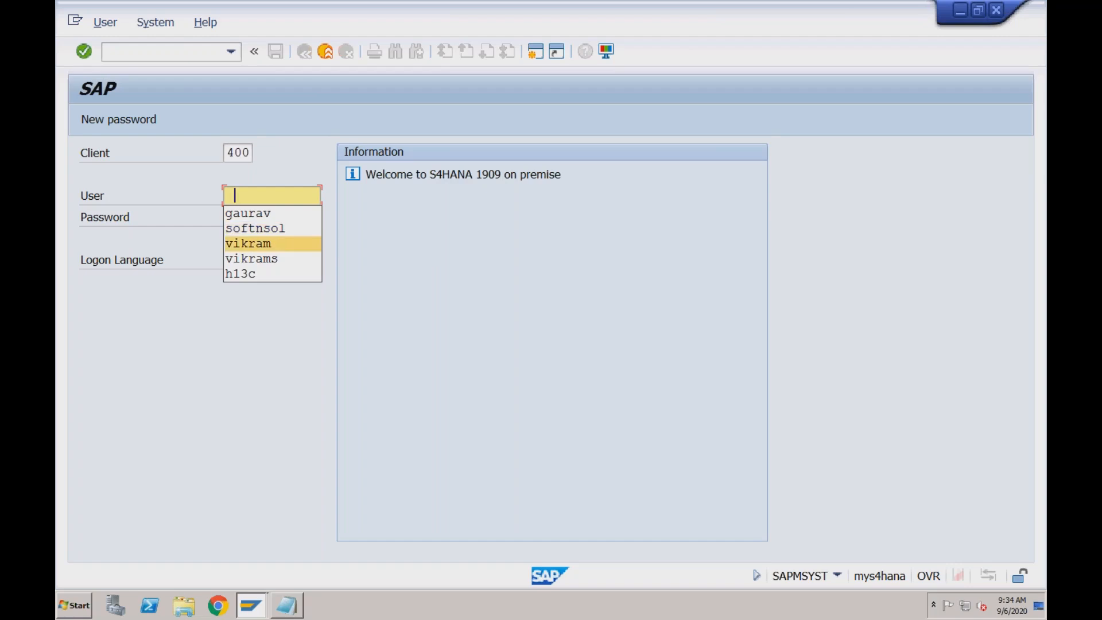
Log on to client 400 by filling in the user name and the account password
{"action": "type", "text": "**********"}
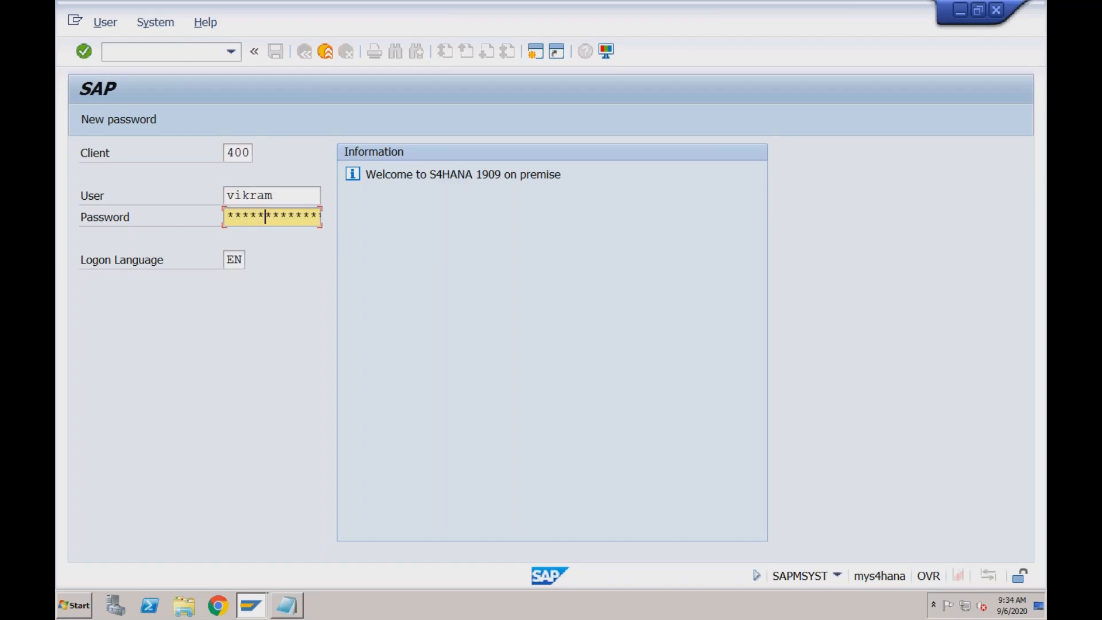
{"action": "key", "text": "Return"}
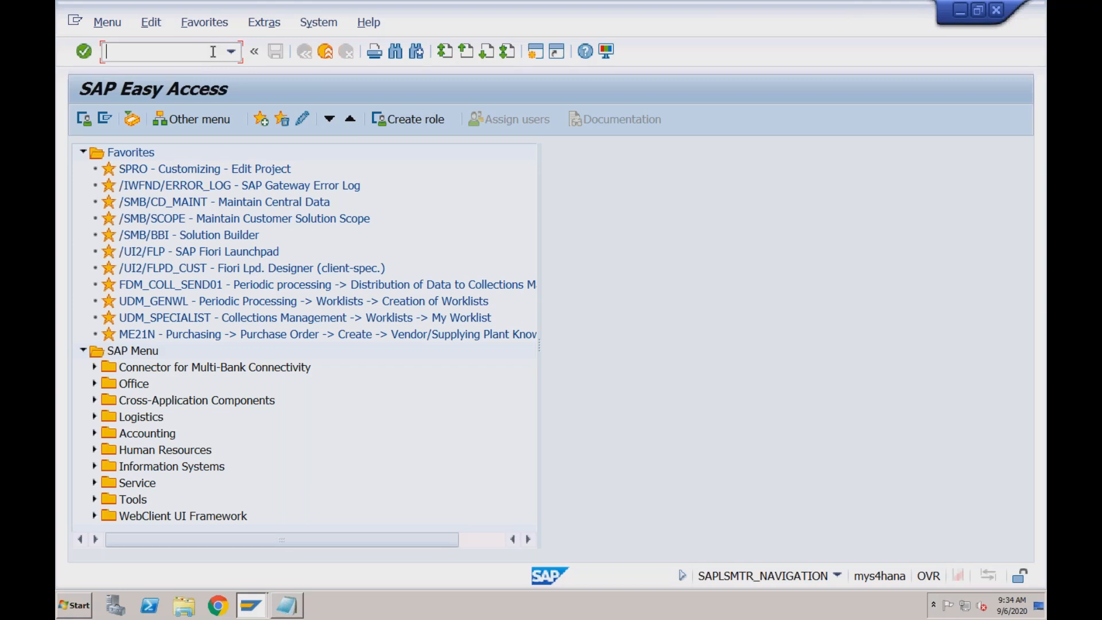
Try to open the vendor creation transaction FK01
{"action": "type", "text": "fk01"}
{"action": "key", "text": "Return"}
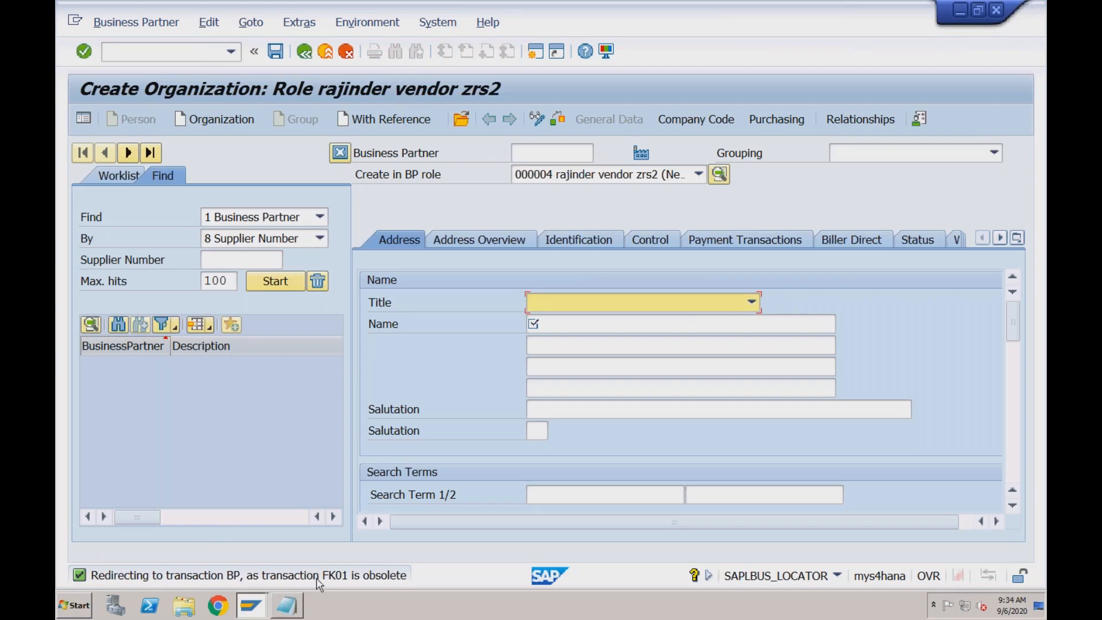
Leave the current screen and open business partner maintenance with the transaction code /nbp
{"action": "left_click", "coordinate": [202, 53]}
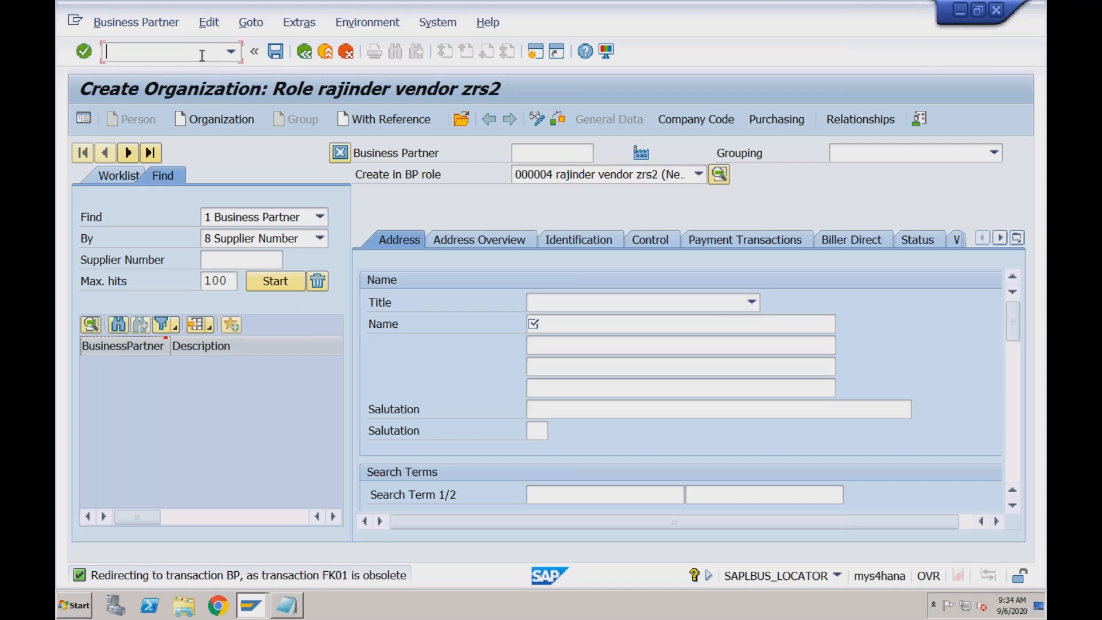
{"action": "type", "text": "/n"}
{"action": "key", "text": "BackSpace"}
{"action": "key", "text": "BackSpace"}
{"action": "type", "text": "/nbp"}
{"action": "key", "text": "Return"}
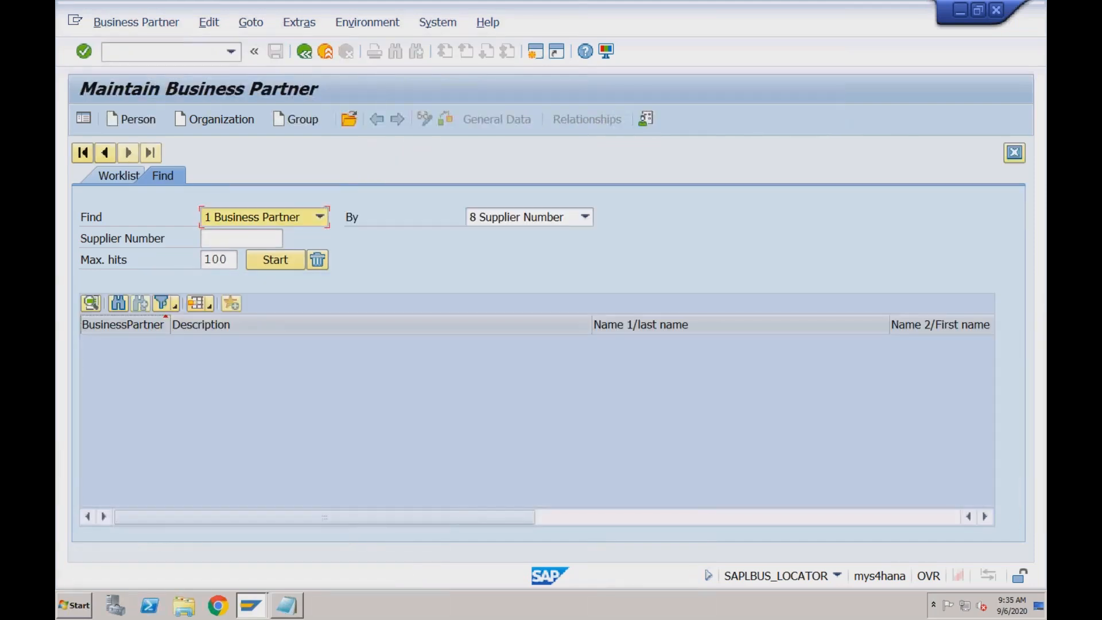
Start creating an organization business partner and view the available Grouping options without choosing one
{"action": "left_click", "coordinate": [211, 120]}
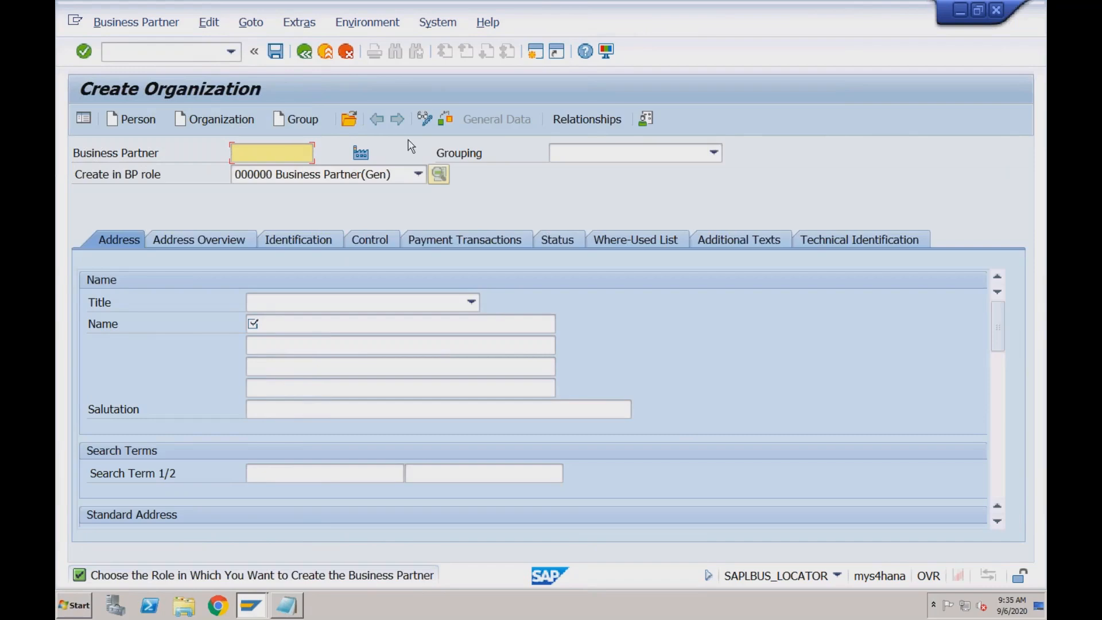
{"action": "left_click", "coordinate": [582, 160]}
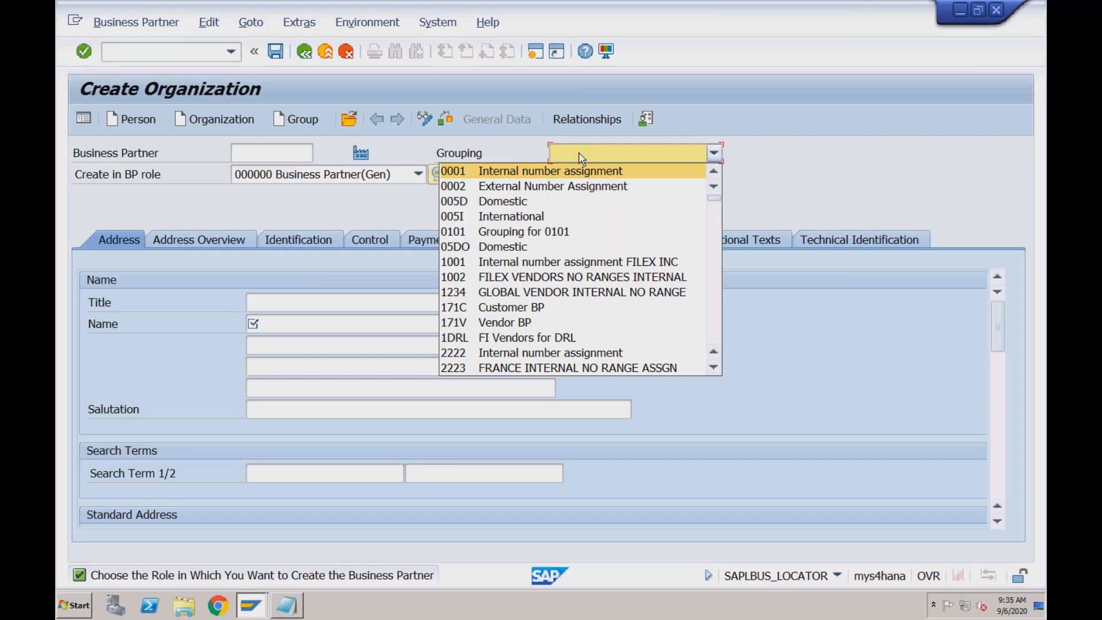
{"action": "left_click", "coordinate": [483, 160]}
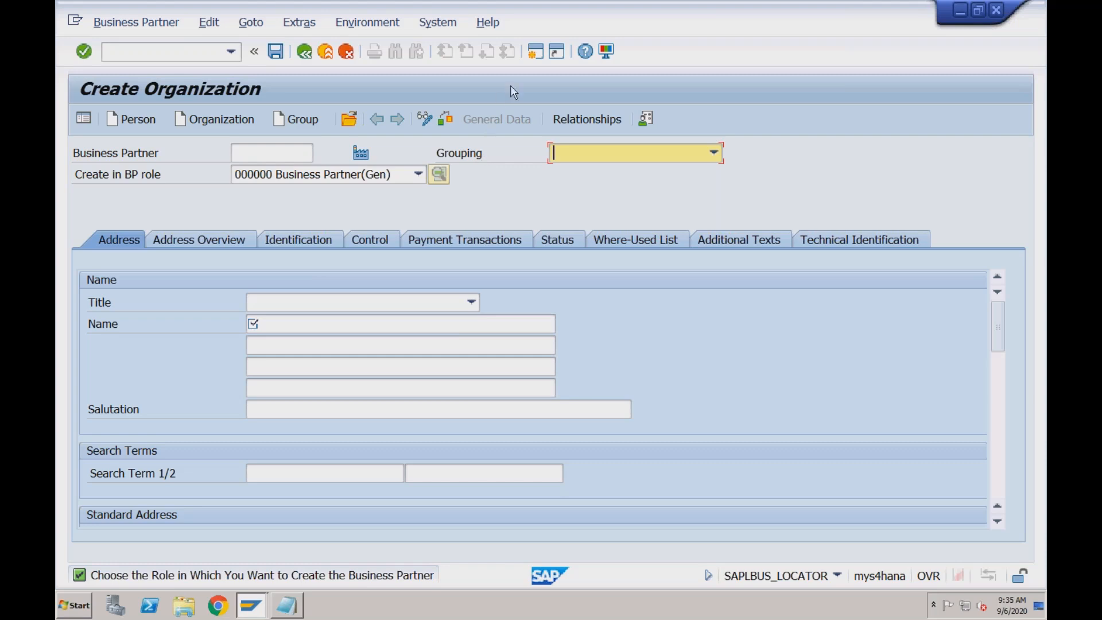
Open a new session, run transaction SPRO and display the SAP Customizing Implementation Guide
{"action": "left_click", "coordinate": [537, 53]}
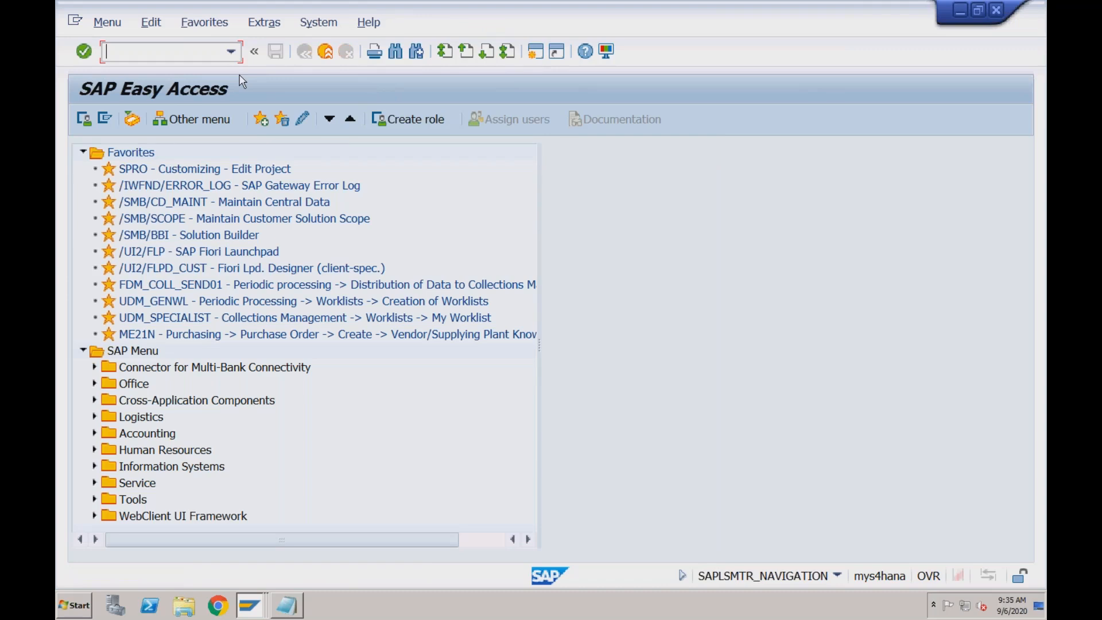
{"action": "type", "text": "spro"}
{"action": "key", "text": "Return"}
{"action": "left_click", "coordinate": [167, 117]}
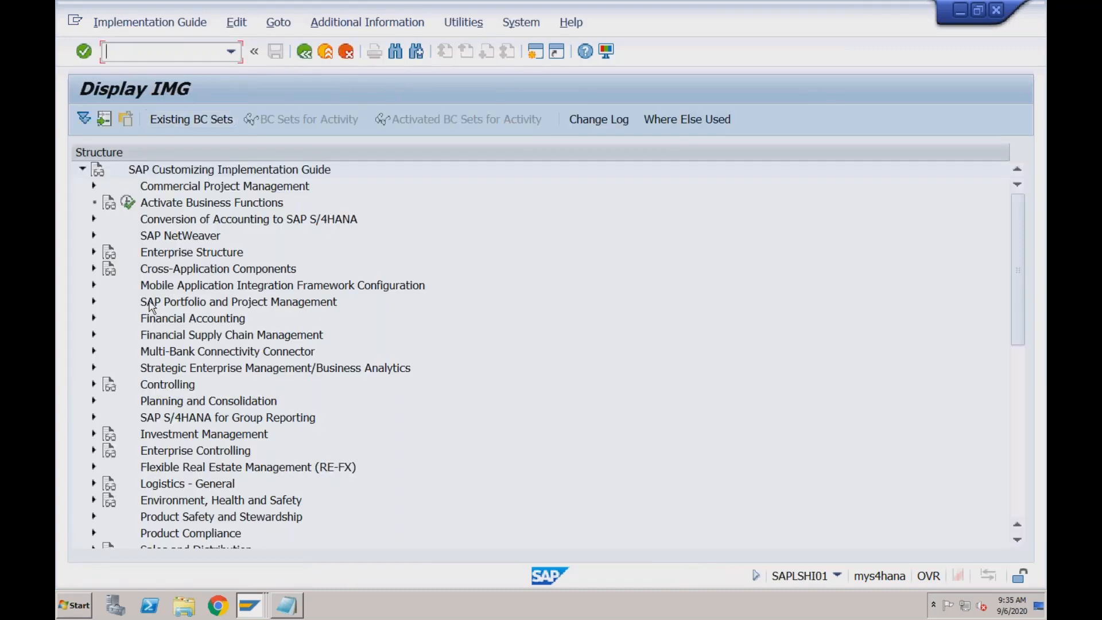
Expand Financial Accounting, Accounts Receivable and Accounts Payable, Vendor Accounts, Master Data down to Preparations for Creating Vendor Master Data
{"action": "left_click", "coordinate": [95, 317]}
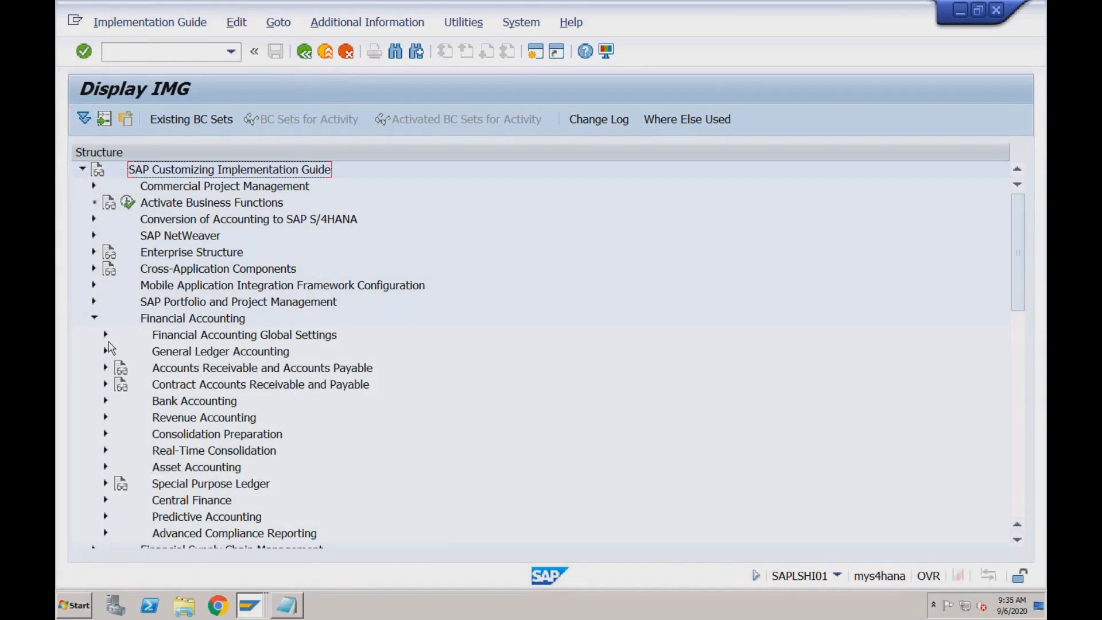
{"action": "left_click", "coordinate": [106, 367]}
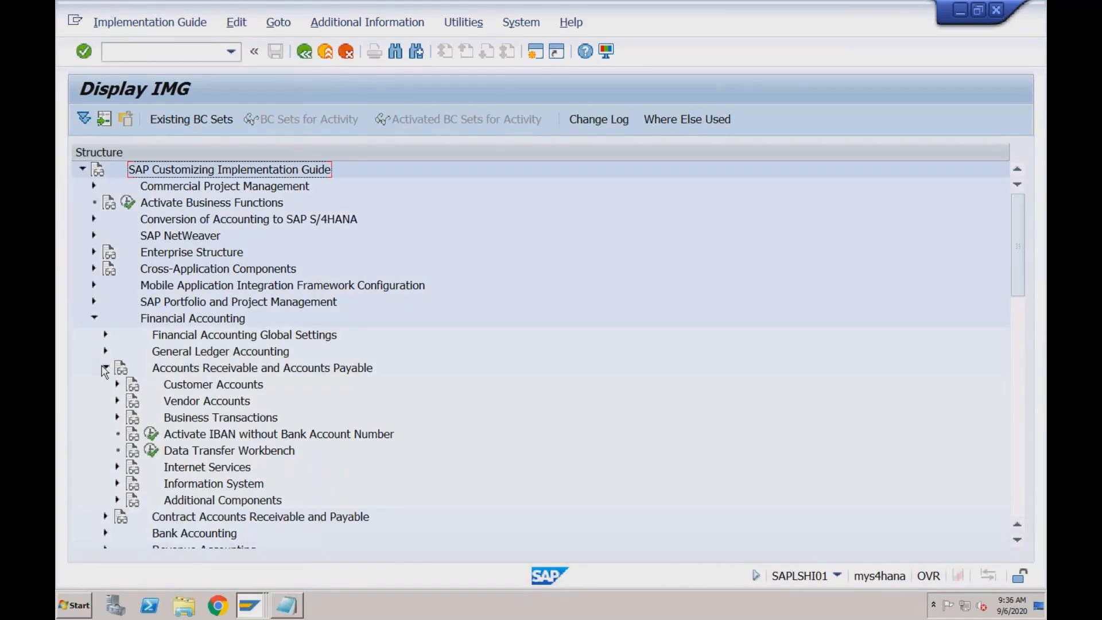
{"action": "left_click", "coordinate": [117, 401]}
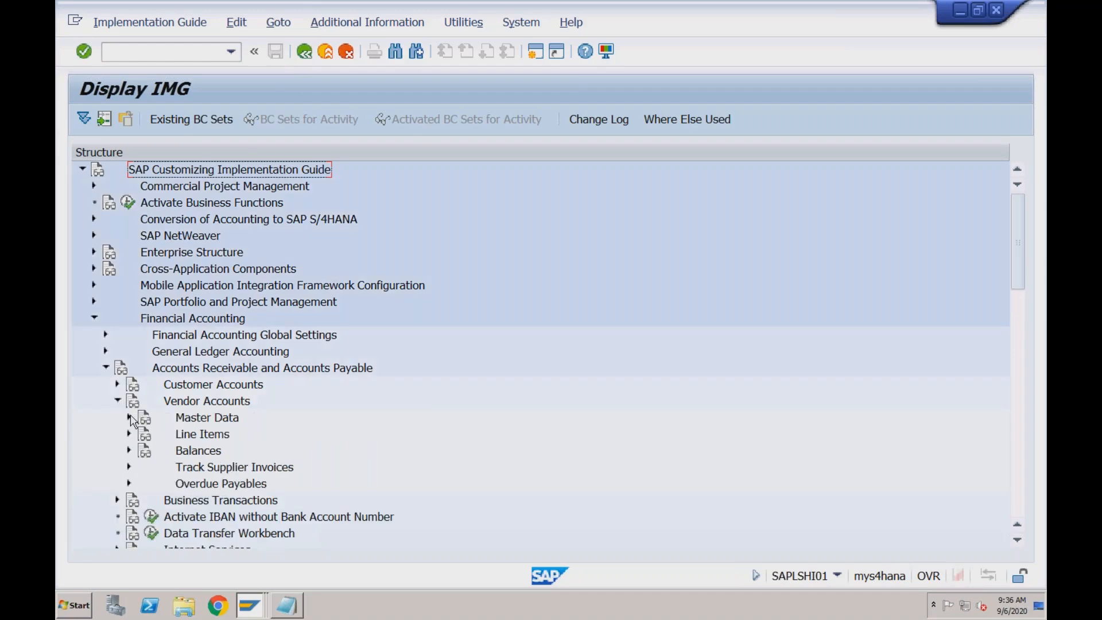
{"action": "left_click", "coordinate": [129, 418]}
{"action": "left_click", "coordinate": [206, 438]}
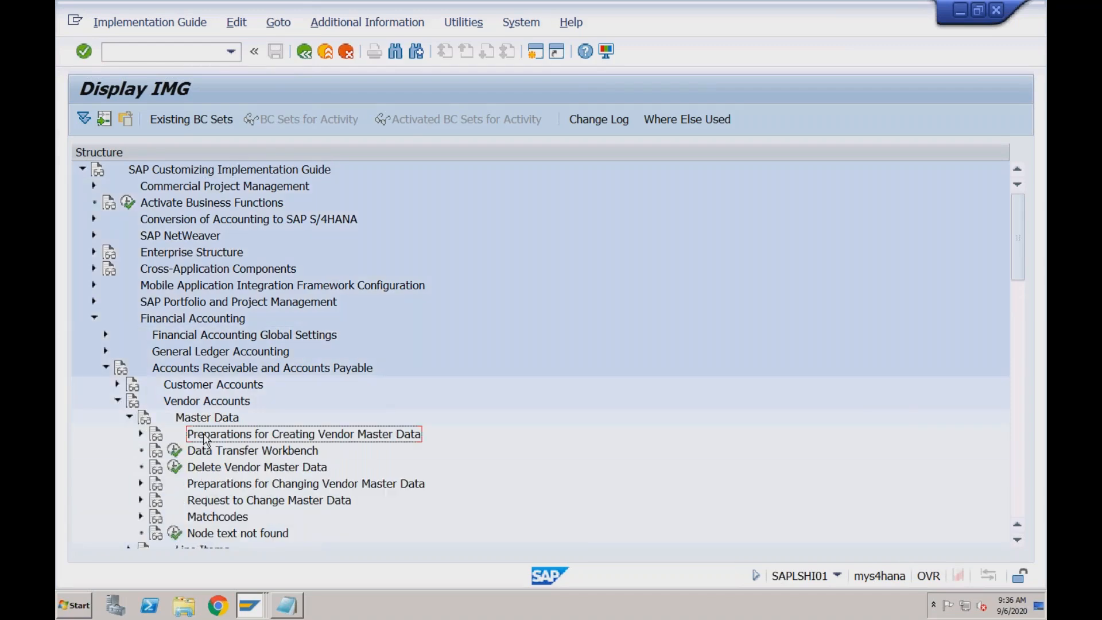
{"action": "left_click", "coordinate": [140, 435]}
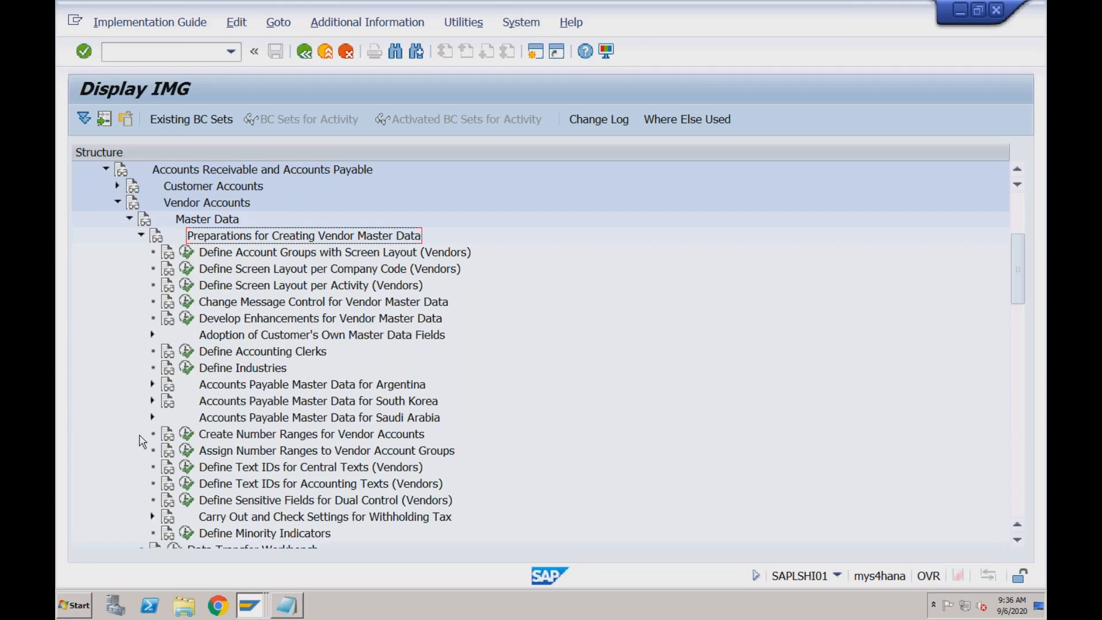
Display the IMG Activity keys as additional information and check the full key for Define Account Groups with Screen Layout (Vendors)
{"action": "left_click", "coordinate": [239, 255]}
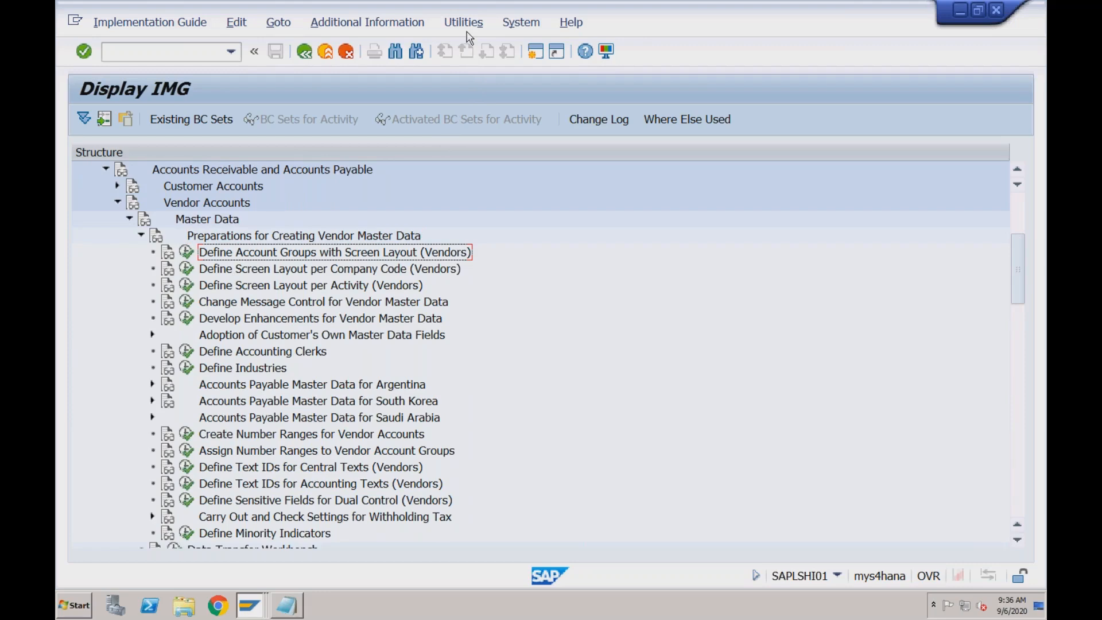
{"action": "left_click", "coordinate": [419, 23]}
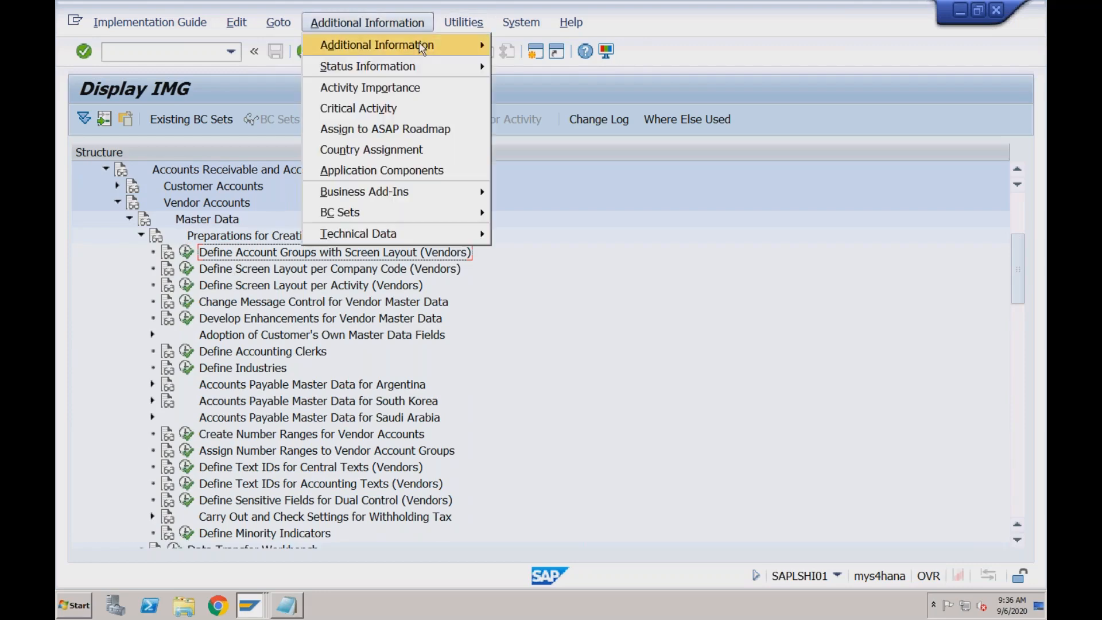
{"action": "mouse_move", "coordinate": [423, 44]}
{"action": "mouse_move", "coordinate": [537, 69]}
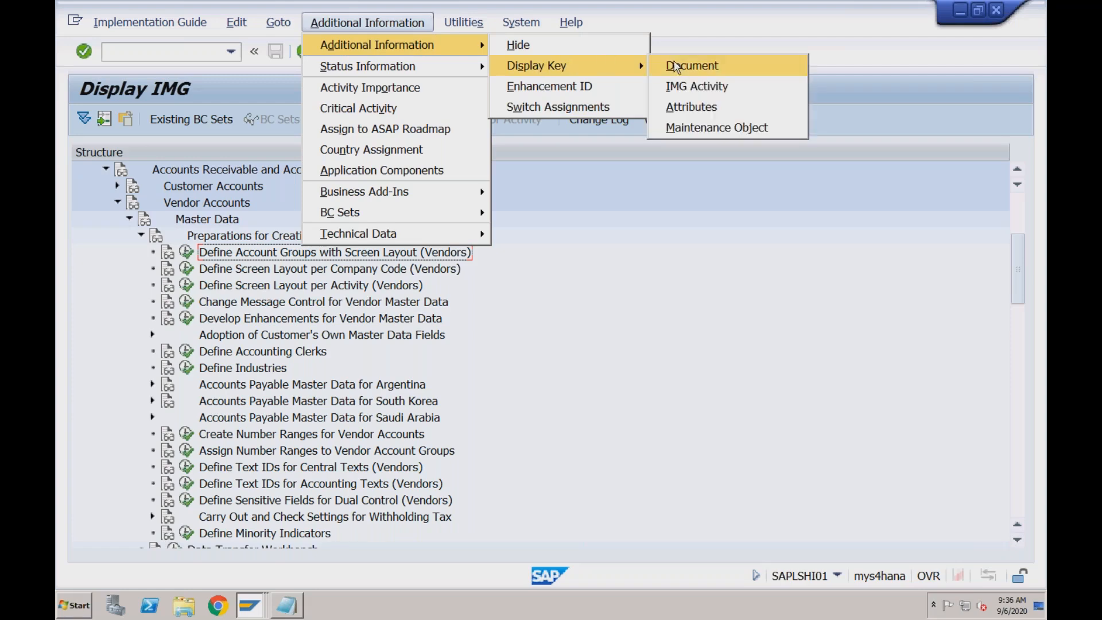
{"action": "left_click", "coordinate": [681, 87]}
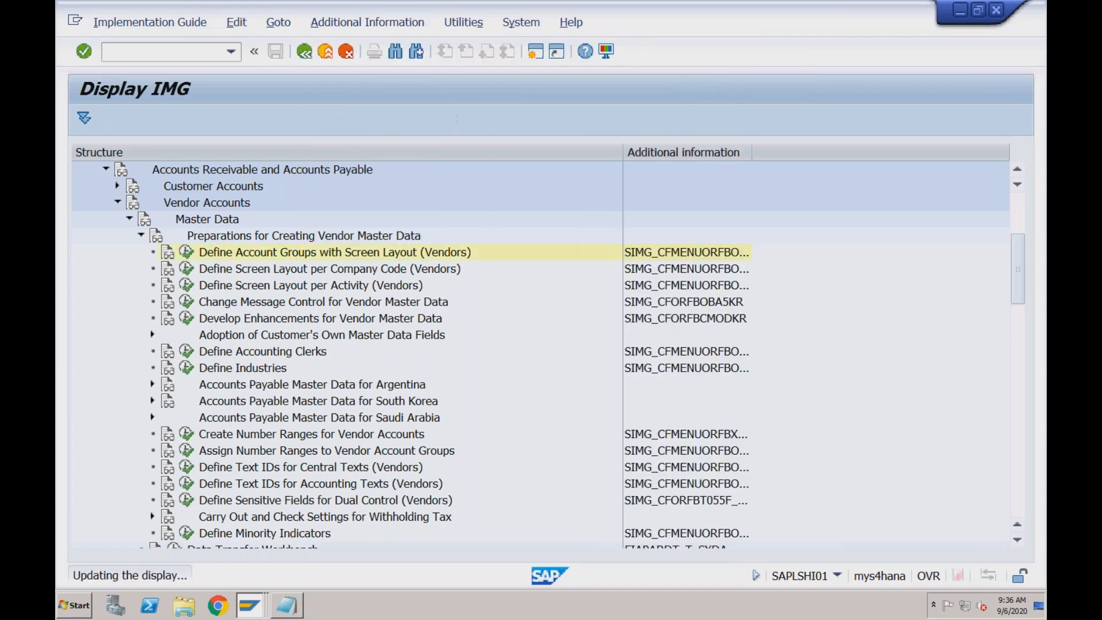
{"action": "double_click", "coordinate": [753, 147]}
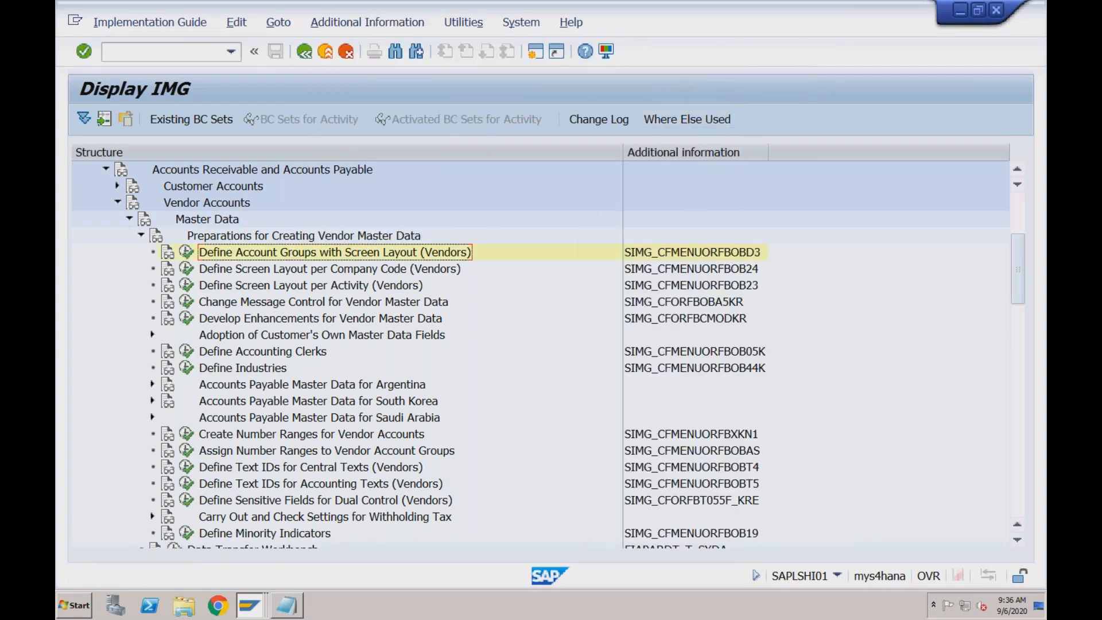
{"action": "left_click", "coordinate": [753, 257]}
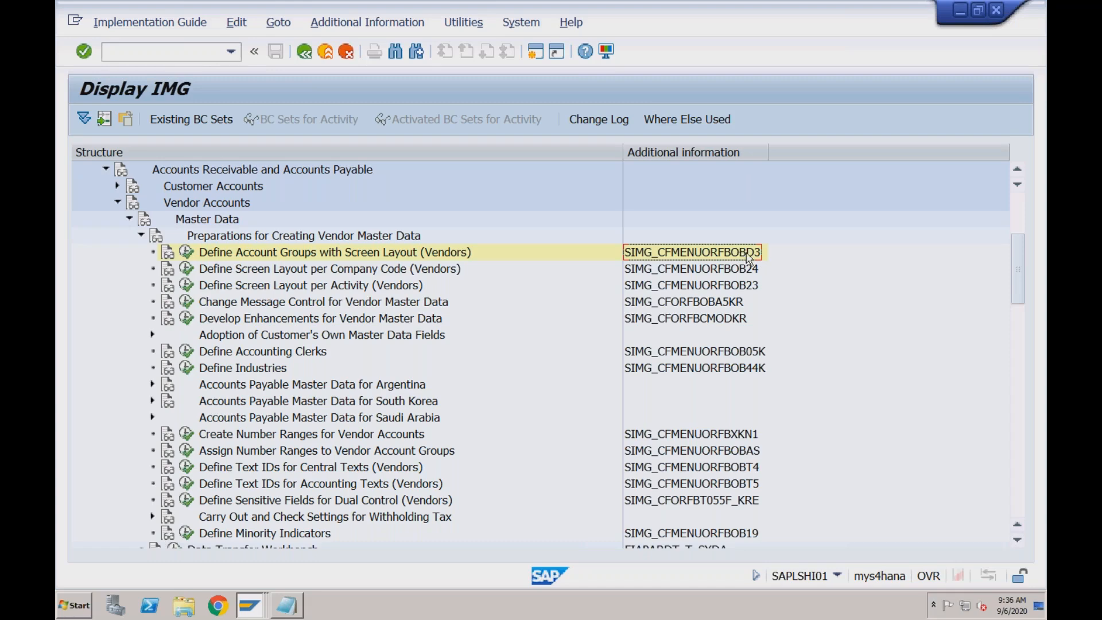
Execute Define Account Groups with Screen Layout (Vendors) and position the list at account groups starting with R
{"action": "left_click", "coordinate": [416, 255]}
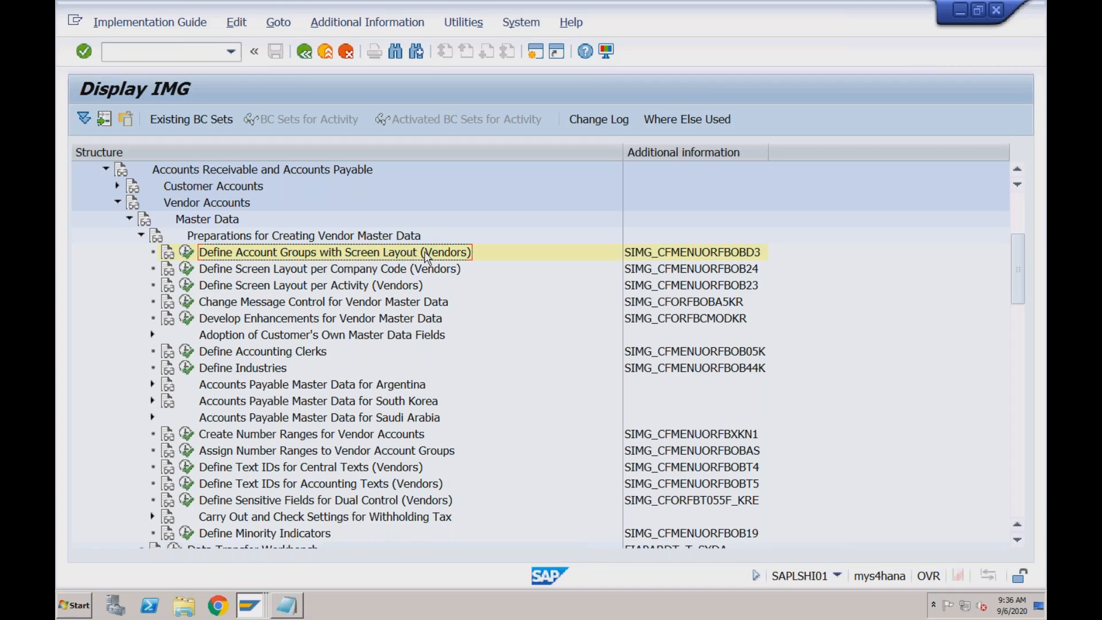
{"action": "left_click", "coordinate": [187, 253]}
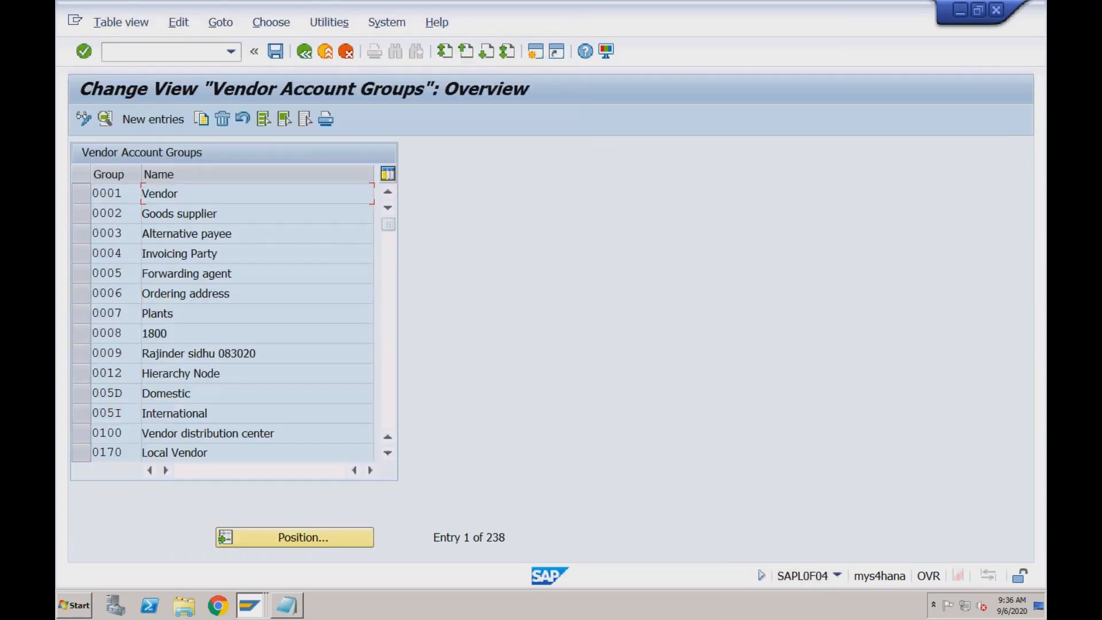
{"action": "left_click", "coordinate": [222, 192]}
{"action": "left_click", "coordinate": [243, 236]}
{"action": "left_click", "coordinate": [304, 538]}
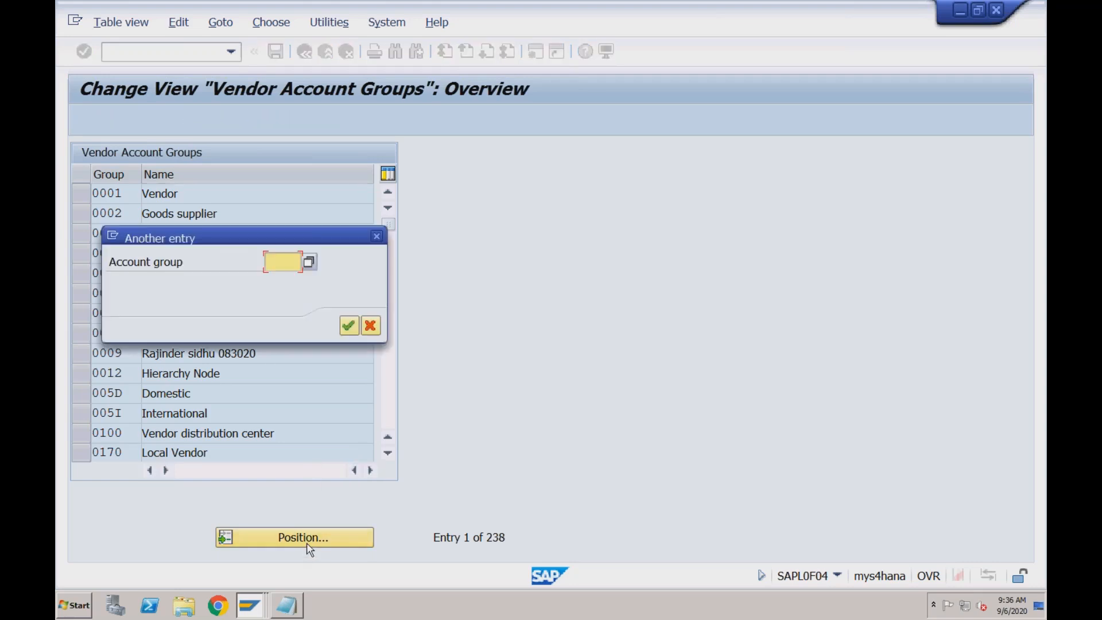
{"action": "type", "text": "R"}
{"action": "key", "text": "Return"}
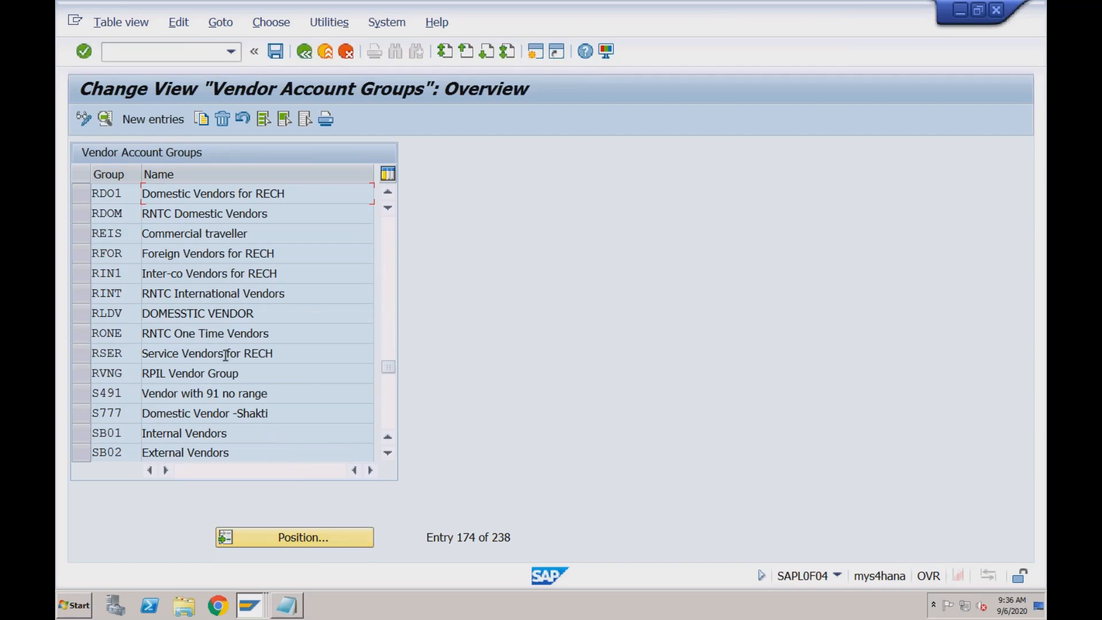
Select the RECH vendor account groups RDO1, RFOR, RIN1 and RSER
{"action": "left_click", "coordinate": [85, 195]}
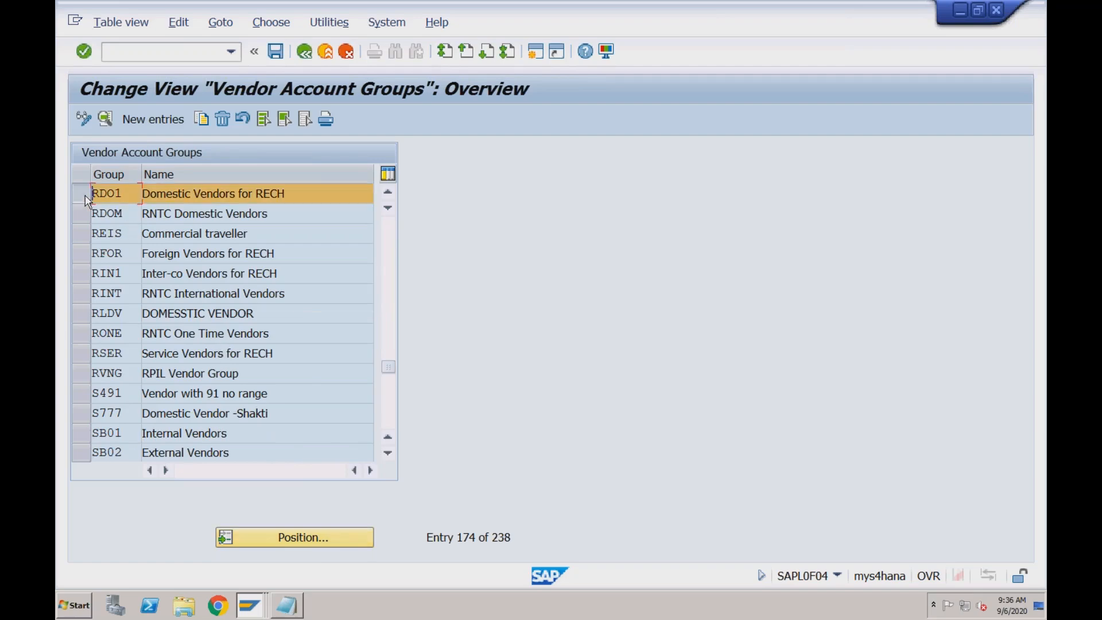
{"action": "left_click", "coordinate": [86, 253]}
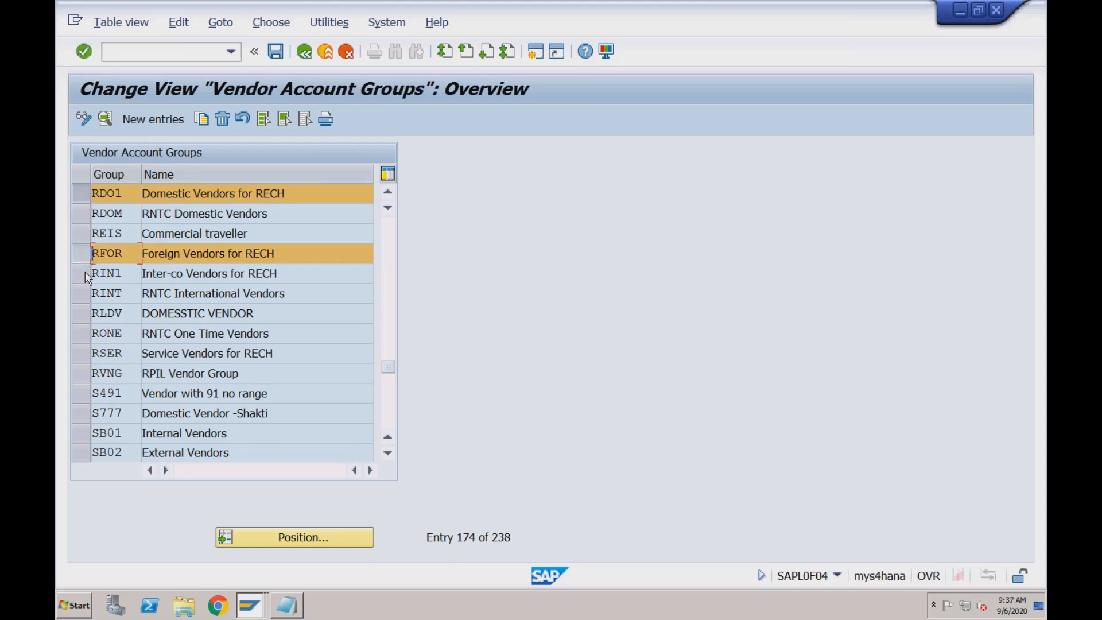
{"action": "left_click", "coordinate": [86, 280]}
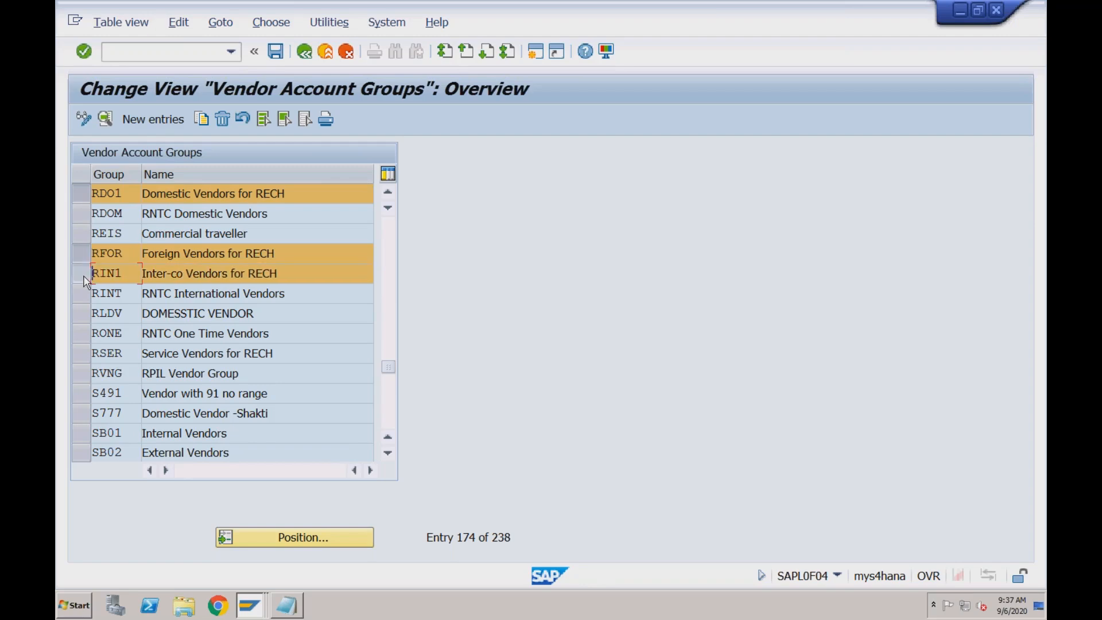
{"action": "left_click", "coordinate": [86, 354]}
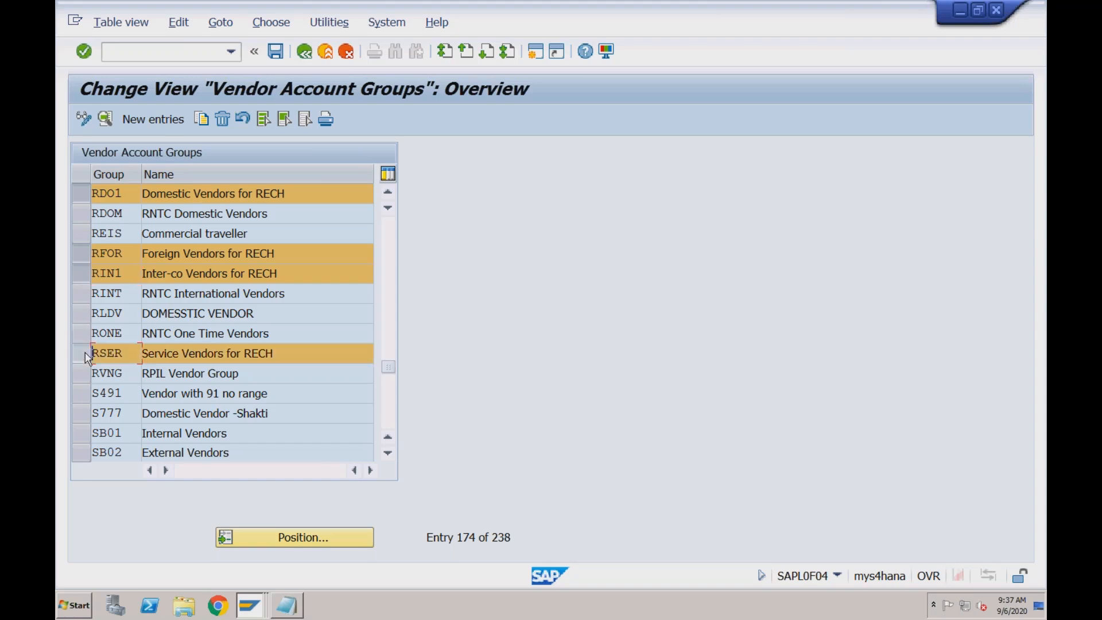
Open the details of account group RSER, examine the Address field status under General Data, and return to the group's details
{"action": "double_click", "coordinate": [196, 194]}
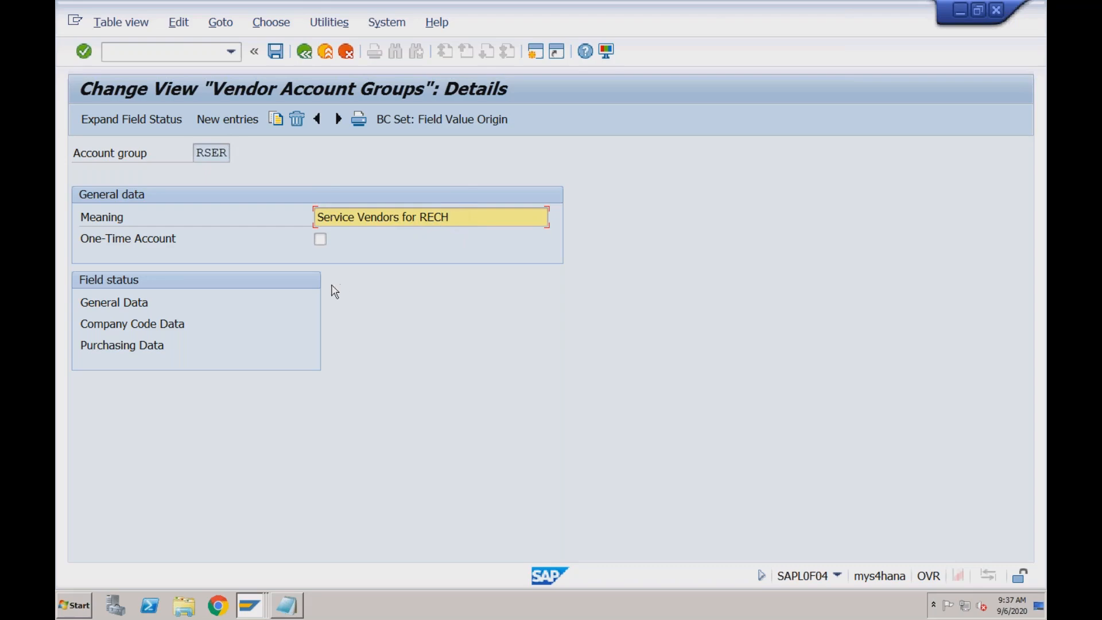
{"action": "double_click", "coordinate": [132, 310]}
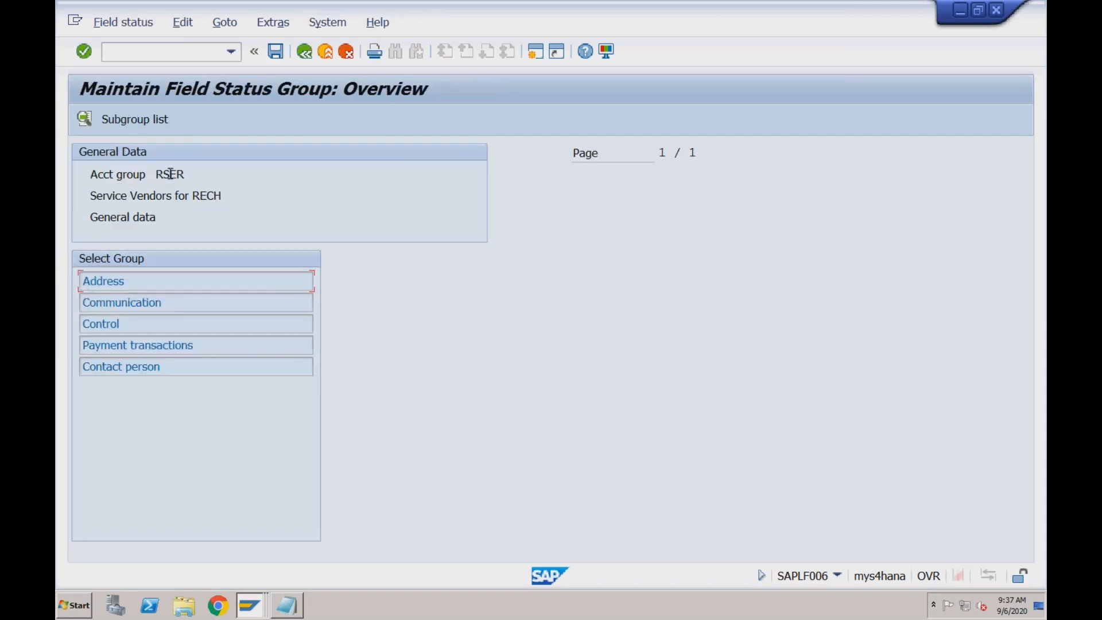
{"action": "double_click", "coordinate": [112, 282]}
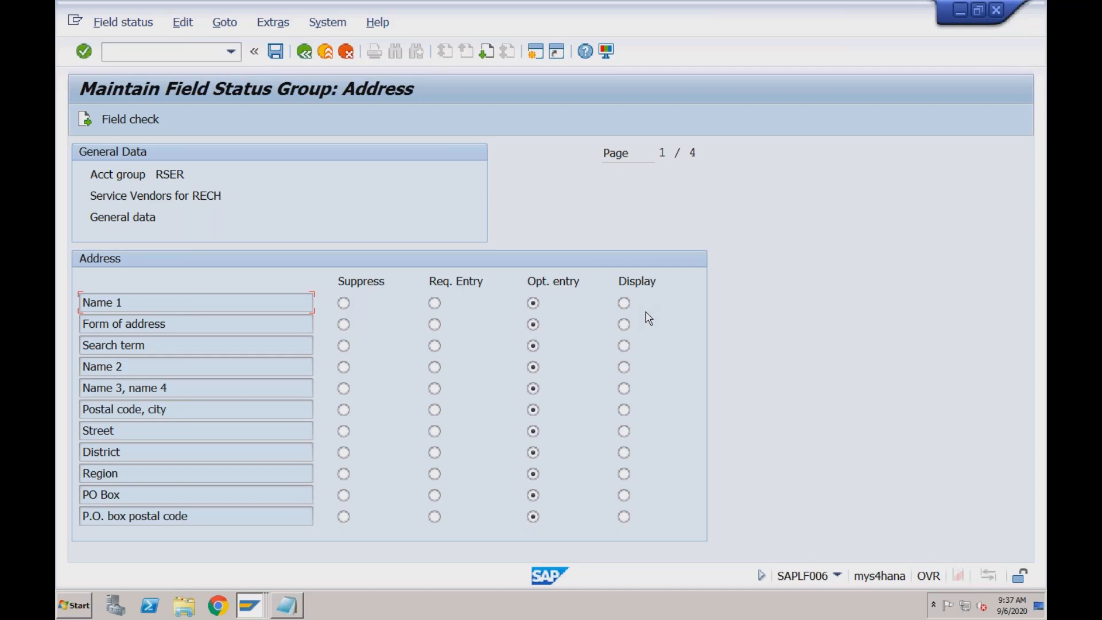
{"action": "left_click", "coordinate": [306, 54]}
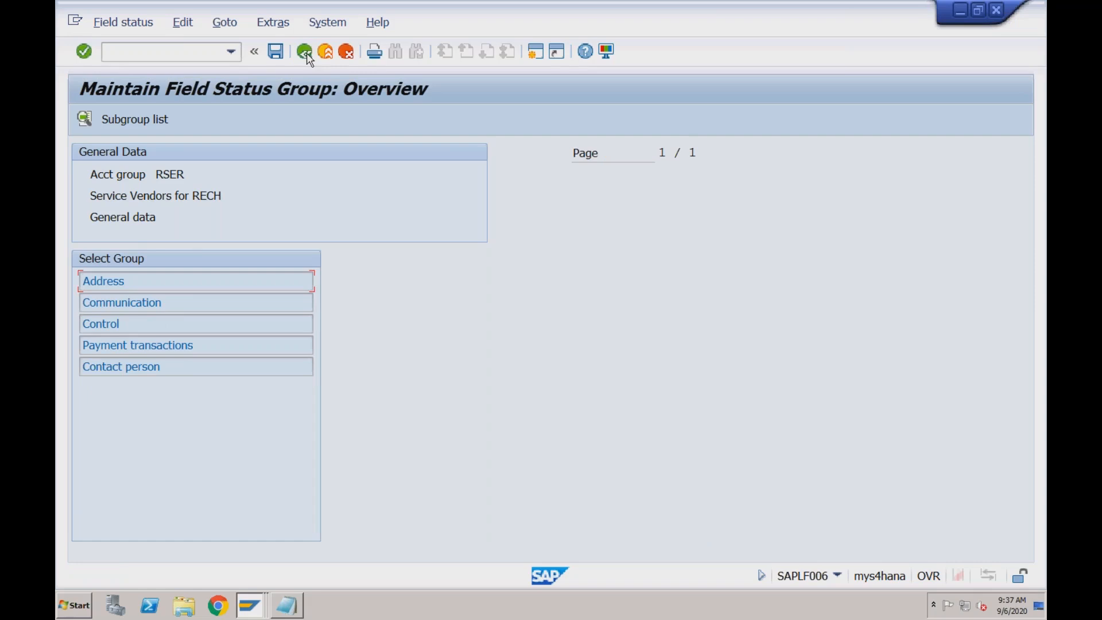
{"action": "left_click", "coordinate": [305, 53]}
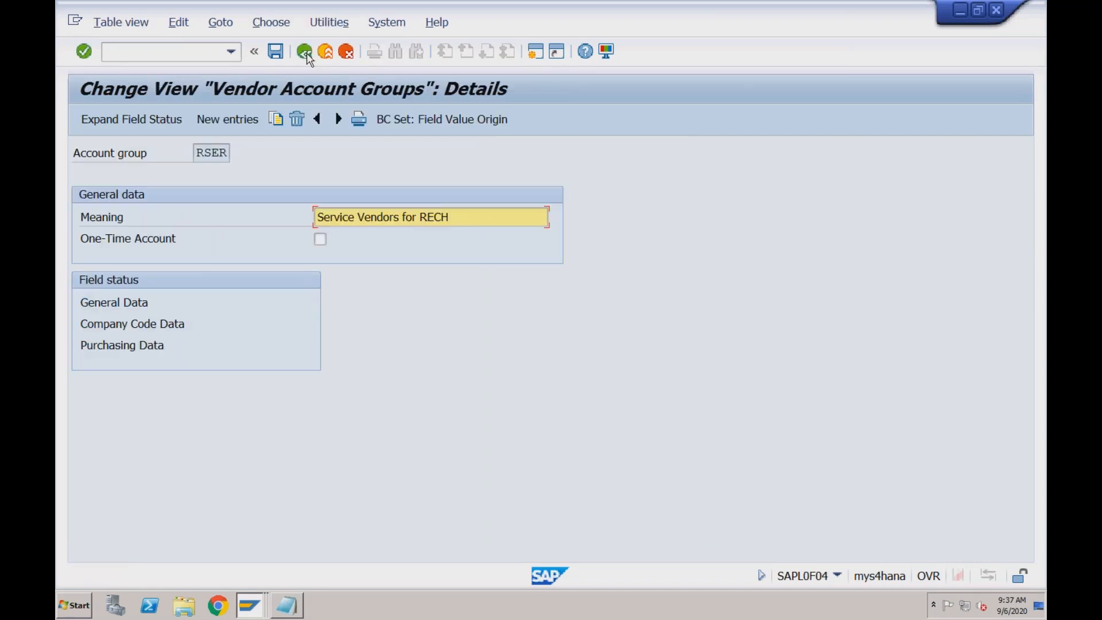
{"action": "left_click", "coordinate": [222, 154]}
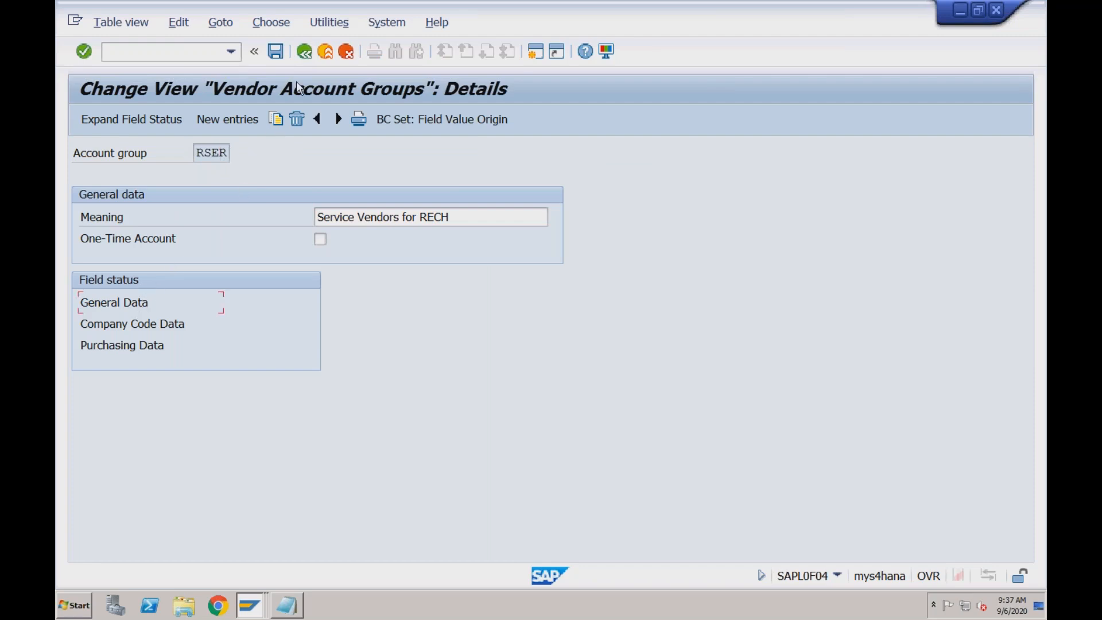
Return from the vendor account groups to the IMG and execute Assign Number Ranges to Vendor Account Groups
{"action": "left_click", "coordinate": [305, 51]}
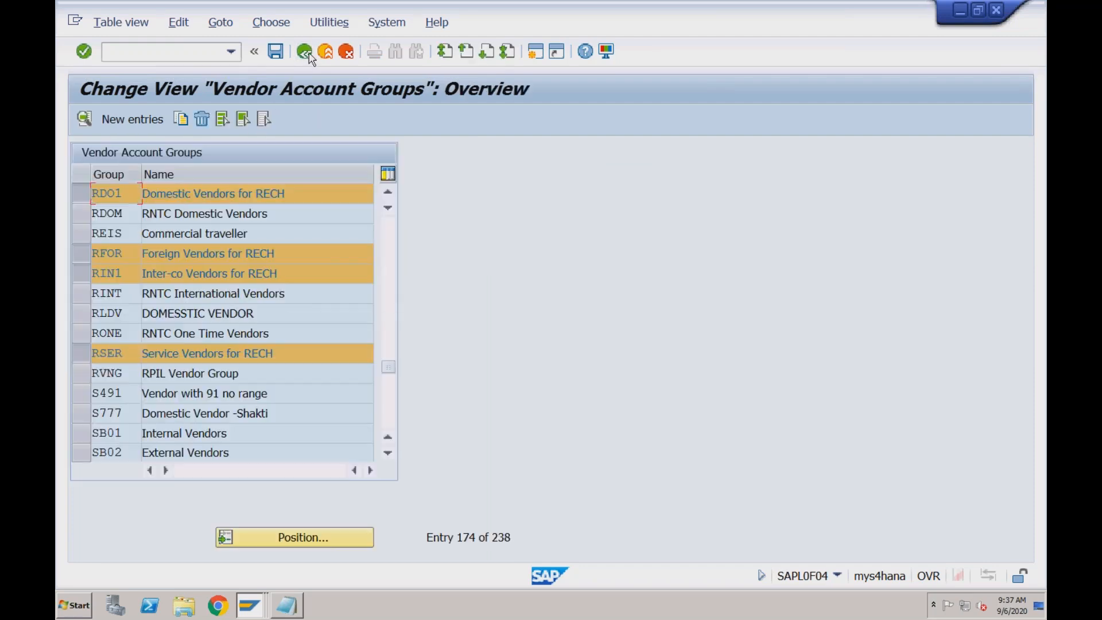
{"action": "left_click", "coordinate": [309, 55]}
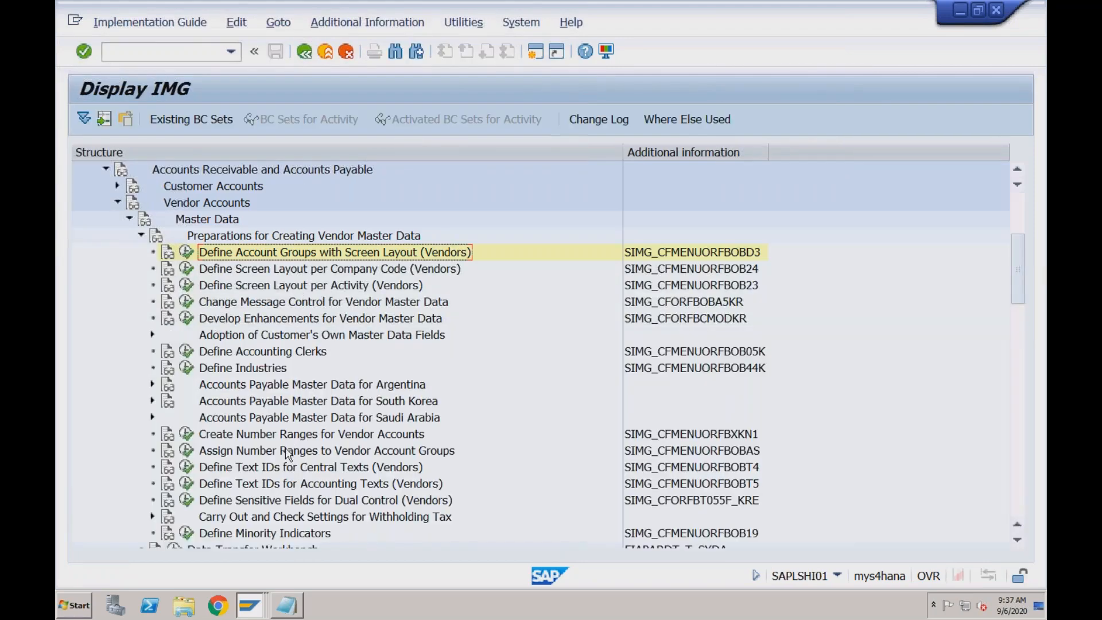
{"action": "left_click", "coordinate": [285, 449]}
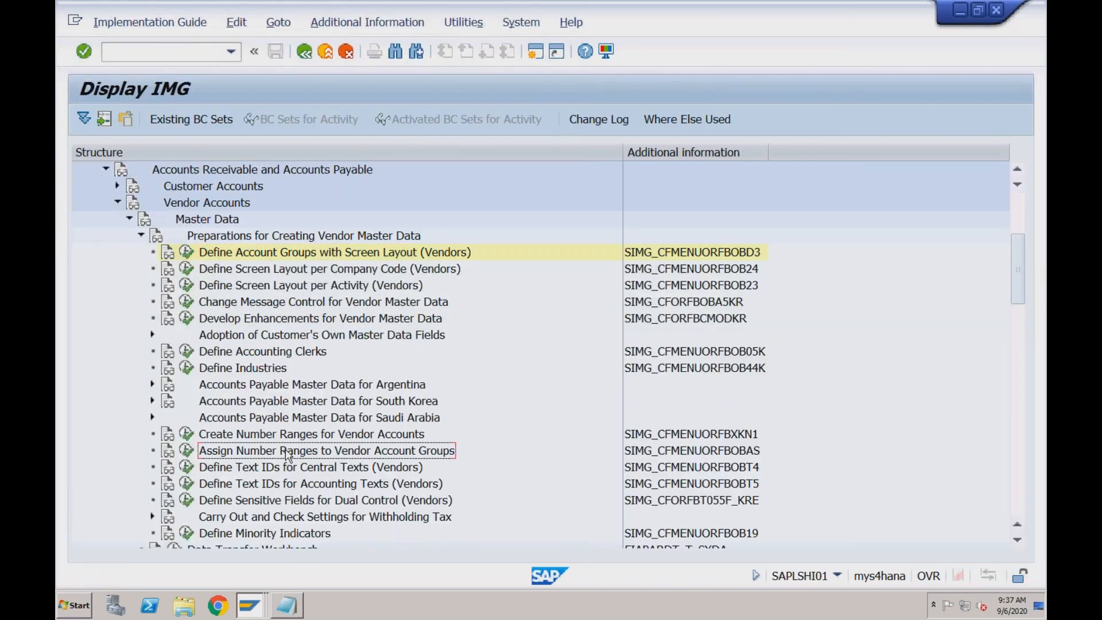
{"action": "left_click", "coordinate": [186, 451]}
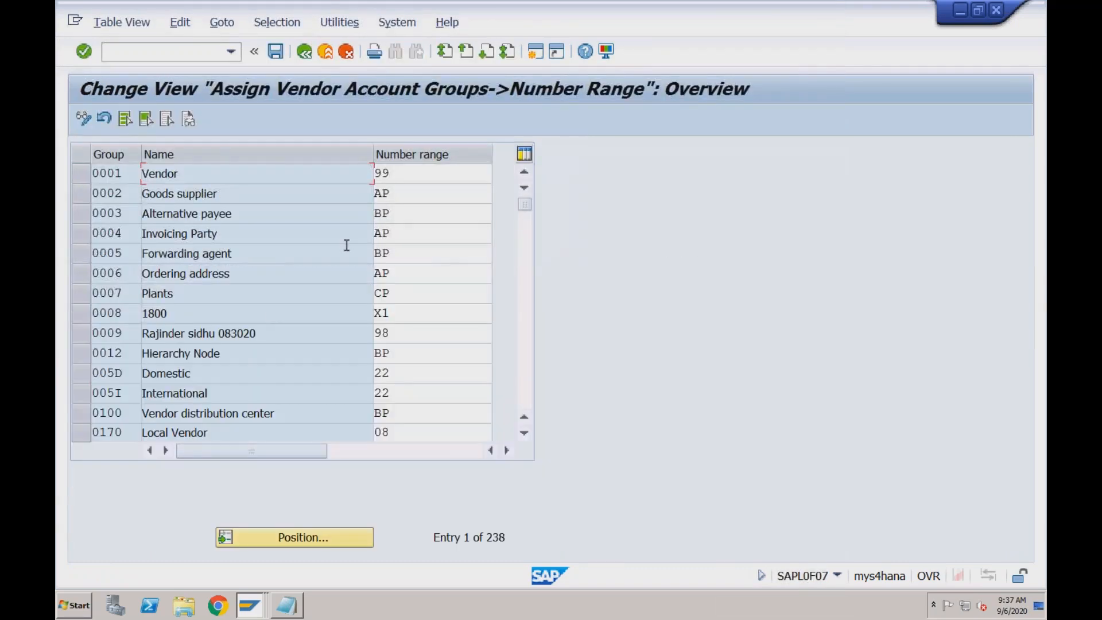
Position the number range assignment list at account groups starting with RDO
{"action": "left_click", "coordinate": [400, 175]}
{"action": "left_click", "coordinate": [240, 536]}
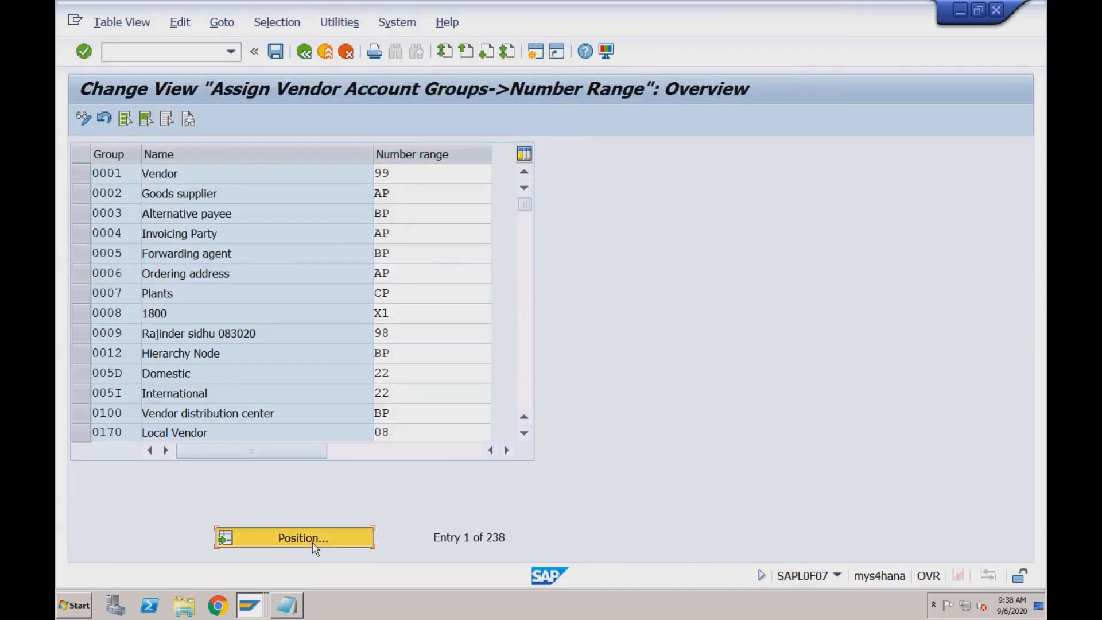
{"action": "type", "text": "rdo"}
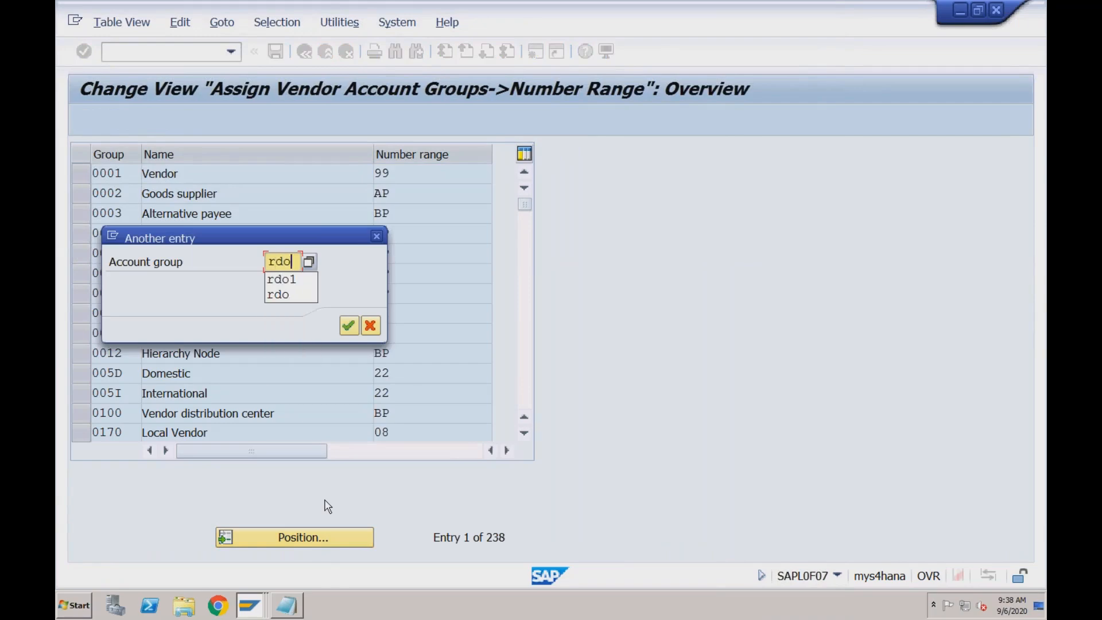
{"action": "key", "text": "Return"}
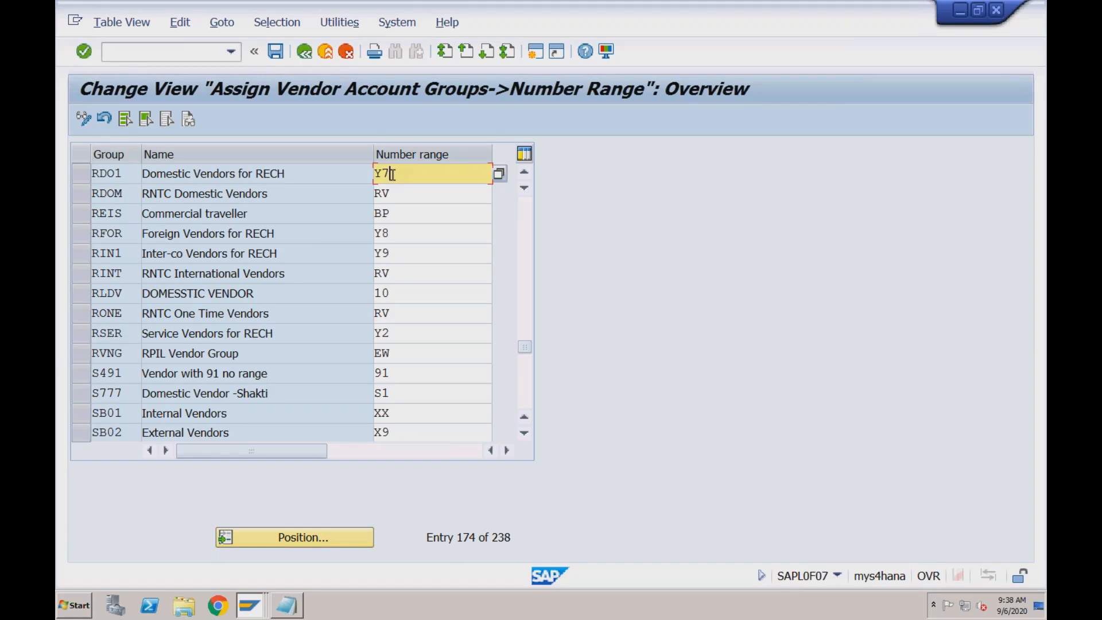
Check the number ranges assigned to account groups RFOR, RIN1, RSER and RDO1, and return to the IMG
{"action": "left_click", "coordinate": [316, 232]}
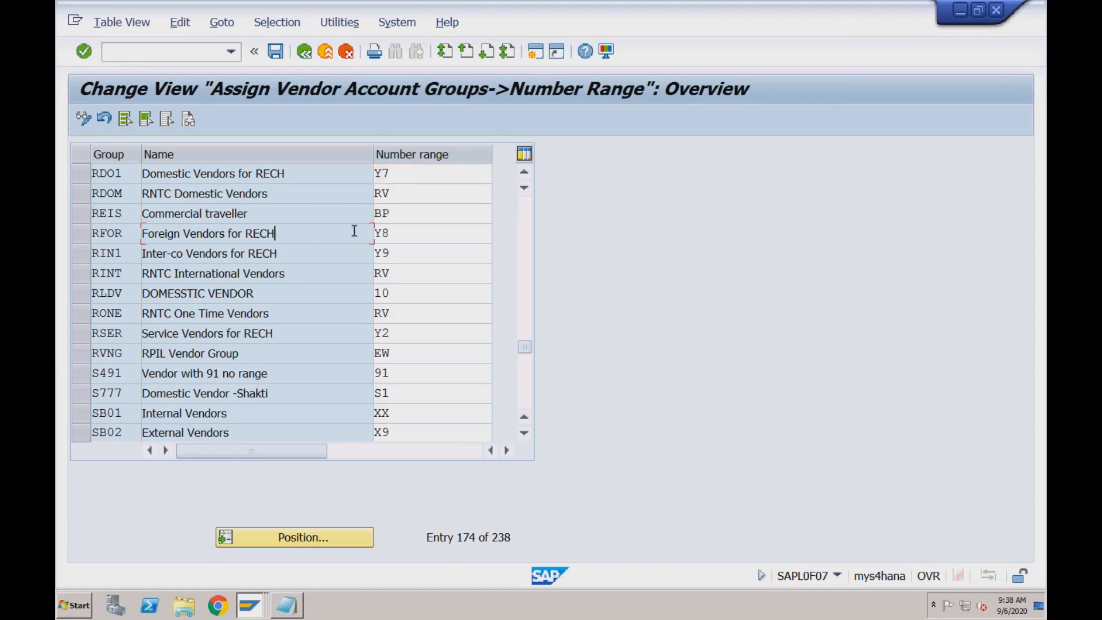
{"action": "left_click", "coordinate": [405, 231]}
{"action": "left_click", "coordinate": [402, 256]}
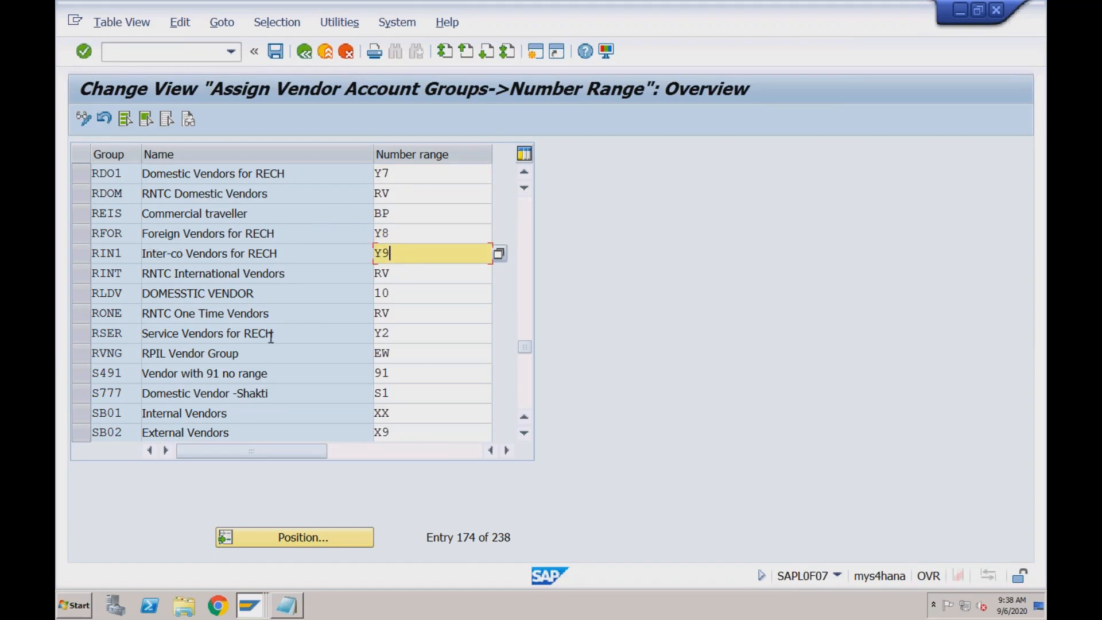
{"action": "left_click", "coordinate": [394, 333]}
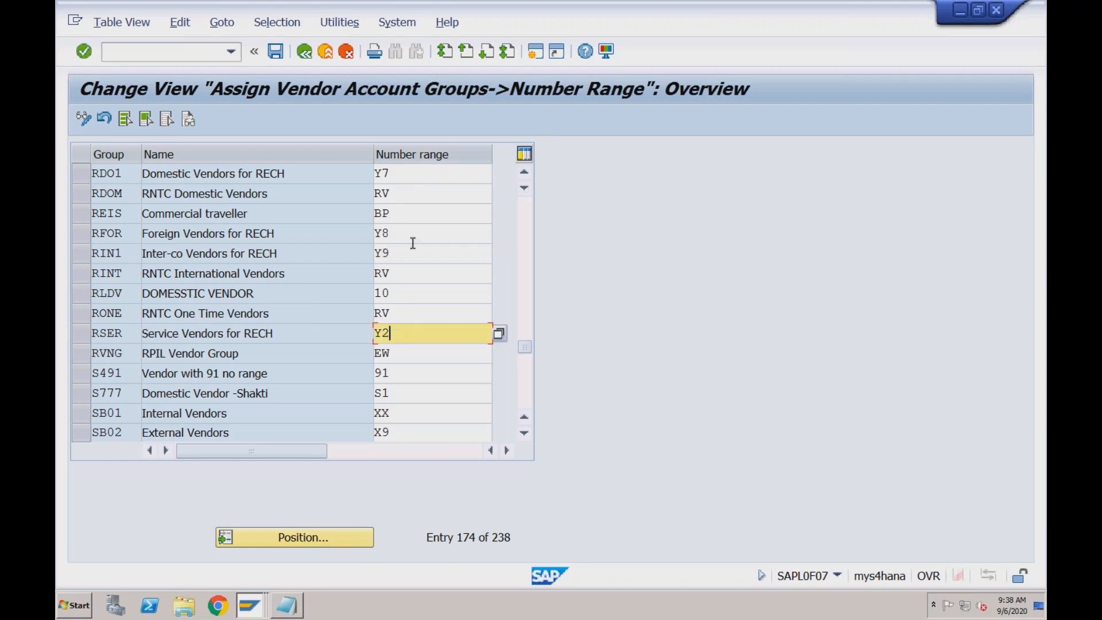
{"action": "left_click", "coordinate": [402, 173]}
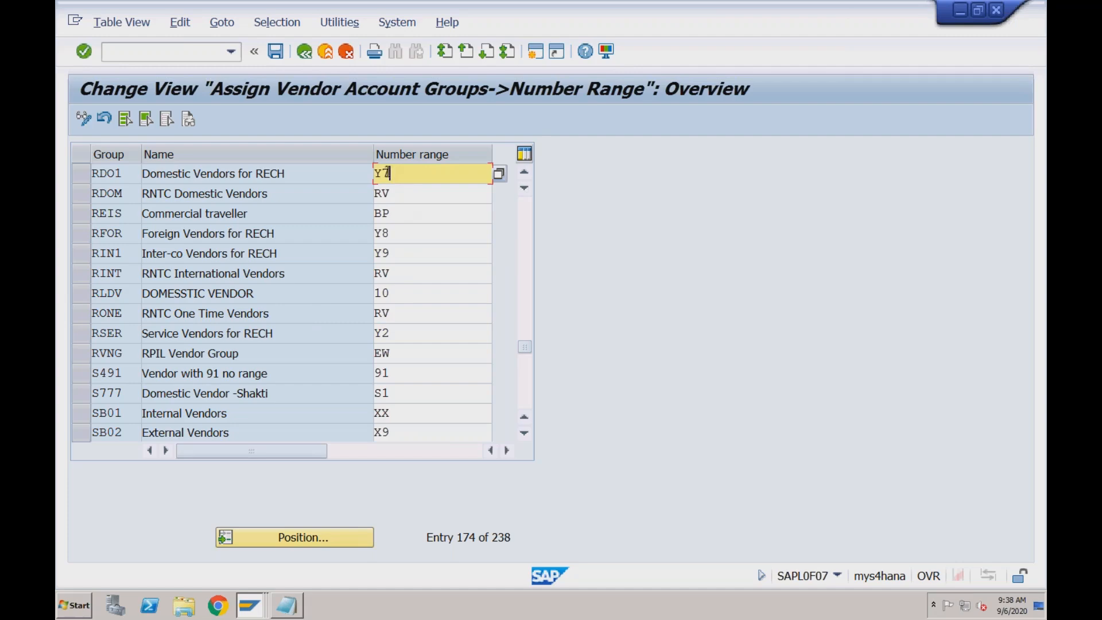
{"action": "left_click", "coordinate": [305, 51]}
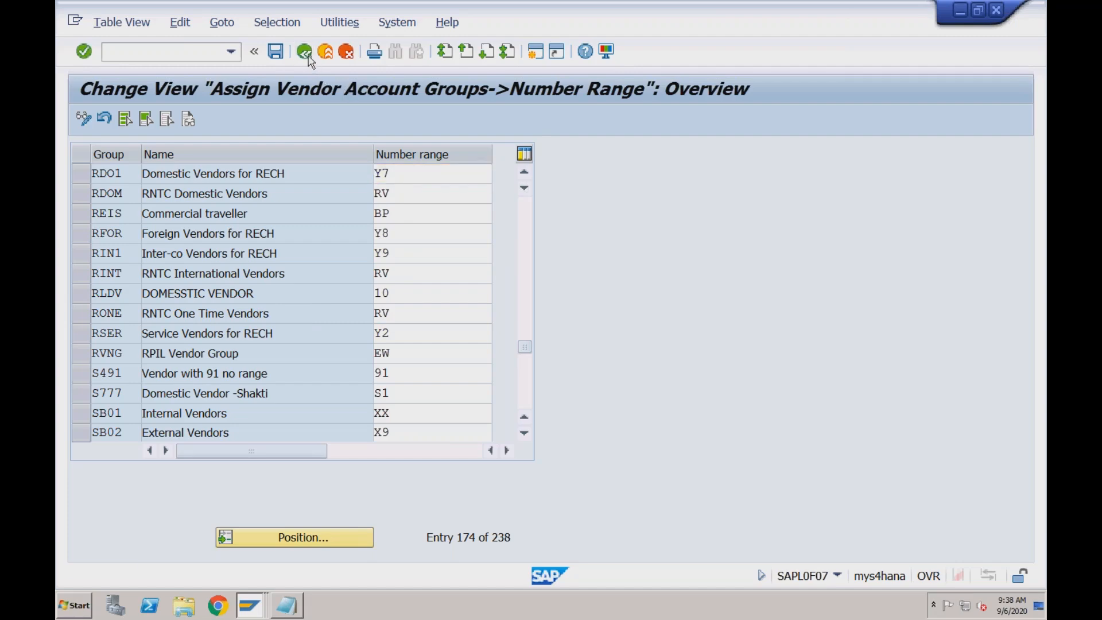
Execute Create Number Ranges for Vendor Accounts, open the intervals in change mode and find the ranges starting with Y
{"action": "left_click", "coordinate": [242, 438]}
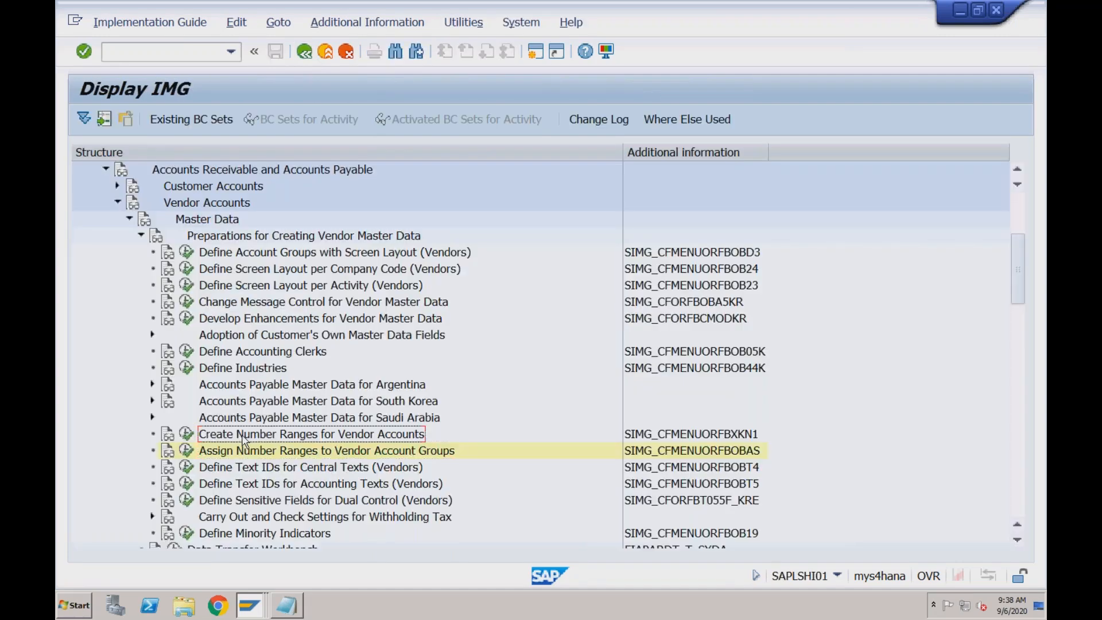
{"action": "left_click", "coordinate": [189, 438]}
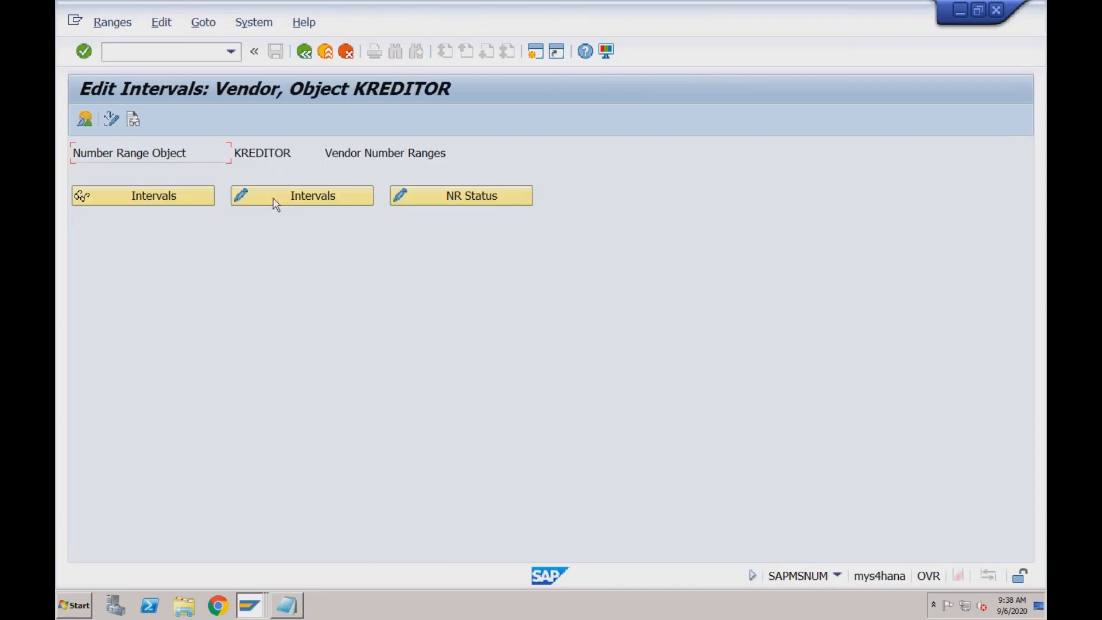
{"action": "left_click", "coordinate": [276, 201]}
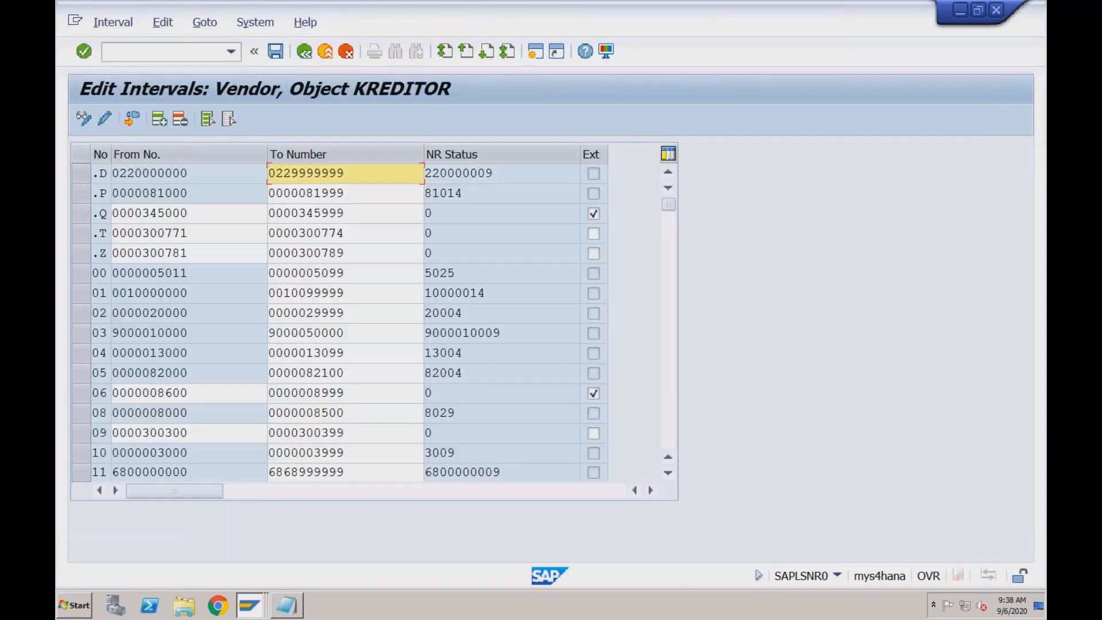
{"action": "left_click_drag", "start_coordinate": [669, 216], "coordinate": [671, 417]}
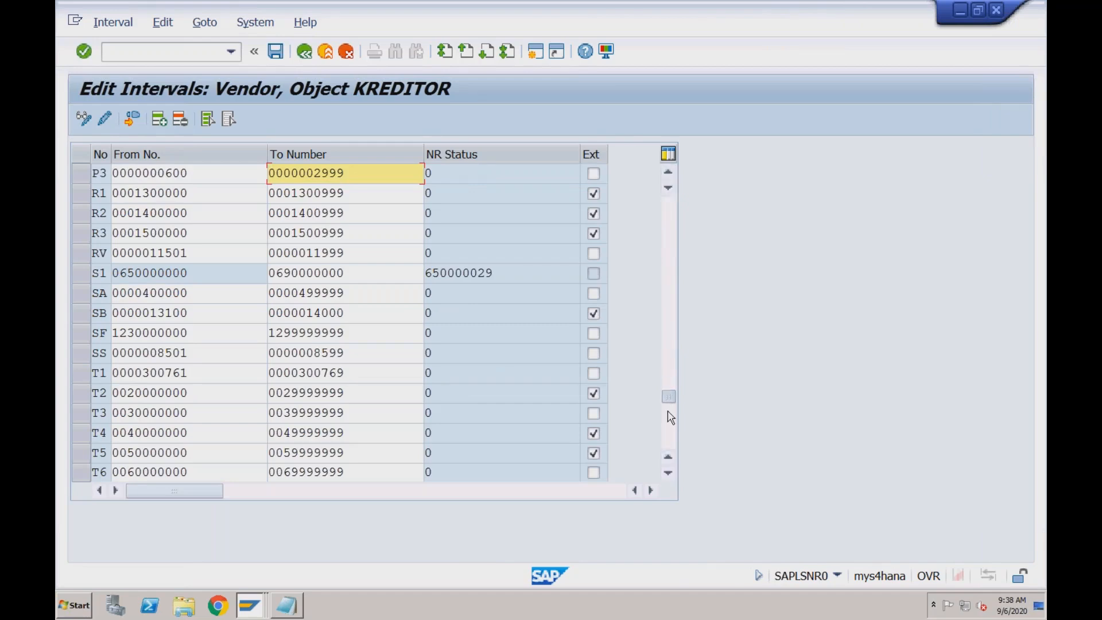
{"action": "left_click", "coordinate": [671, 417]}
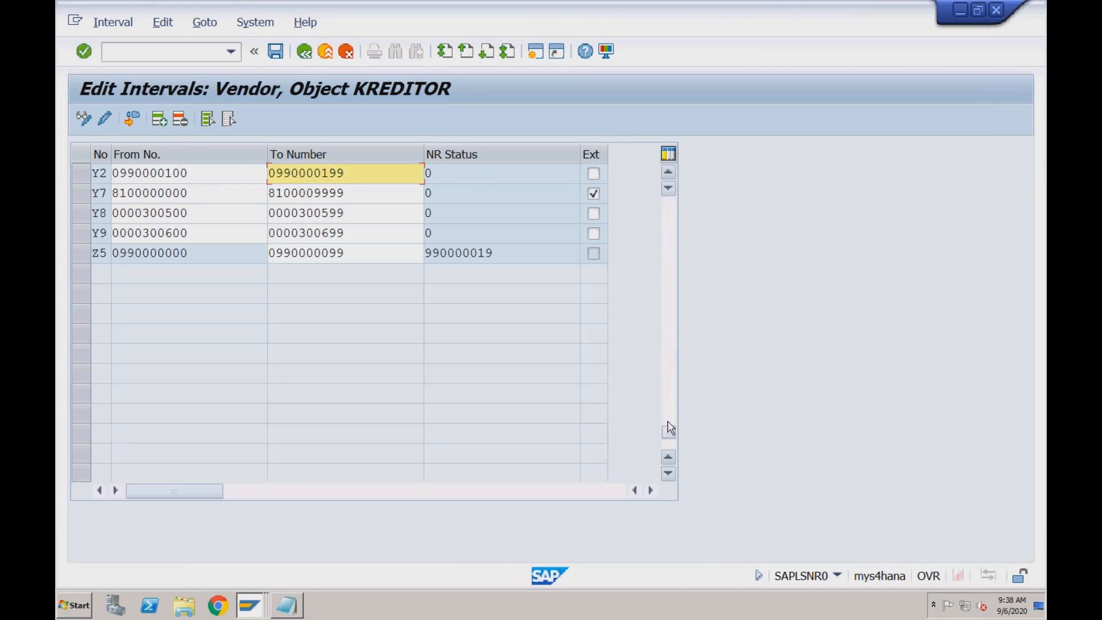
Examine the from and to numbers and the external assignment flag of vendor number range Y7
{"action": "left_click_drag", "start_coordinate": [192, 193], "coordinate": [112, 193]}
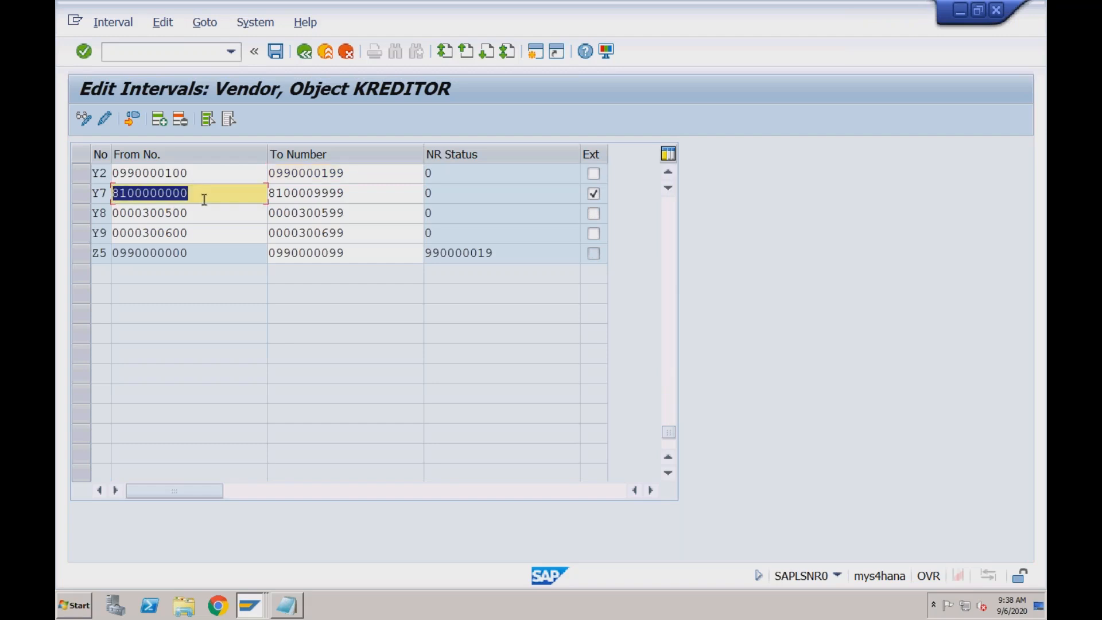
{"action": "left_click", "coordinate": [283, 192]}
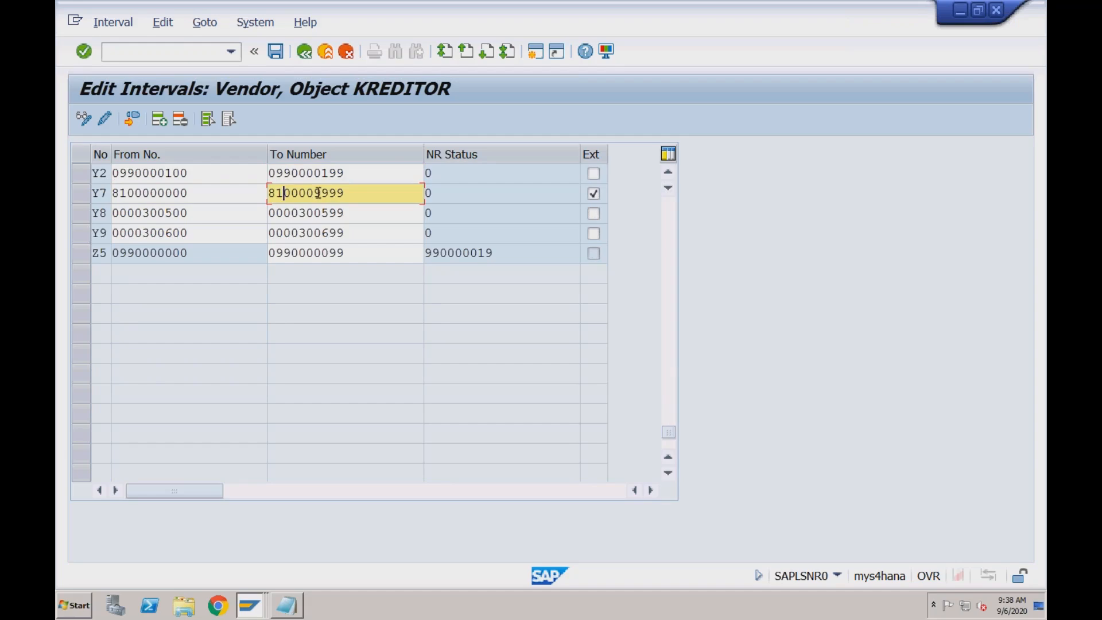
{"action": "left_click_drag", "start_coordinate": [313, 193], "coordinate": [345, 193]}
{"action": "left_click", "coordinate": [196, 193]}
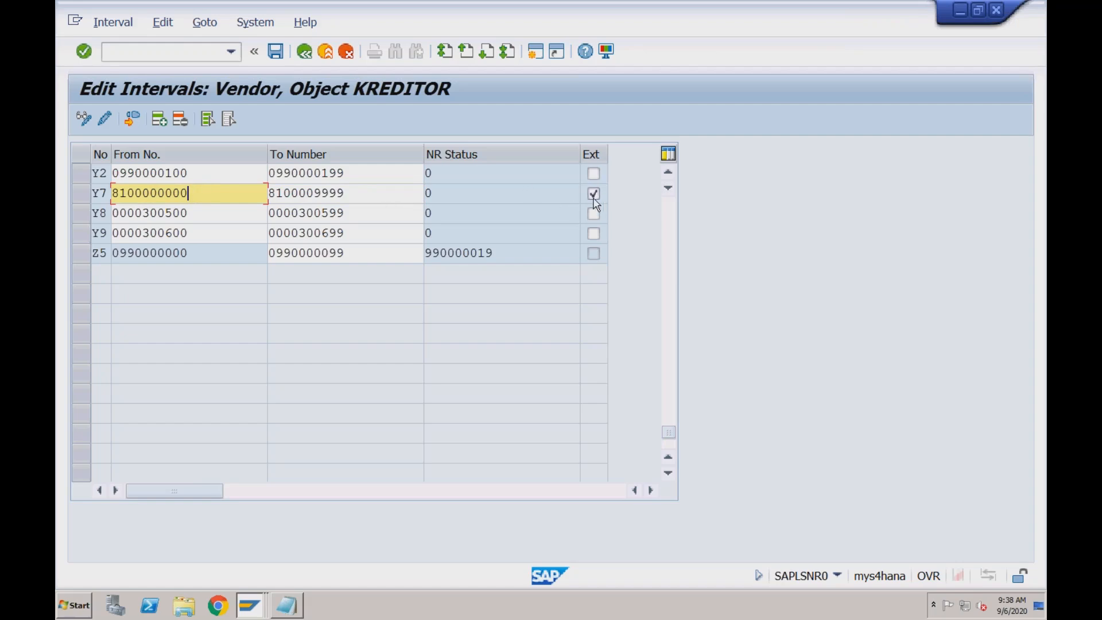
{"action": "left_click", "coordinate": [346, 195]}
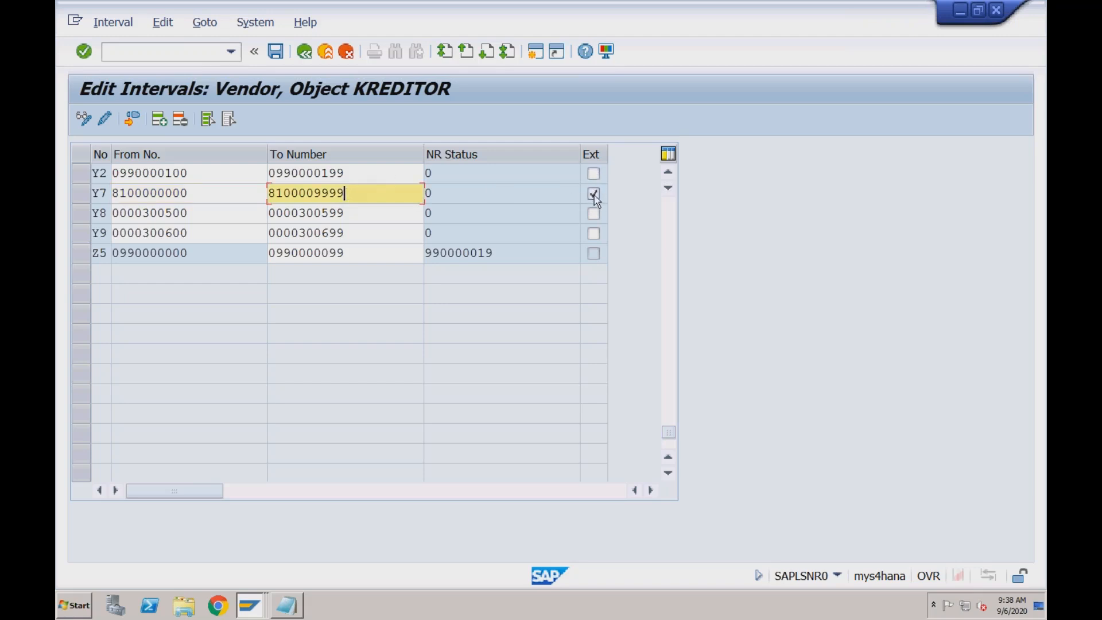
{"action": "left_click", "coordinate": [217, 197]}
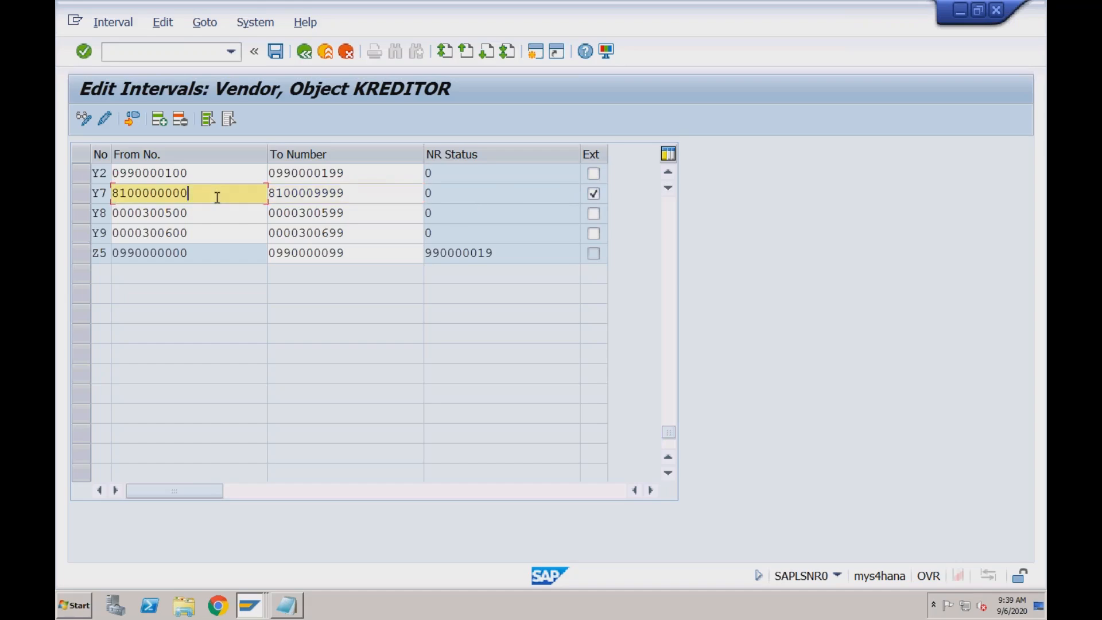
{"action": "left_click", "coordinate": [299, 195]}
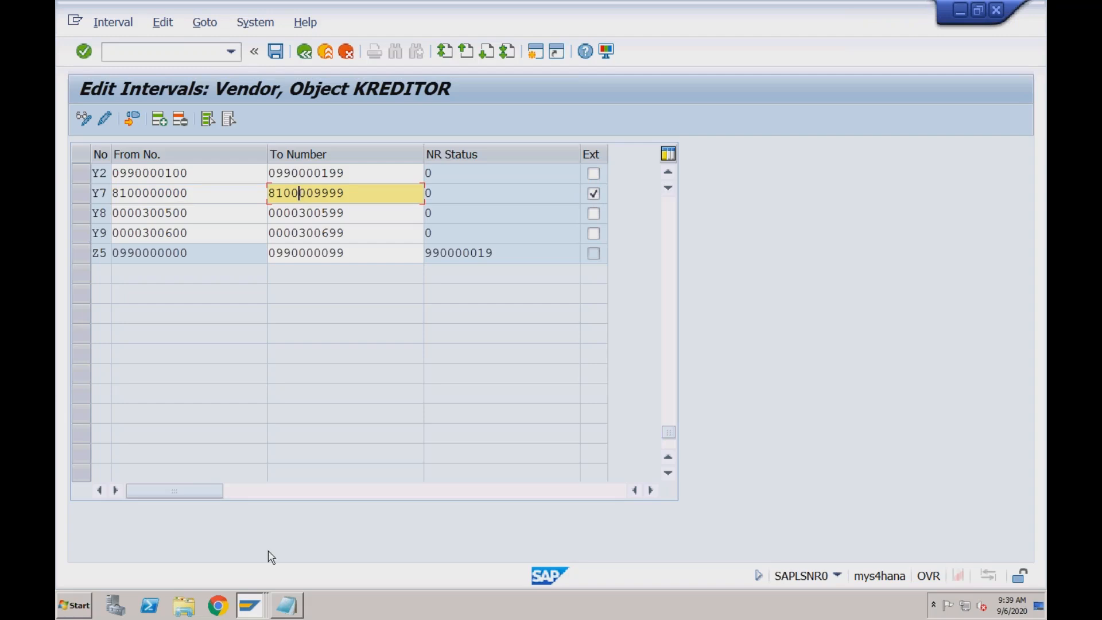
Switch to the Create Organization session and look through the available business partner groupings without choosing one
{"action": "left_click", "coordinate": [252, 606]}
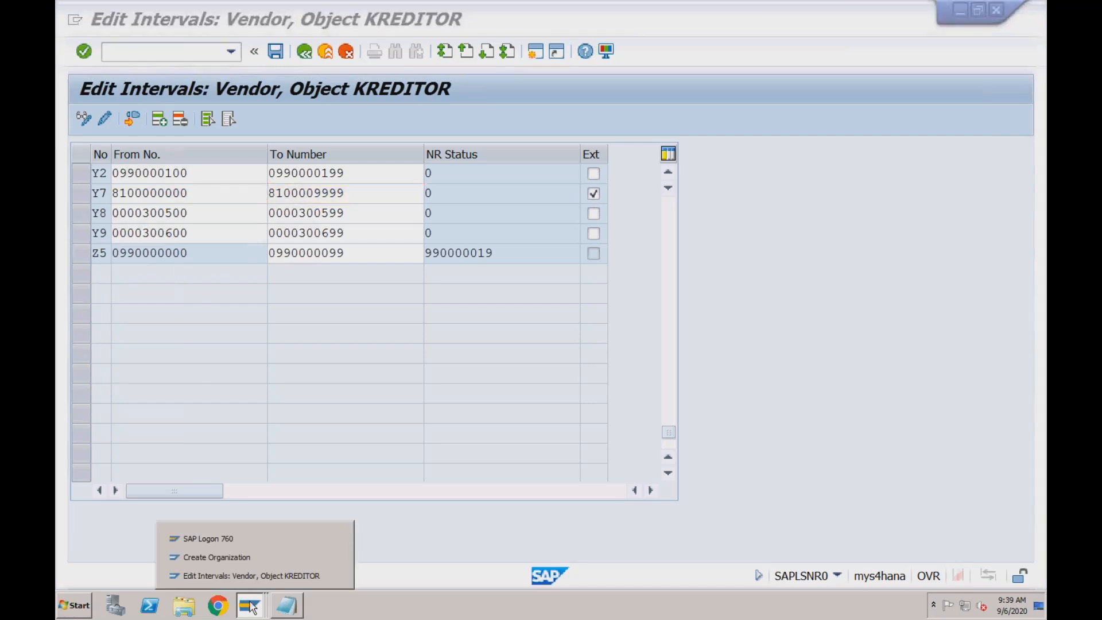
{"action": "left_click", "coordinate": [247, 557]}
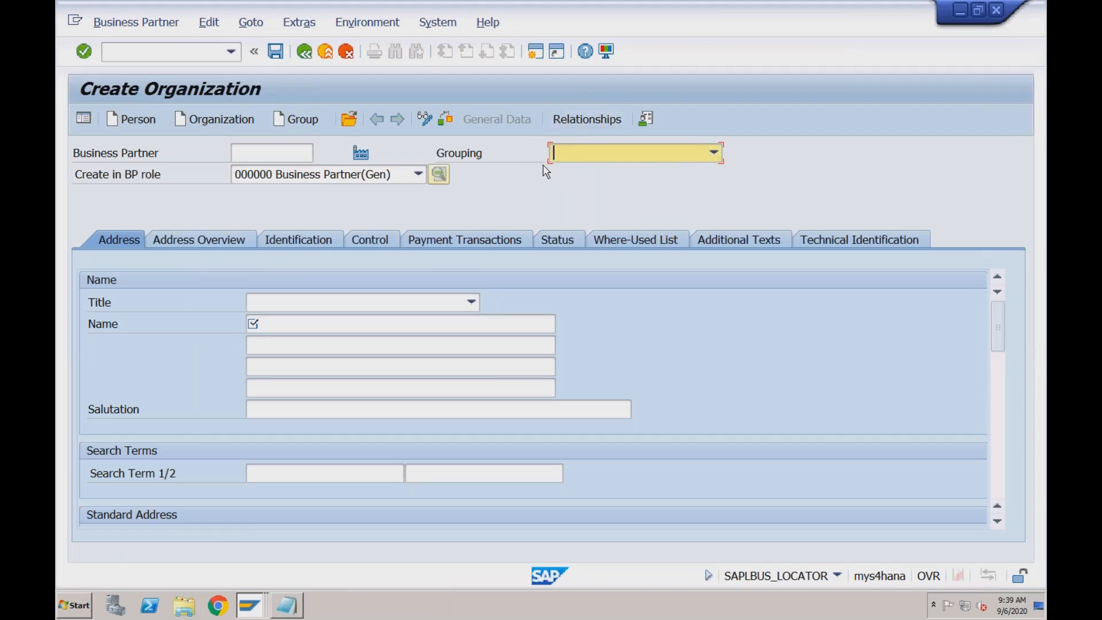
{"action": "left_click", "coordinate": [566, 157]}
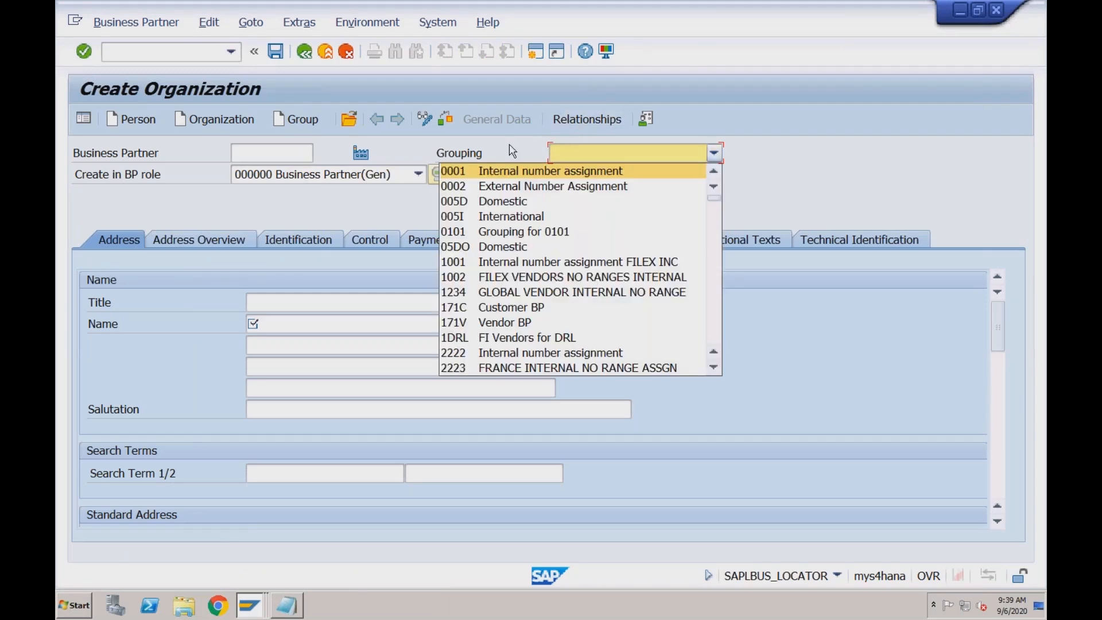
{"action": "left_click", "coordinate": [483, 160]}
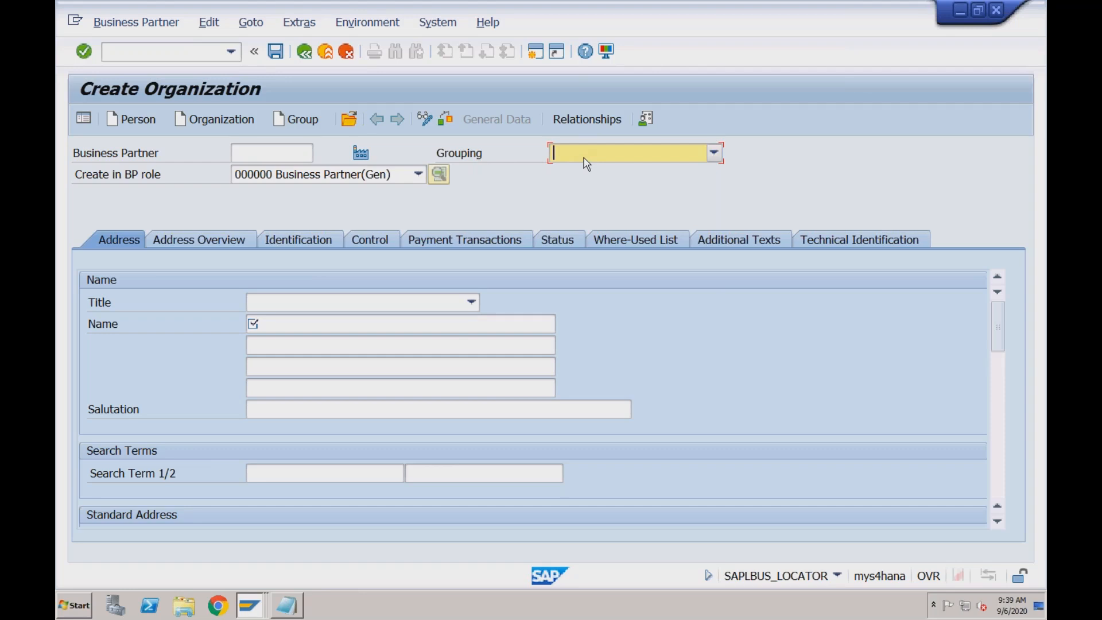
Open a new session, run transaction SPRO and display the SAP Reference IMG
{"action": "left_click", "coordinate": [536, 51]}
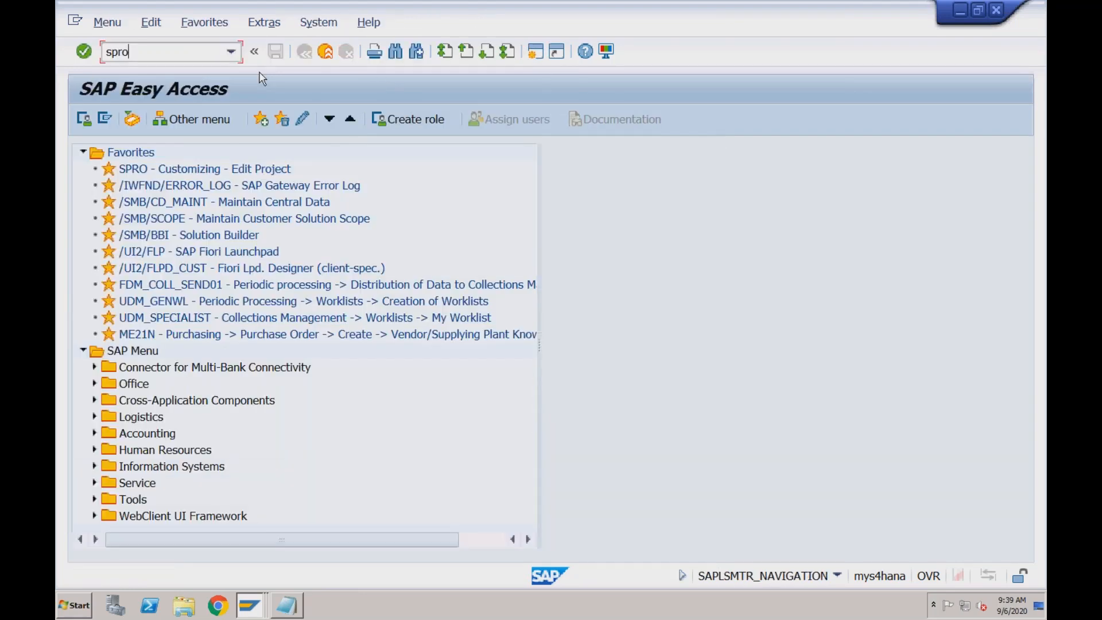
{"action": "type", "text": "spro"}
{"action": "key", "text": "Return"}
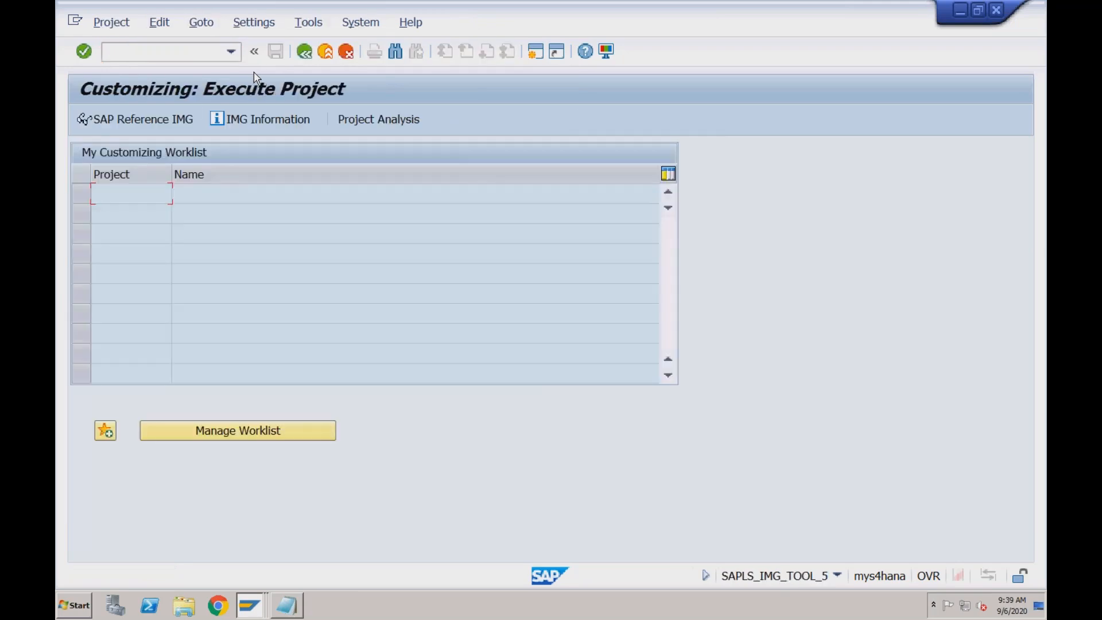
{"action": "left_click", "coordinate": [157, 125]}
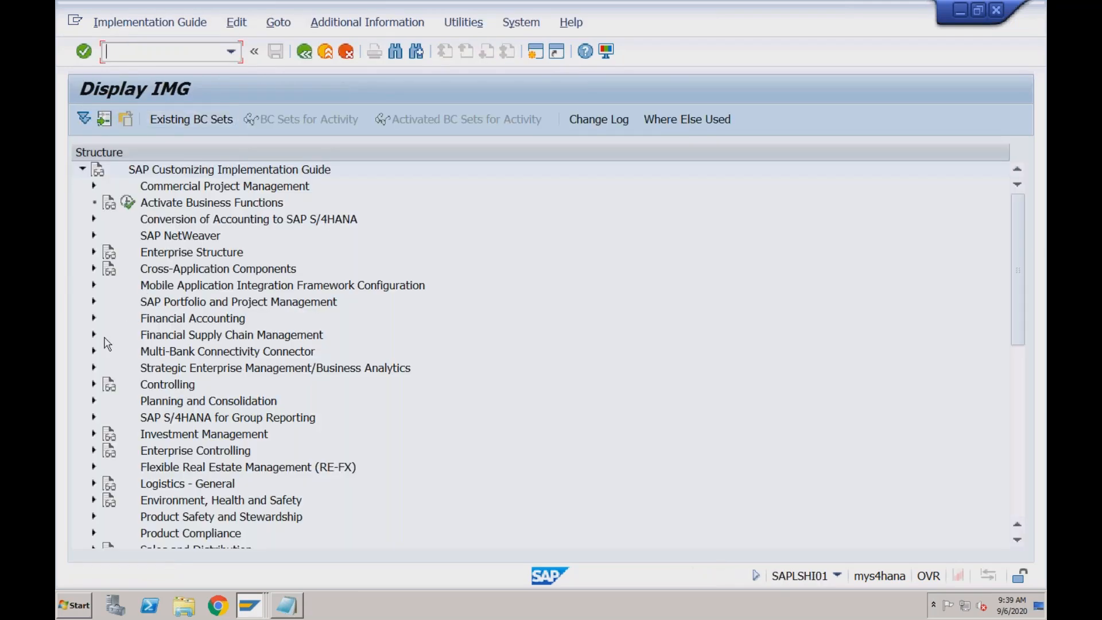
Expand Cross-Application Components, SAP Business Partner, Business Partner and Basic Settings in the IMG down to the activities of Number Ranges and Groupings
{"action": "left_click", "coordinate": [94, 269]}
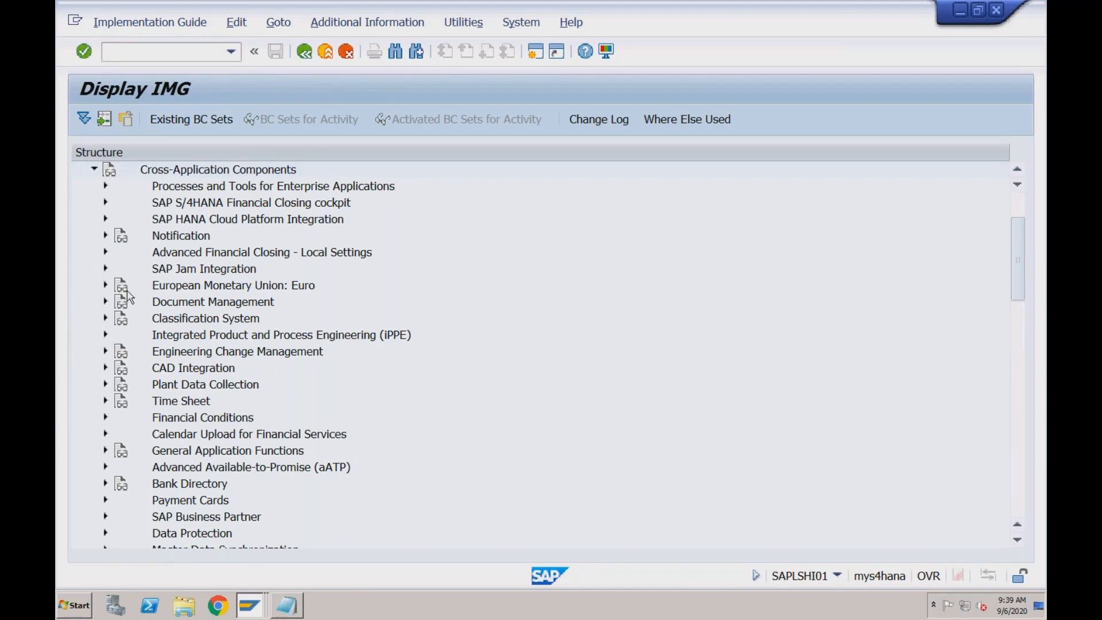
{"action": "left_click", "coordinate": [106, 518]}
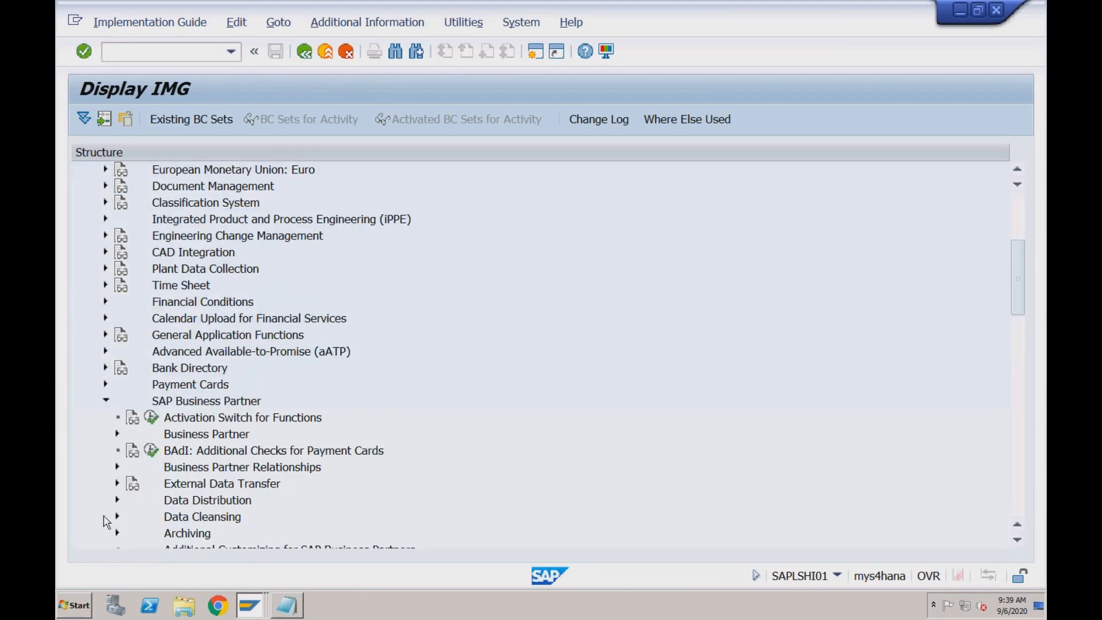
{"action": "left_click", "coordinate": [183, 441]}
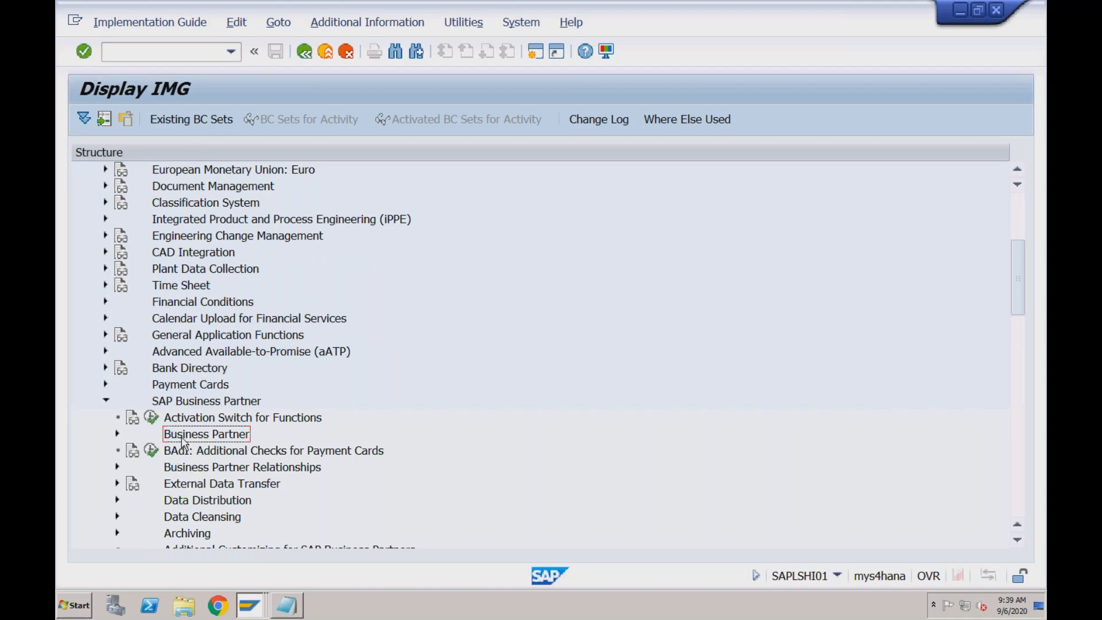
{"action": "left_click", "coordinate": [117, 435]}
{"action": "left_click", "coordinate": [129, 451]}
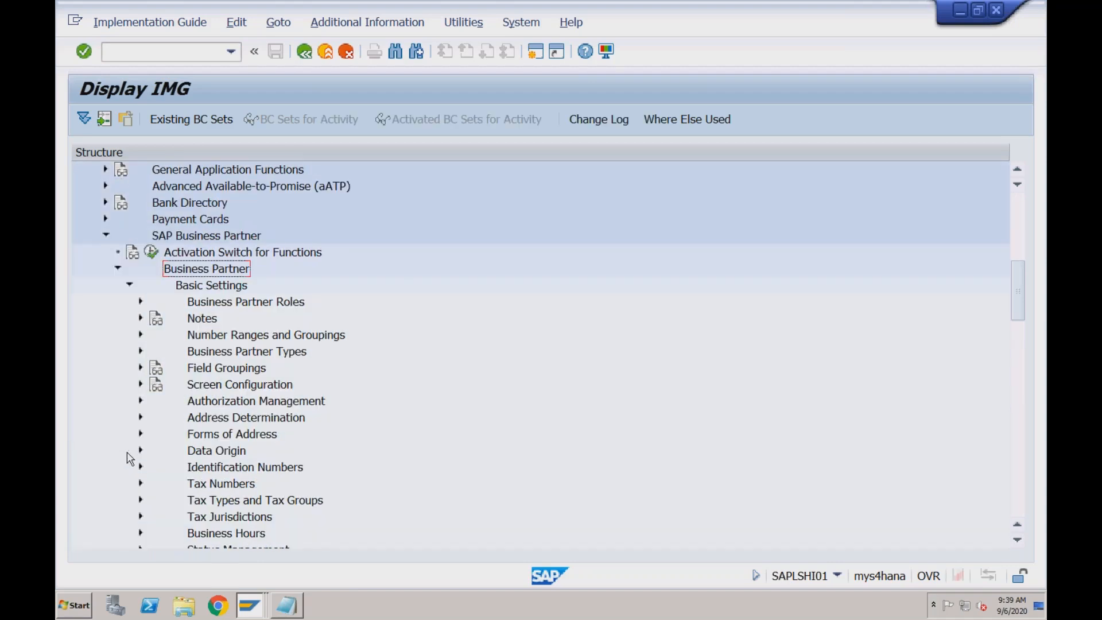
{"action": "left_click", "coordinate": [212, 339]}
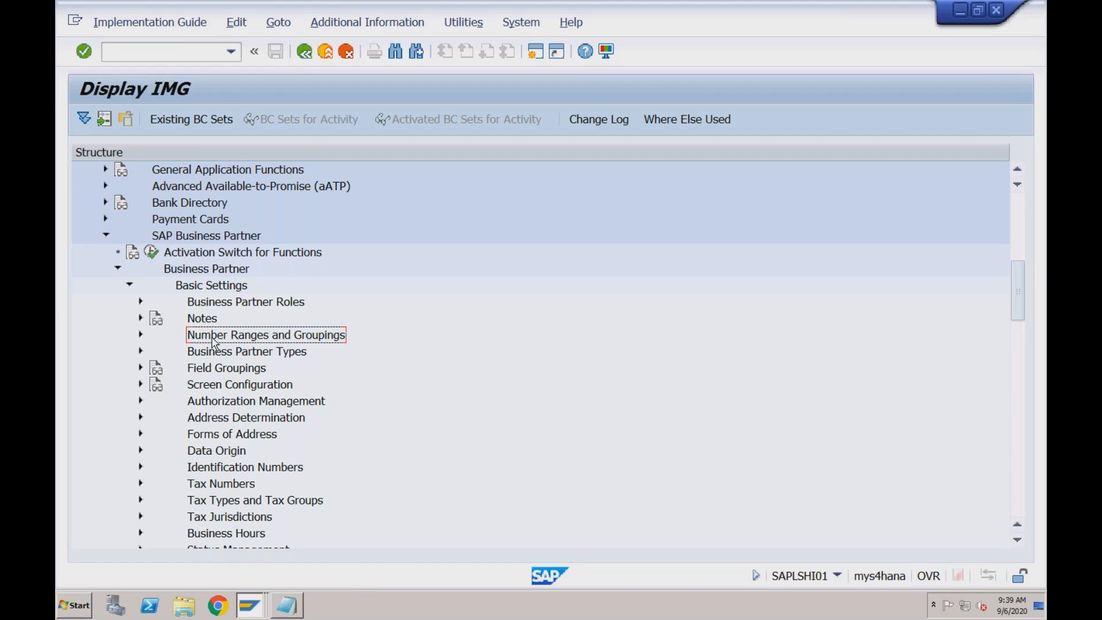
{"action": "left_click", "coordinate": [140, 335]}
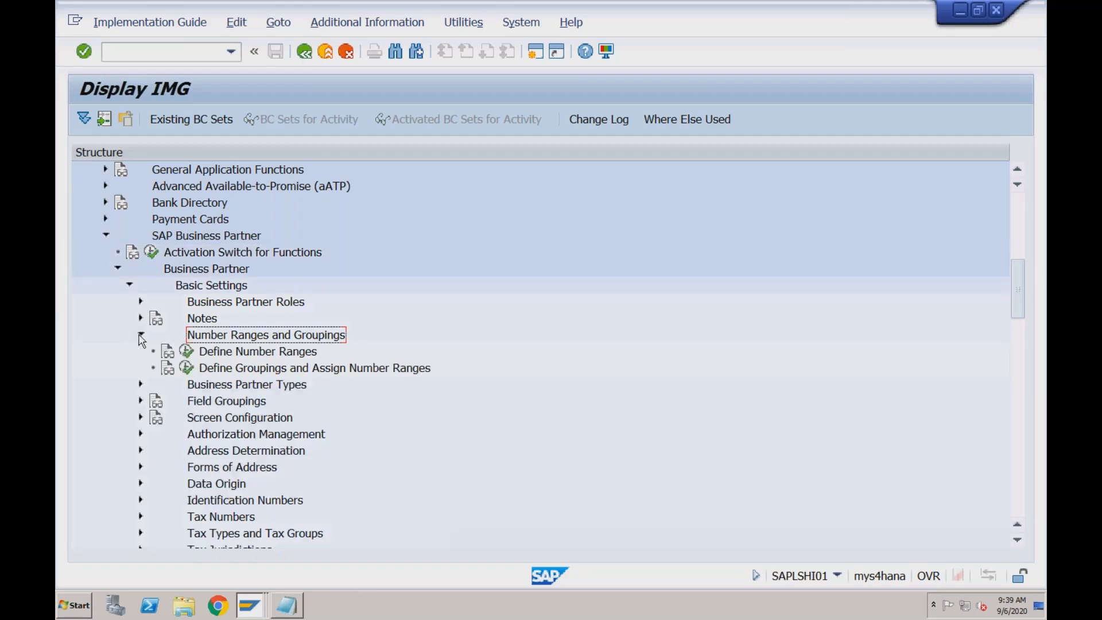
Open Define Groupings and Assign Number Ranges, position the list at RDO and check the number range assigned to the Domestic - RECH grouping
{"action": "left_click", "coordinate": [188, 372]}
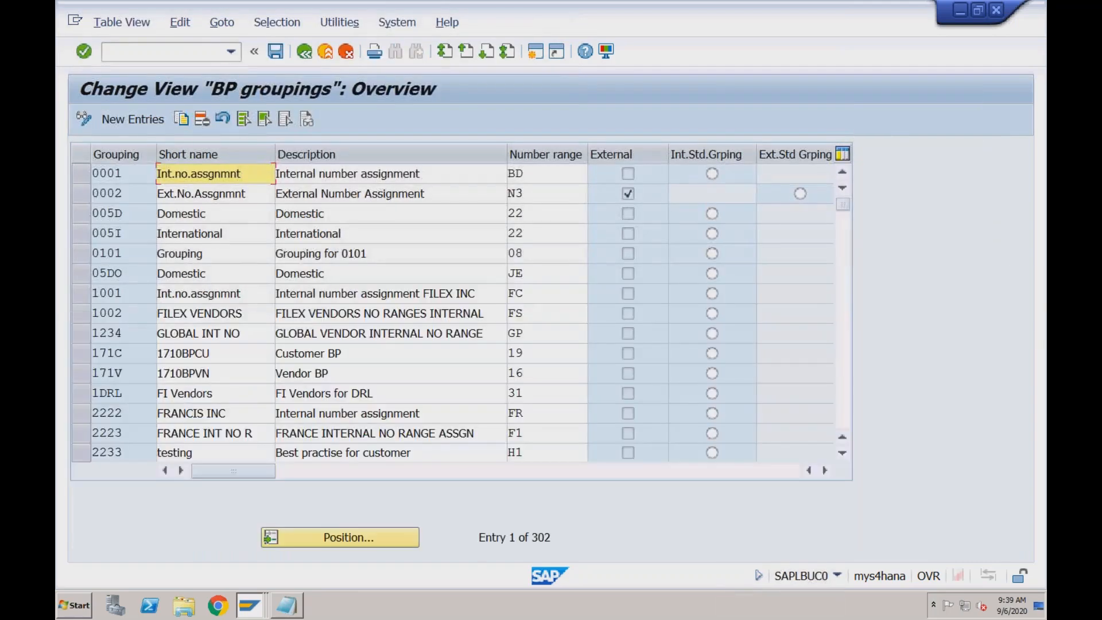
{"action": "left_click", "coordinate": [331, 544]}
{"action": "type", "text": "rdo"}
{"action": "key", "text": "Return"}
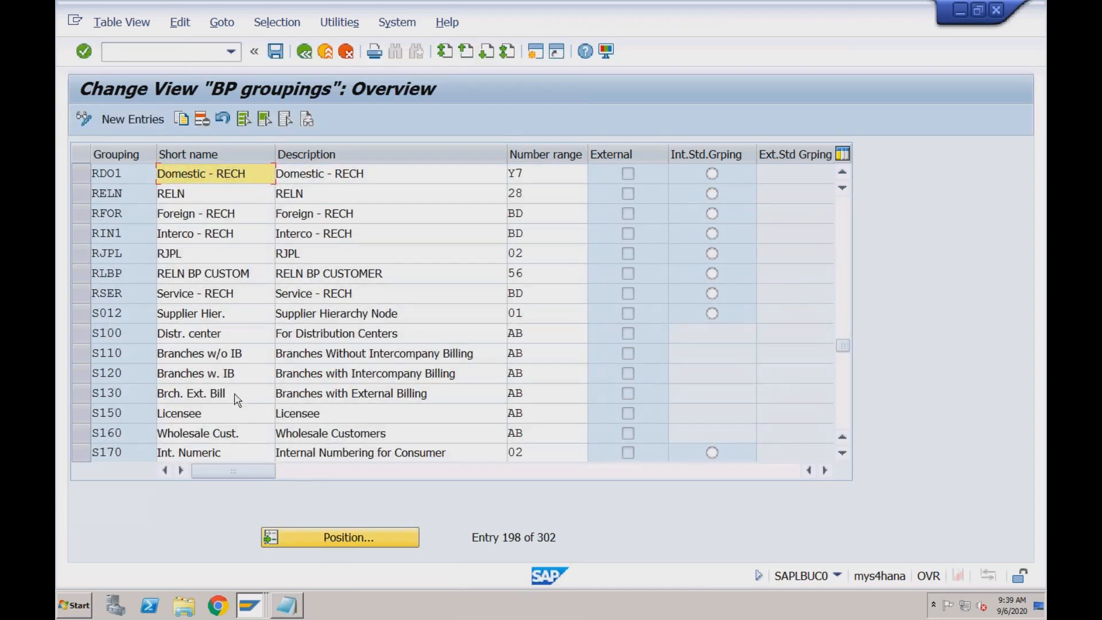
{"action": "left_click", "coordinate": [138, 170]}
{"action": "left_click", "coordinate": [131, 214]}
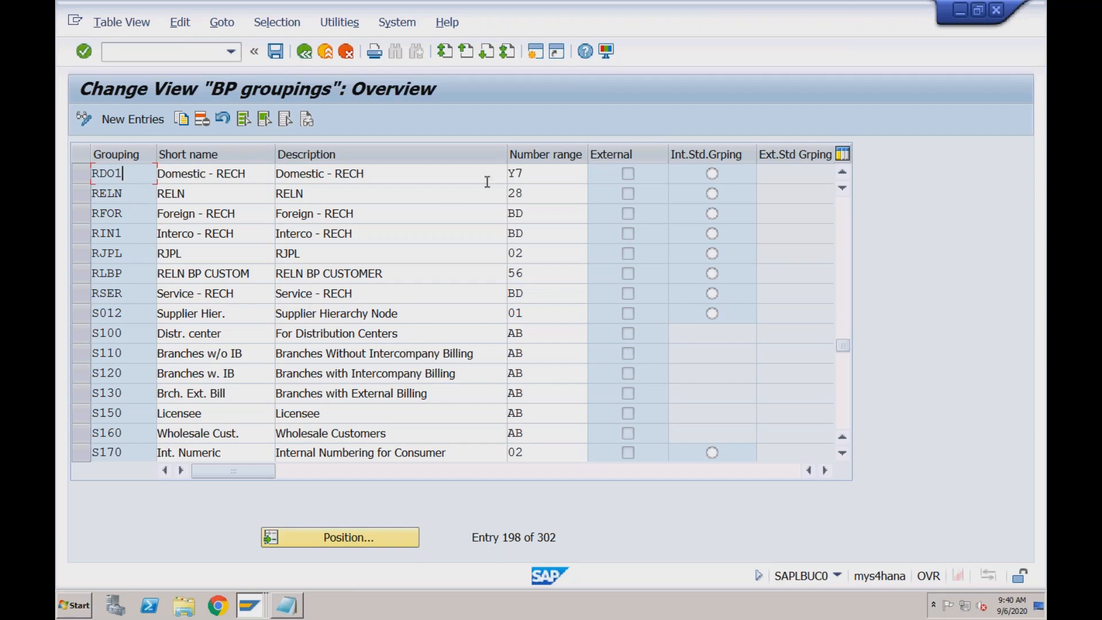
{"action": "left_click", "coordinate": [534, 173]}
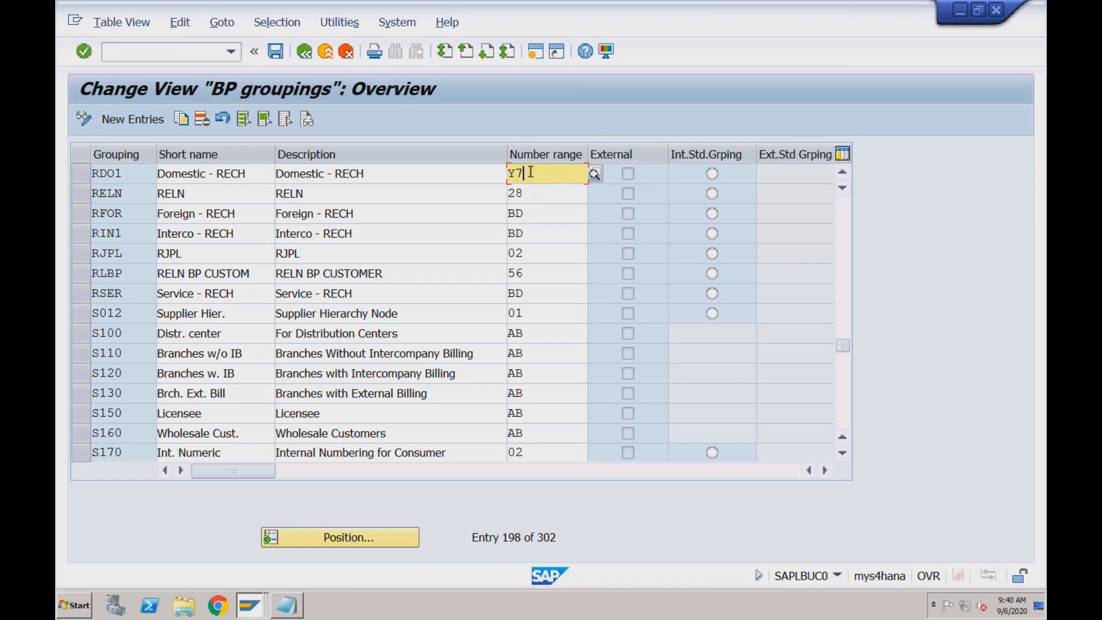
{"action": "left_click", "coordinate": [305, 51]}
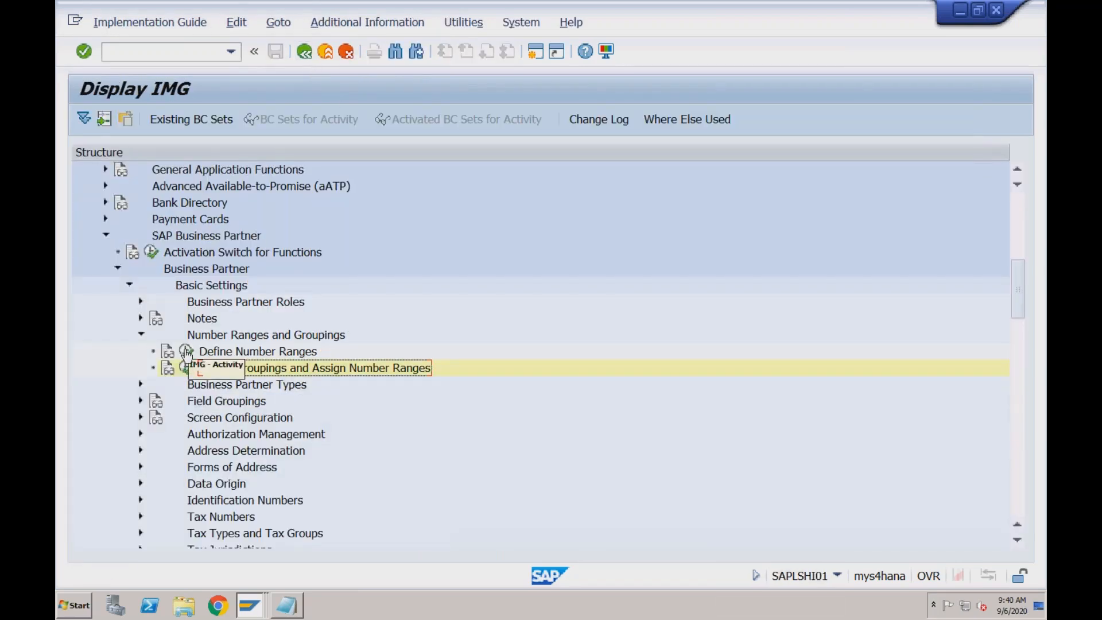
Open the business partner number range intervals for editing and examine the to number, status and external flag of interval Y7
{"action": "left_click", "coordinate": [186, 352]}
{"action": "left_click", "coordinate": [278, 195]}
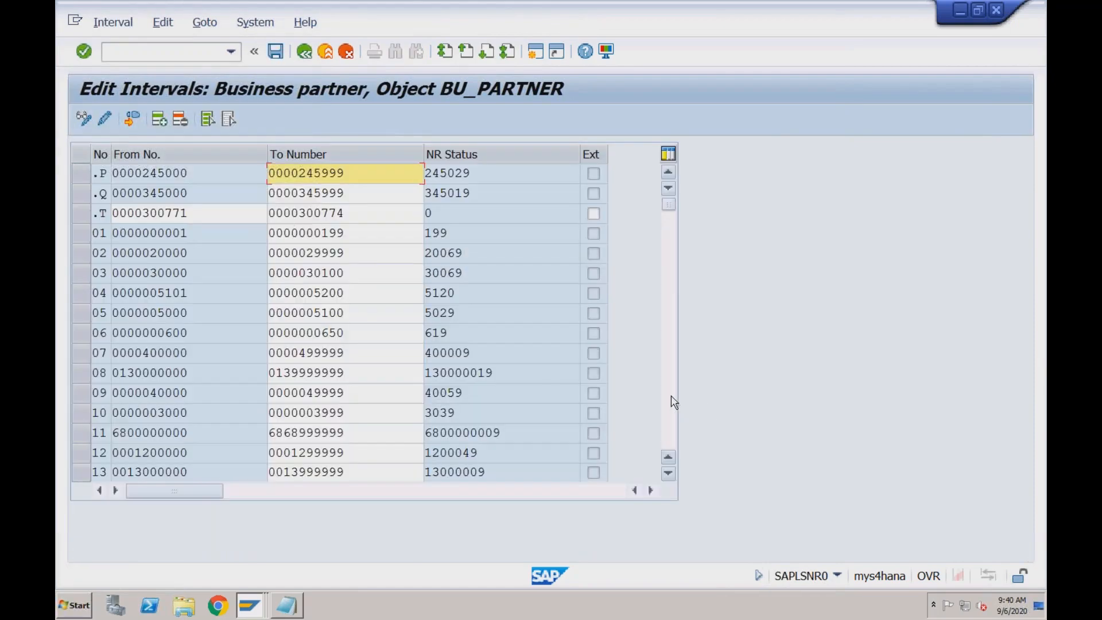
{"action": "scroll", "coordinate": [672, 402], "scroll_direction": "down", "scroll_amount": 10}
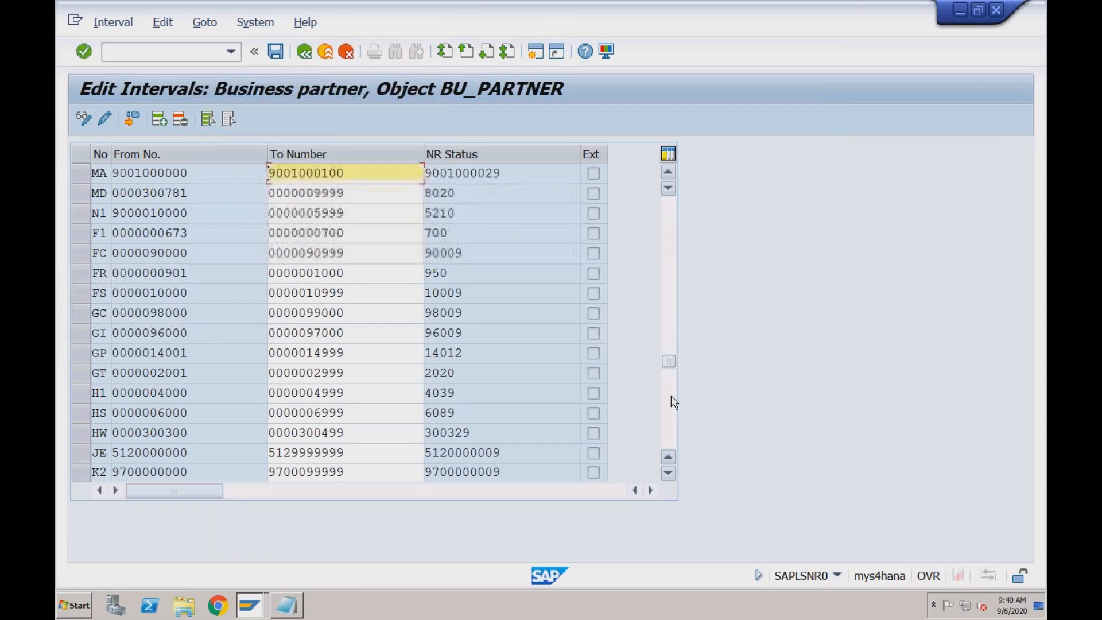
{"action": "scroll", "coordinate": [674, 402], "scroll_direction": "down", "scroll_amount": 10}
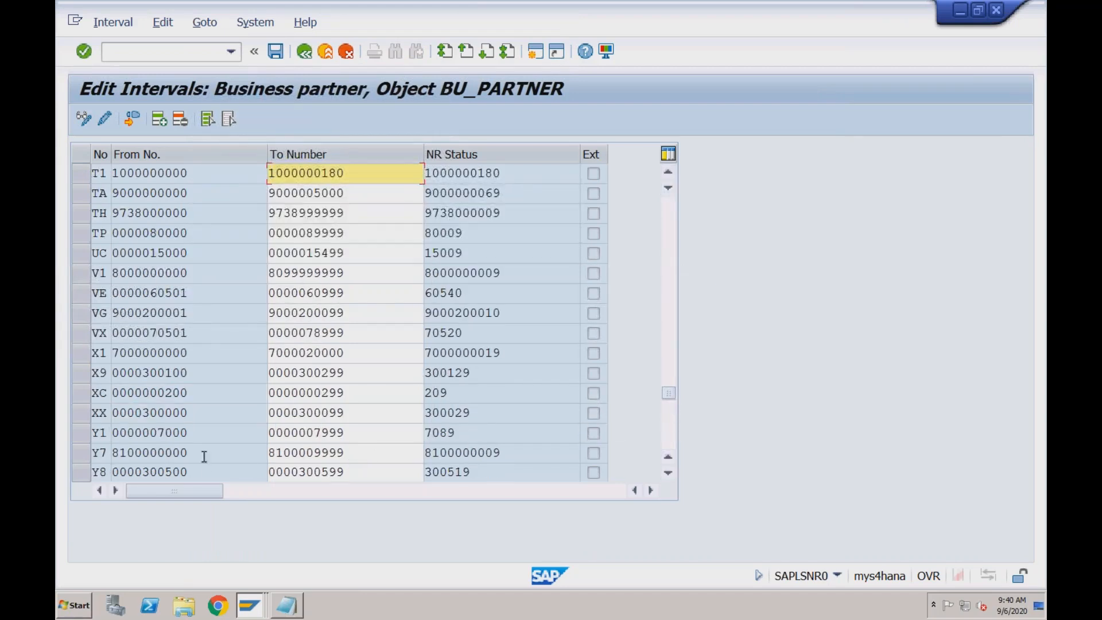
{"action": "left_click", "coordinate": [360, 450]}
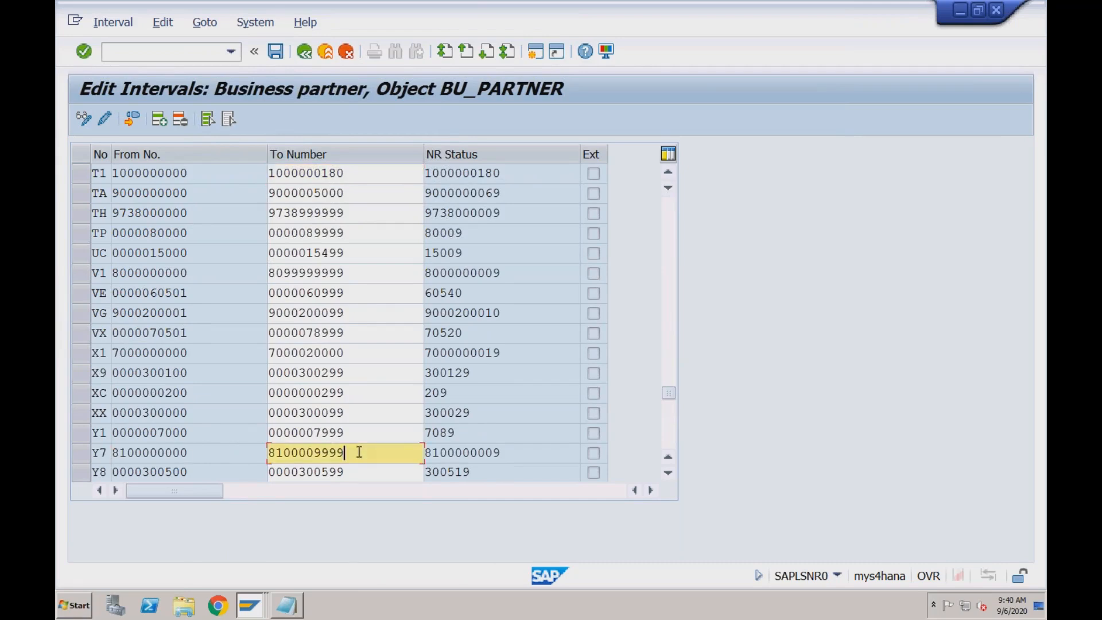
{"action": "left_click_drag", "start_coordinate": [507, 455], "coordinate": [425, 453]}
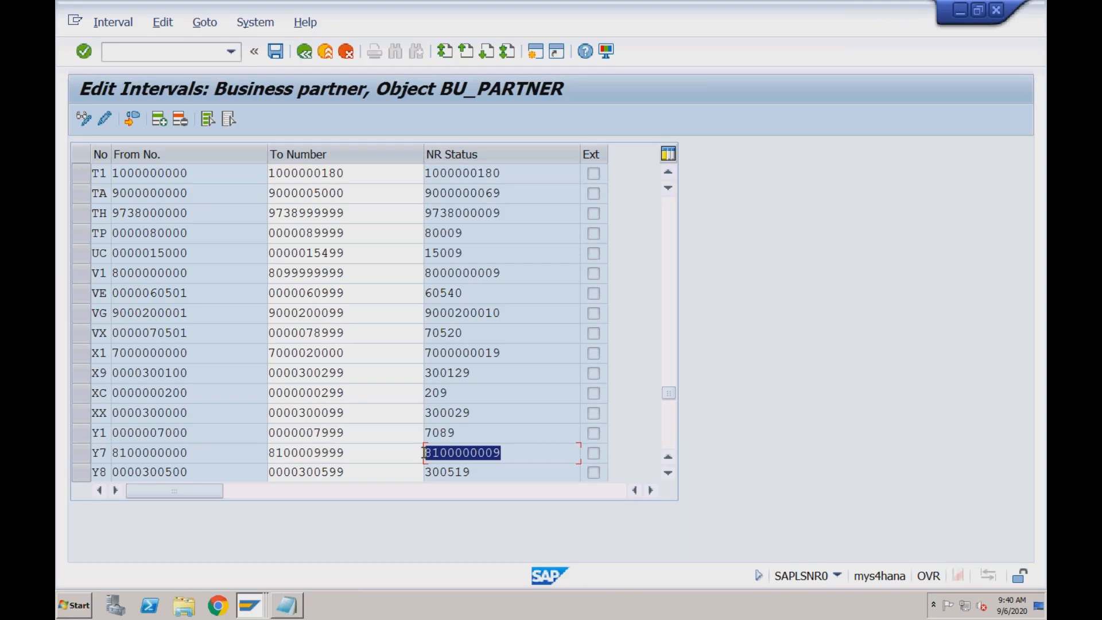
{"action": "left_click", "coordinate": [362, 449]}
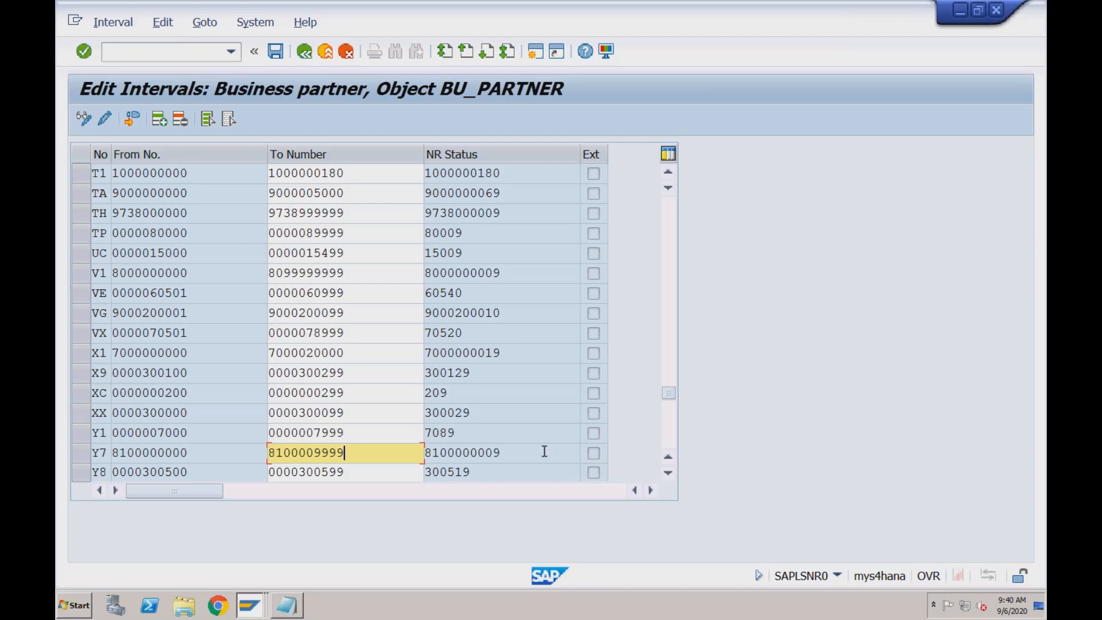
{"action": "left_click", "coordinate": [579, 452]}
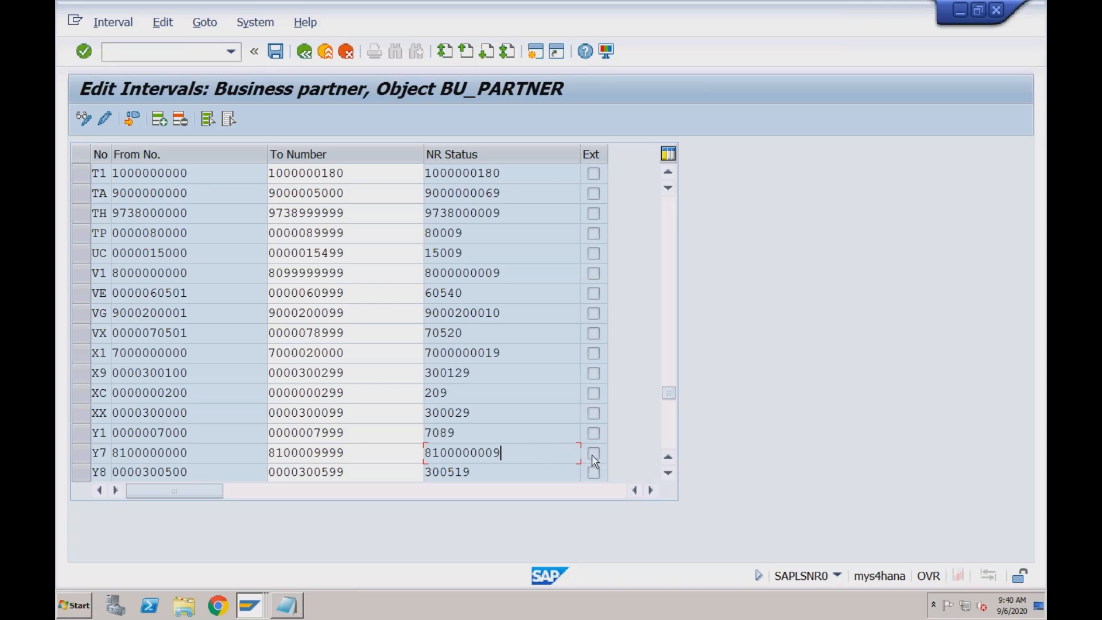
{"action": "left_click", "coordinate": [305, 52]}
{"action": "left_click", "coordinate": [305, 55]}
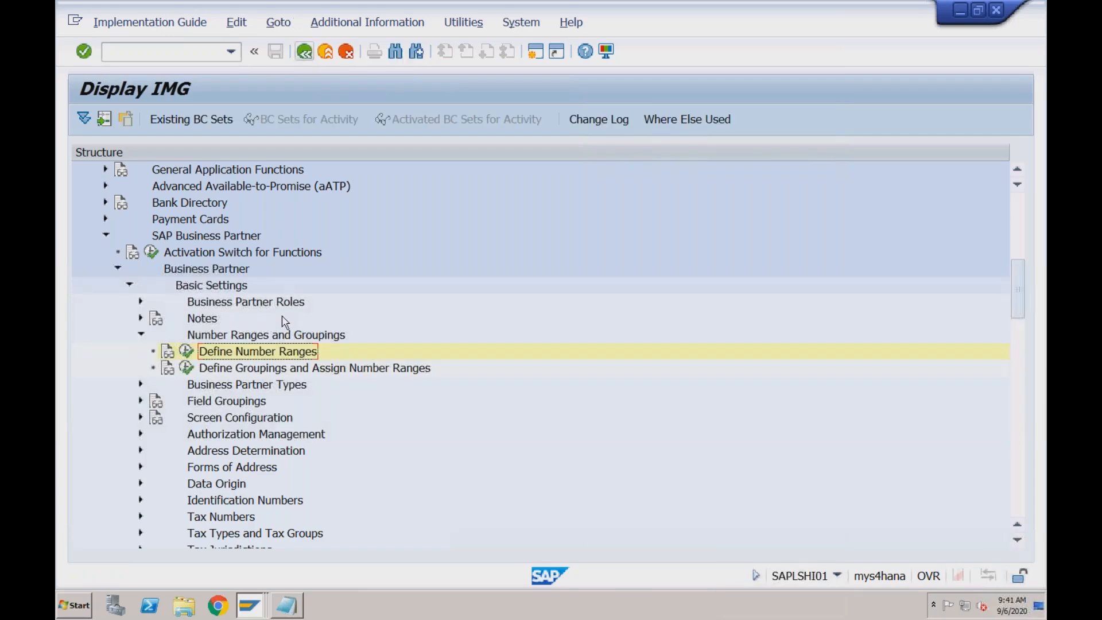
Reopen the BP groupings overview, switch to the Create Organization session and set the grouping to RDO1 Domestic - RECH
{"action": "left_click", "coordinate": [187, 368]}
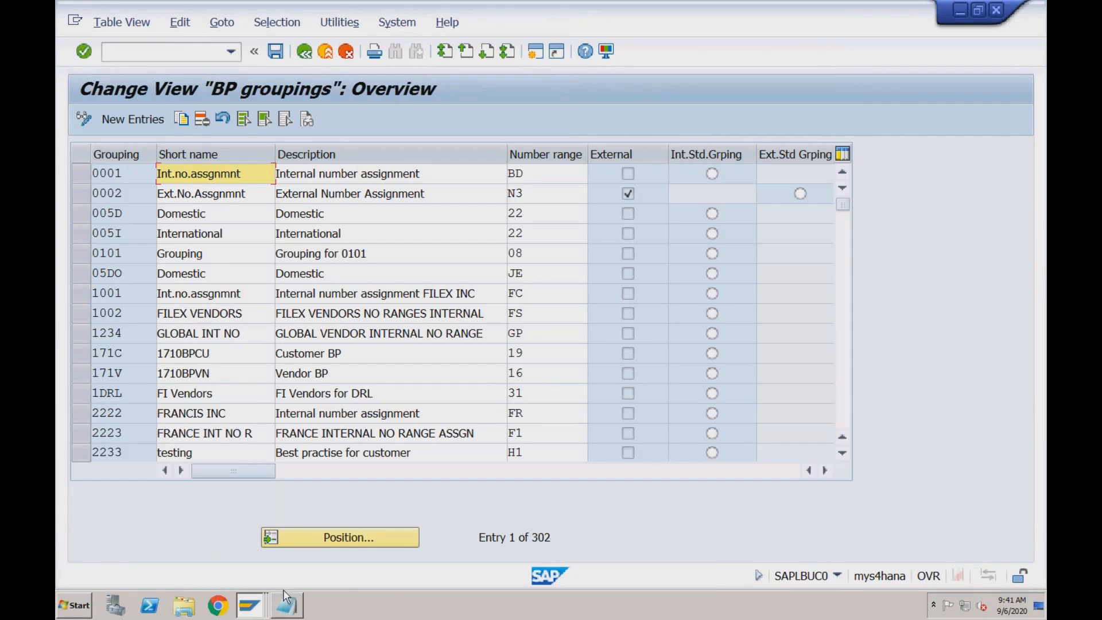
{"action": "left_click", "coordinate": [251, 604]}
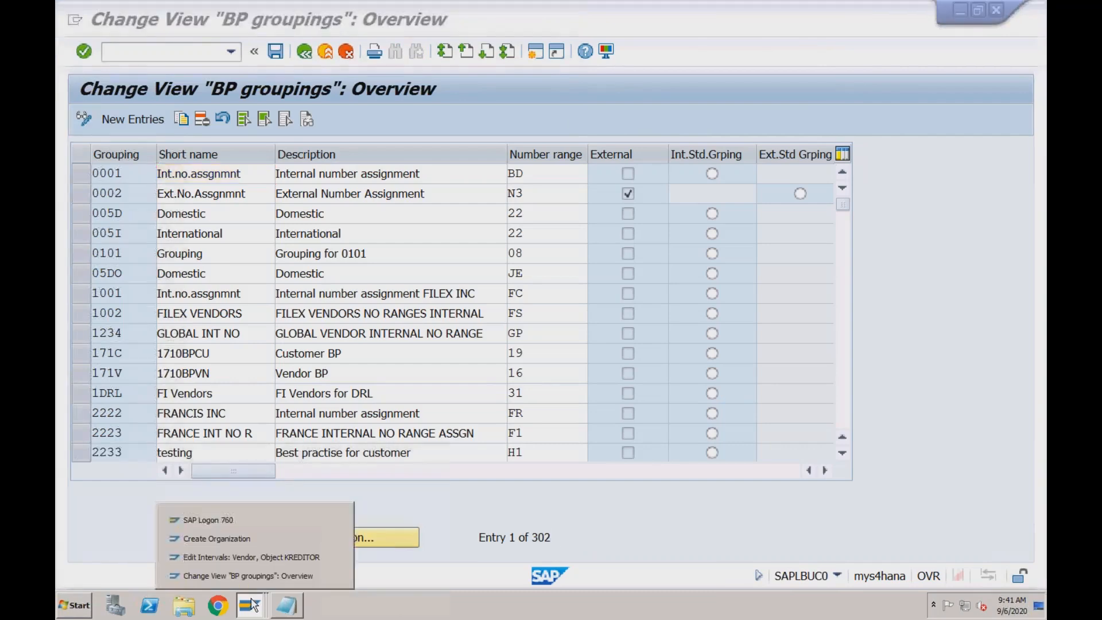
{"action": "left_click", "coordinate": [243, 538]}
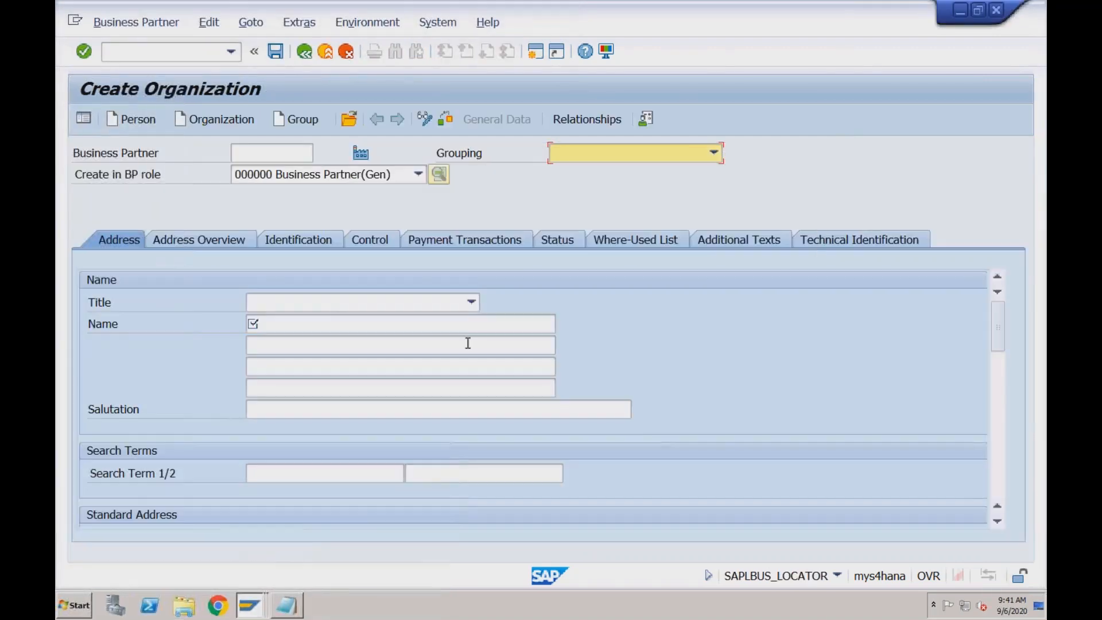
{"action": "left_click", "coordinate": [620, 161]}
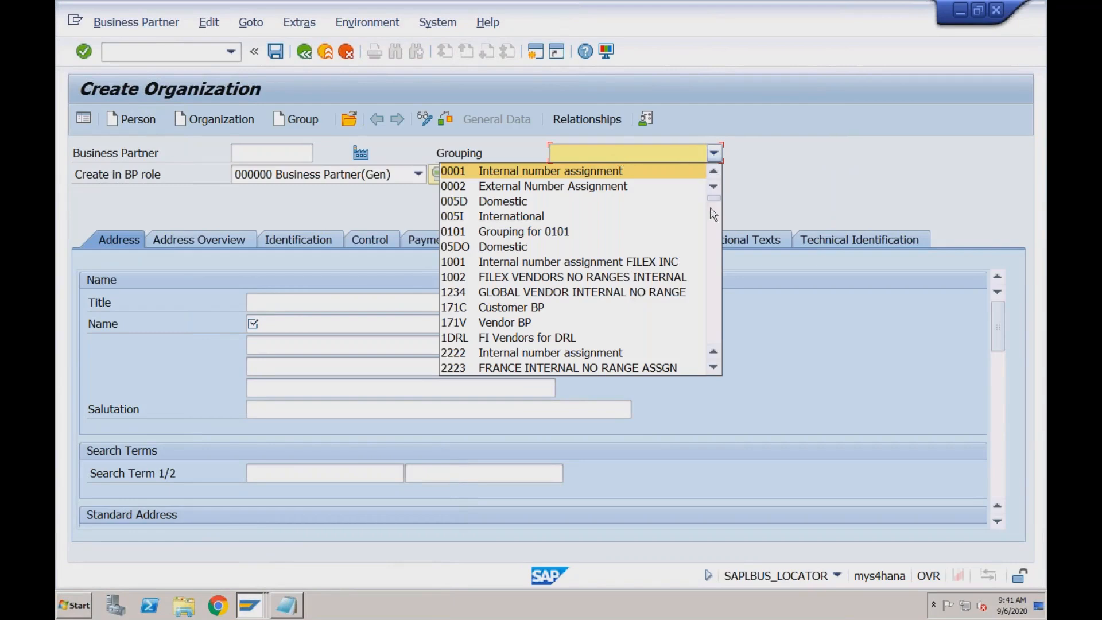
{"action": "key", "text": "r"}
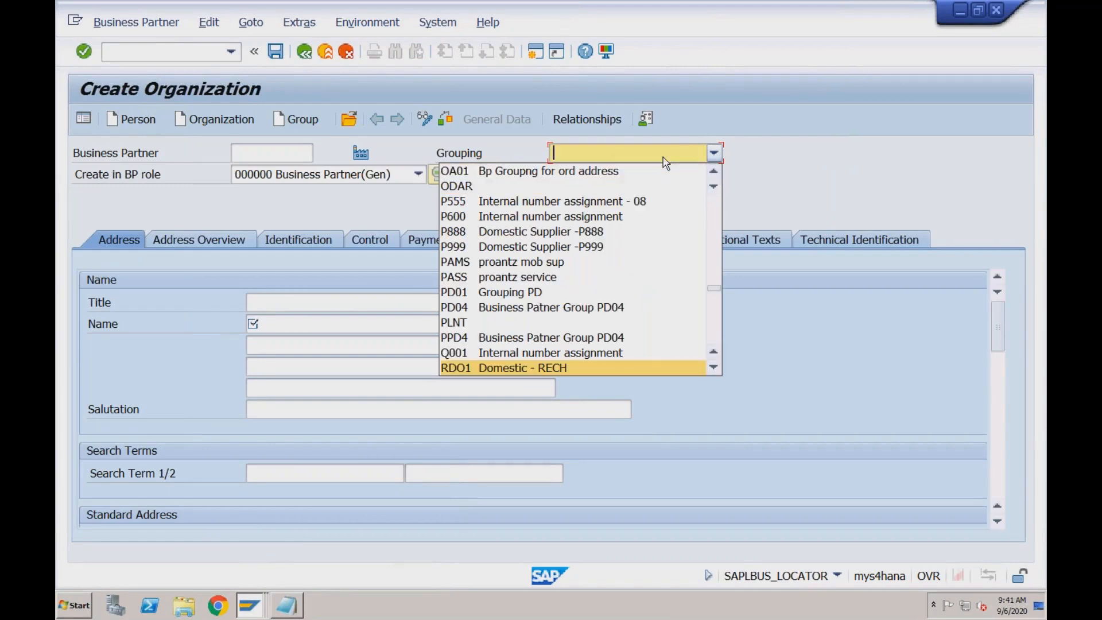
{"action": "left_click", "coordinate": [564, 371]}
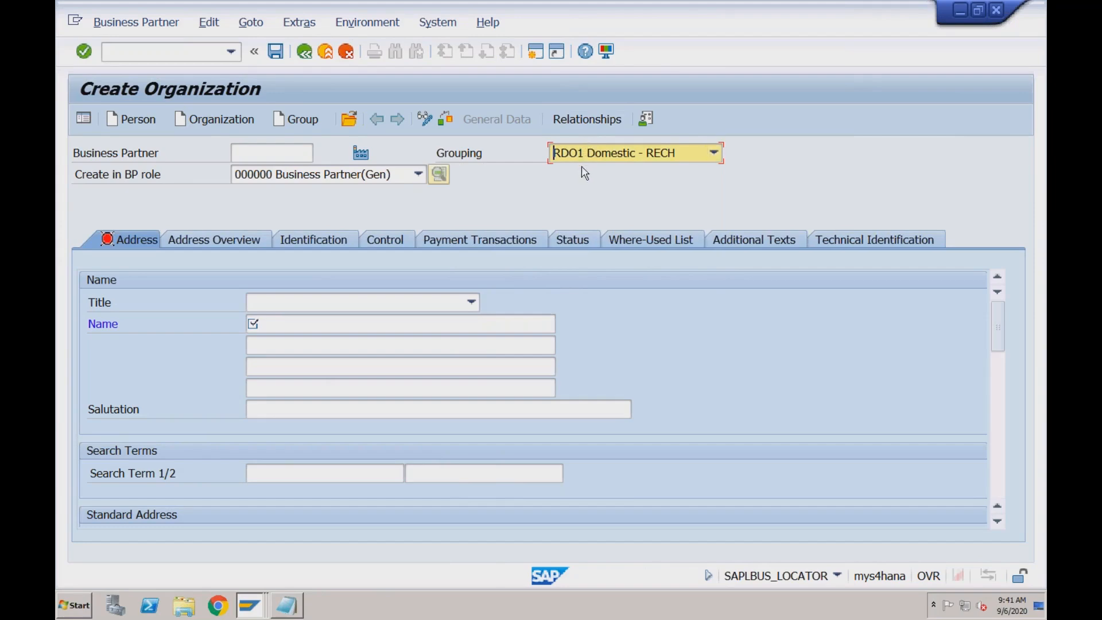
Open another new session, run transaction SPRO and display the SAP Reference IMG
{"action": "left_click", "coordinate": [535, 52]}
{"action": "type", "text": "spro"}
{"action": "key", "text": "Return"}
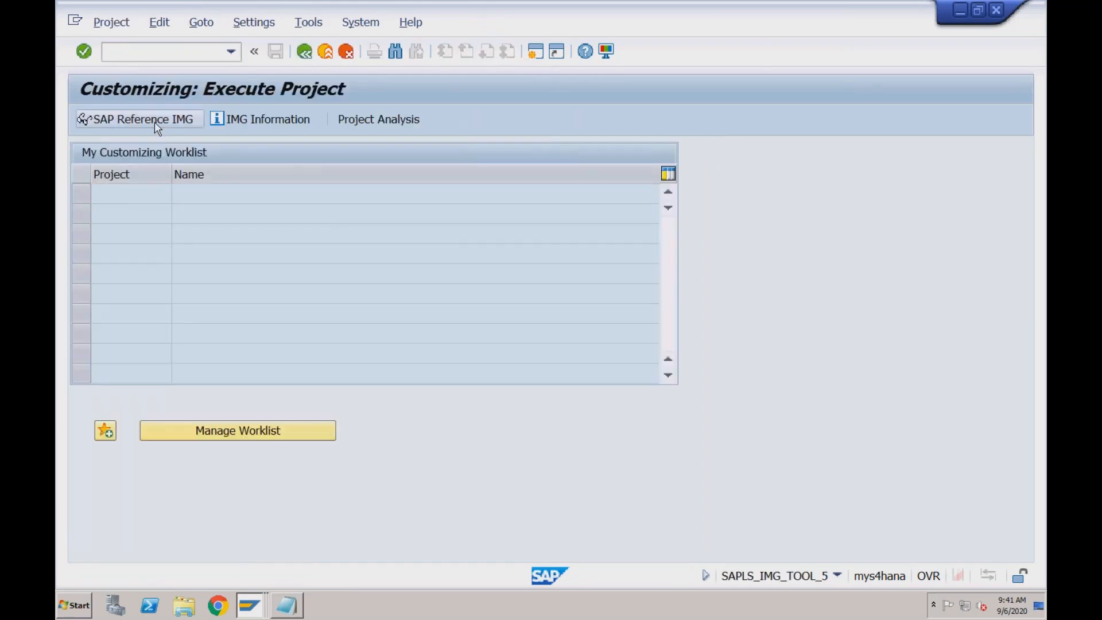
{"action": "left_click", "coordinate": [156, 126]}
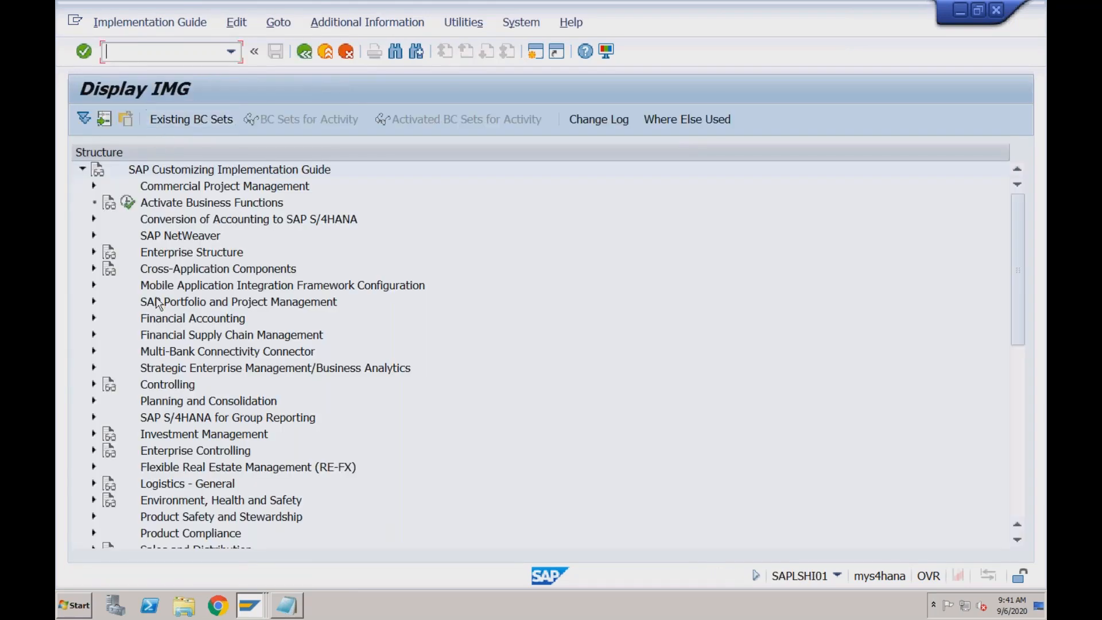
Expand Cross-Application Components, Master Data Synchronization and Customer/Vendor Integration in the IMG structure
{"action": "left_click", "coordinate": [95, 269]}
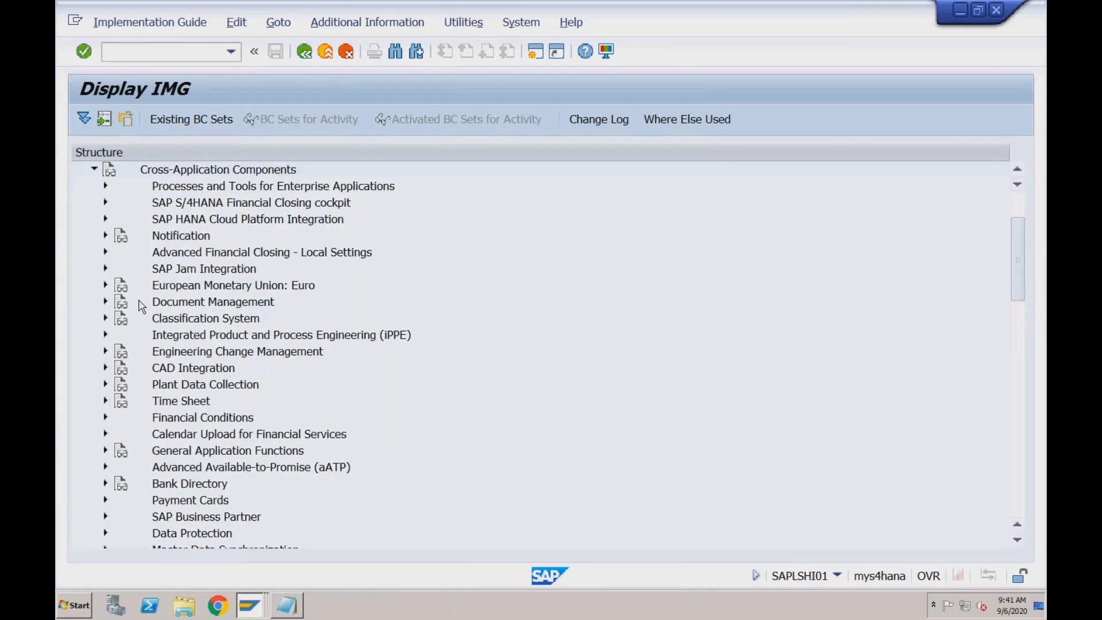
{"action": "left_click", "coordinate": [1011, 496]}
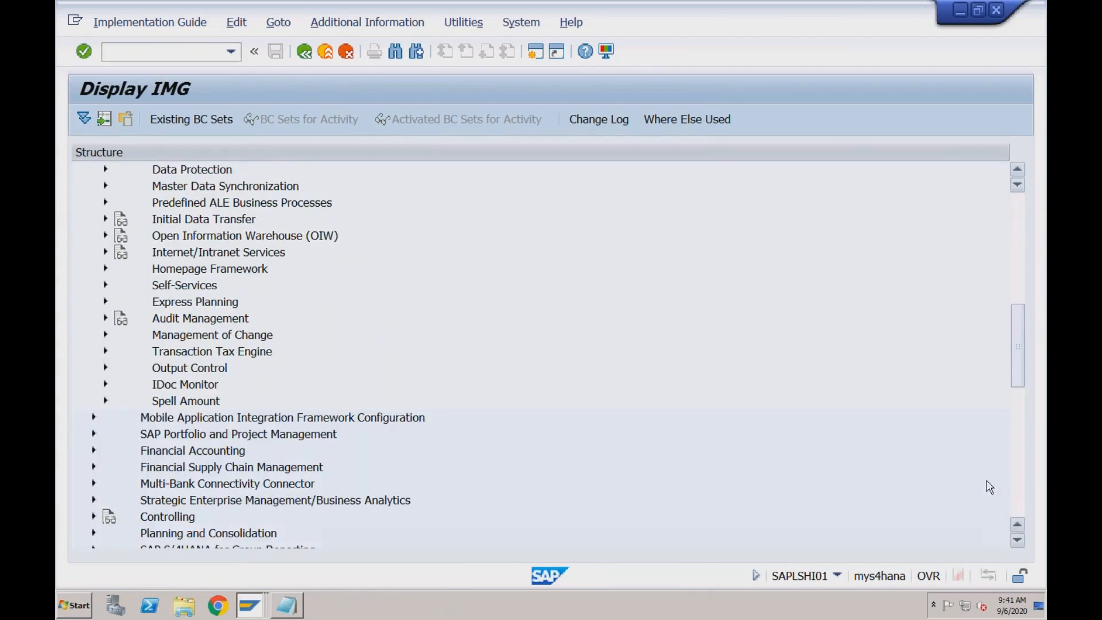
{"action": "left_click", "coordinate": [181, 190]}
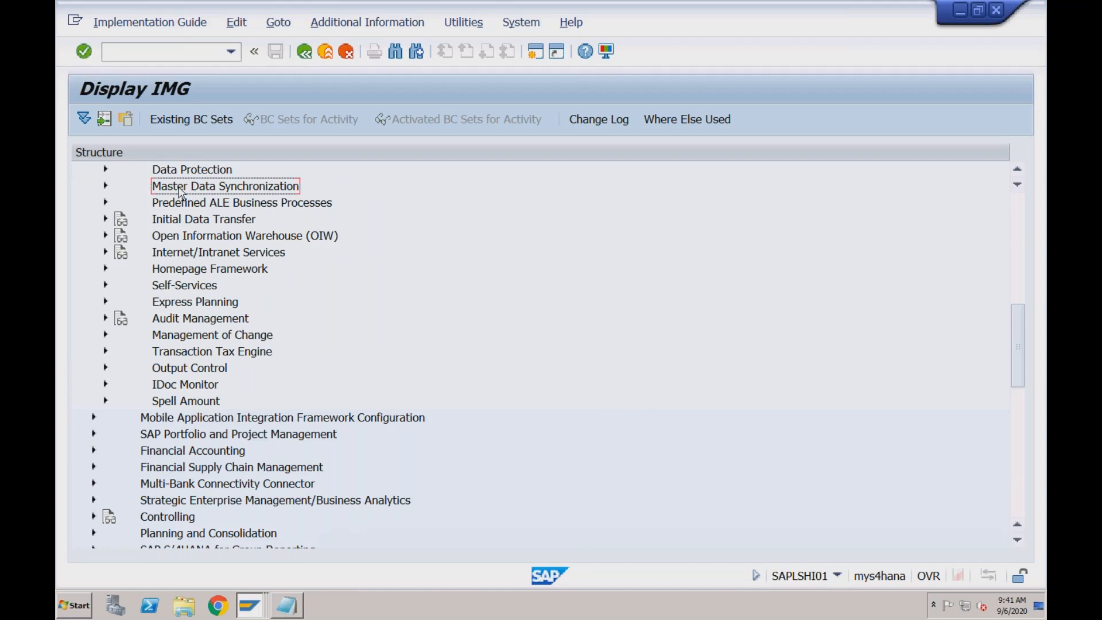
{"action": "left_click", "coordinate": [106, 187]}
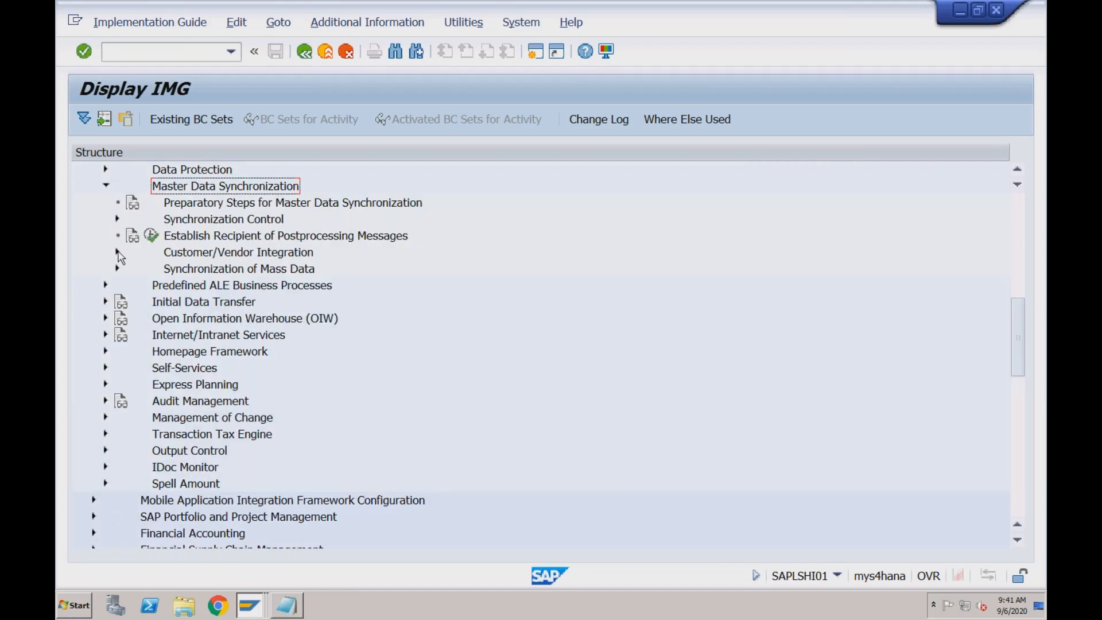
{"action": "left_click", "coordinate": [180, 255]}
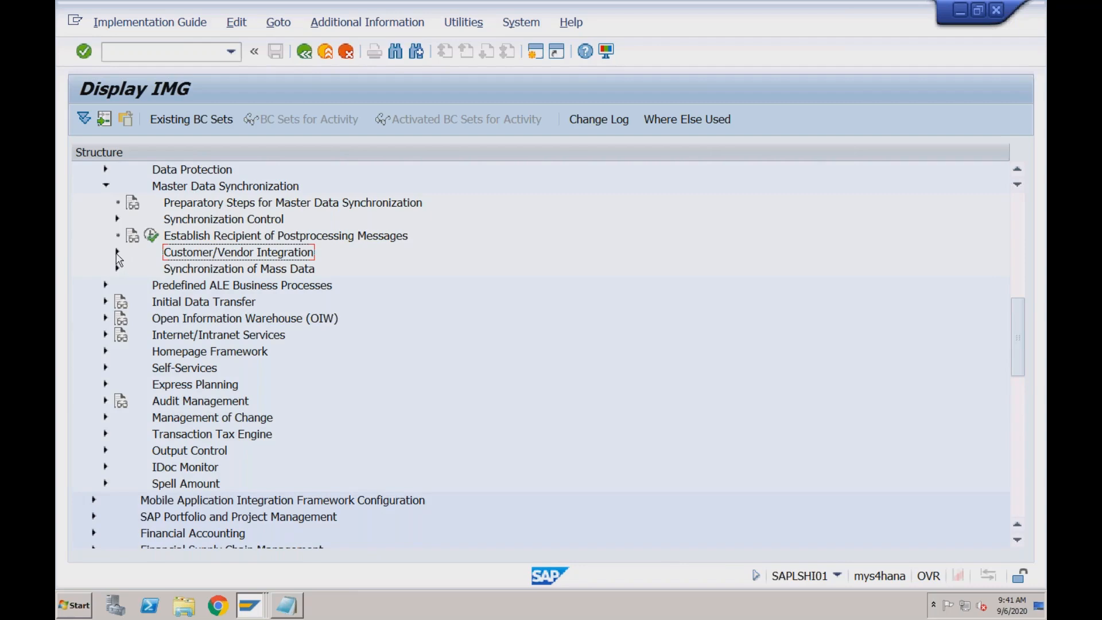
{"action": "left_click", "coordinate": [117, 252]}
Expand Business Partner Settings, Settings for Vendor Integration and Field Assignment for Vendor Integration down to the Assign Keys activities
{"action": "left_click", "coordinate": [129, 302]}
{"action": "left_click", "coordinate": [213, 322]}
{"action": "left_click", "coordinate": [221, 338]}
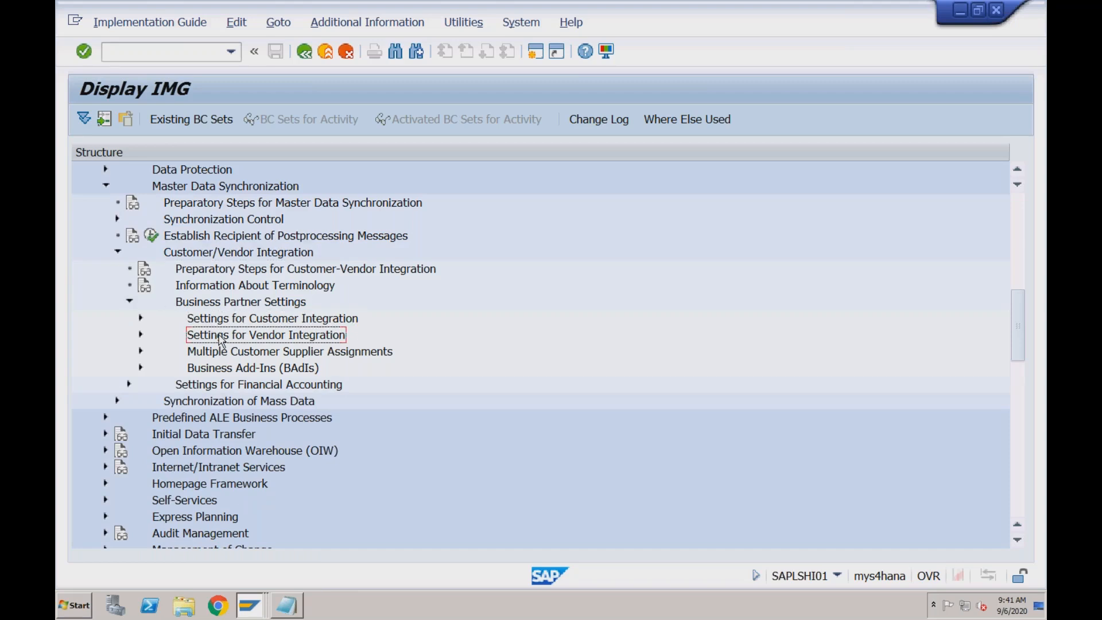
{"action": "left_click", "coordinate": [140, 335]}
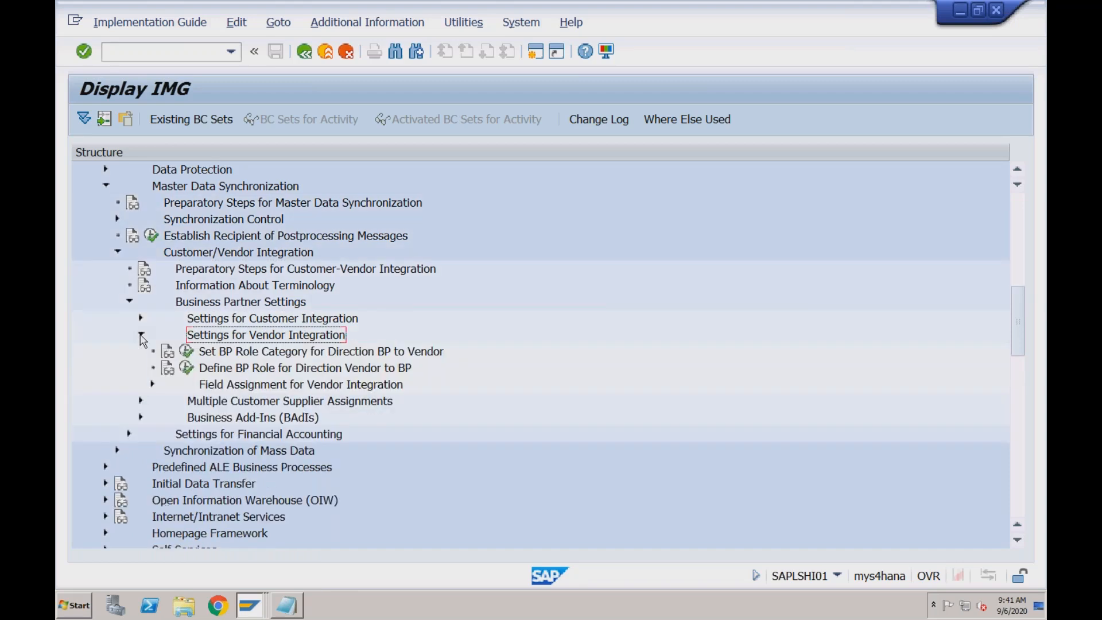
{"action": "left_click", "coordinate": [154, 385]}
{"action": "left_click", "coordinate": [235, 390]}
{"action": "left_click", "coordinate": [165, 401]}
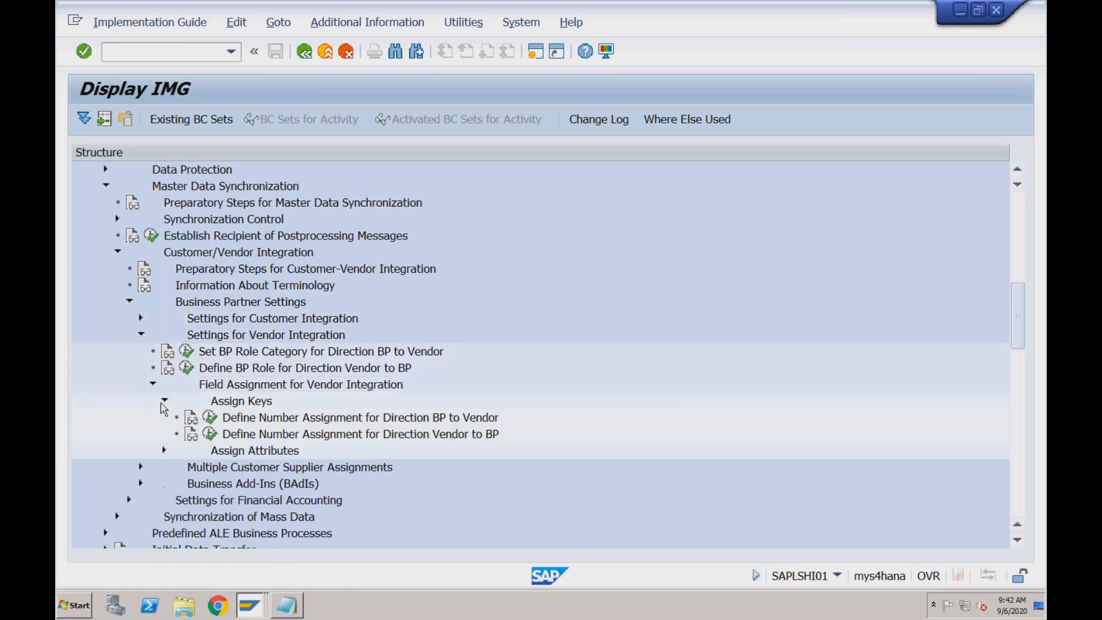
Open Define Number Assignment for Direction BP to Vendor, position at grouping RDO1 and check its assigned vendor account group
{"action": "left_click", "coordinate": [242, 422]}
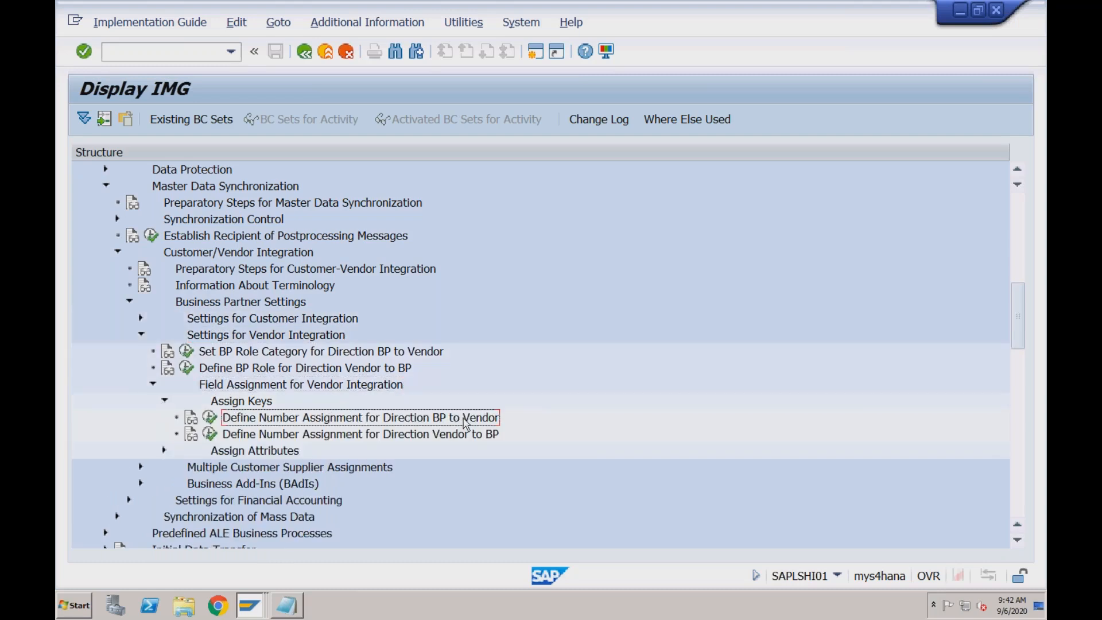
{"action": "left_click", "coordinate": [210, 417]}
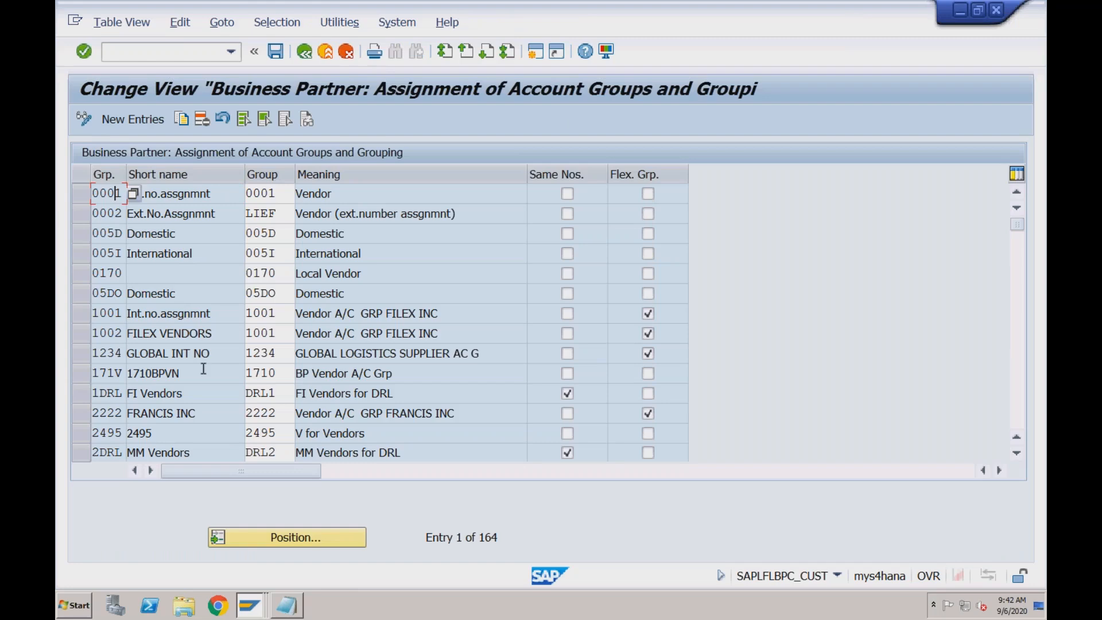
{"action": "left_click", "coordinate": [275, 536]}
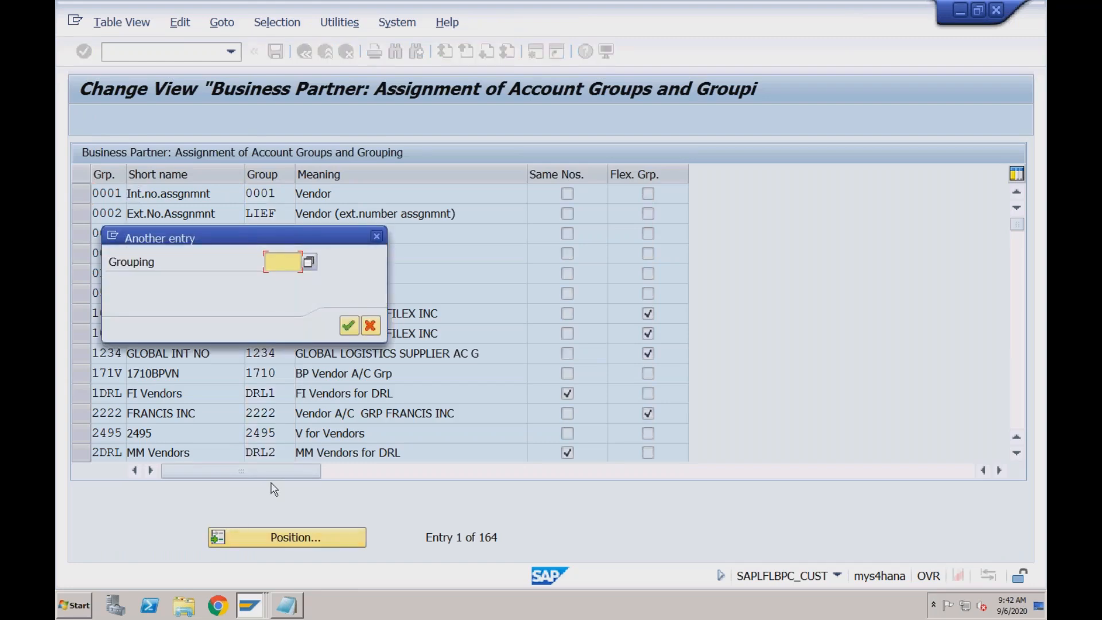
{"action": "type", "text": "rdo1"}
{"action": "key", "text": "Return"}
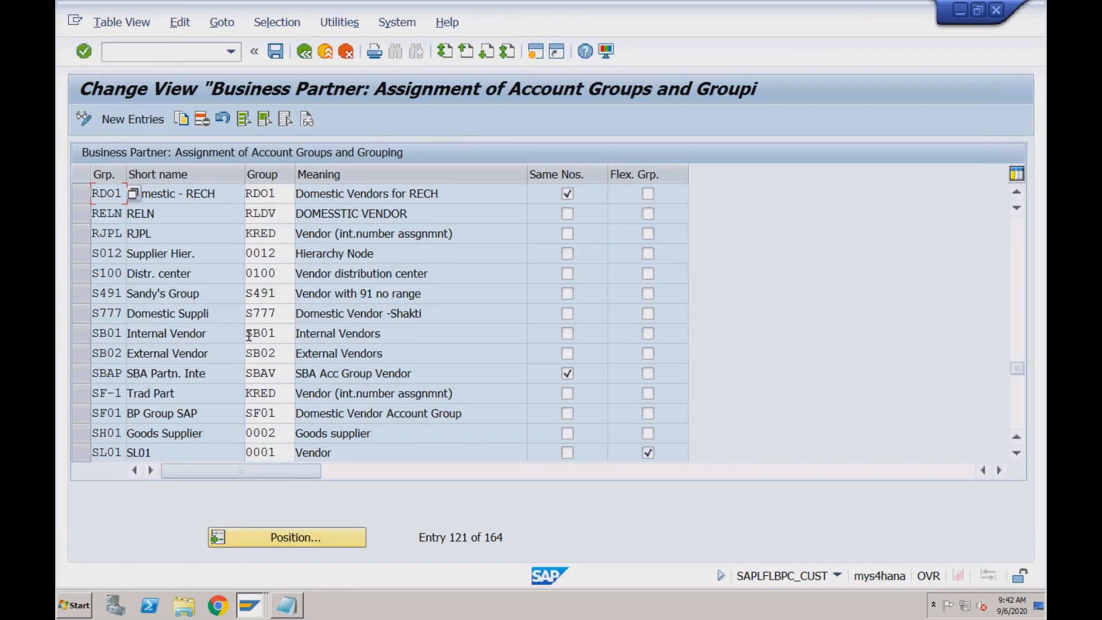
{"action": "left_click", "coordinate": [283, 192]}
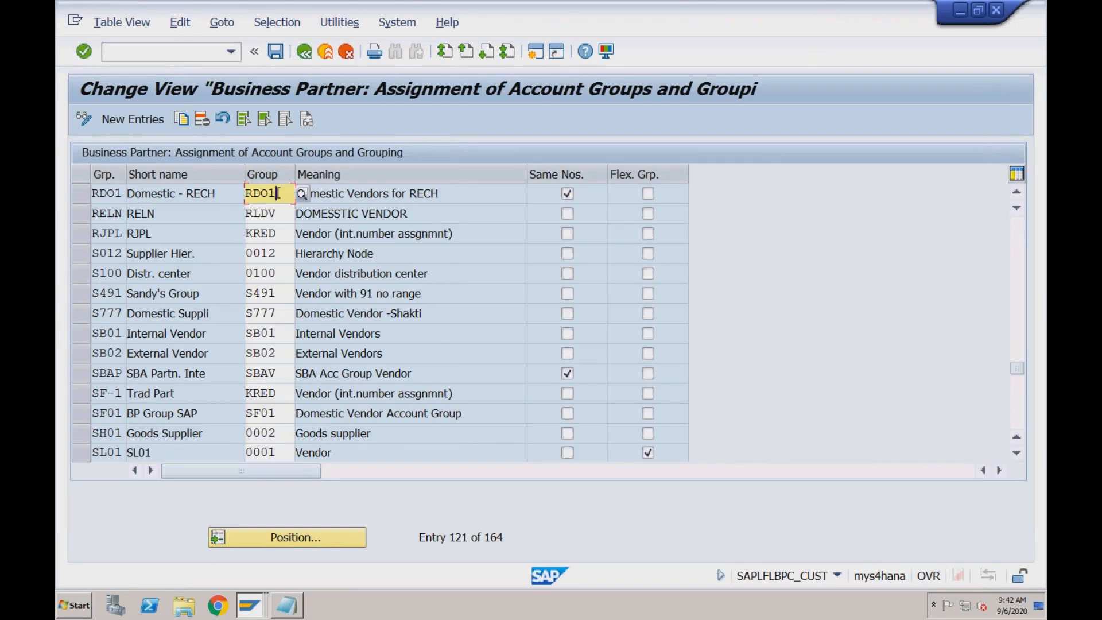
{"action": "left_click", "coordinate": [123, 193]}
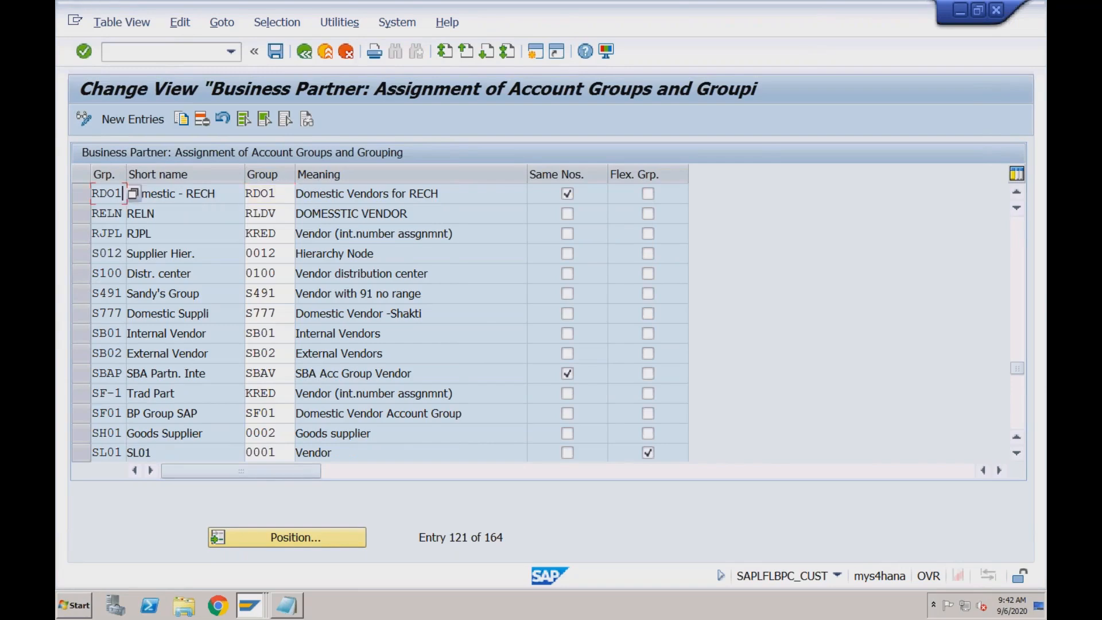
Review the vendor account group assigned to grouping RDO1 in the BP-to-vendor assignment table
{"action": "left_click", "coordinate": [279, 193]}
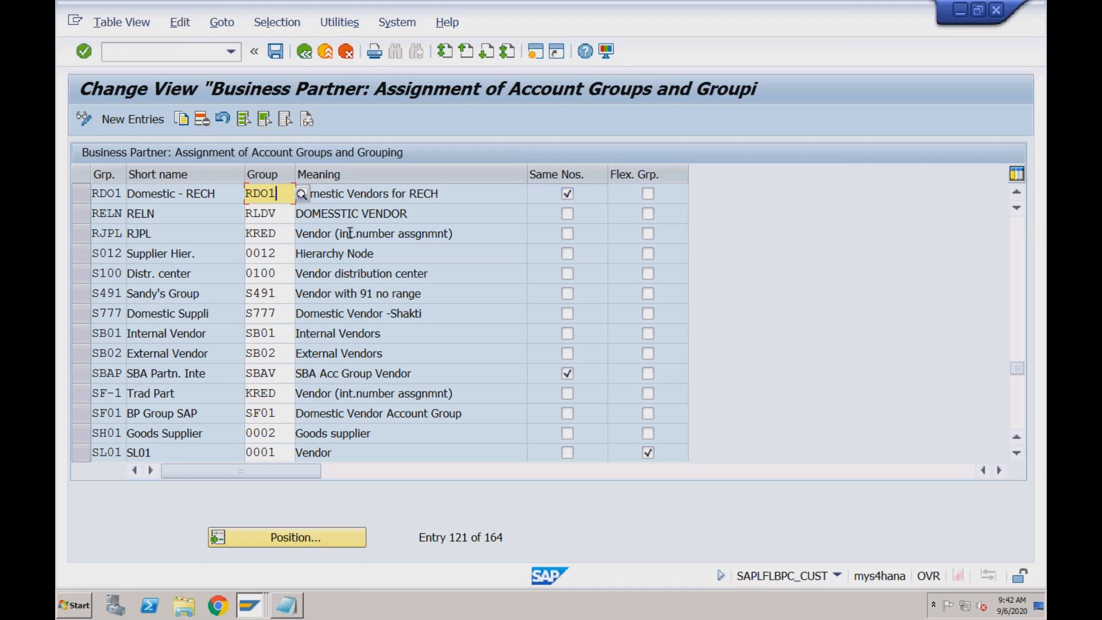
{"action": "left_click", "coordinate": [116, 195]}
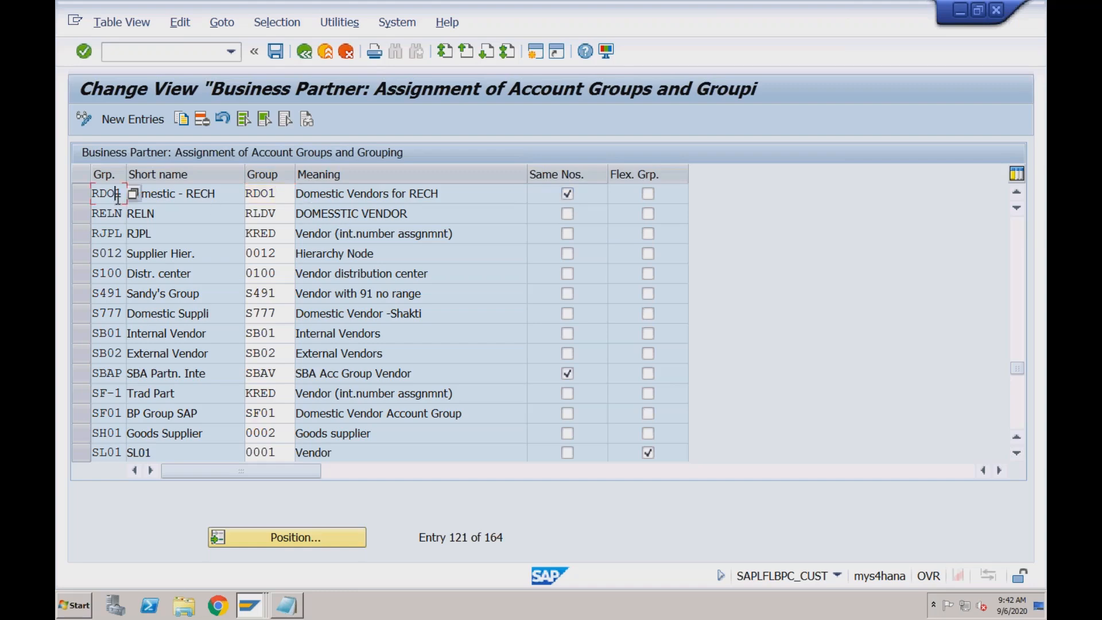
{"action": "key", "text": "Tab"}
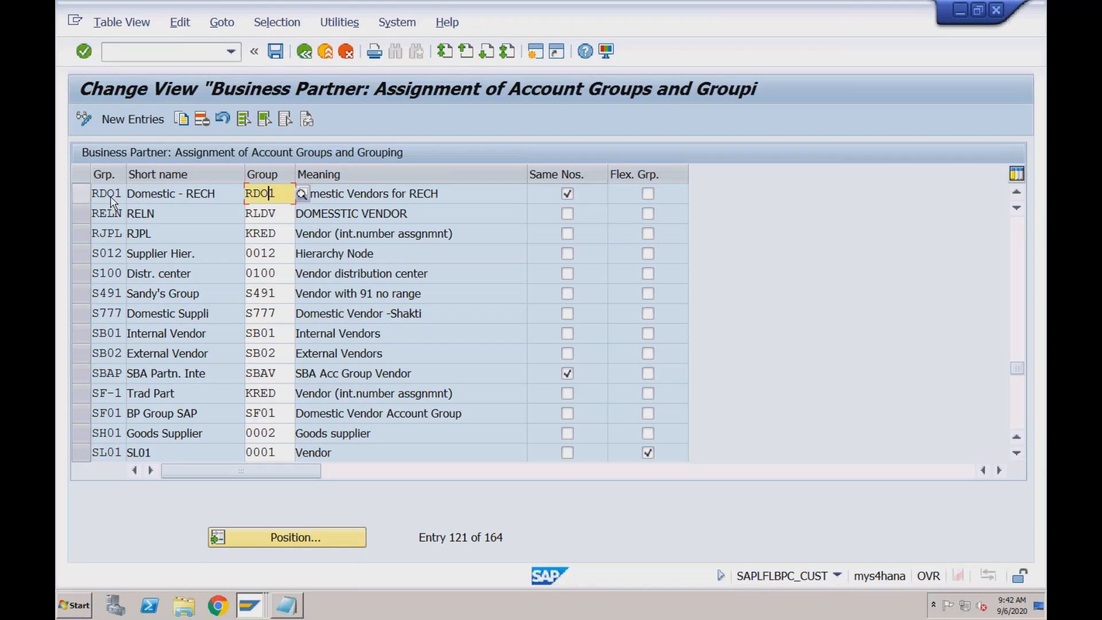
{"action": "left_click", "coordinate": [115, 193]}
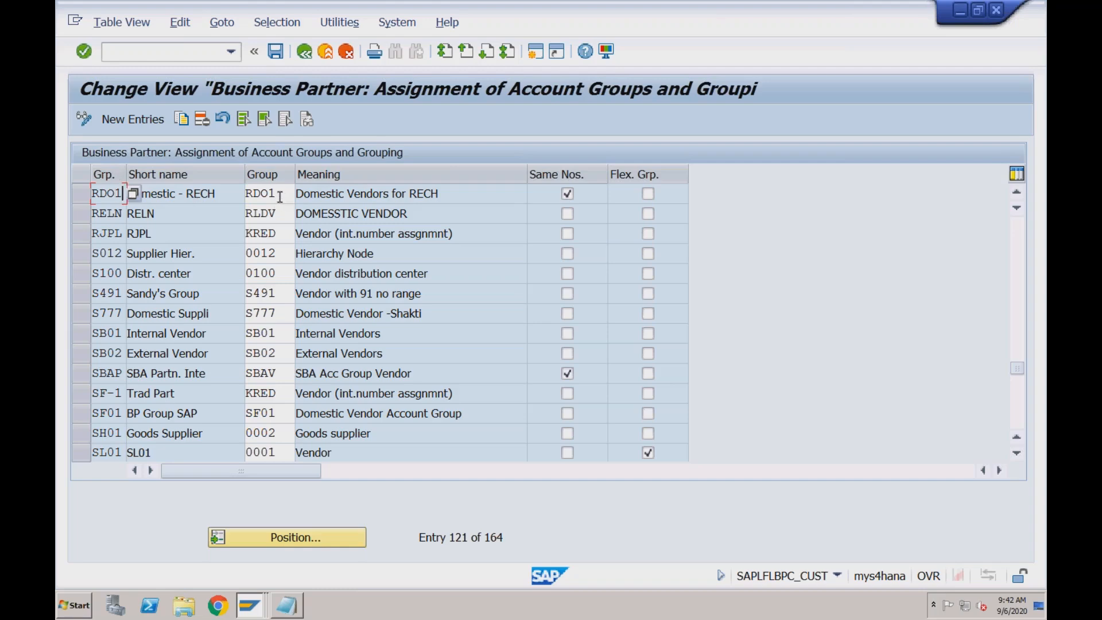
{"action": "left_click_drag", "start_coordinate": [279, 196], "coordinate": [241, 195]}
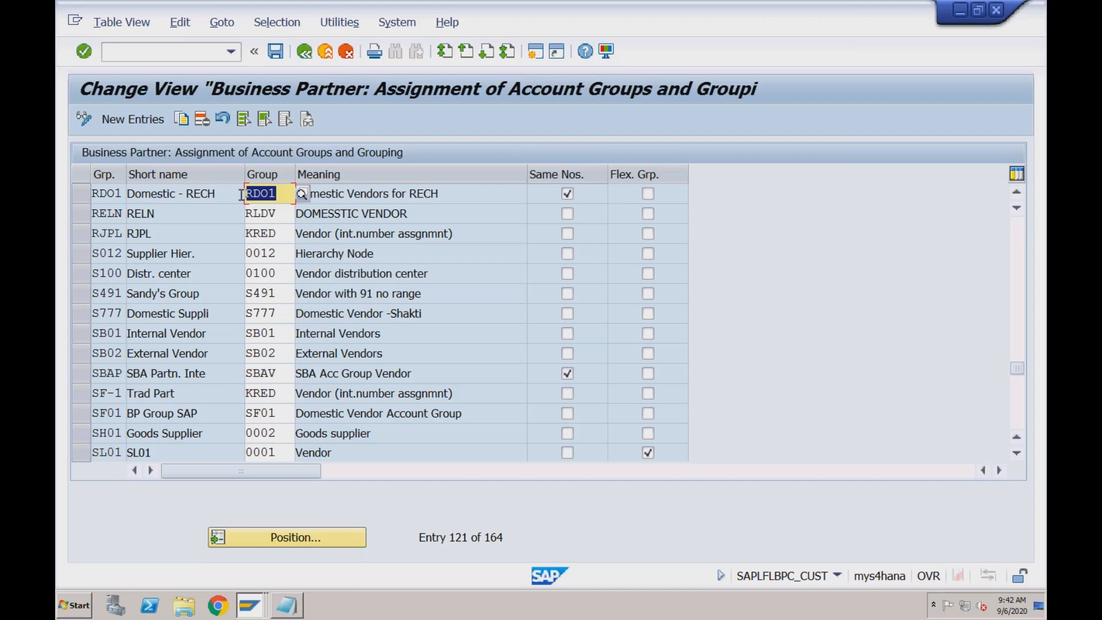
Switch to the vendor number range intervals and clear the external numbering flag of interval Y7
{"action": "left_click", "coordinate": [252, 605]}
{"action": "left_click", "coordinate": [243, 538]}
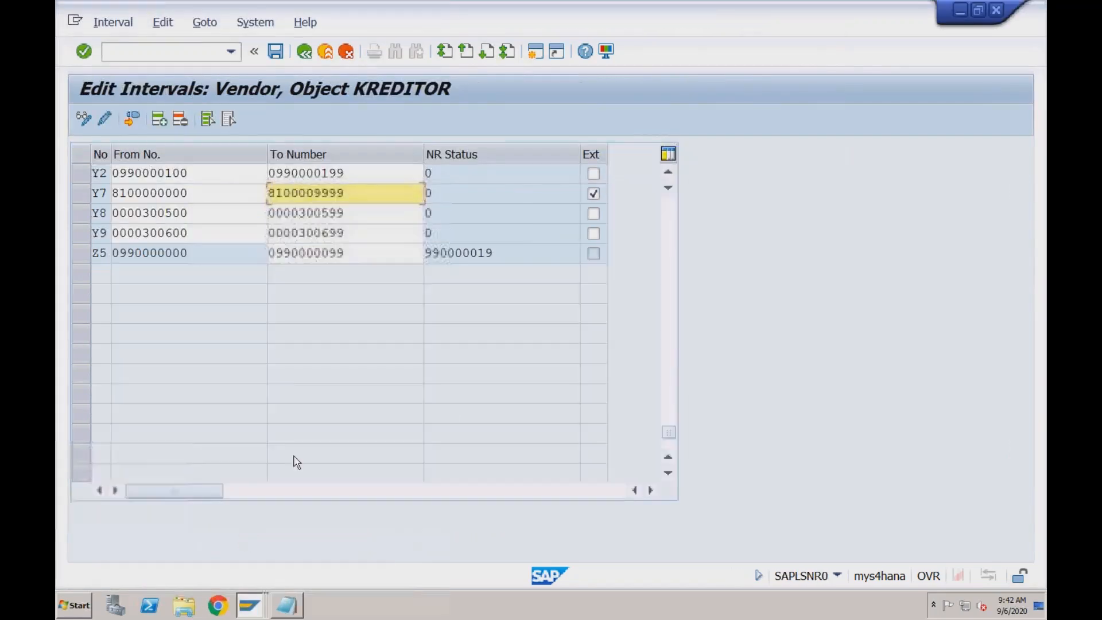
{"action": "left_click", "coordinate": [595, 195]}
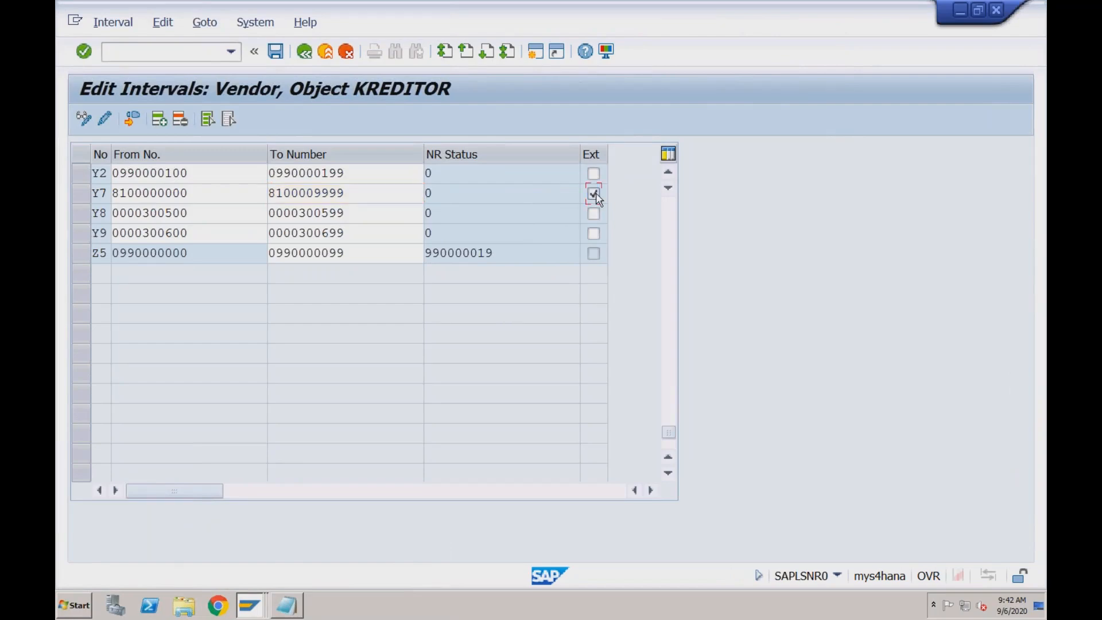
Return to the account group and grouping assignment view and check the Same Nos. setting of grouping RDO1
{"action": "left_click", "coordinate": [250, 605]}
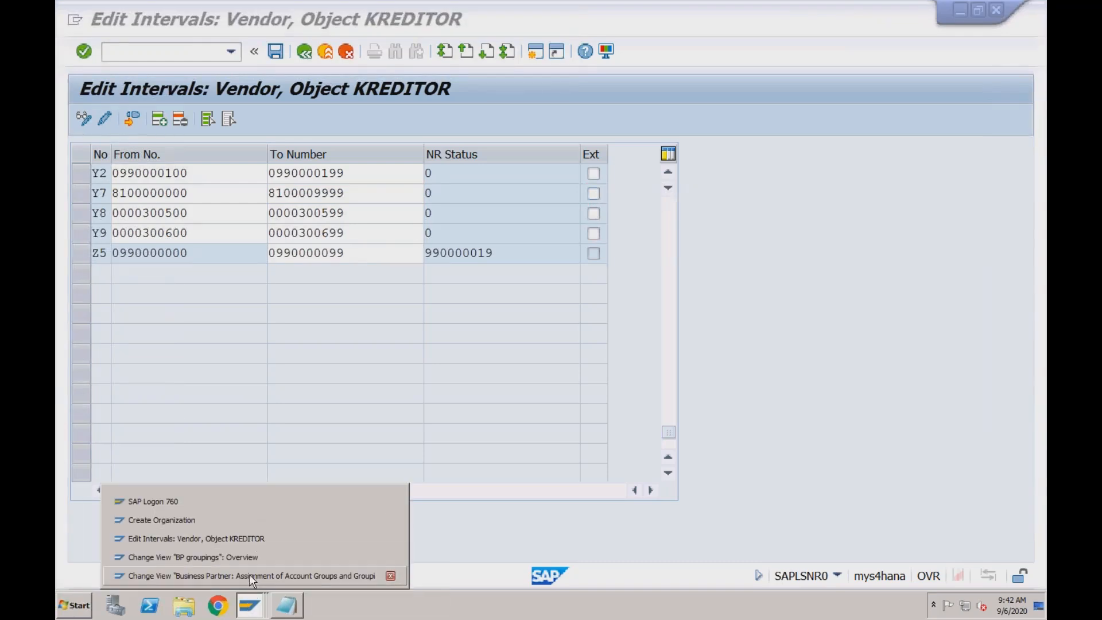
{"action": "left_click", "coordinate": [249, 576]}
{"action": "left_click", "coordinate": [567, 193]}
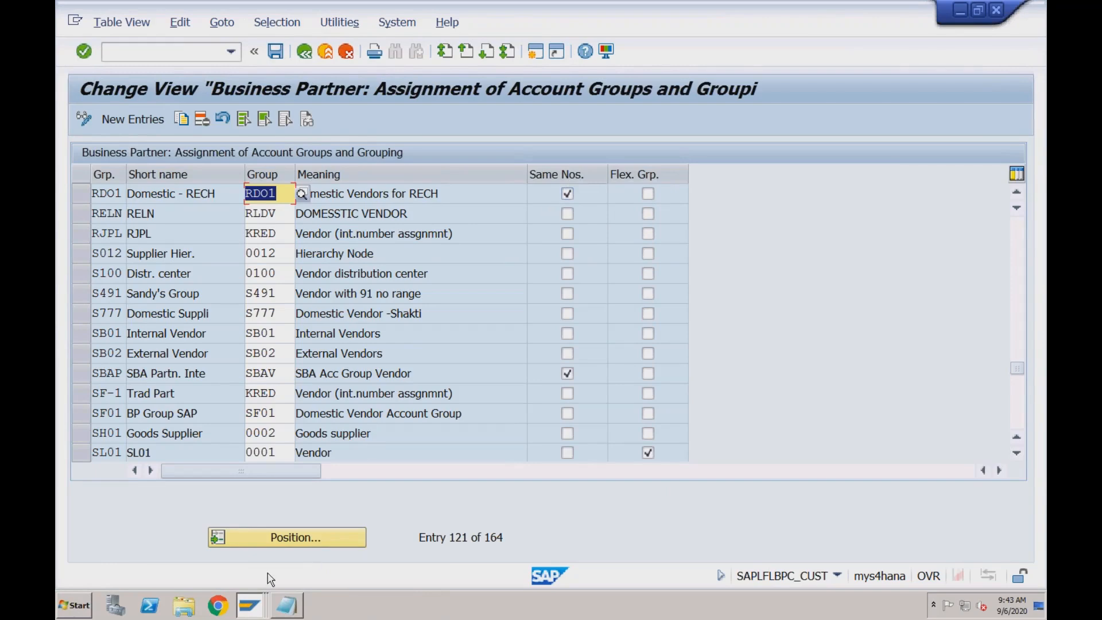
Go back to the vendor number range intervals and enable the external numbering flag of interval Y7 again
{"action": "left_click", "coordinate": [253, 606]}
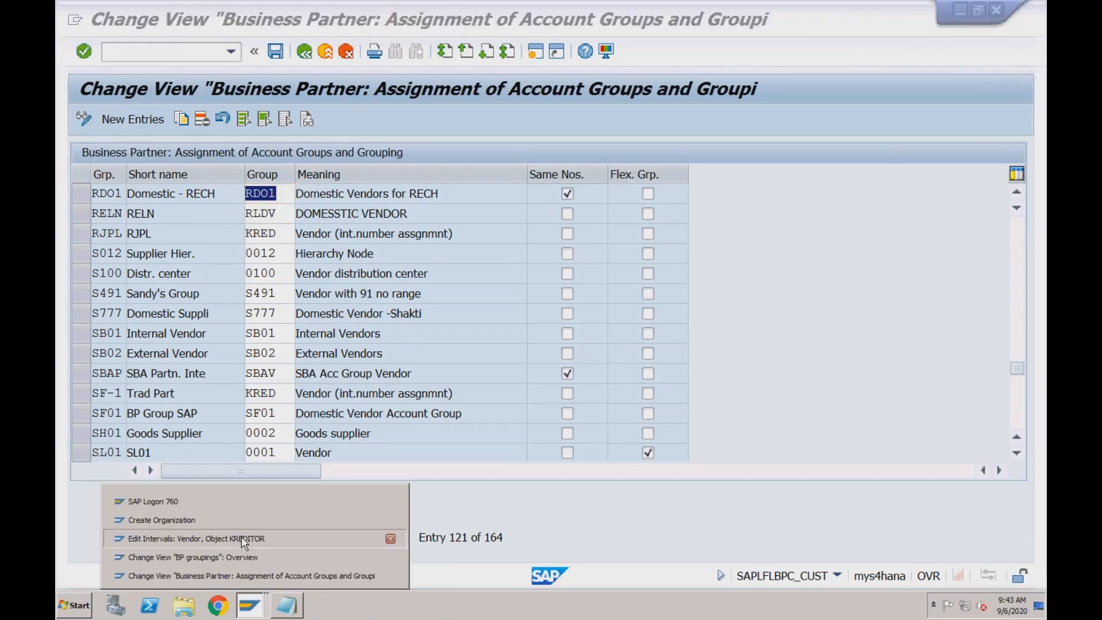
{"action": "left_click", "coordinate": [242, 536]}
{"action": "left_click", "coordinate": [593, 194]}
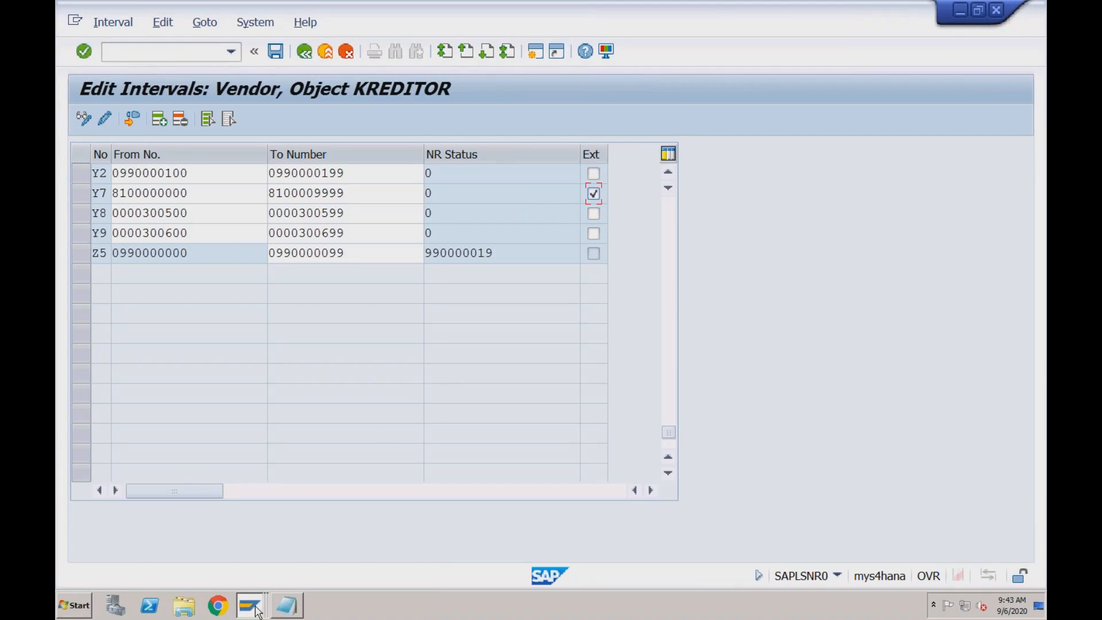
Switch to the Create Organization session and create the business partner in BP role FLVN00 Supplier (Fin.Accounting)
{"action": "mouse_move", "coordinate": [257, 610]}
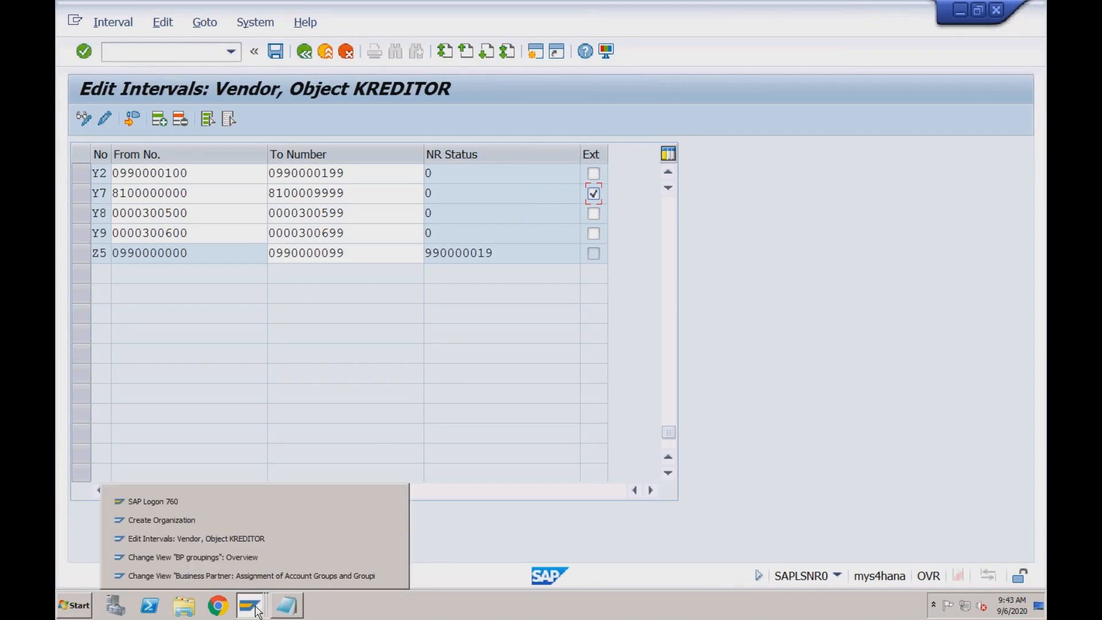
{"action": "left_click", "coordinate": [242, 520]}
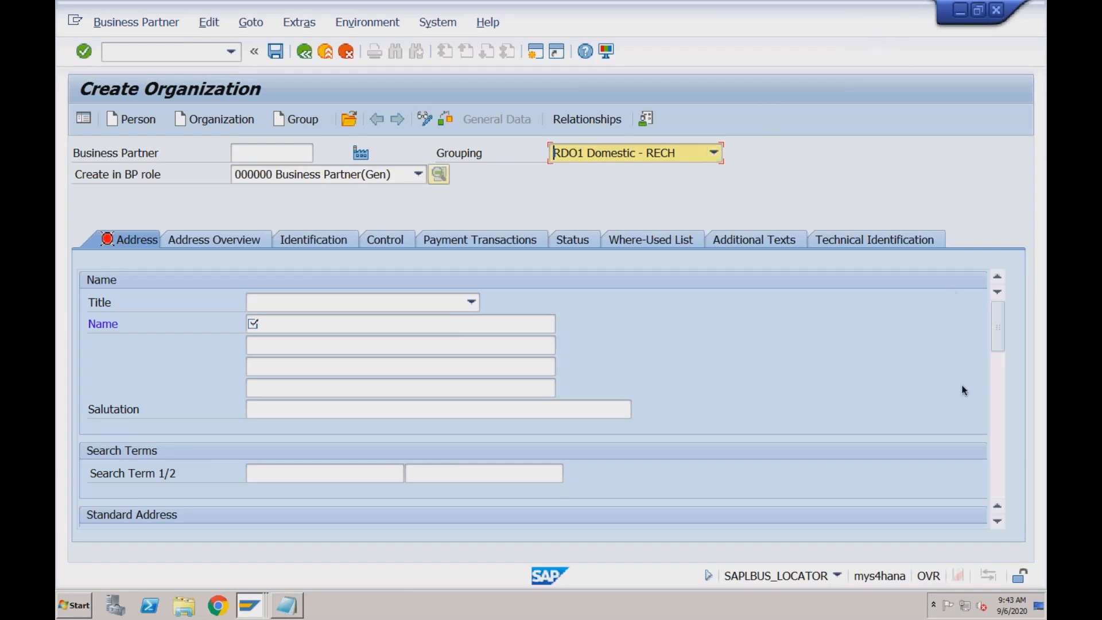
{"action": "left_click", "coordinate": [419, 175]}
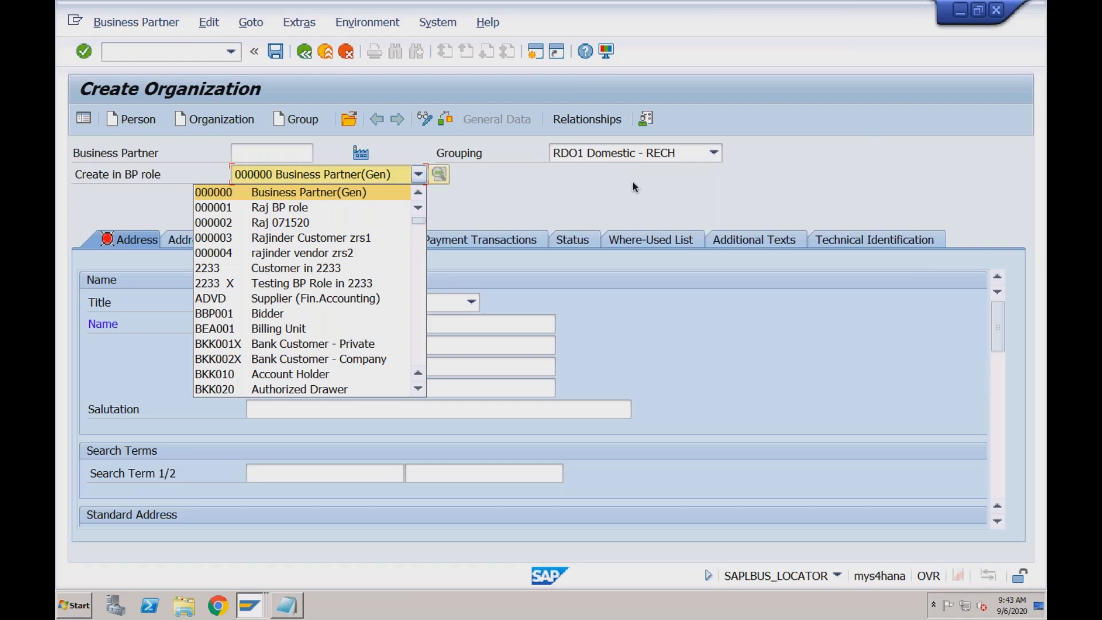
{"action": "left_click", "coordinate": [417, 256]}
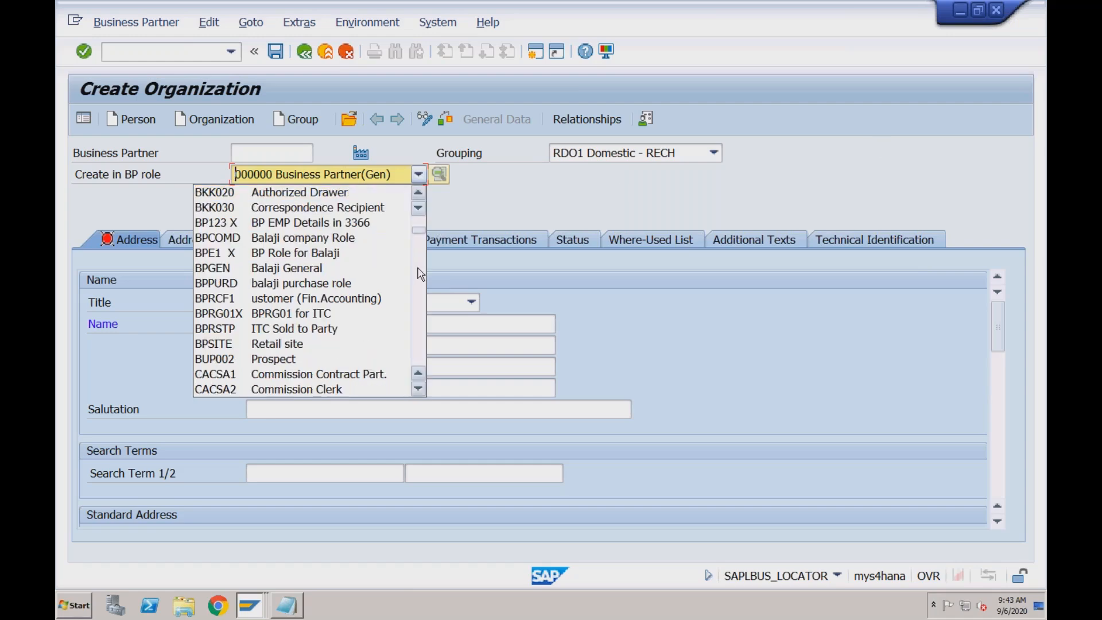
{"action": "left_click", "coordinate": [419, 275]}
{"action": "left_click", "coordinate": [420, 279]}
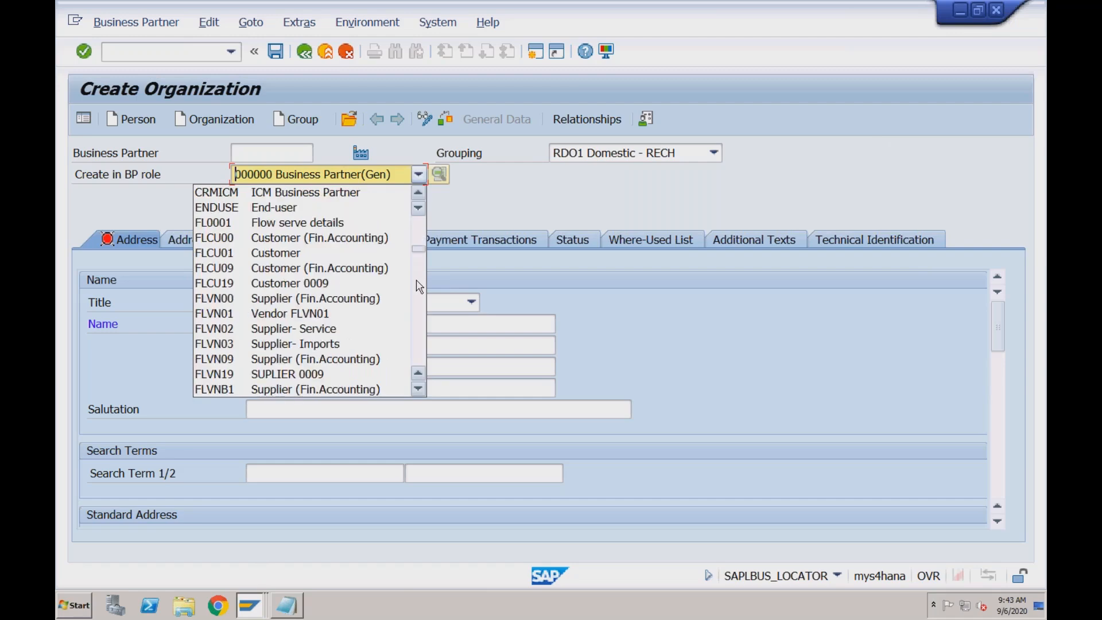
{"action": "left_click", "coordinate": [304, 298]}
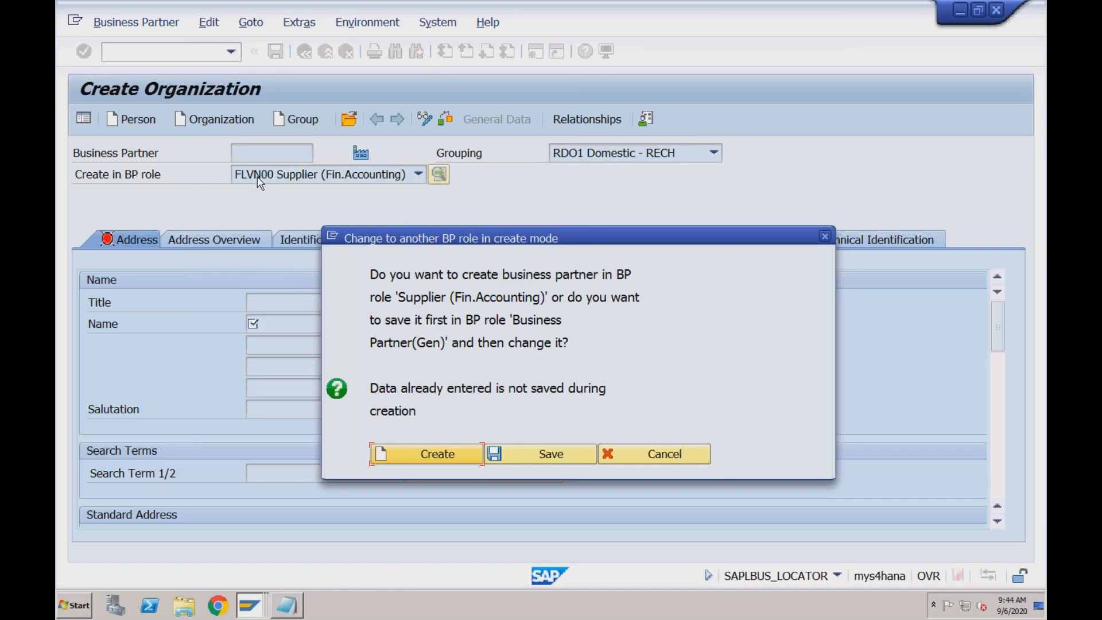
{"action": "left_click", "coordinate": [396, 454]}
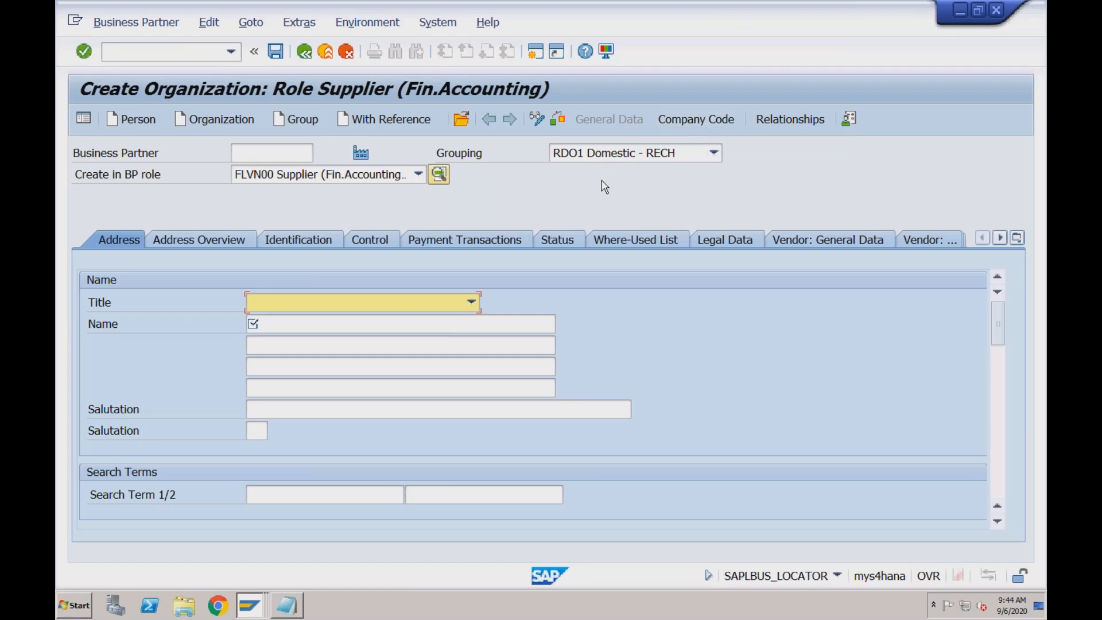
Change the new business partner's BP role to FLVN01 Vendor and confirm creation in that role
{"action": "left_click", "coordinate": [421, 175]}
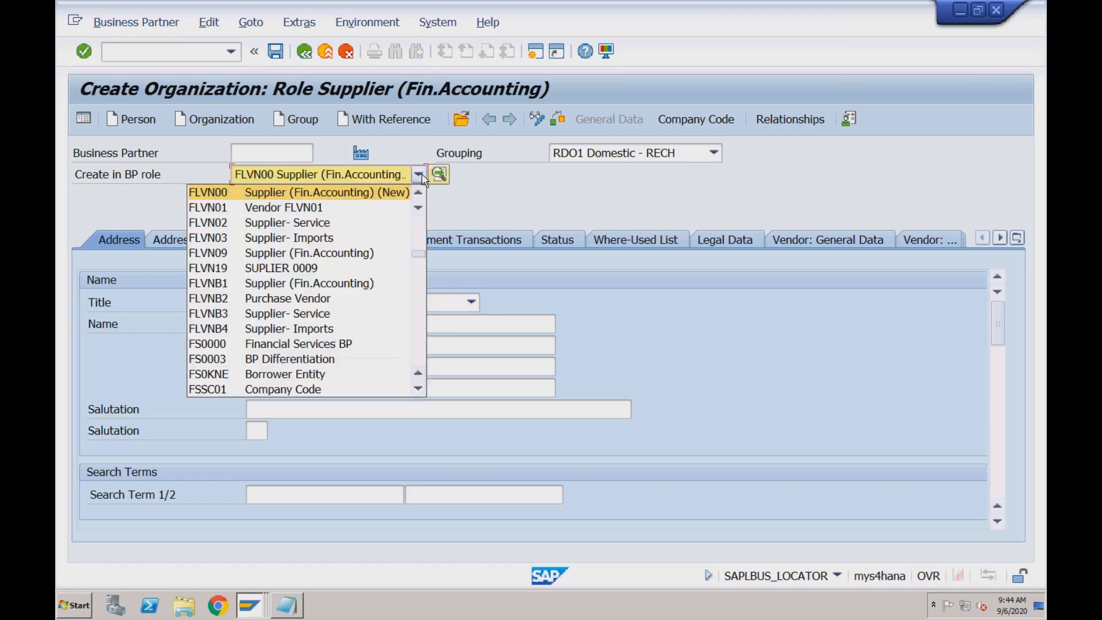
{"action": "left_click", "coordinate": [342, 212]}
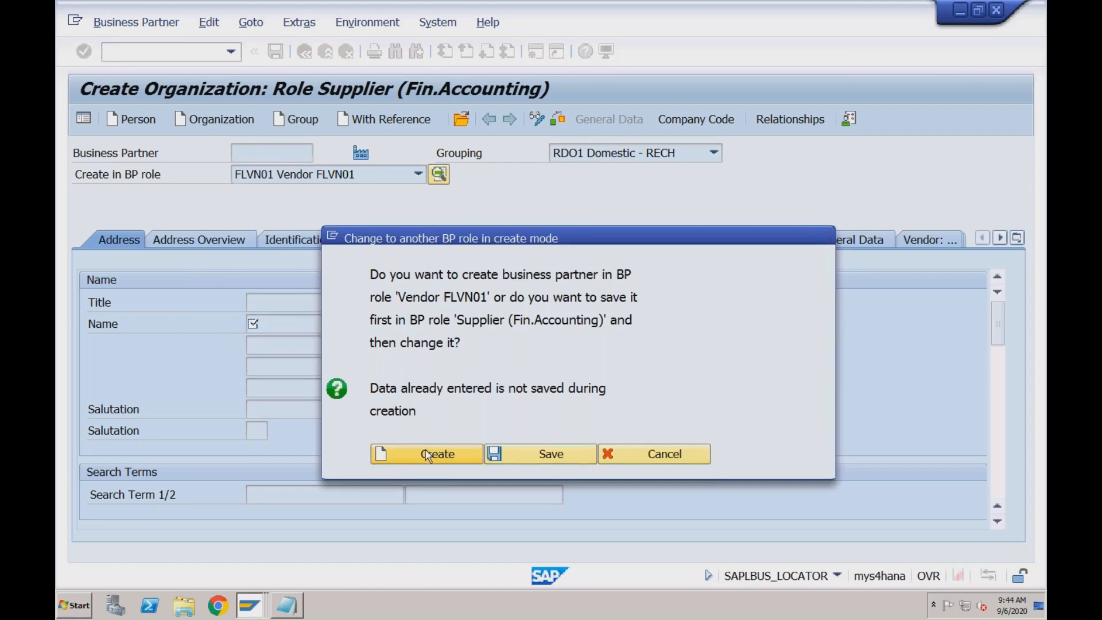
{"action": "left_click", "coordinate": [428, 455]}
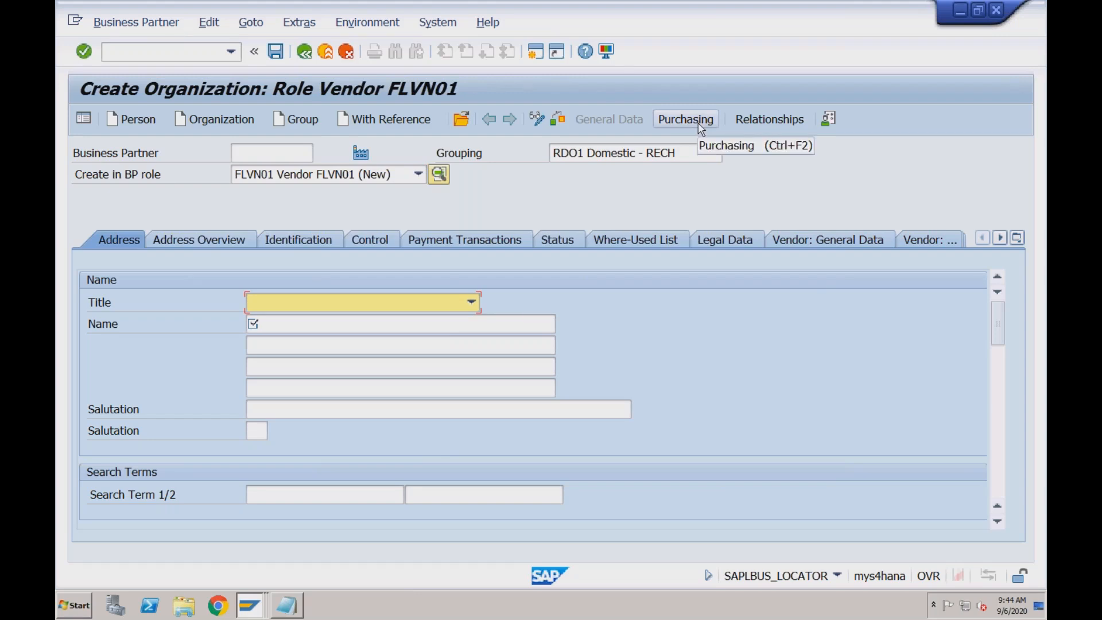
Change the BP role back to FLVN00 Supplier (Fin.Accounting) and confirm creation in that role
{"action": "left_click", "coordinate": [417, 174]}
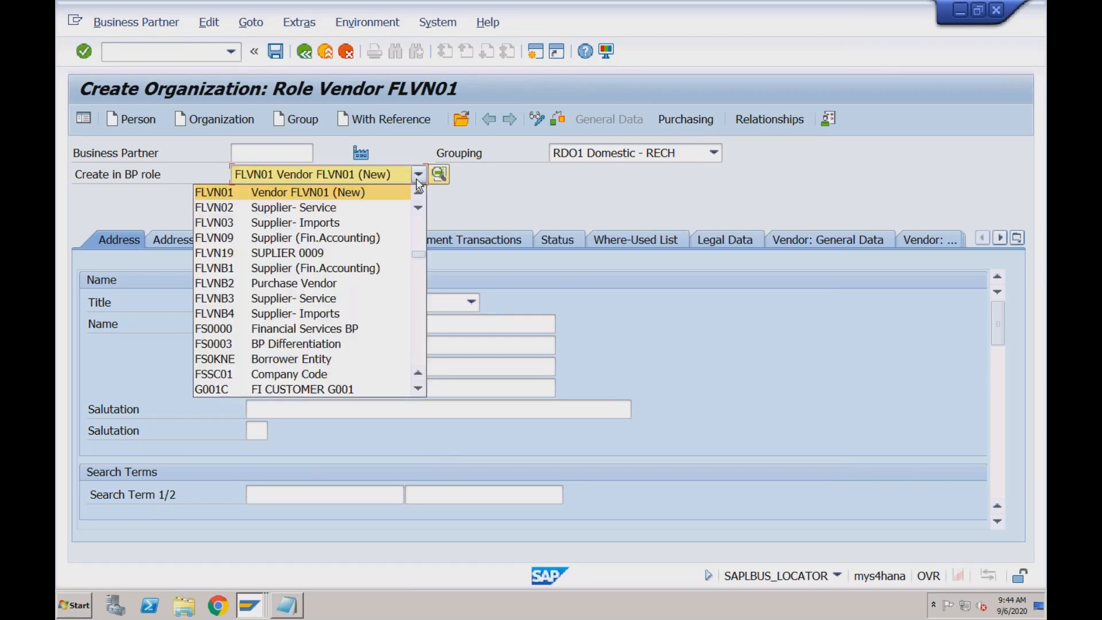
{"action": "left_click", "coordinate": [418, 192]}
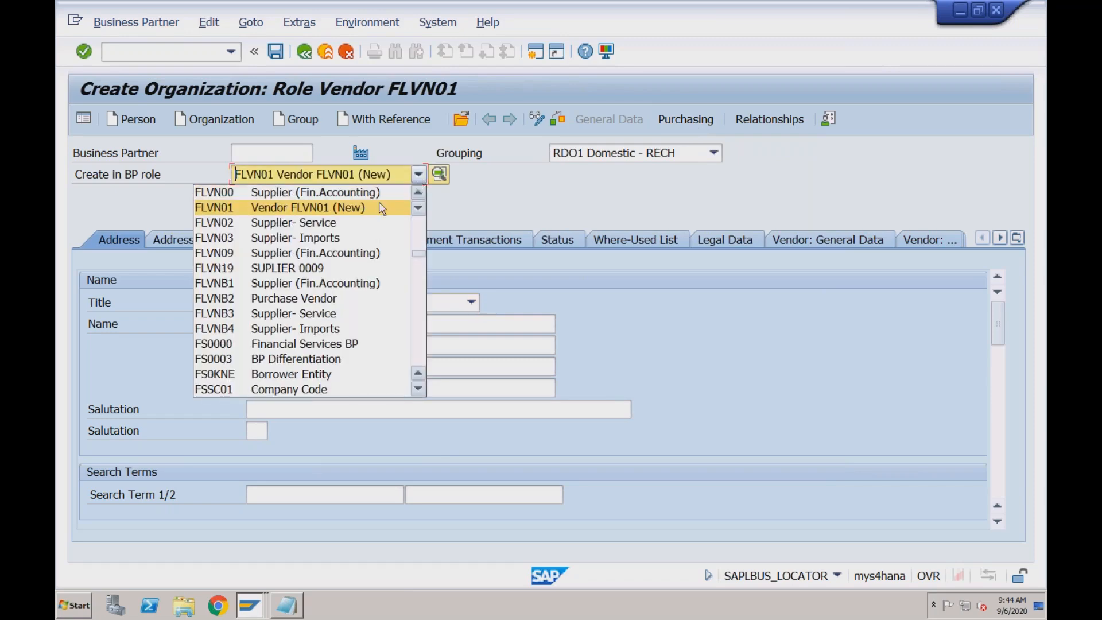
{"action": "left_click", "coordinate": [345, 192]}
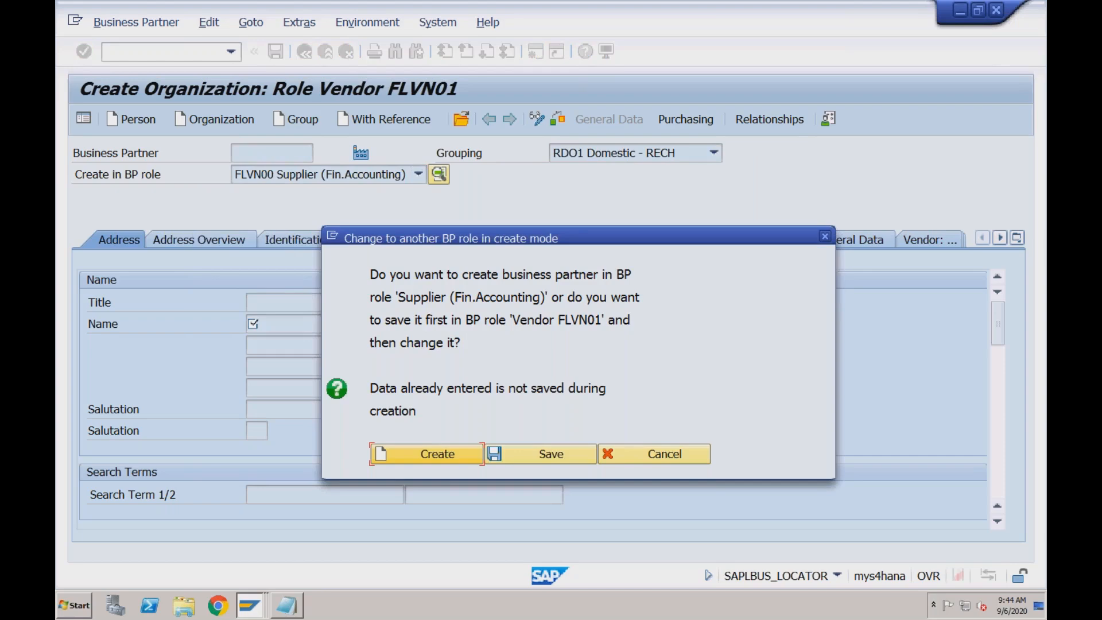
{"action": "left_click", "coordinate": [413, 454]}
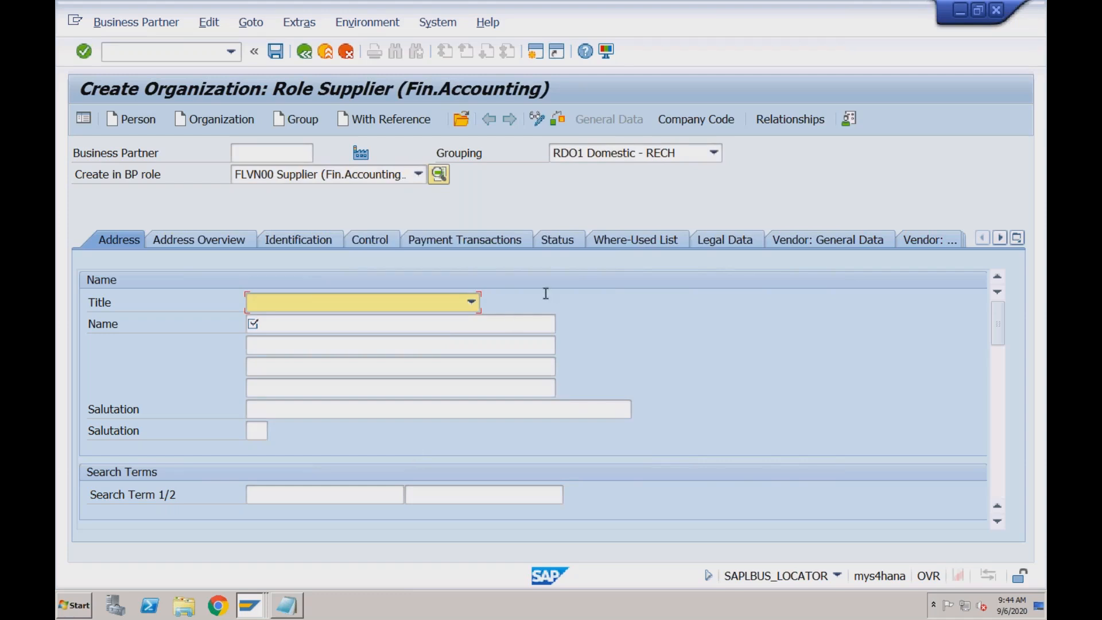
Set the organization's title to 0003 Company and its name to Dom Vendor RECH
{"action": "left_click", "coordinate": [471, 300]}
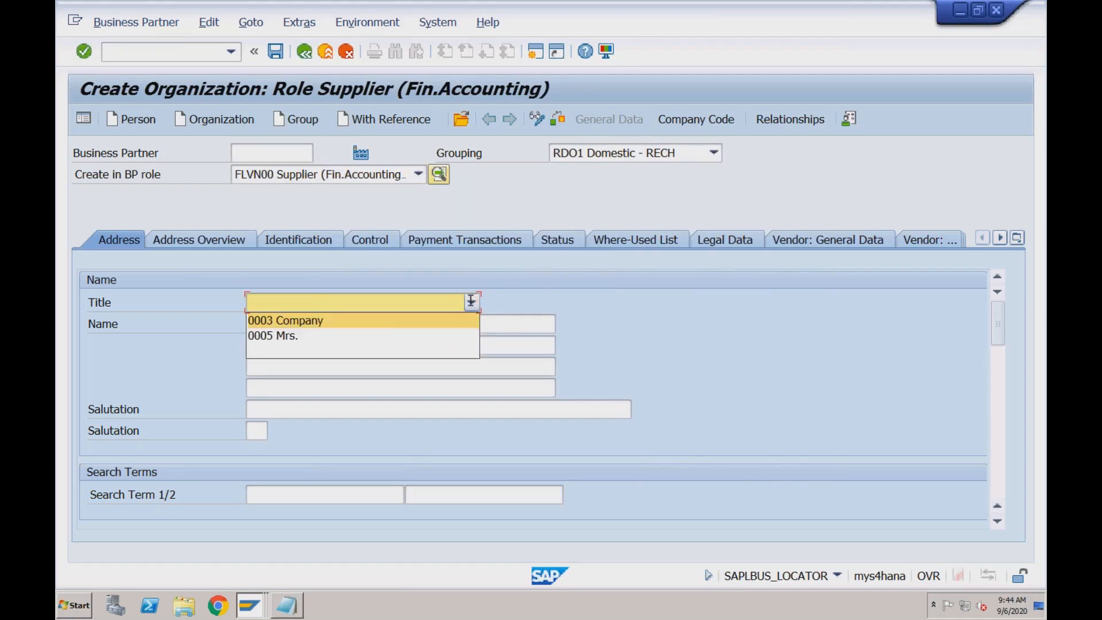
{"action": "left_click", "coordinate": [405, 318]}
{"action": "left_click", "coordinate": [340, 325]}
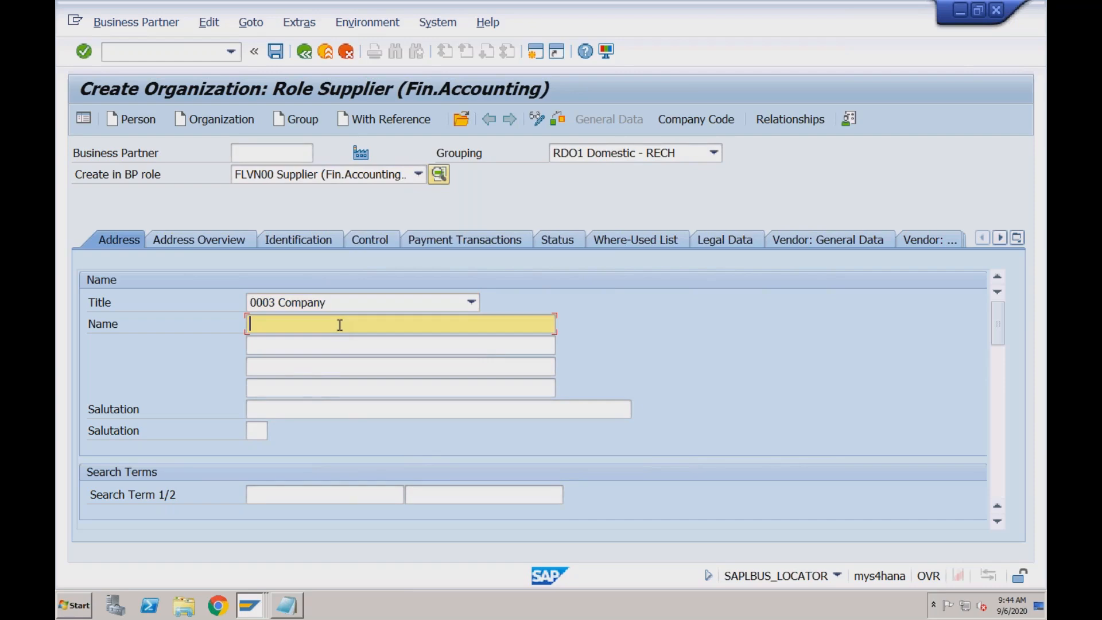
{"action": "key", "text": "Down"}
{"action": "key", "text": "Return"}
Fill in the standard address with postal code 400000, city MUMBAI and country IN
{"action": "left_click", "coordinate": [998, 368]}
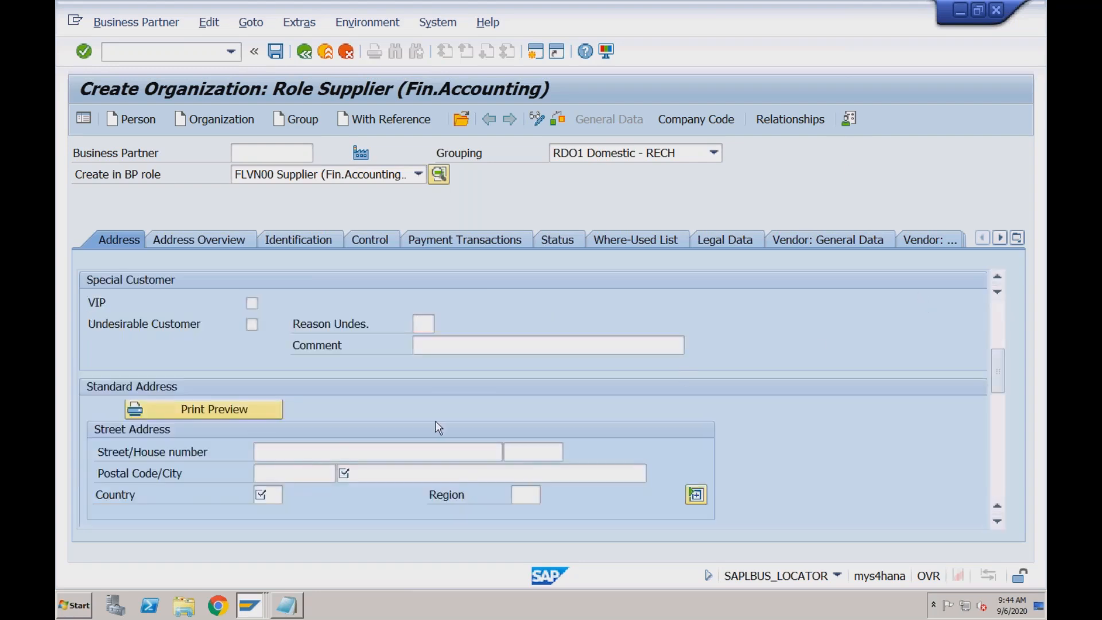
{"action": "left_click", "coordinate": [285, 475]}
{"action": "key", "text": "Down"}
{"action": "key", "text": "Tab"}
{"action": "key", "text": "Down"}
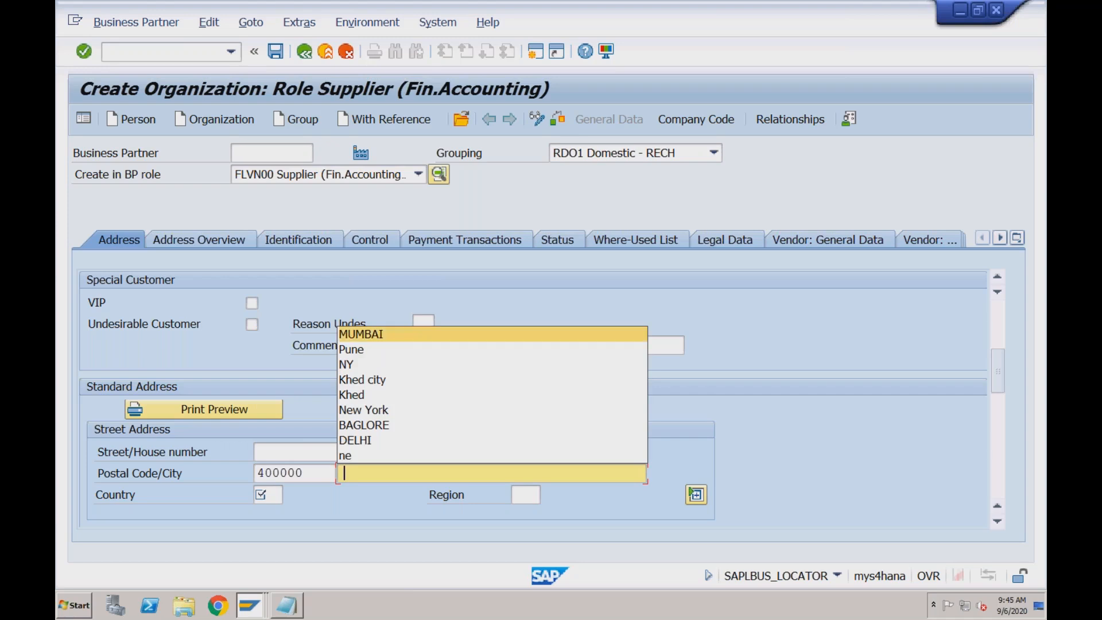
{"action": "key", "text": "Tab"}
{"action": "key", "text": "Down"}
{"action": "key", "text": "Return"}
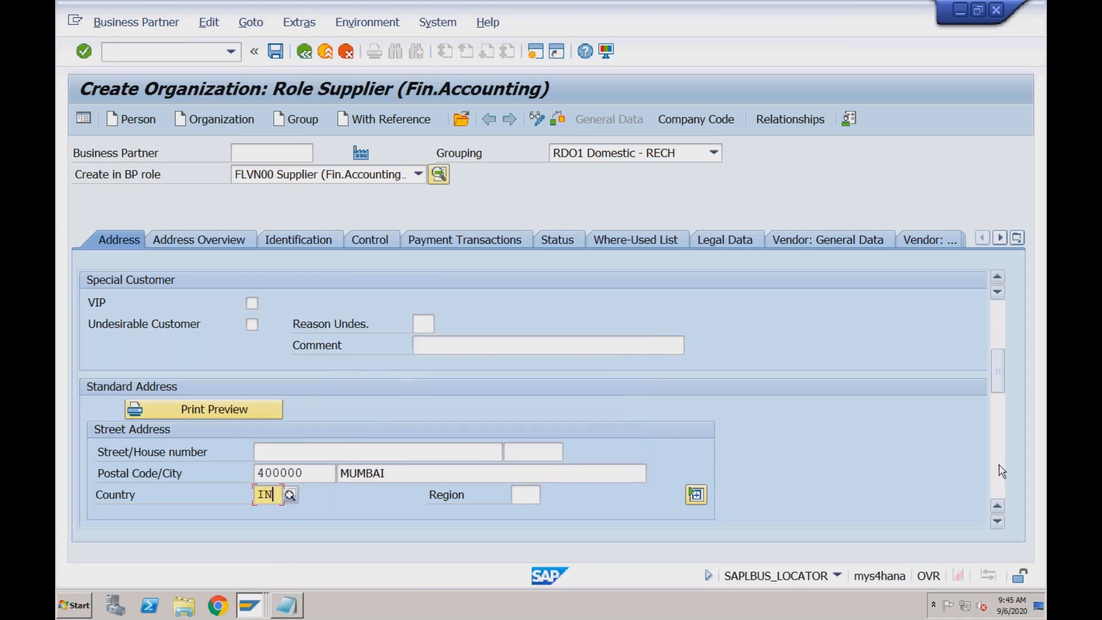
Enter RECH as the organization's first search term
{"action": "scroll", "coordinate": [1001, 351], "scroll_direction": "up", "scroll_amount": 5}
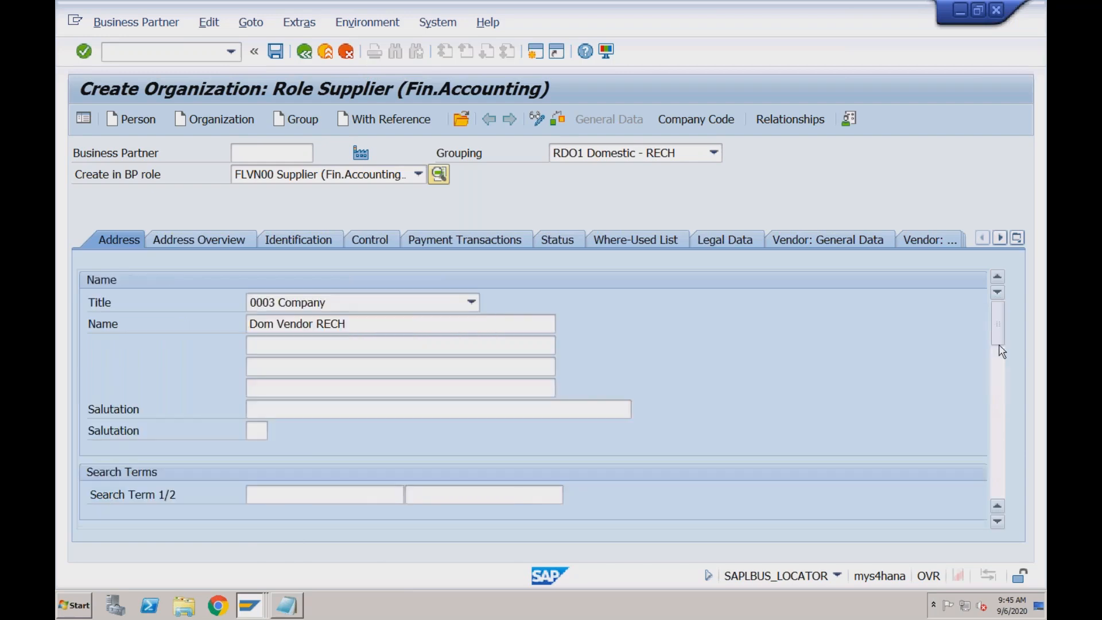
{"action": "left_click", "coordinate": [363, 499]}
{"action": "type", "text": "RECH"}
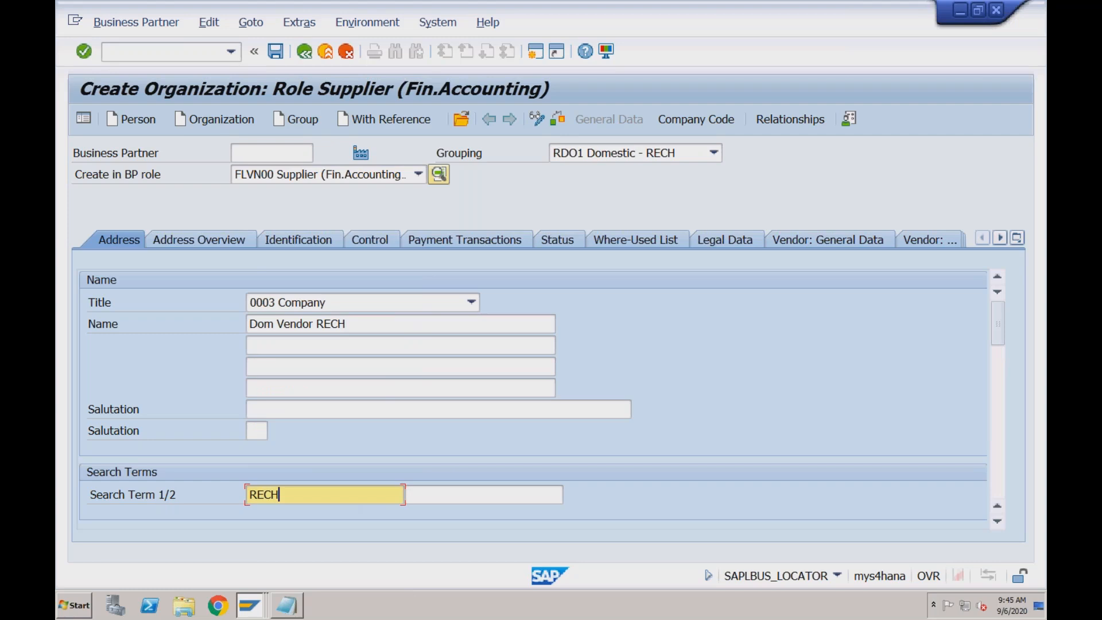
Set the organization's communication language to EN English
{"action": "scroll", "coordinate": [996, 457], "scroll_direction": "down", "scroll_amount": 5}
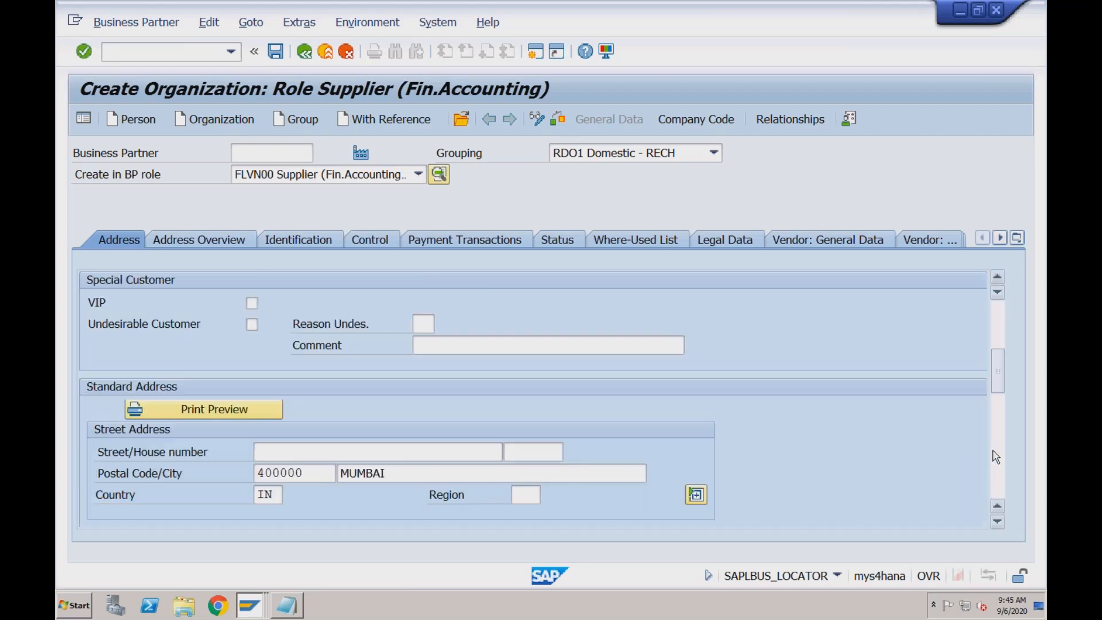
{"action": "scroll", "coordinate": [997, 458], "scroll_direction": "down", "scroll_amount": 5}
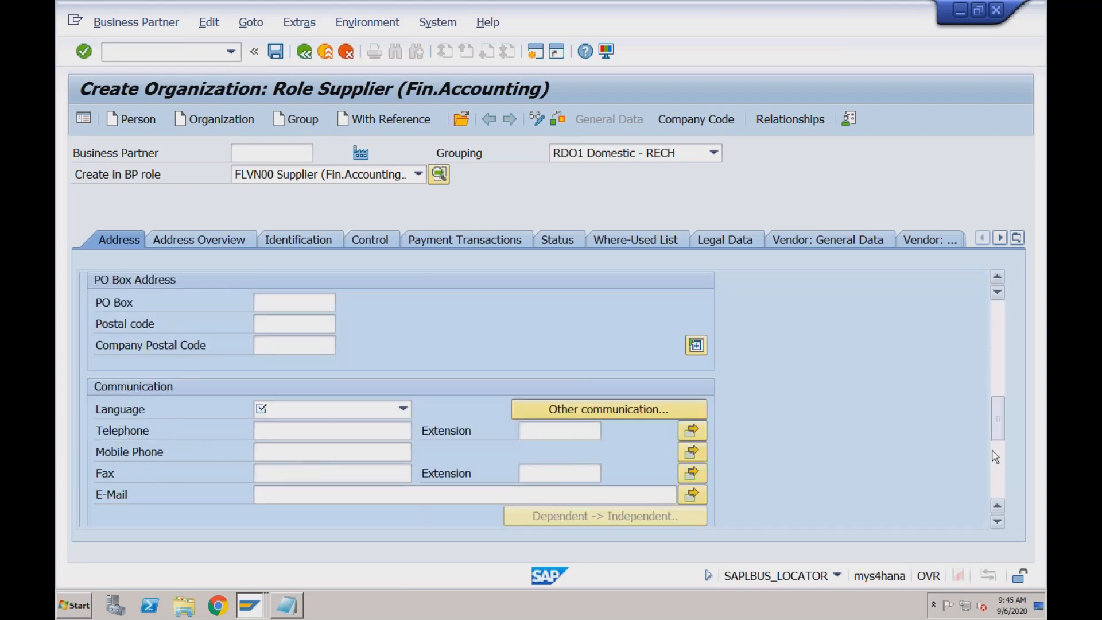
{"action": "left_click", "coordinate": [404, 410]}
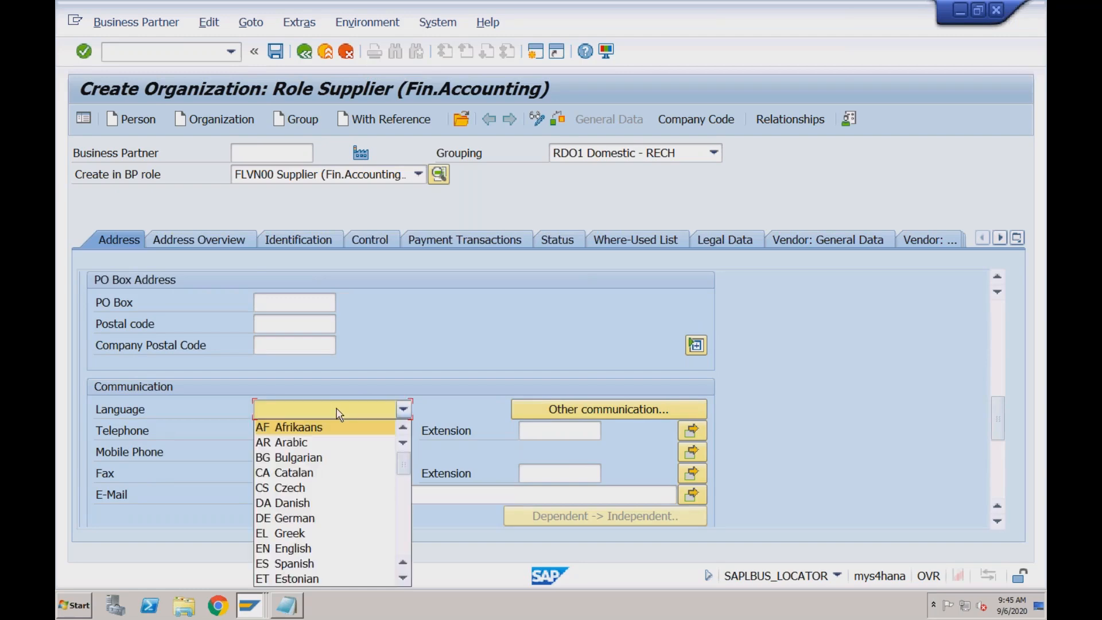
{"action": "left_click", "coordinate": [309, 551]}
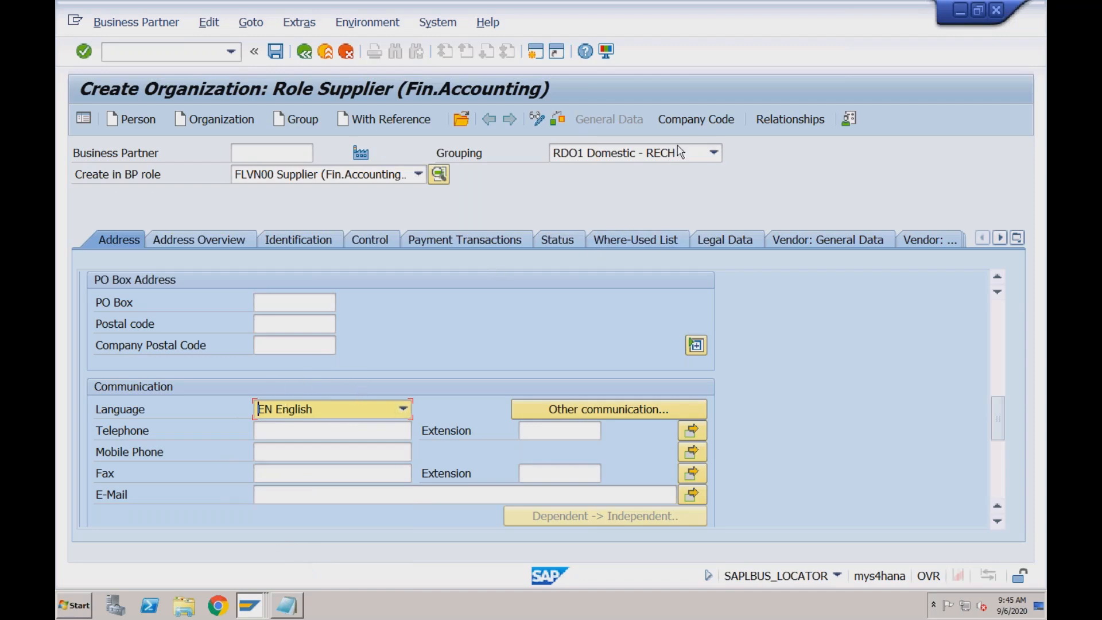
Open the supplier's company code data and assign company code RECH
{"action": "left_click", "coordinate": [694, 120]}
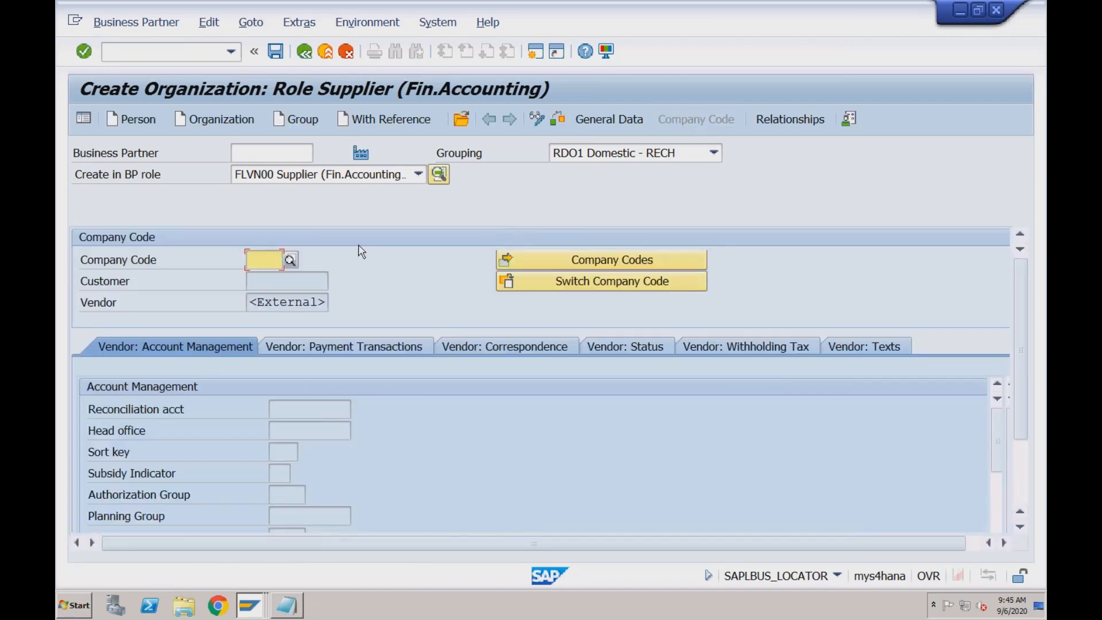
{"action": "left_click", "coordinate": [257, 262]}
{"action": "type", "text": "rech"}
{"action": "key", "text": "Return"}
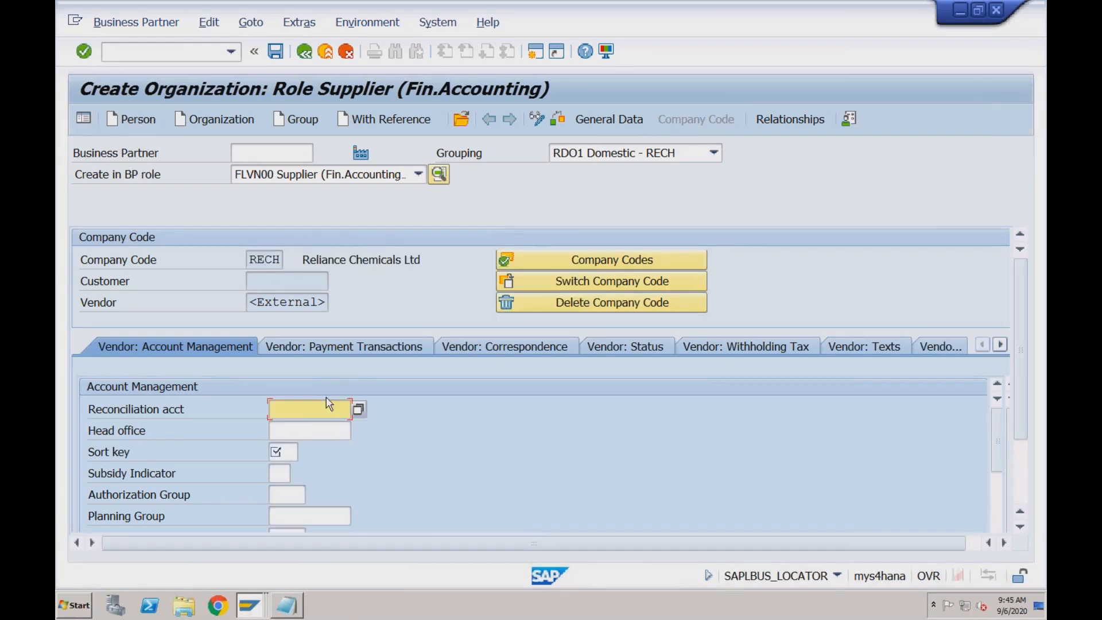
Set the vendor's reconciliation account to 1000 in the account management data
{"action": "left_click", "coordinate": [285, 454]}
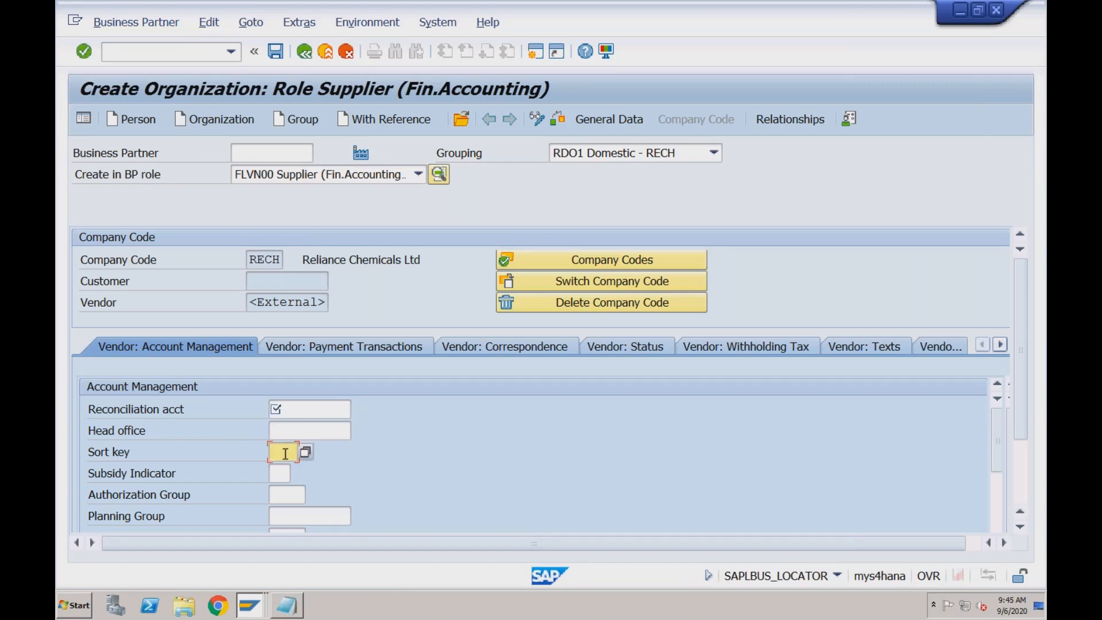
{"action": "left_click", "coordinate": [295, 409]}
{"action": "left_click", "coordinate": [288, 431]}
{"action": "left_click", "coordinate": [281, 478]}
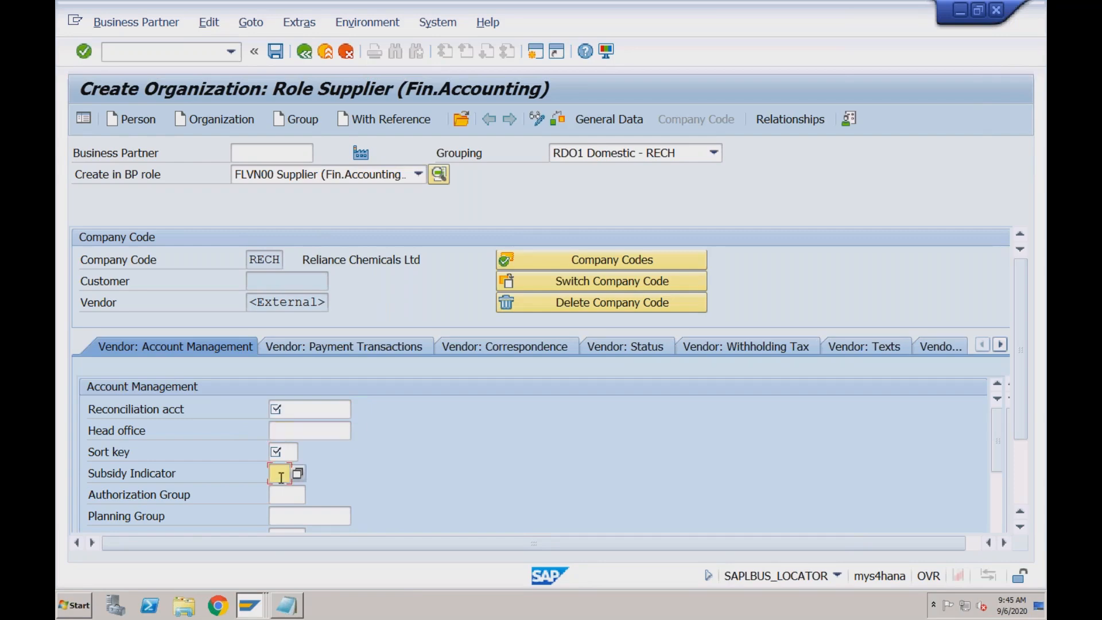
{"action": "left_click", "coordinate": [281, 499]}
{"action": "left_click", "coordinate": [292, 410]}
{"action": "key", "text": "Down"}
{"action": "key", "text": "Return"}
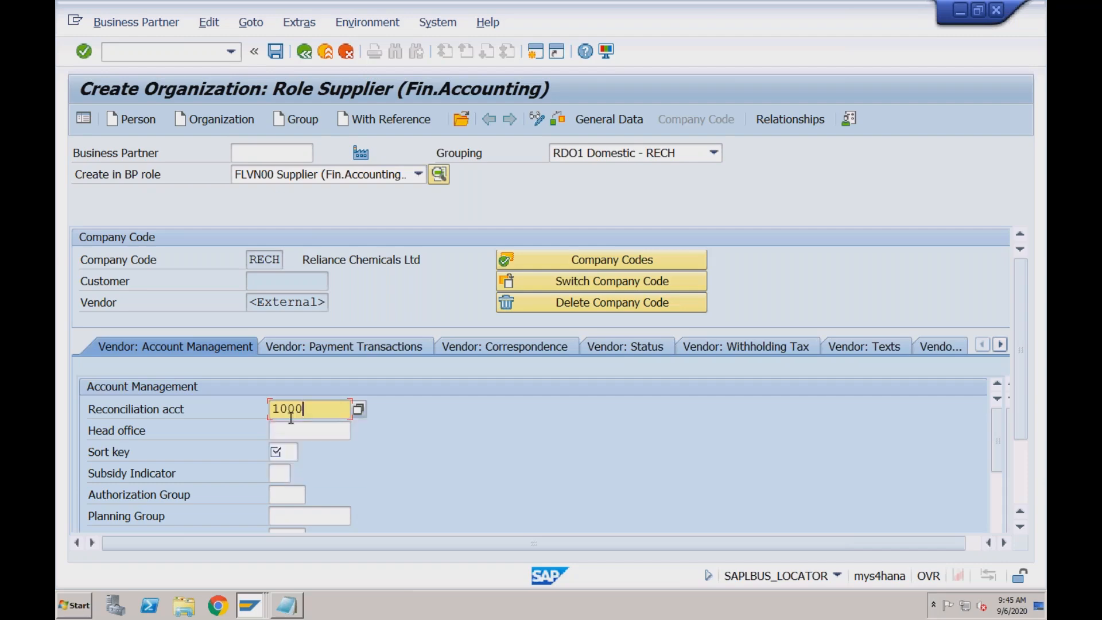
Set the vendor's sort key to 001 and save the new business partner
{"action": "left_click", "coordinate": [281, 452]}
{"action": "key", "text": "Down"}
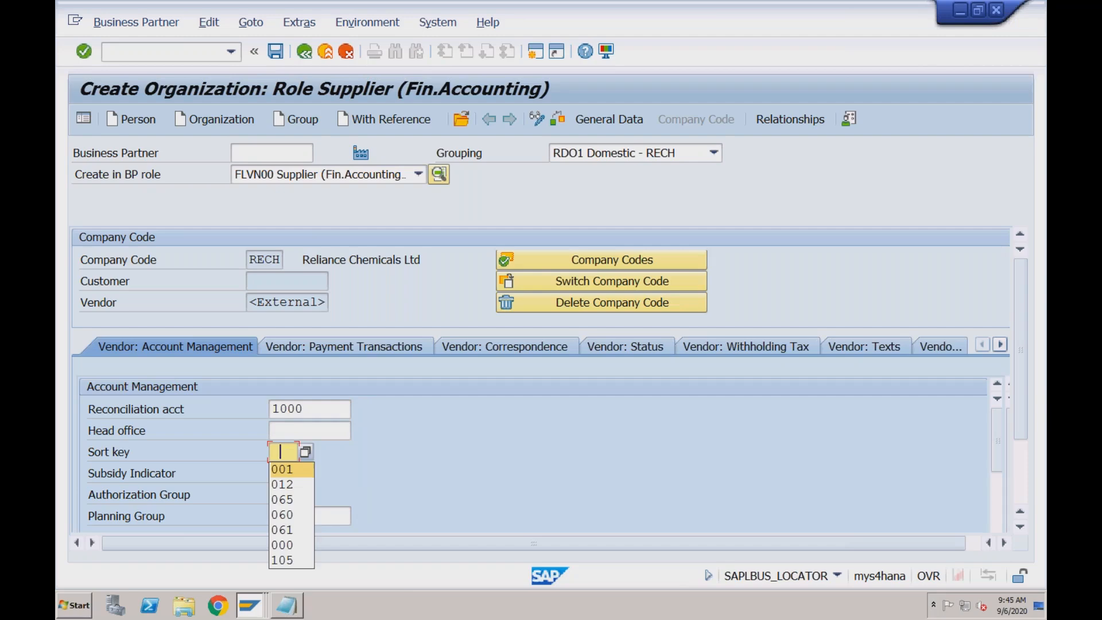
{"action": "key", "text": "Return"}
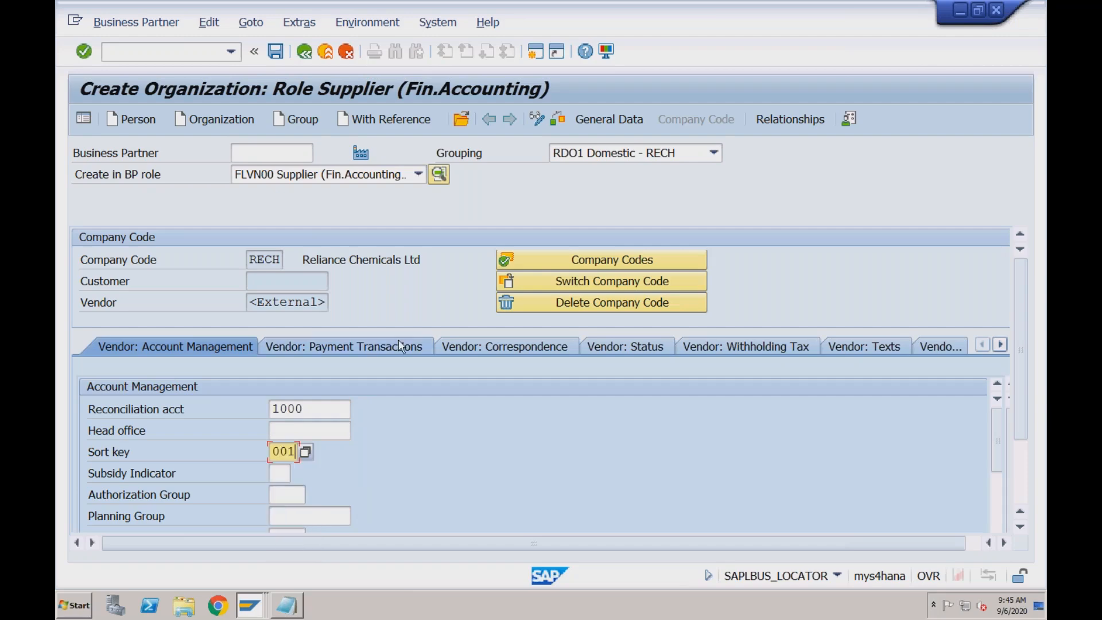
{"action": "left_click", "coordinate": [277, 53]}
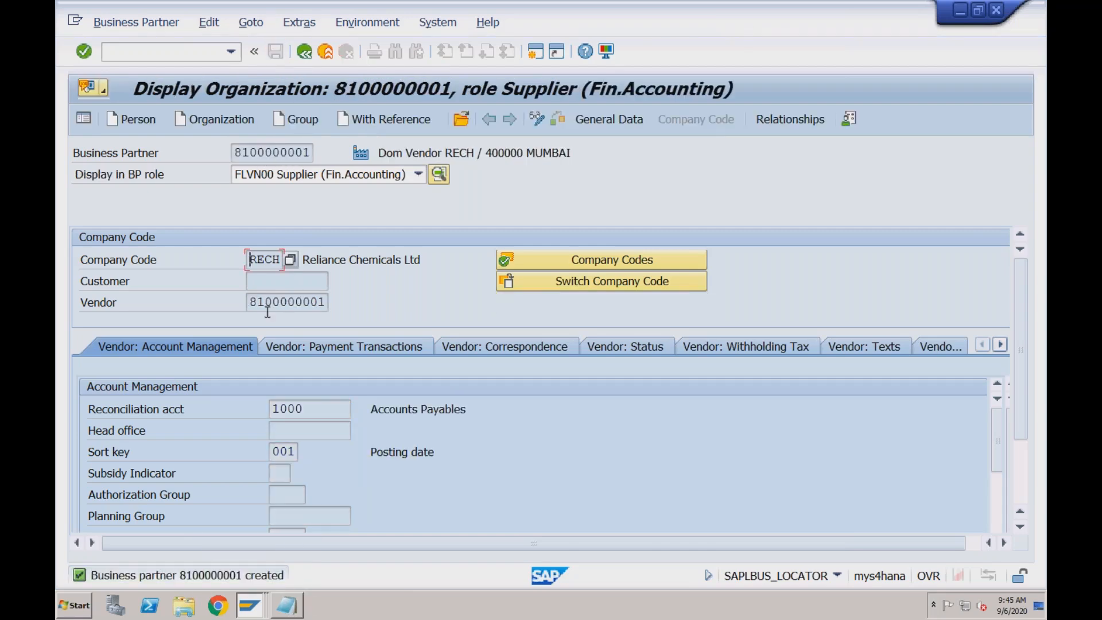
Compare the generated vendor number with the business partner number
{"action": "left_click_drag", "start_coordinate": [294, 301], "coordinate": [329, 303]}
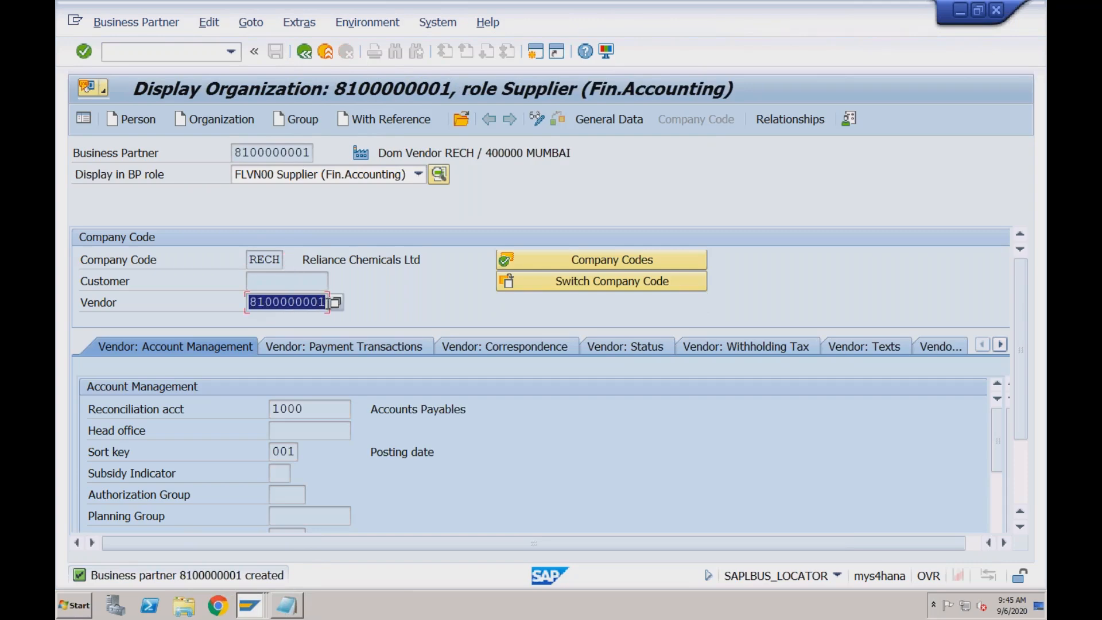
{"action": "left_click_drag", "start_coordinate": [235, 153], "coordinate": [311, 152]}
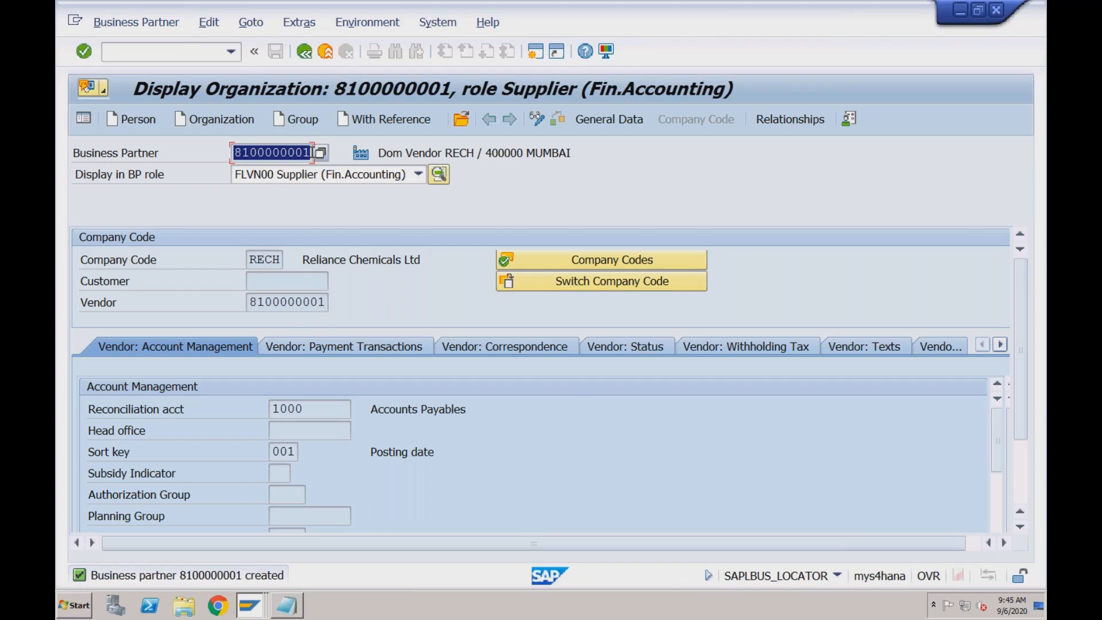
{"action": "left_click", "coordinate": [290, 302]}
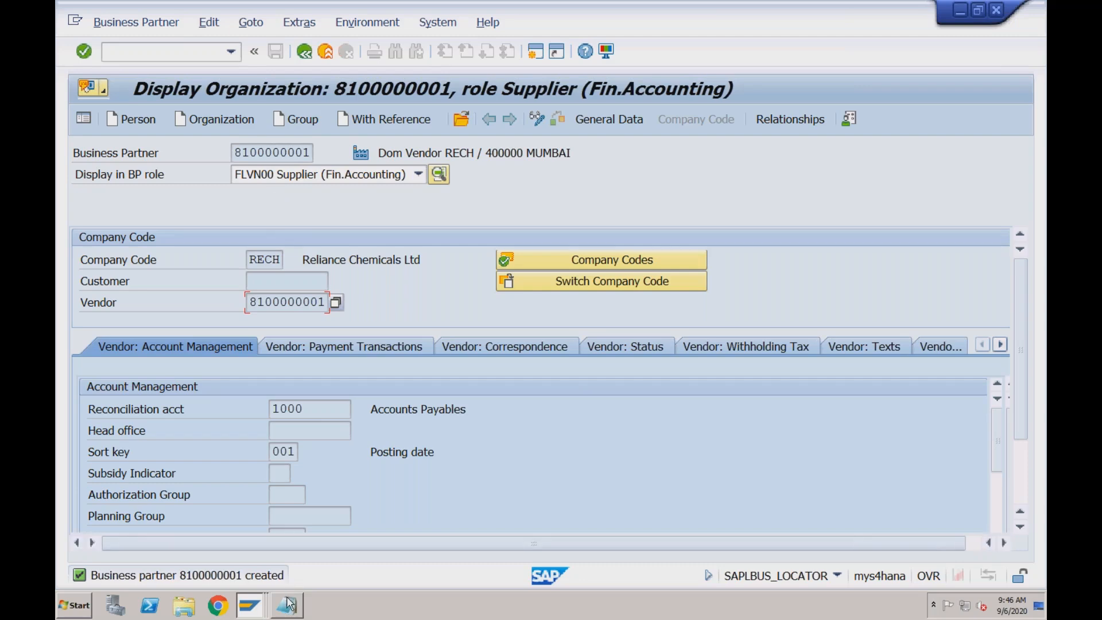
Switch to Notepad and replace all the existing notes with the heading "Segments in Vendor Master:"
{"action": "key", "text": "alt+Tab"}
{"action": "left_click_drag", "start_coordinate": [271, 264], "coordinate": [58, 37]}
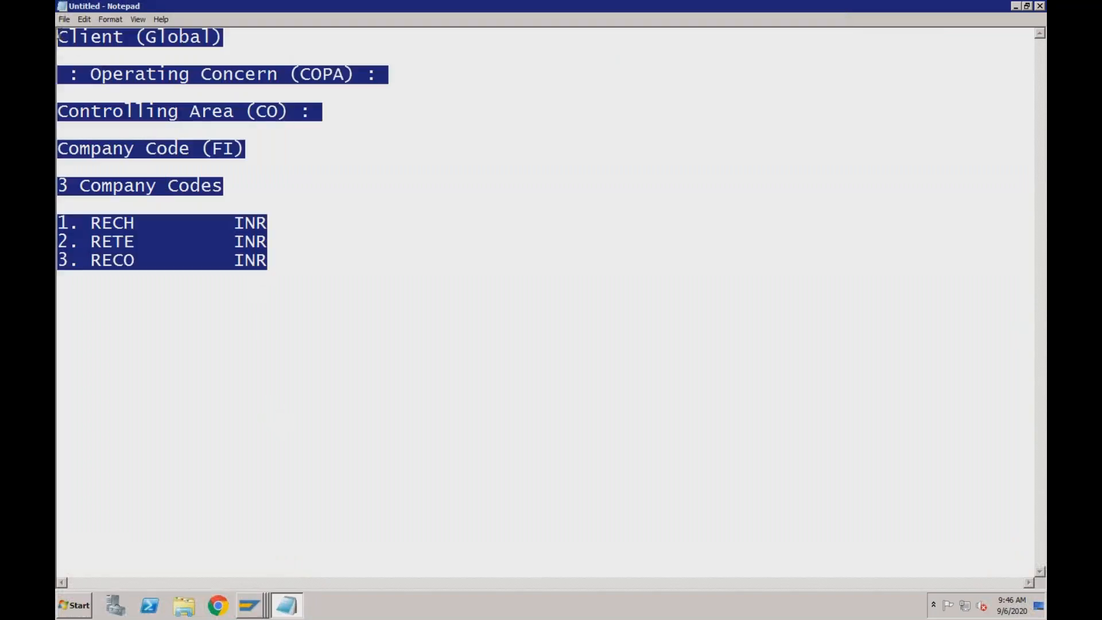
{"action": "type", "text": "Segment"}
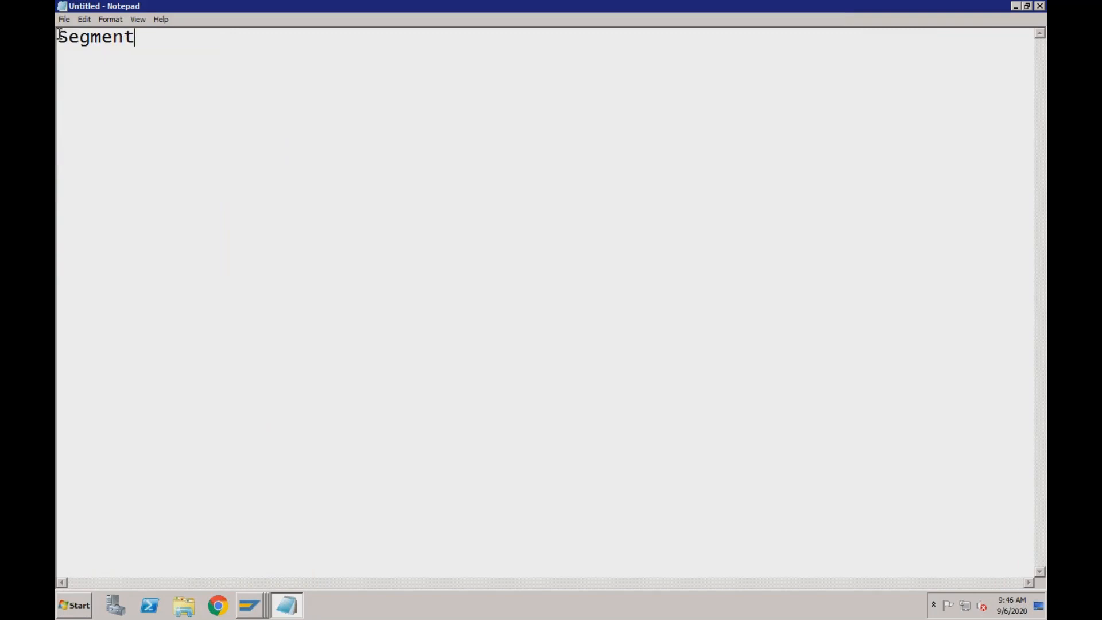
{"action": "type", "text": "s in Vendor Master"}
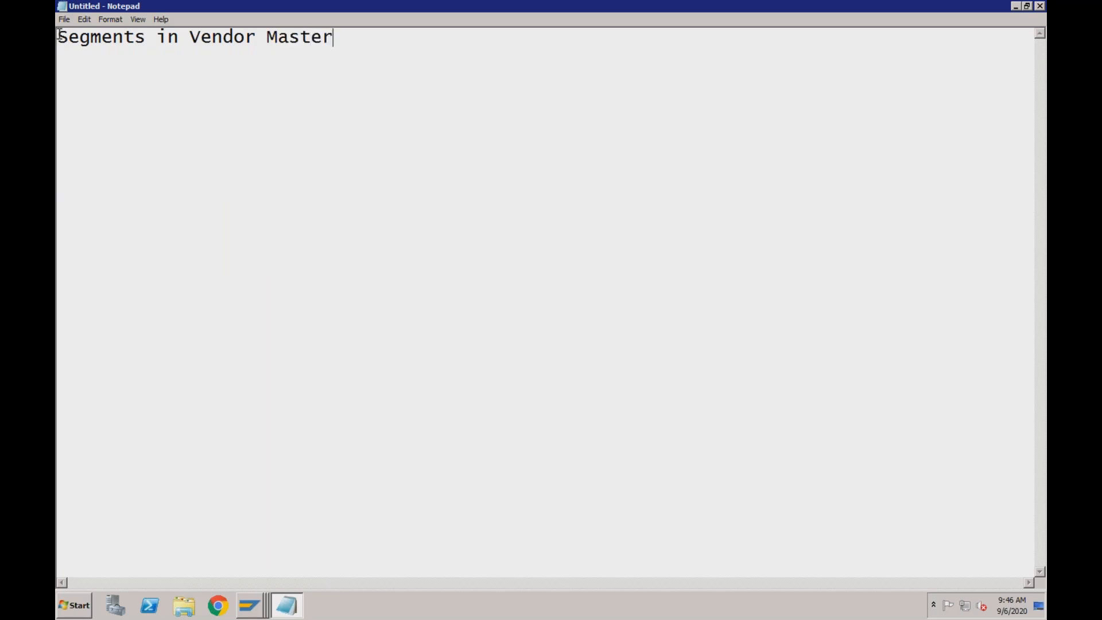
{"action": "type", "text": ":"}
{"action": "key", "text": "Return"}
Add the first segment line "1. General - Name & Address" below the heading
{"action": "type", "text": "1. General - Name & Address"}
{"action": "key", "text": "Return"}
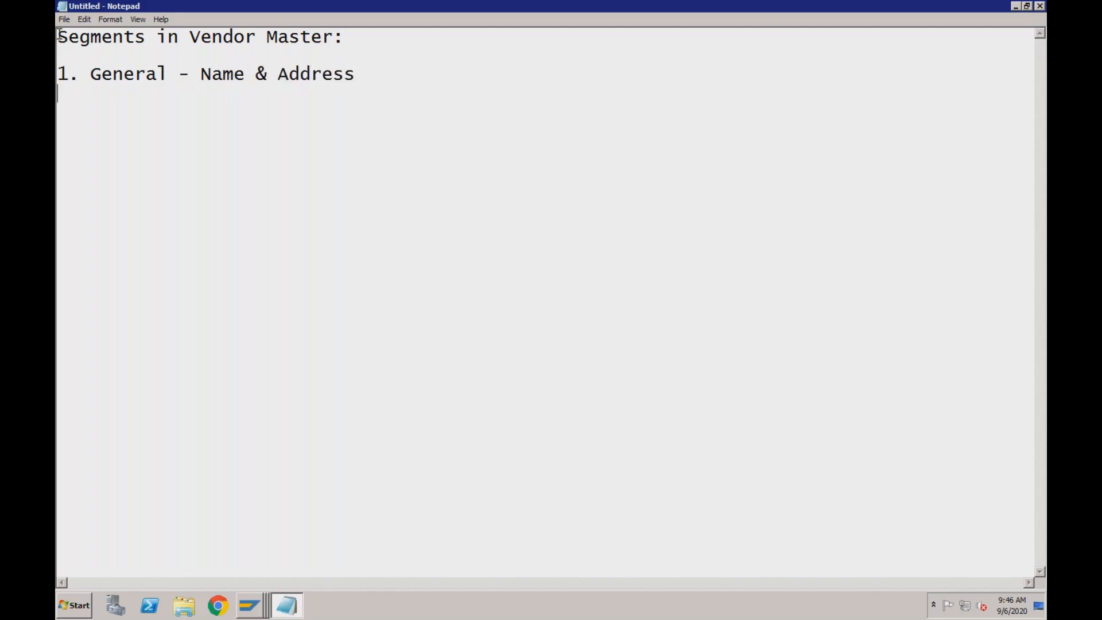
Add the second segment line "2. Company Code : FLVN00" to the notes
{"action": "type", "text": "2. Compan"}
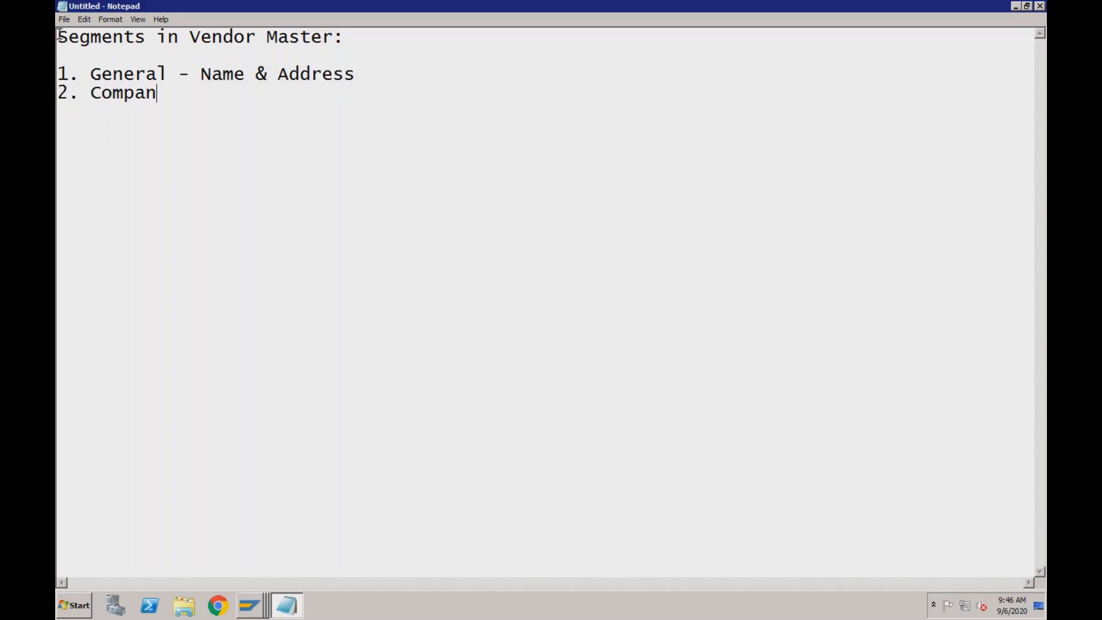
{"action": "type", "text": "y Code : FLVN00"}
{"action": "key", "text": "Return"}
Add the third segment line "3. Purchaing Org: FLVN01" to the notes
{"action": "type", "text": "3. "}
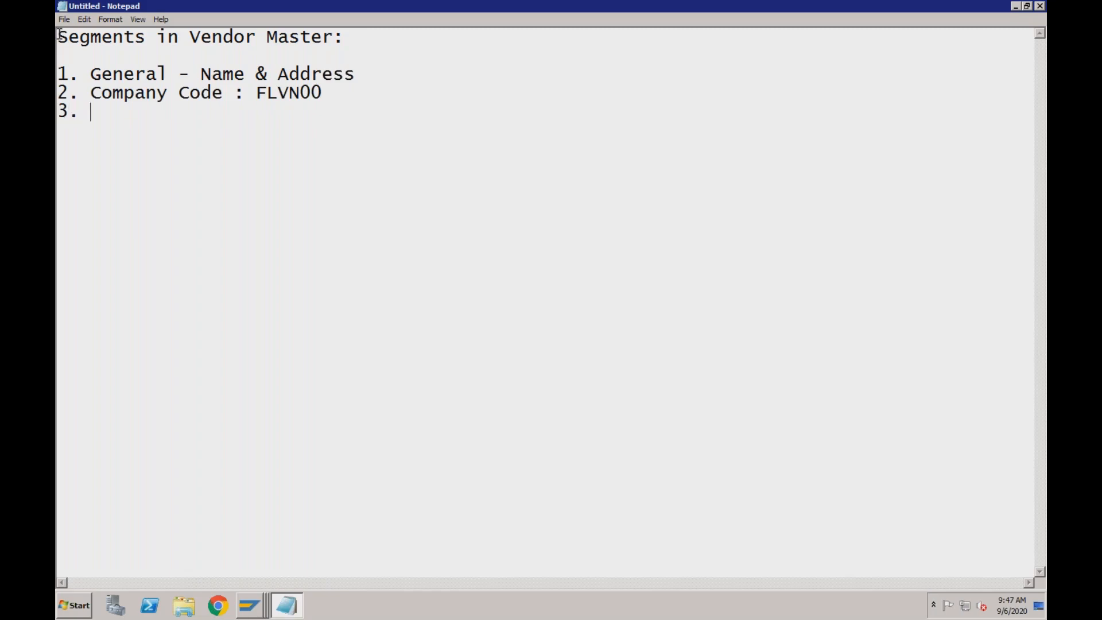
{"action": "type", "text": "Purchaing Or"}
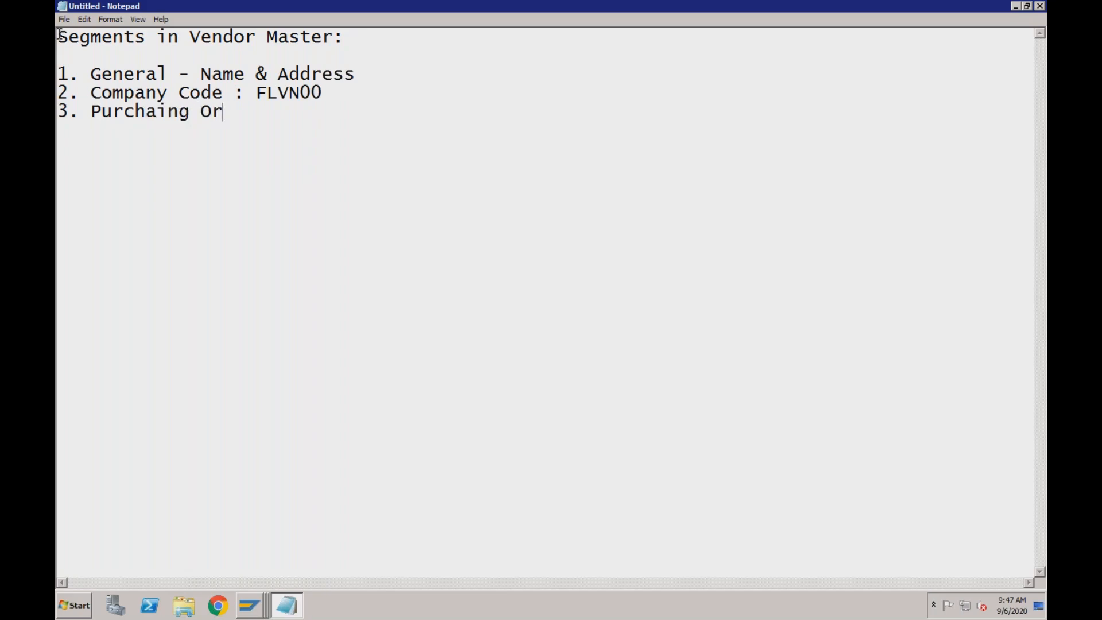
{"action": "type", "text": "g: FLVN01"}
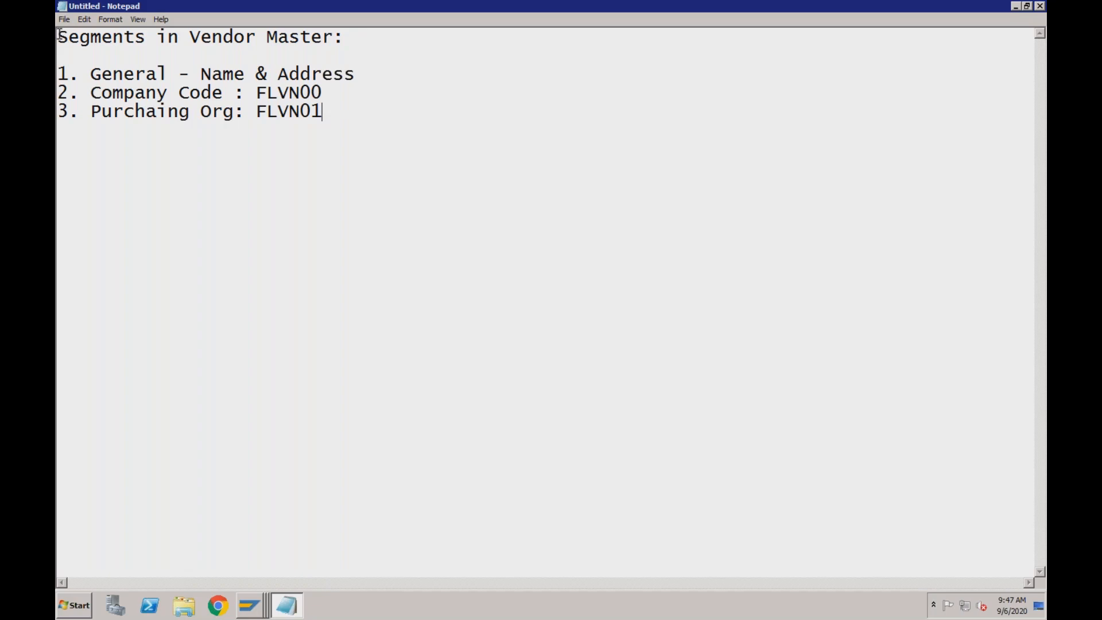
Review the vendor master segments in the notes, highlighting the general and company code lines, the word Vendor and the purchasing organization line
{"action": "left_click_drag", "start_coordinate": [331, 91], "coordinate": [59, 67]}
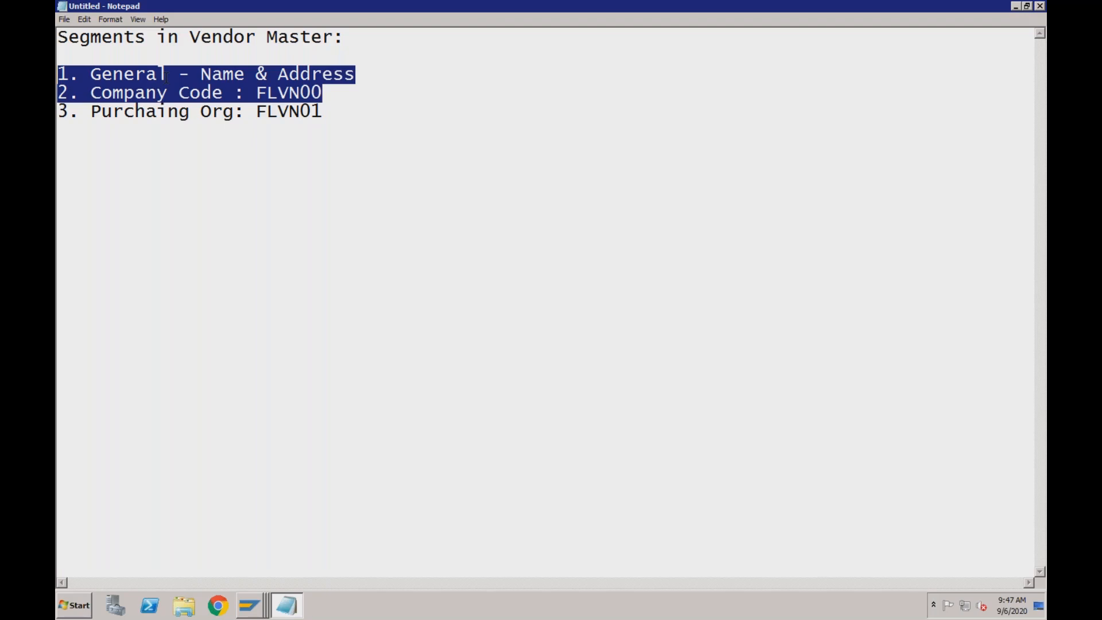
{"action": "left_click", "coordinate": [228, 94]}
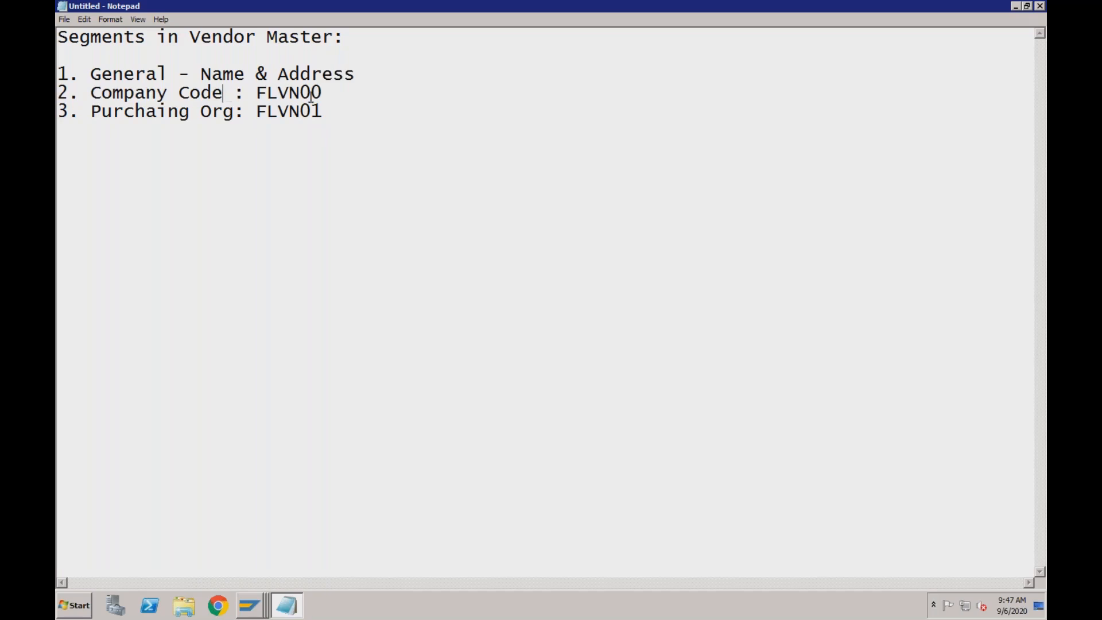
{"action": "left_click", "coordinate": [329, 95]}
{"action": "left_click_drag", "start_coordinate": [193, 37], "coordinate": [256, 38]}
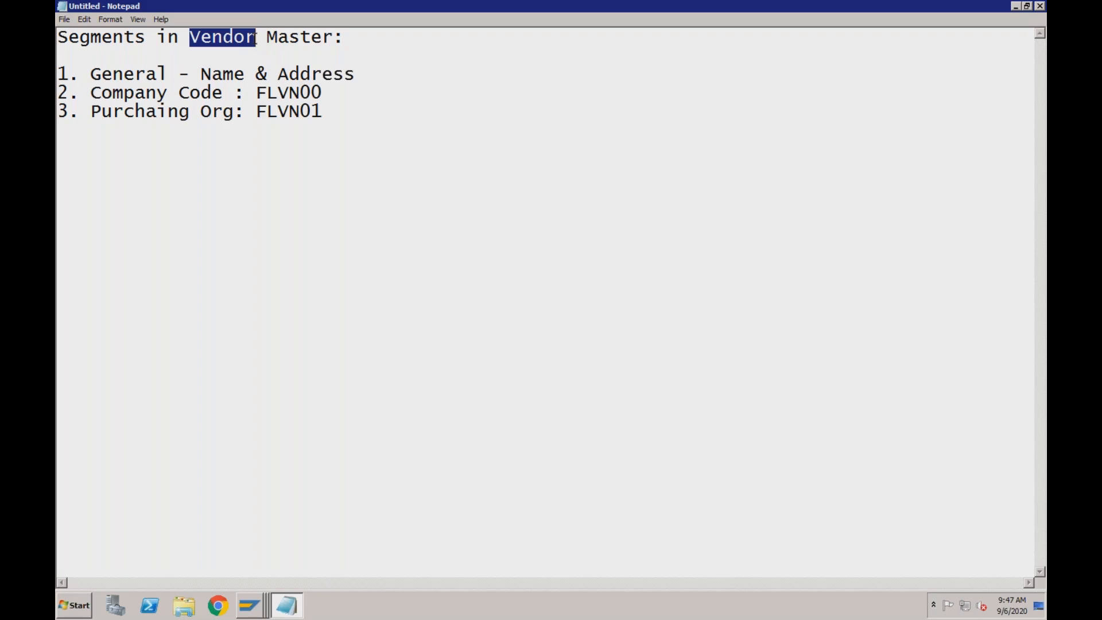
{"action": "left_click", "coordinate": [256, 37]}
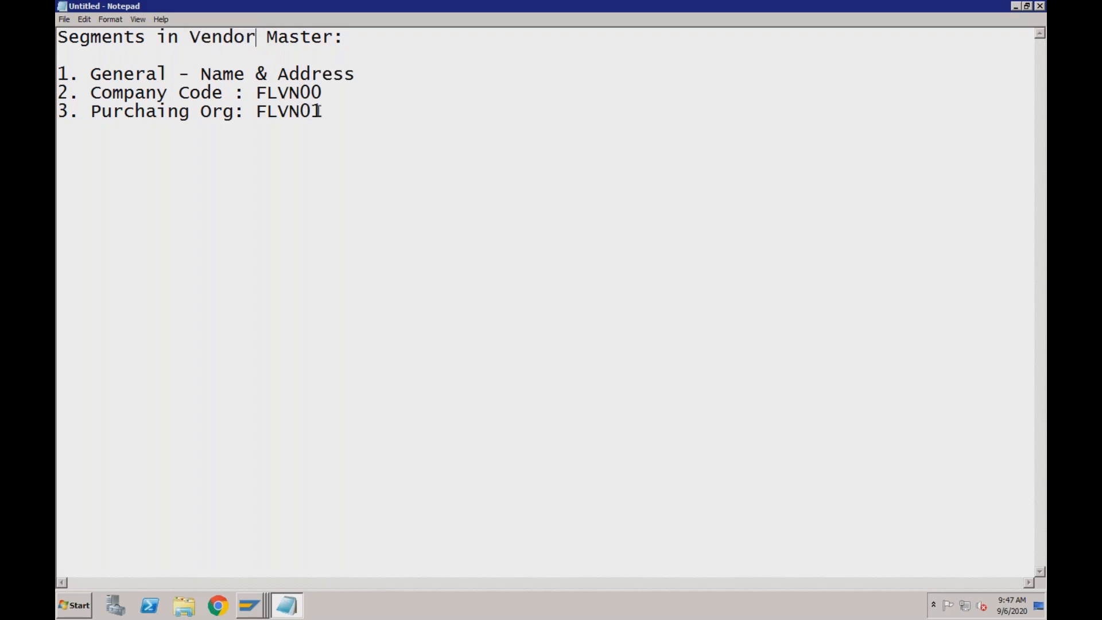
{"action": "left_click_drag", "start_coordinate": [322, 111], "coordinate": [256, 111]}
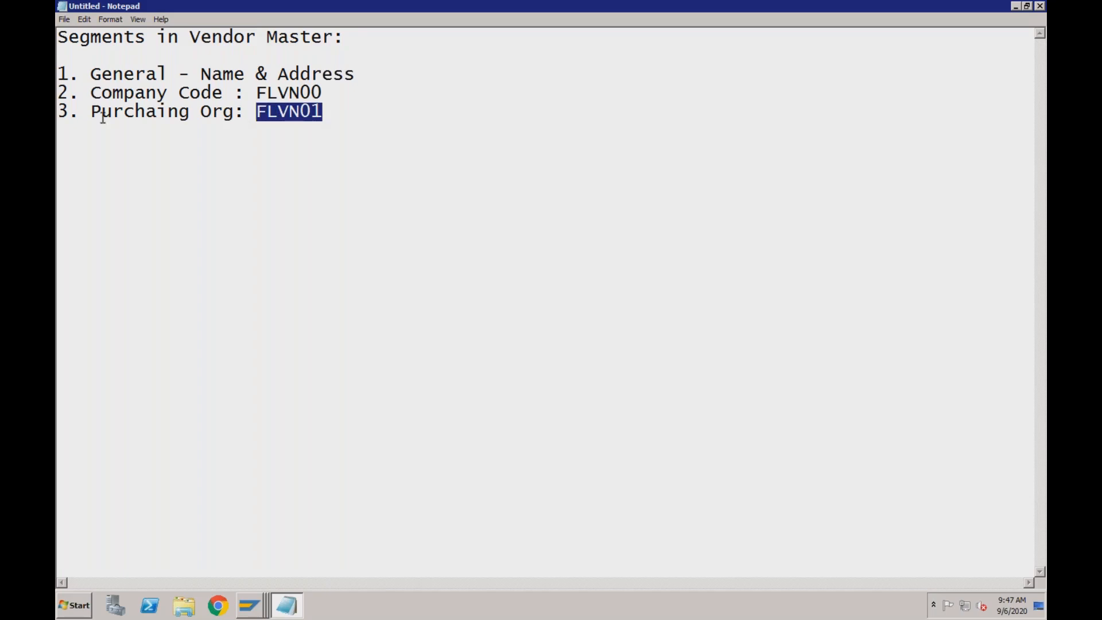
{"action": "left_click_drag", "start_coordinate": [70, 109], "coordinate": [70, 109]}
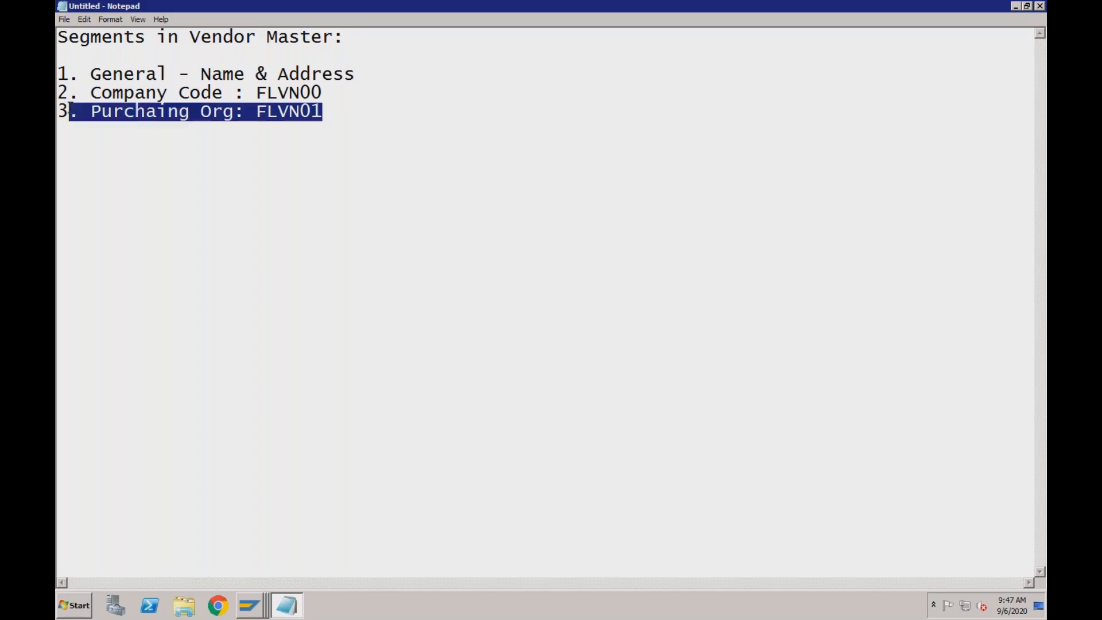
Switch back to the organization display in SAP and examine the BP roles offered for the vendor
{"action": "left_click", "coordinate": [256, 613]}
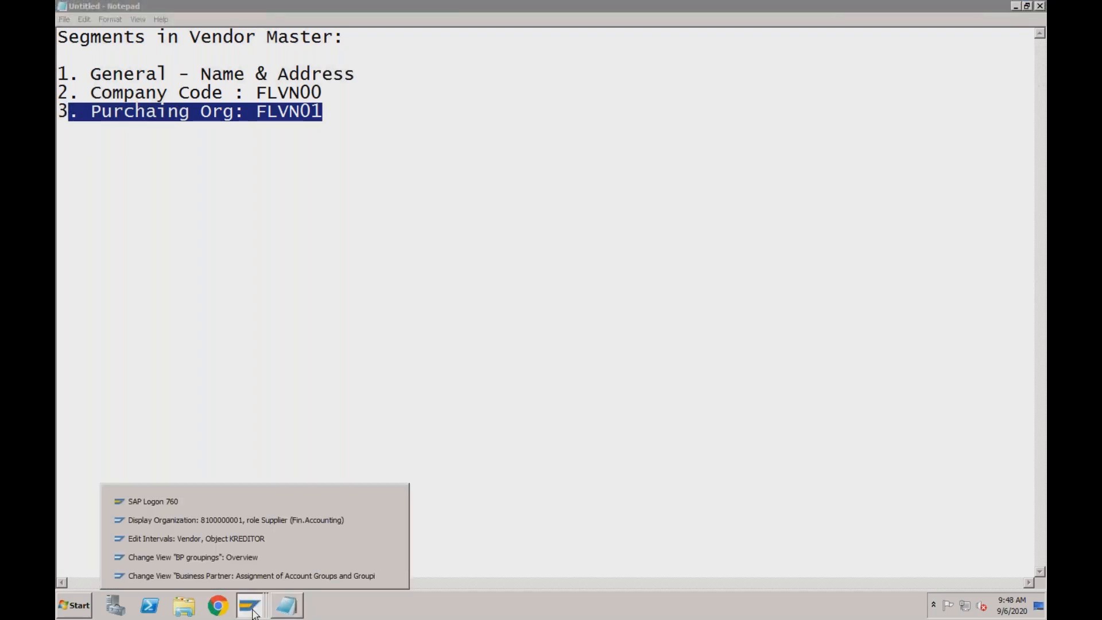
{"action": "left_click", "coordinate": [263, 521]}
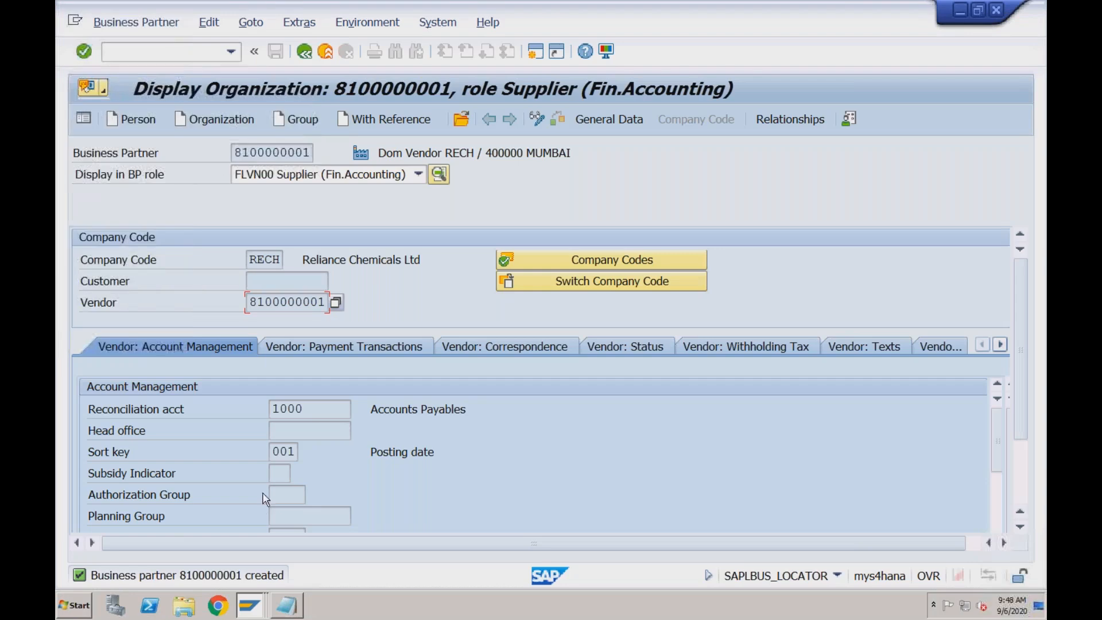
{"action": "left_click", "coordinate": [343, 181]}
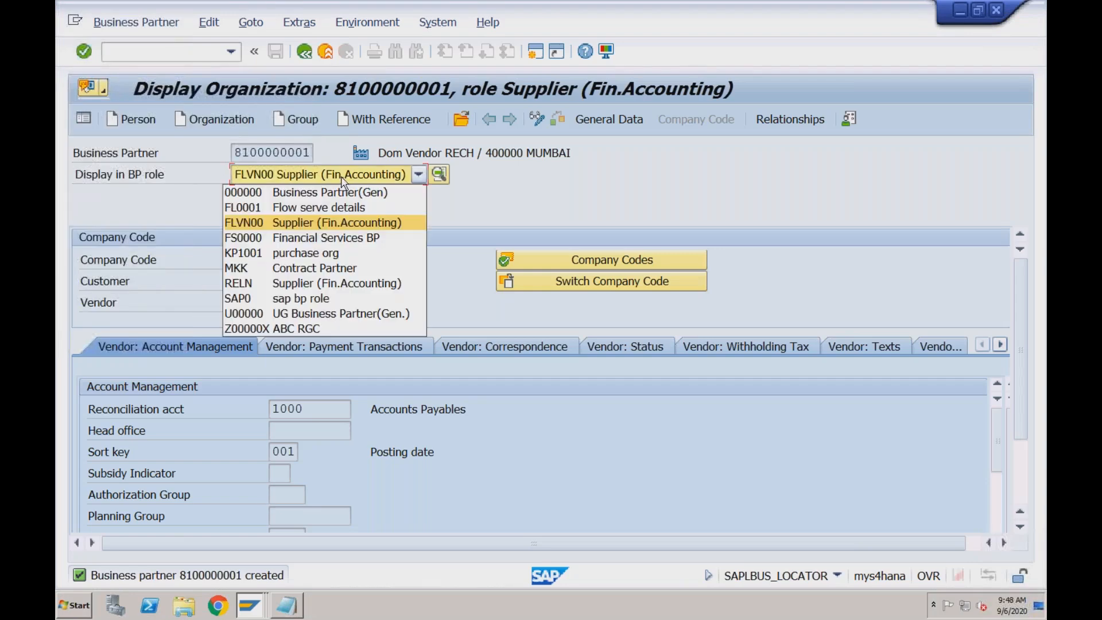
{"action": "left_click", "coordinate": [342, 181]}
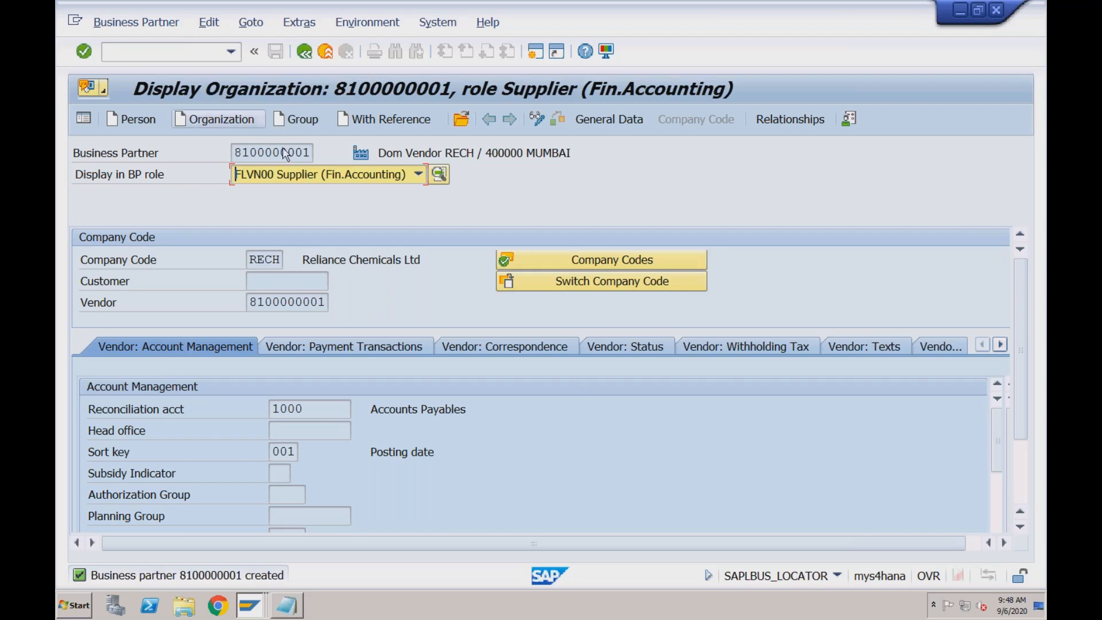
{"action": "left_click", "coordinate": [282, 179]}
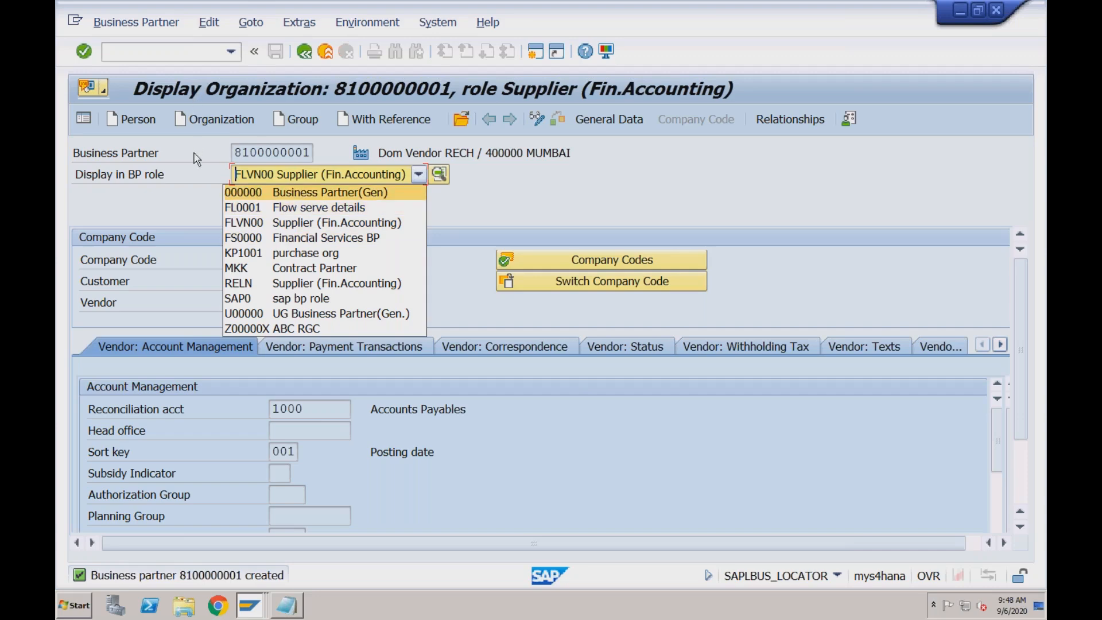
{"action": "left_click", "coordinate": [194, 153]}
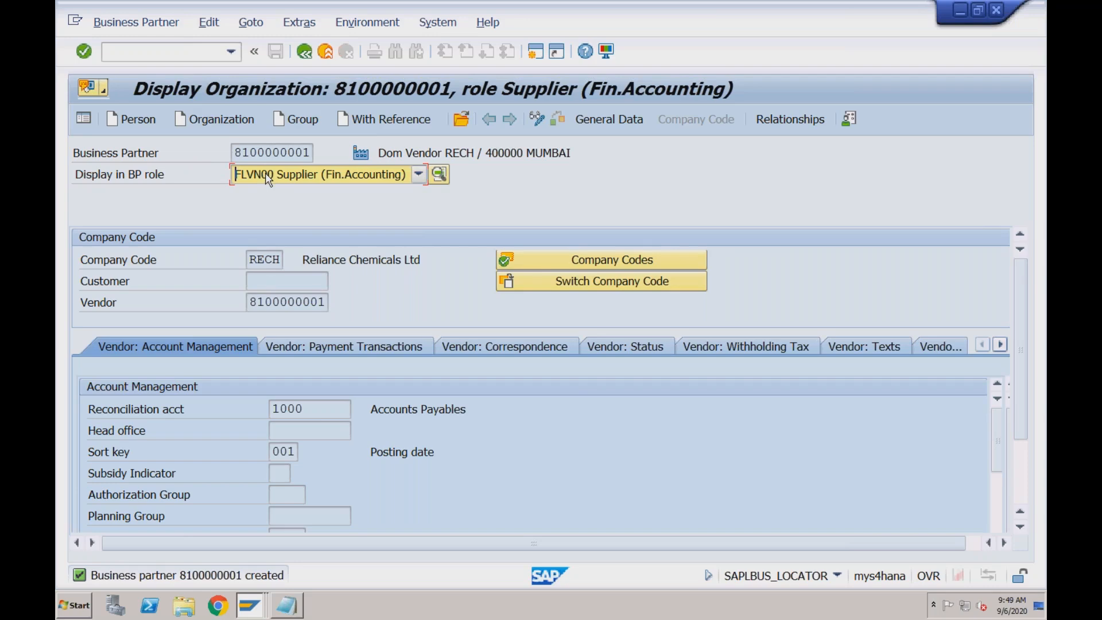
Switch the vendor's organization record to change mode and extend it to BP role FLVN01 Vendor
{"action": "left_click", "coordinate": [539, 117]}
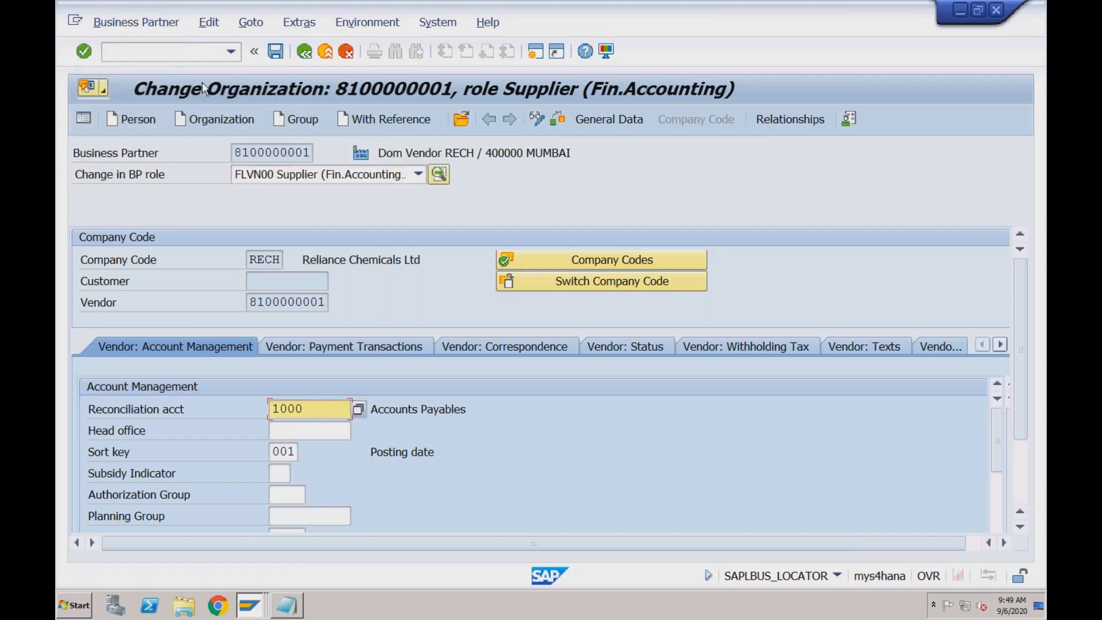
{"action": "left_click", "coordinate": [343, 179]}
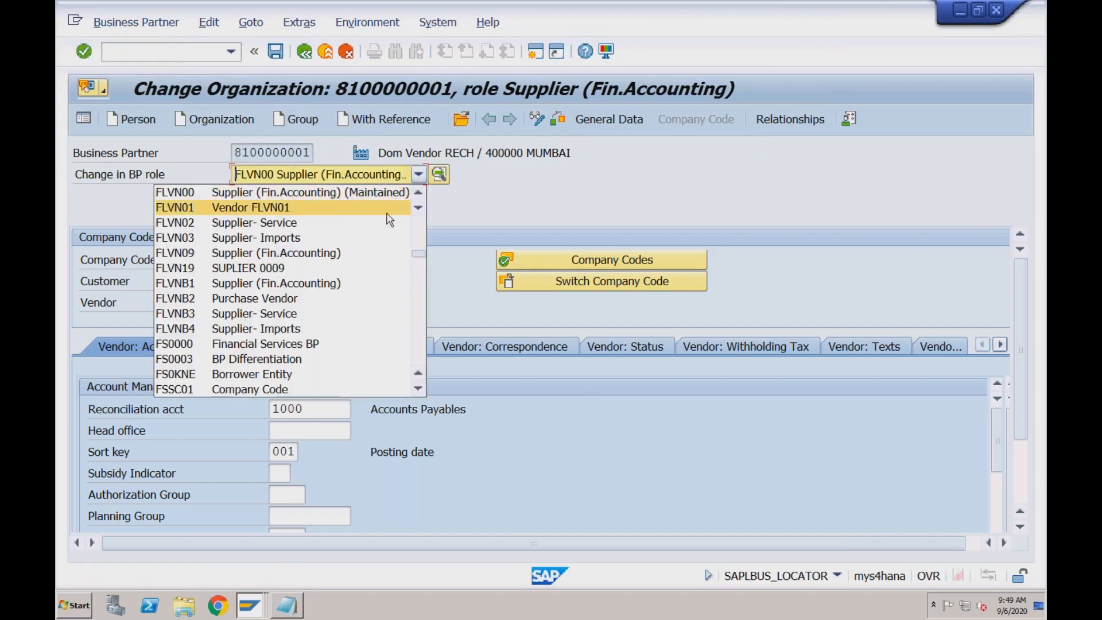
{"action": "left_click", "coordinate": [287, 210]}
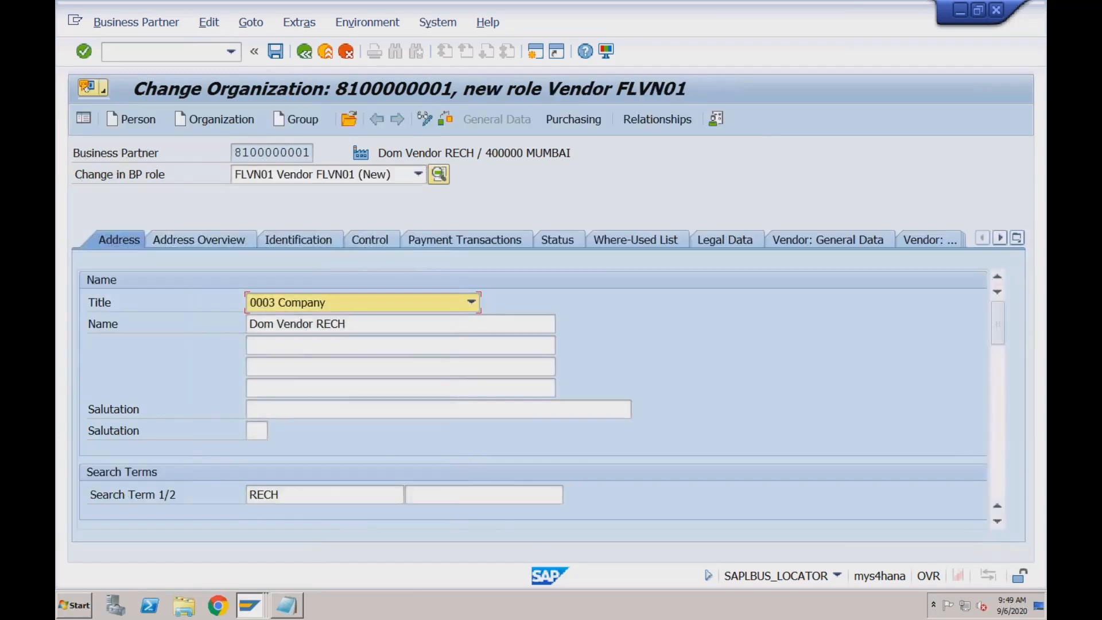
In the vendor's purchasing data, assign purchasing organization RC01 from the list of available organizations
{"action": "left_click", "coordinate": [571, 119]}
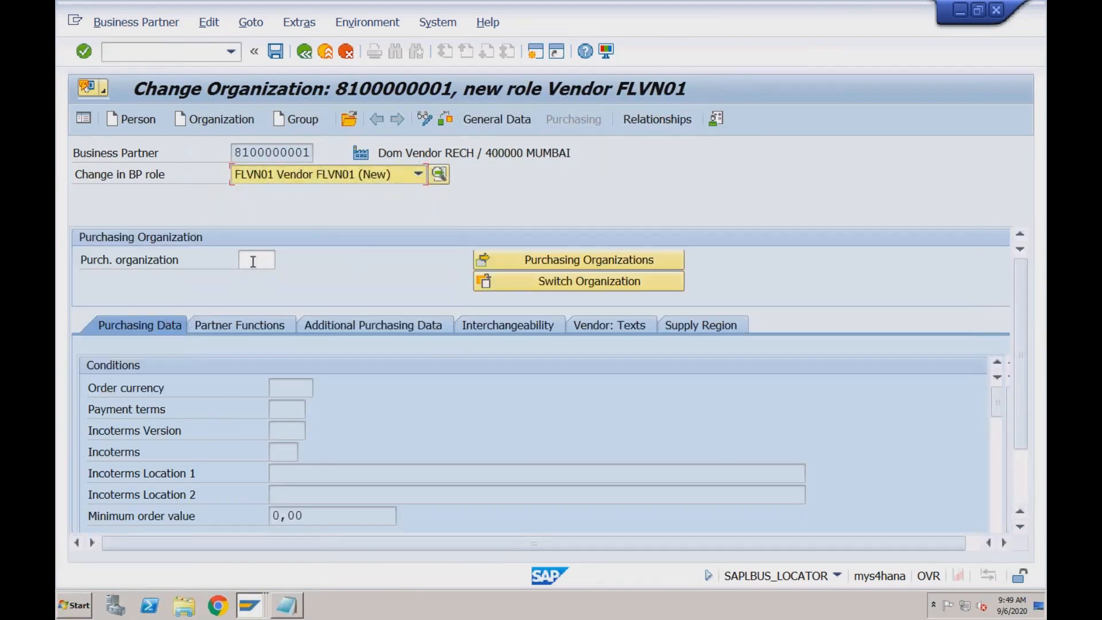
{"action": "left_click", "coordinate": [253, 262]}
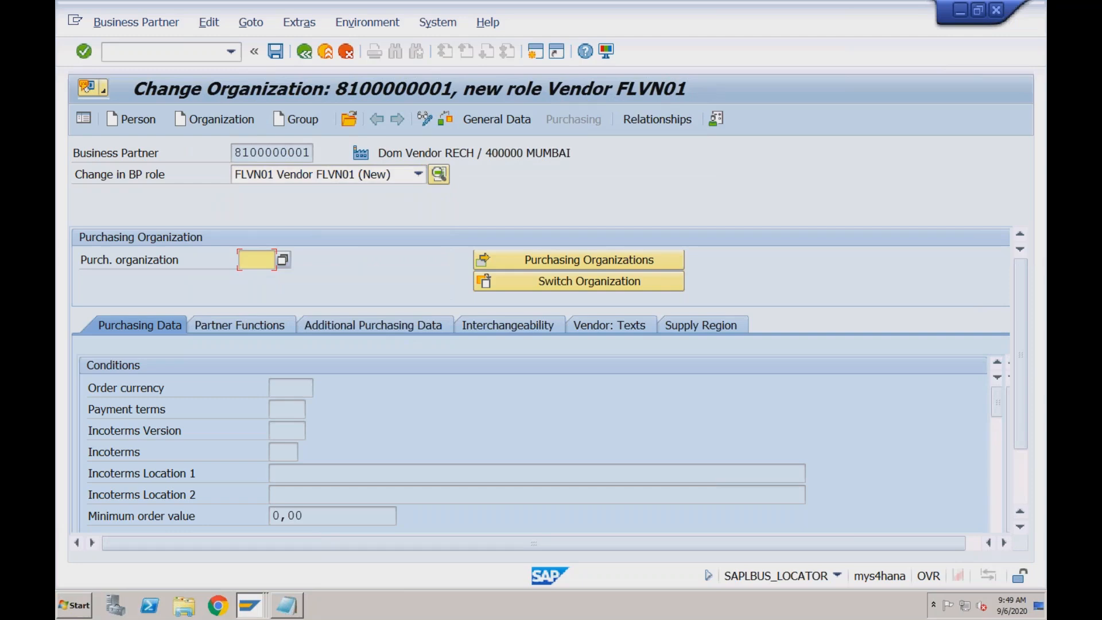
{"action": "left_click", "coordinate": [283, 260]}
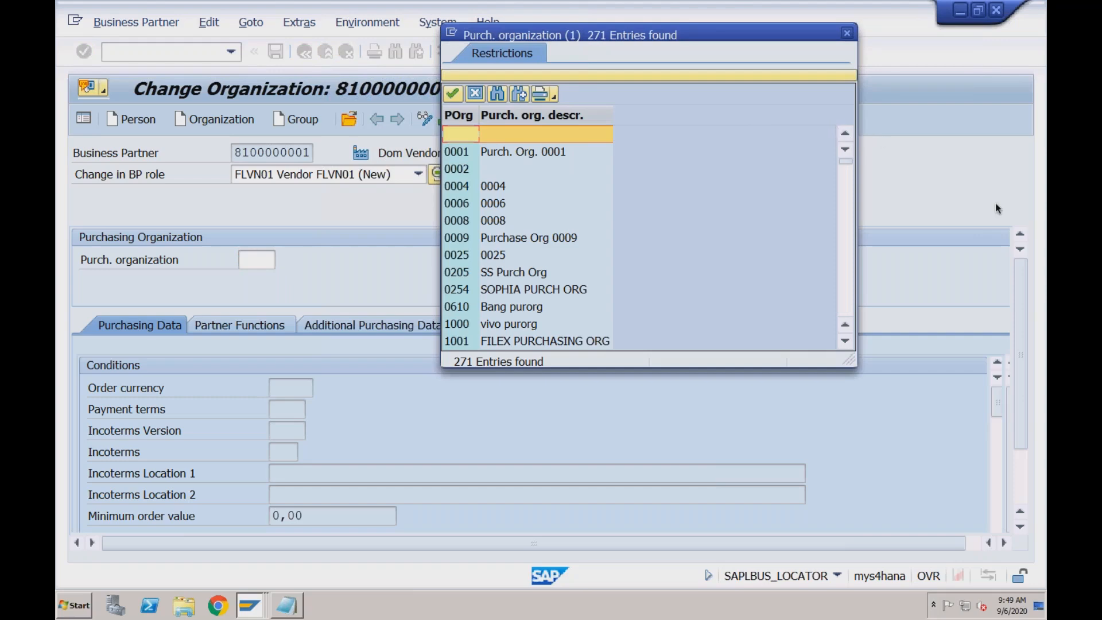
{"action": "left_click", "coordinate": [849, 246]}
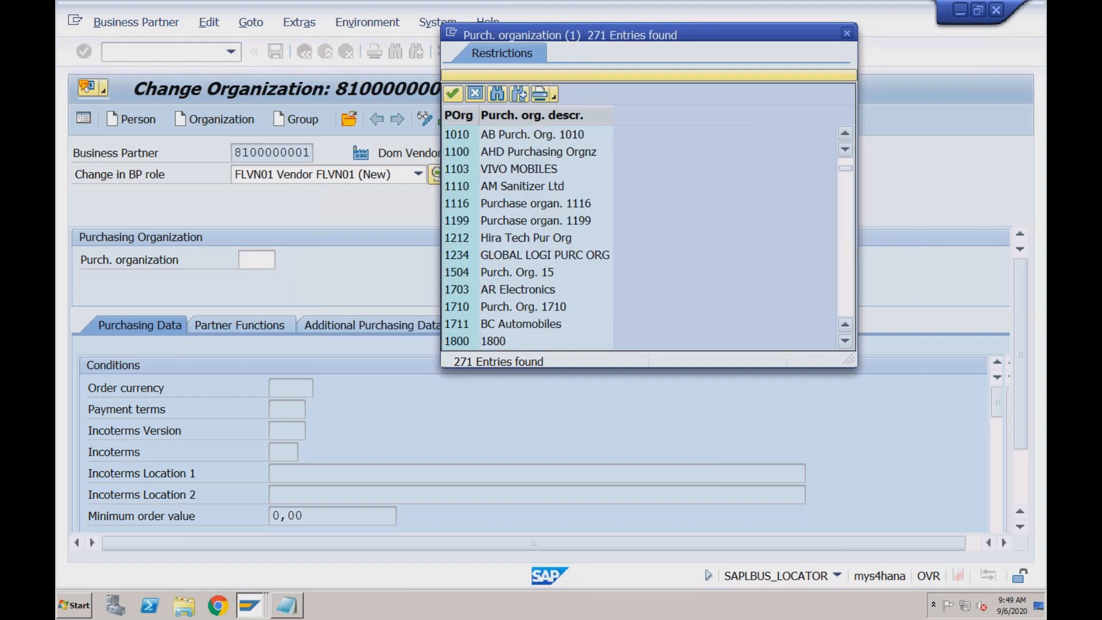
{"action": "left_click", "coordinate": [852, 254]}
{"action": "left_click", "coordinate": [852, 254]}
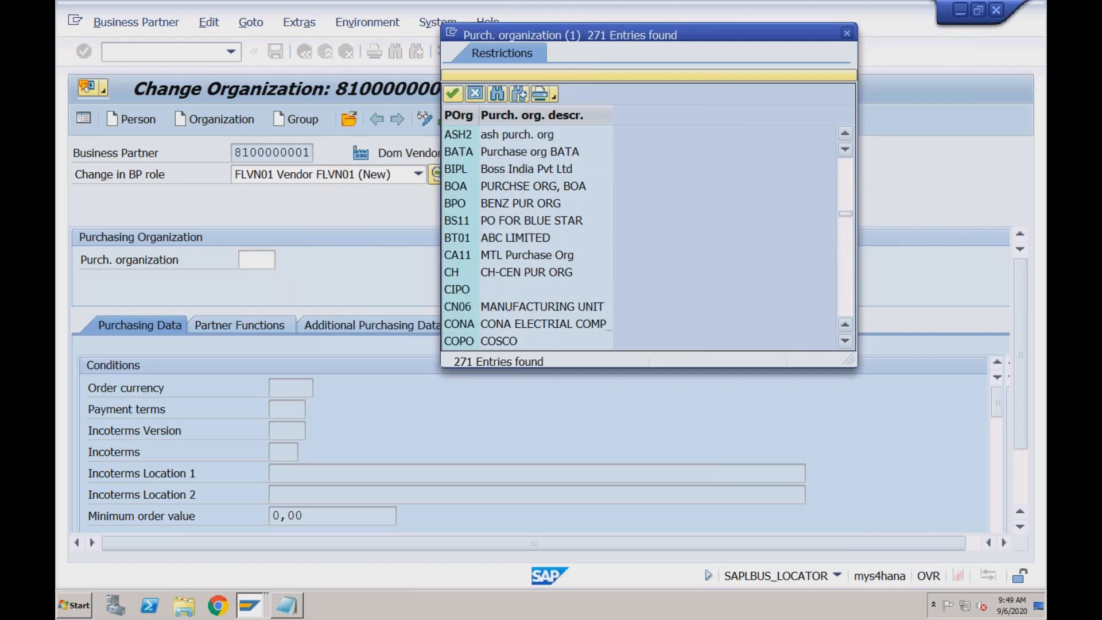
{"action": "left_click", "coordinate": [852, 254]}
{"action": "left_click", "coordinate": [852, 276]}
{"action": "left_click", "coordinate": [851, 288]}
{"action": "left_click", "coordinate": [851, 287]}
{"action": "left_click", "coordinate": [851, 287]}
{"action": "left_click", "coordinate": [851, 287]}
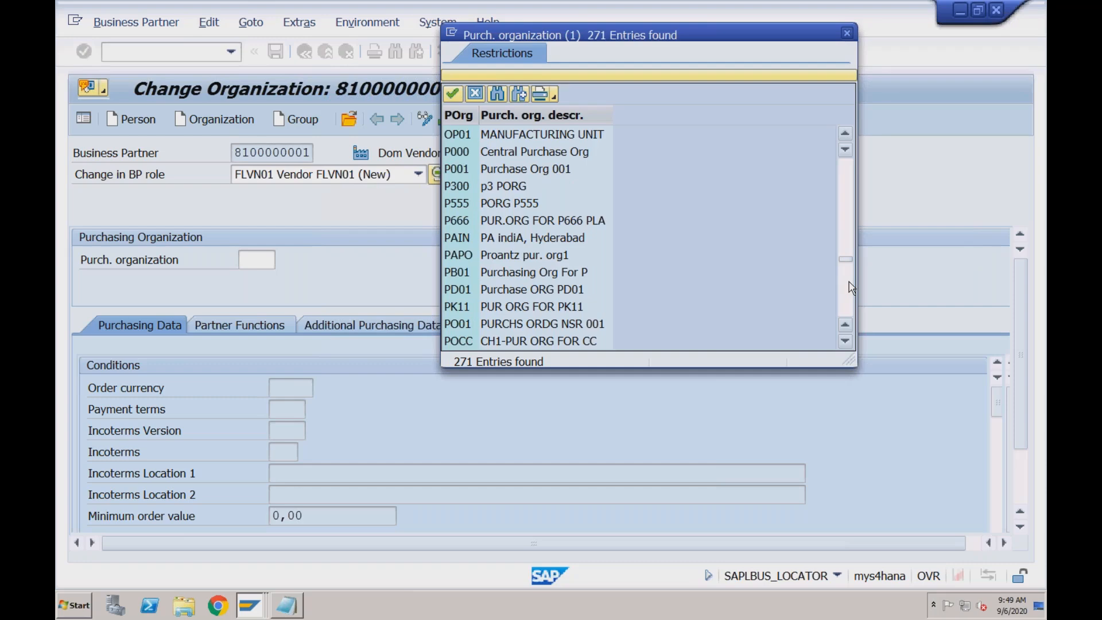
{"action": "left_click", "coordinate": [852, 287]}
{"action": "left_click", "coordinate": [852, 287]}
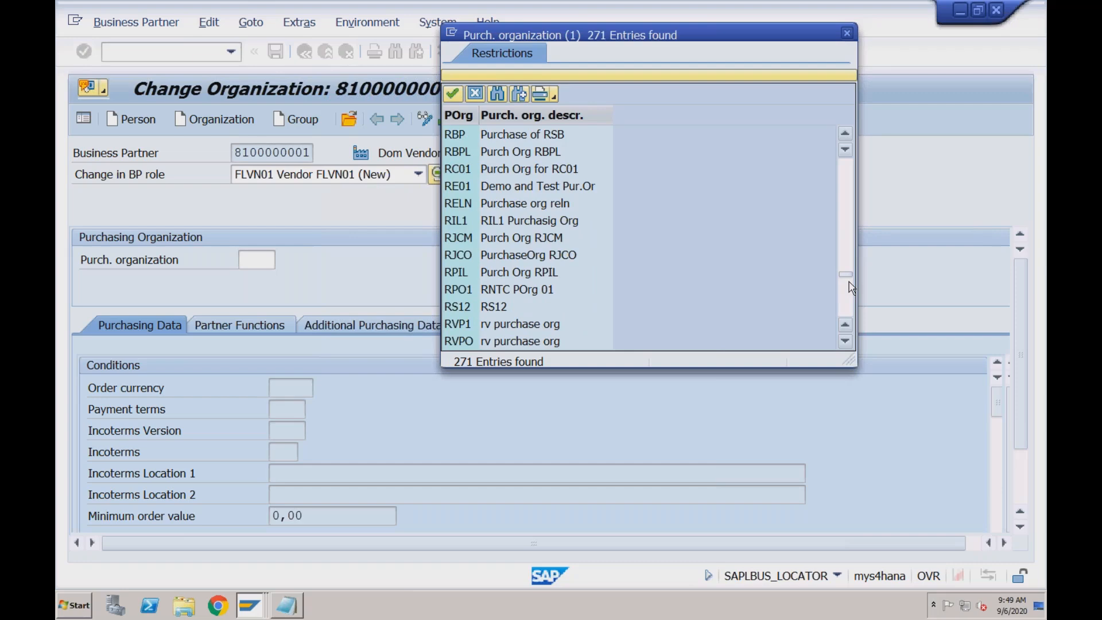
{"action": "left_click", "coordinate": [570, 173]}
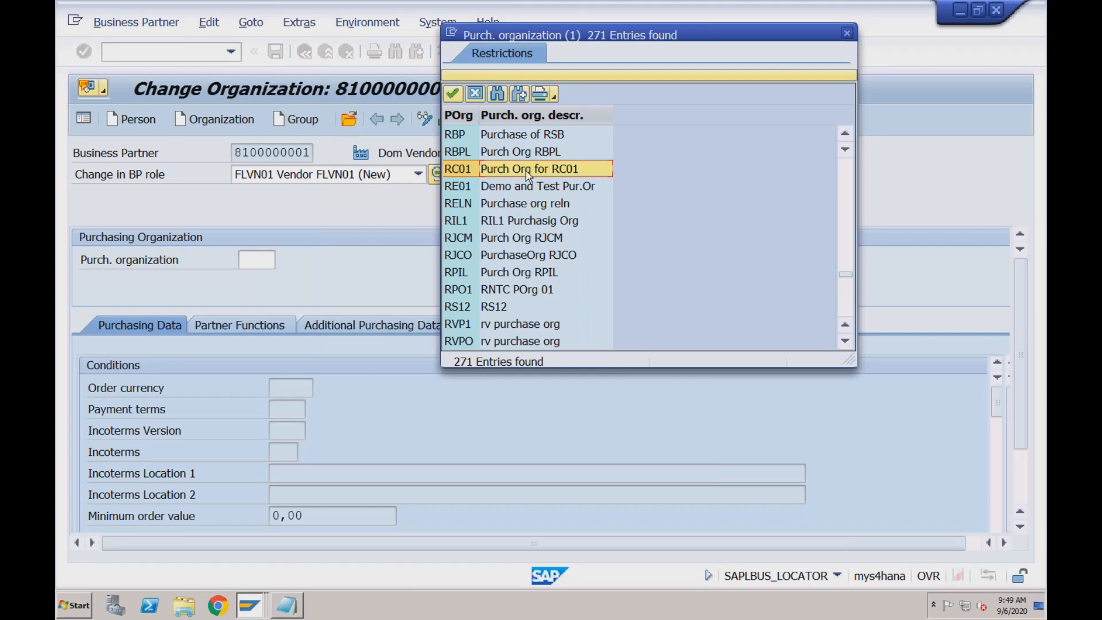
{"action": "left_click", "coordinate": [461, 169]}
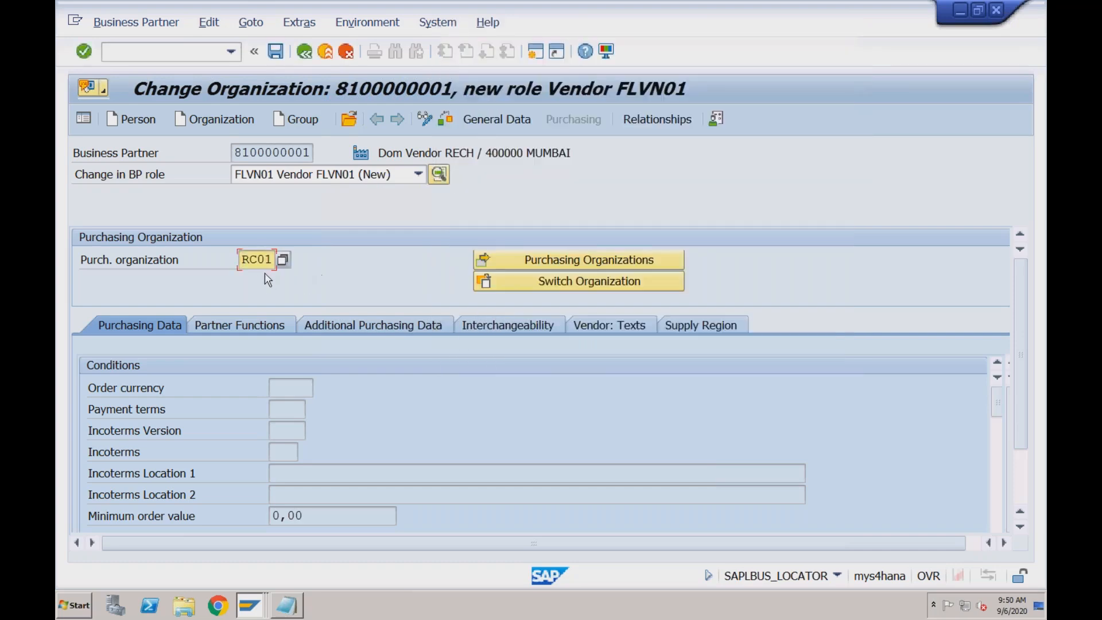
{"action": "key", "text": "Return"}
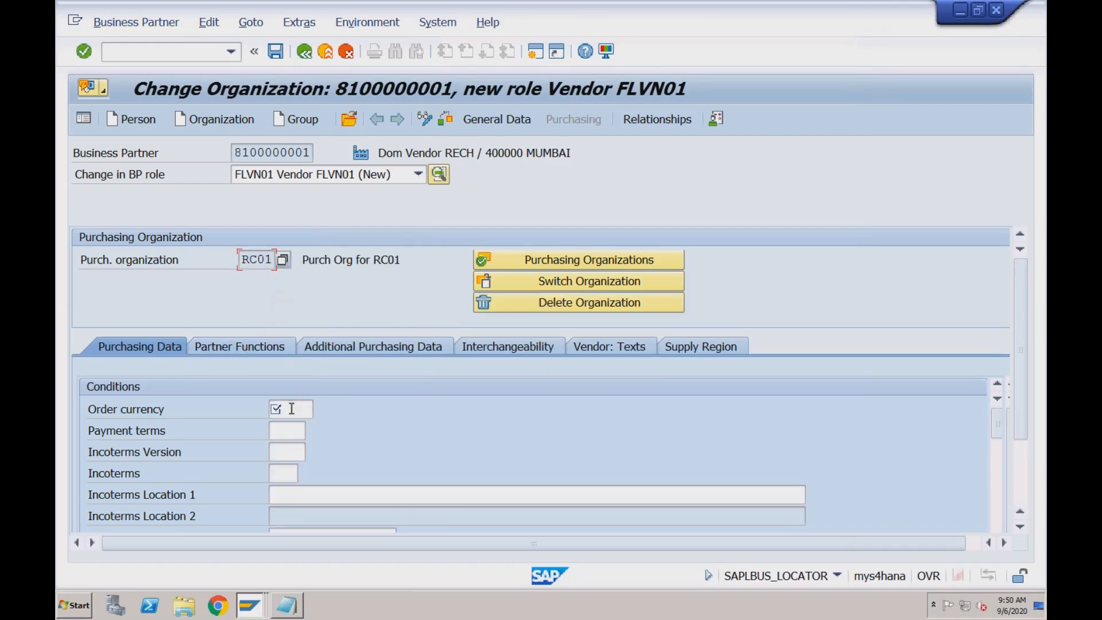
Set the order currency to INR in the purchasing conditions for RC01
{"action": "left_click", "coordinate": [292, 409]}
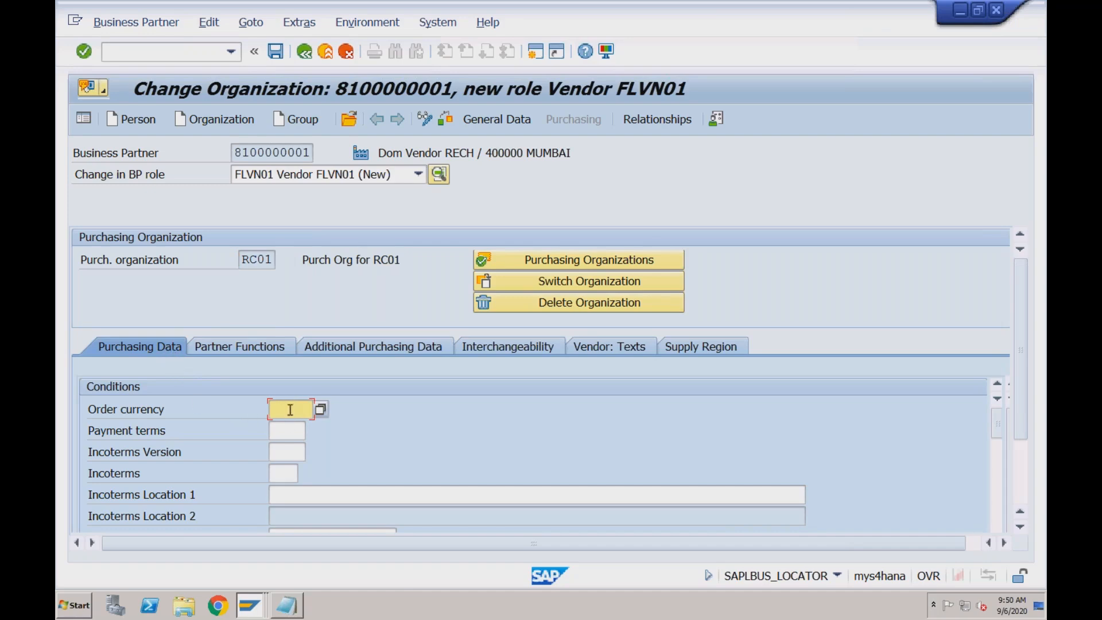
{"action": "left_click", "coordinate": [289, 432]}
{"action": "left_click", "coordinate": [286, 451]}
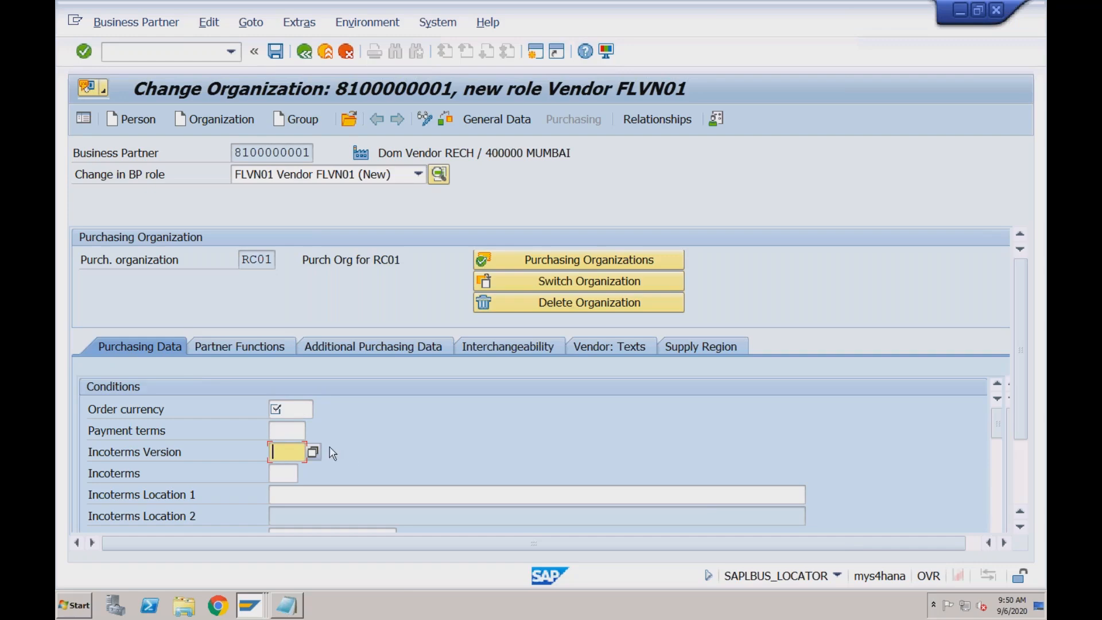
{"action": "left_click", "coordinate": [281, 410]}
{"action": "type", "text": "INR"}
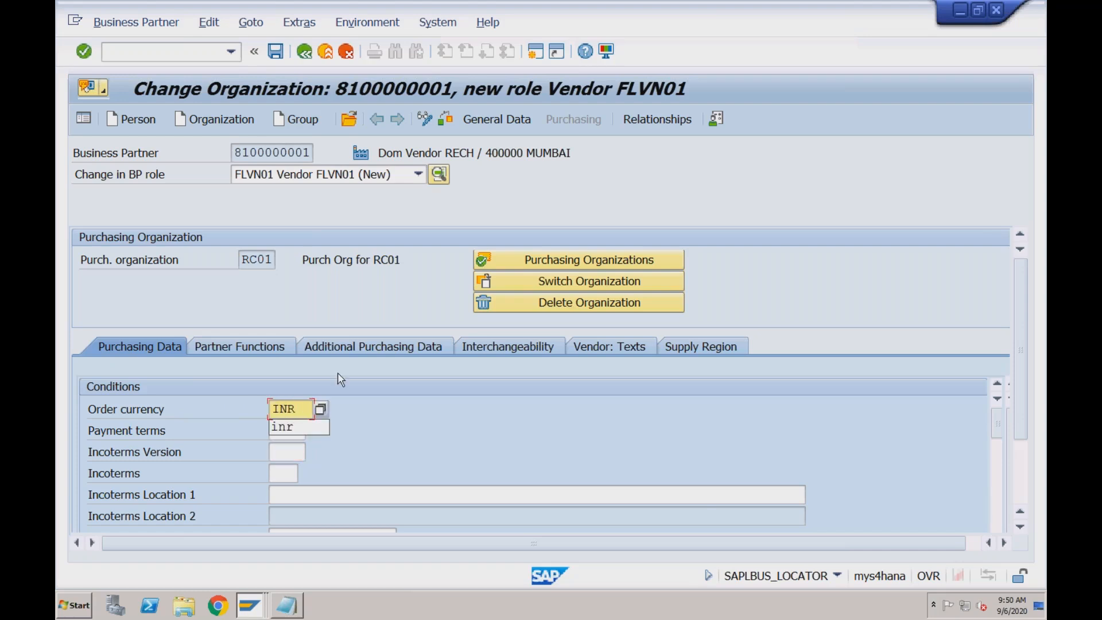
{"action": "key", "text": "Escape"}
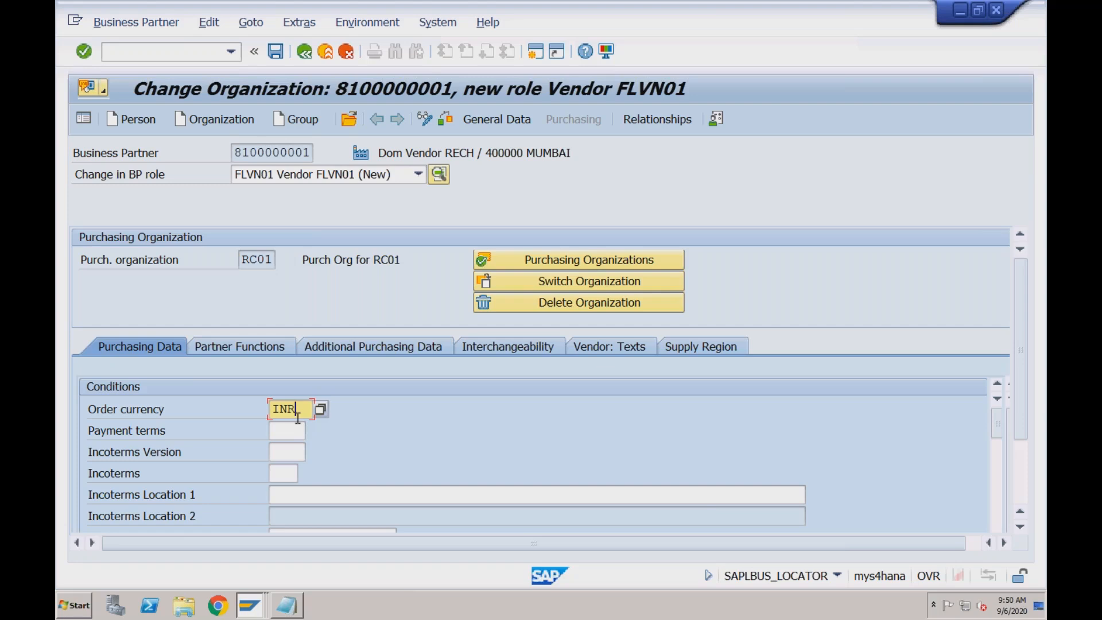
Check the vendor's partner functions, additional purchasing data and interchangeability settings, and save the business partner
{"action": "left_click", "coordinate": [260, 348]}
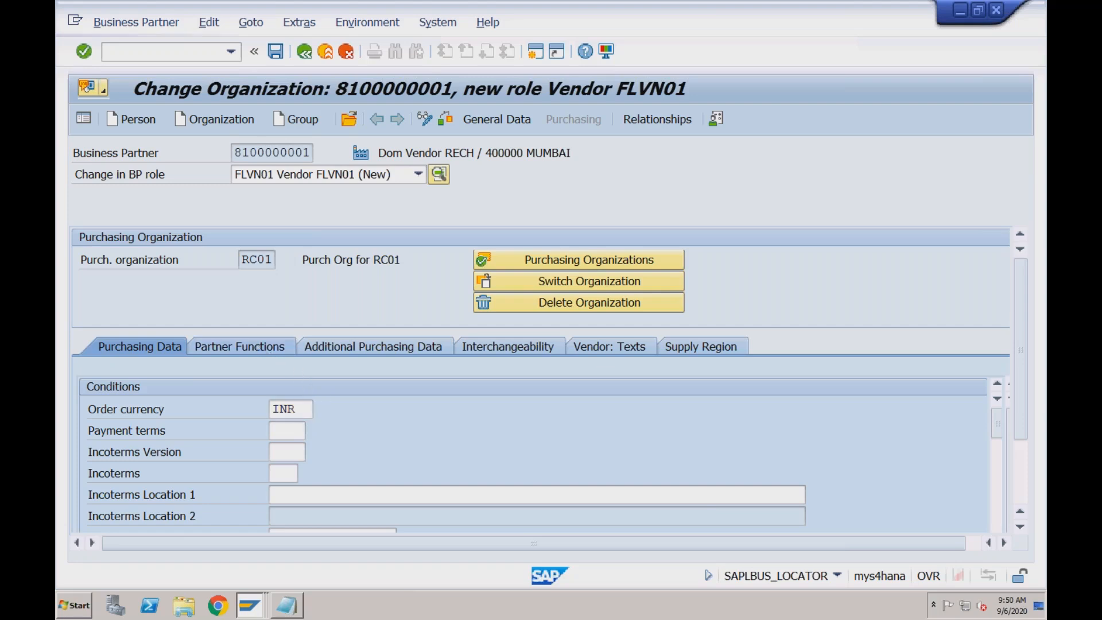
{"action": "left_click", "coordinate": [359, 343]}
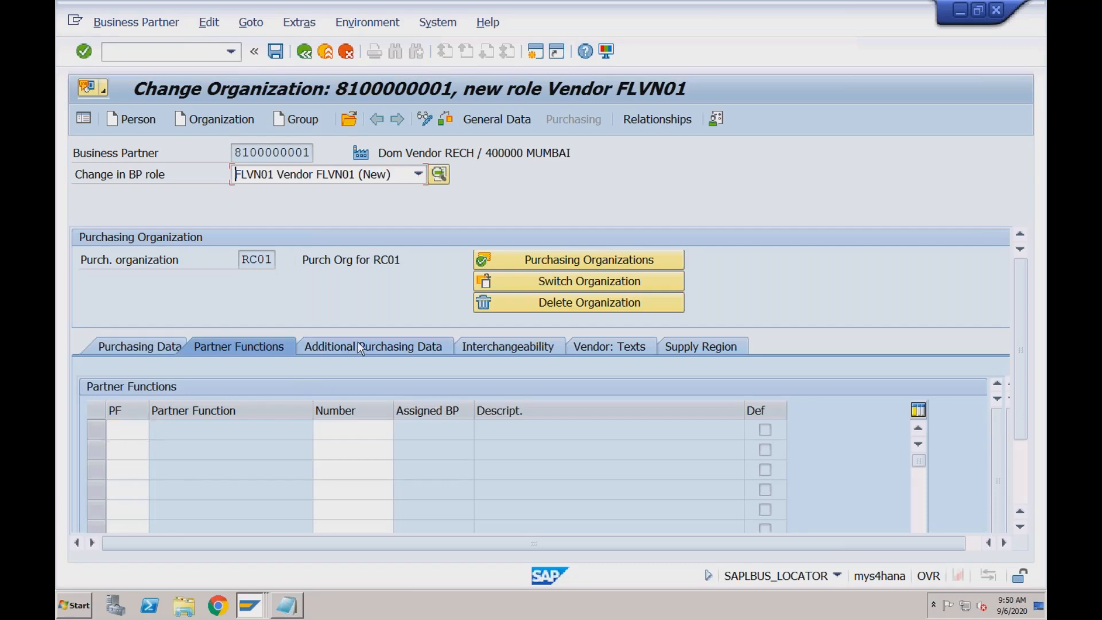
{"action": "left_click", "coordinate": [507, 348]}
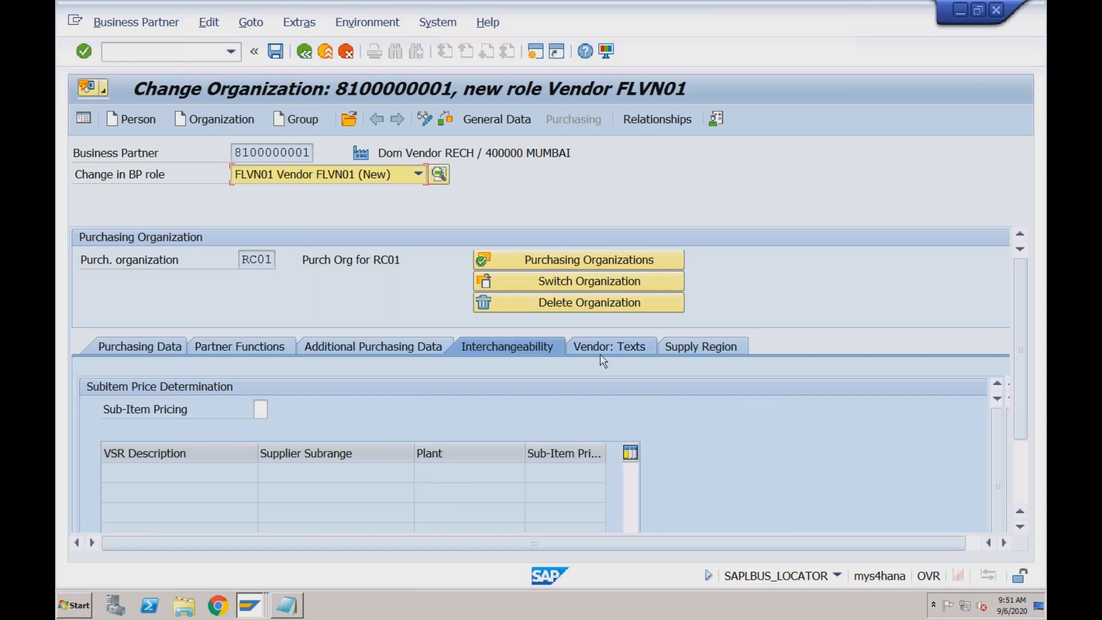
{"action": "left_click", "coordinate": [239, 349]}
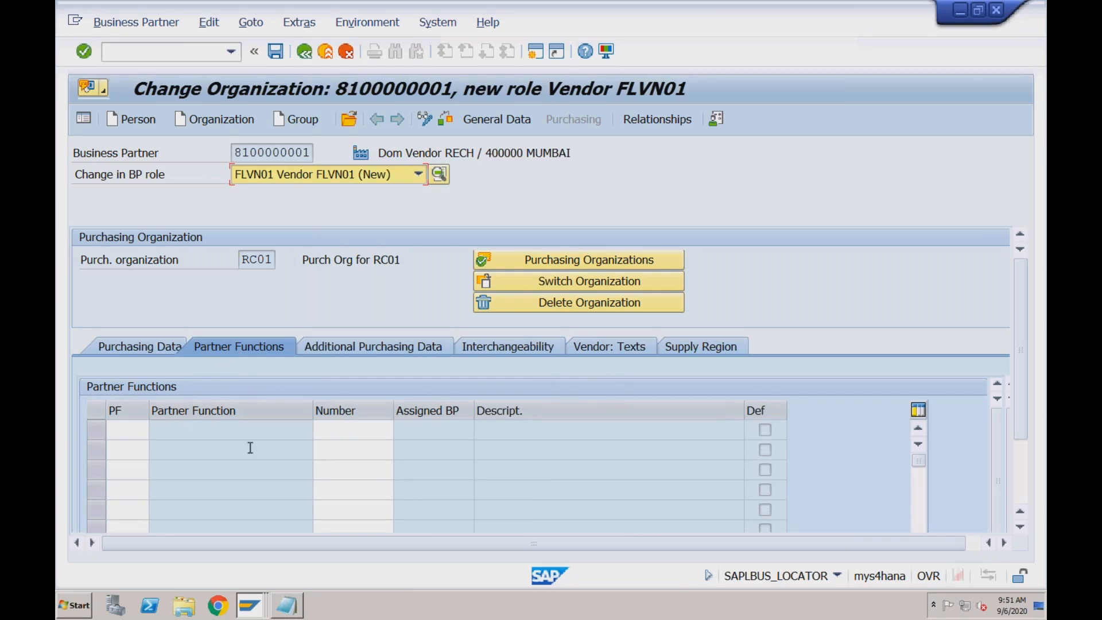
{"action": "left_click", "coordinate": [160, 346]}
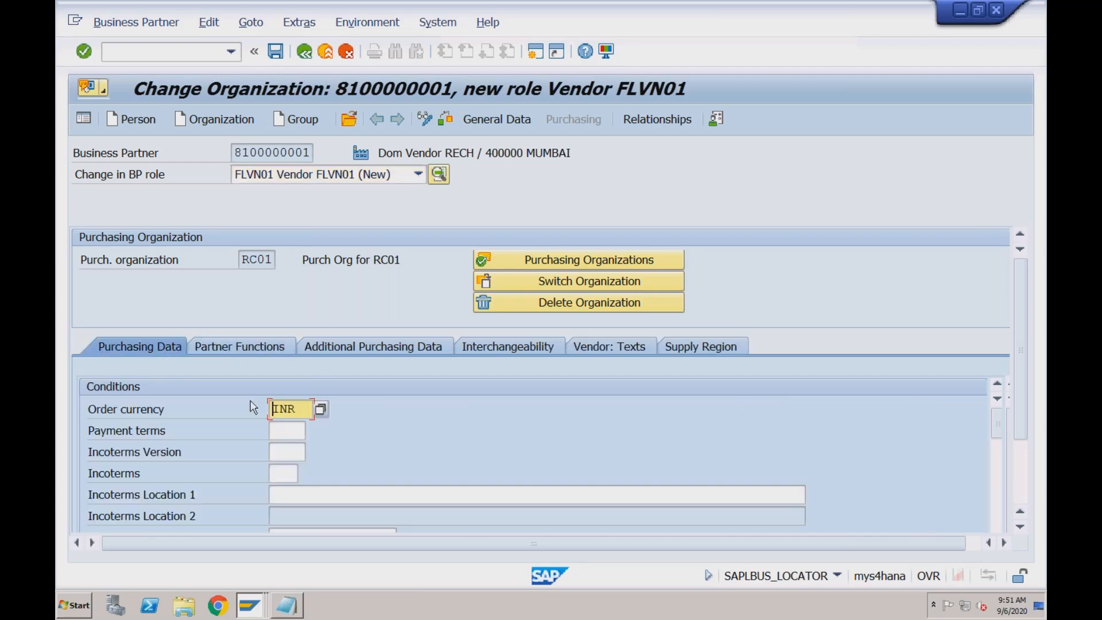
{"action": "left_click", "coordinate": [276, 53]}
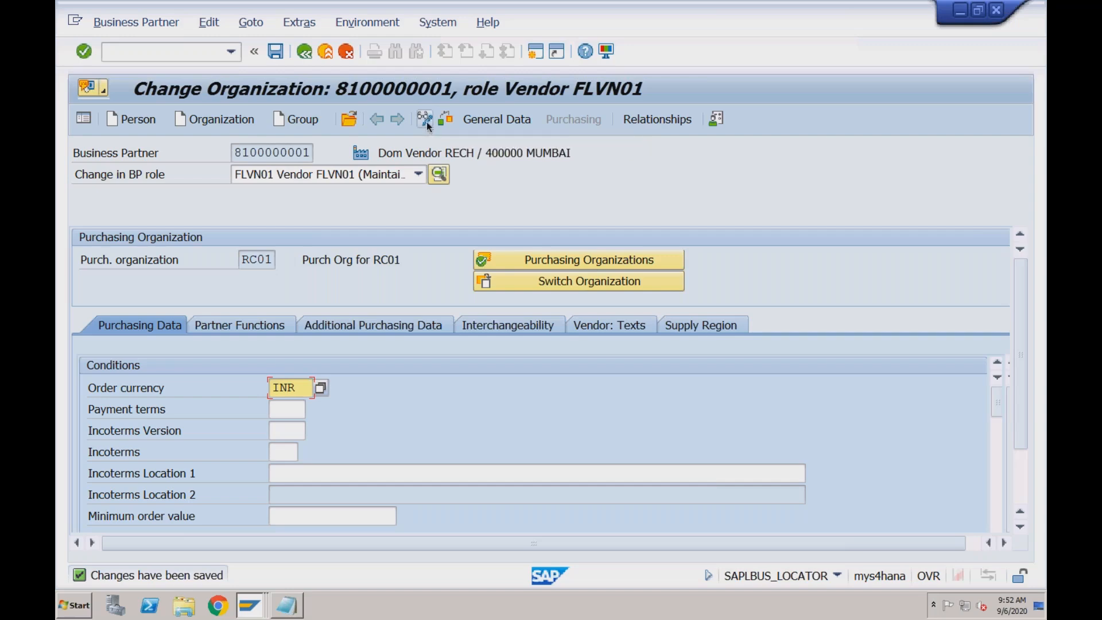
Examine the BP roles assigned to the business partner, checking the FLVN00 and FLVN01 entries
{"action": "left_click", "coordinate": [419, 174]}
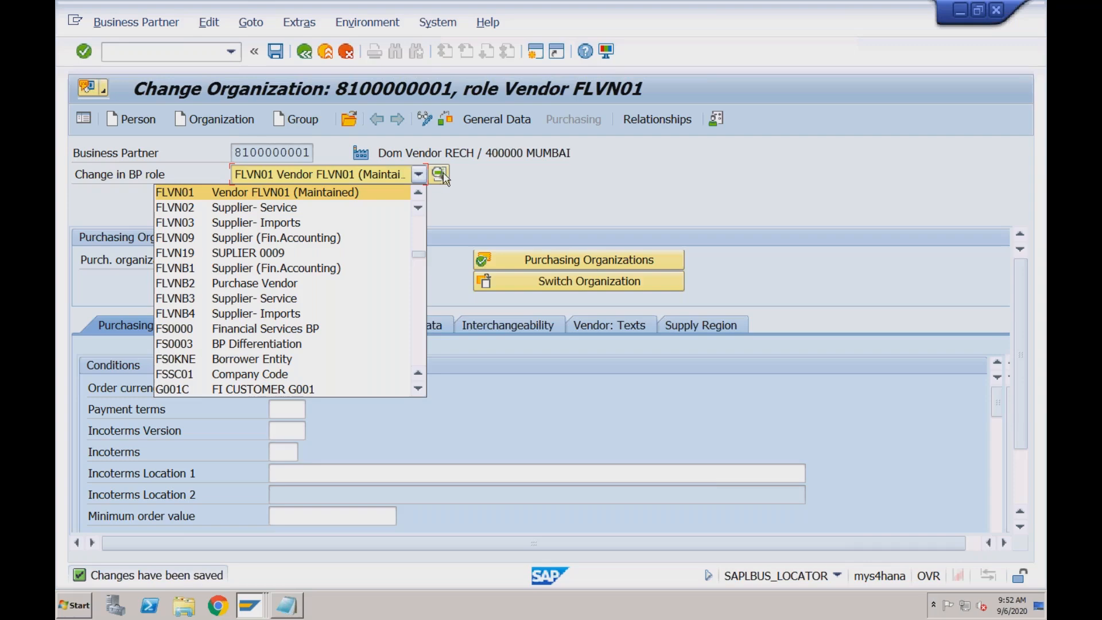
{"action": "left_click", "coordinate": [460, 177]}
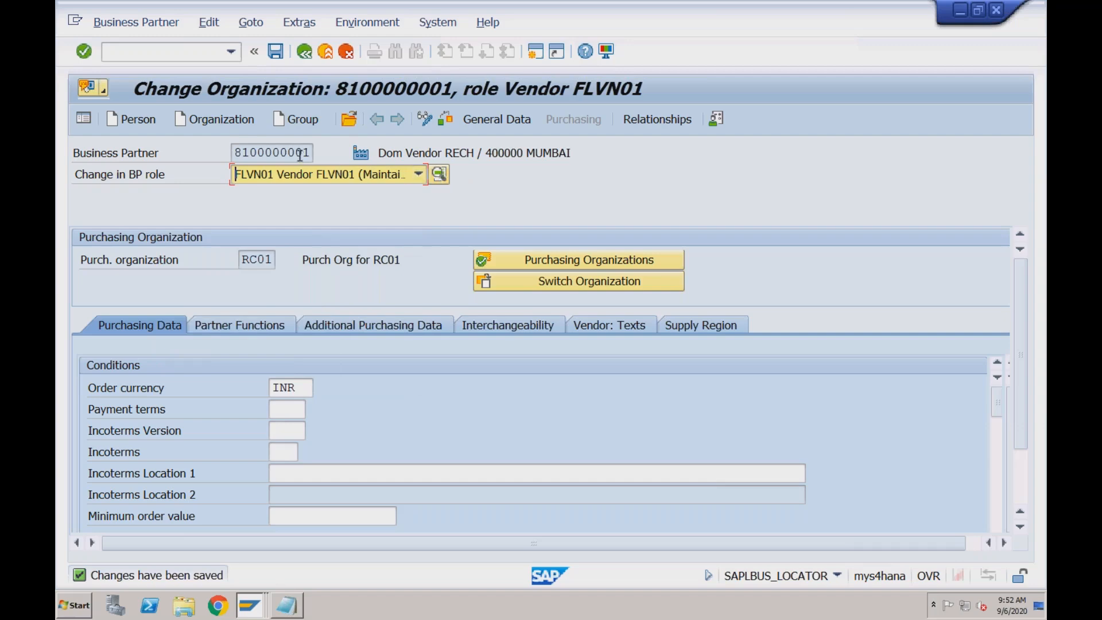
{"action": "left_click", "coordinate": [440, 178]}
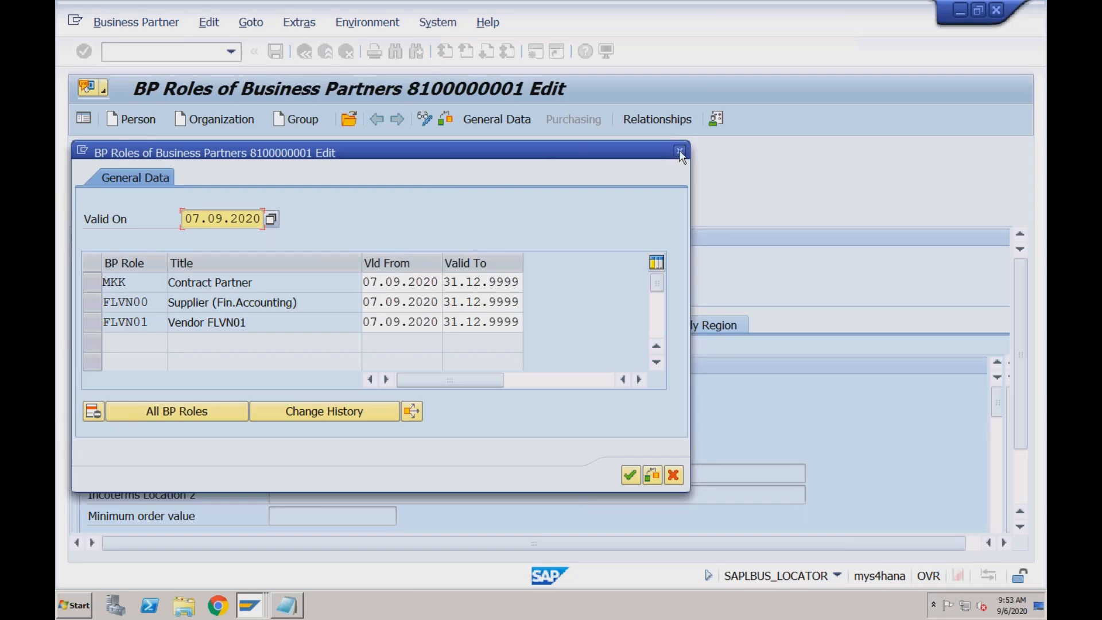
{"action": "left_click", "coordinate": [680, 150]}
{"action": "left_click", "coordinate": [441, 174]}
{"action": "left_click", "coordinate": [311, 305]}
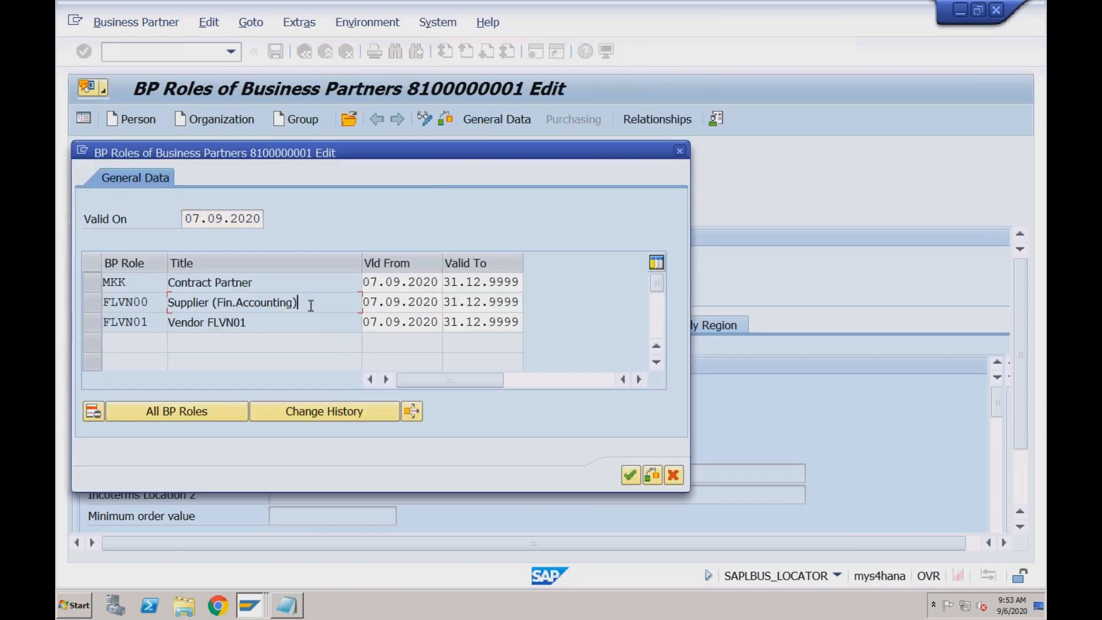
{"action": "left_click", "coordinate": [274, 325]}
{"action": "left_click", "coordinate": [681, 152]}
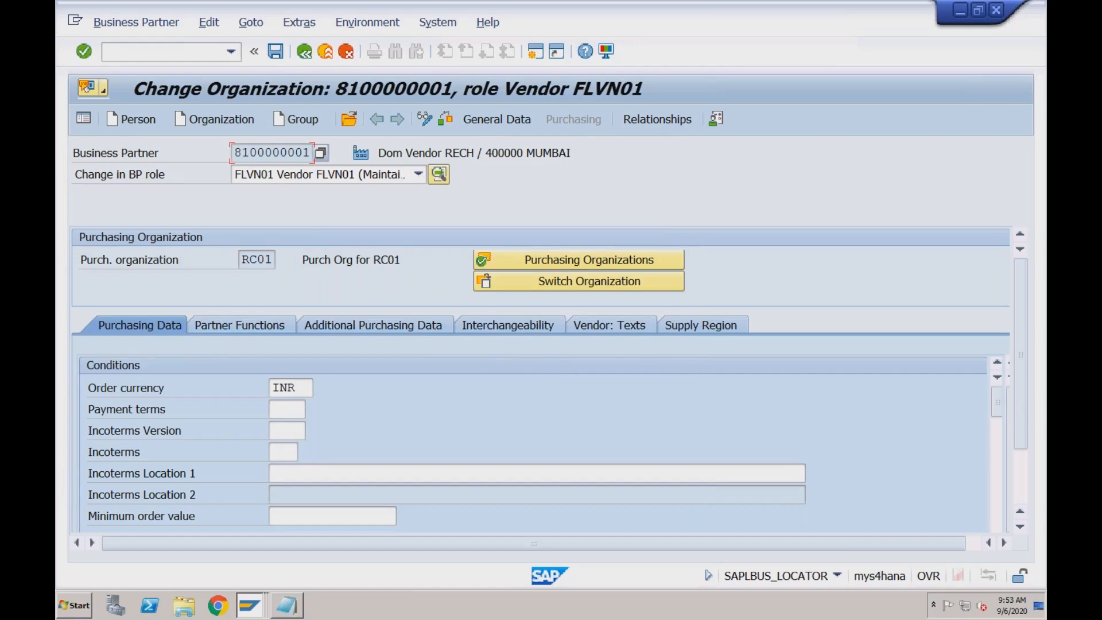
Inspect the MKK Contract Partner entry among the business partner's assigned roles and close the role list
{"action": "left_click", "coordinate": [443, 177]}
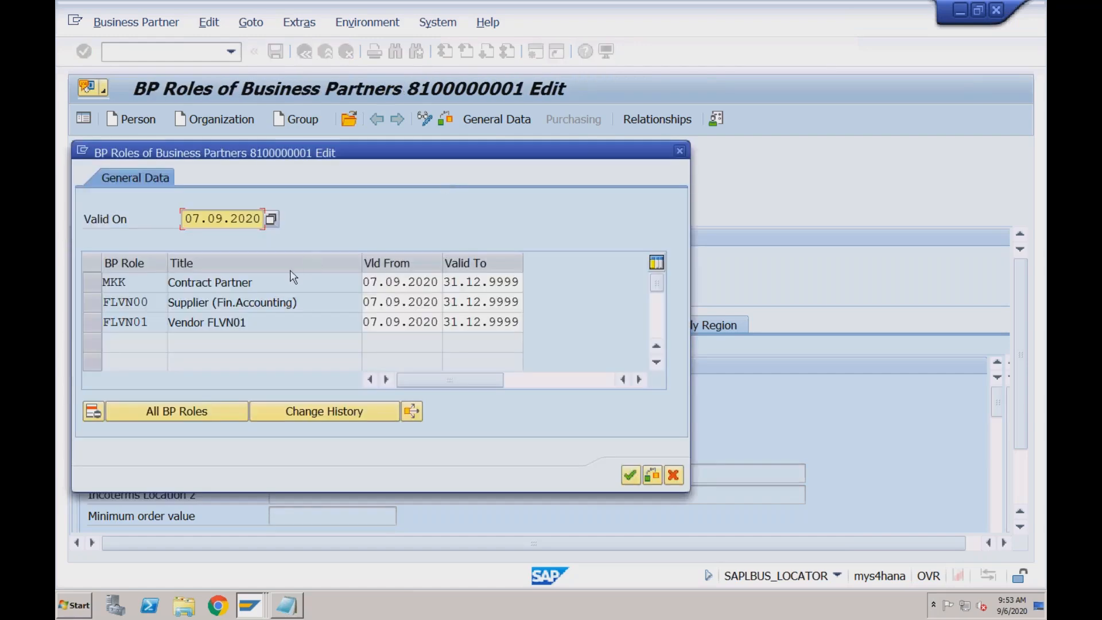
{"action": "left_click", "coordinate": [146, 282]}
{"action": "left_click", "coordinate": [212, 281]}
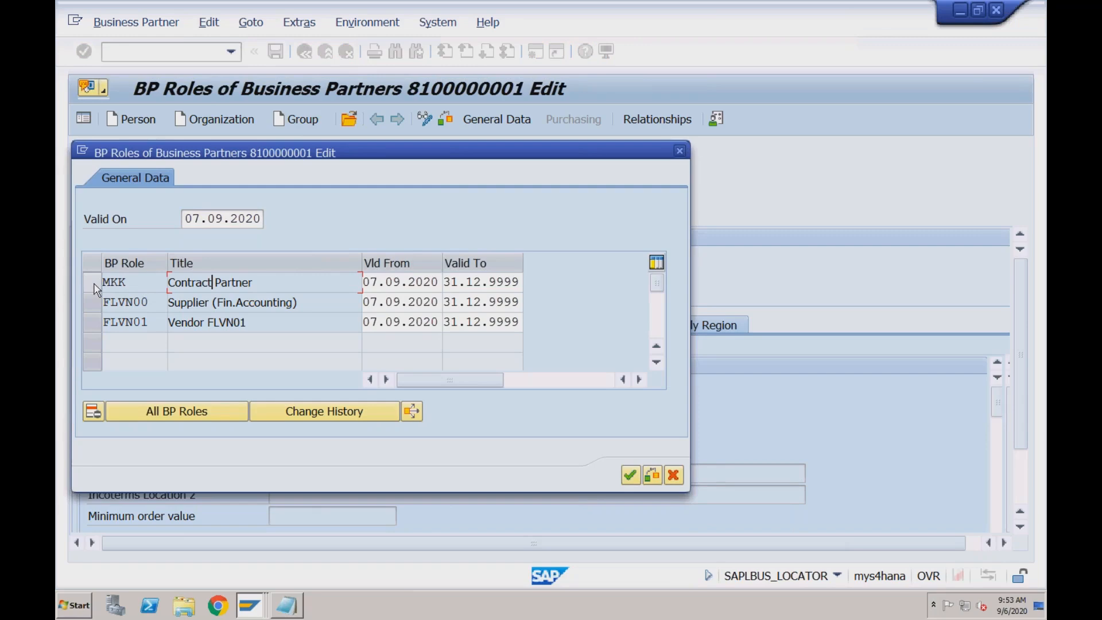
{"action": "left_click", "coordinate": [679, 152]}
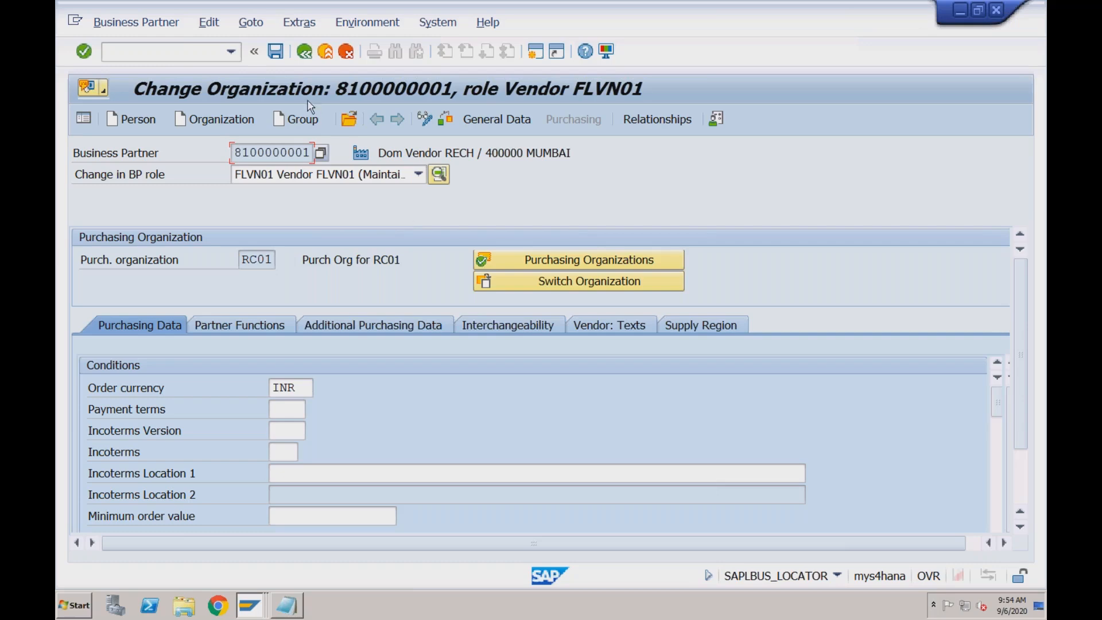
Run transaction /nxd01 and start creating a new organization business partner without saving the open entry
{"action": "left_click", "coordinate": [191, 52]}
{"action": "type", "text": "/nfd01"}
{"action": "key", "text": "BackSpace"}
{"action": "key", "text": "BackSpace"}
{"action": "key", "text": "BackSpace"}
{"action": "key", "text": "BackSpace"}
{"action": "type", "text": "xd01"}
{"action": "key", "text": "Return"}
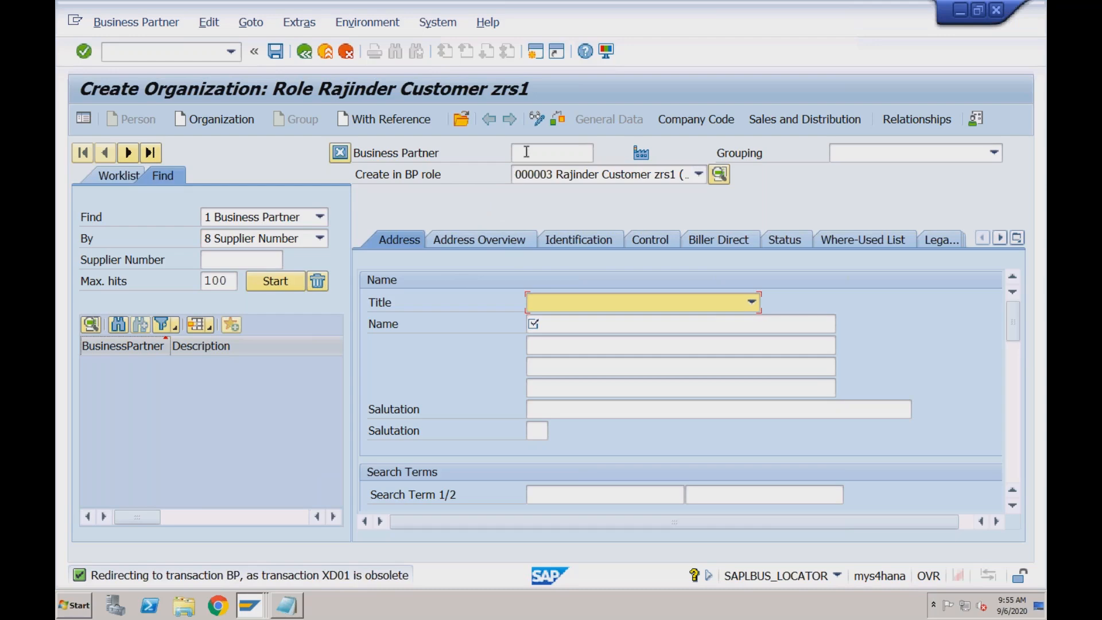
{"action": "left_click", "coordinate": [227, 119]}
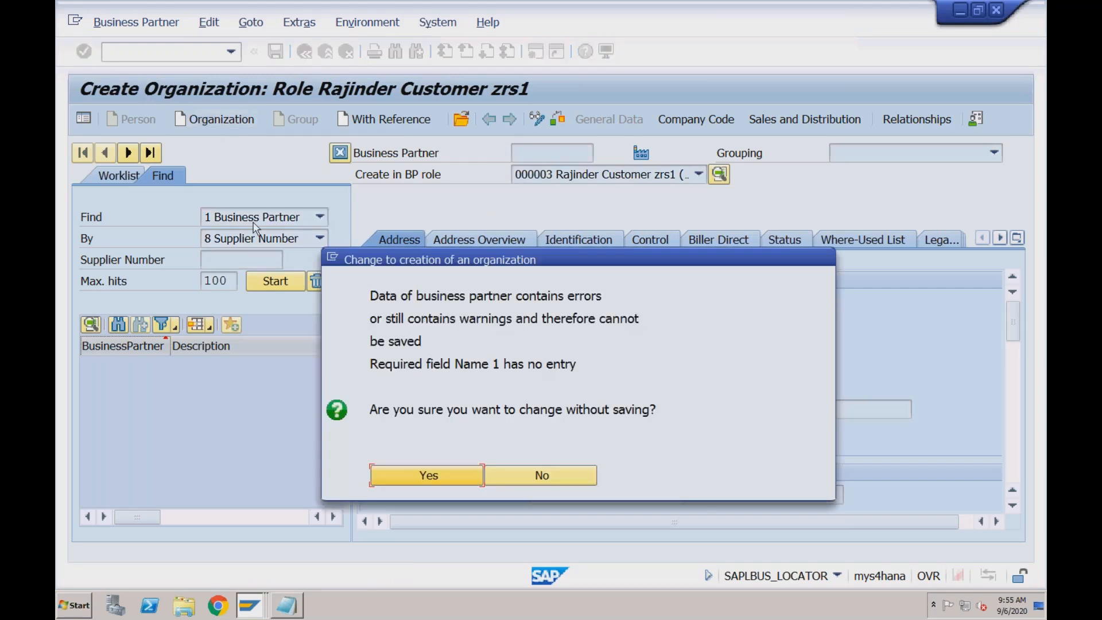
{"action": "left_click", "coordinate": [392, 477]}
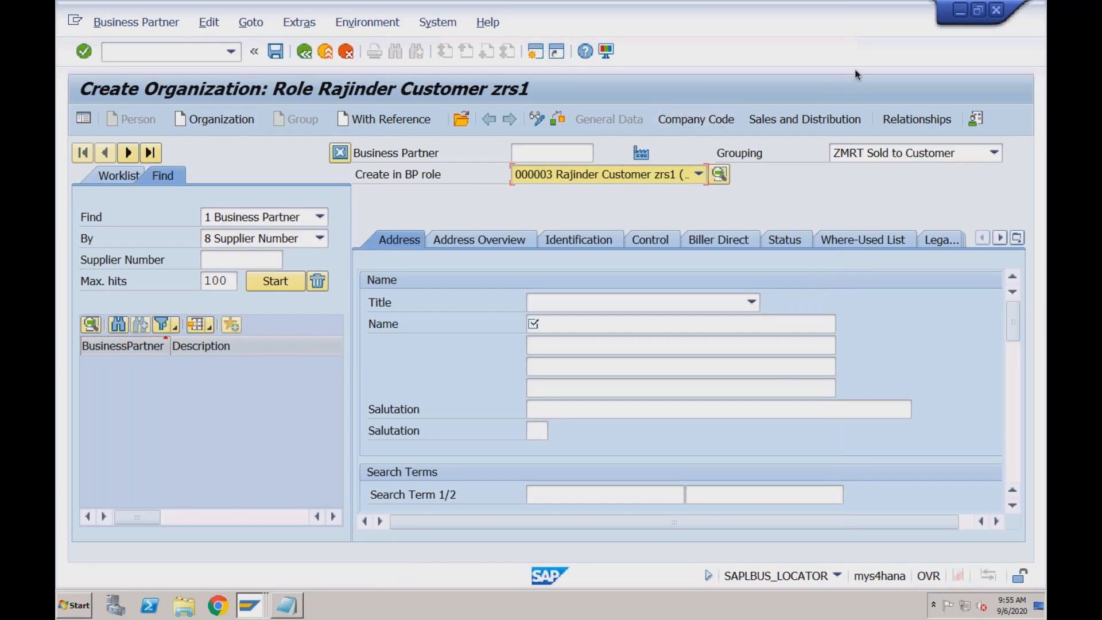
Examine the available business partner groupings, looking for the RECH entries, and close the list without changing the selection
{"action": "left_click", "coordinate": [995, 153]}
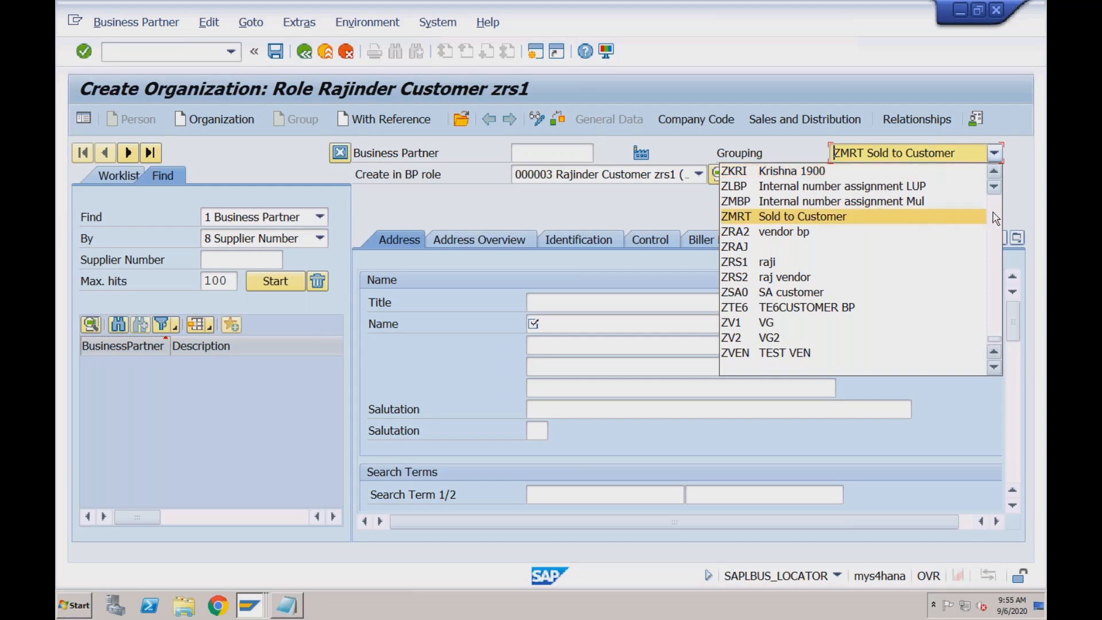
{"action": "scroll", "coordinate": [999, 219], "scroll_direction": "up", "scroll_amount": 12}
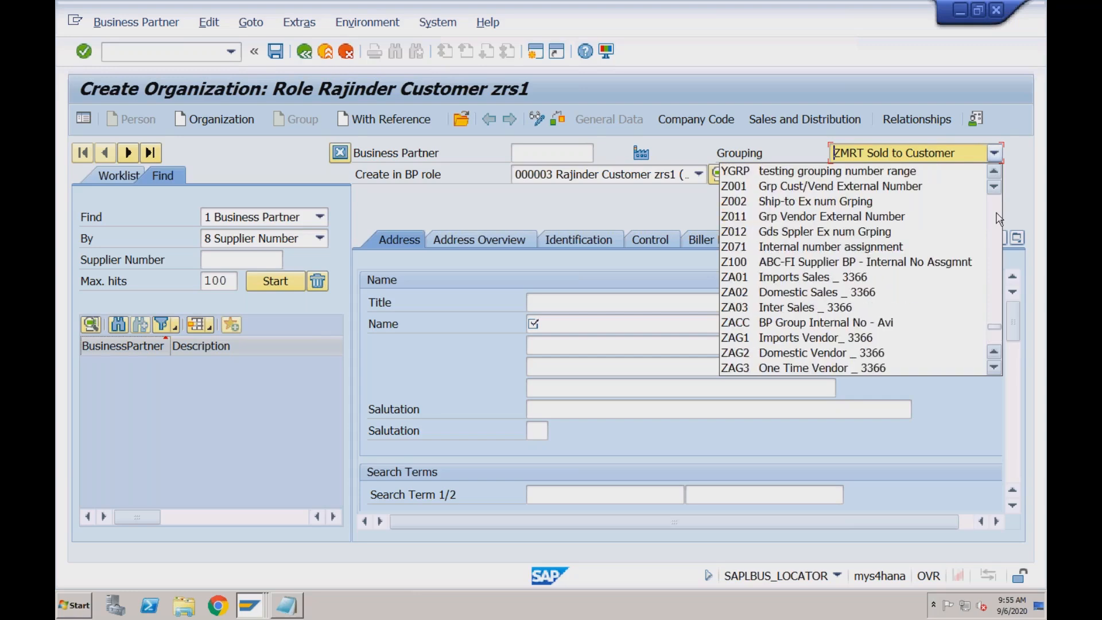
{"action": "scroll", "coordinate": [999, 219], "scroll_direction": "up", "scroll_amount": 5}
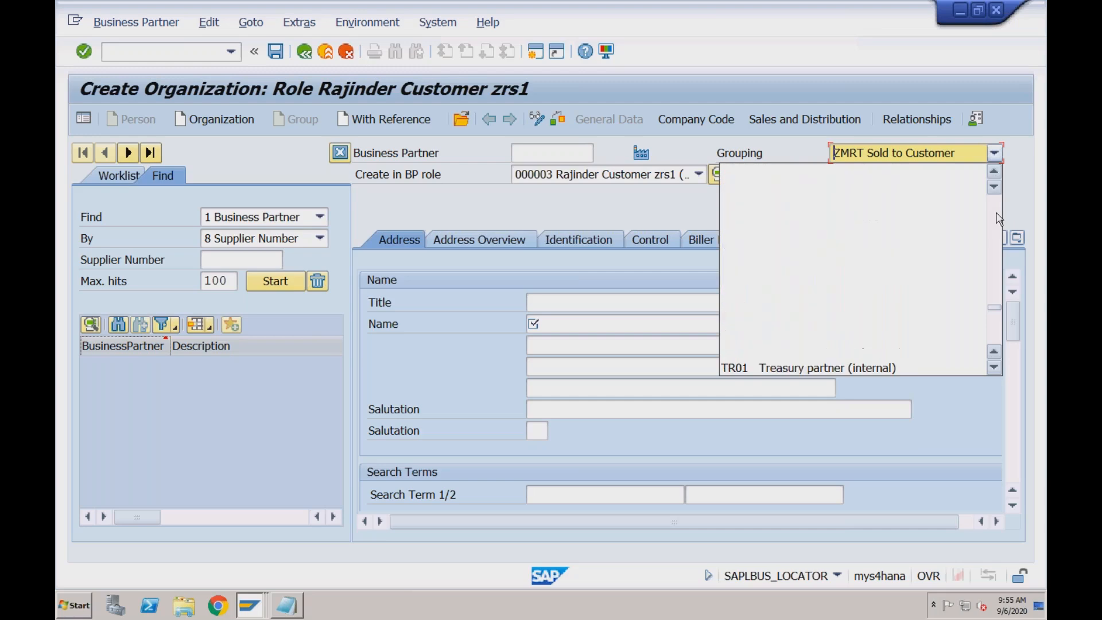
{"action": "scroll", "coordinate": [999, 219], "scroll_direction": "up", "scroll_amount": 8}
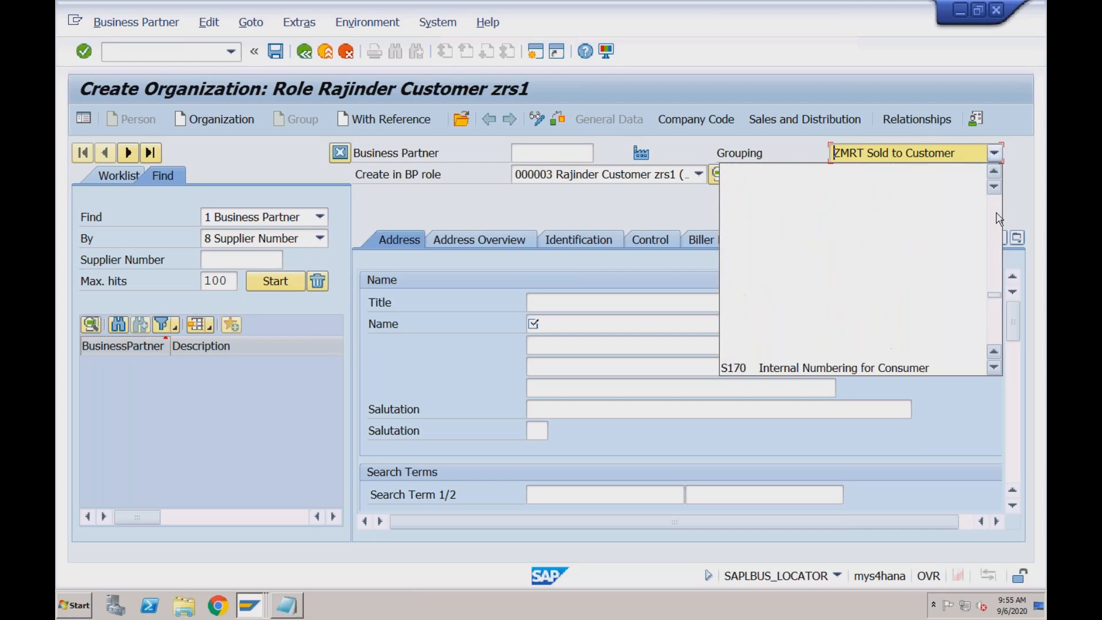
{"action": "scroll", "coordinate": [999, 219], "scroll_direction": "up", "scroll_amount": 4}
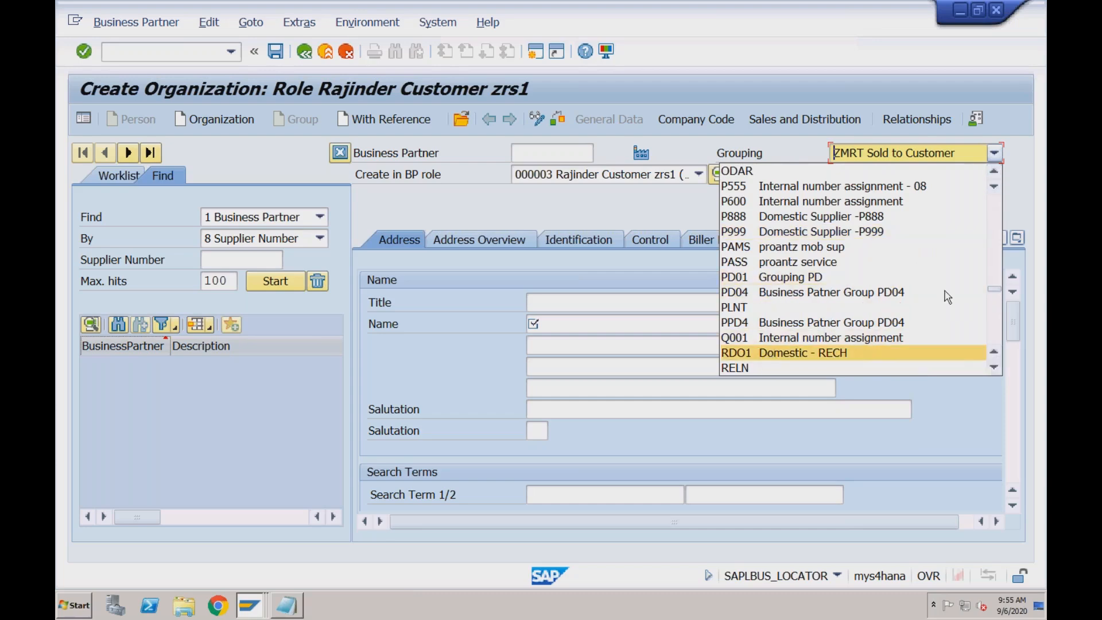
{"action": "scroll", "coordinate": [999, 293], "scroll_direction": "down", "scroll_amount": 4}
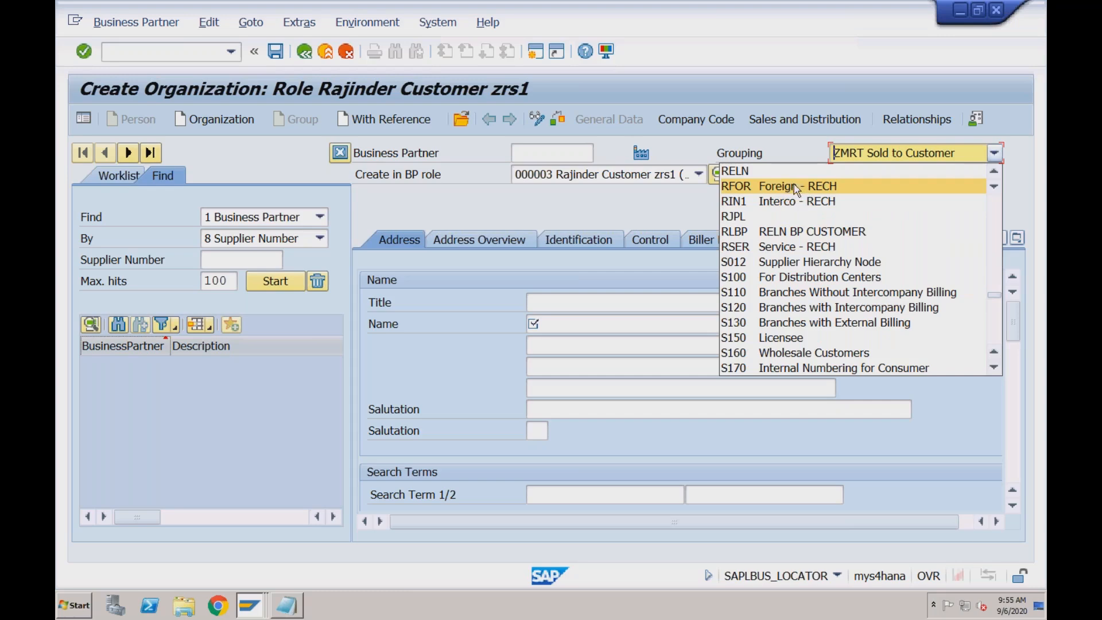
{"action": "left_click", "coordinate": [768, 145]}
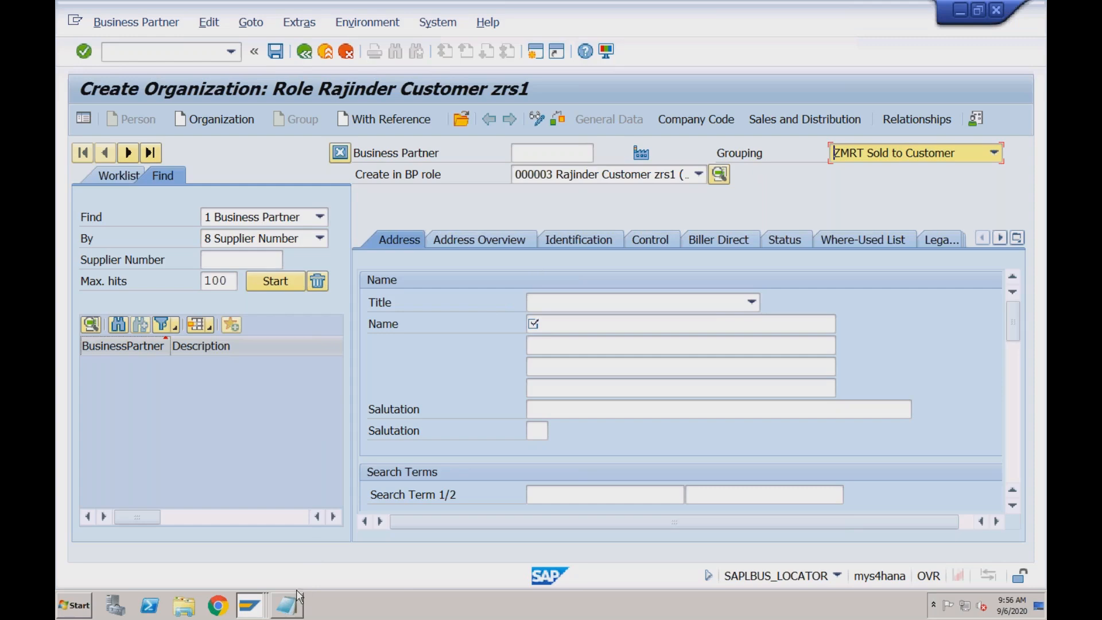
Switch to the Notepad notes and add the line "1. Create Customer Account Groups" a few lines below the FLVN01 entry
{"action": "mouse_move", "coordinate": [293, 609]}
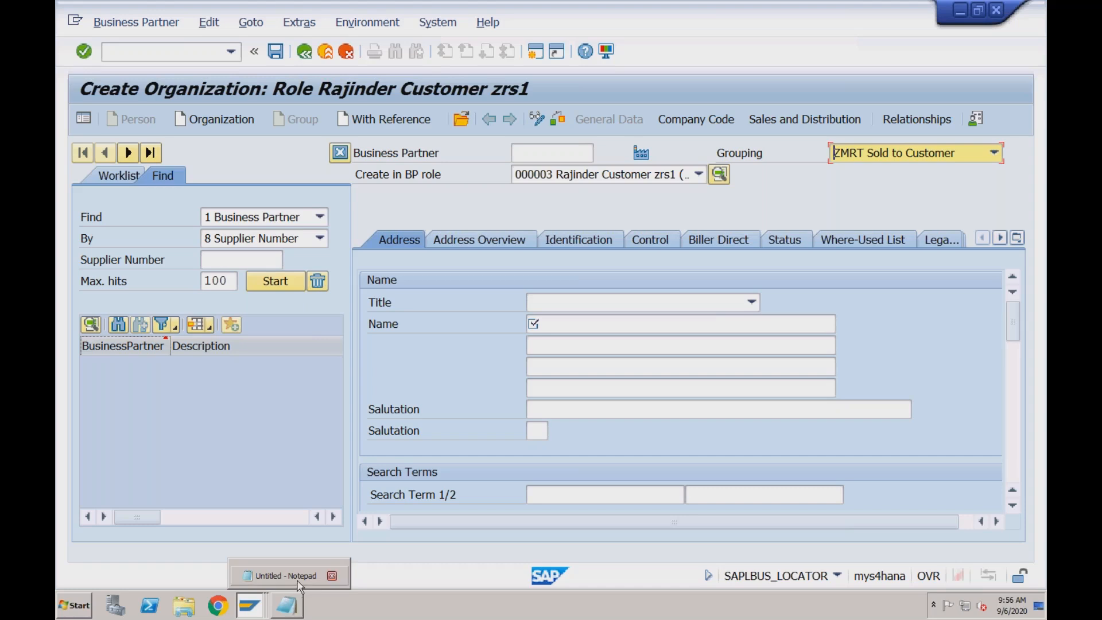
{"action": "left_click", "coordinate": [298, 585]}
{"action": "left_click", "coordinate": [334, 111]}
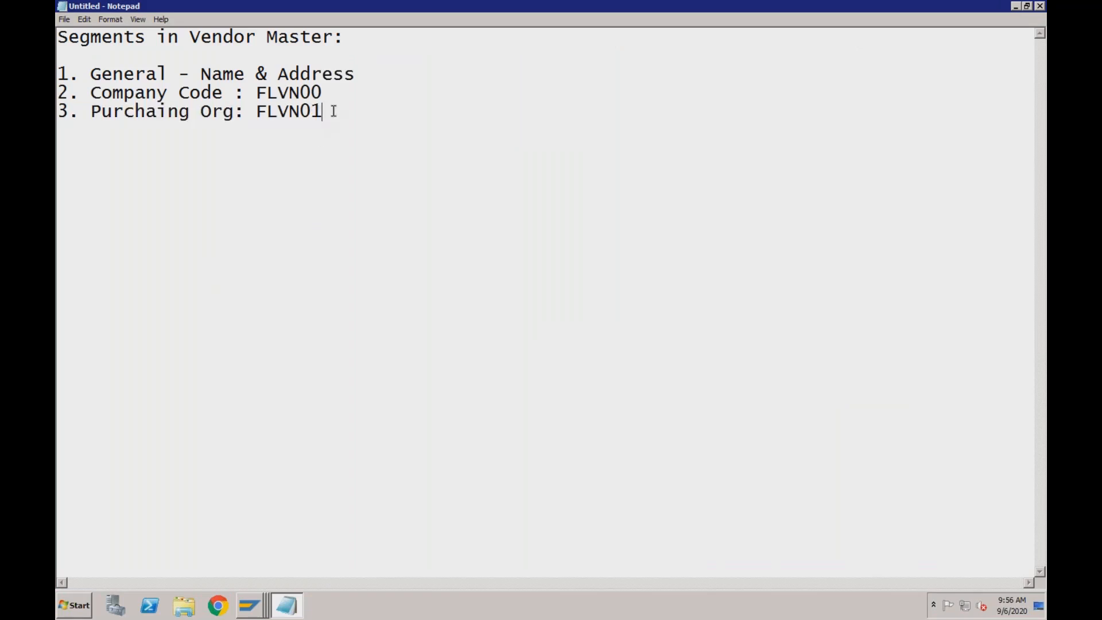
{"action": "key", "text": "Return"}
{"action": "key", "text": "Return"}
{"action": "key", "text": "Return"}
{"action": "key", "text": "Return"}
{"action": "type", "text": "1. Create Cust"}
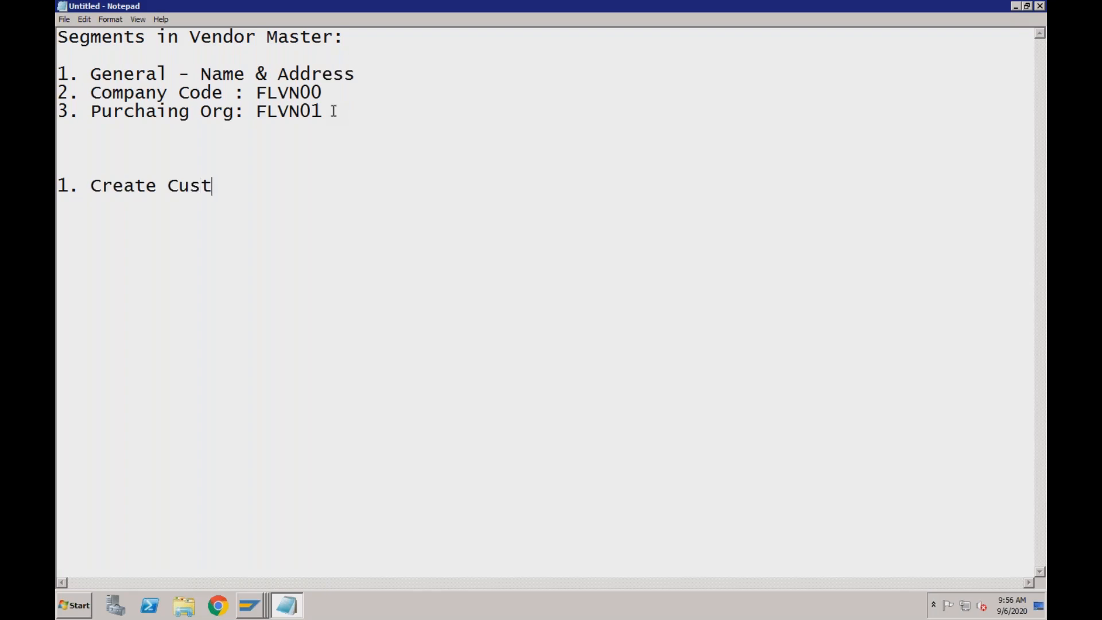
{"action": "type", "text": "omer Accou"}
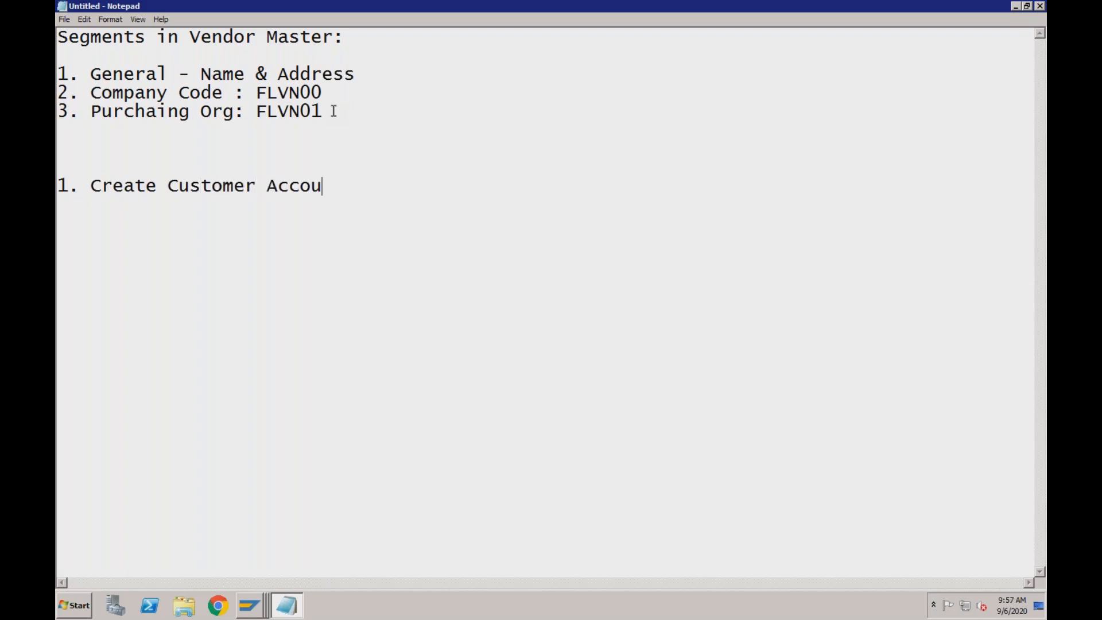
{"action": "type", "text": "nt Groups"}
{"action": "key", "text": "Return"}
Add the second customer line "2. Create Number Ranges for Customer" to the notes
{"action": "type", "text": "2. "}
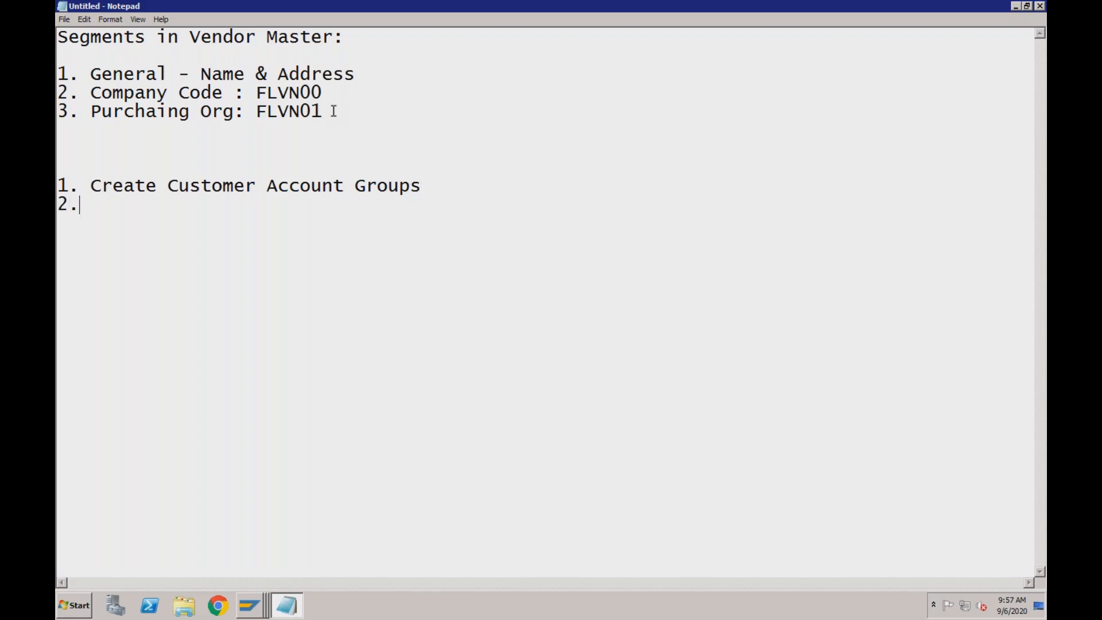
{"action": "type", "text": "Create Number R"}
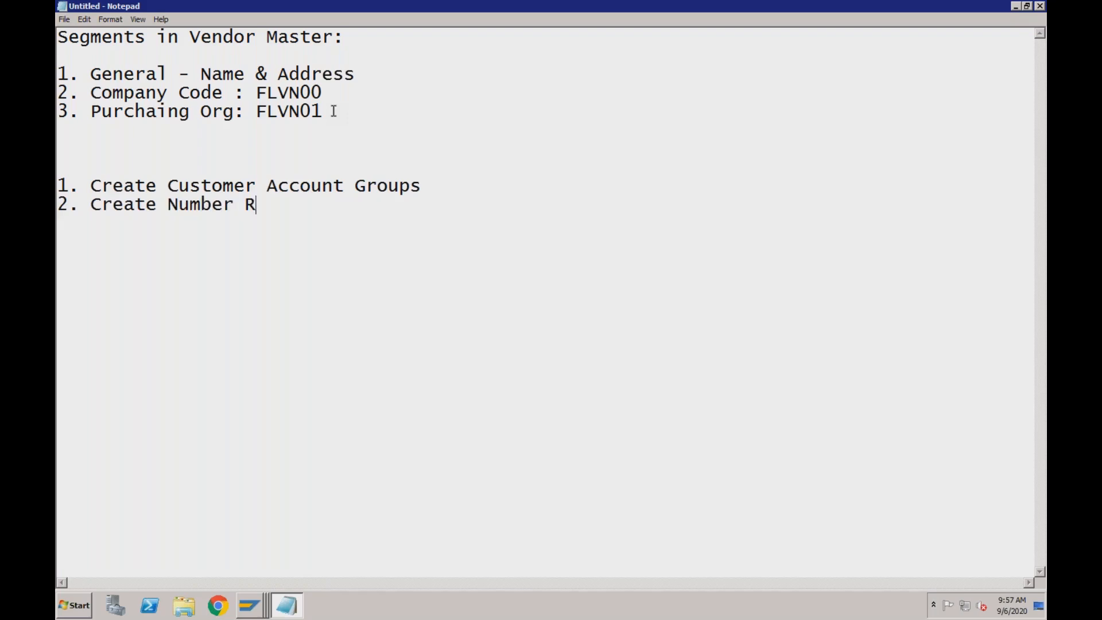
{"action": "type", "text": "anges for "}
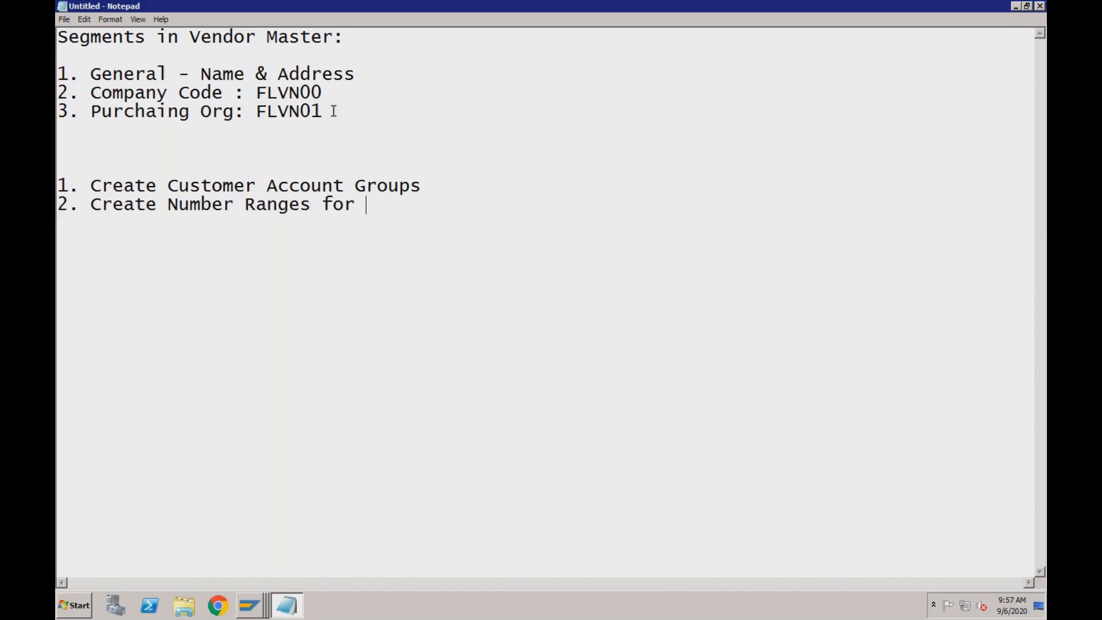
{"action": "type", "text": "Customer"}
{"action": "key", "text": "Return"}
Add the third customer line "3. Assign to Customer Account Group" to the notes
{"action": "type", "text": "3. Assi"}
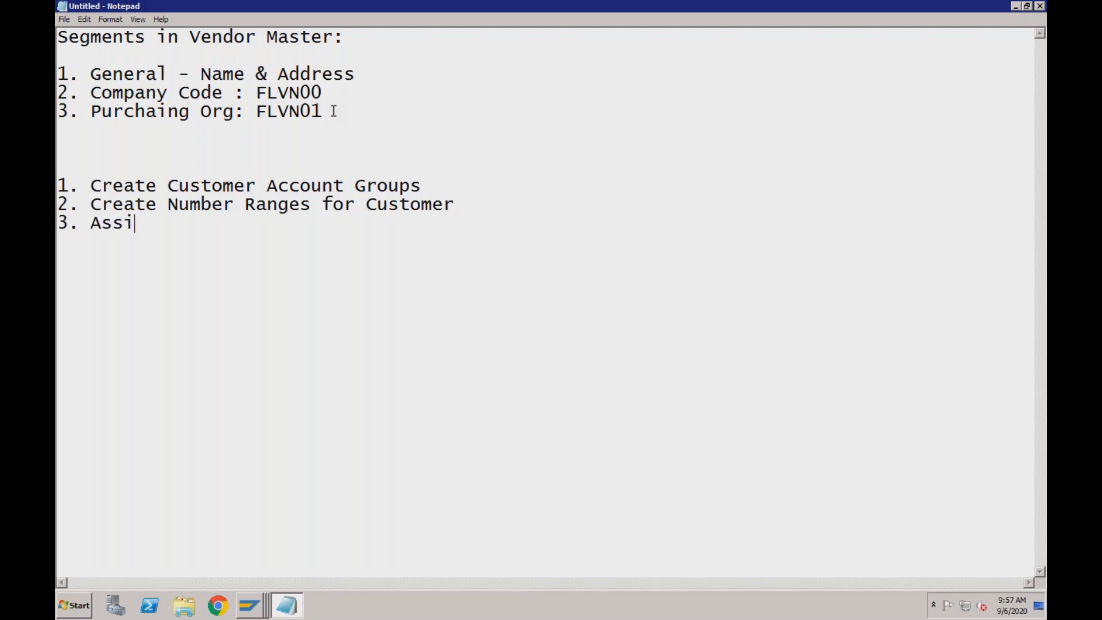
{"action": "type", "text": "gn to Customer Ac"}
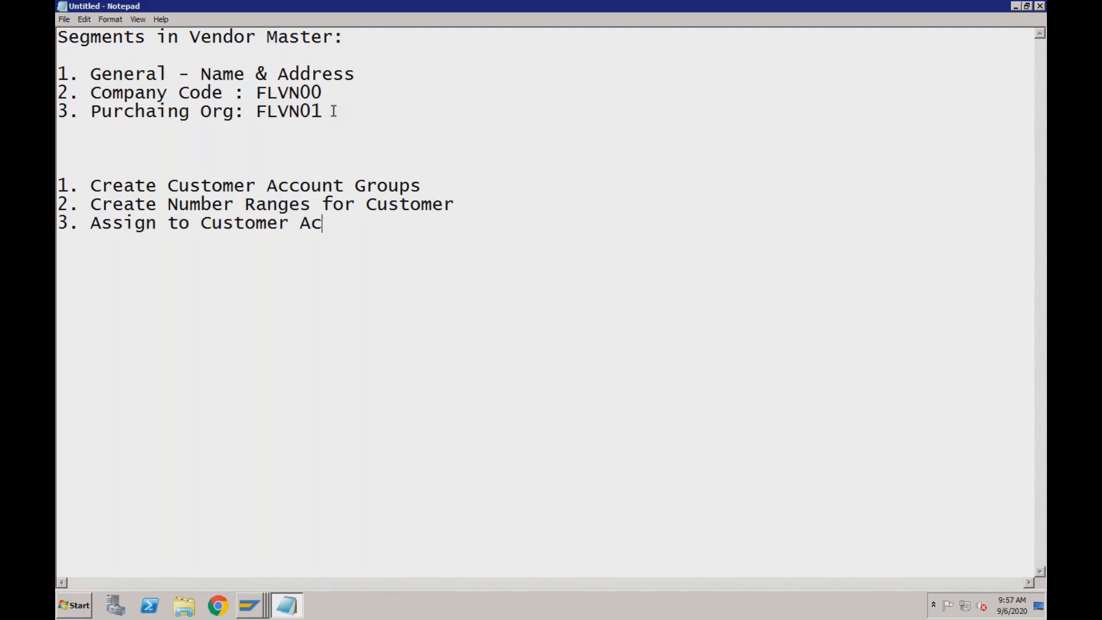
{"action": "type", "text": "count Group"}
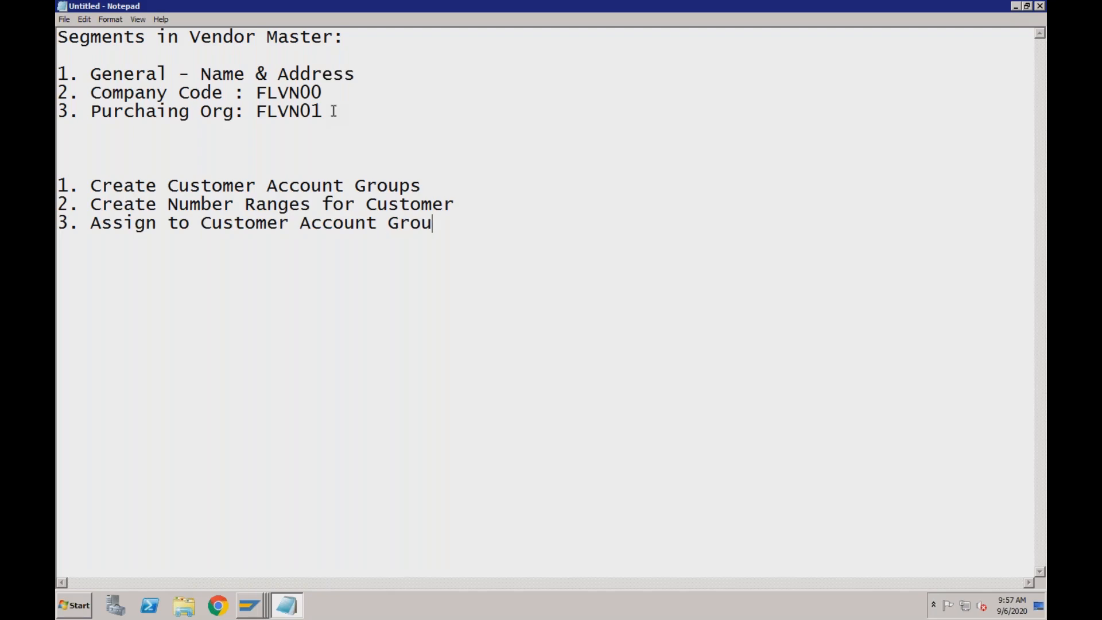
Insert the heading "Customer:" on its own line above the three new customer items
{"action": "left_click", "coordinate": [59, 185]}
{"action": "type", "text": "Custoer"}
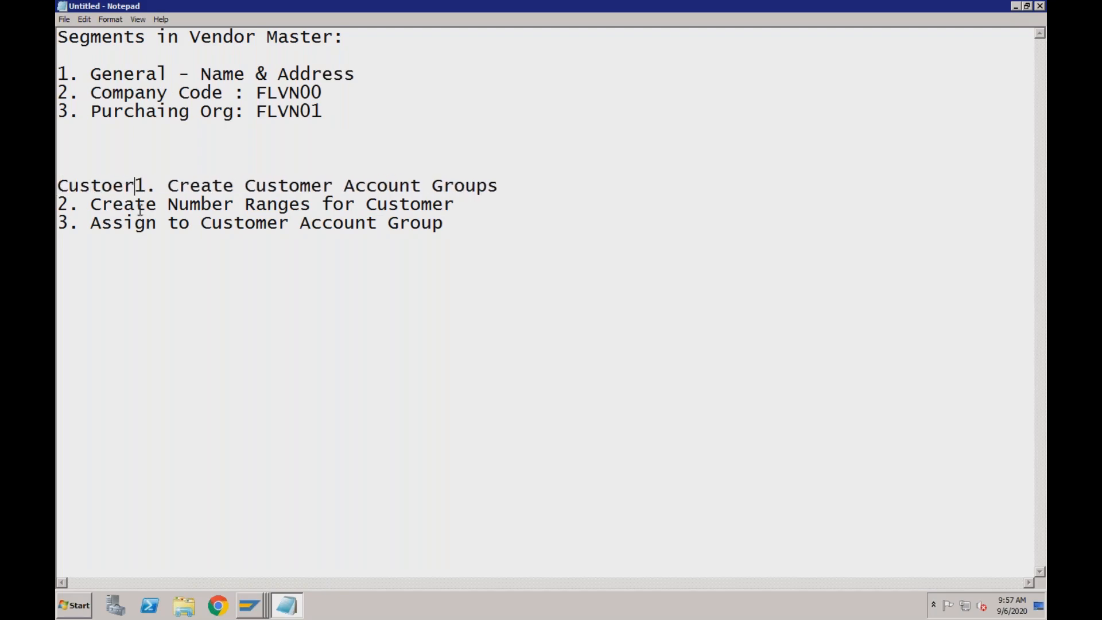
{"action": "key", "text": "BackSpace"}
{"action": "key", "text": "BackSpace"}
{"action": "type", "text": "mer:"}
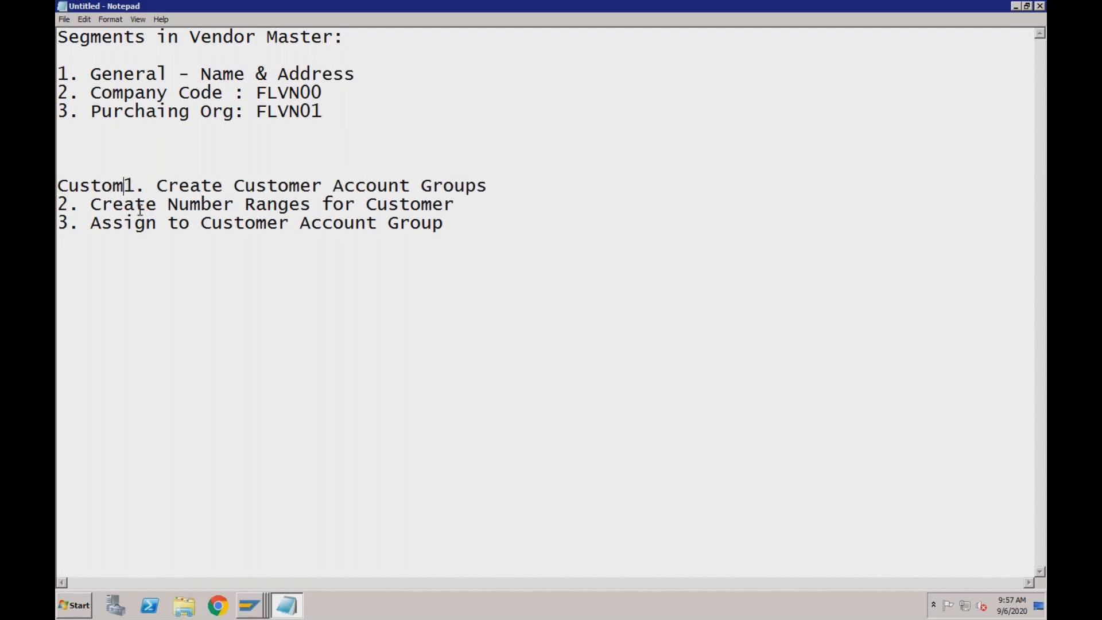
{"action": "key", "text": "Return"}
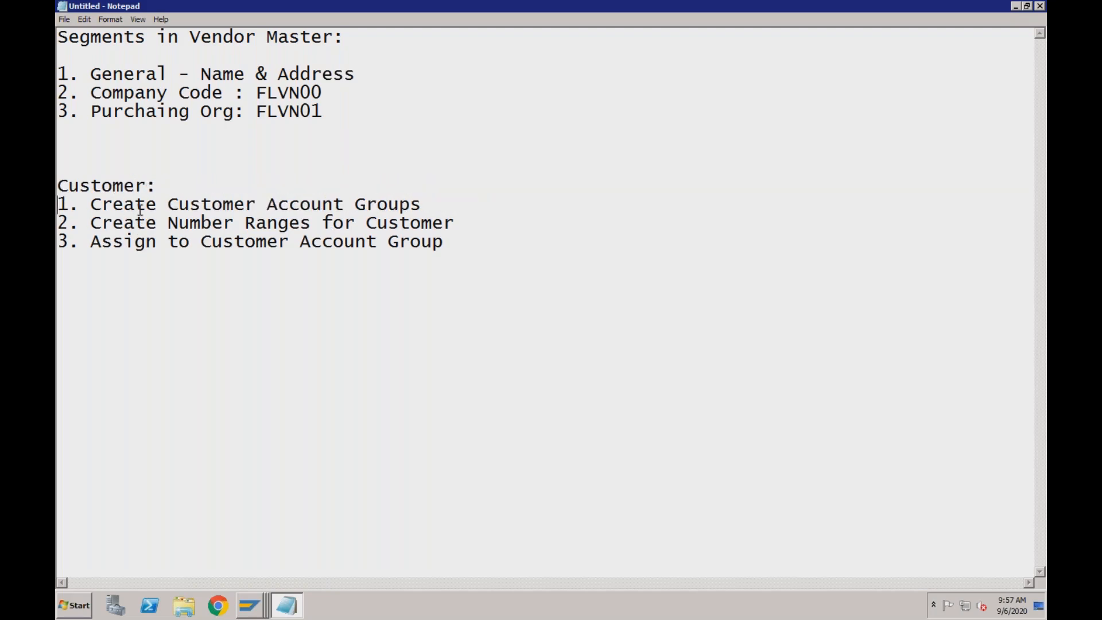
Below the customer list, add the heading "BP:" with the item "1. Create the BP Number Range"
{"action": "key", "text": "Return"}
{"action": "type", "text": "BP:"}
{"action": "key", "text": "Return"}
{"action": "type", "text": "1. Create the BP "}
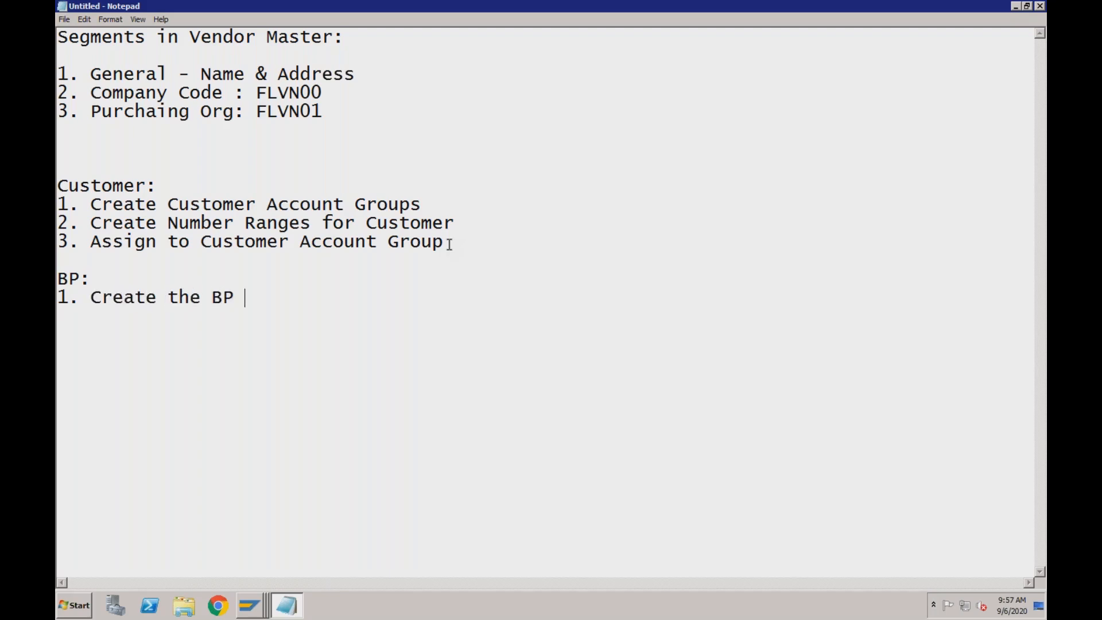
{"action": "type", "text": "Number Range"}
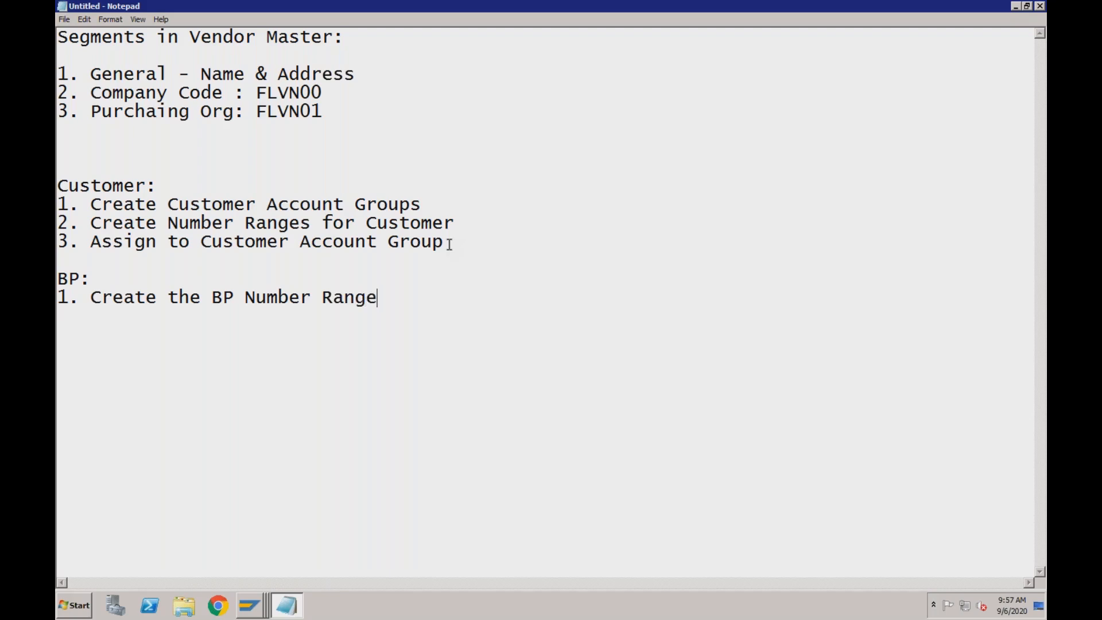
Add the second BP item "2. Create BP Groupings & Assign Number Range" to the notes
{"action": "key", "text": "Return"}
{"action": "type", "text": "2. Create BP G"}
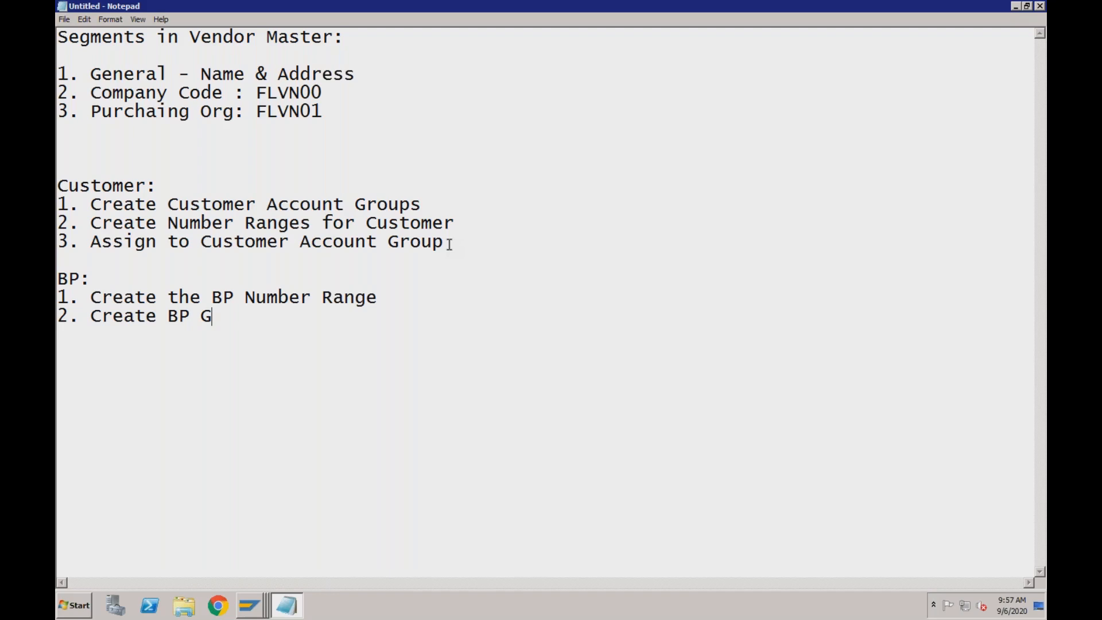
{"action": "type", "text": "rouping"}
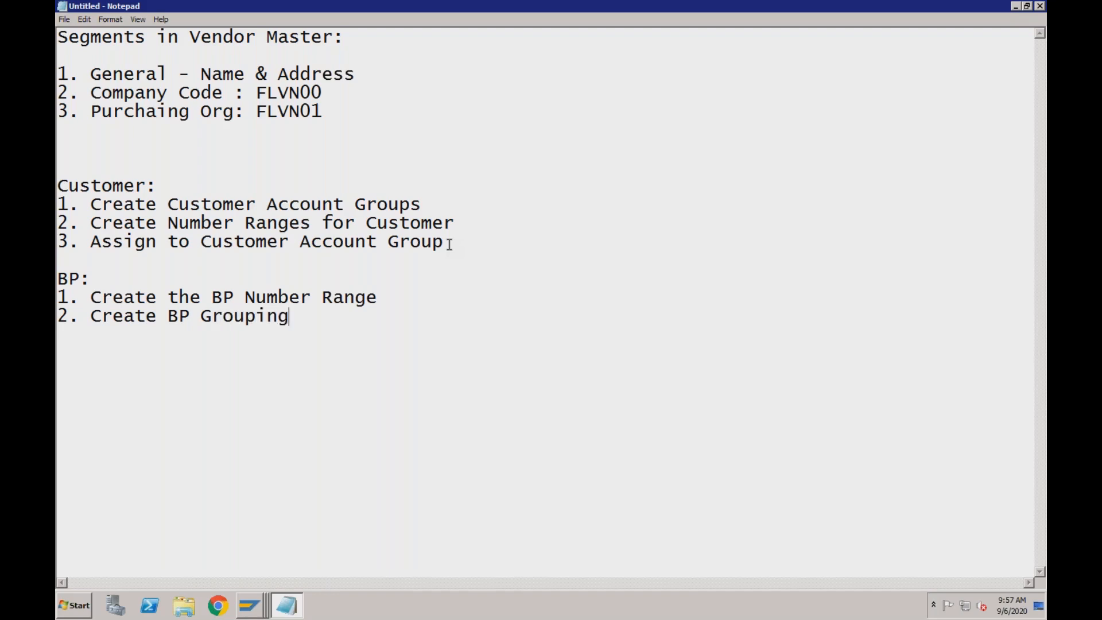
{"action": "type", "text": "s & Assign "}
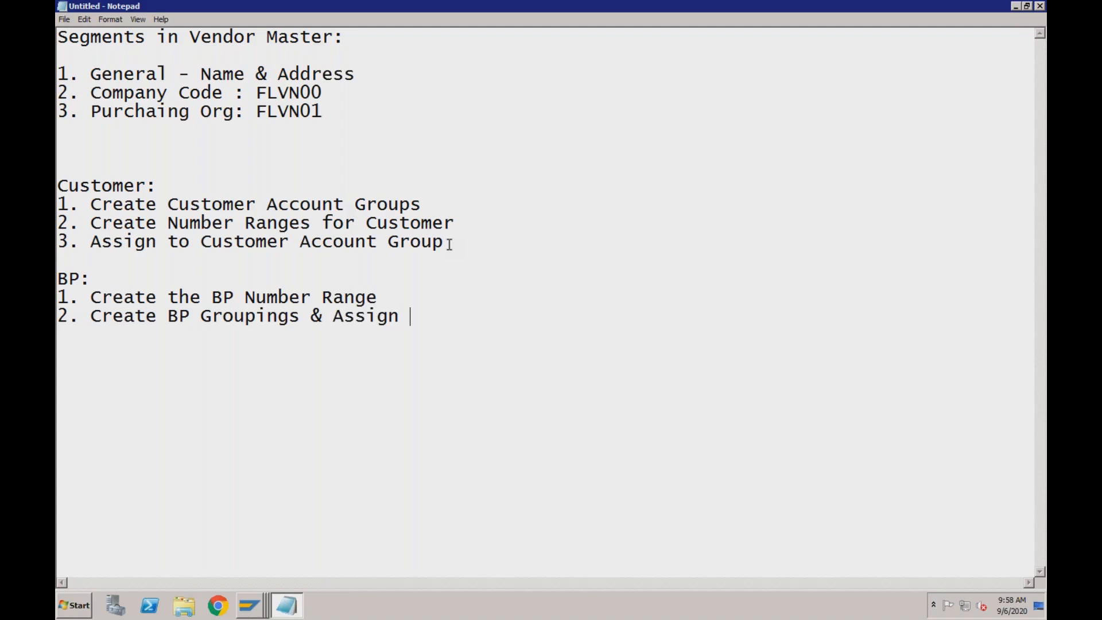
{"action": "type", "text": "Number Range"}
Add the heading "BP-Customer (CVI)" below the BP list, separated by blank lines
{"action": "key", "text": "Return"}
{"action": "key", "text": "Return"}
{"action": "key", "text": "Return"}
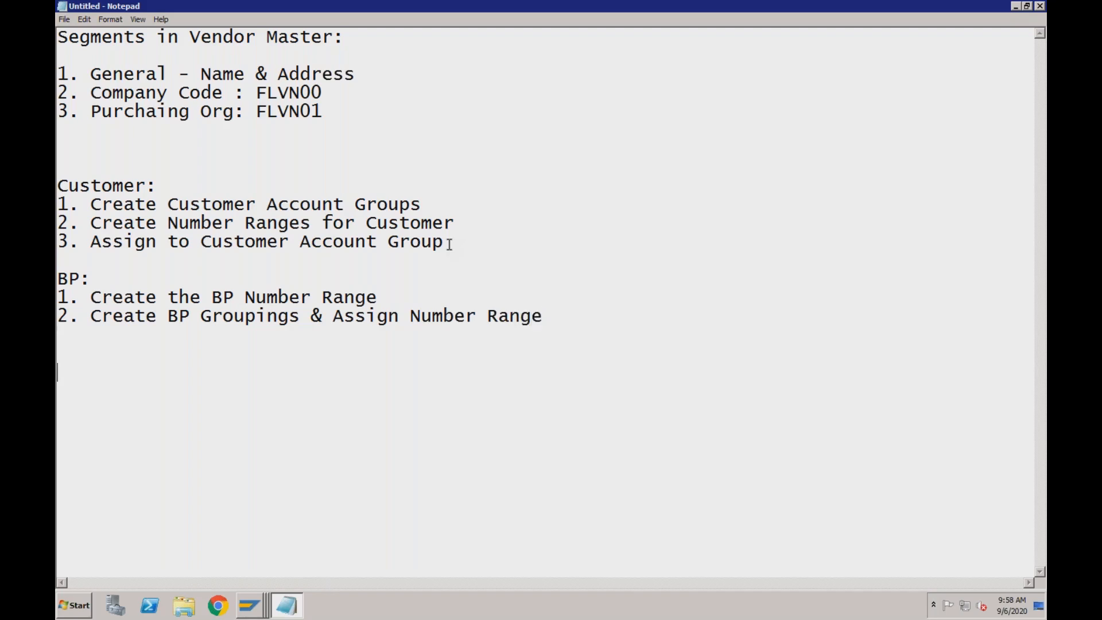
{"action": "type", "text": "BP-Custo"}
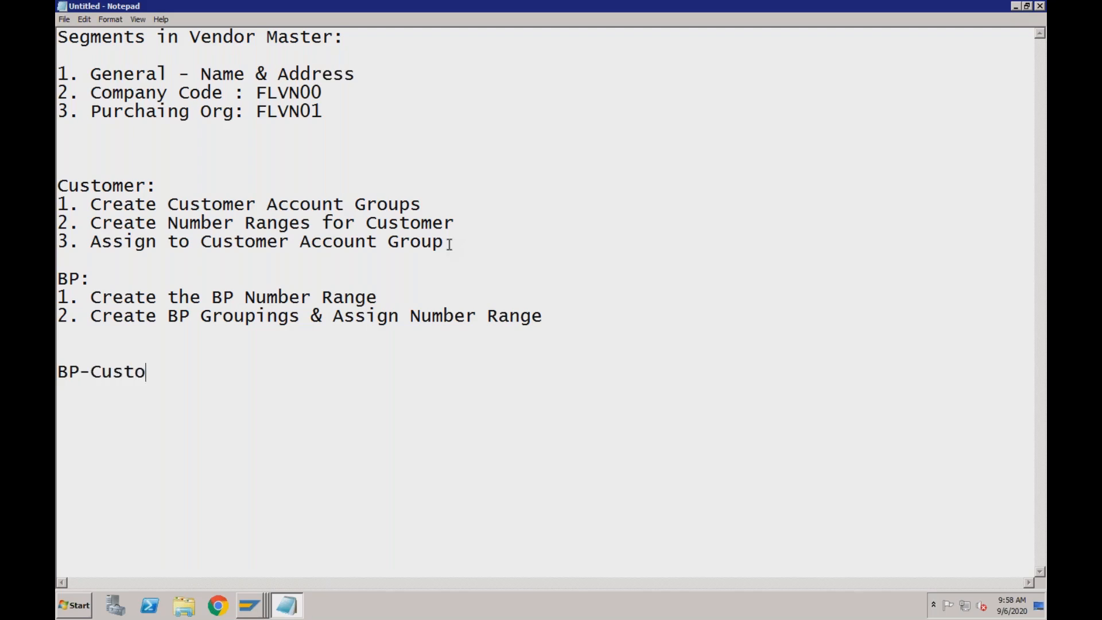
{"action": "type", "text": "mer (CVI)"}
{"action": "key", "text": "Return"}
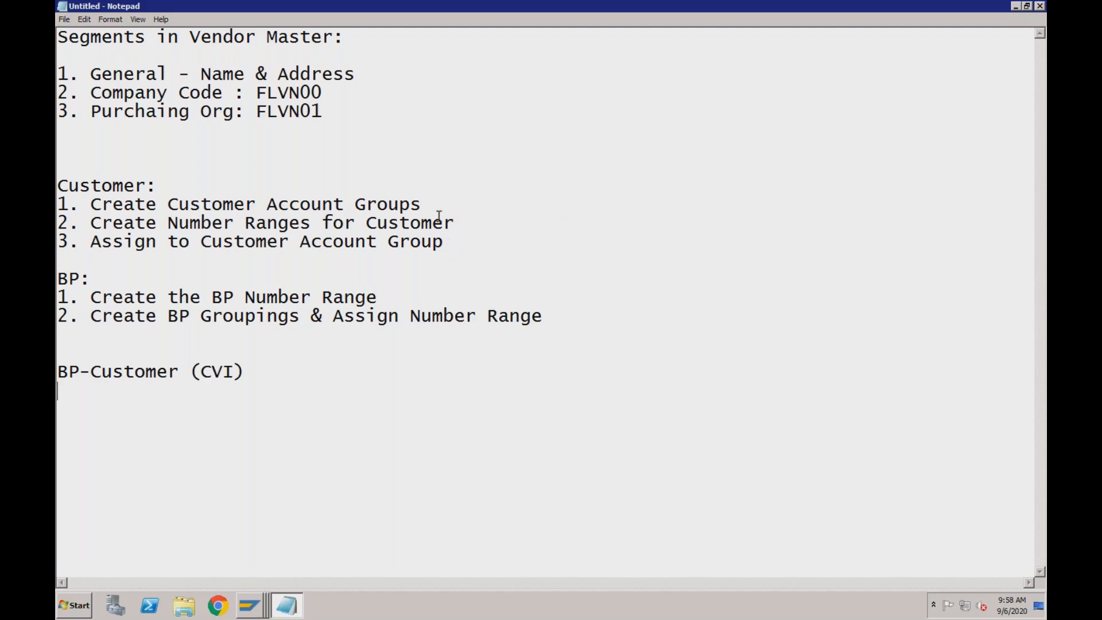
Switch to the SAP session showing the vendor number range intervals and return to the IMG structure
{"action": "left_click", "coordinate": [421, 204]}
{"action": "left_click", "coordinate": [250, 605]}
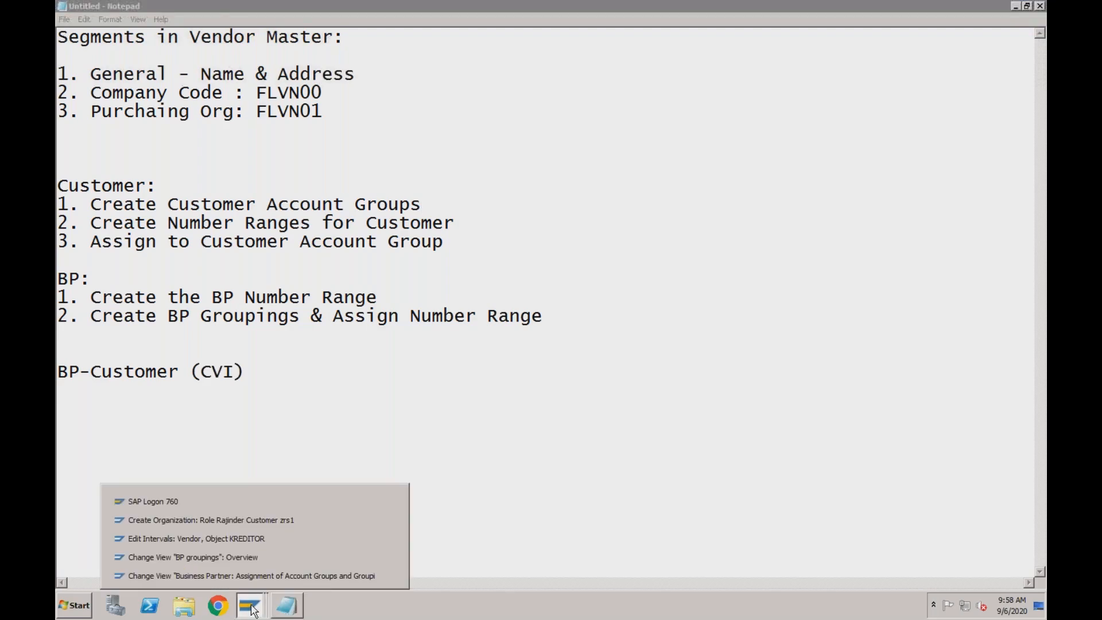
{"action": "left_click", "coordinate": [255, 543]}
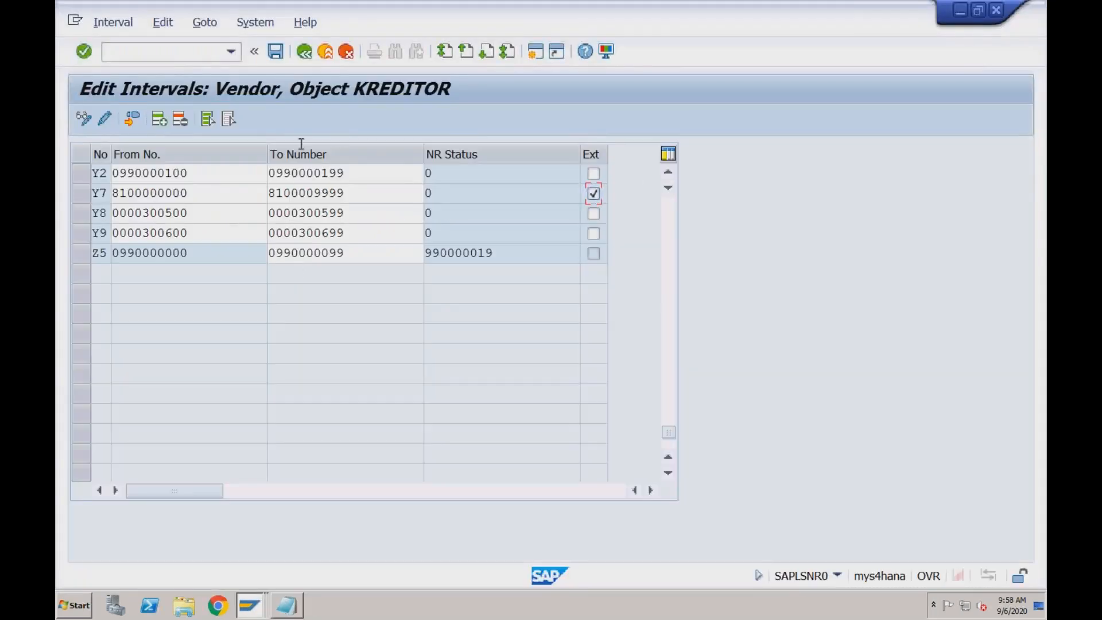
{"action": "left_click", "coordinate": [305, 55]}
{"action": "left_click", "coordinate": [305, 55]}
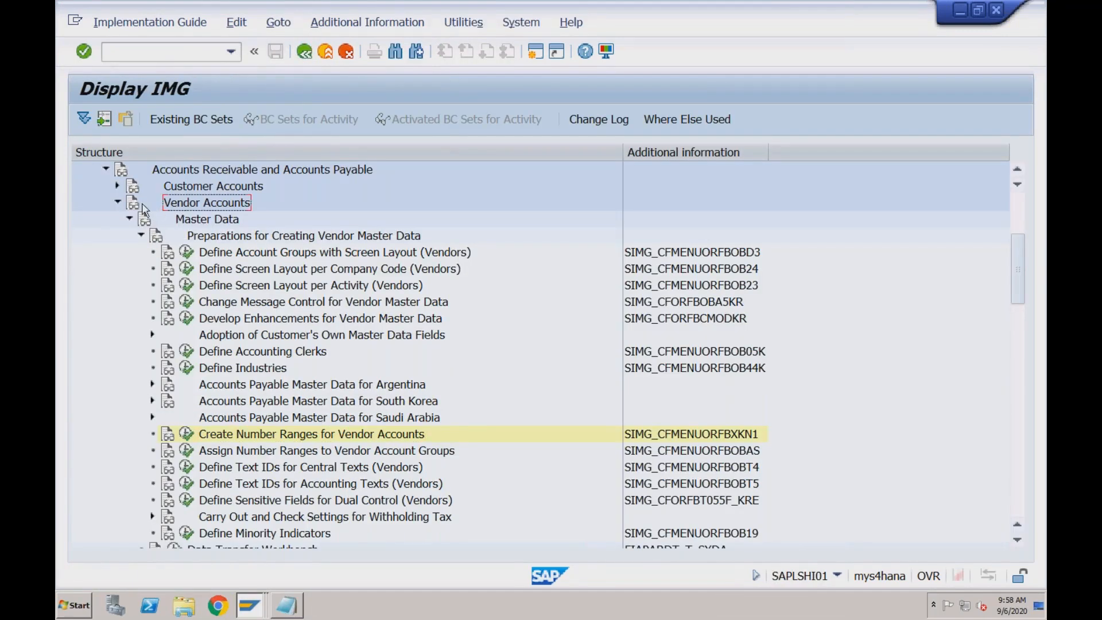
Collapse Vendor Accounts and expand Customer Accounts down to Preparations for Creating Customer Master Data, selecting Define Account Groups with Screen Layout (Customers)
{"action": "left_click", "coordinate": [118, 203]}
{"action": "left_click", "coordinate": [174, 188]}
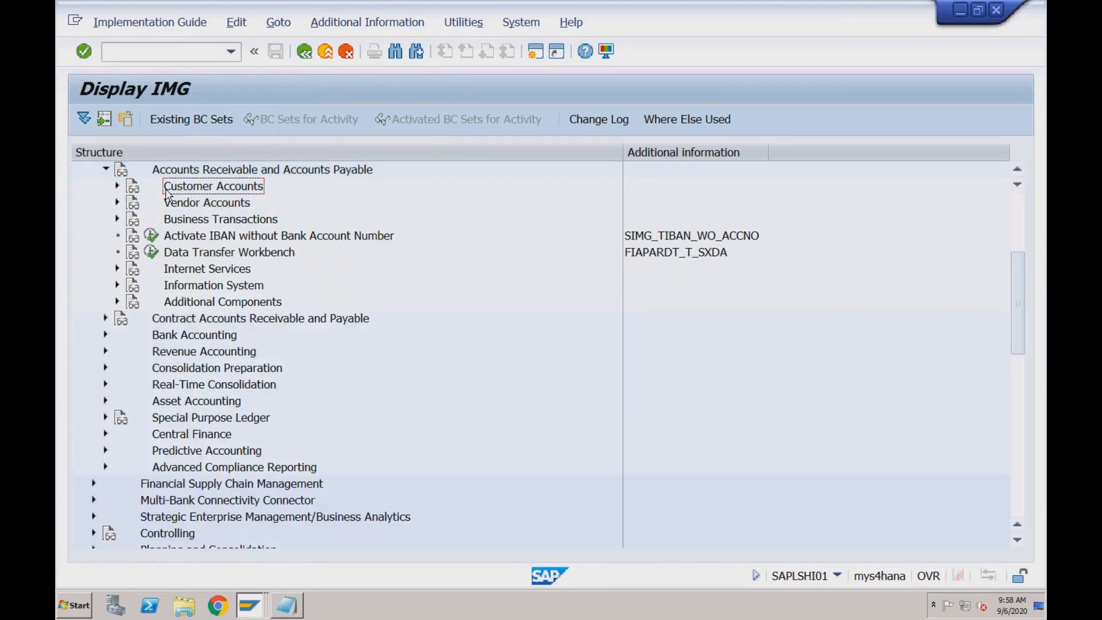
{"action": "left_click", "coordinate": [117, 188]}
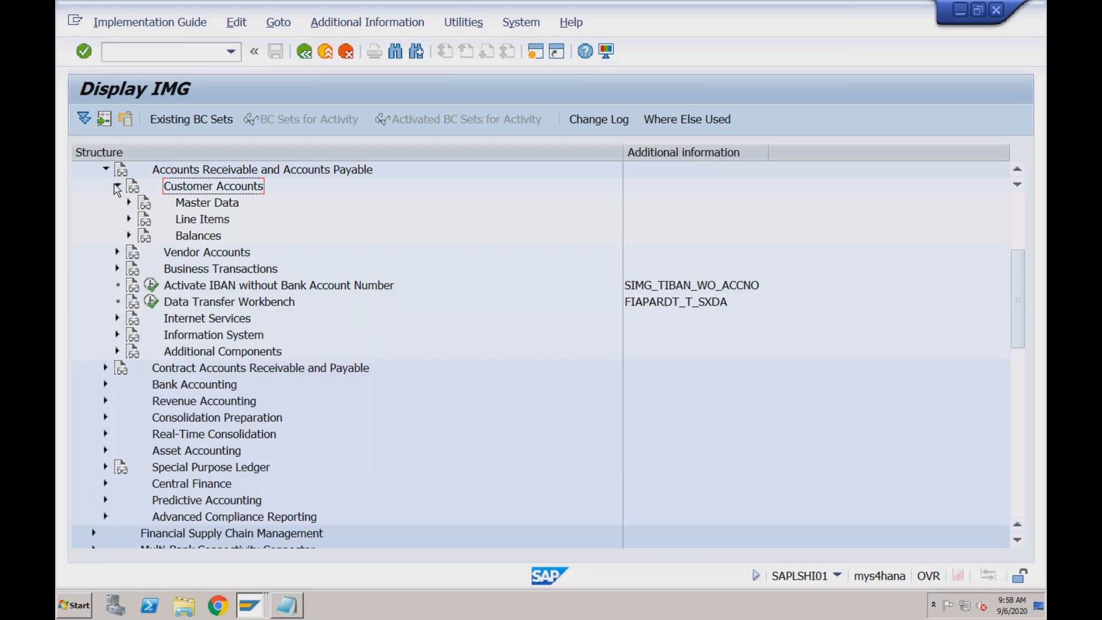
{"action": "left_click", "coordinate": [130, 203]}
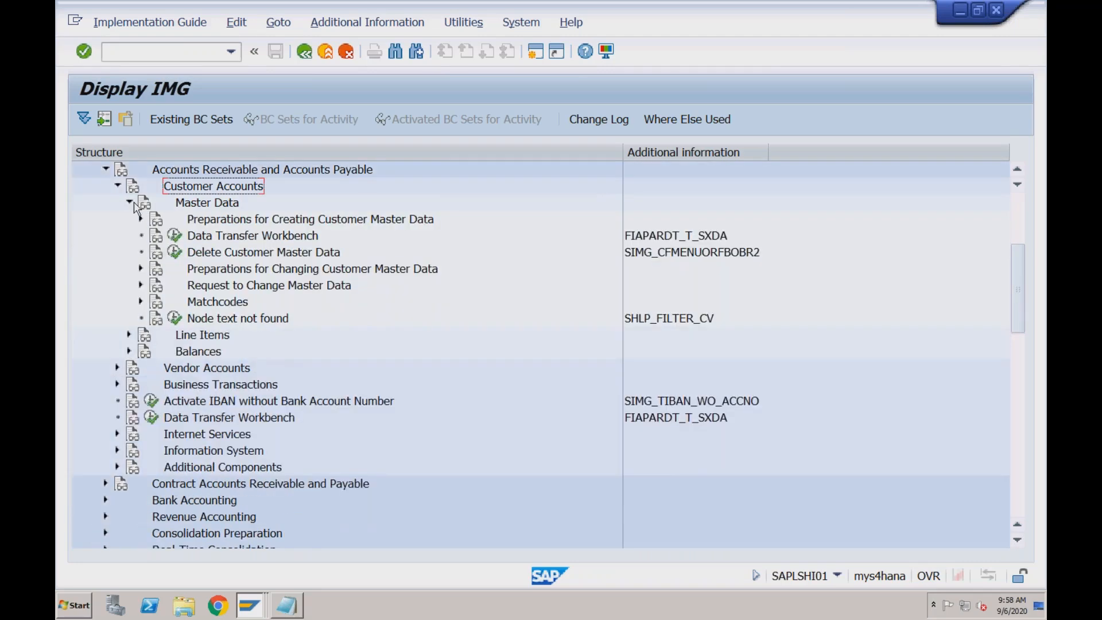
{"action": "left_click", "coordinate": [141, 220]}
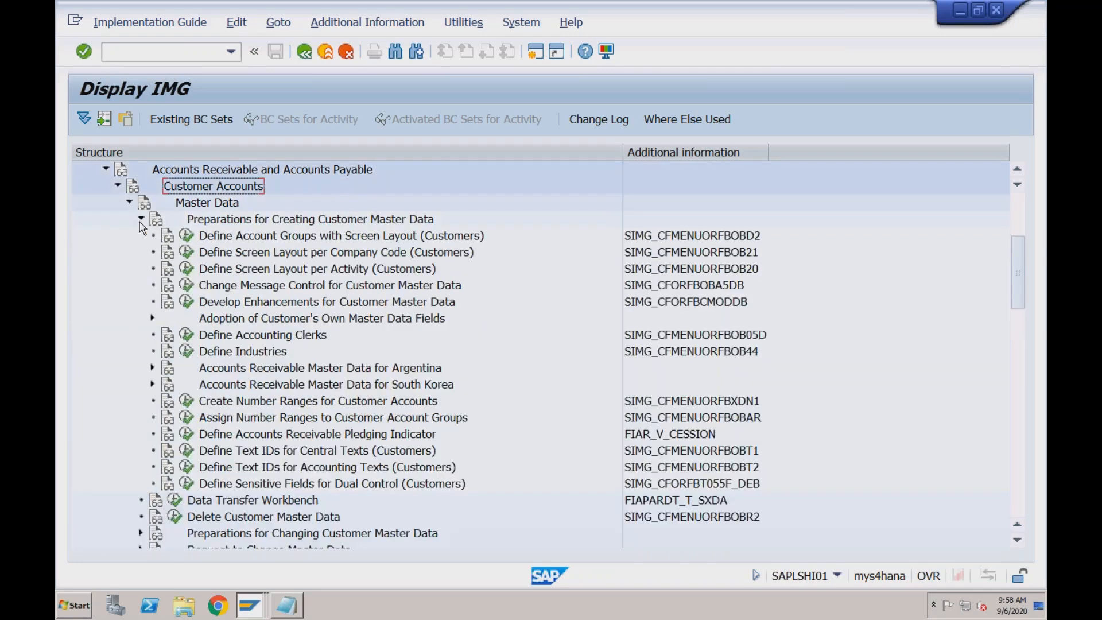
{"action": "left_click", "coordinate": [216, 239]}
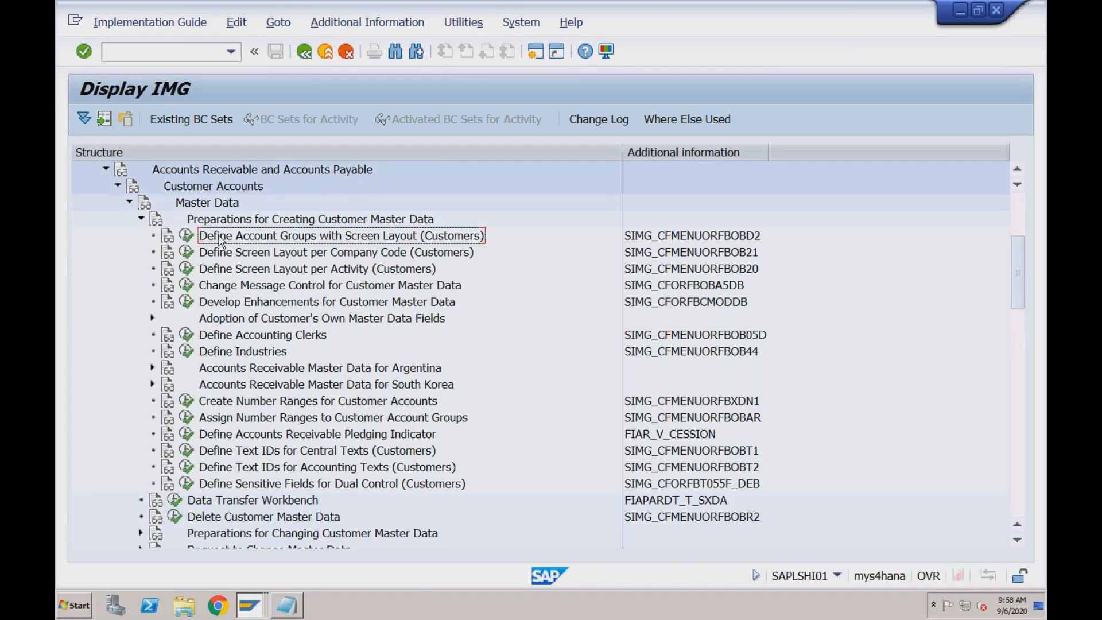
In the Notepad notes, append "(OBD2)" to the customer account groups item and an opening parenthesis to the customer number ranges item
{"action": "left_click", "coordinate": [287, 605]}
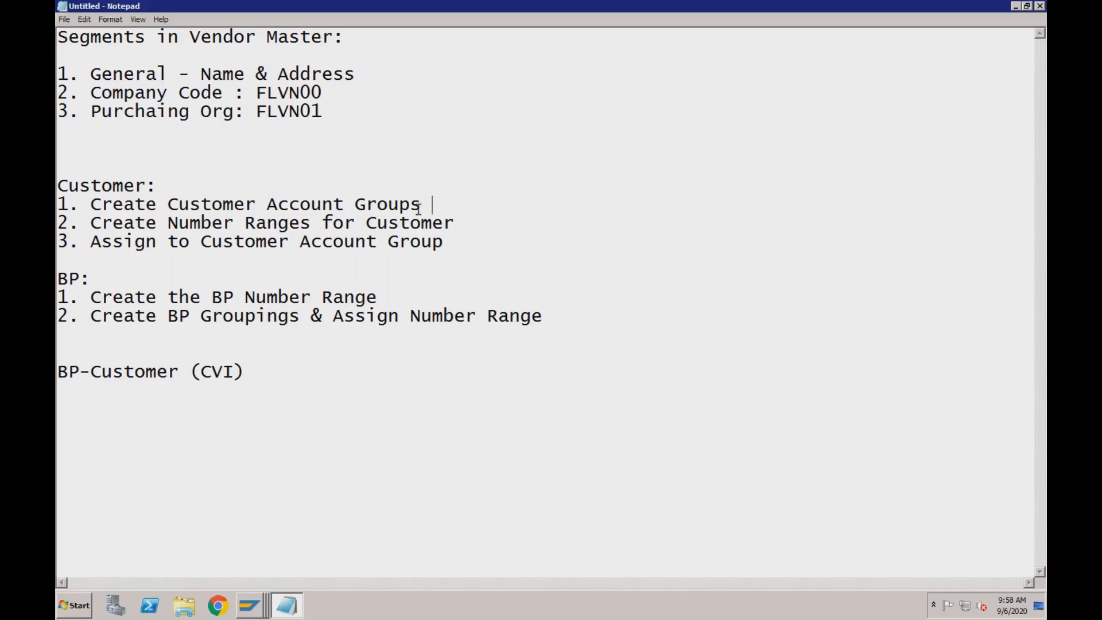
{"action": "type", "text": "(OBD2)"}
{"action": "left_click", "coordinate": [464, 223]}
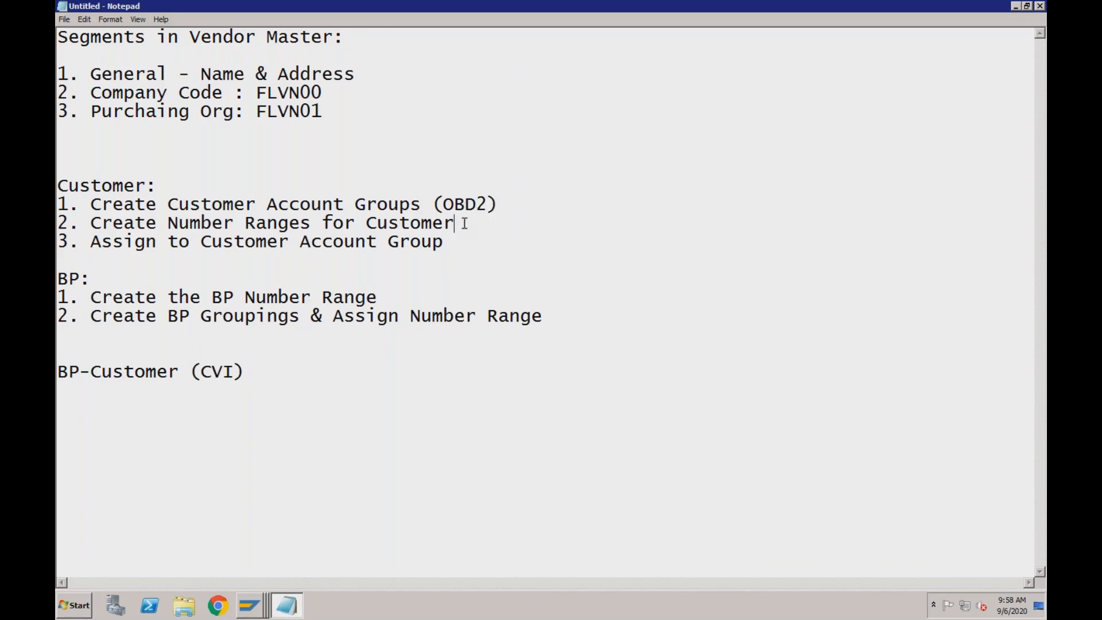
{"action": "type", "text": "("}
Back in SAP, start a new customer account group RDOM with the meaning "Domestic Customers for RECH"
{"action": "left_click", "coordinate": [257, 607]}
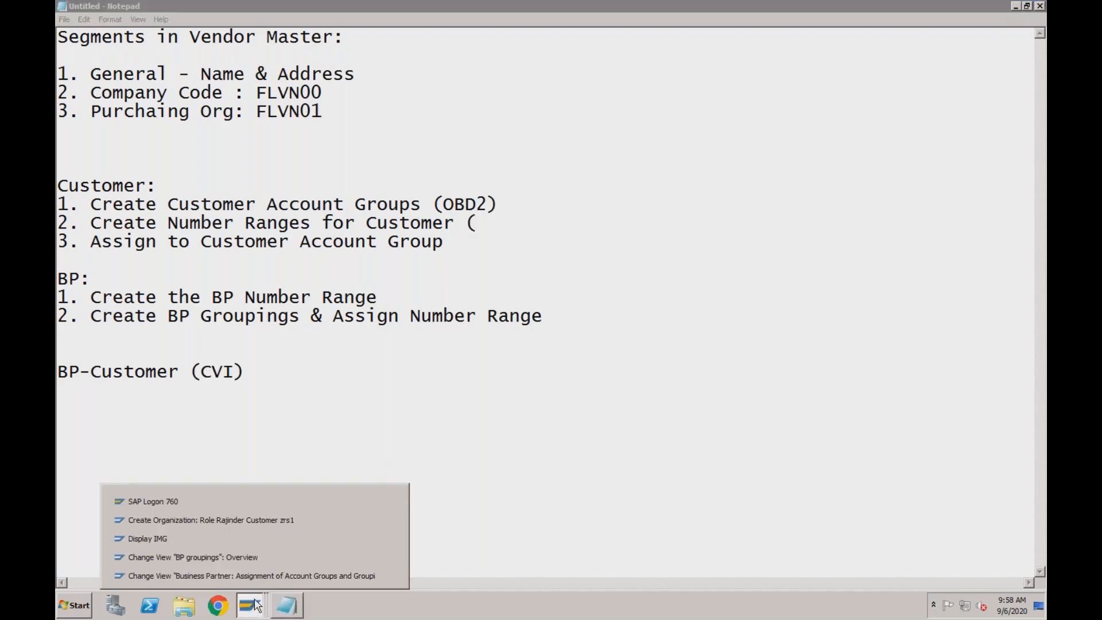
{"action": "left_click", "coordinate": [256, 544]}
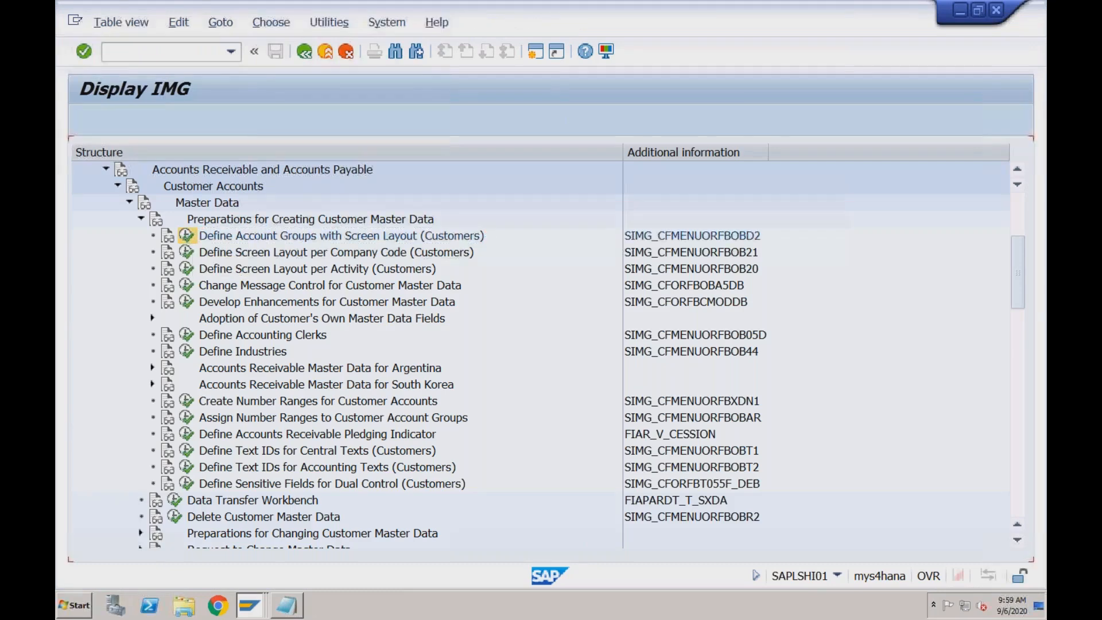
{"action": "left_click", "coordinate": [152, 119]}
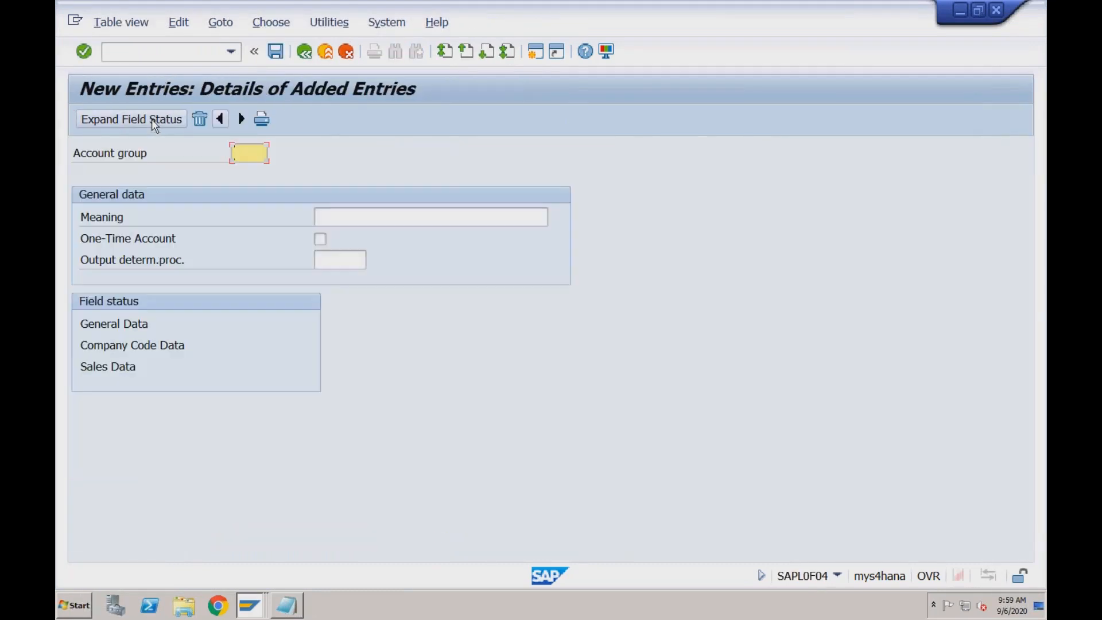
{"action": "type", "text": "RDOM"}
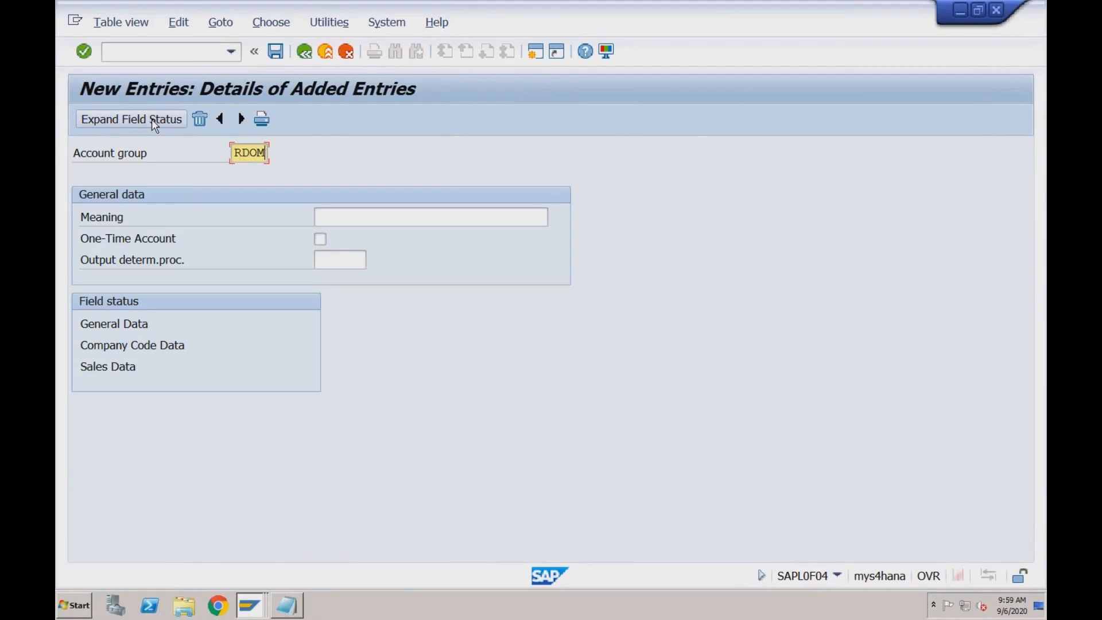
{"action": "key", "text": "Return"}
{"action": "type", "text": "Do"}
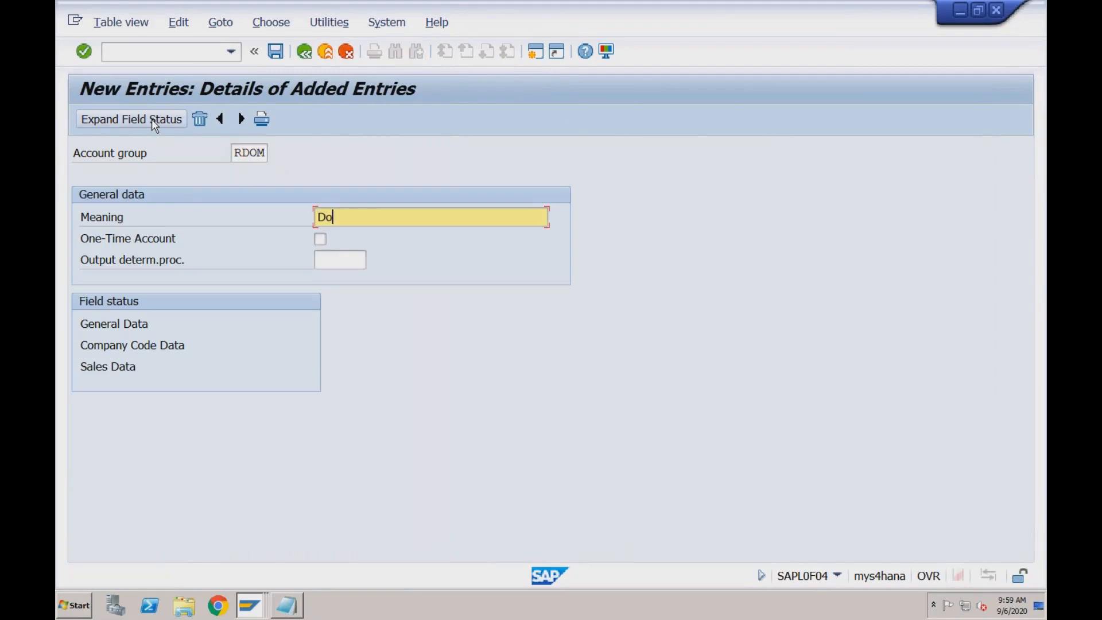
{"action": "type", "text": "mestic Customers for "}
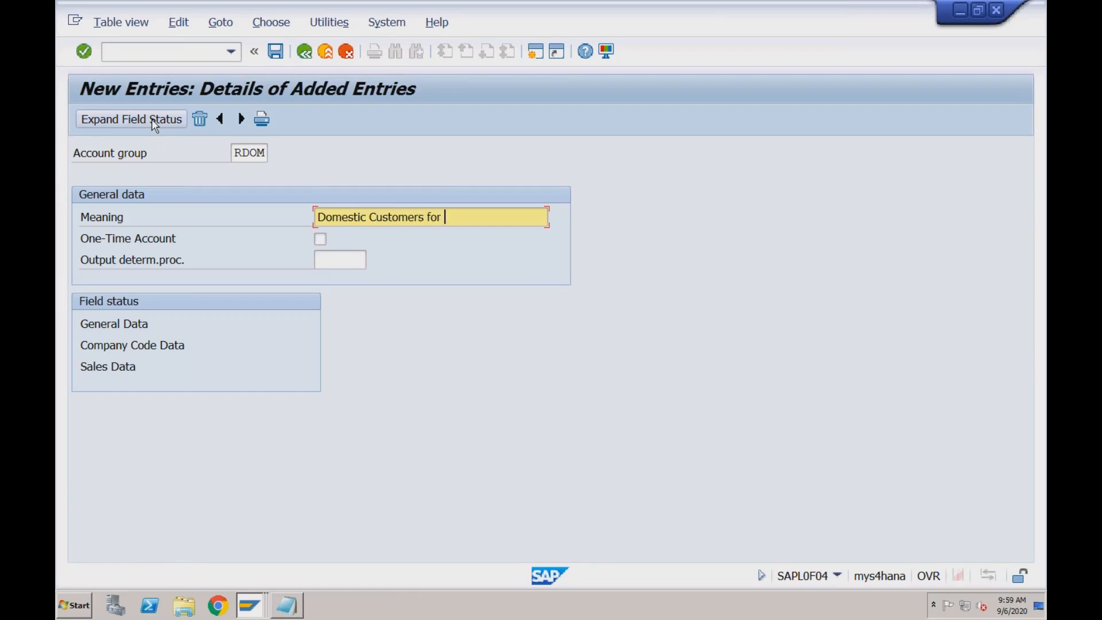
{"action": "type", "text": "RECH"}
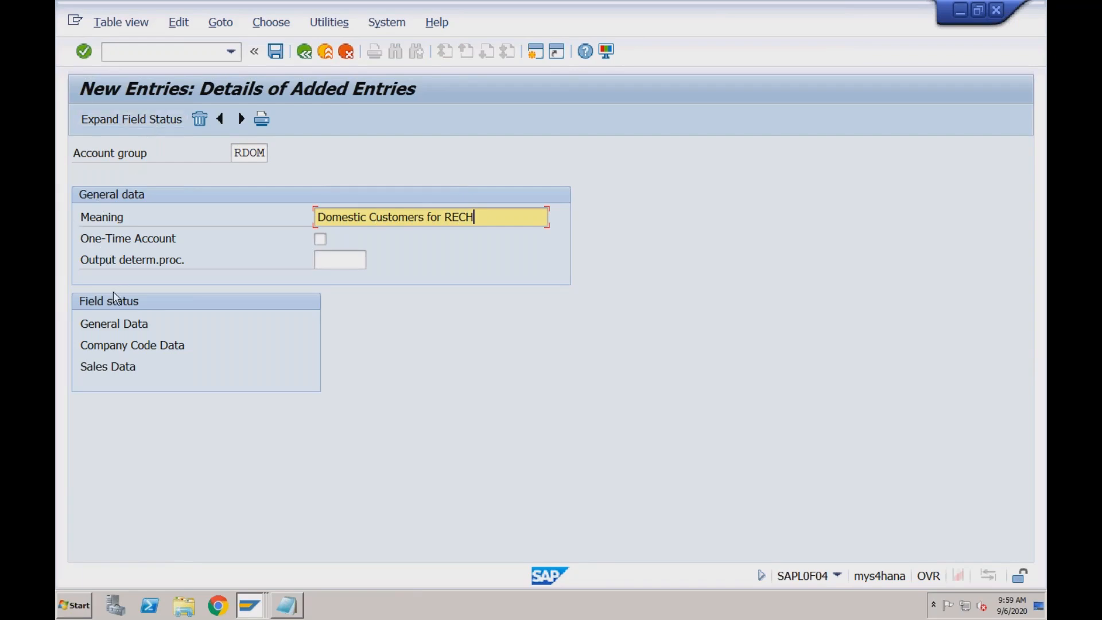
Examine the Address field status settings under General Data for the new account group, and return to its entry details
{"action": "left_click", "coordinate": [128, 331]}
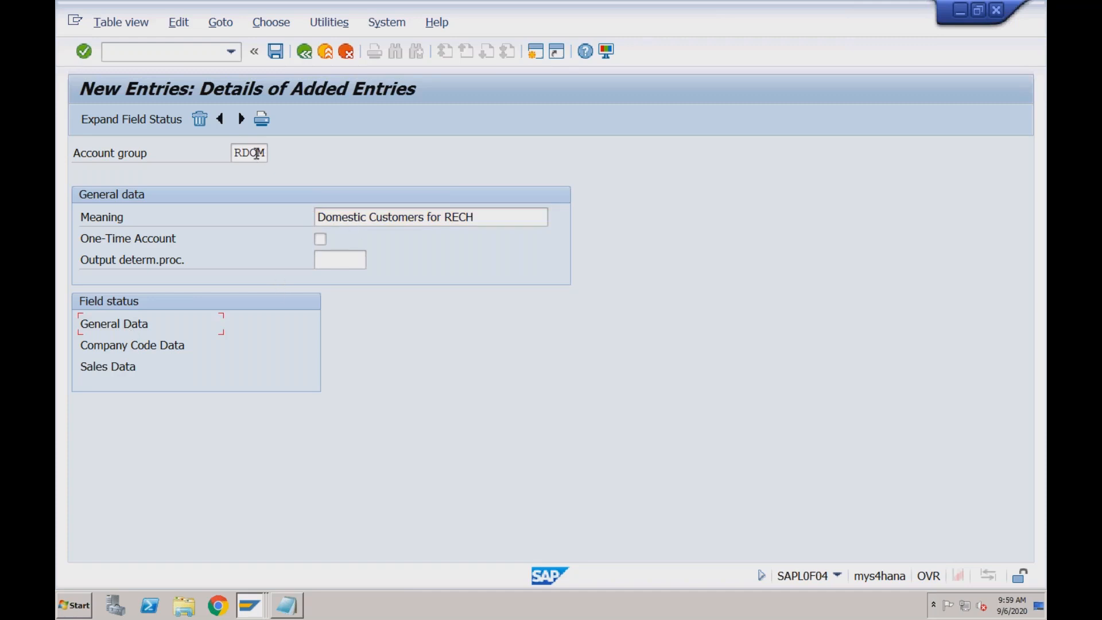
{"action": "double_click", "coordinate": [137, 328]}
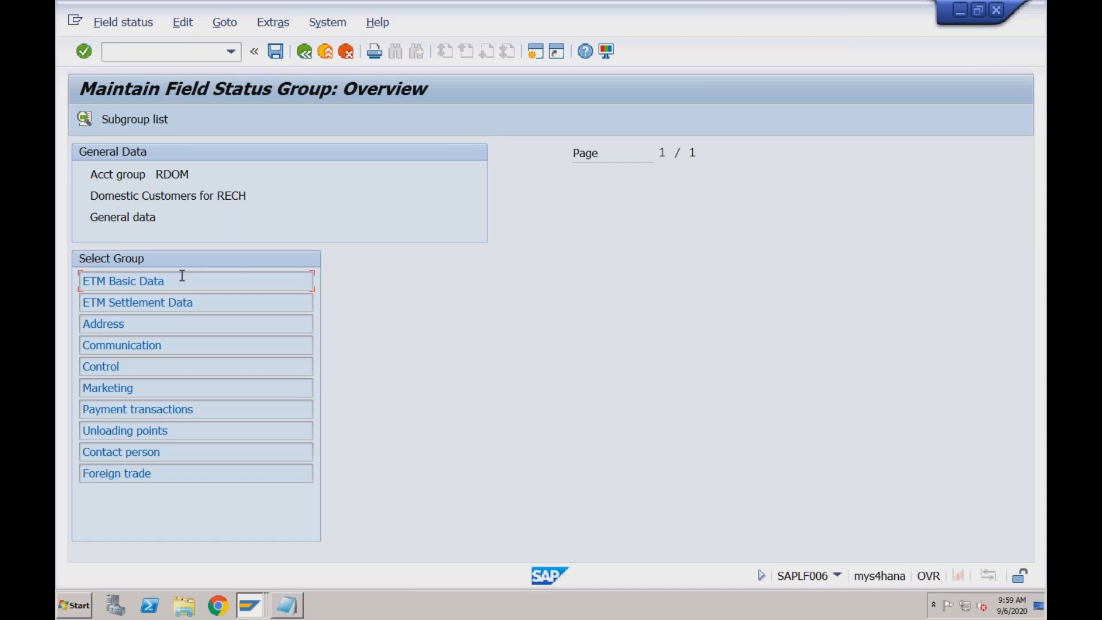
{"action": "double_click", "coordinate": [117, 324]}
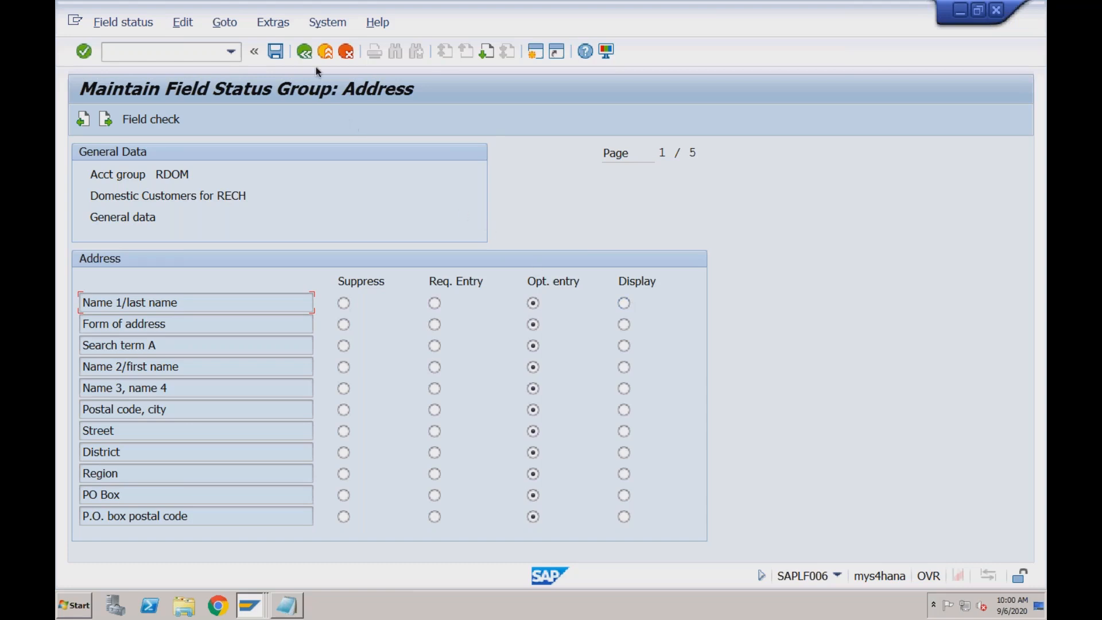
{"action": "left_click", "coordinate": [305, 52]}
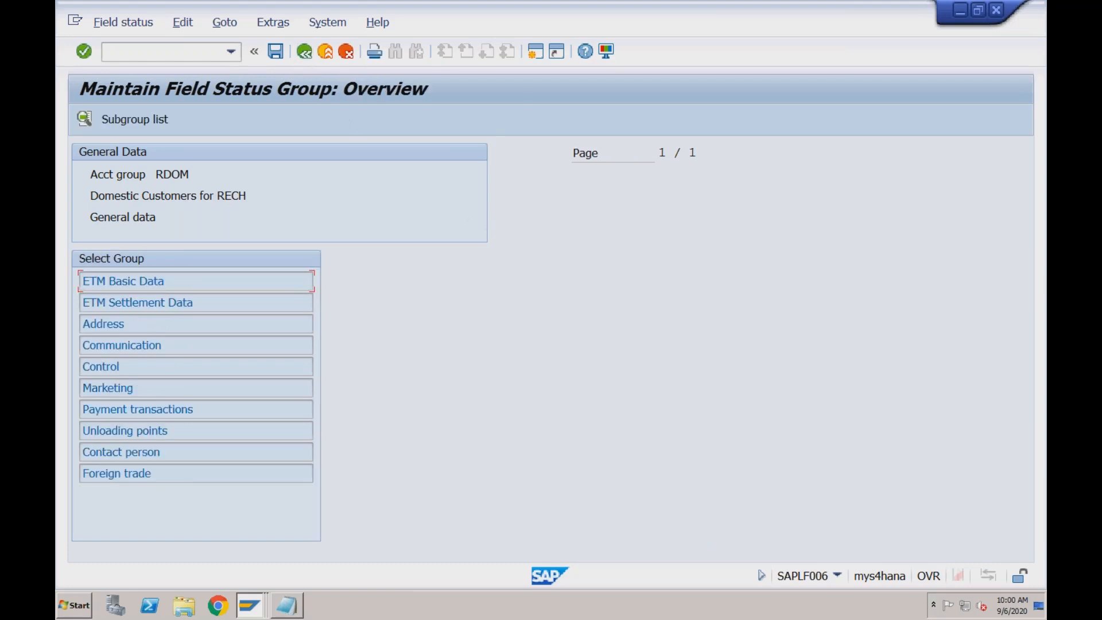
{"action": "left_click", "coordinate": [305, 53]}
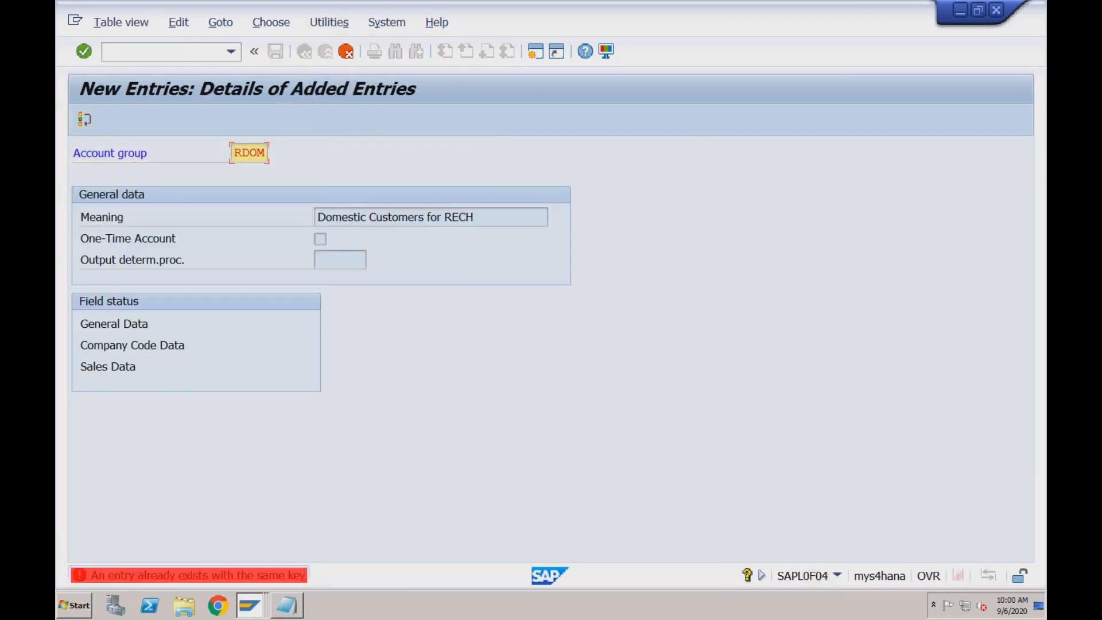
Change the new account group's key to RDO1, save it in the RECH customizing request and return to the overview
{"action": "left_click", "coordinate": [259, 154]}
{"action": "type", "text": "1"}
{"action": "key", "text": "Return"}
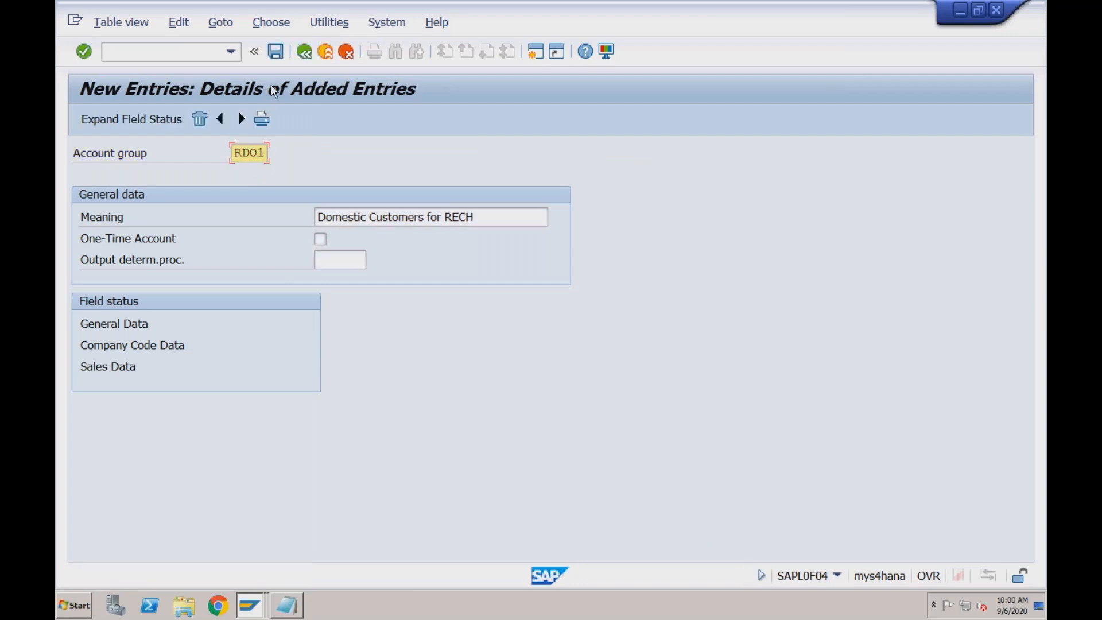
{"action": "left_click", "coordinate": [275, 53]}
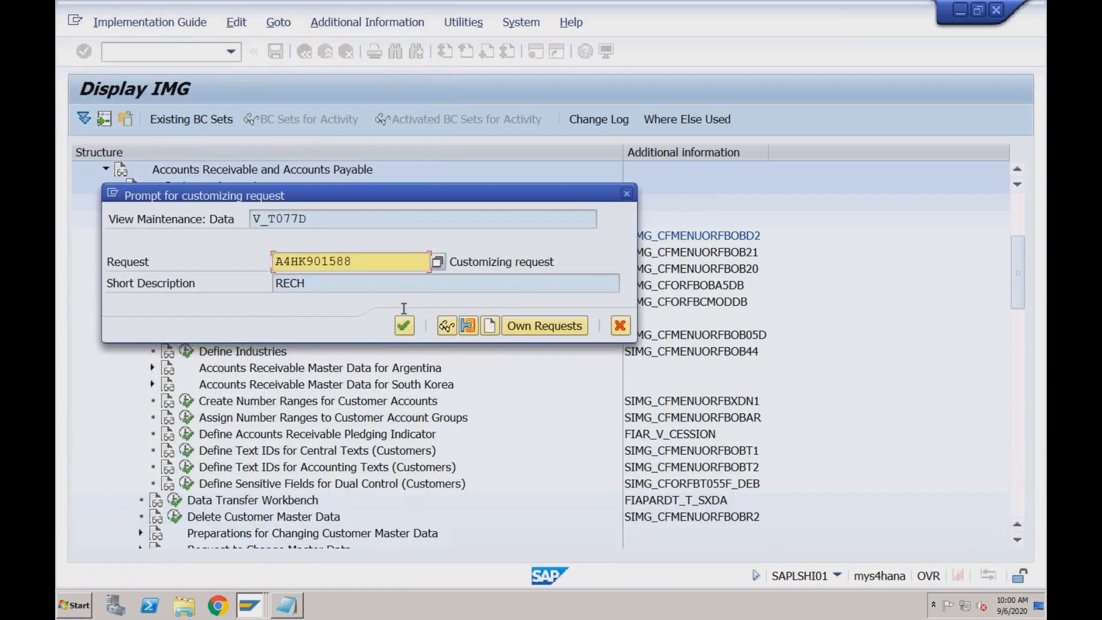
{"action": "left_click", "coordinate": [404, 326]}
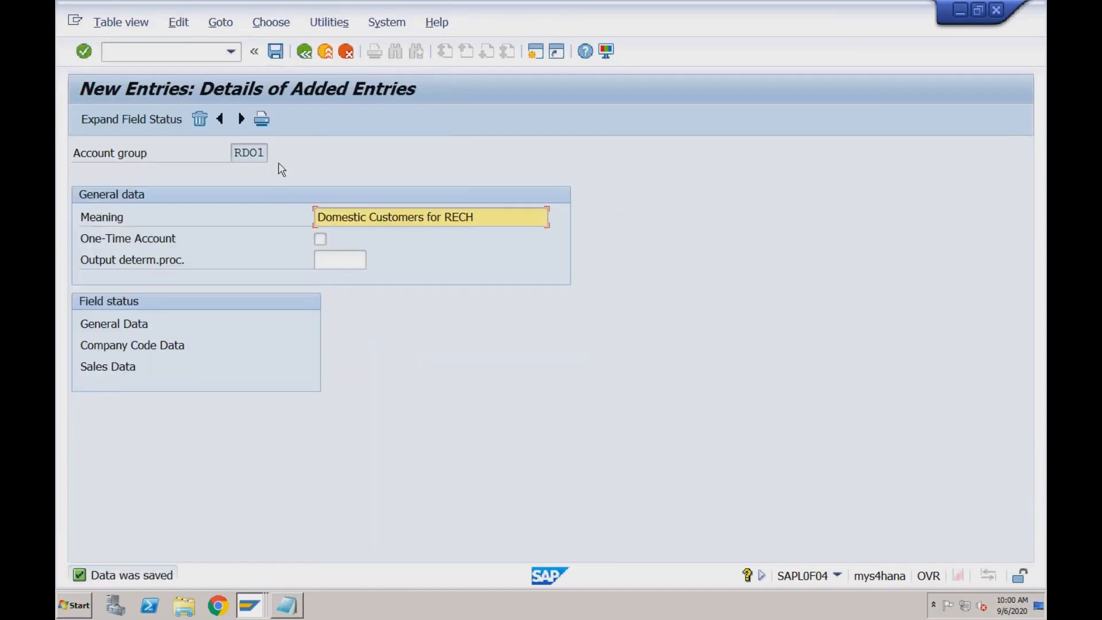
{"action": "left_click", "coordinate": [305, 52]}
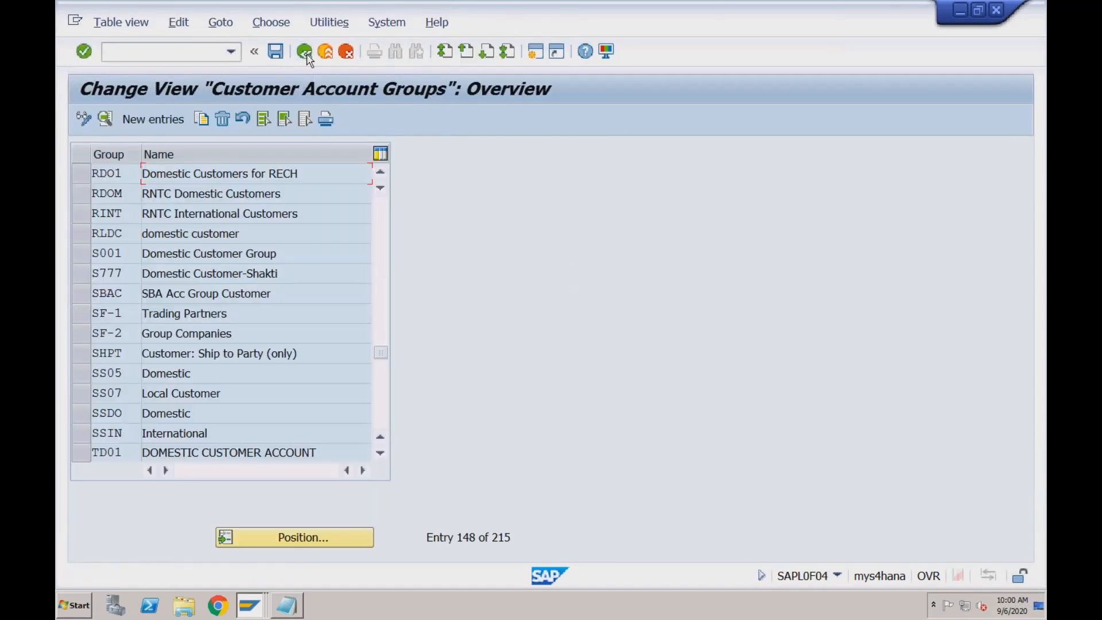
Copy account group RDO1 as RFOR with the meaning "Foreign Customers for RECH", save it and return to the IMG
{"action": "left_click", "coordinate": [85, 174]}
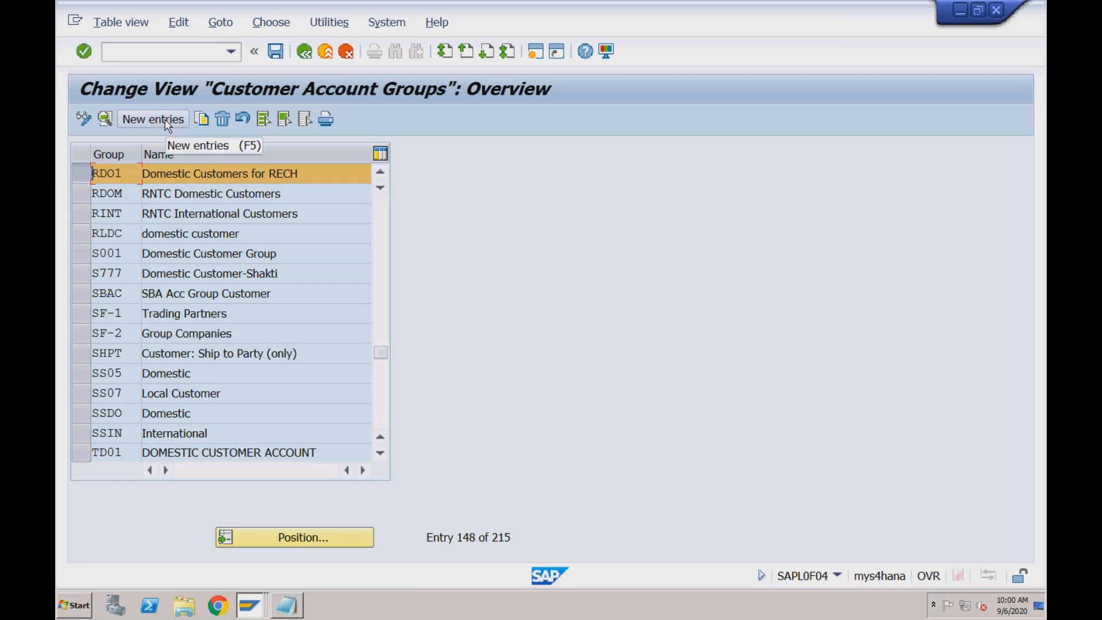
{"action": "left_click", "coordinate": [201, 120]}
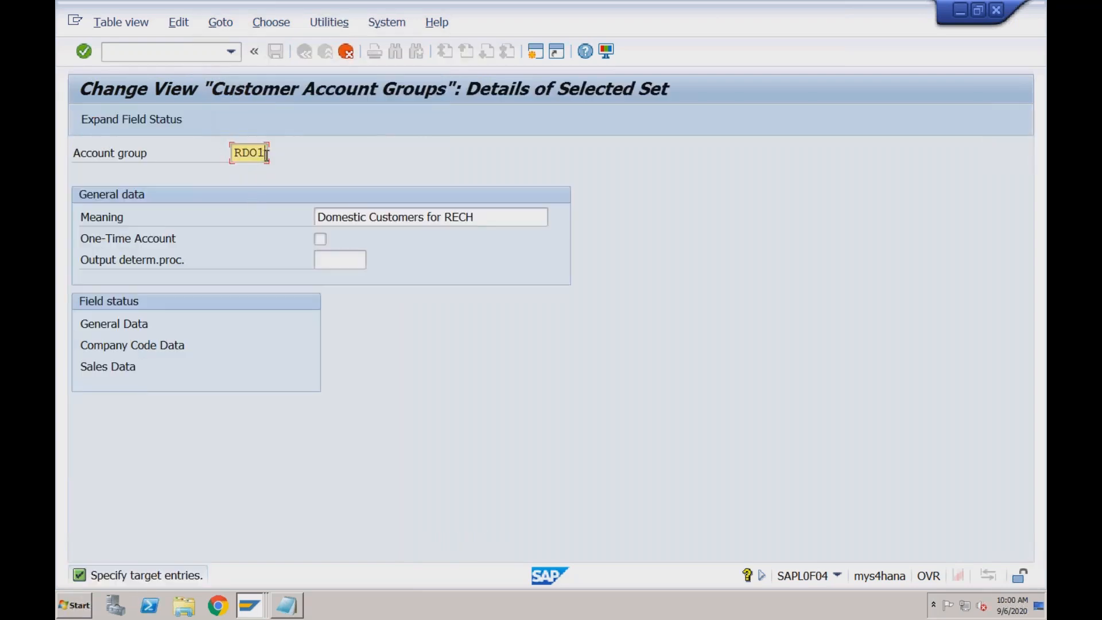
{"action": "left_click_drag", "start_coordinate": [266, 154], "coordinate": [242, 153]}
{"action": "type", "text": "FOR"}
{"action": "key", "text": "Tab"}
{"action": "type", "text": "Foreign"}
{"action": "key", "text": "Delete"}
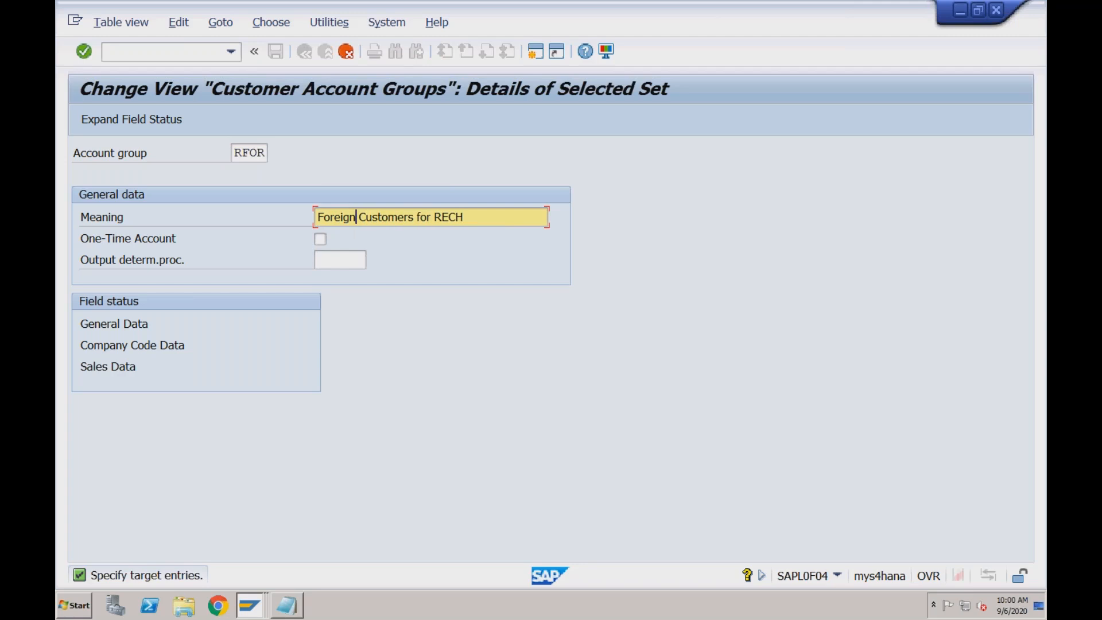
{"action": "key", "text": "Return"}
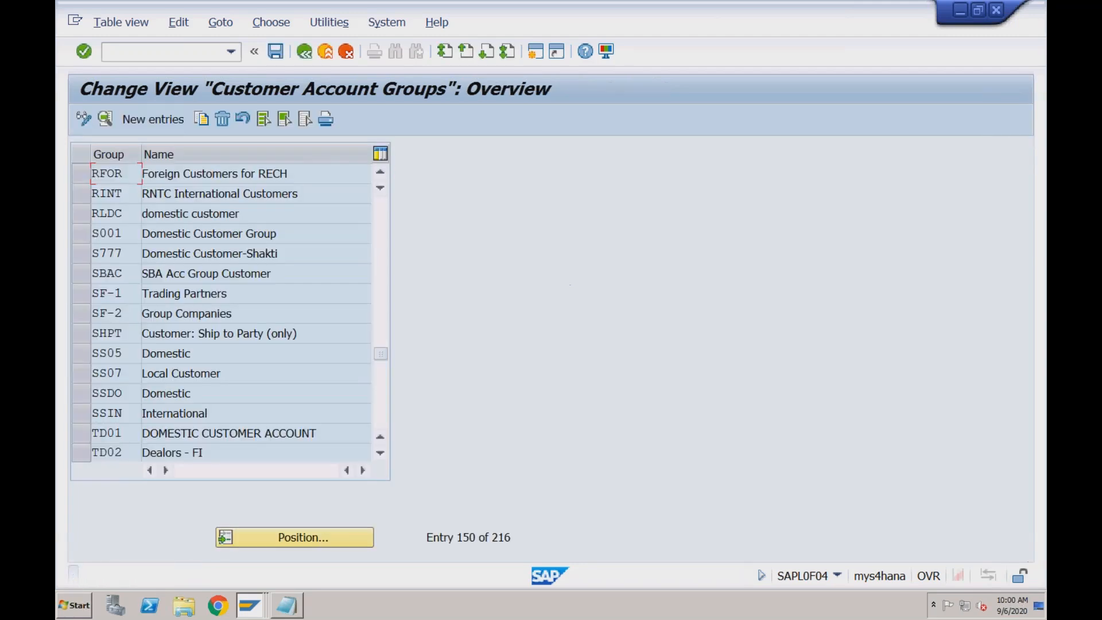
{"action": "left_click", "coordinate": [281, 58]}
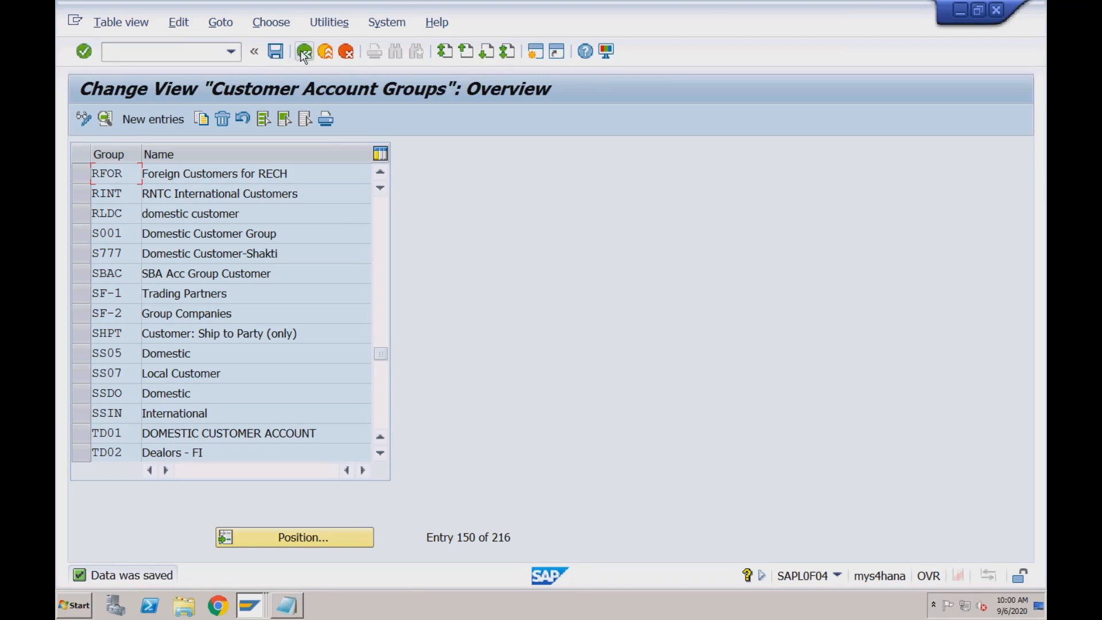
{"action": "left_click", "coordinate": [305, 53]}
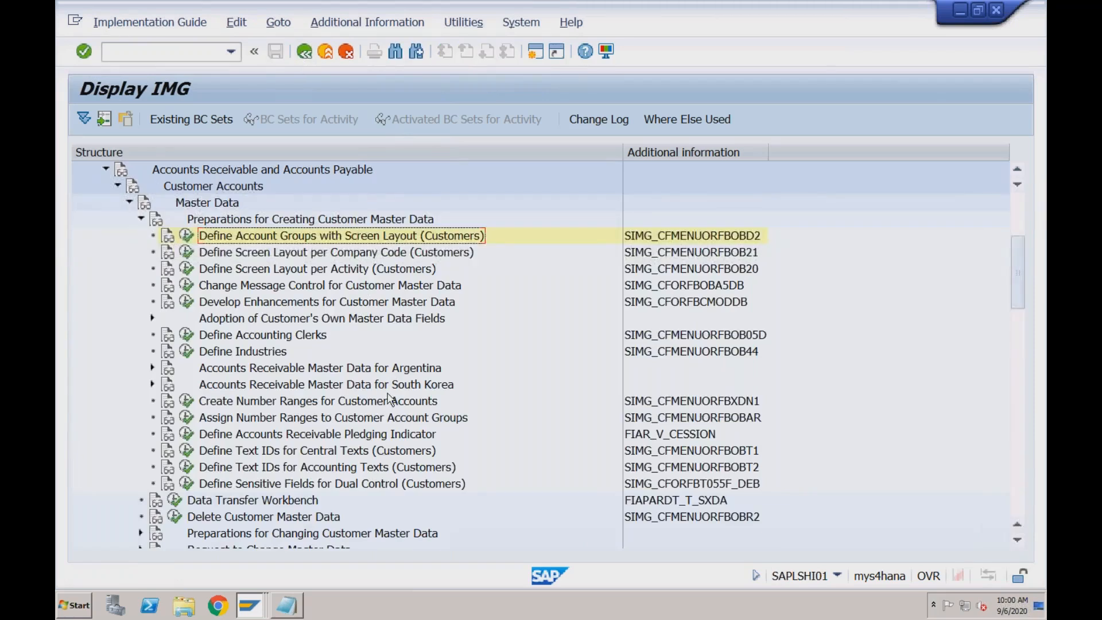
Look up the Create Number Ranges for Customer Accounts activity code and complete the matching Notepad item with "XDN1)"
{"action": "left_click", "coordinate": [377, 405]}
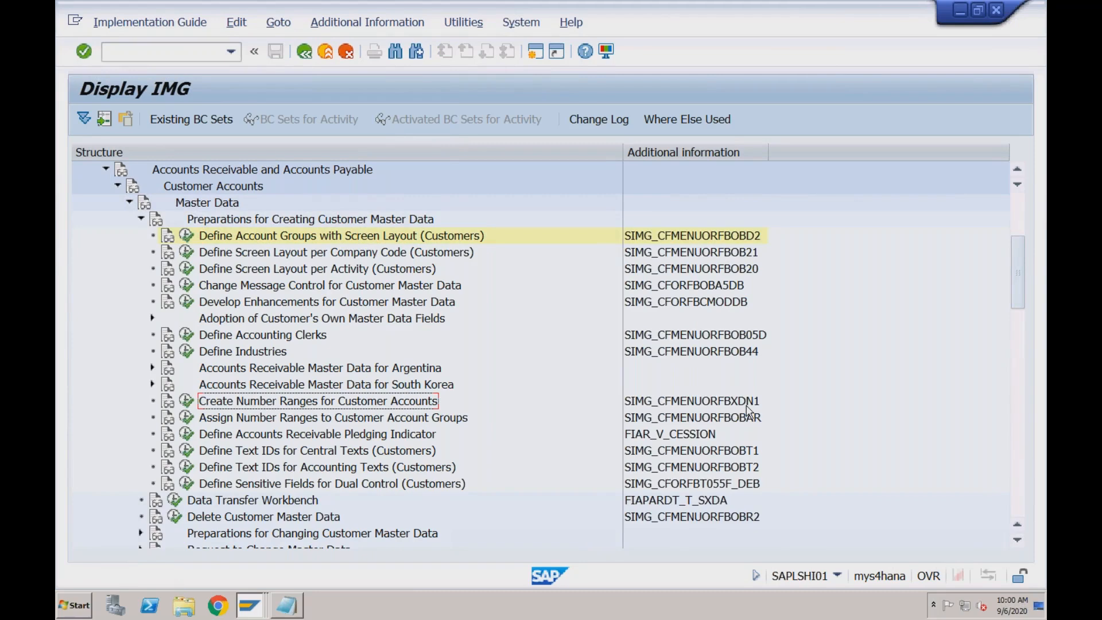
{"action": "left_click", "coordinate": [287, 606]}
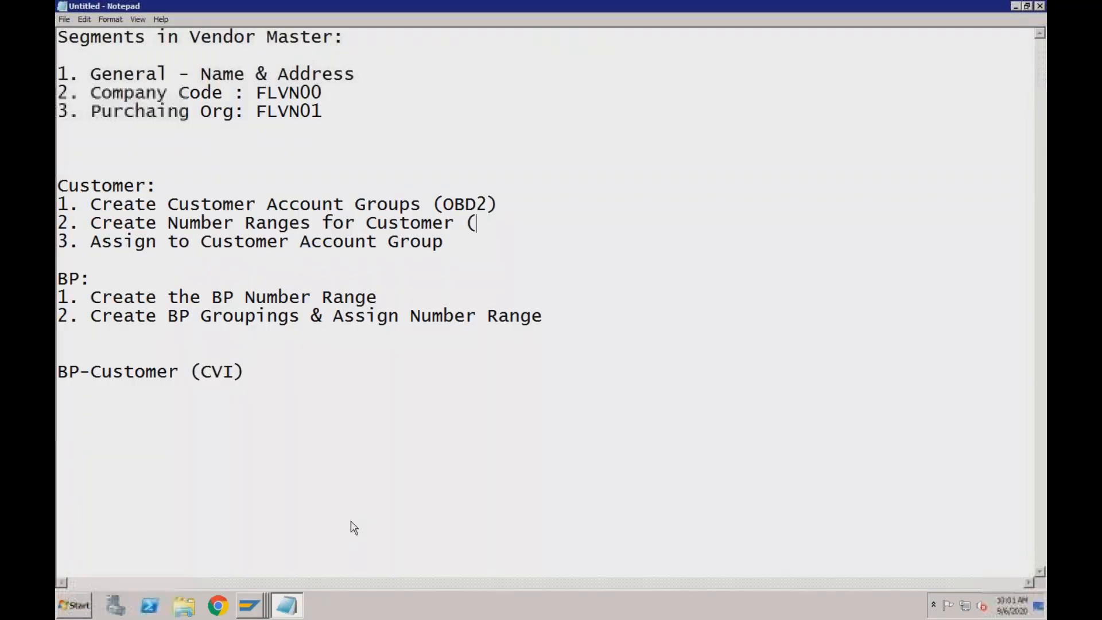
{"action": "type", "text": "XDN1)"}
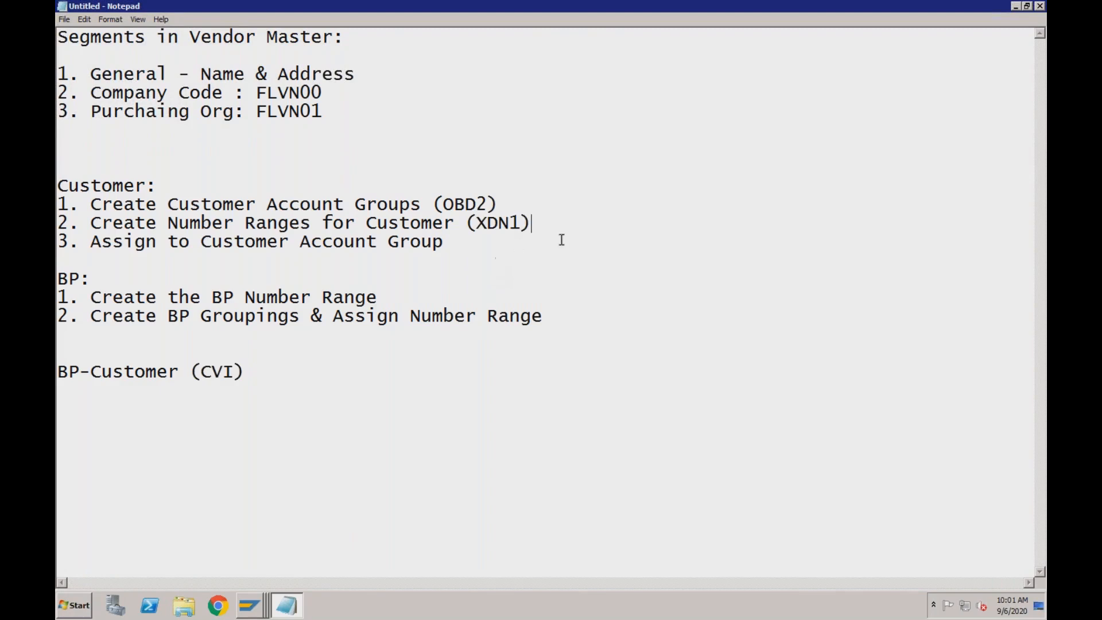
Switch to the SAP IMG and open the customer number range intervals for editing through Create Number Ranges for Customer Accounts
{"action": "left_click", "coordinate": [251, 605]}
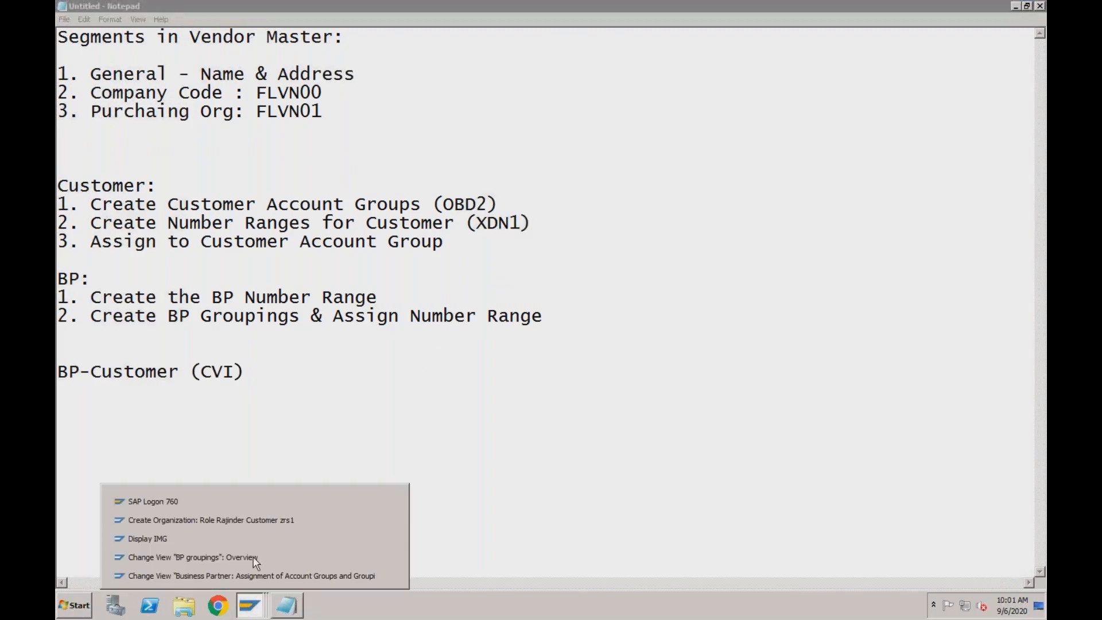
{"action": "left_click", "coordinate": [257, 523]}
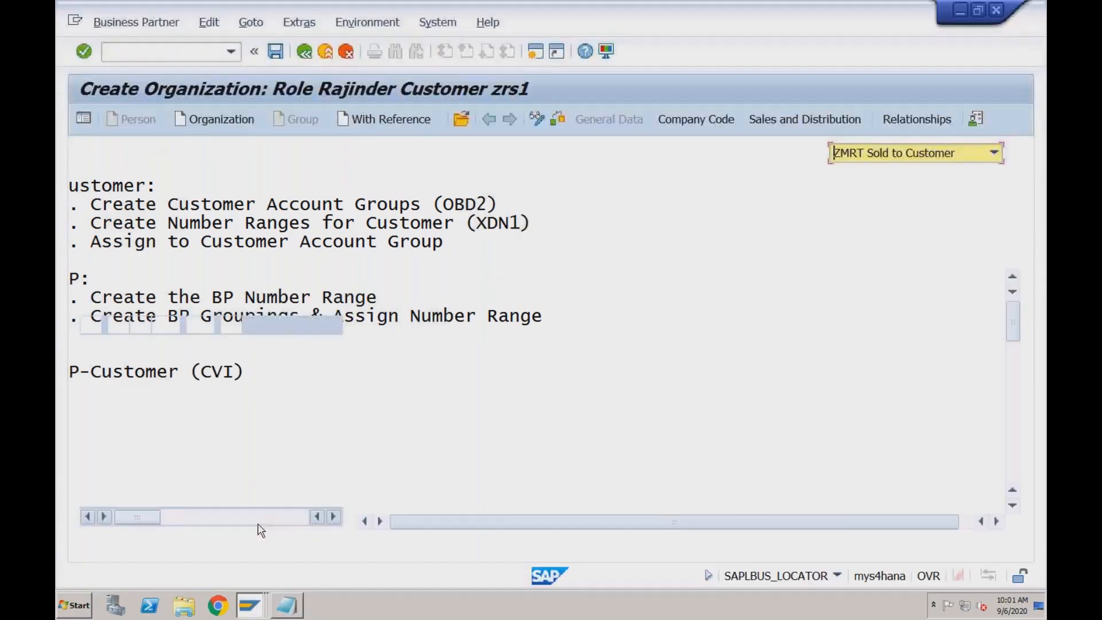
{"action": "left_click", "coordinate": [241, 539]}
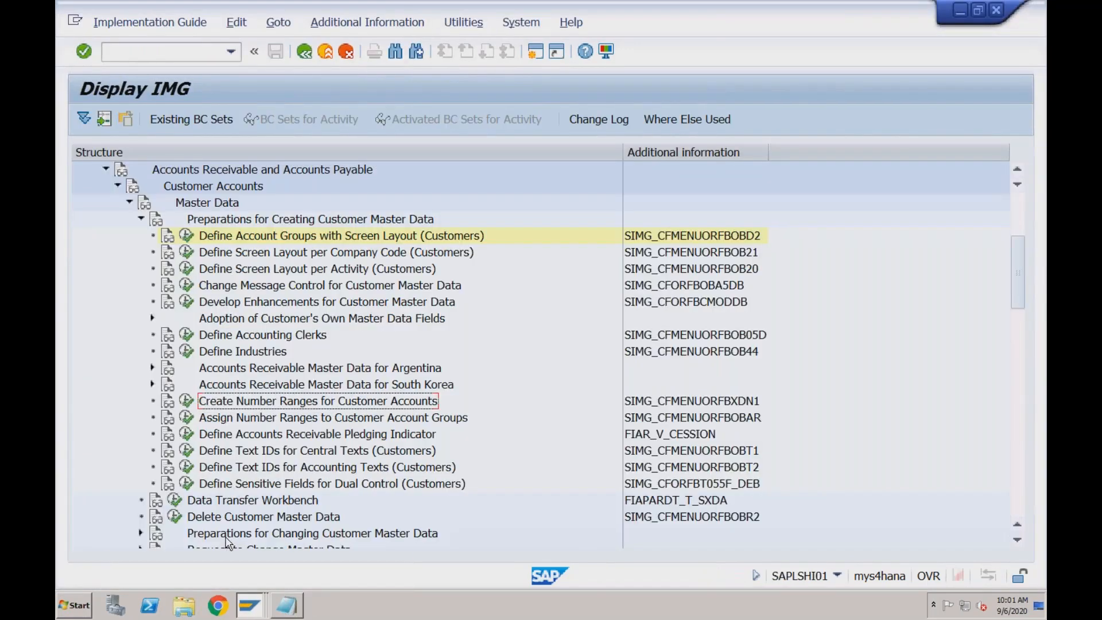
{"action": "left_click", "coordinate": [188, 402]}
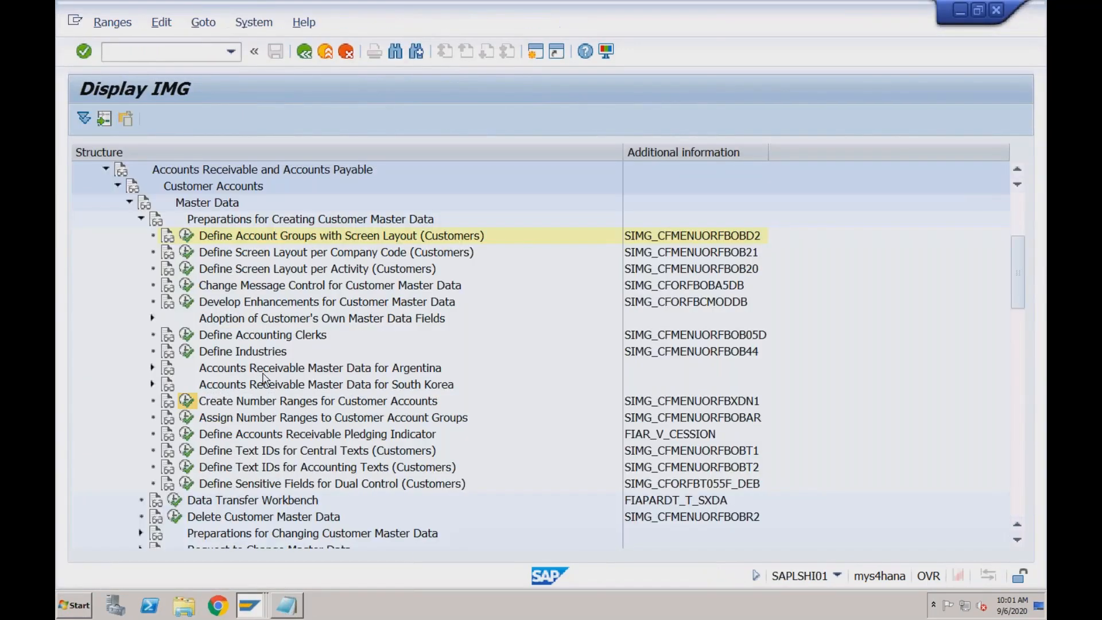
{"action": "left_click", "coordinate": [319, 201]}
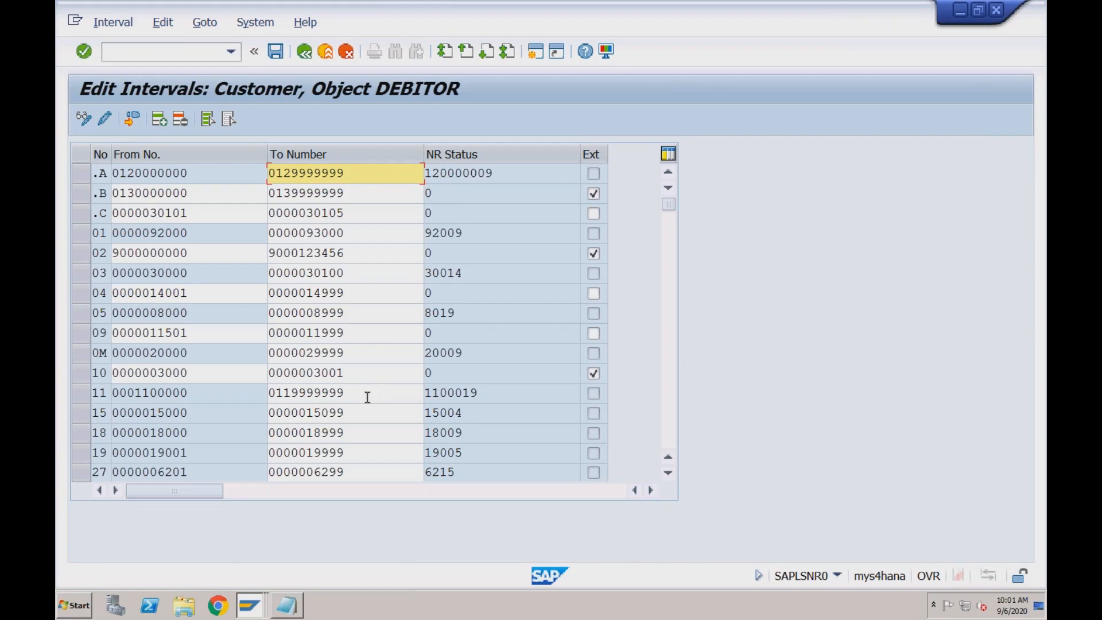
{"action": "left_click", "coordinate": [668, 344]}
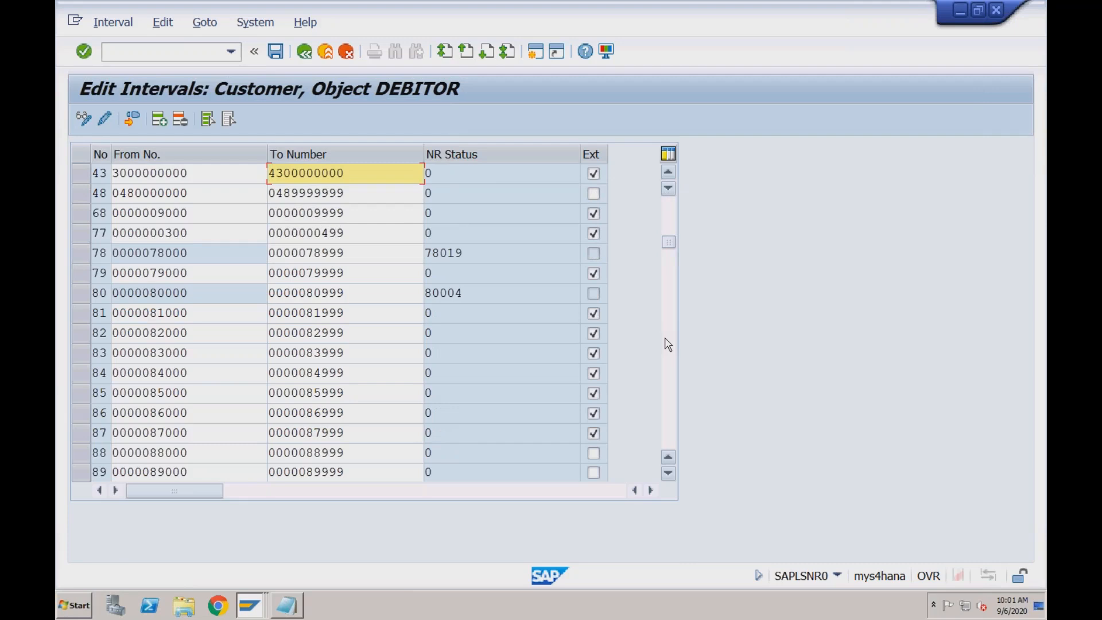
{"action": "left_click", "coordinate": [668, 344]}
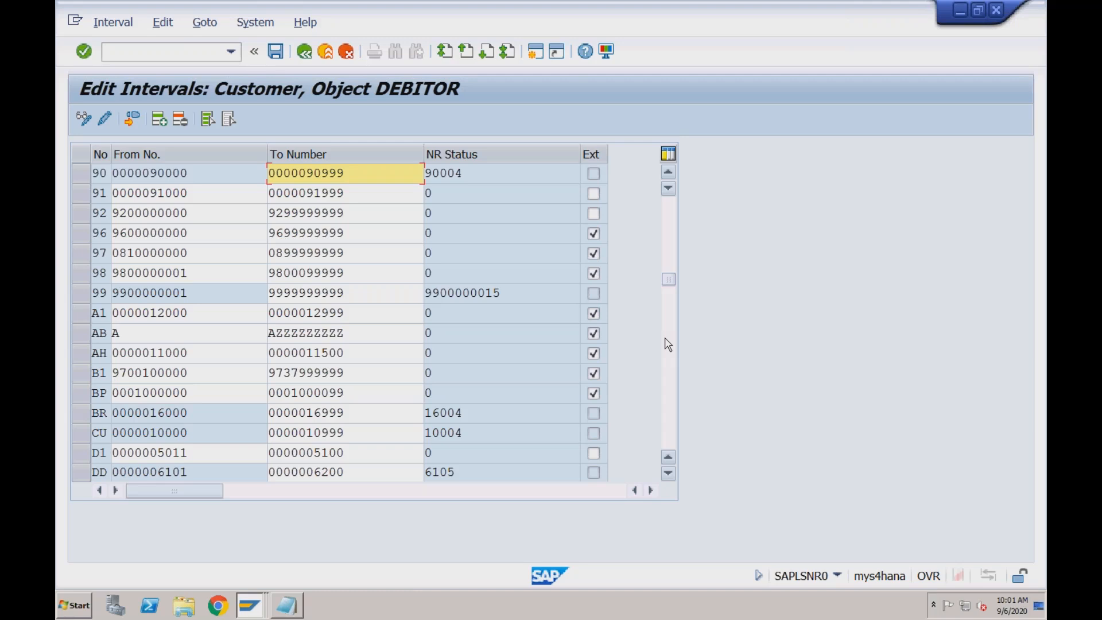
{"action": "left_click", "coordinate": [667, 344]}
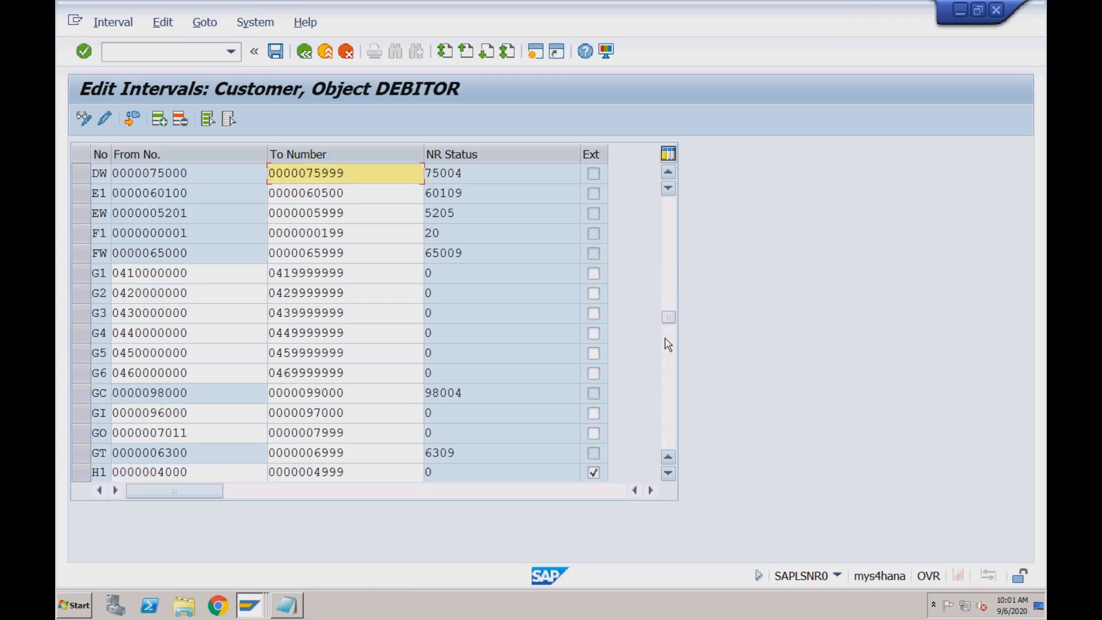
{"action": "left_click", "coordinate": [668, 345]}
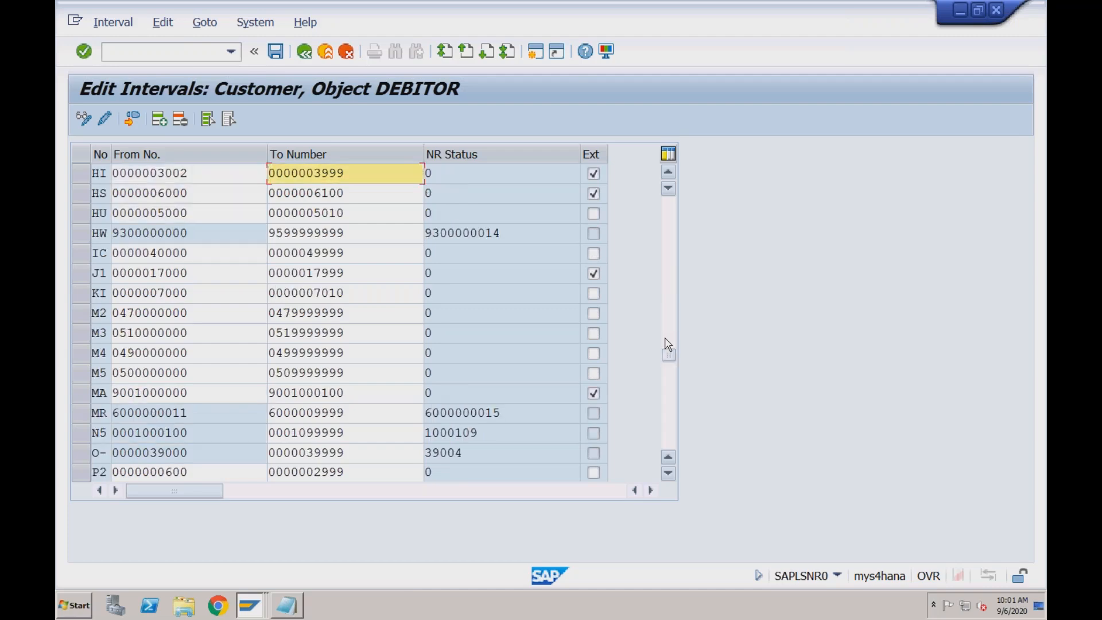
{"action": "left_click", "coordinate": [673, 396]}
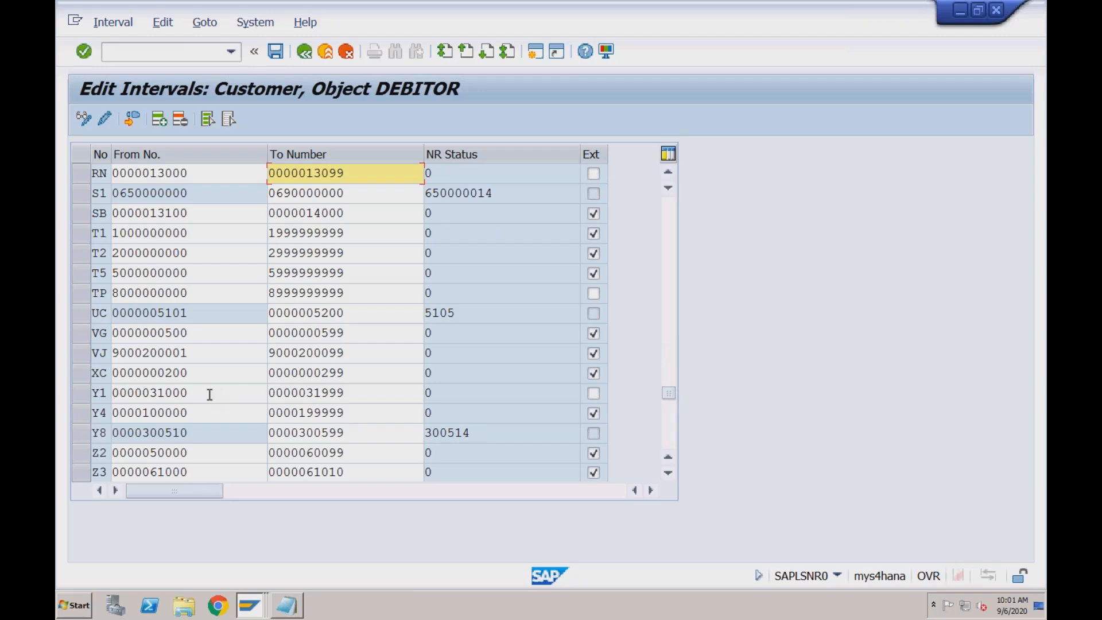
{"action": "left_click", "coordinate": [84, 396]}
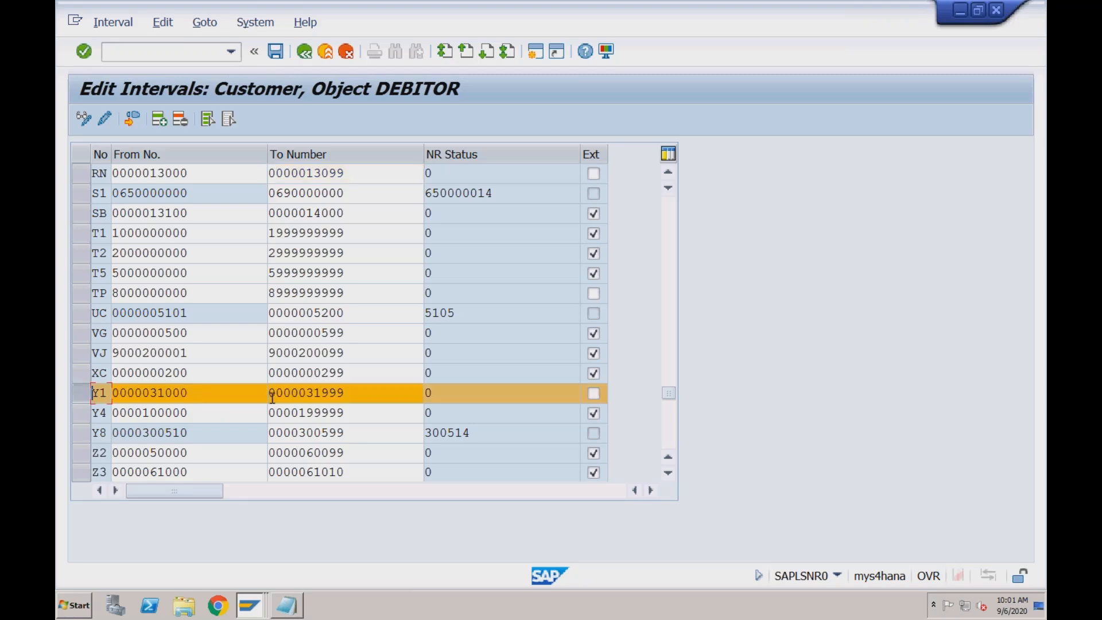
{"action": "left_click", "coordinate": [424, 394]}
{"action": "left_click", "coordinate": [386, 395]}
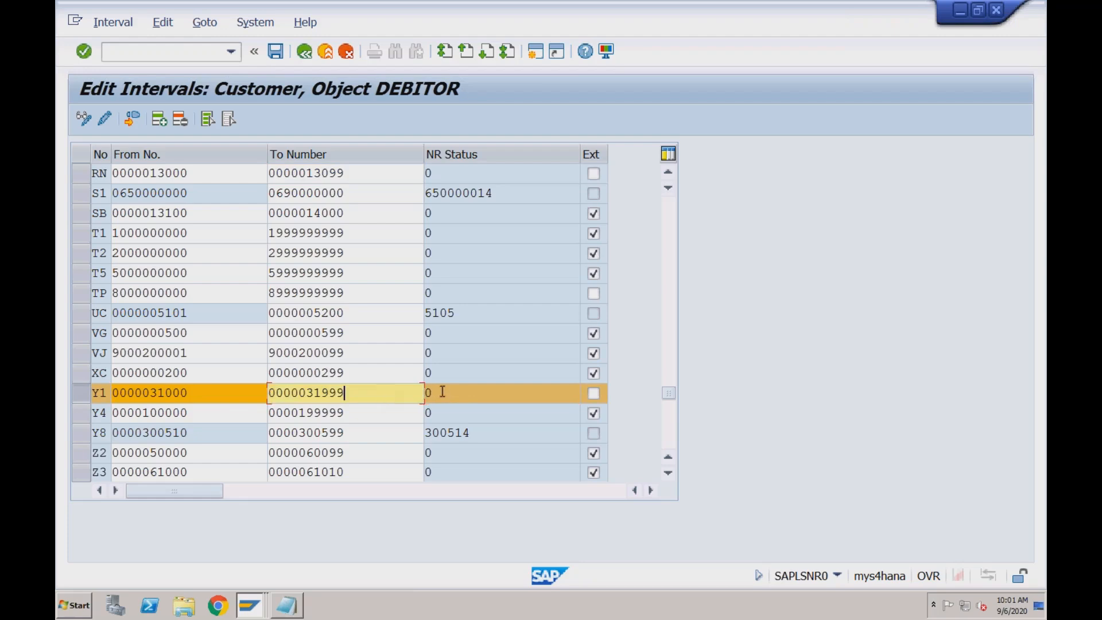
{"action": "left_click", "coordinate": [593, 395]}
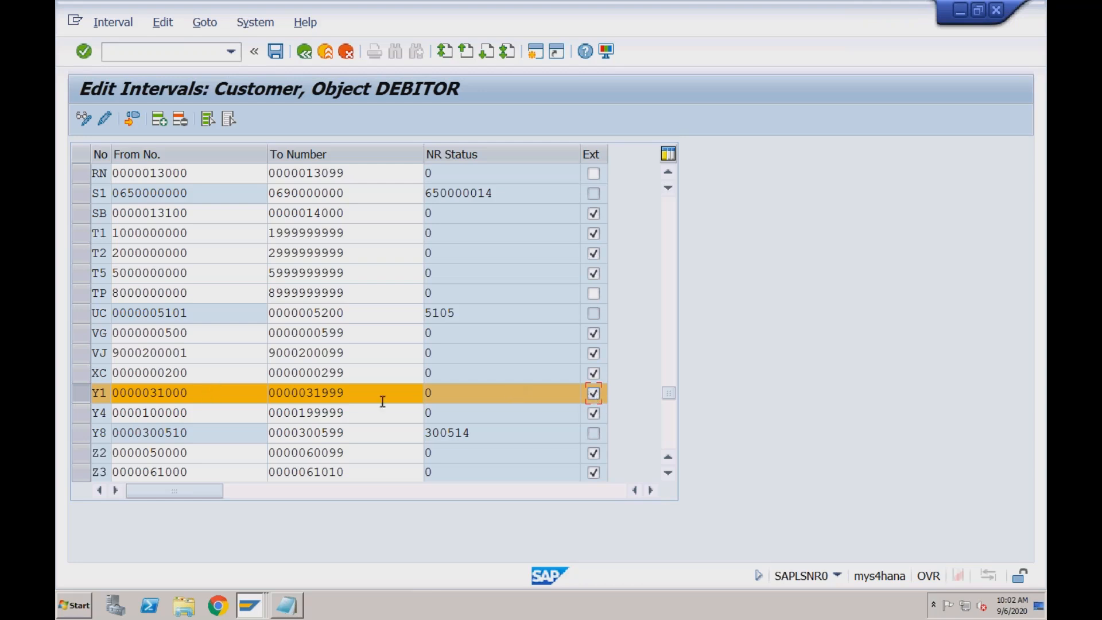
{"action": "left_click", "coordinate": [277, 56]}
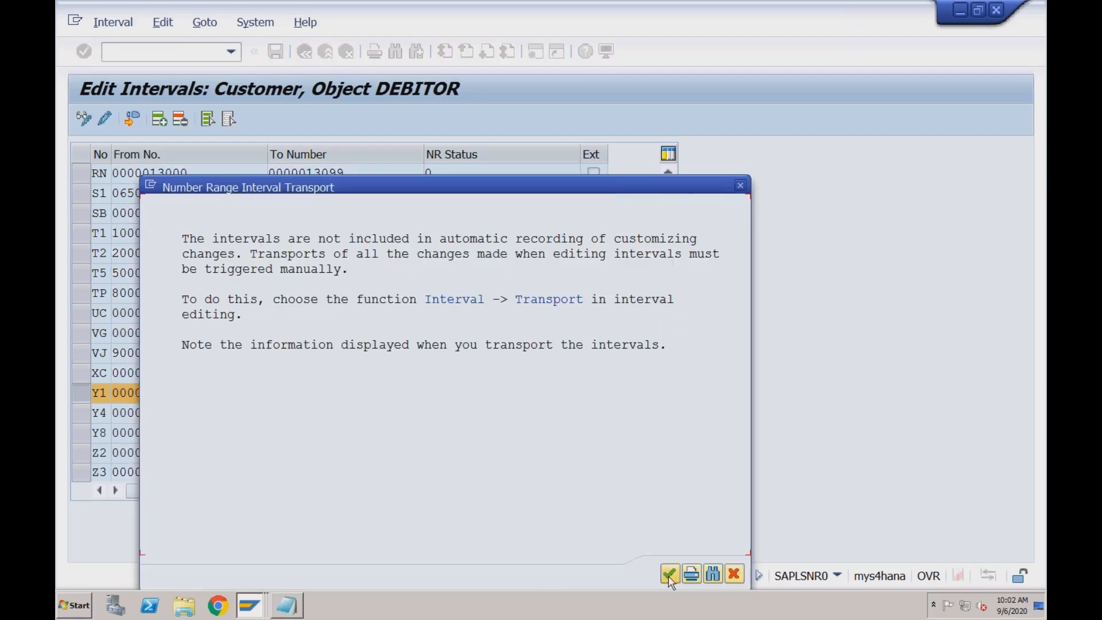
{"action": "left_click", "coordinate": [668, 571]}
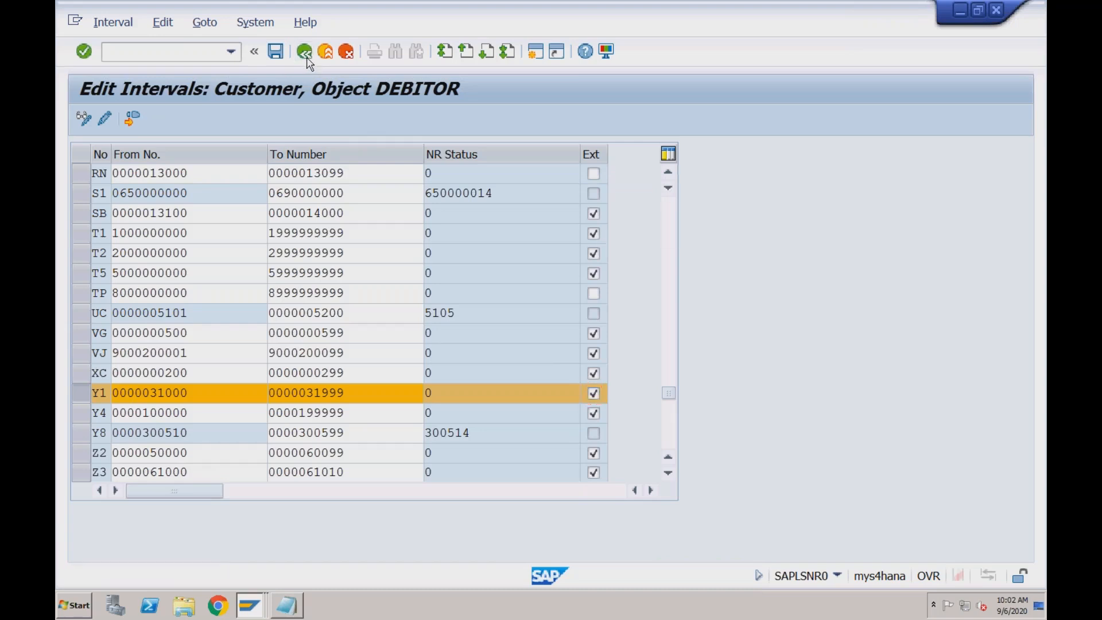
Reopen the customer intervals for editing, check the Y1 and Y4 ranges, and return to the IMG
{"action": "left_click", "coordinate": [306, 55]}
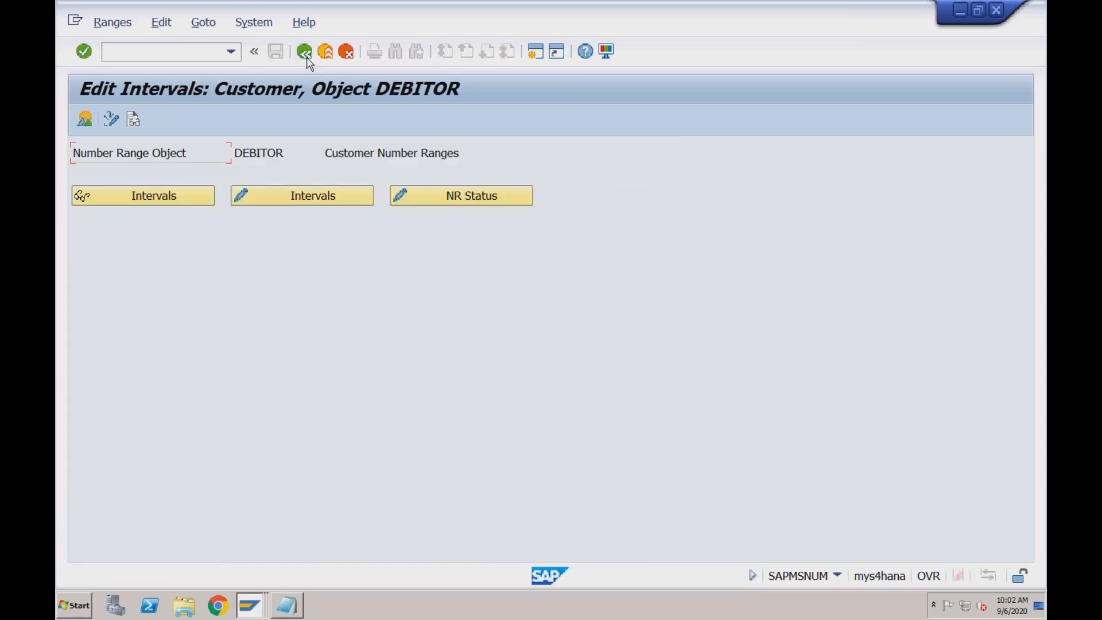
{"action": "left_click", "coordinate": [303, 196]}
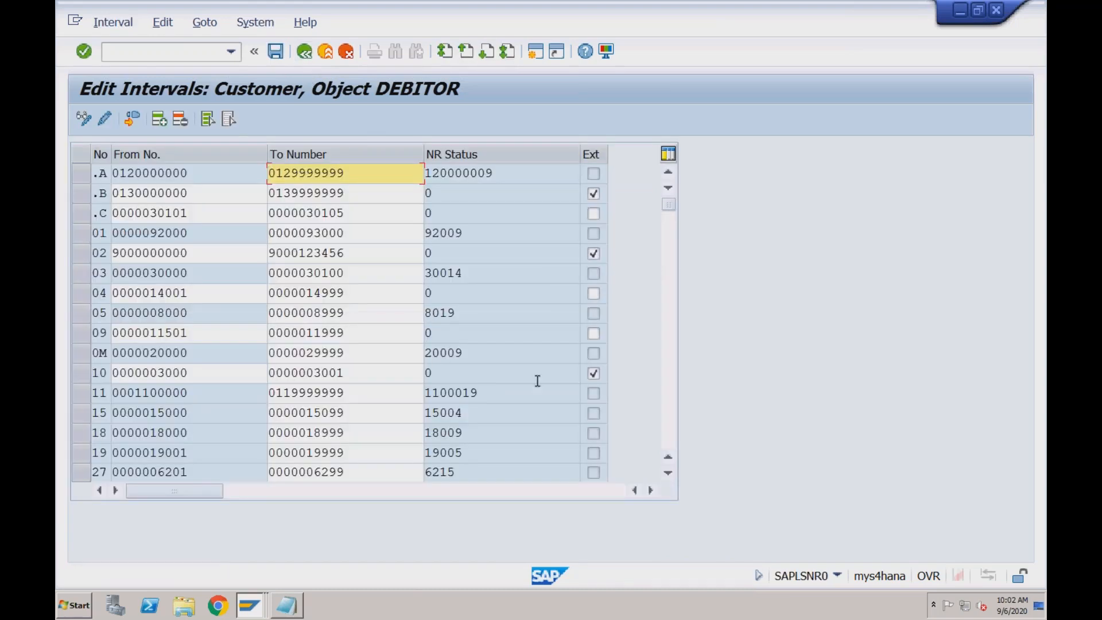
{"action": "left_click", "coordinate": [672, 402]}
{"action": "left_click", "coordinate": [675, 410]}
{"action": "left_click", "coordinate": [674, 409]}
{"action": "left_click", "coordinate": [674, 410]}
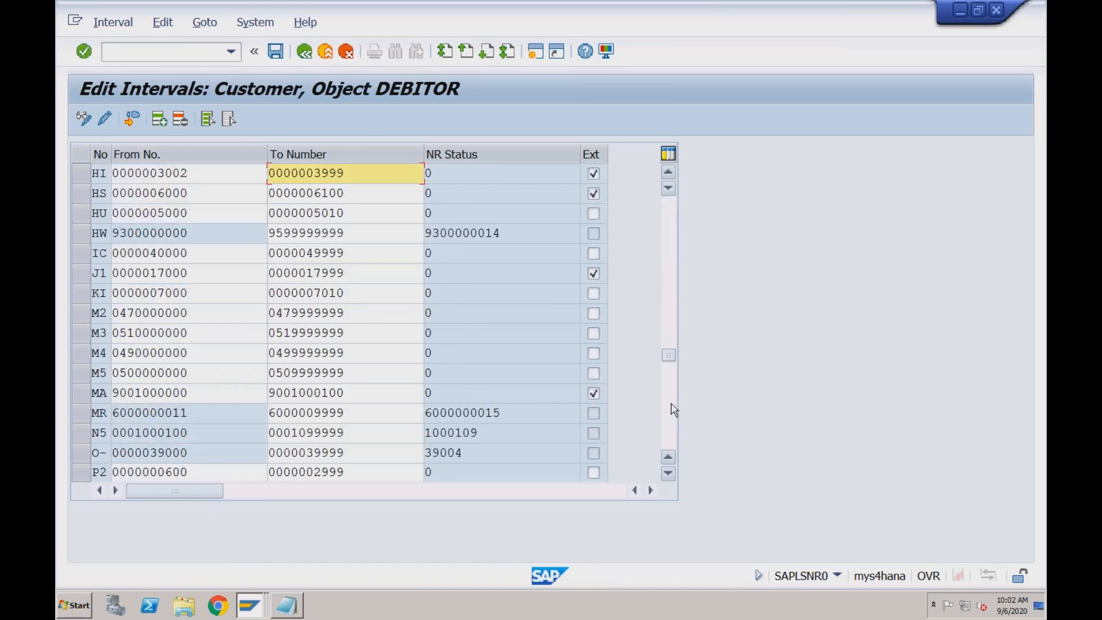
{"action": "left_click", "coordinate": [674, 410]}
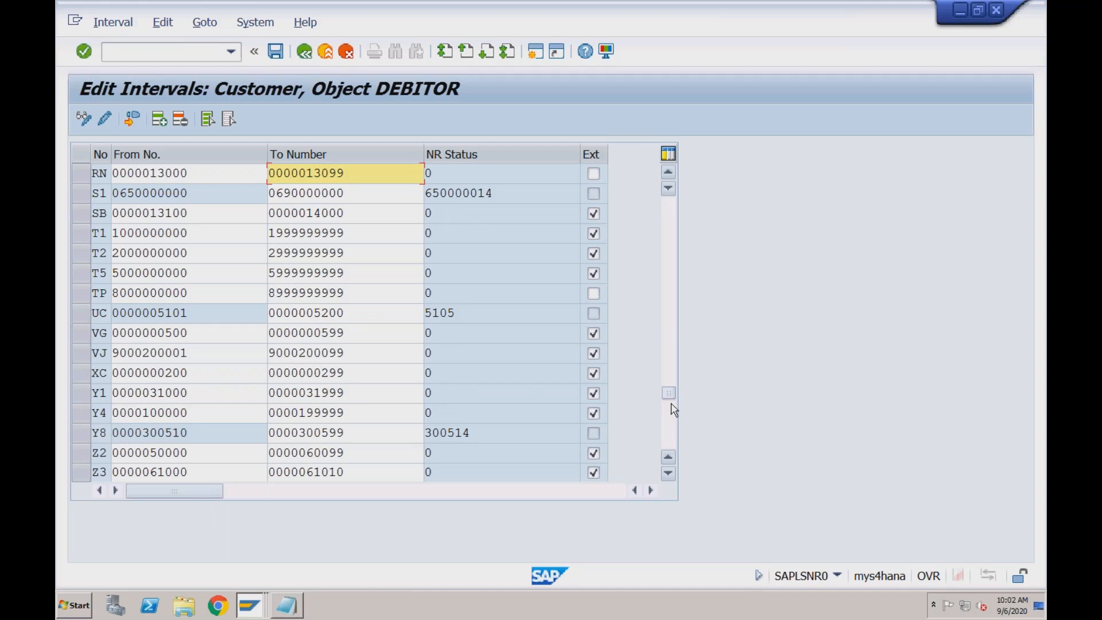
{"action": "left_click", "coordinate": [350, 413]}
{"action": "left_click", "coordinate": [358, 394]}
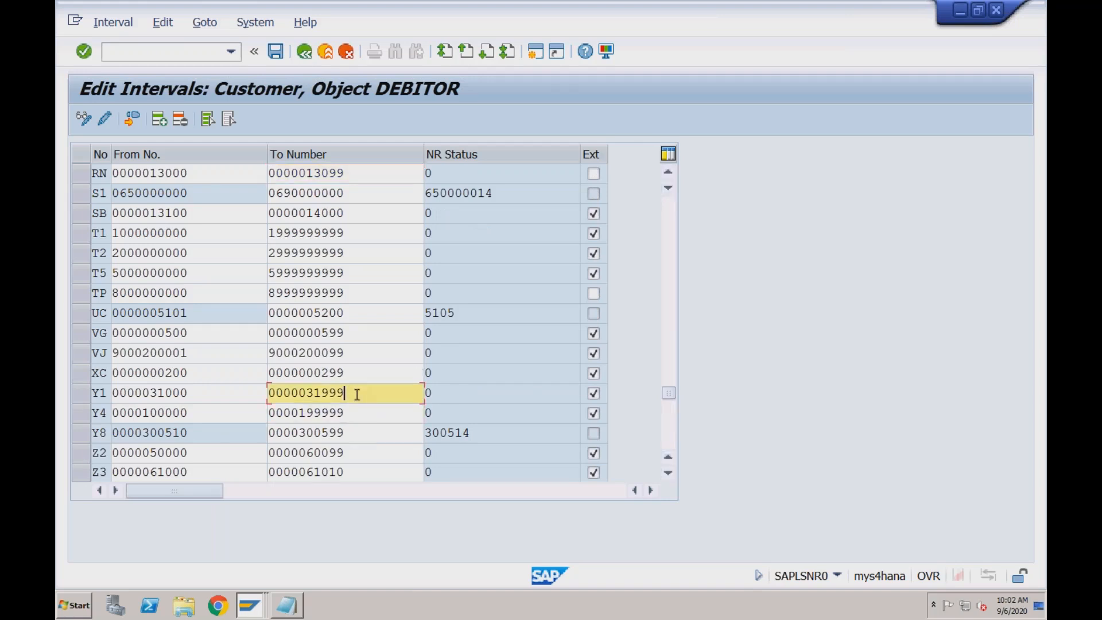
{"action": "left_click", "coordinate": [356, 414]}
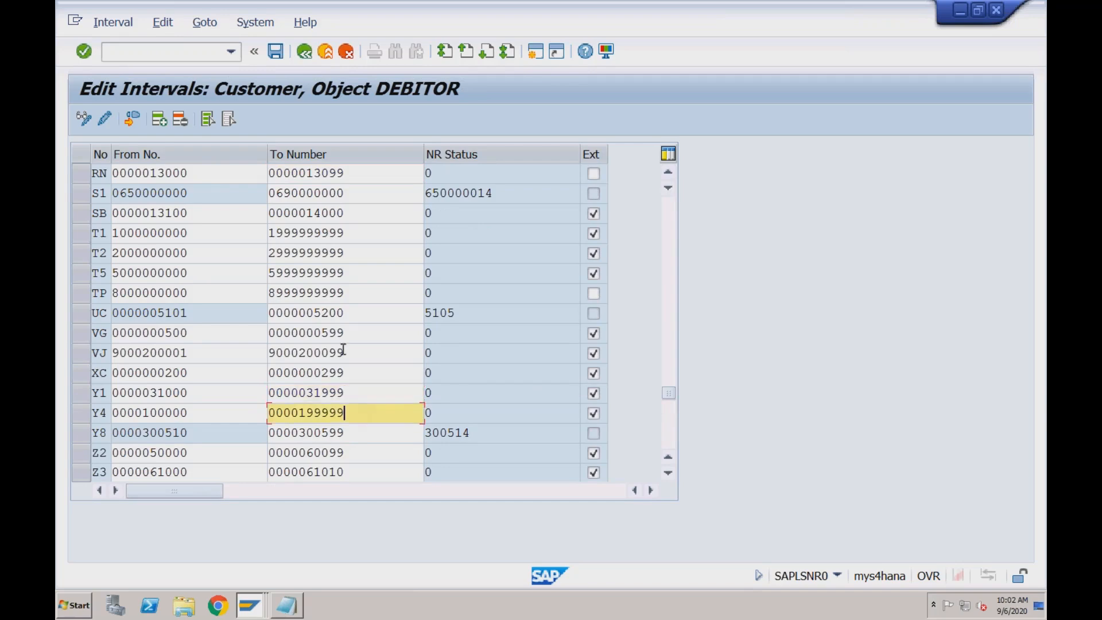
{"action": "left_click", "coordinate": [306, 52]}
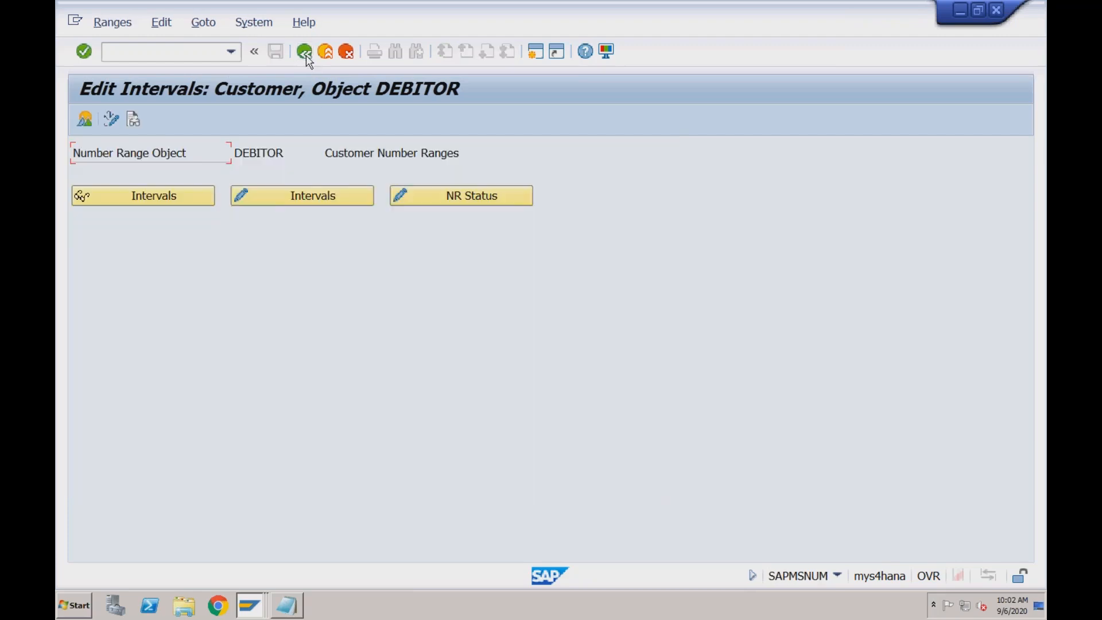
{"action": "left_click", "coordinate": [306, 53]}
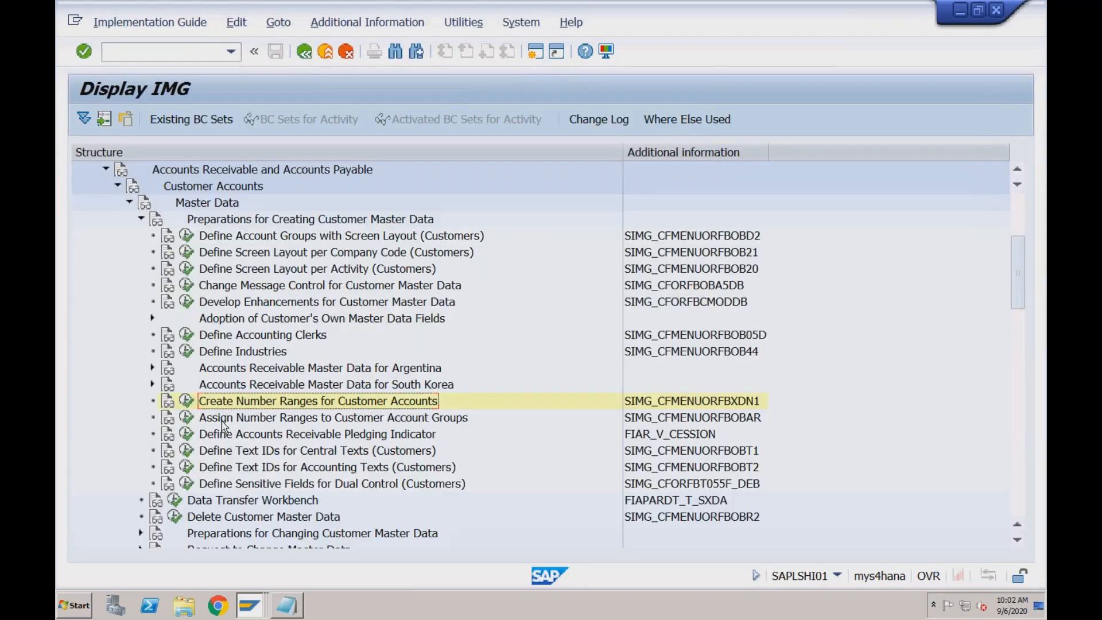
Look up the Assign Number Ranges to Customer Account Groups activity code and complete the matching Notepad item with "(OBAR)"
{"action": "left_click", "coordinate": [187, 418]}
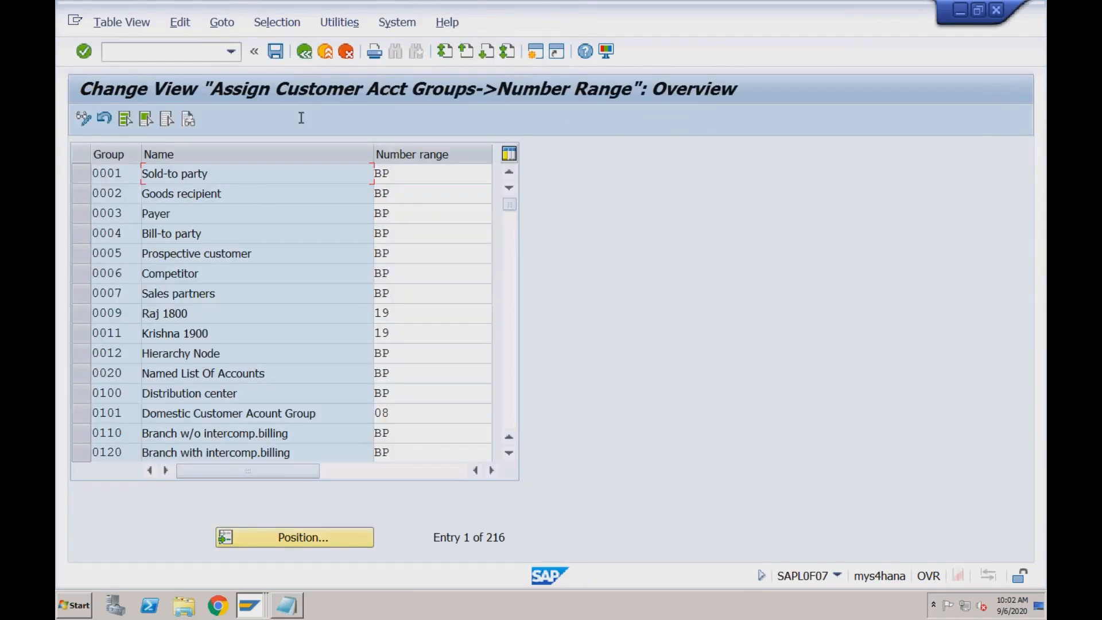
{"action": "left_click", "coordinate": [305, 53]}
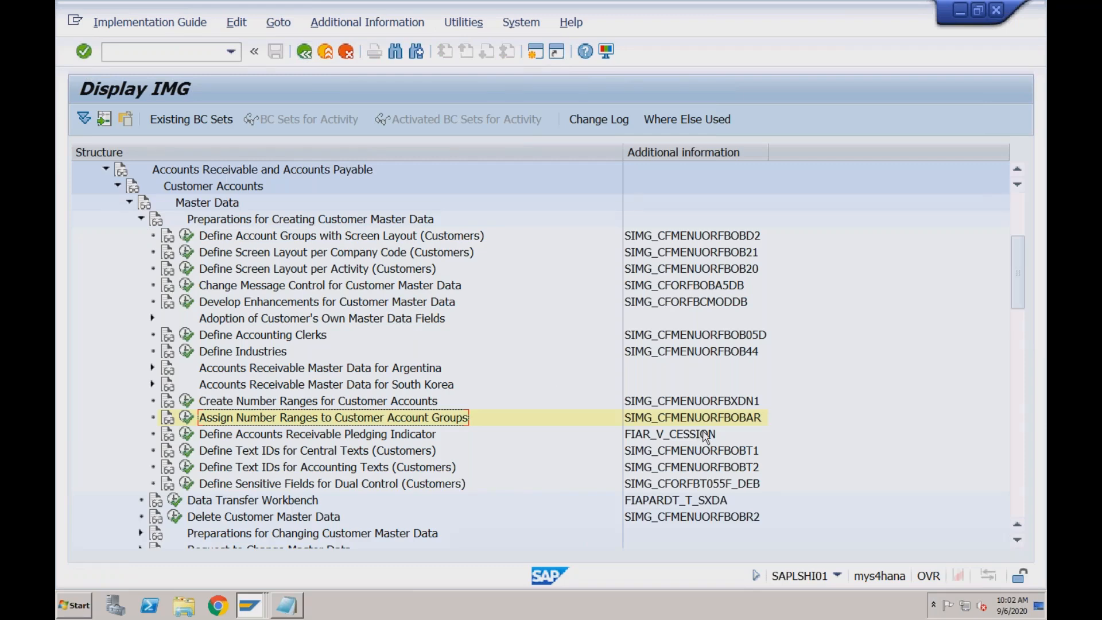
{"action": "left_click", "coordinate": [287, 605]}
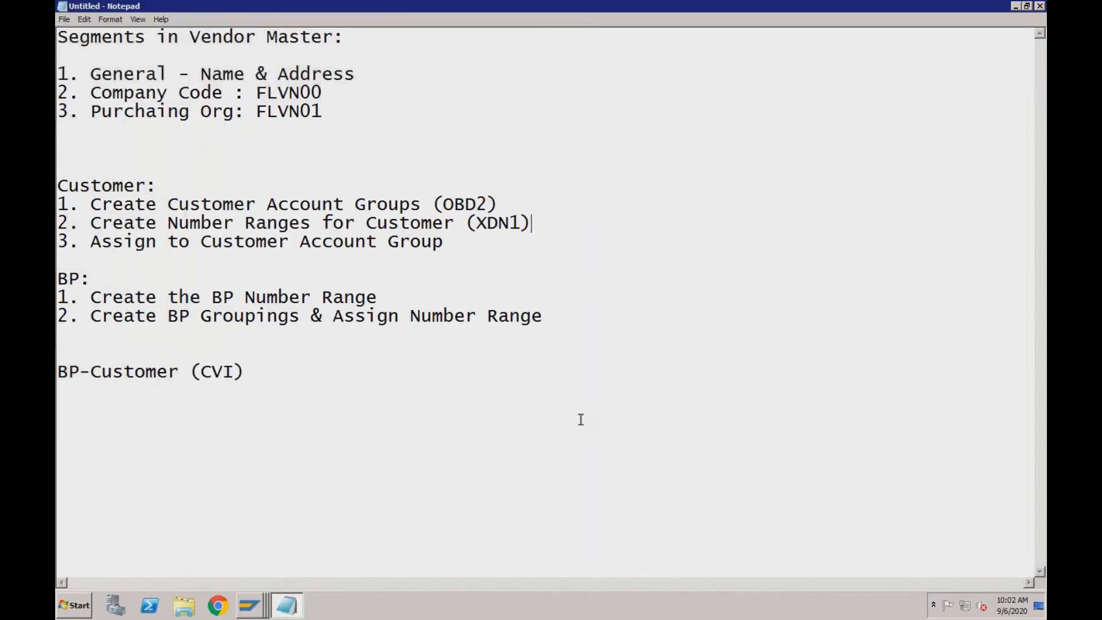
{"action": "left_click", "coordinate": [475, 239]}
{"action": "type", "text": "(OBAR)"}
Switch back to the SAP IMG, open Assign Number Ranges to Customer Account Groups, and position the list at account group RDO1
{"action": "left_click", "coordinate": [252, 602]}
{"action": "left_click", "coordinate": [250, 538]}
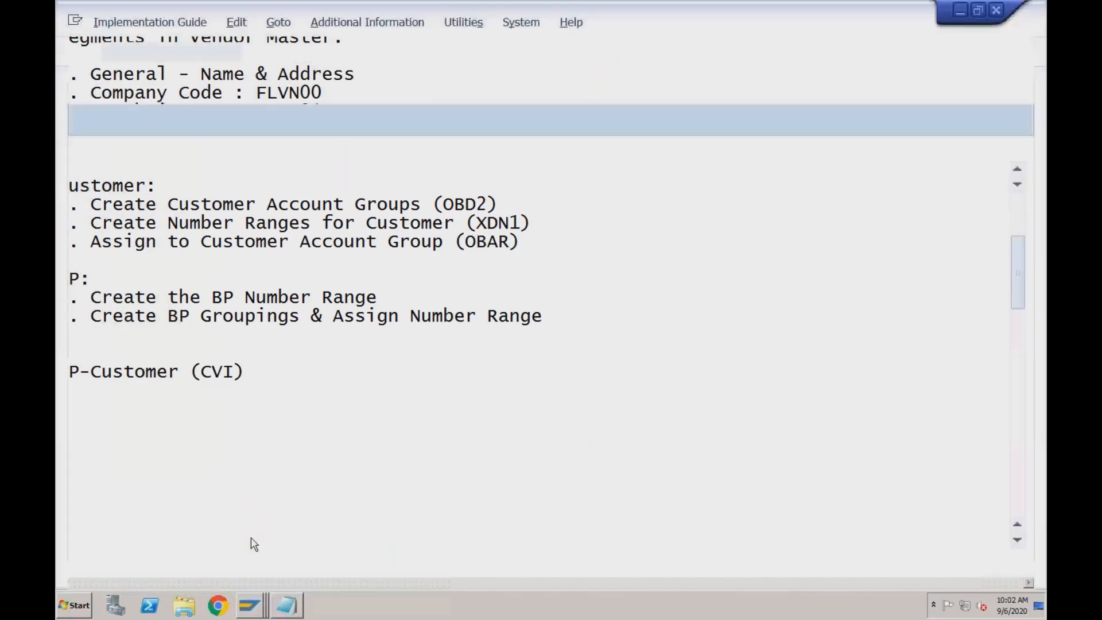
{"action": "left_click", "coordinate": [192, 419]}
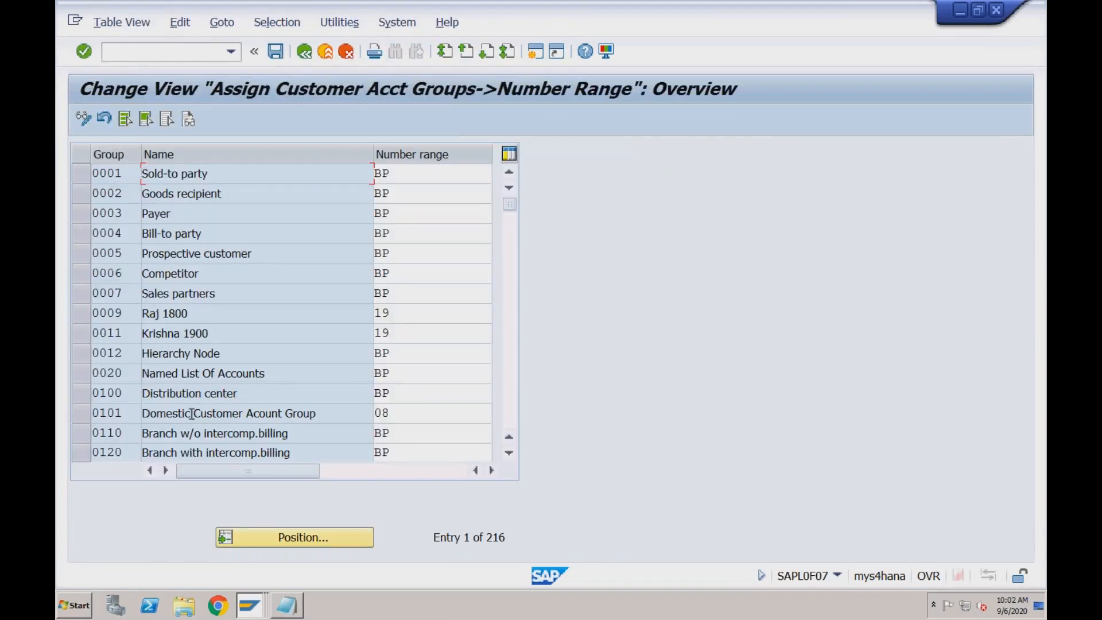
{"action": "left_click", "coordinate": [278, 537]}
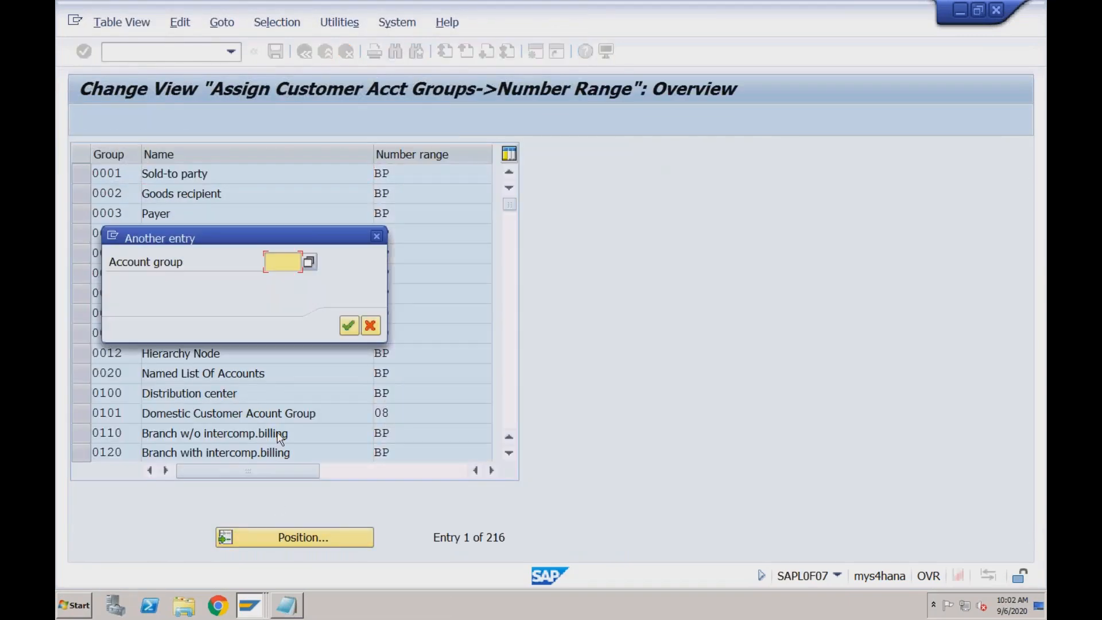
{"action": "type", "text": "rdo1"}
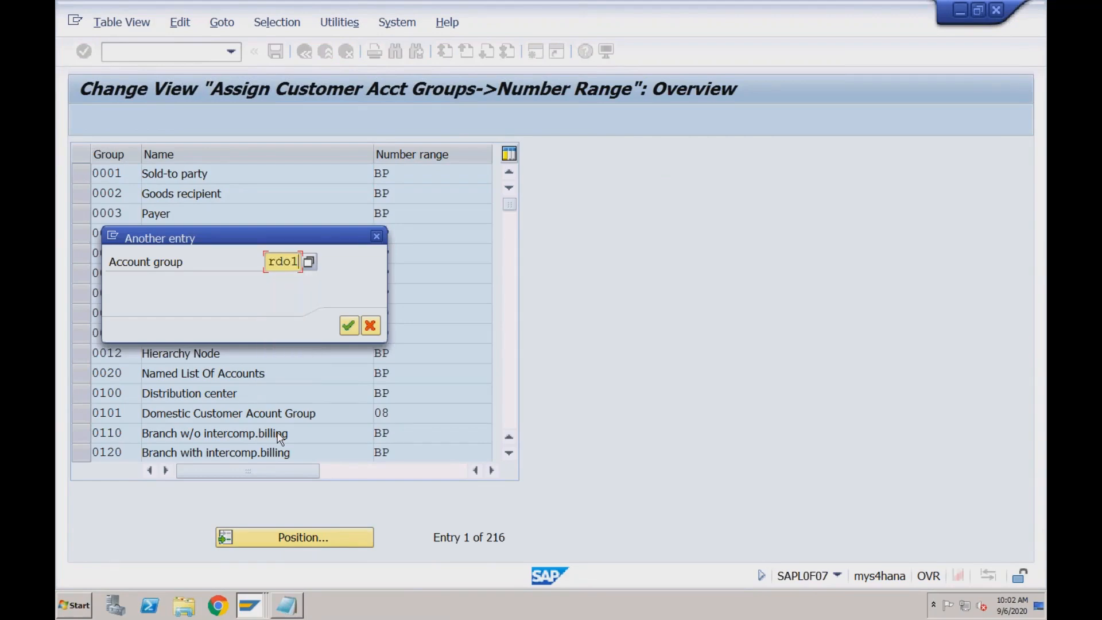
{"action": "key", "text": "Return"}
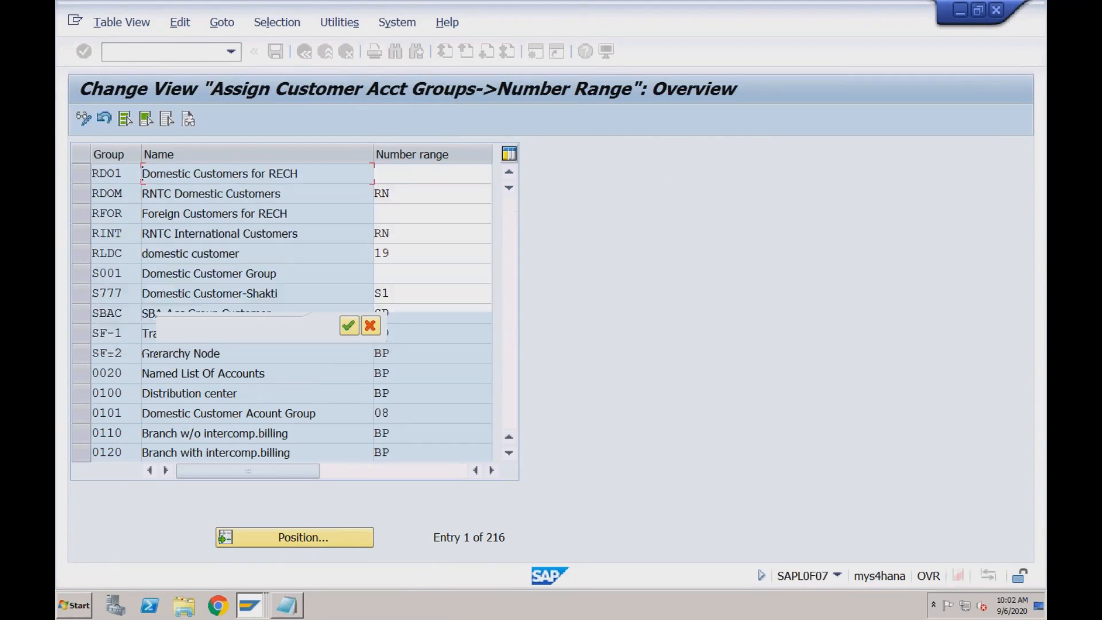
{"action": "left_click", "coordinate": [390, 172]}
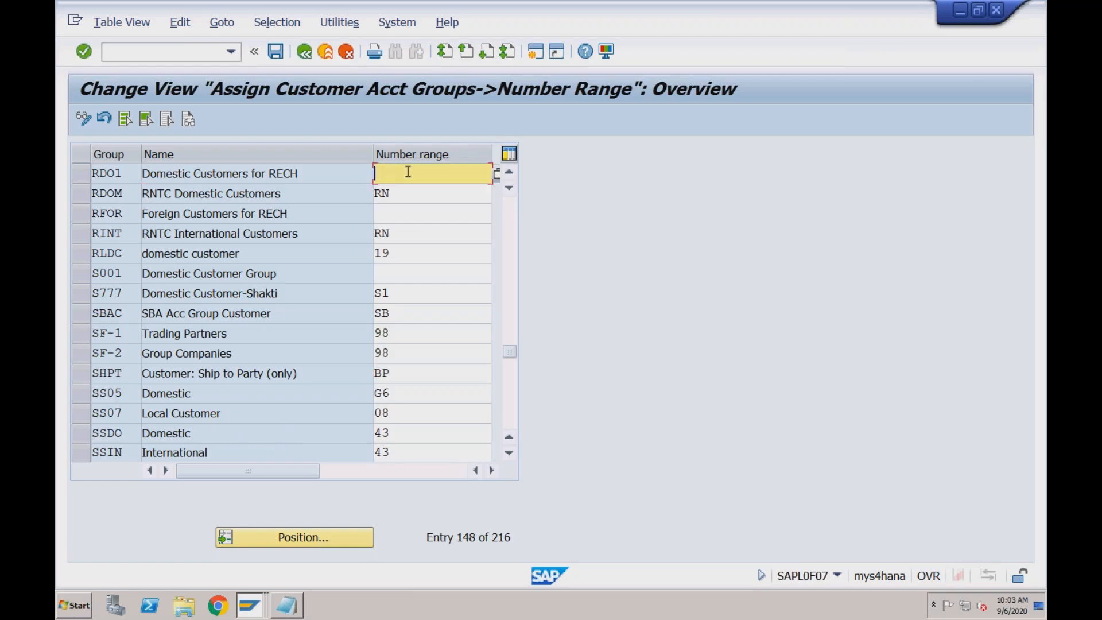
{"action": "left_click", "coordinate": [496, 176]}
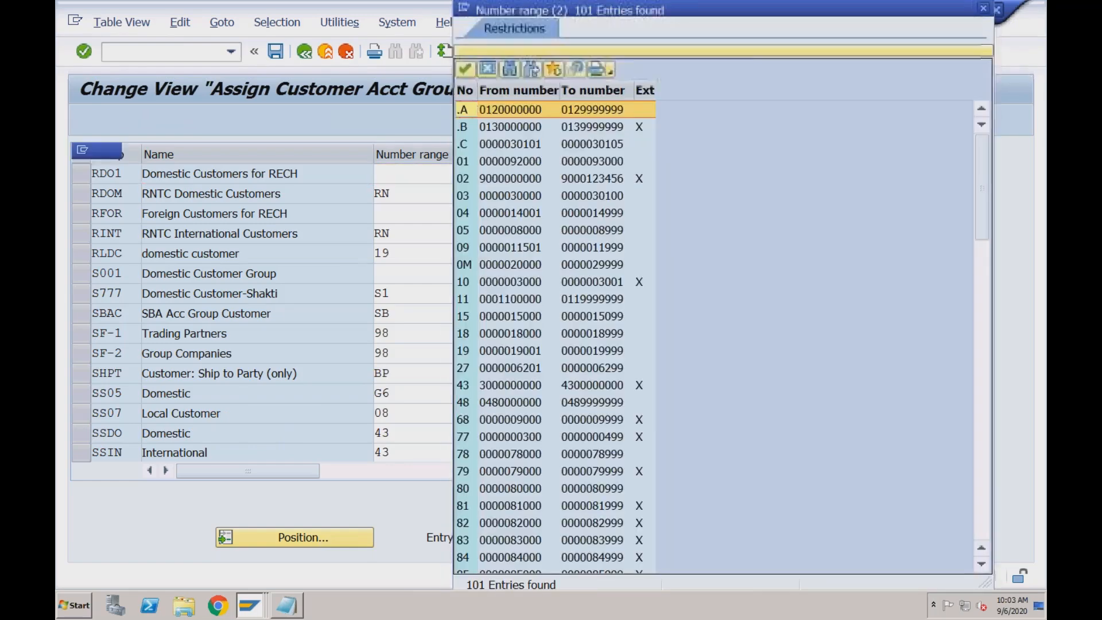
{"action": "left_click", "coordinate": [984, 310]}
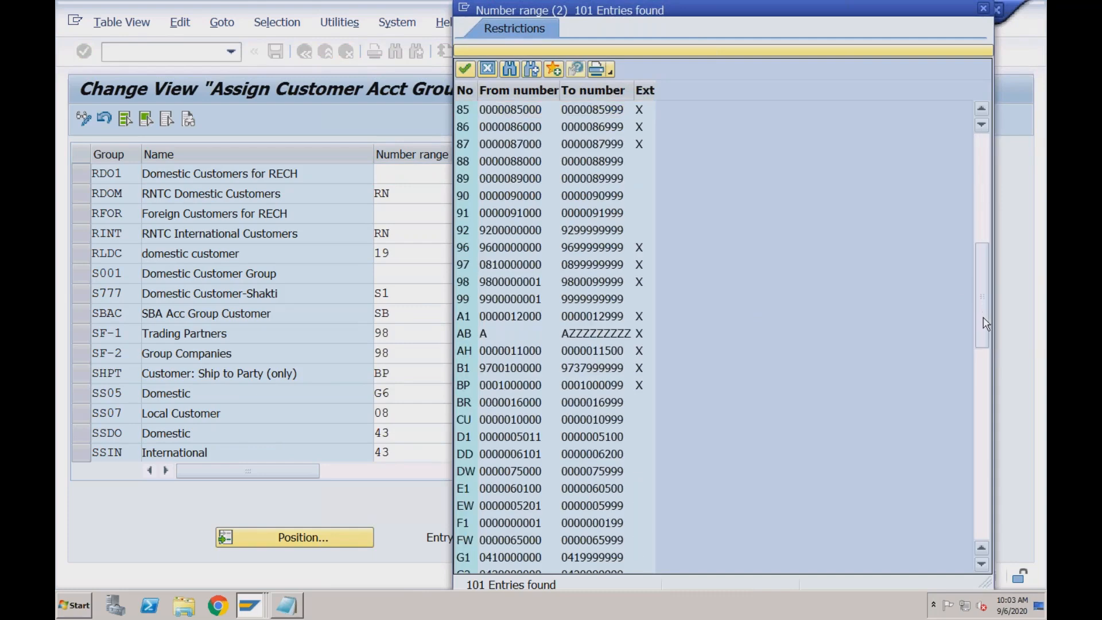
{"action": "left_click", "coordinate": [986, 497]}
{"action": "left_click", "coordinate": [985, 497]}
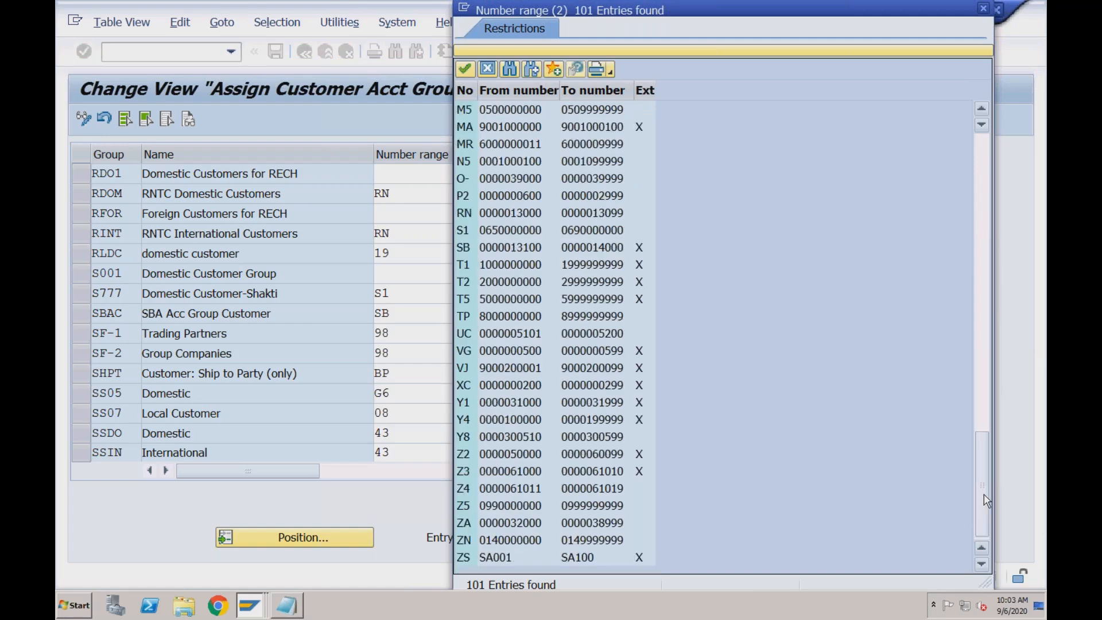
{"action": "left_click", "coordinate": [515, 404]}
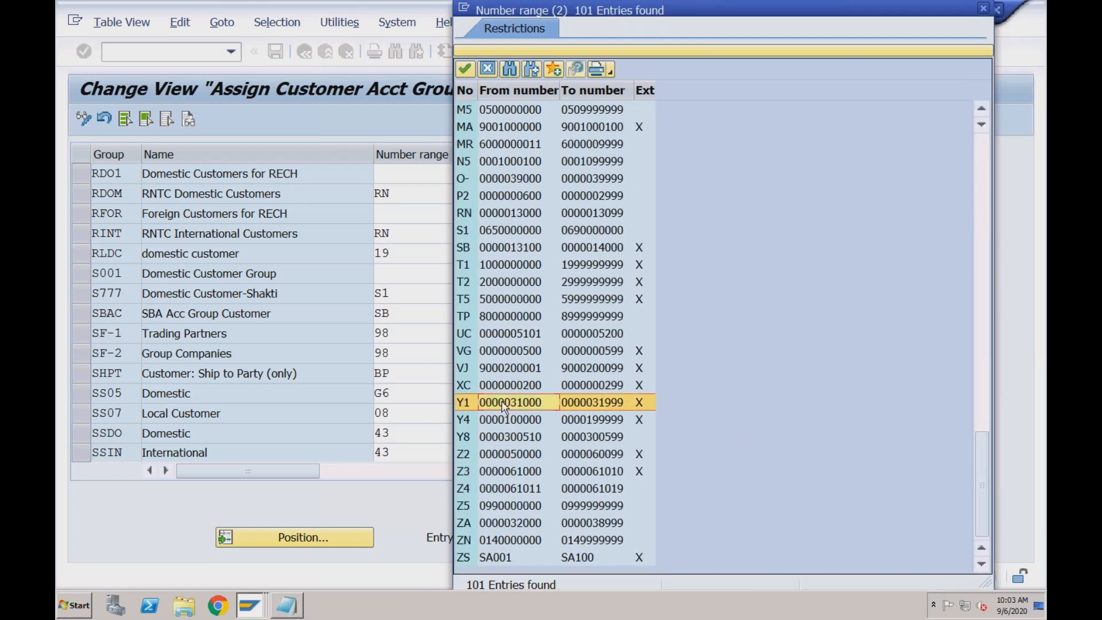
{"action": "left_click", "coordinate": [505, 406]}
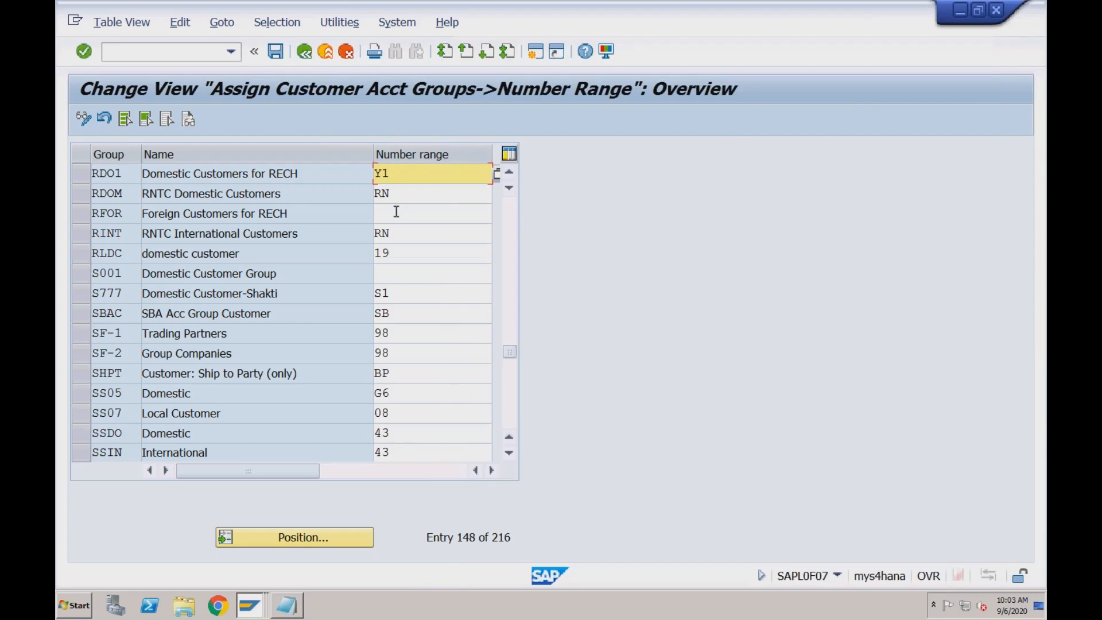
Assign number range Y4 to account group RFOR and save the account group assignments
{"action": "left_click", "coordinate": [396, 213]}
{"action": "type", "text": "Y4"}
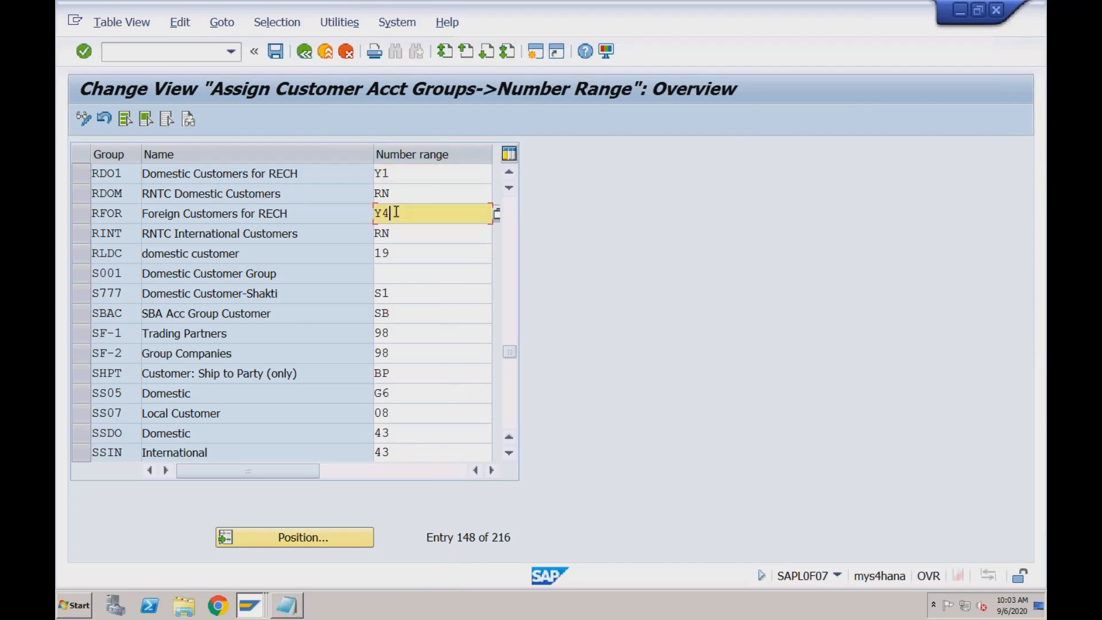
{"action": "left_click", "coordinate": [276, 51]}
{"action": "left_click", "coordinate": [404, 325]}
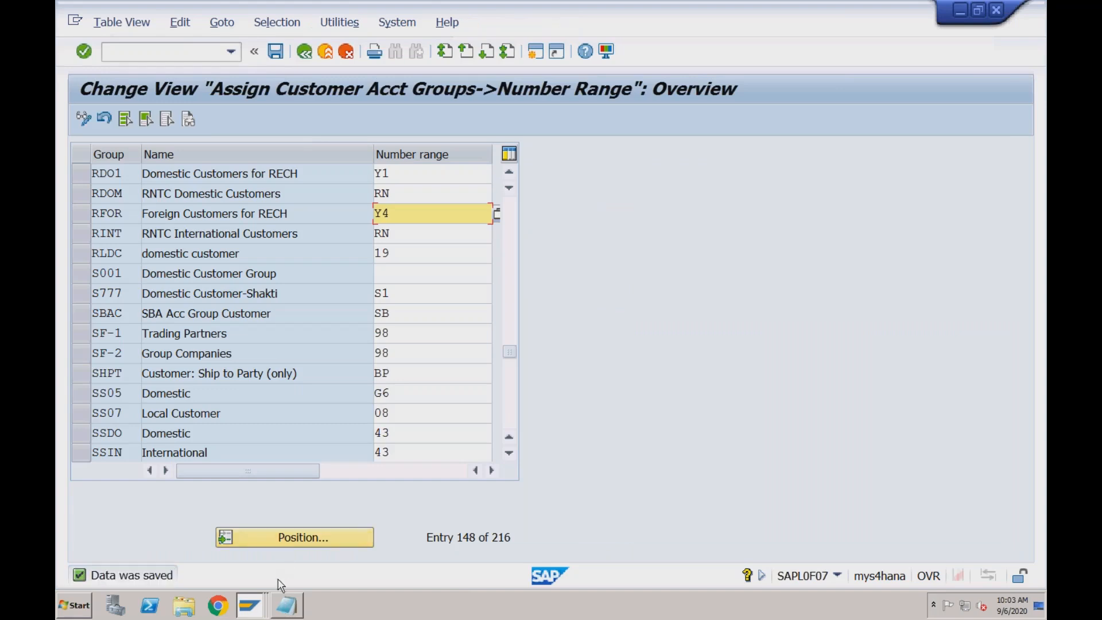
Switch to Notepad and review the customer steps and the BP number range and grouping steps
{"action": "left_click", "coordinate": [287, 606]}
{"action": "left_click", "coordinate": [434, 245]}
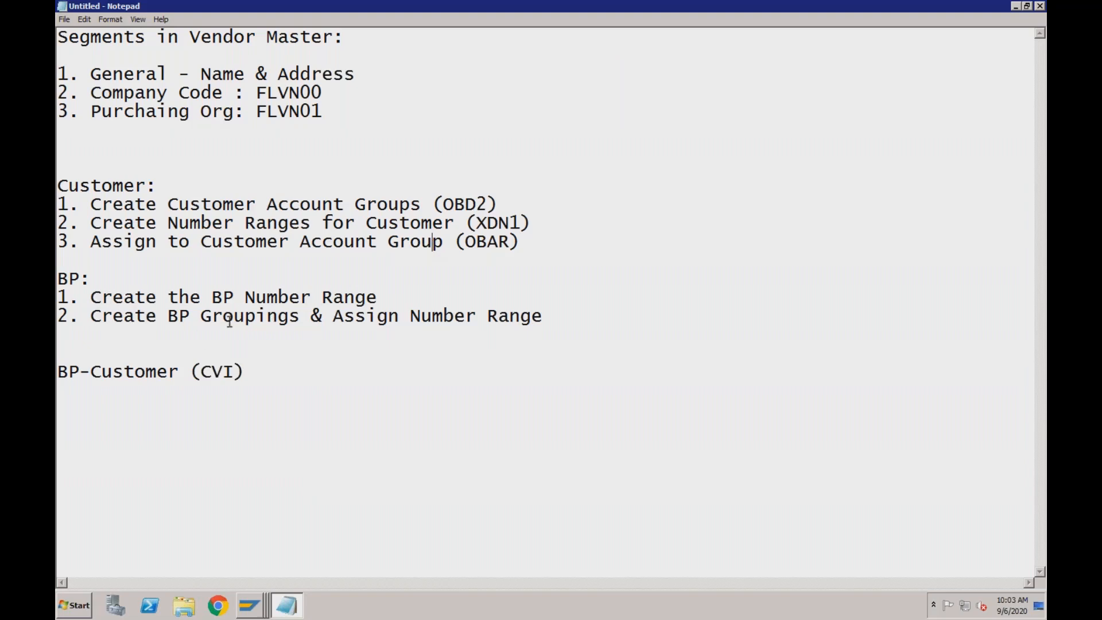
{"action": "left_click", "coordinate": [301, 316]}
Switch to the SAP BP groupings session, return to the IMG, collapse SAP Business Partner and locate its parent node Cross-Application Components
{"action": "left_click", "coordinate": [250, 606]}
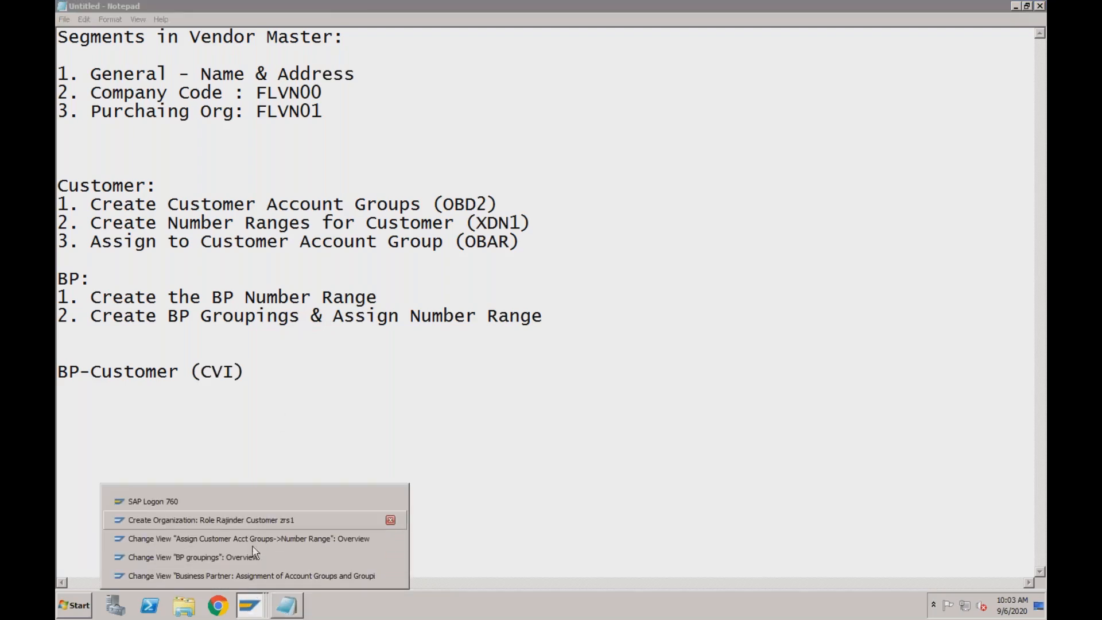
{"action": "left_click", "coordinate": [255, 558]}
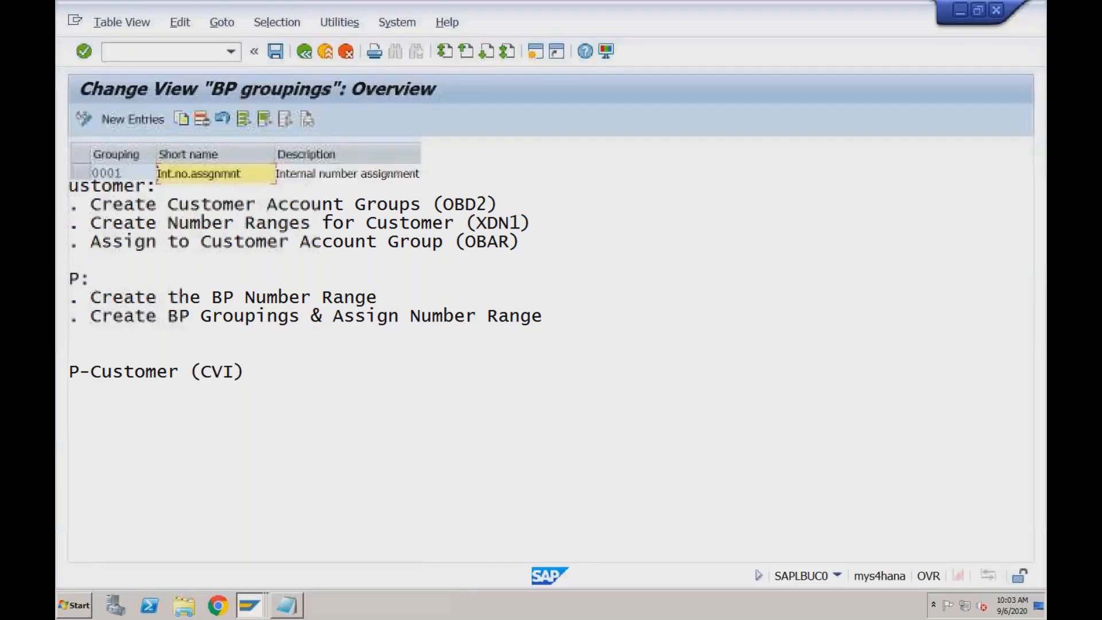
{"action": "left_click", "coordinate": [305, 53]}
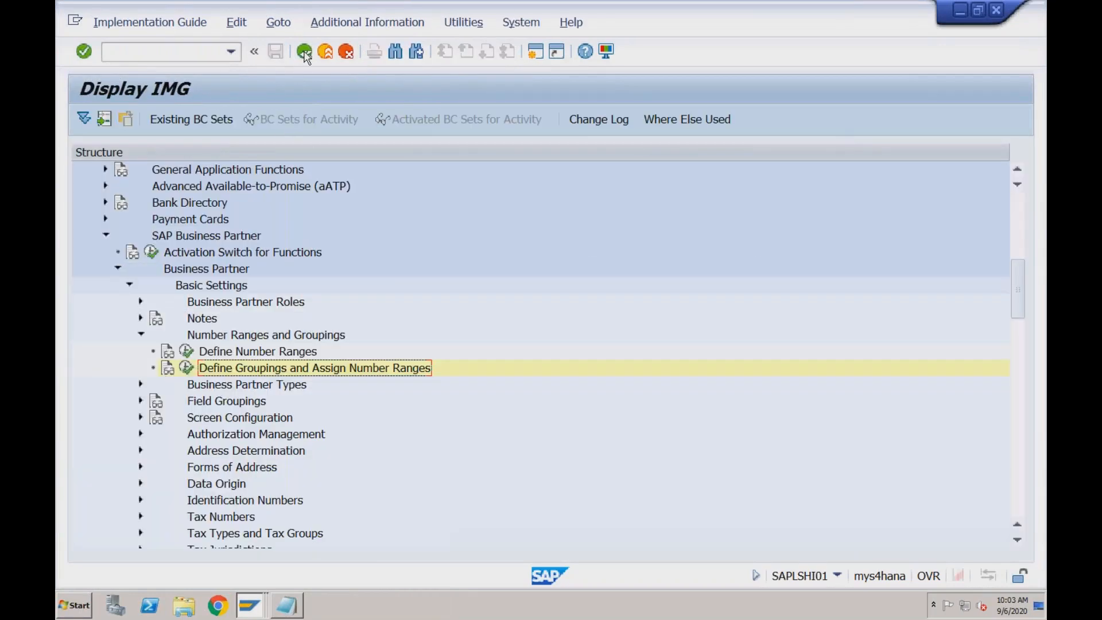
{"action": "left_click", "coordinate": [106, 235]}
{"action": "left_click", "coordinate": [1019, 207]}
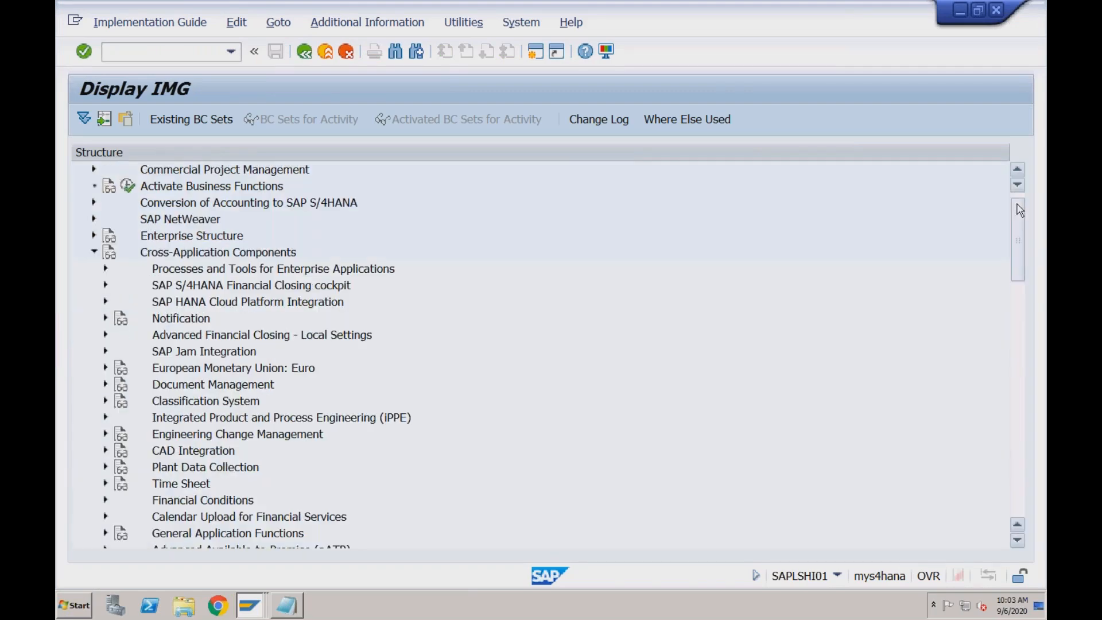
{"action": "left_click", "coordinate": [178, 257]}
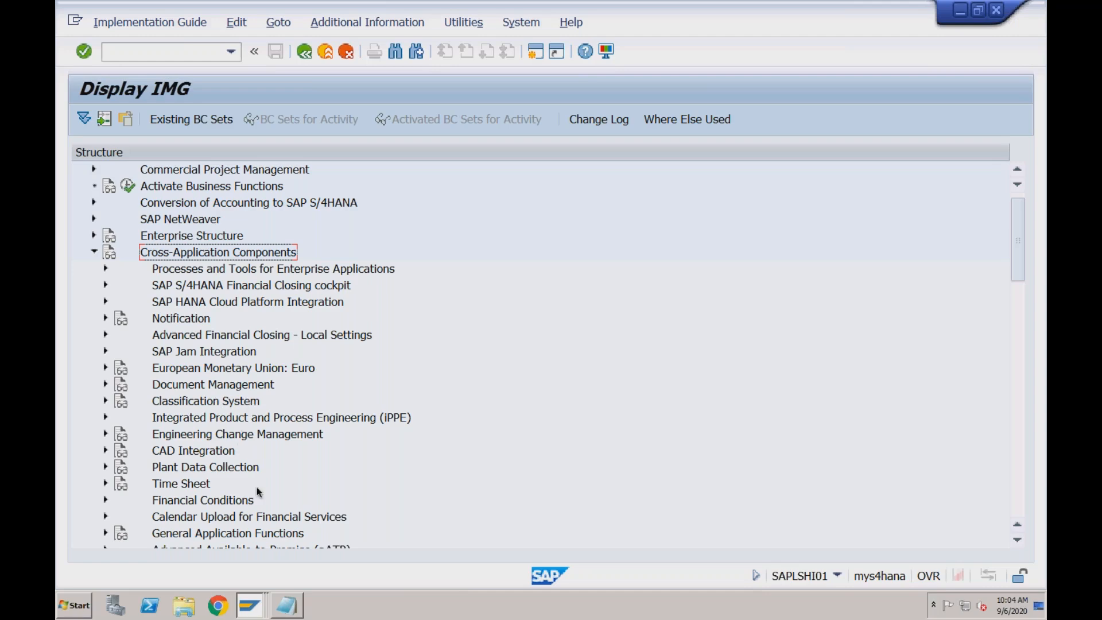
Expand SAP Business Partner under Cross-Application Components to show the Number Ranges and Groupings activities
{"action": "left_click", "coordinate": [1016, 339]}
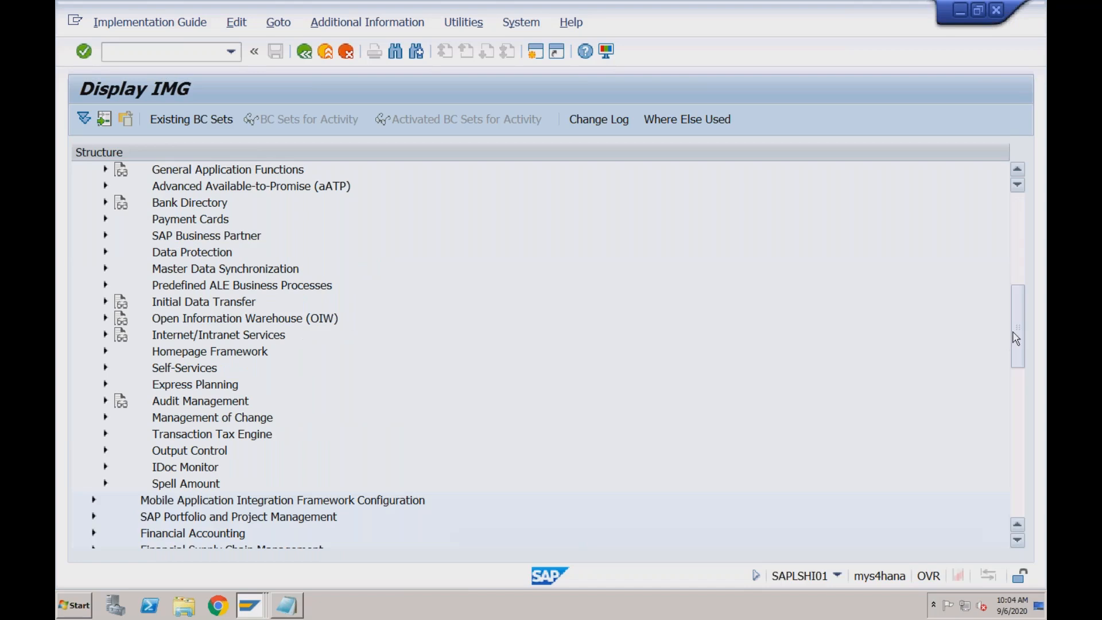
{"action": "left_click", "coordinate": [228, 240]}
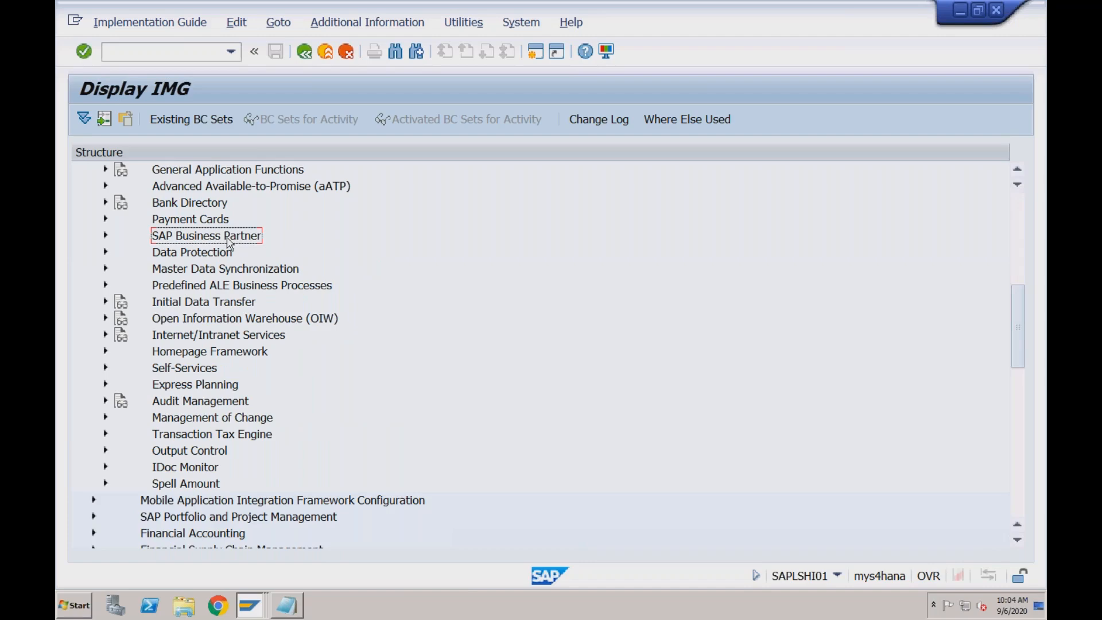
{"action": "left_click", "coordinate": [227, 270]}
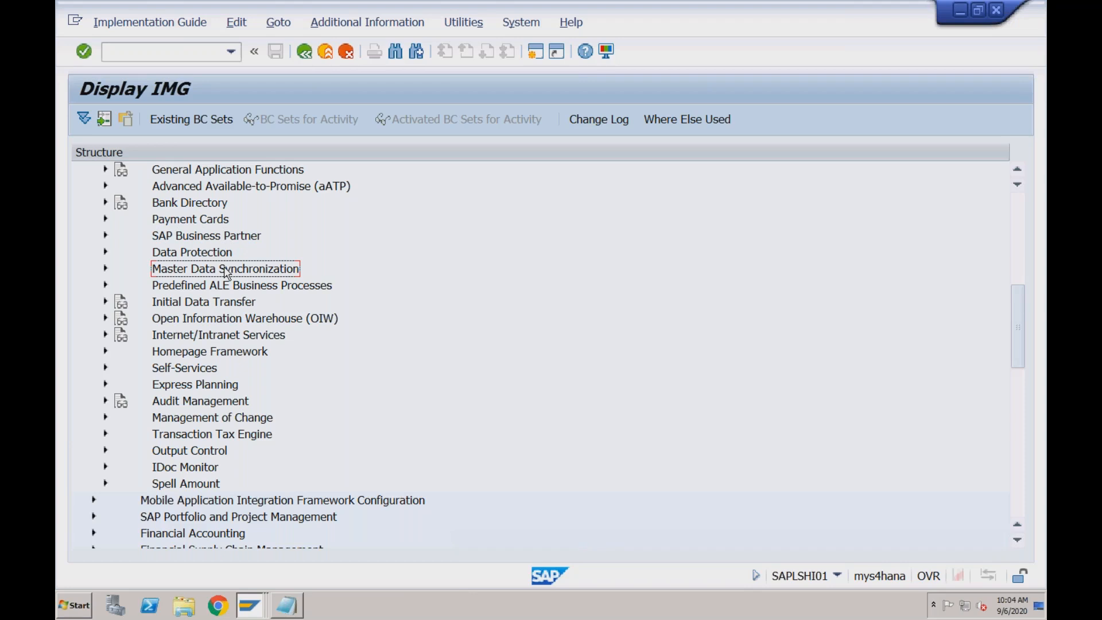
{"action": "left_click", "coordinate": [229, 238]}
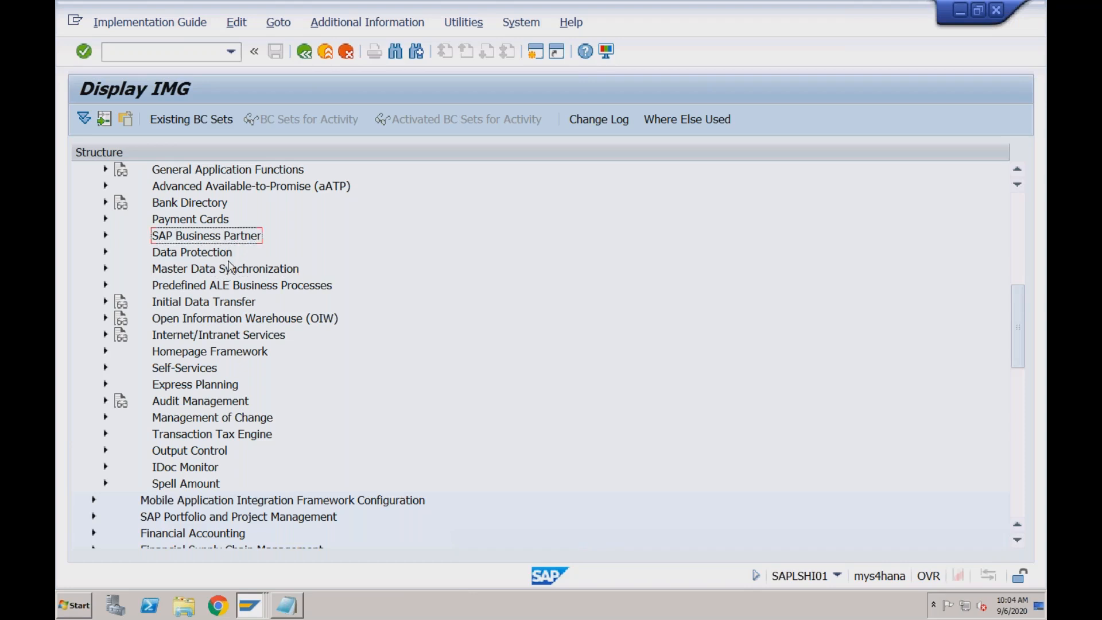
{"action": "left_click", "coordinate": [228, 272]}
{"action": "left_click", "coordinate": [233, 241]}
{"action": "left_click", "coordinate": [106, 236]}
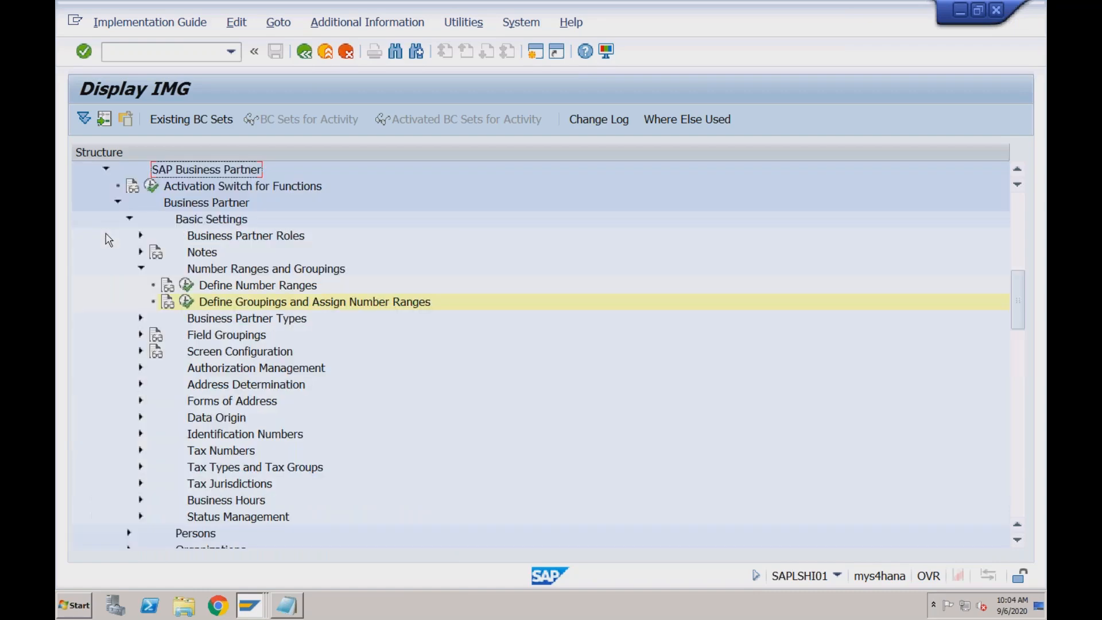
Show the IMG activity keys as additional information in the IMG structure
{"action": "left_click", "coordinate": [377, 29]}
{"action": "mouse_move", "coordinate": [488, 46]}
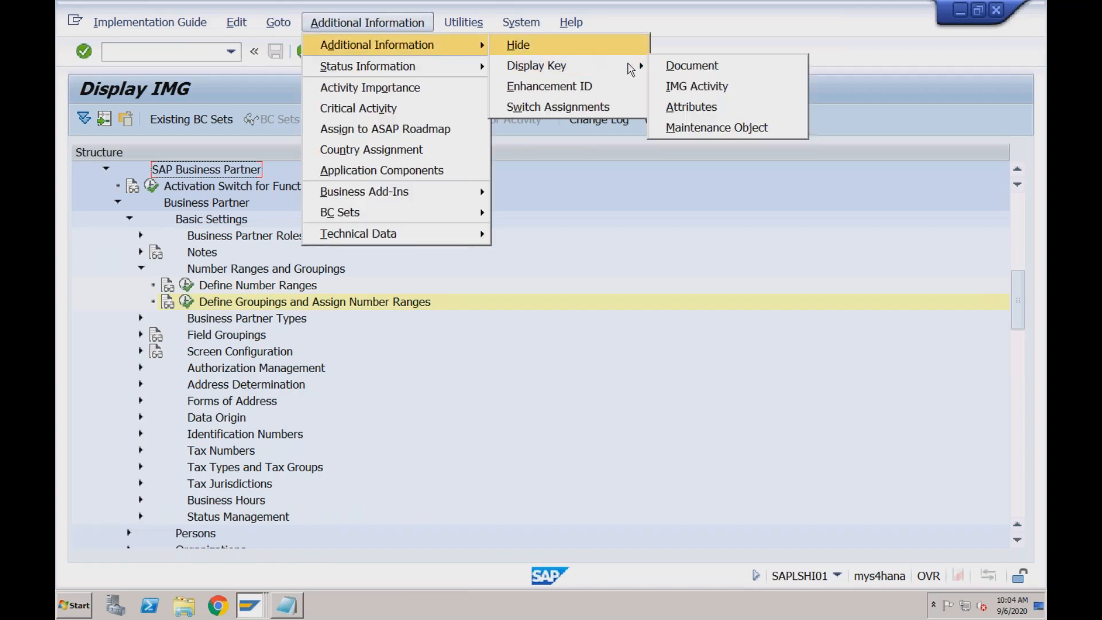
{"action": "mouse_move", "coordinate": [635, 69]}
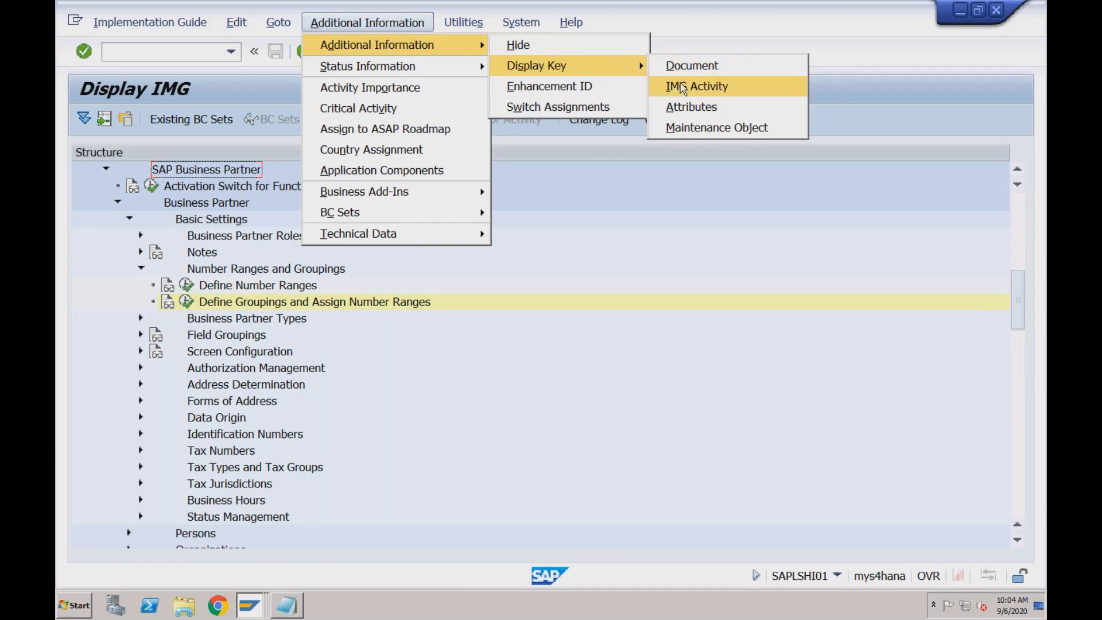
{"action": "left_click", "coordinate": [683, 89]}
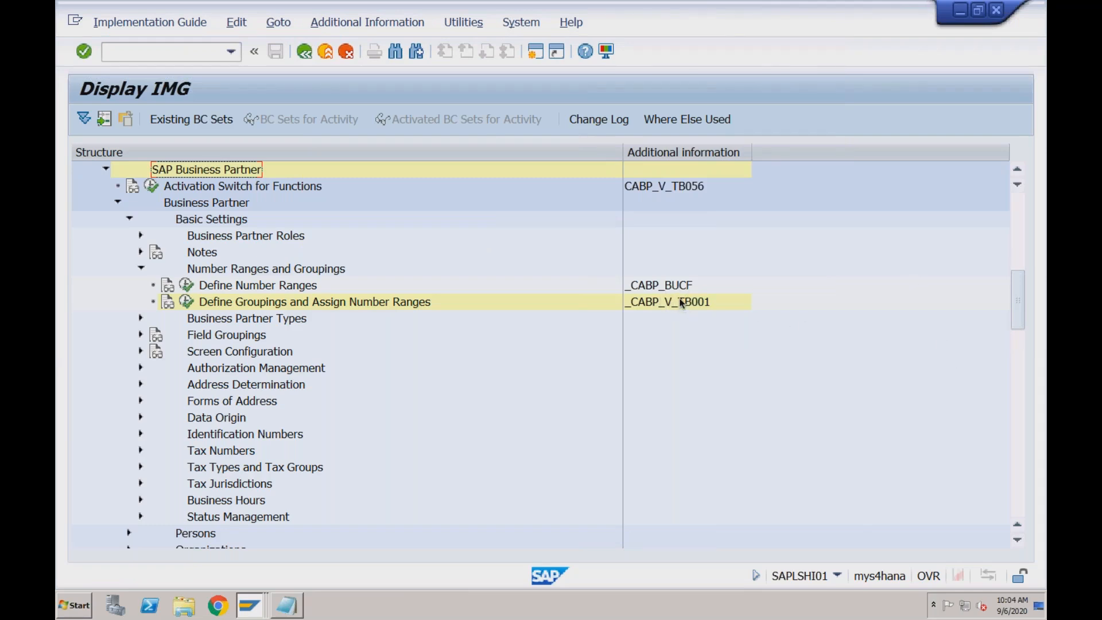
Open a new SAP session, run transaction BUCF to check the business partner number range screen, and return to SAP Easy Access
{"action": "left_click", "coordinate": [535, 53]}
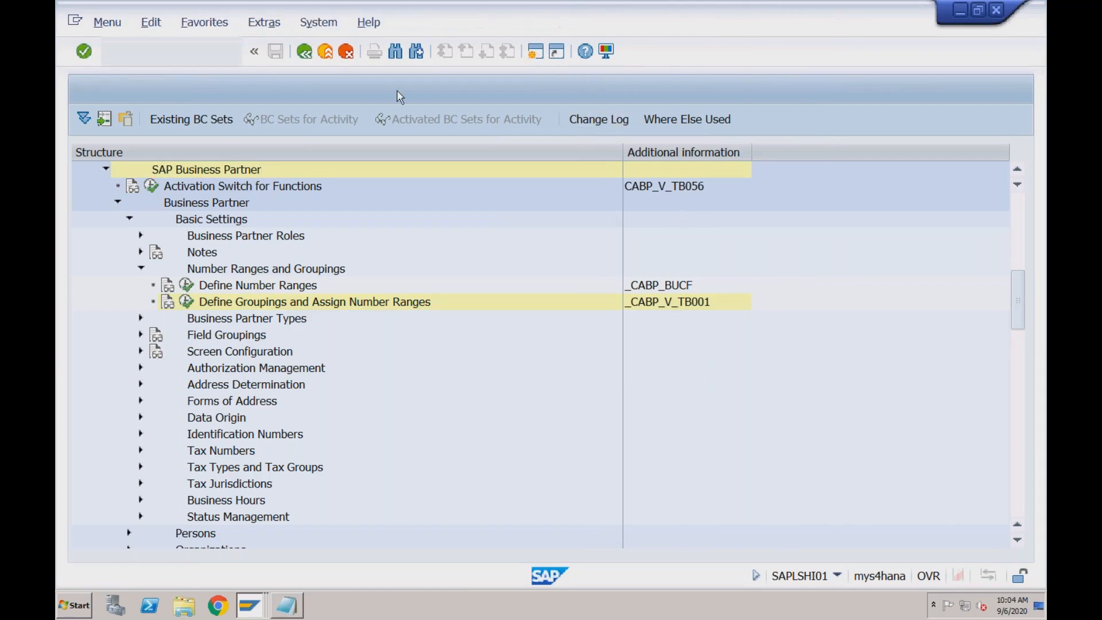
{"action": "type", "text": "bucf"}
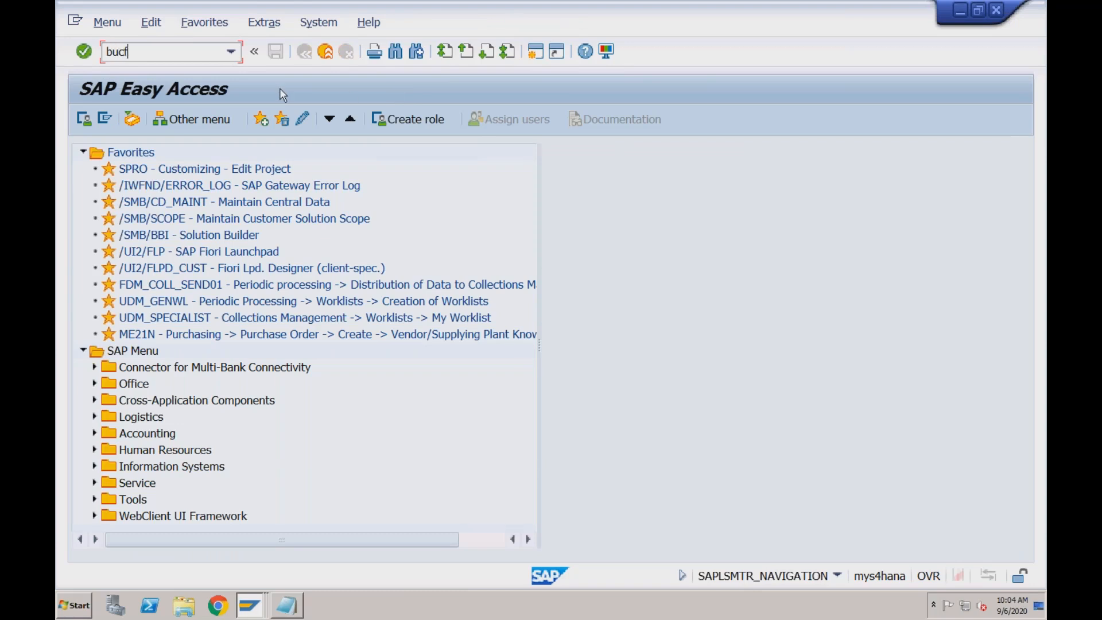
{"action": "key", "text": "Return"}
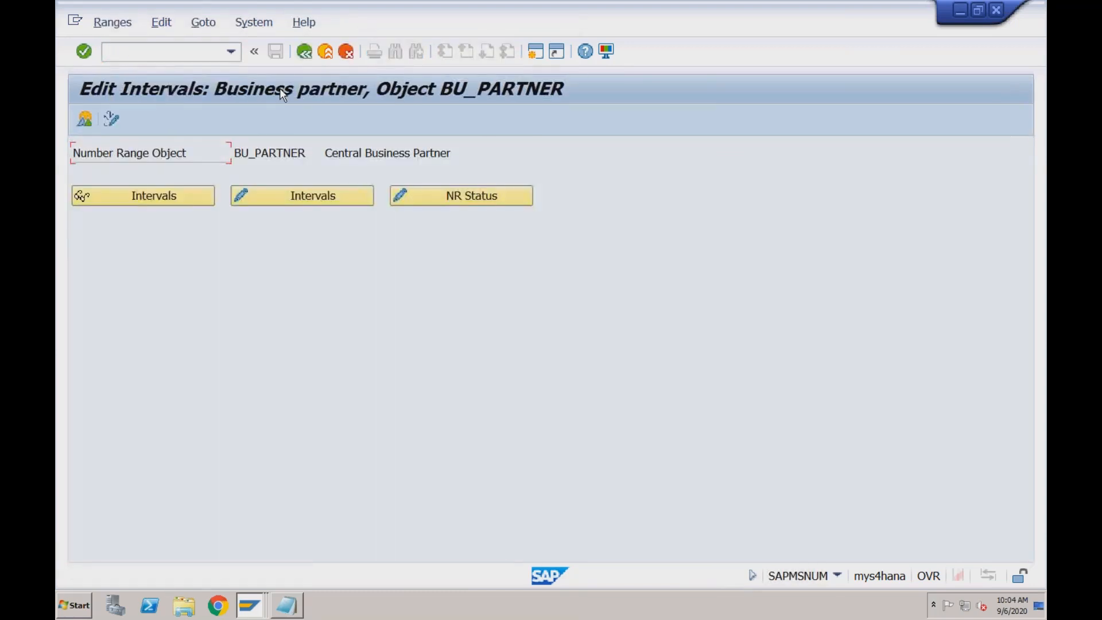
{"action": "left_click", "coordinate": [306, 57]}
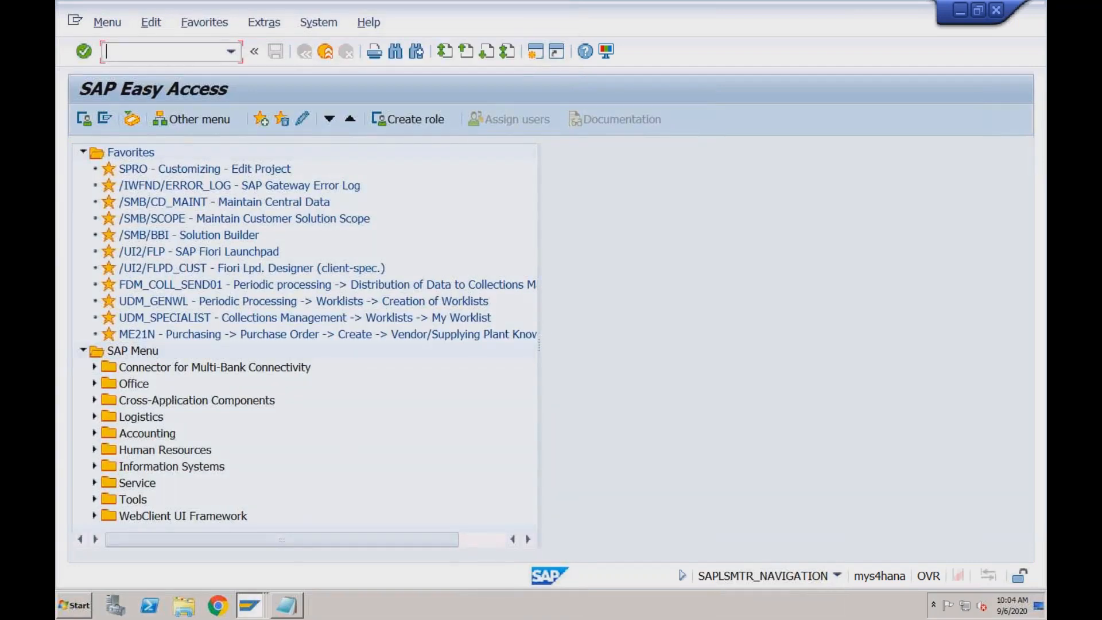
Check the groupings activity key in the IMG session and try to run transaction B001 from the SAP Easy Access session
{"action": "left_click", "coordinate": [249, 605]}
{"action": "left_click", "coordinate": [244, 542]}
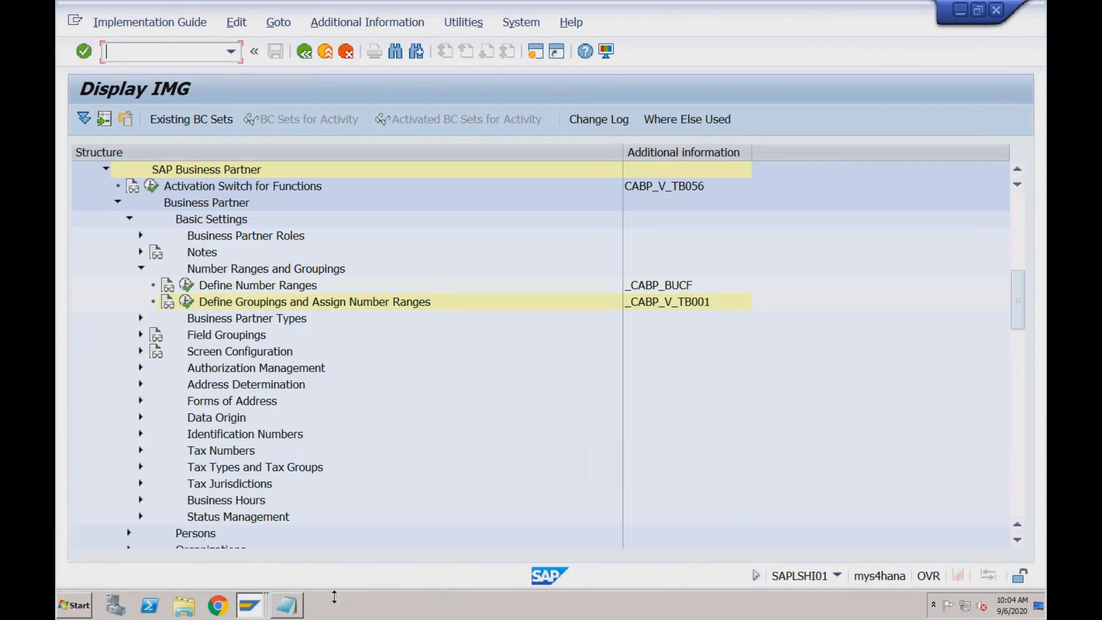
{"action": "mouse_move", "coordinate": [241, 606]}
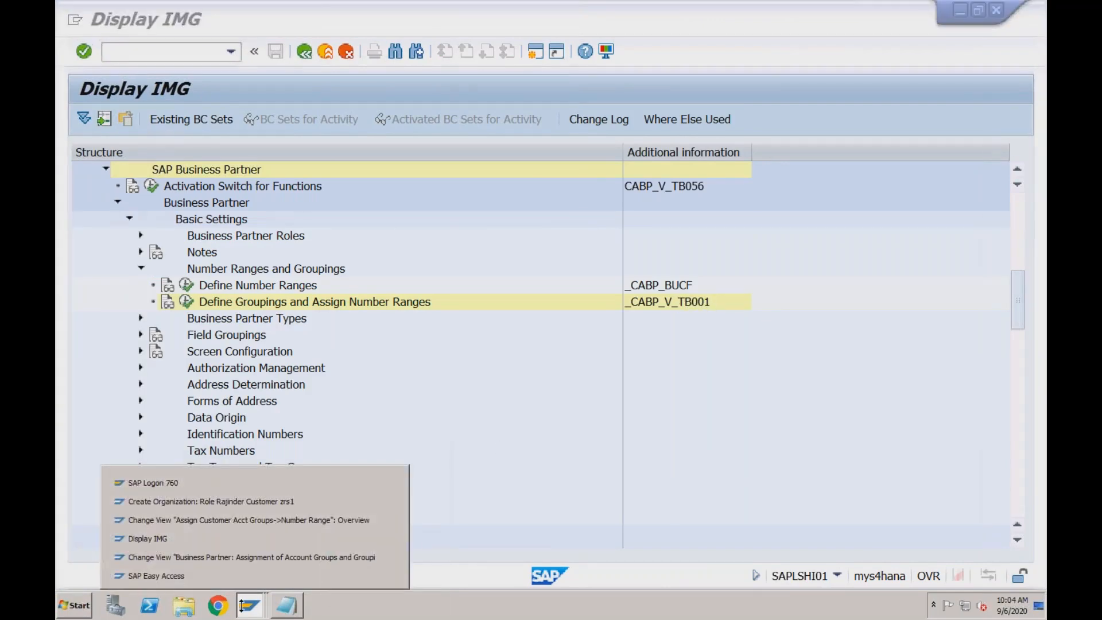
{"action": "left_click", "coordinate": [232, 573]}
{"action": "type", "text": "b001"}
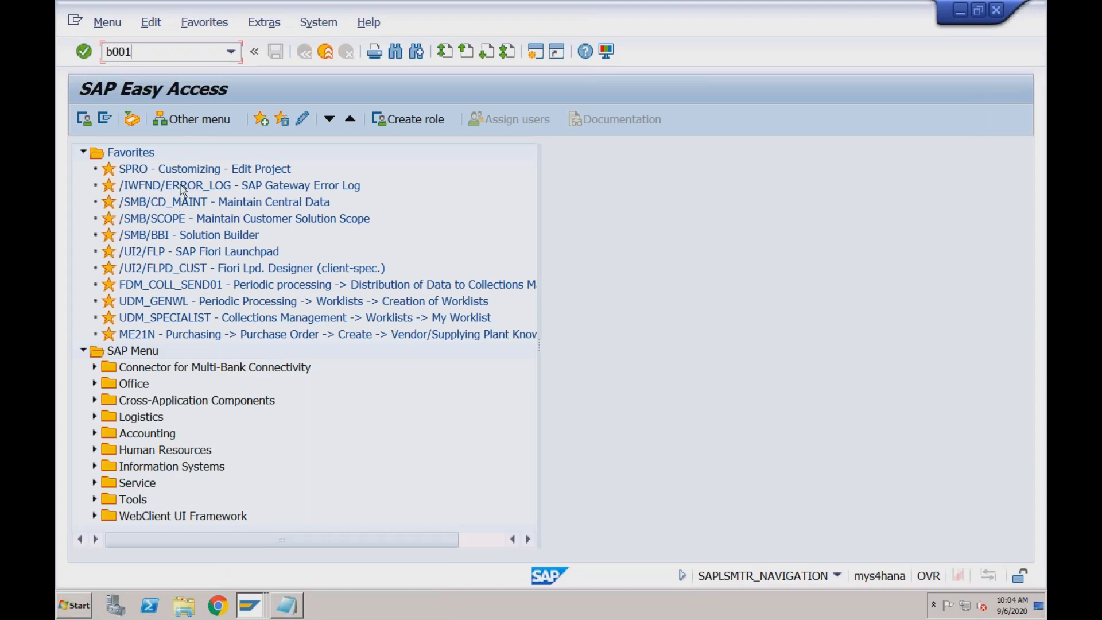
{"action": "key", "text": "Return"}
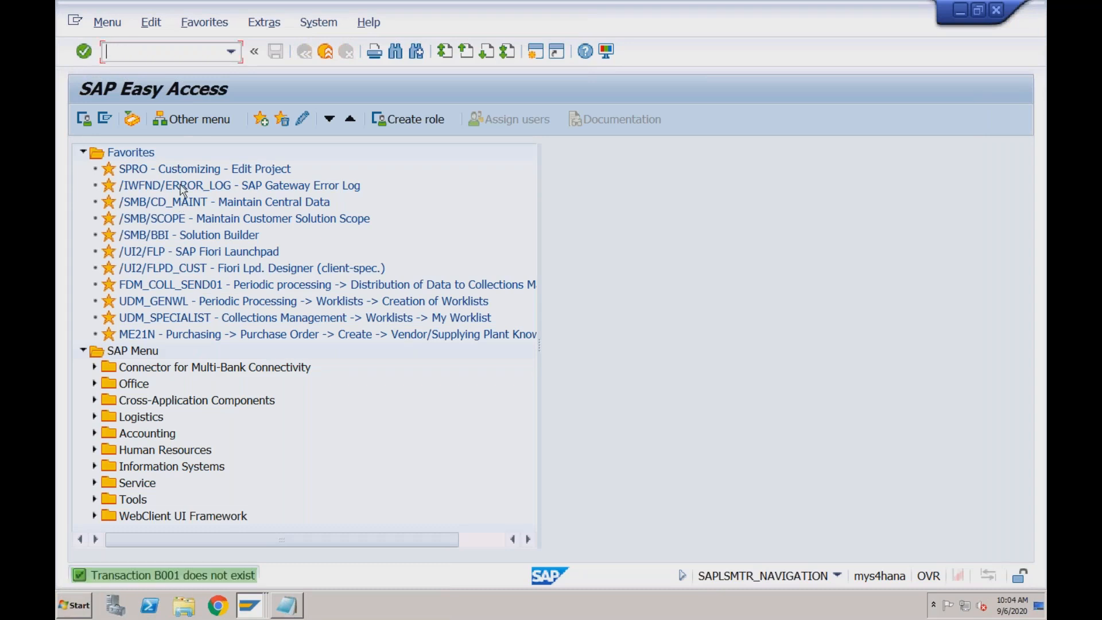
Switch back to the IMG session and examine the activity keys of Define Number Ranges and Define Groupings and Assign Number Ranges
{"action": "left_click", "coordinate": [254, 608]}
{"action": "mouse_move", "coordinate": [254, 608]}
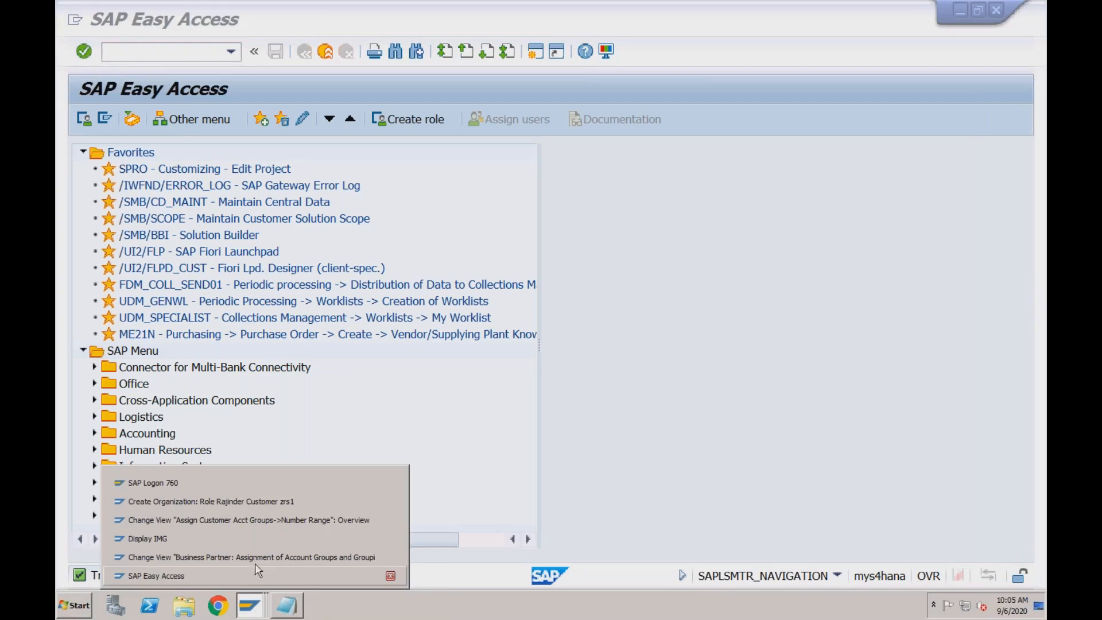
{"action": "left_click", "coordinate": [255, 542]}
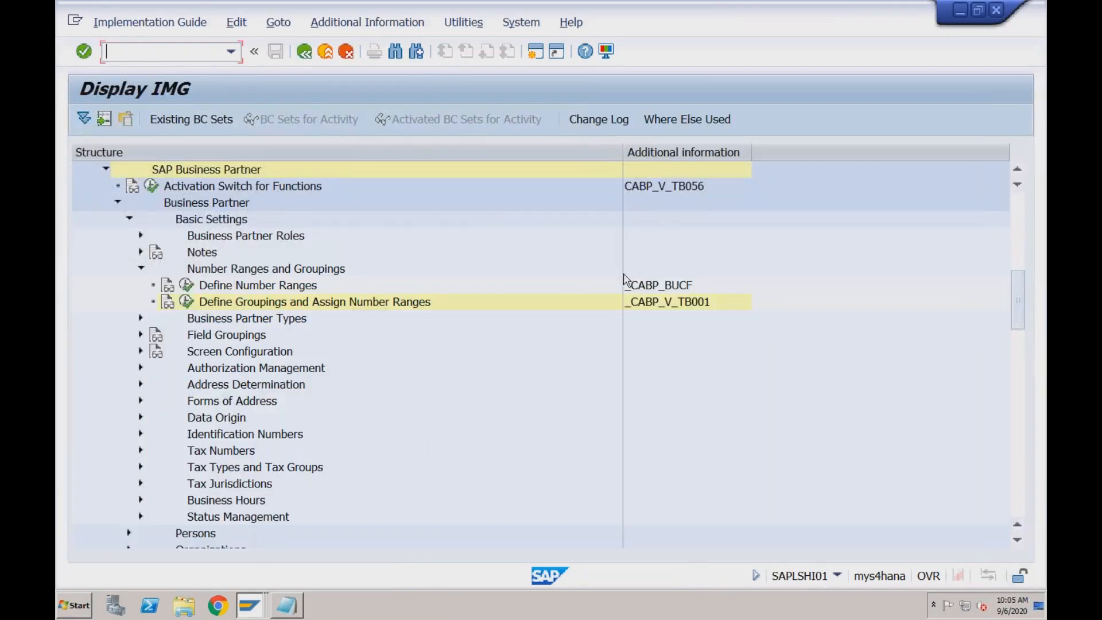
{"action": "left_click", "coordinate": [638, 286]}
{"action": "left_click", "coordinate": [643, 303]}
{"action": "left_click", "coordinate": [262, 306]}
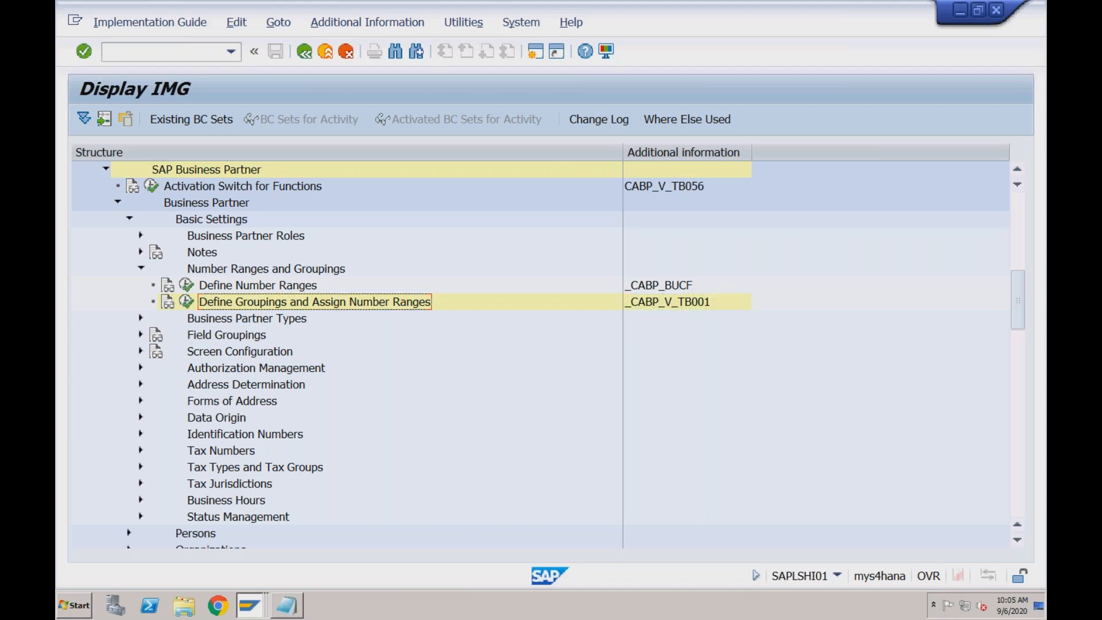
Open Define Number Ranges, display the business partner (BU_PARTNER) intervals in edit mode, and locate interval Y1
{"action": "left_click", "coordinate": [189, 290]}
{"action": "left_click", "coordinate": [189, 287]}
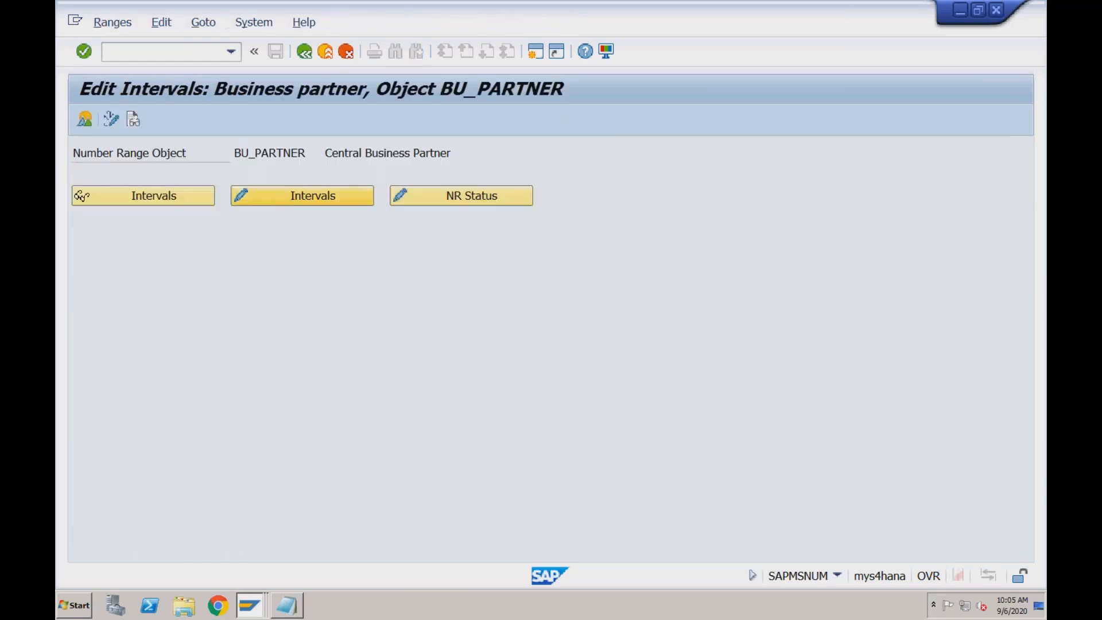
{"action": "left_click", "coordinate": [279, 202]}
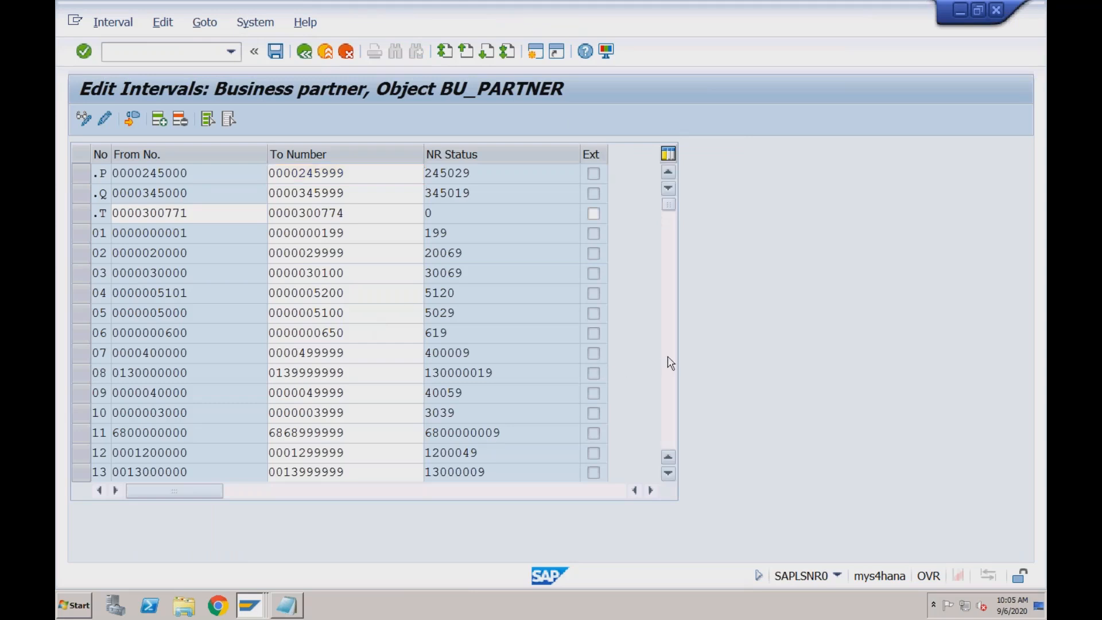
{"action": "scroll", "coordinate": [671, 363], "scroll_direction": "down", "scroll_amount": 15}
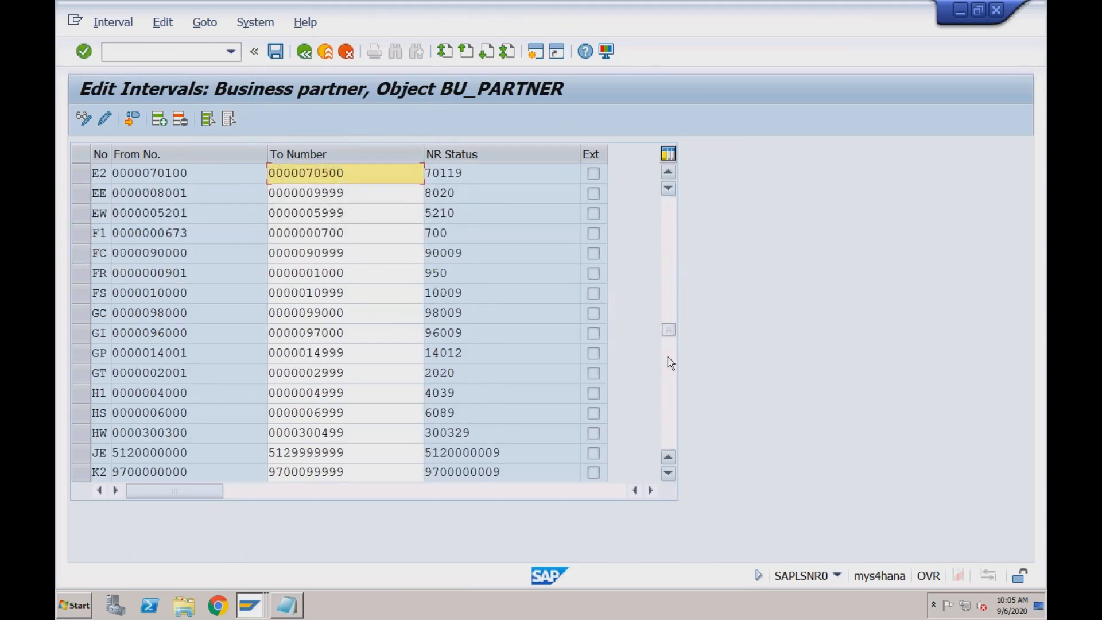
{"action": "scroll", "coordinate": [671, 363], "scroll_direction": "down", "scroll_amount": 15}
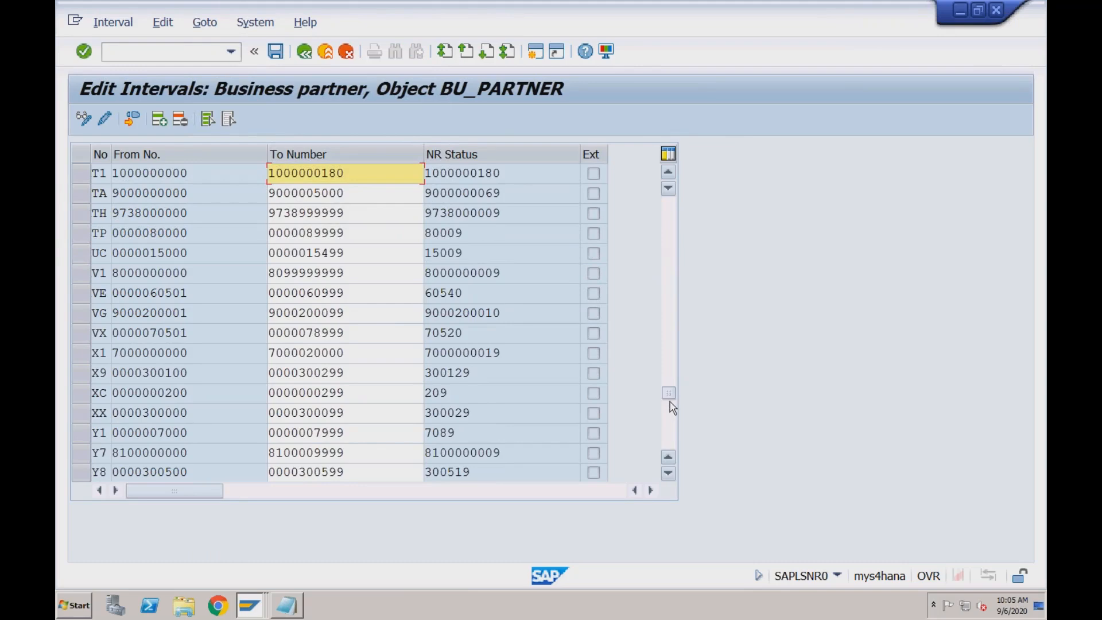
{"action": "left_click", "coordinate": [345, 434]}
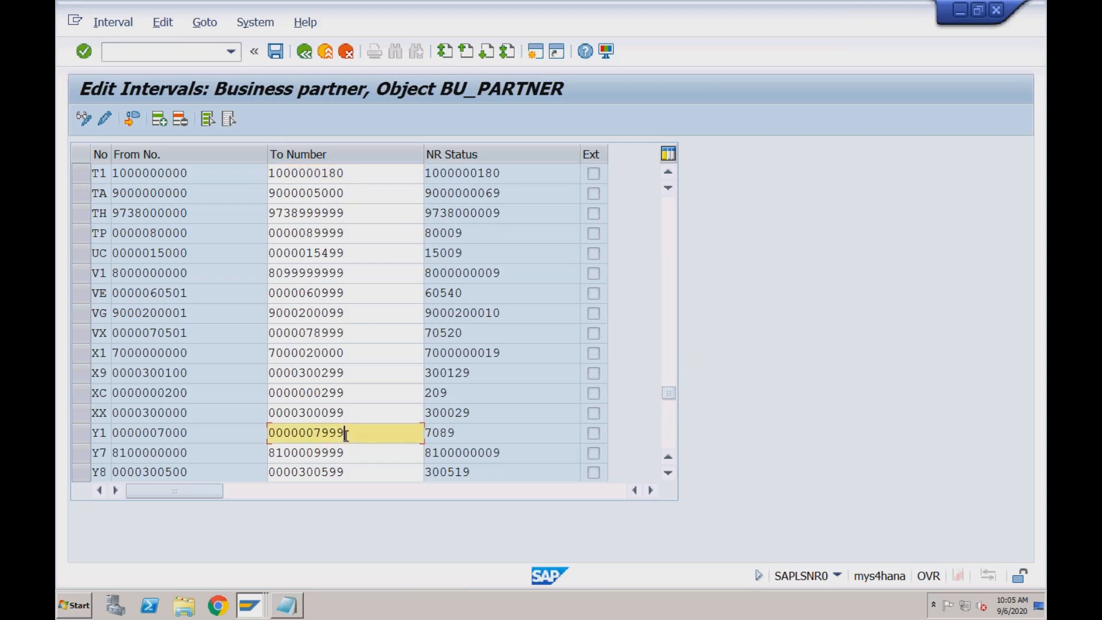
Insert a new interval numbered Y2 into the business partner (BU_PARTNER) number ranges
{"action": "left_click", "coordinate": [229, 431]}
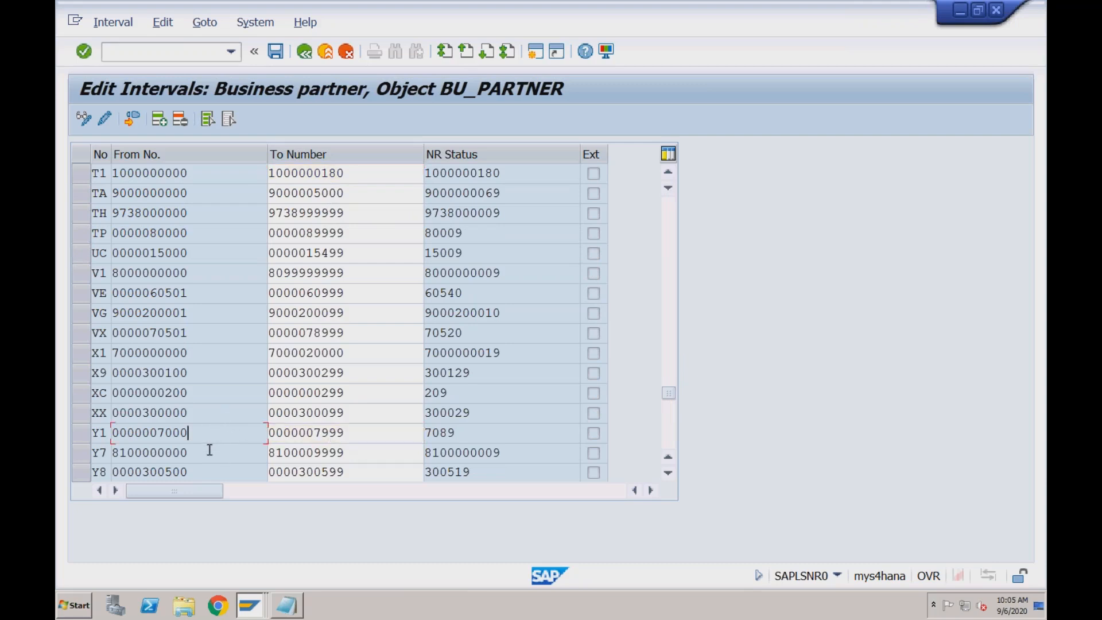
{"action": "left_click", "coordinate": [105, 434]}
{"action": "left_click", "coordinate": [158, 433]}
{"action": "left_click_drag", "start_coordinate": [196, 432], "coordinate": [201, 432]}
{"action": "left_click", "coordinate": [158, 118]}
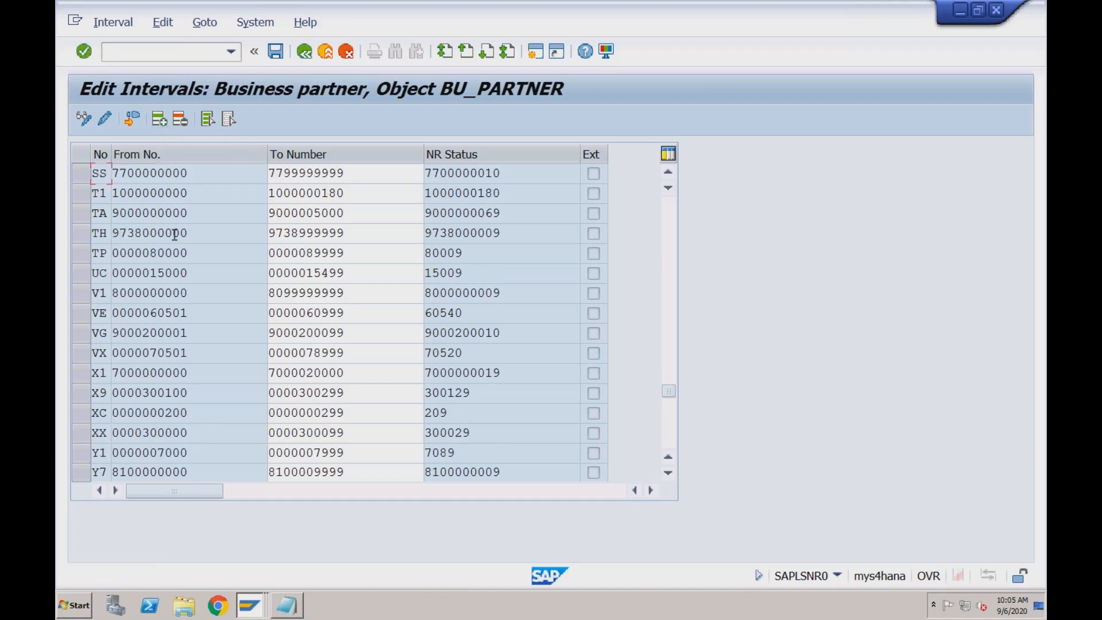
{"action": "left_click_drag", "start_coordinate": [669, 393], "coordinate": [667, 167]}
{"action": "type", "text": "Y2"}
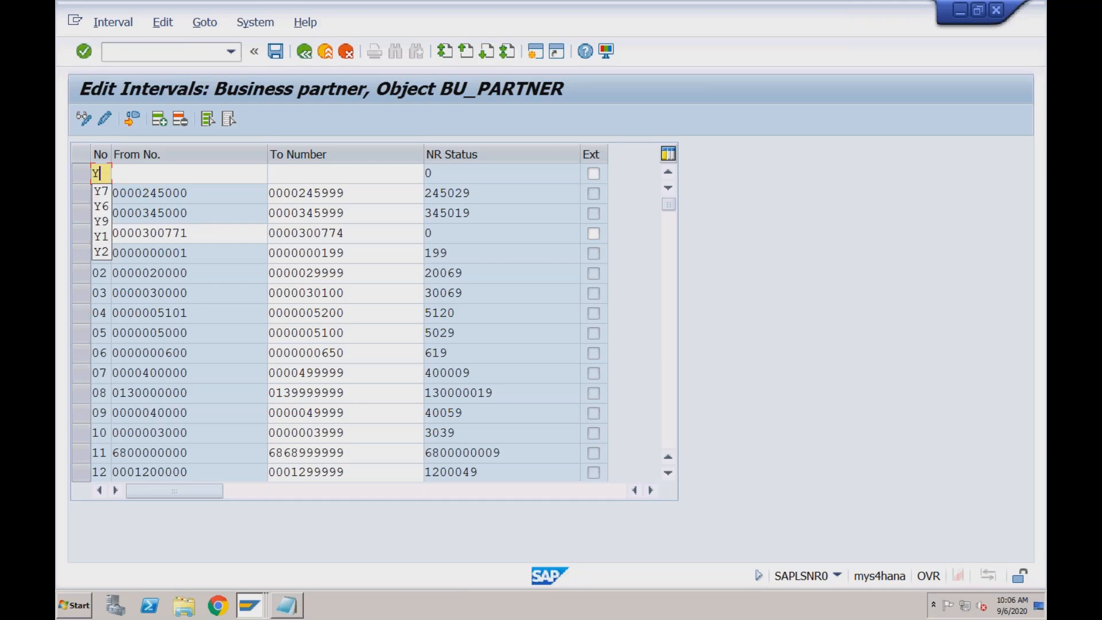
{"action": "left_click", "coordinate": [192, 175]}
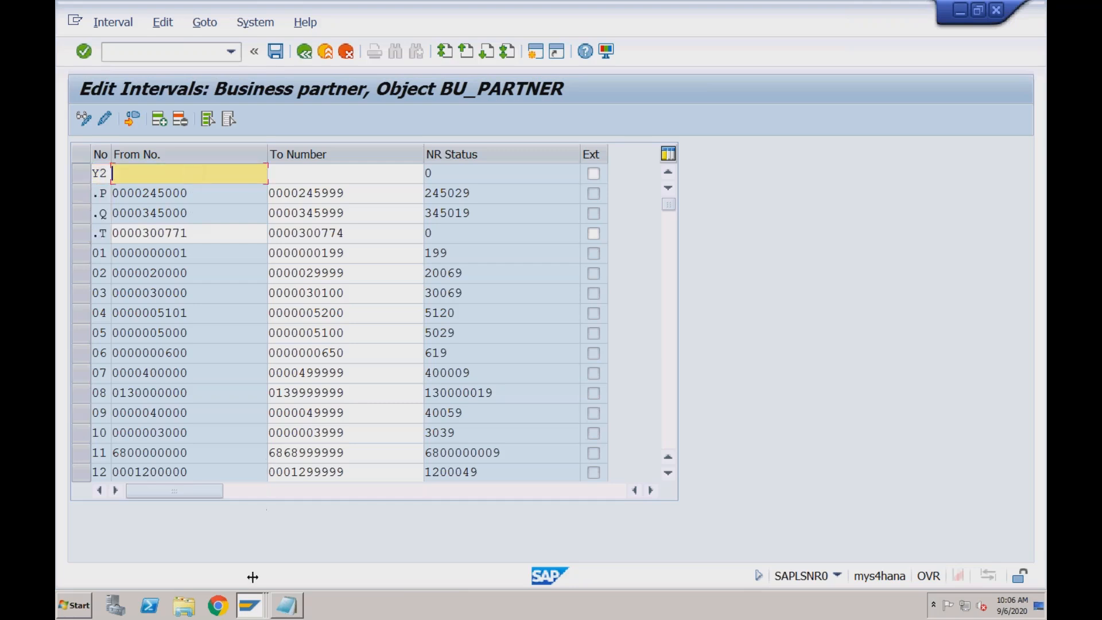
{"action": "left_click", "coordinate": [252, 613]}
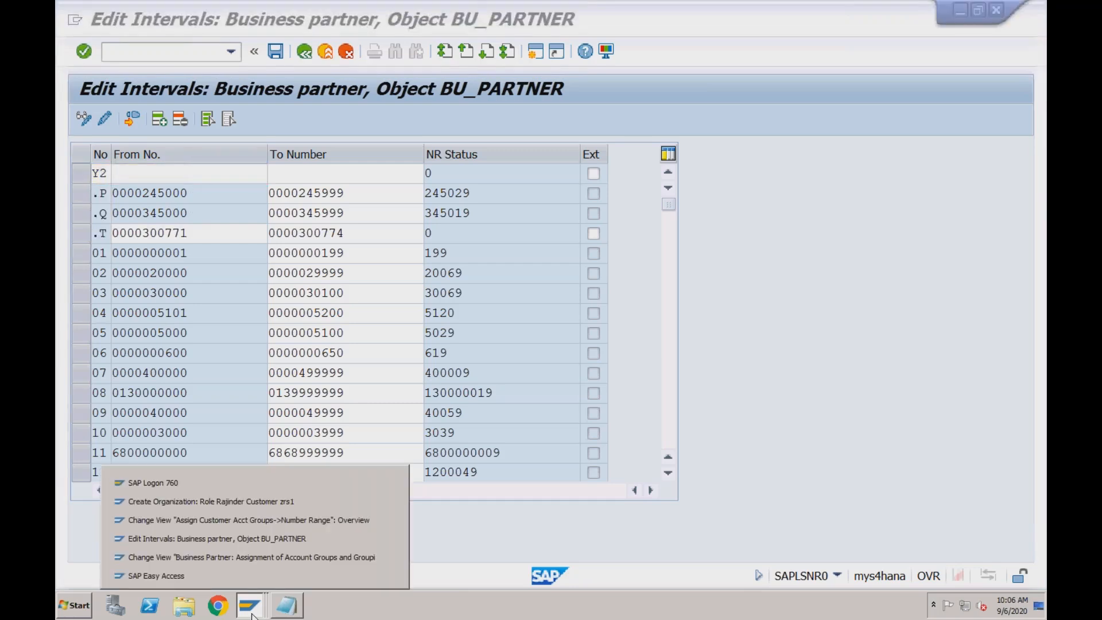
{"action": "left_click", "coordinate": [267, 520]}
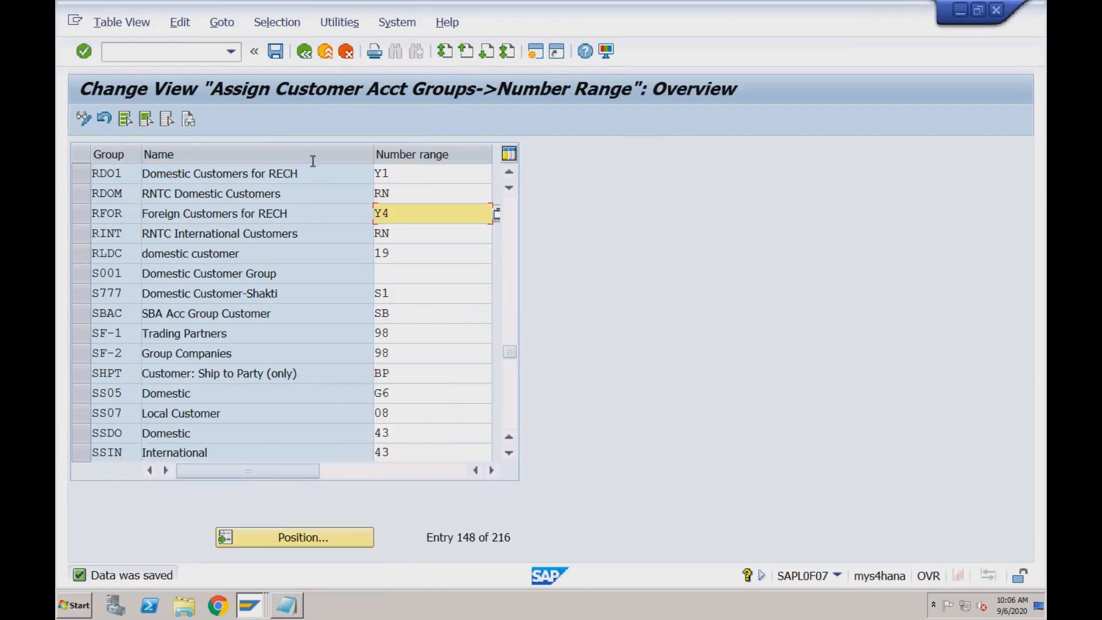
{"action": "left_click", "coordinate": [305, 52]}
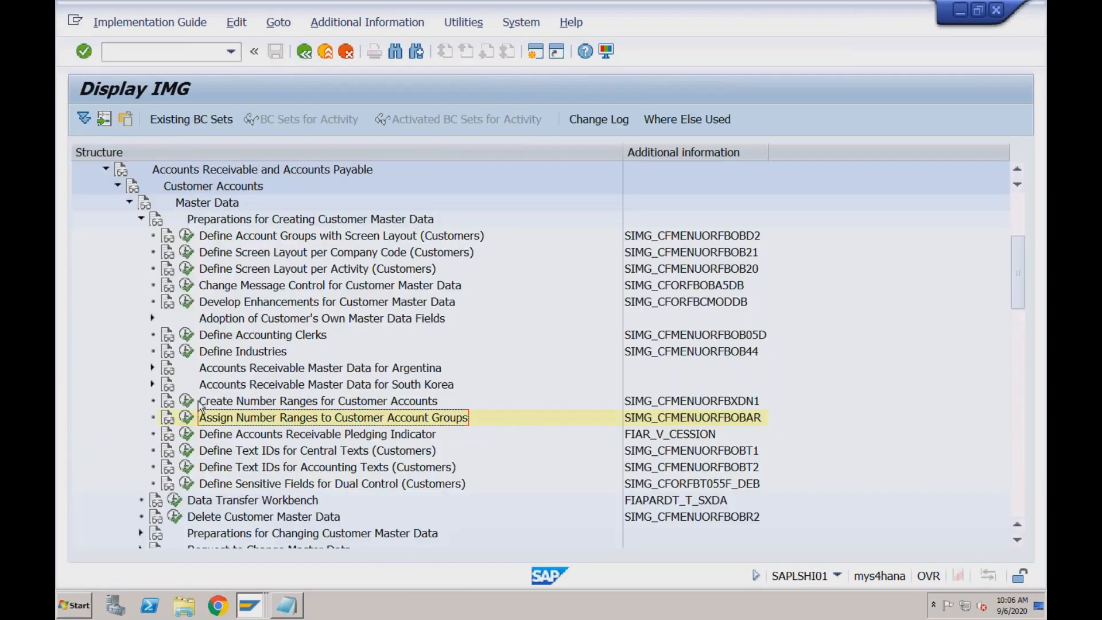
{"action": "left_click", "coordinate": [188, 401]}
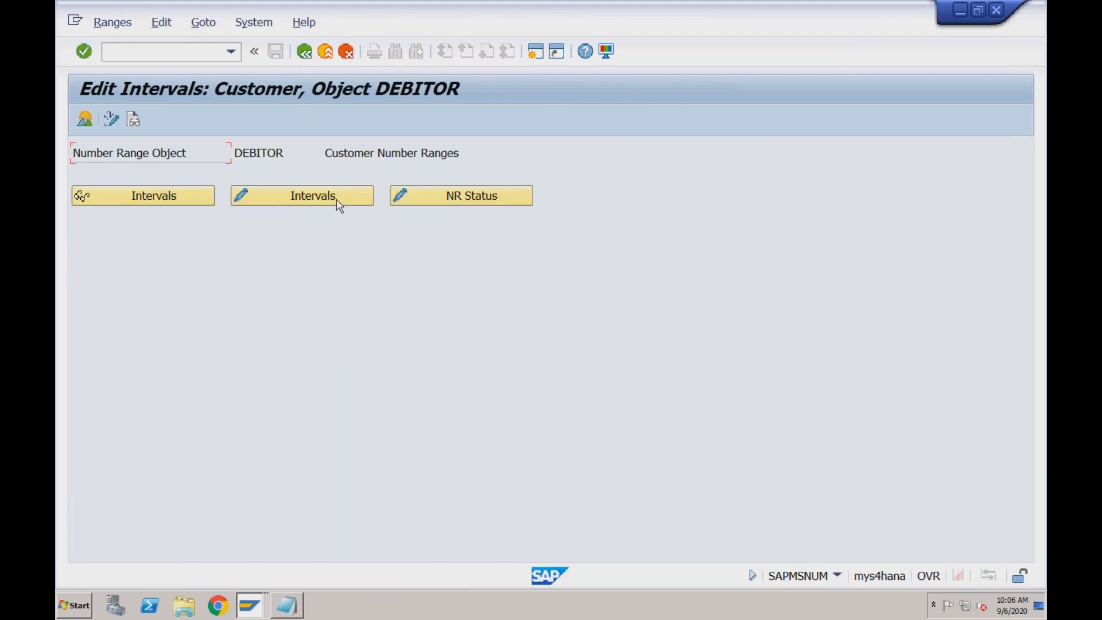
{"action": "left_click", "coordinate": [338, 202]}
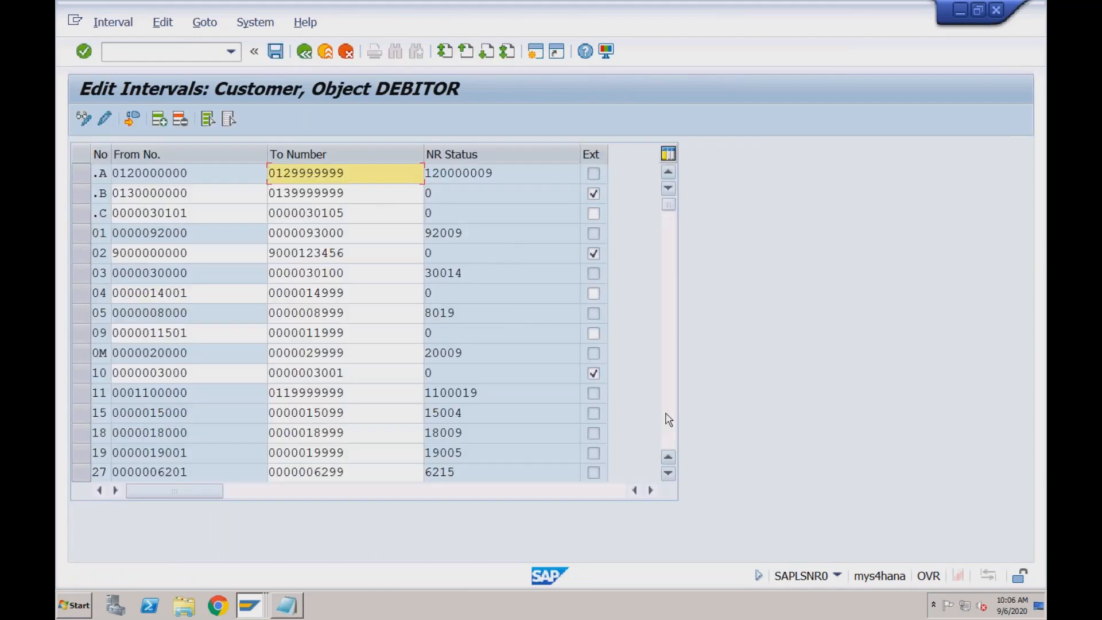
{"action": "scroll", "coordinate": [669, 420], "scroll_direction": "down", "scroll_amount": 15}
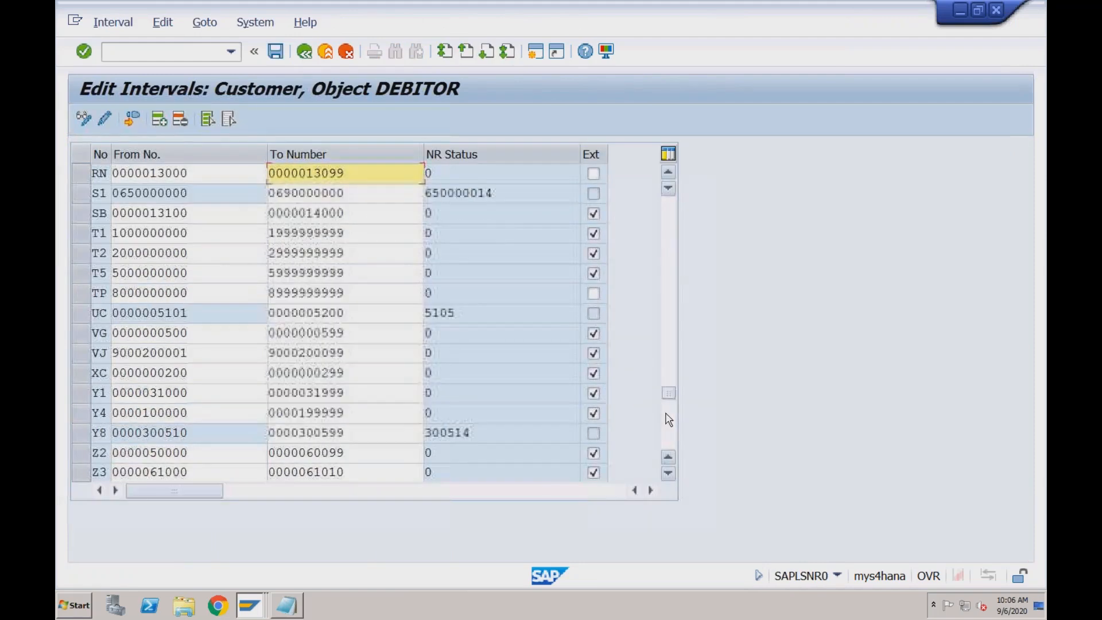
{"action": "left_click_drag", "start_coordinate": [190, 393], "coordinate": [109, 392]}
{"action": "key", "text": "ctrl+c"}
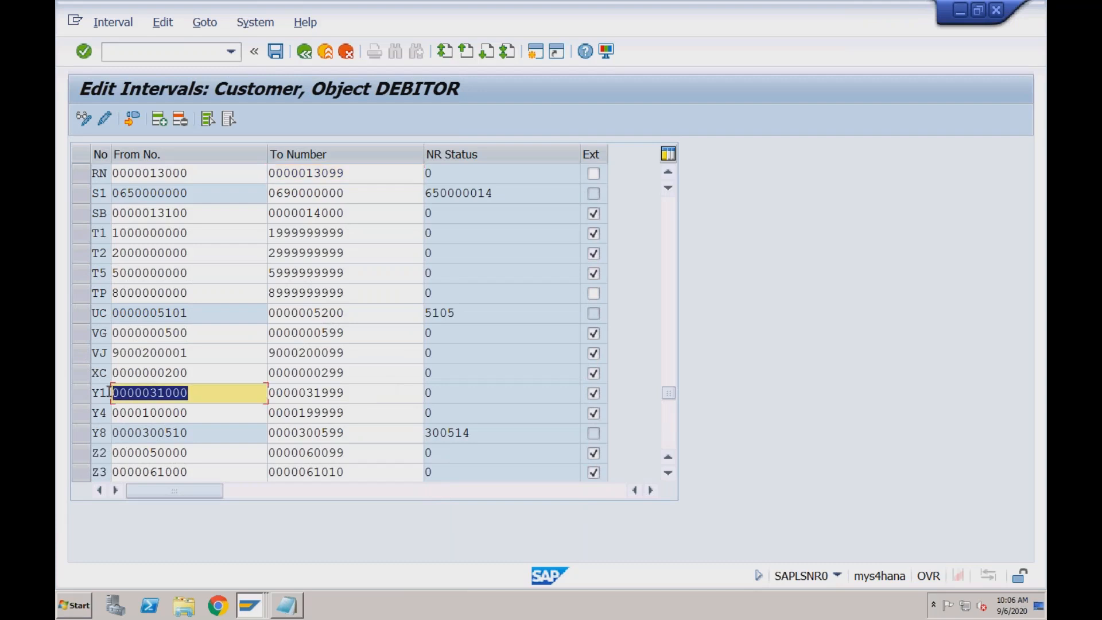
{"action": "left_click", "coordinate": [109, 392]}
{"action": "left_click", "coordinate": [251, 609]}
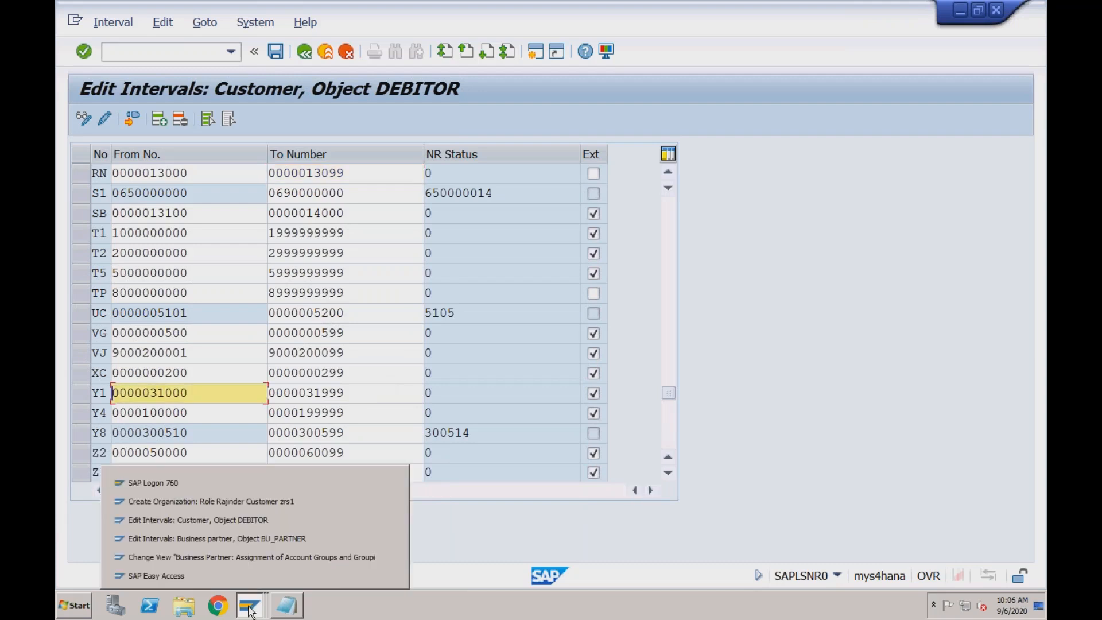
{"action": "left_click", "coordinate": [247, 540]}
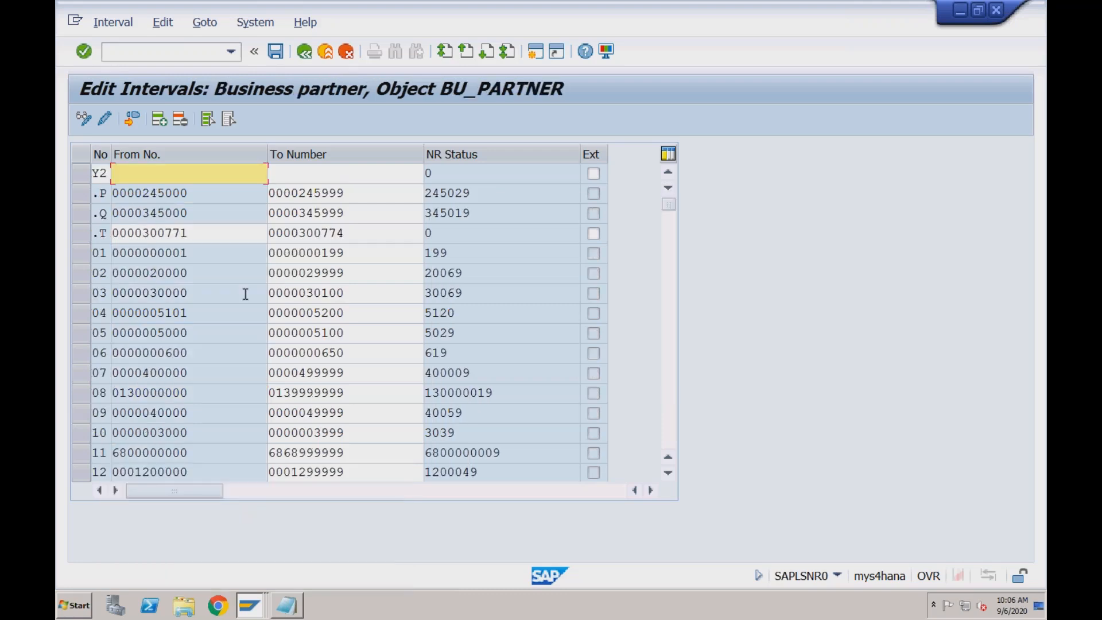
{"action": "key", "text": "ctrl+v"}
{"action": "left_click", "coordinate": [330, 175]}
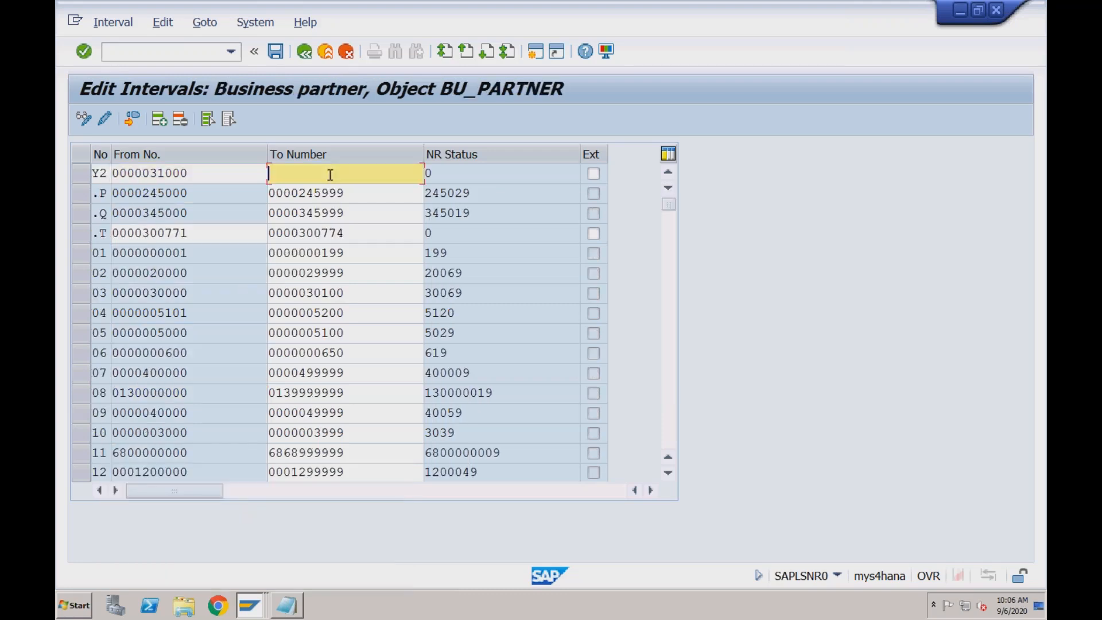
{"action": "key", "text": "ctrl+v"}
{"action": "left_click", "coordinate": [248, 607]}
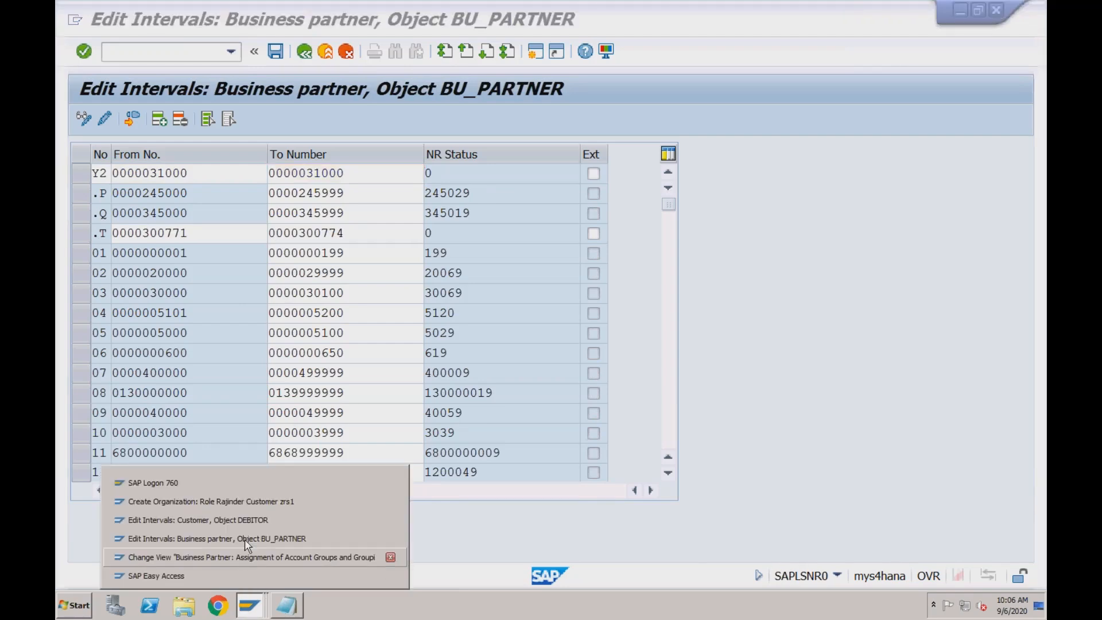
{"action": "left_click", "coordinate": [249, 524]}
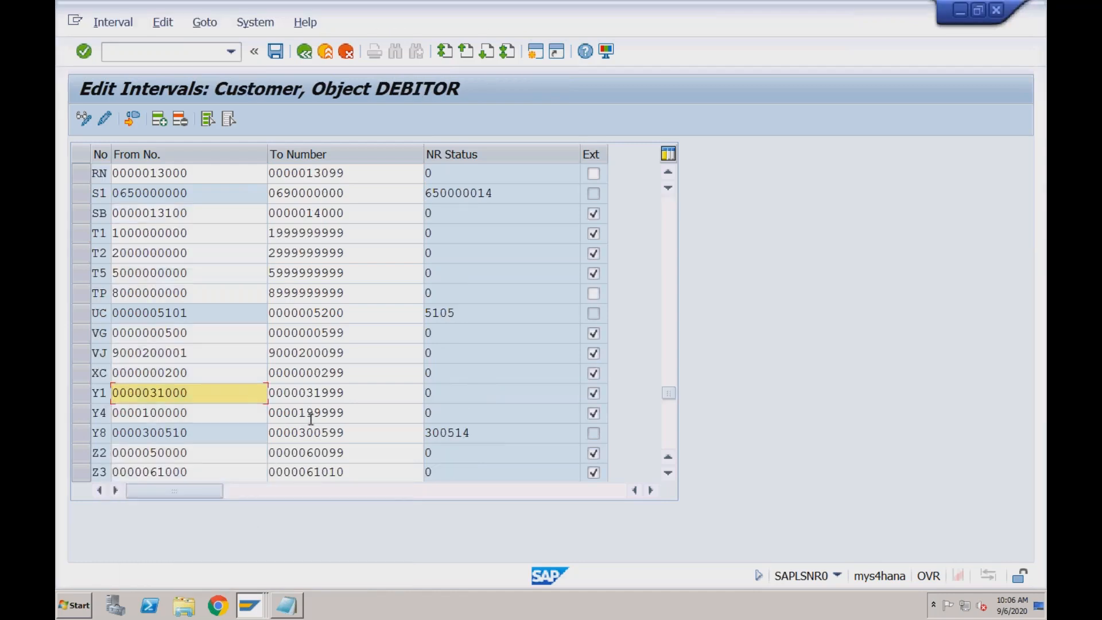
{"action": "left_click", "coordinate": [248, 608]}
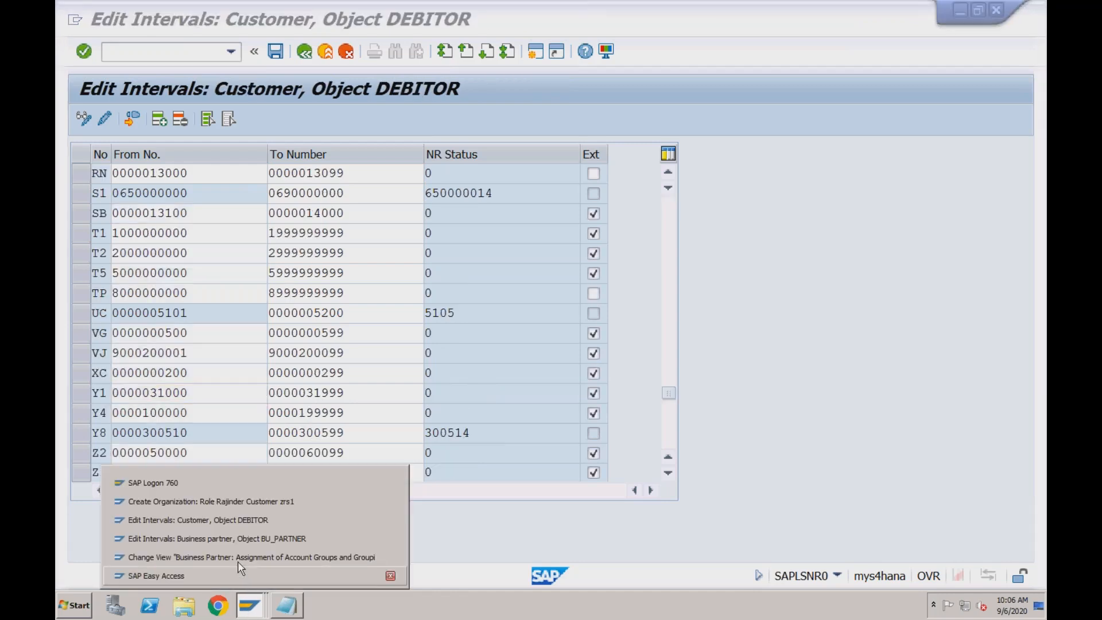
{"action": "left_click", "coordinate": [247, 538]}
{"action": "left_click", "coordinate": [354, 171]}
{"action": "key", "text": "BackSpace"}
{"action": "key", "text": "BackSpace"}
{"action": "key", "text": "BackSpace"}
{"action": "type", "text": "999"}
{"action": "key", "text": "Return"}
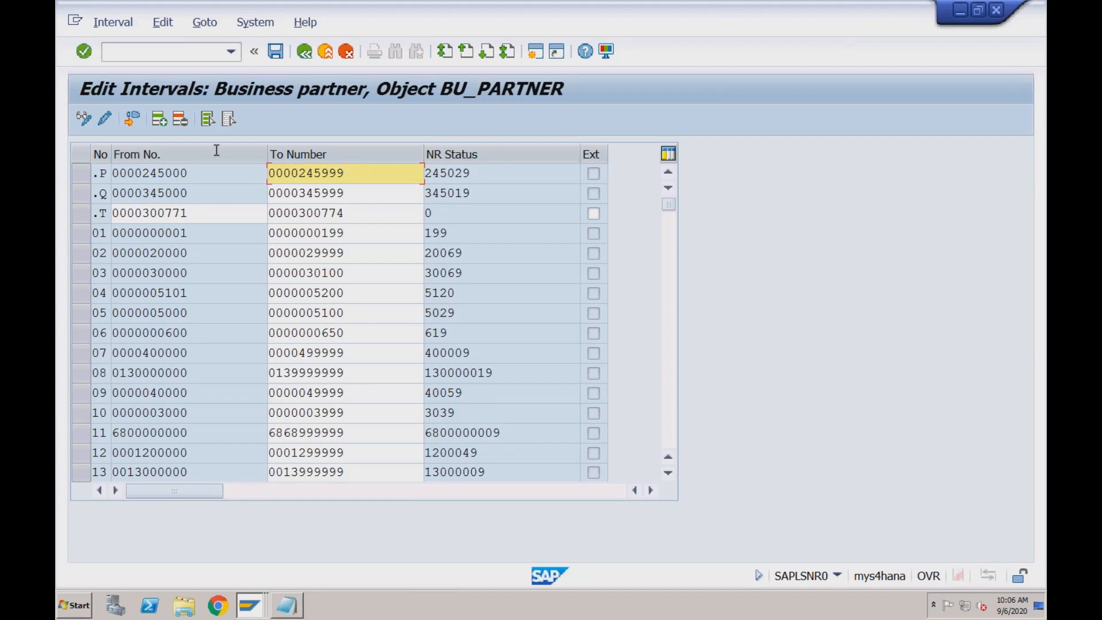
{"action": "left_click", "coordinate": [160, 119]}
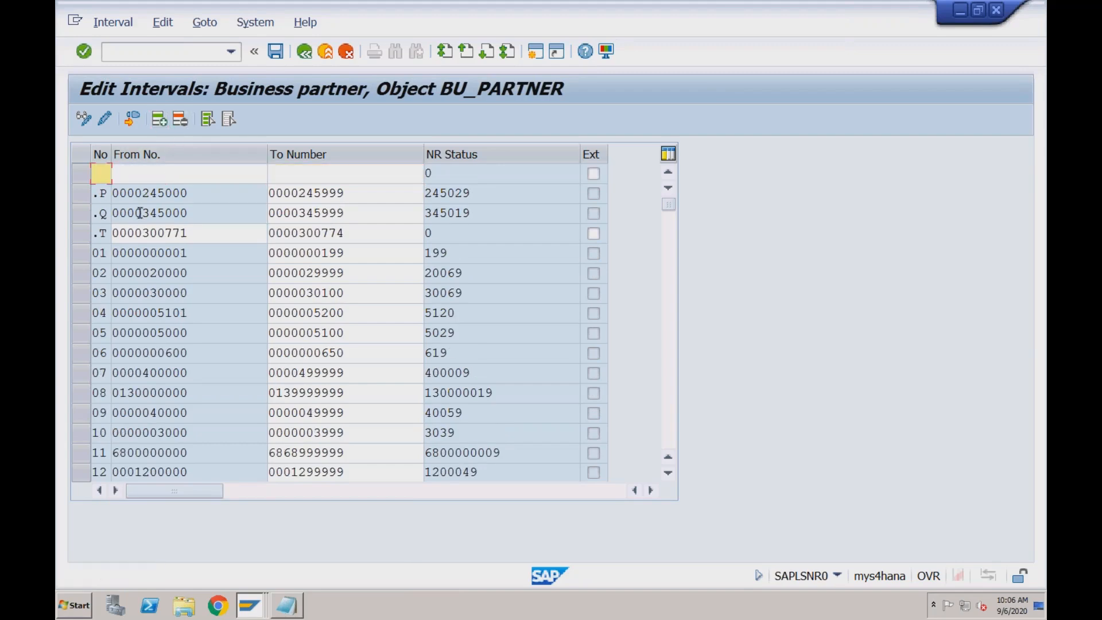
{"action": "type", "text": "Y3"}
{"action": "left_click", "coordinate": [253, 605]}
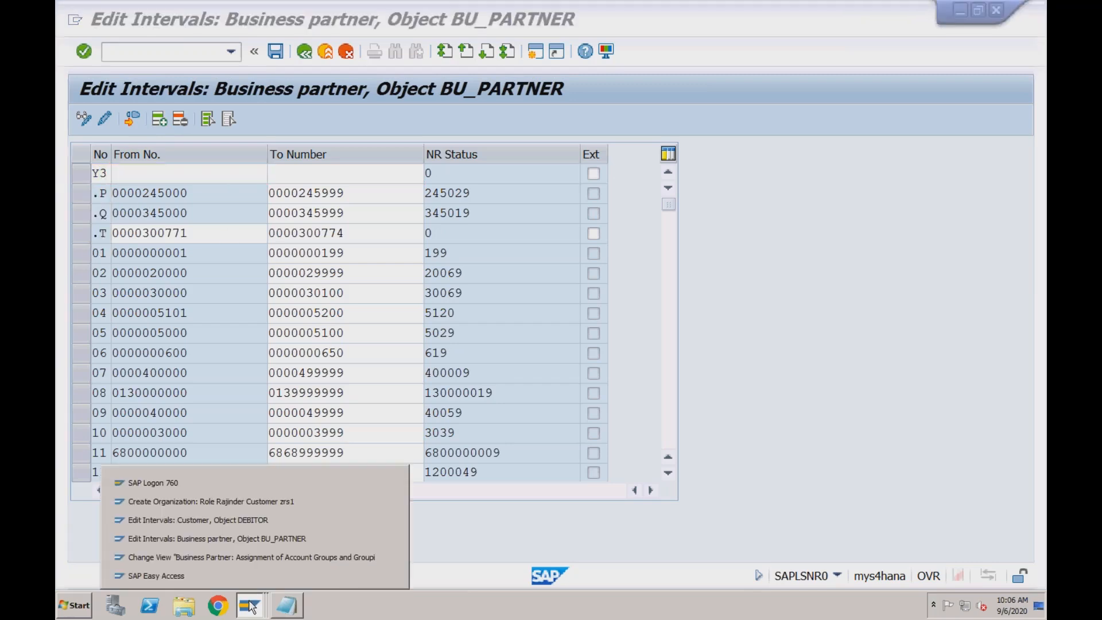
{"action": "left_click", "coordinate": [257, 517]}
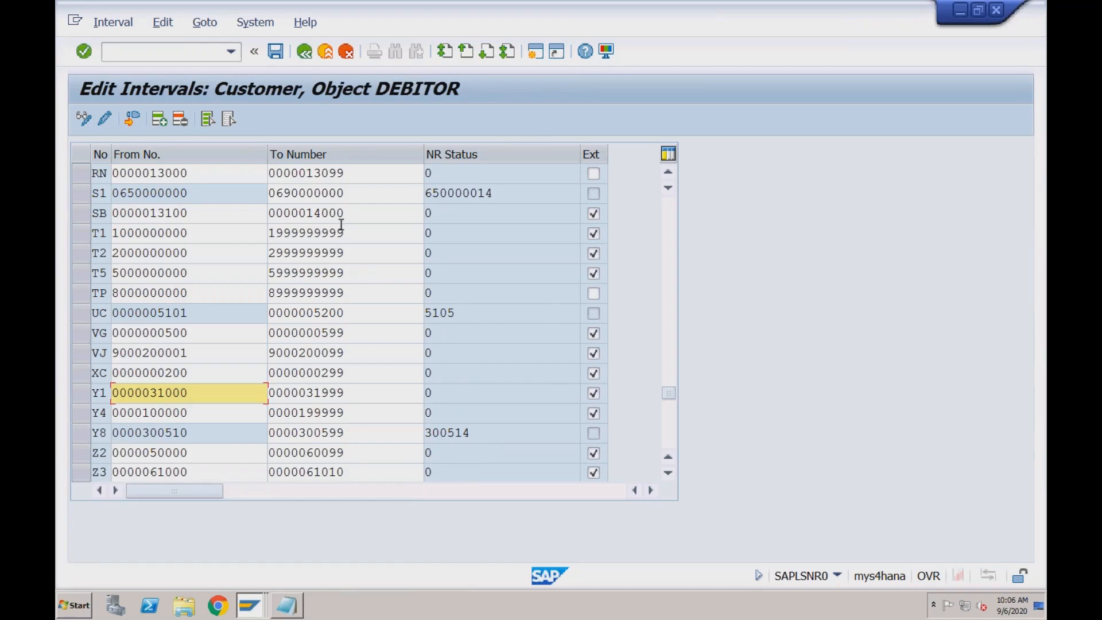
{"action": "left_click_drag", "start_coordinate": [198, 415], "coordinate": [112, 415]}
{"action": "key", "text": "ctrl+c"}
{"action": "left_click", "coordinate": [112, 414]}
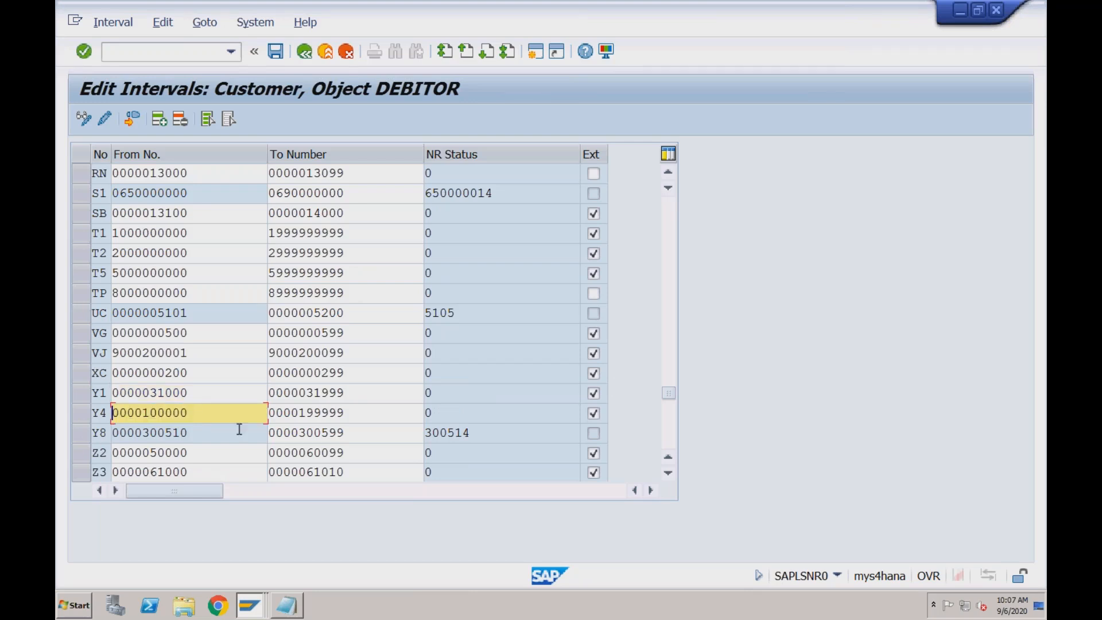
{"action": "left_click", "coordinate": [256, 603]}
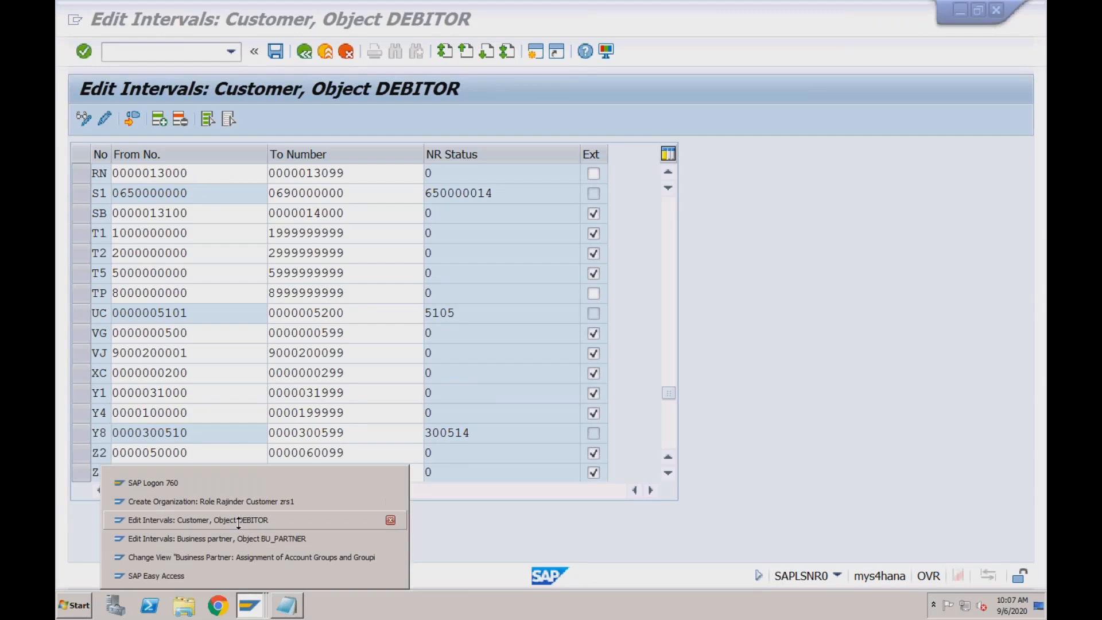
{"action": "left_click", "coordinate": [236, 539]}
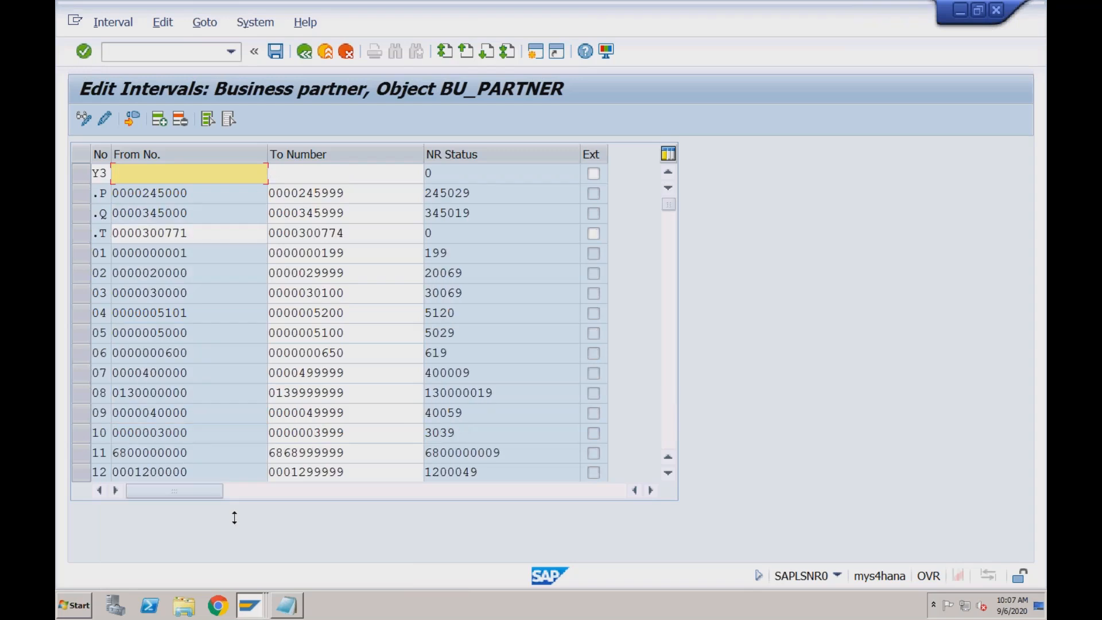
{"action": "key", "text": "ctrl+v"}
{"action": "left_click", "coordinate": [301, 177]}
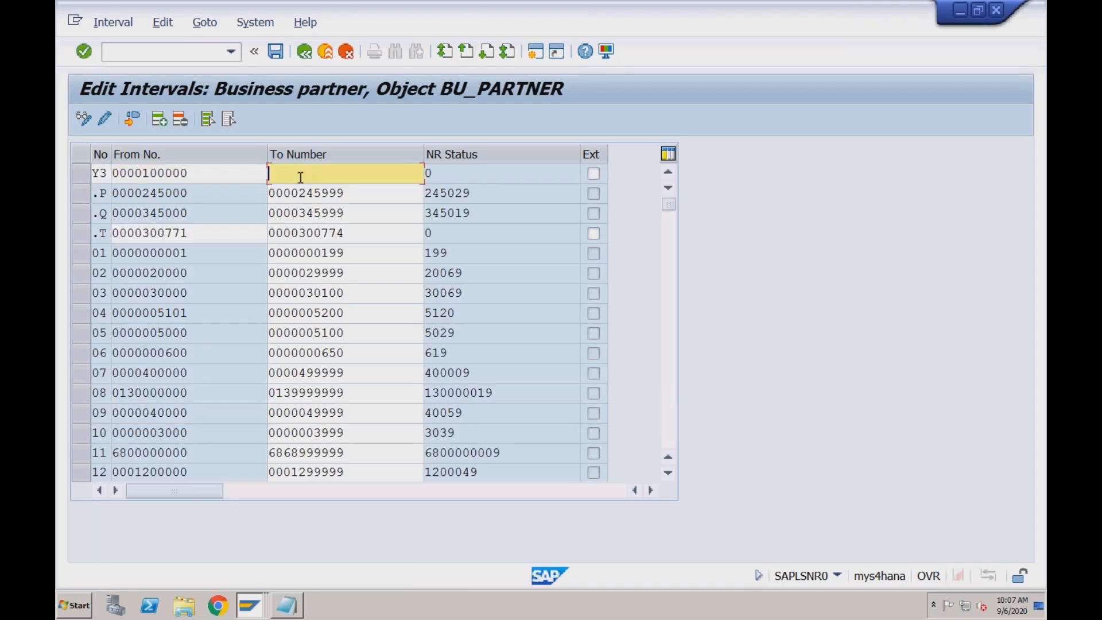
{"action": "key", "text": "ctrl+v"}
{"action": "key", "text": "BackSpace"}
{"action": "key", "text": "BackSpace"}
{"action": "key", "text": "BackSpace"}
{"action": "key", "text": "BackSpace"}
{"action": "key", "text": "BackSpace"}
{"action": "type", "text": "99999"}
{"action": "key", "text": "Return"}
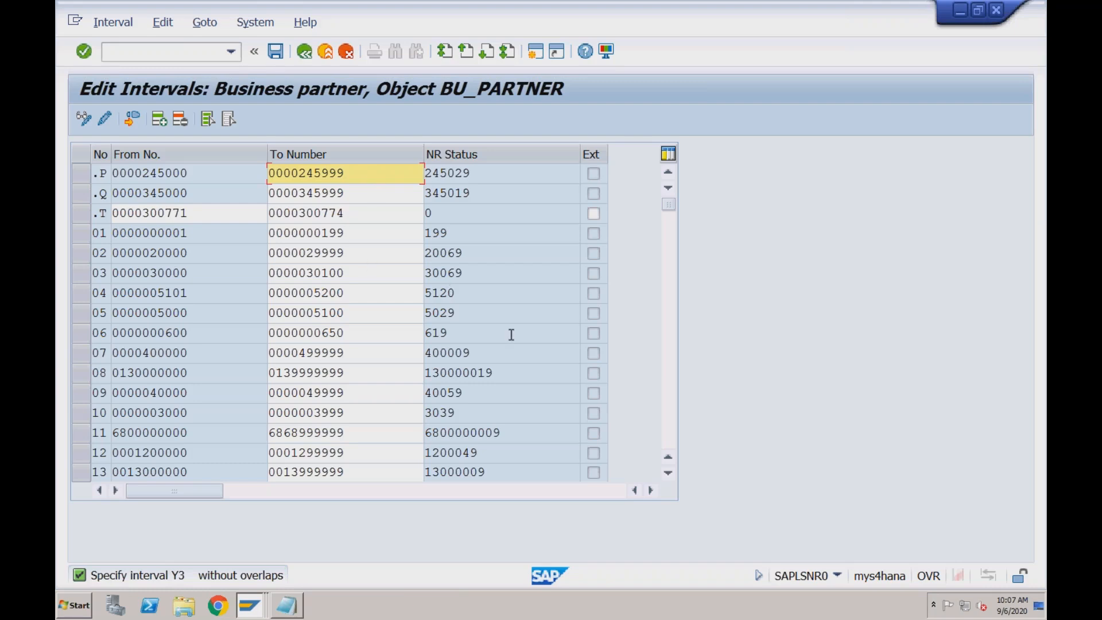
Locate interval Y3 in the business partner list and delete it
{"action": "left_click", "coordinate": [671, 339]}
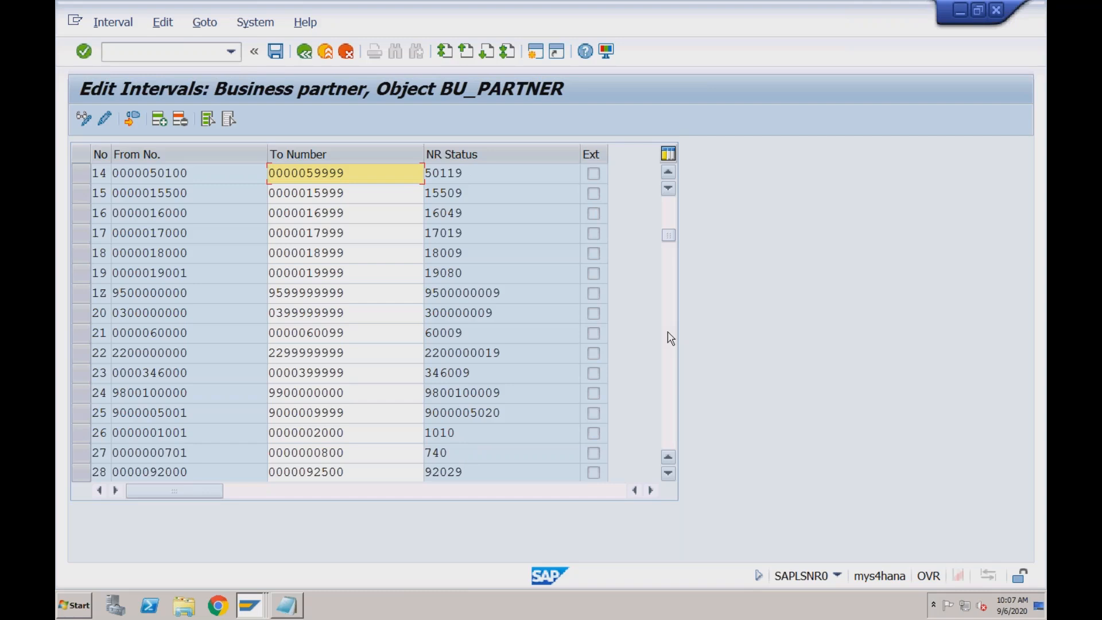
{"action": "left_click", "coordinate": [670, 339]}
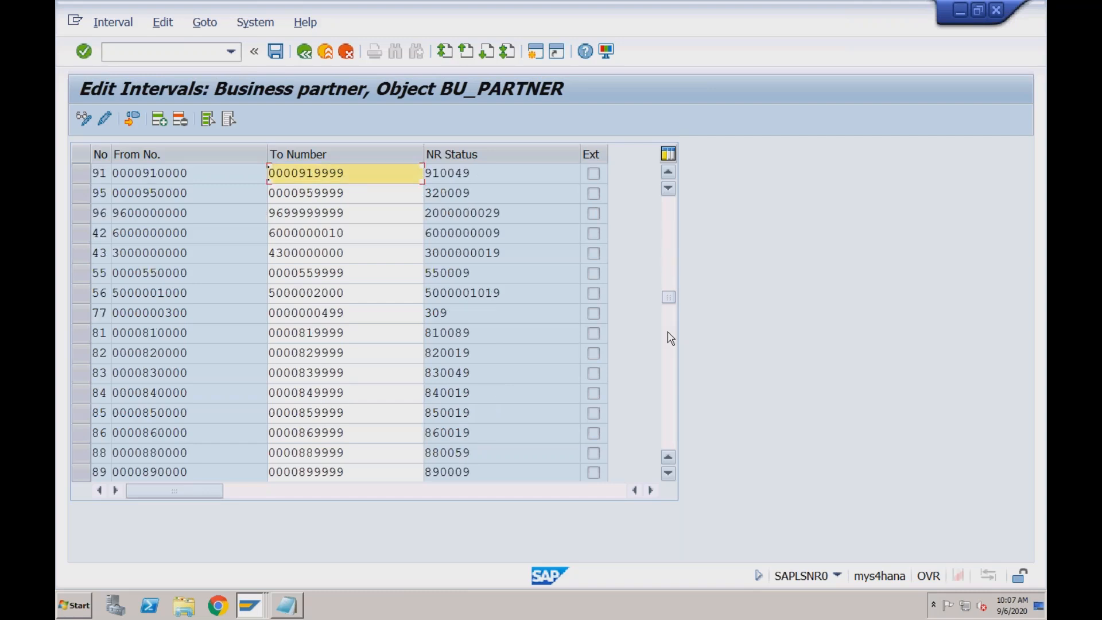
{"action": "left_click", "coordinate": [670, 344]}
{"action": "left_click", "coordinate": [671, 382]}
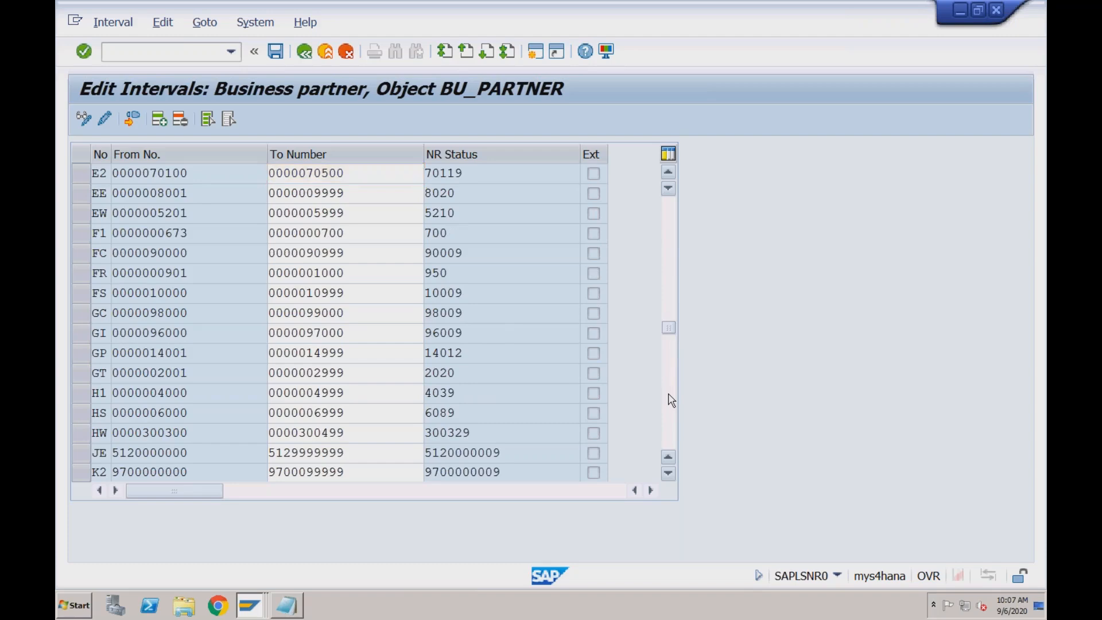
{"action": "left_click", "coordinate": [671, 399]}
{"action": "left_click", "coordinate": [671, 400]}
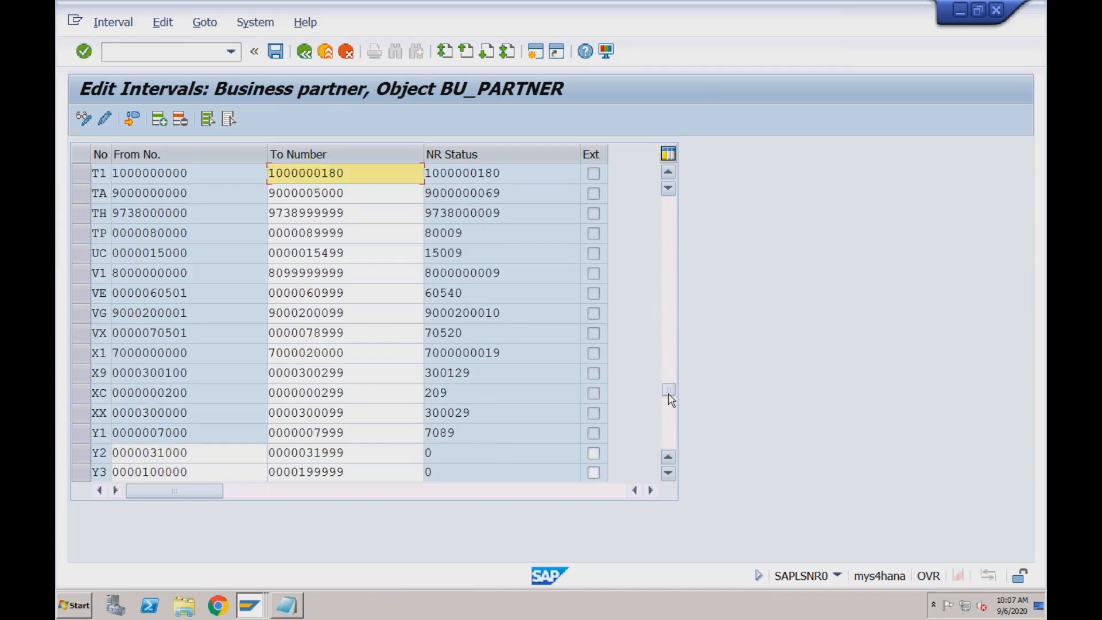
{"action": "left_click", "coordinate": [82, 474]}
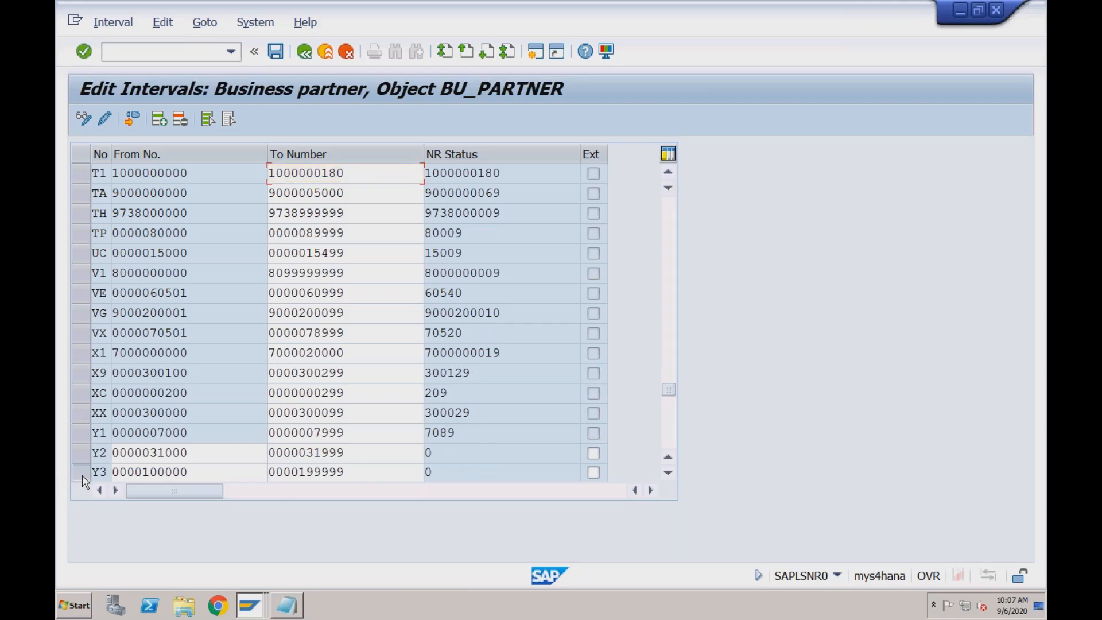
{"action": "left_click", "coordinate": [181, 121]}
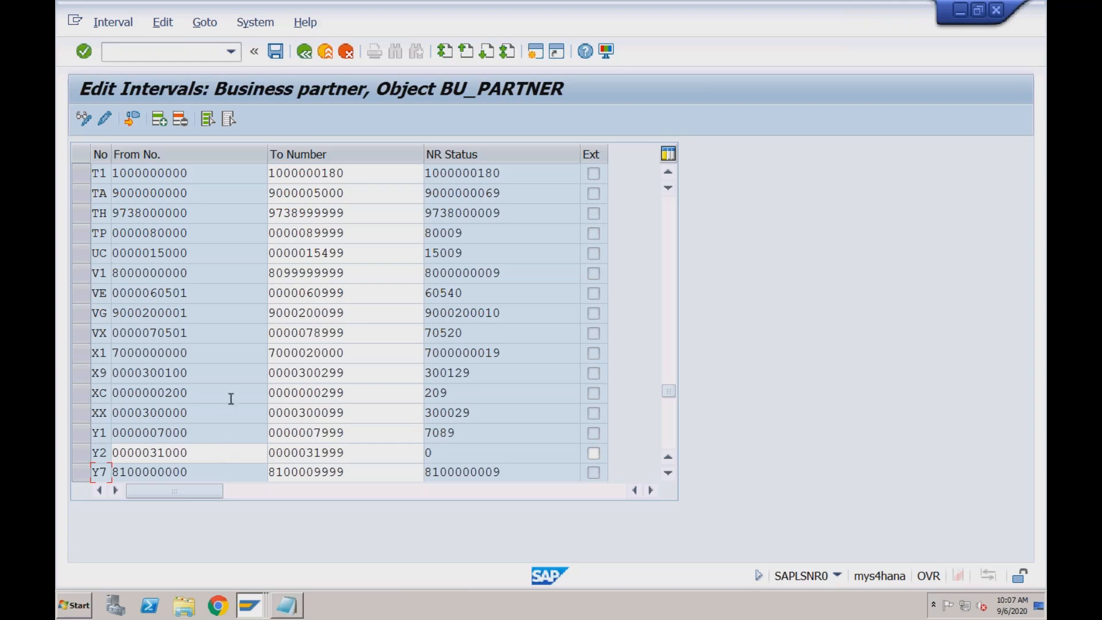
Save the business partner intervals with Y2 and acknowledge the number range transport information
{"action": "left_click_drag", "start_coordinate": [190, 453], "coordinate": [111, 453]}
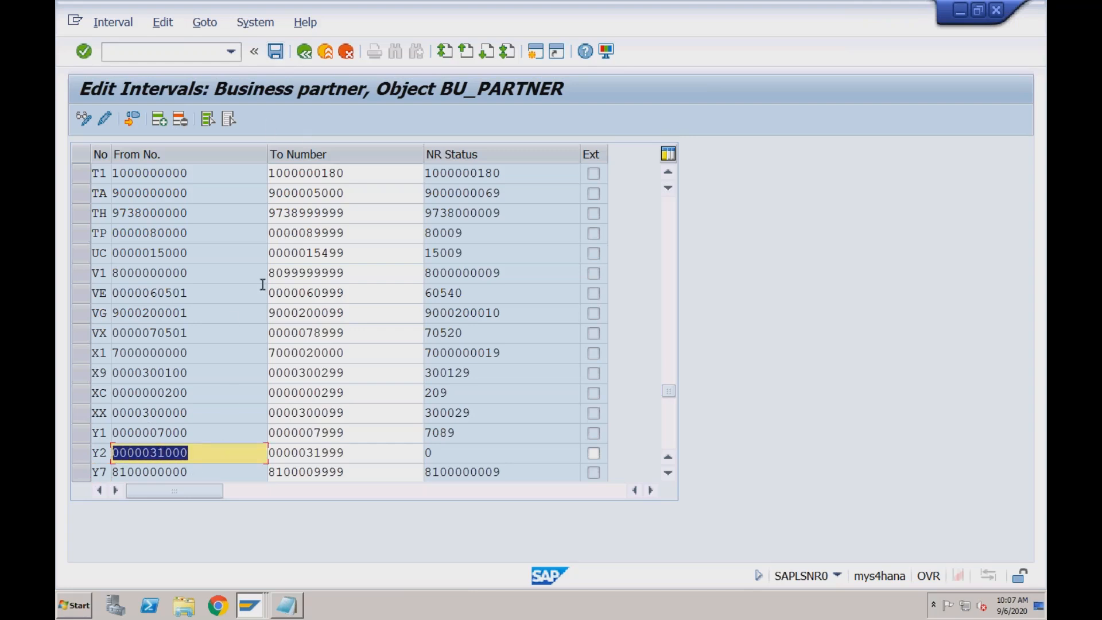
{"action": "left_click", "coordinate": [276, 55]}
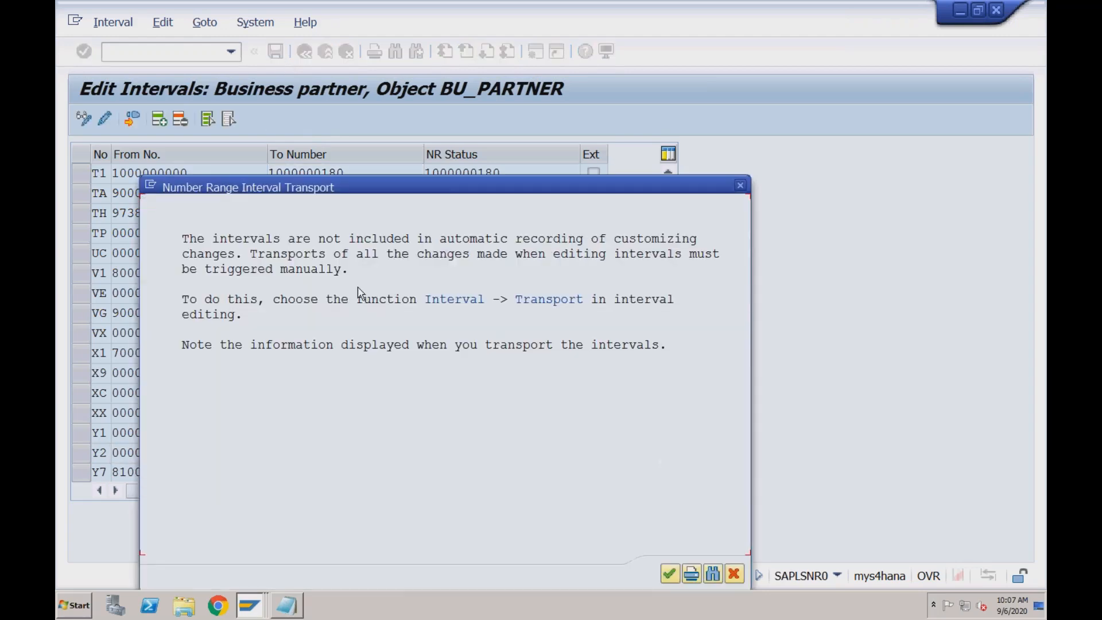
{"action": "left_click", "coordinate": [670, 574]}
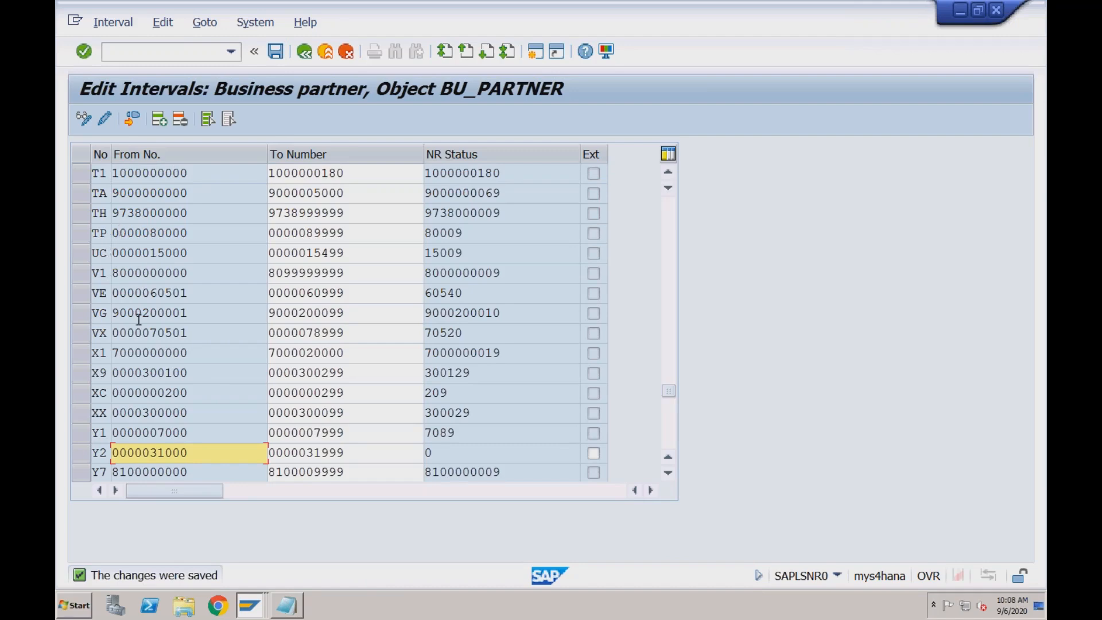
Leave the business partner intervals, open Define Groupings and Assign Number Ranges in the IMG, and start new entries
{"action": "left_click", "coordinate": [107, 433]}
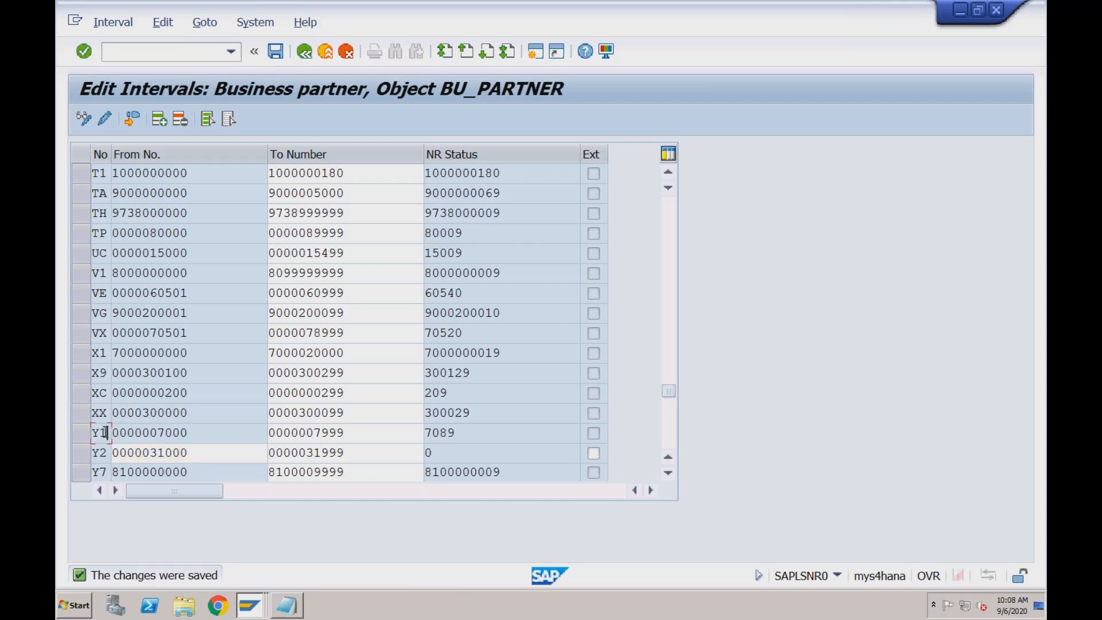
{"action": "left_click", "coordinate": [305, 53]}
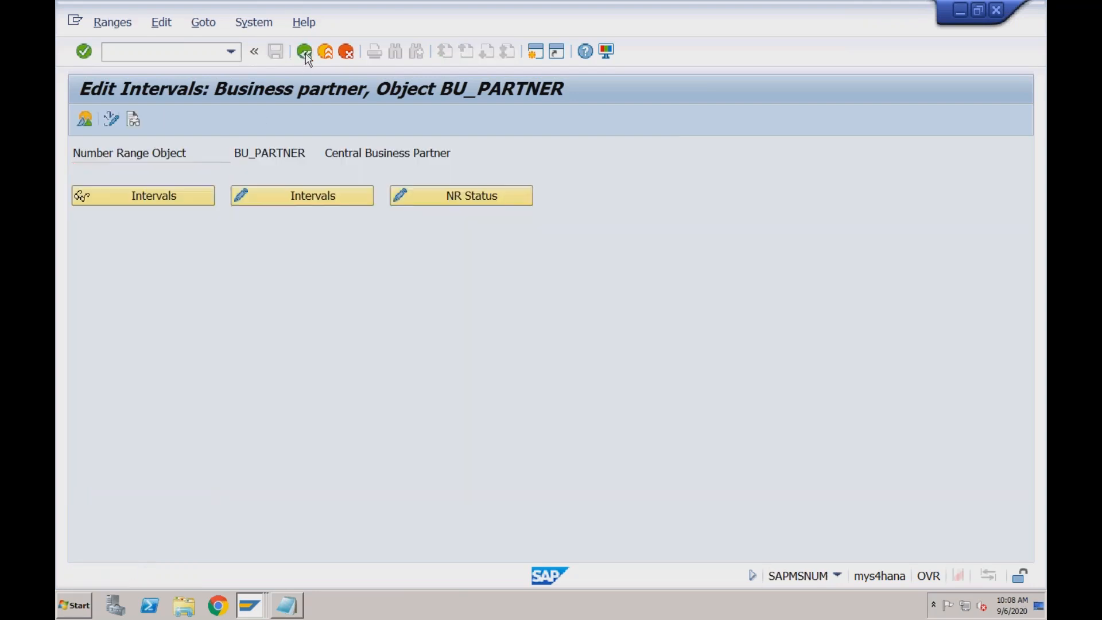
{"action": "left_click", "coordinate": [305, 53]}
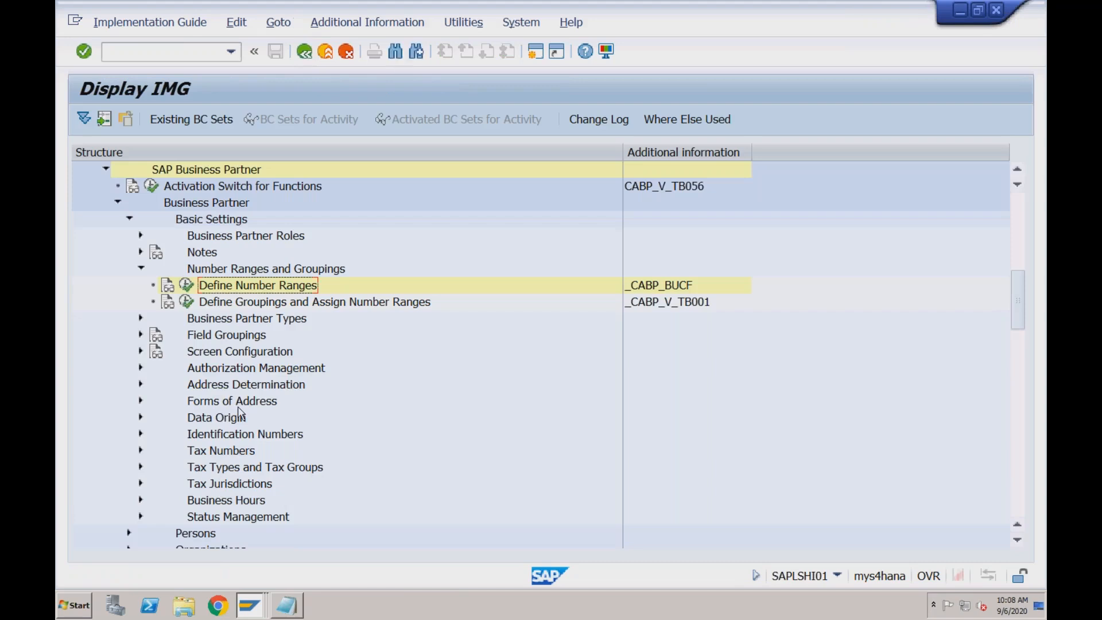
{"action": "left_click", "coordinate": [186, 302]}
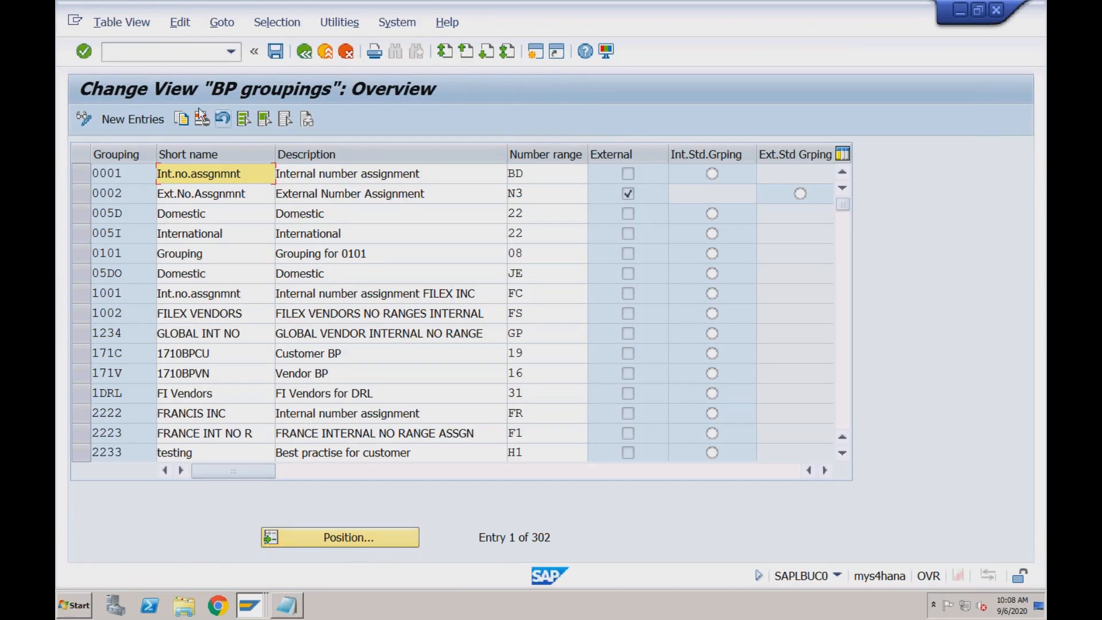
{"action": "left_click", "coordinate": [153, 122]}
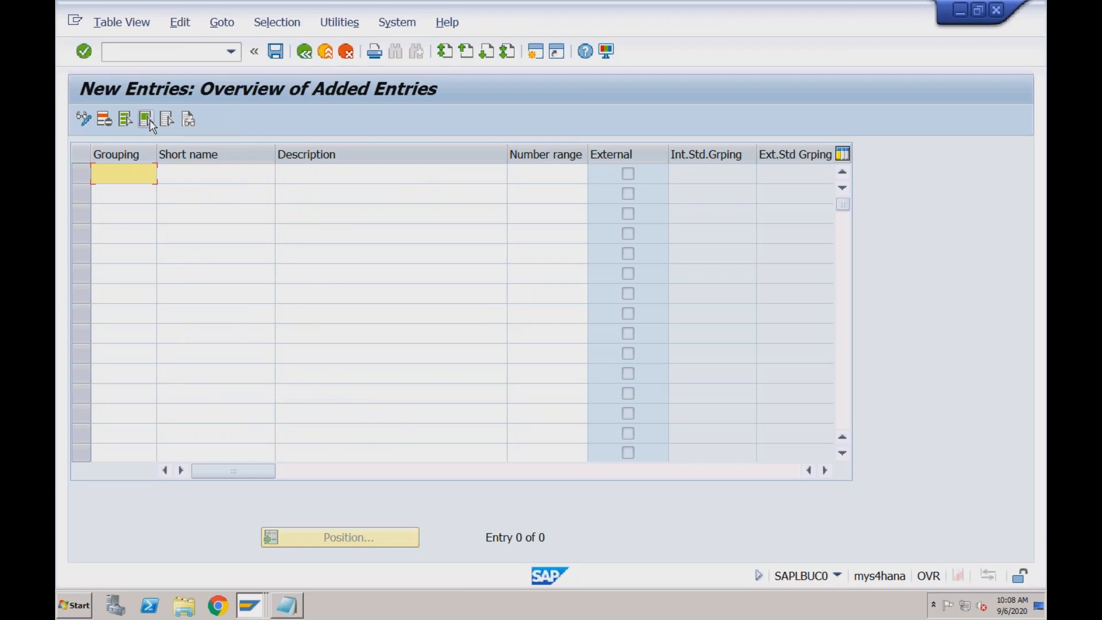
Add BP grouping RDO2 with short name Domestic Custom and description Domestic Customers
{"action": "type", "text": "R"}
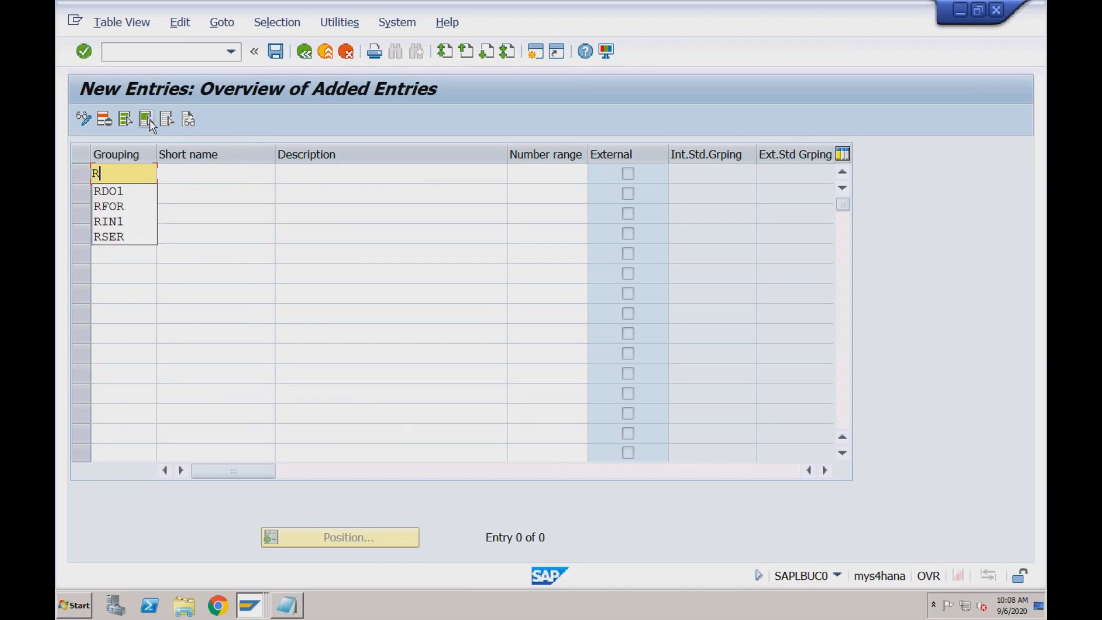
{"action": "type", "text": "DO"}
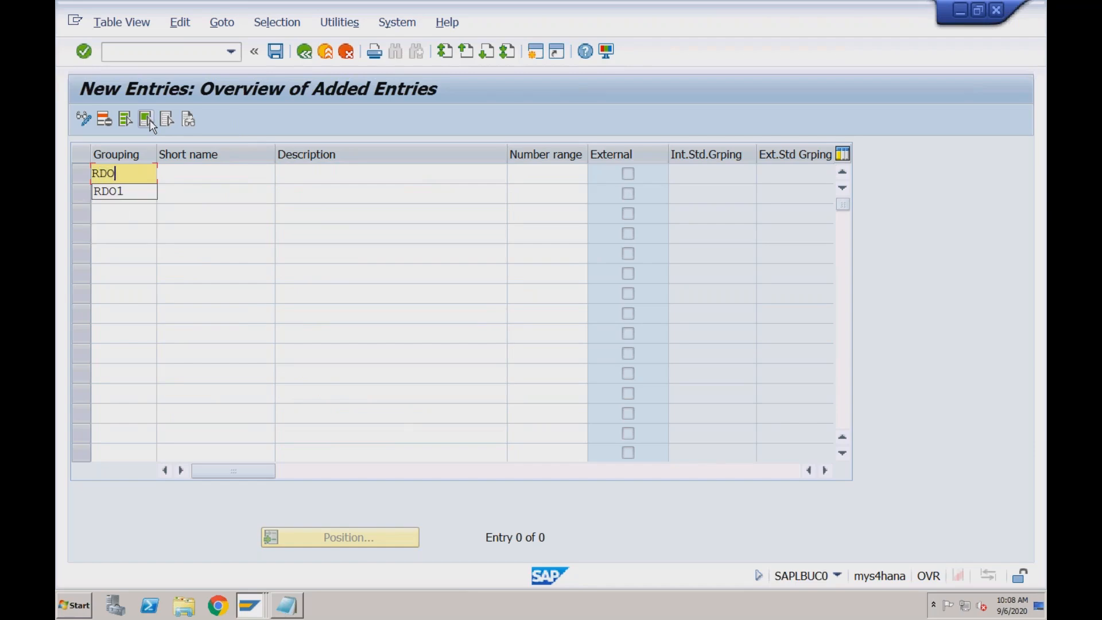
{"action": "type", "text": "2"}
{"action": "key", "text": "Tab"}
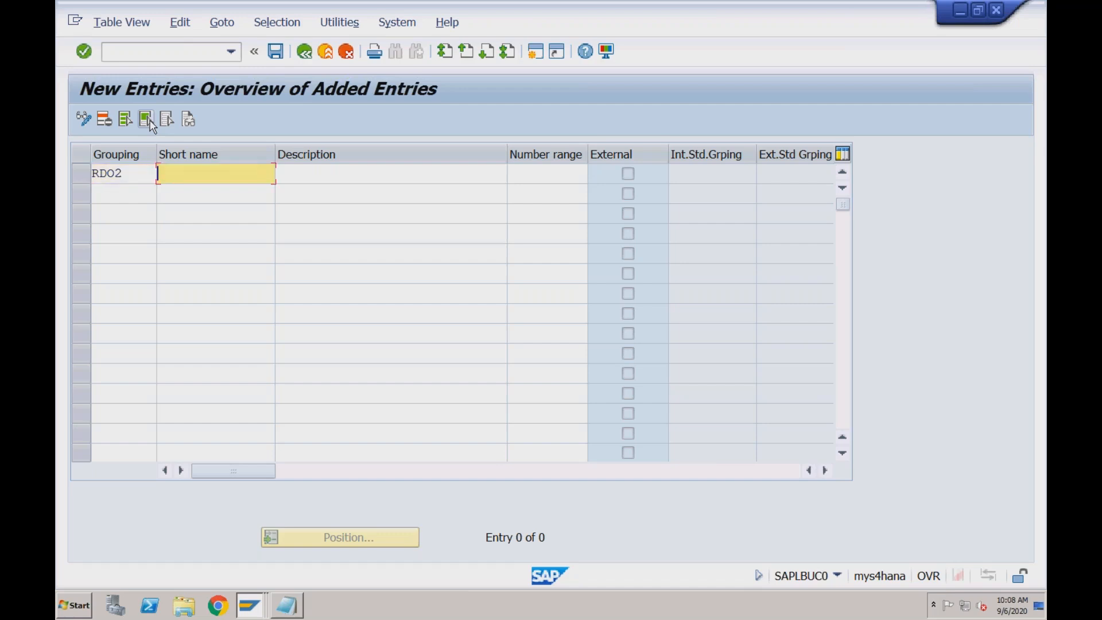
{"action": "type", "text": "Dome"}
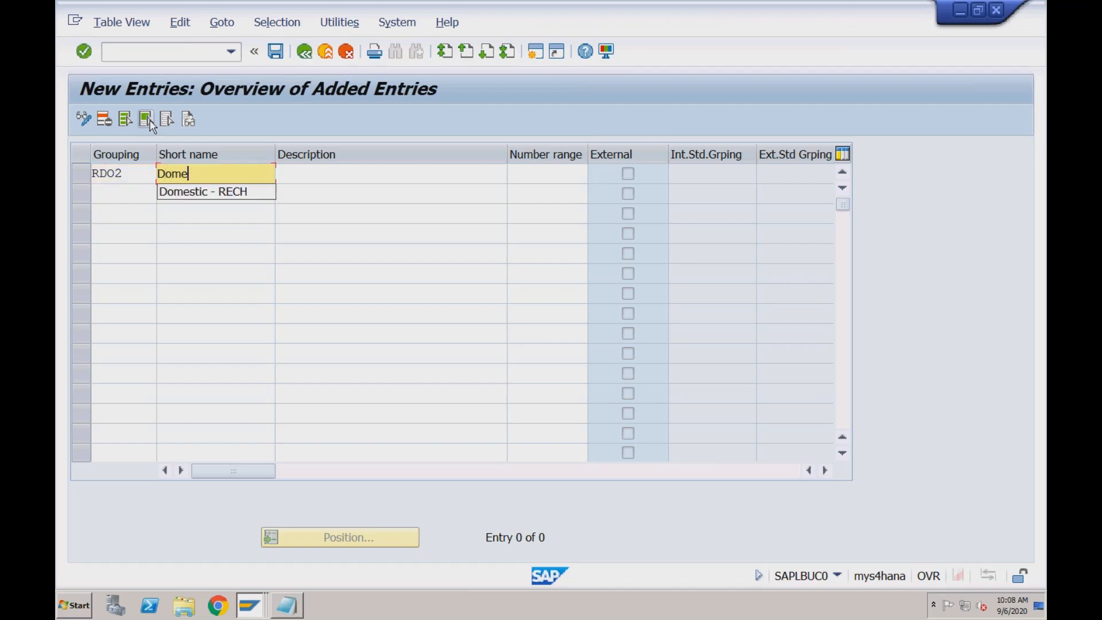
{"action": "type", "text": "stic Custom"}
{"action": "key", "text": "Tab"}
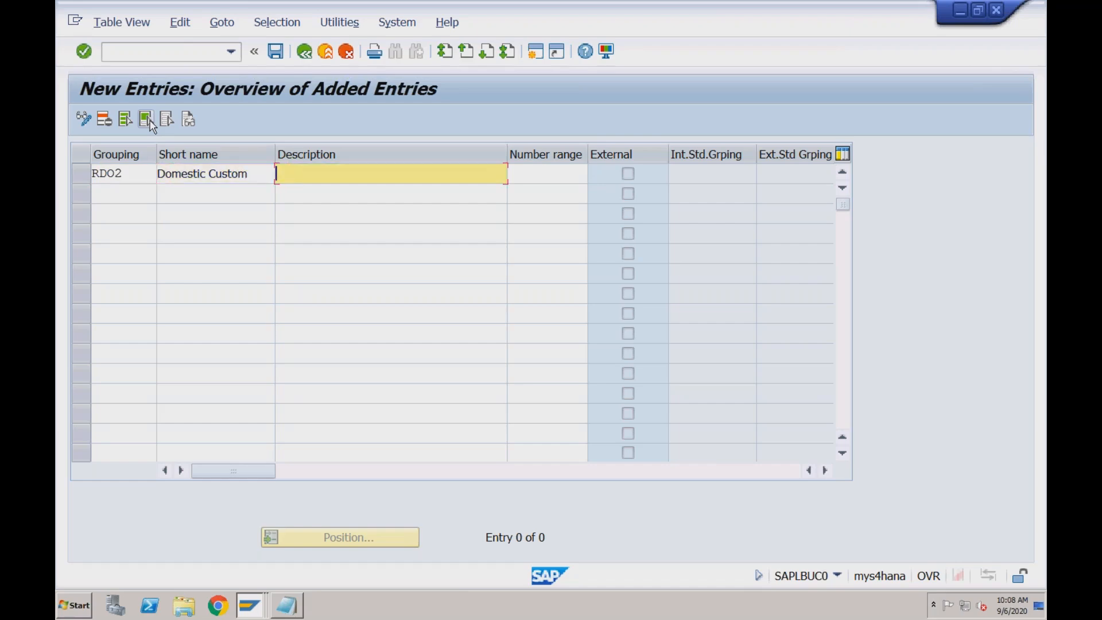
{"action": "type", "text": "Domestic Customers"}
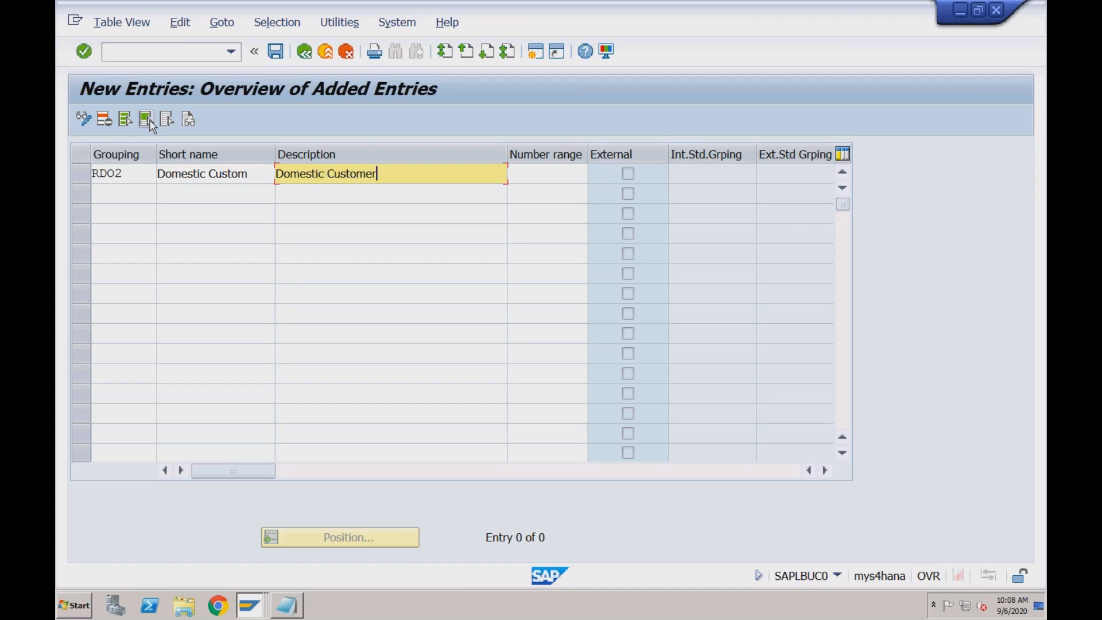
Change the short name of grouping RDO2 to Dom Customers
{"action": "left_click", "coordinate": [250, 174]}
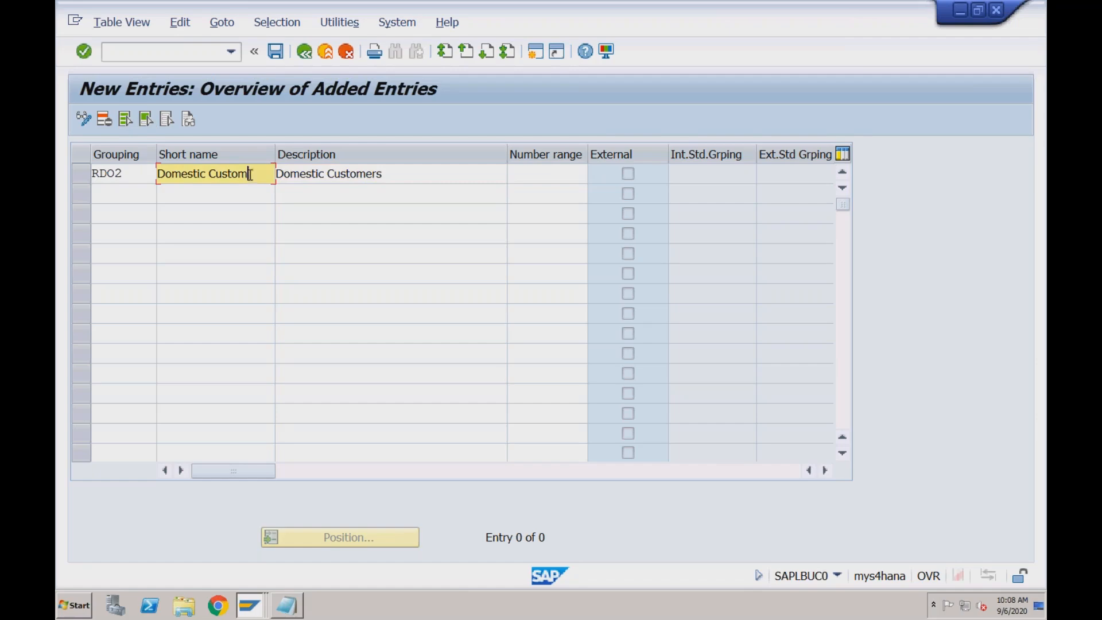
{"action": "left_click", "coordinate": [205, 174]}
{"action": "key", "text": "BackSpace"}
{"action": "key", "text": "BackSpace"}
{"action": "key", "text": "BackSpace"}
{"action": "key", "text": "BackSpace"}
{"action": "key", "text": "BackSpace"}
{"action": "left_click", "coordinate": [247, 177]}
{"action": "type", "text": "ers"}
Add BP grouping RFO1 with short name For Customers and description Foreign Customers
{"action": "left_click", "coordinate": [110, 196]}
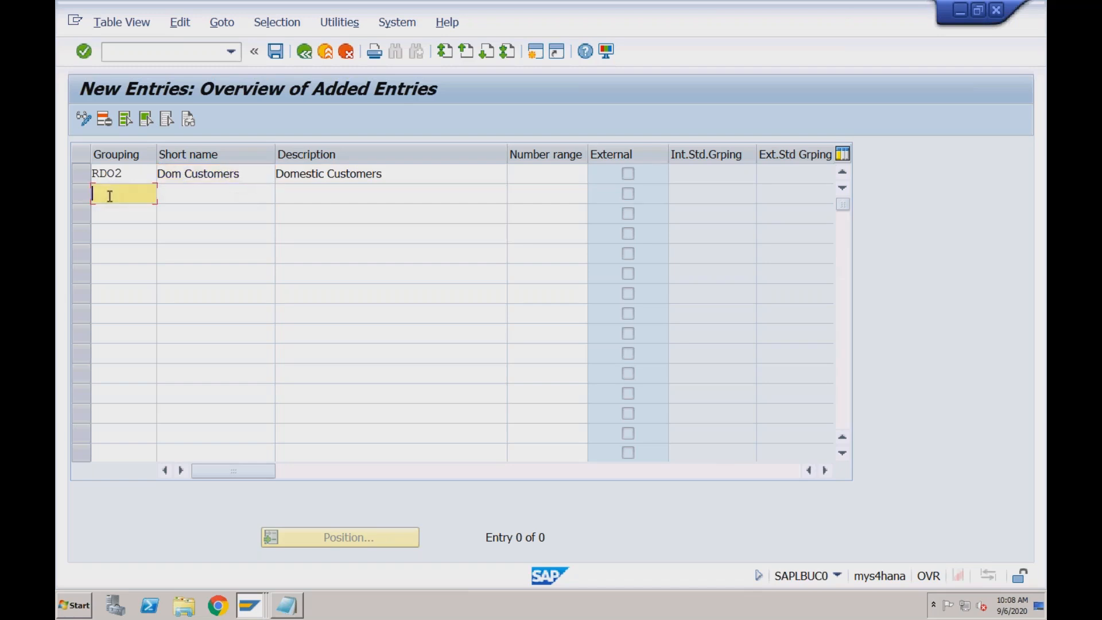
{"action": "type", "text": "RF01"}
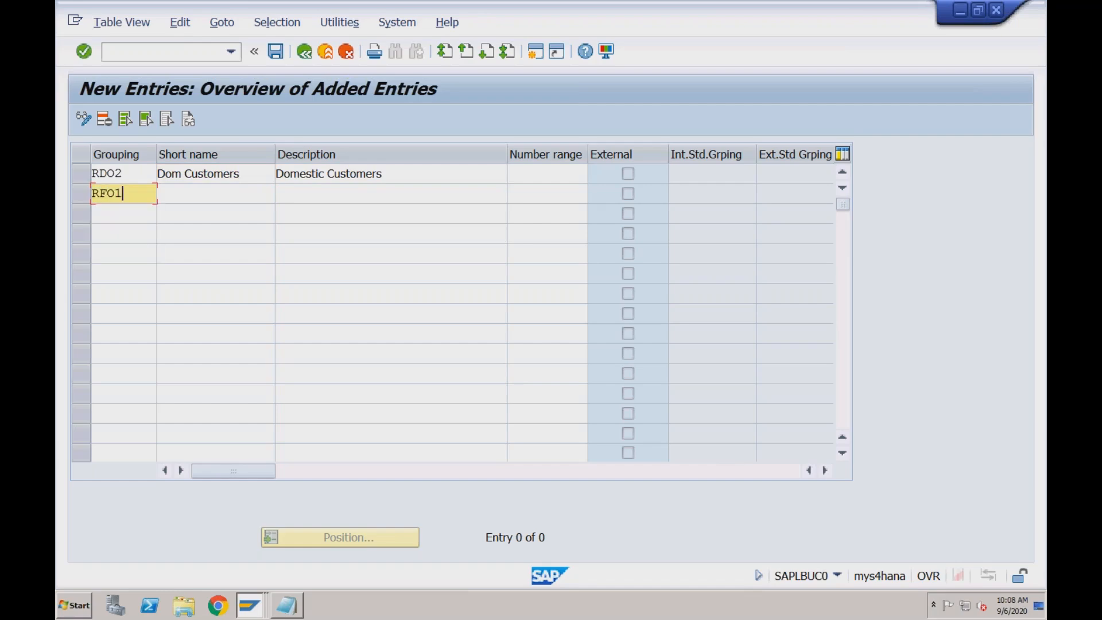
{"action": "key", "text": "Tab"}
{"action": "type", "text": "F"}
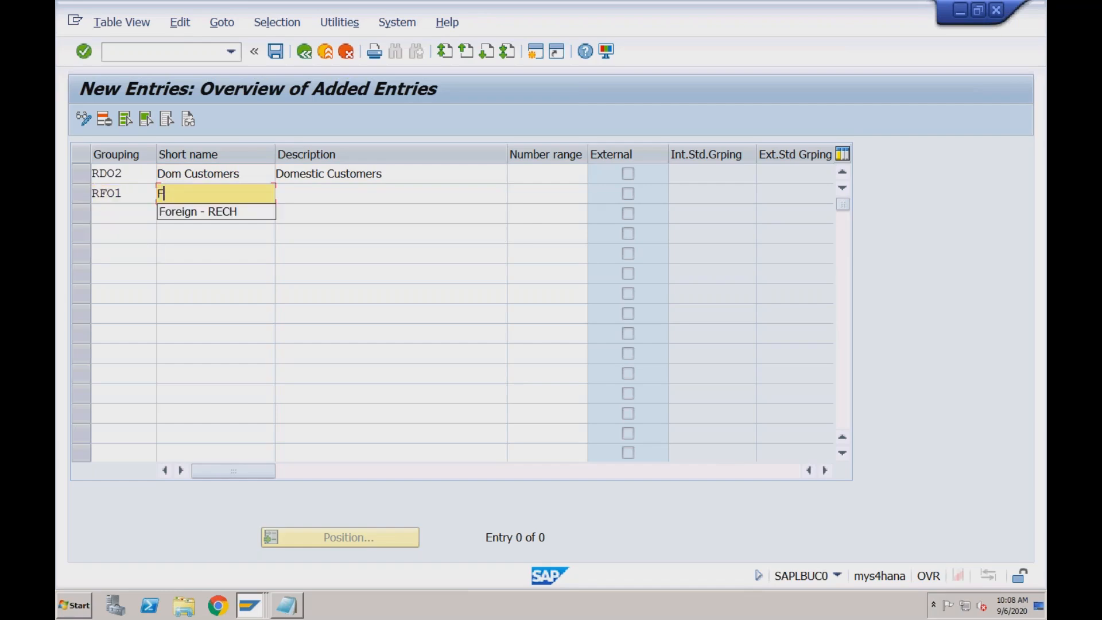
{"action": "type", "text": "or Customers"}
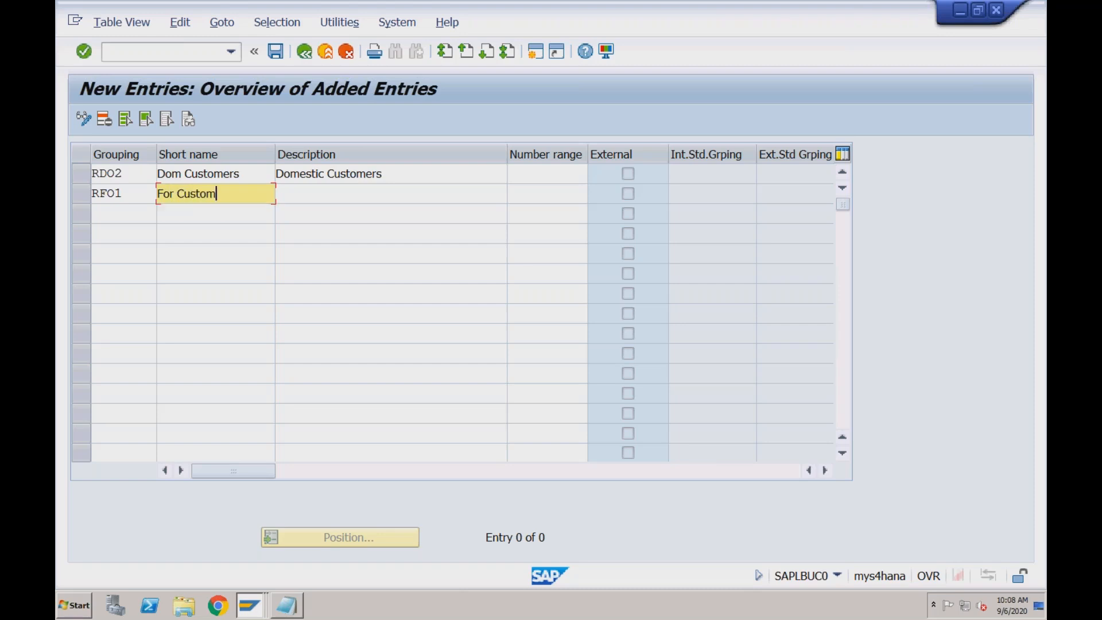
{"action": "key", "text": "Tab"}
{"action": "type", "text": "Foreign Customers"}
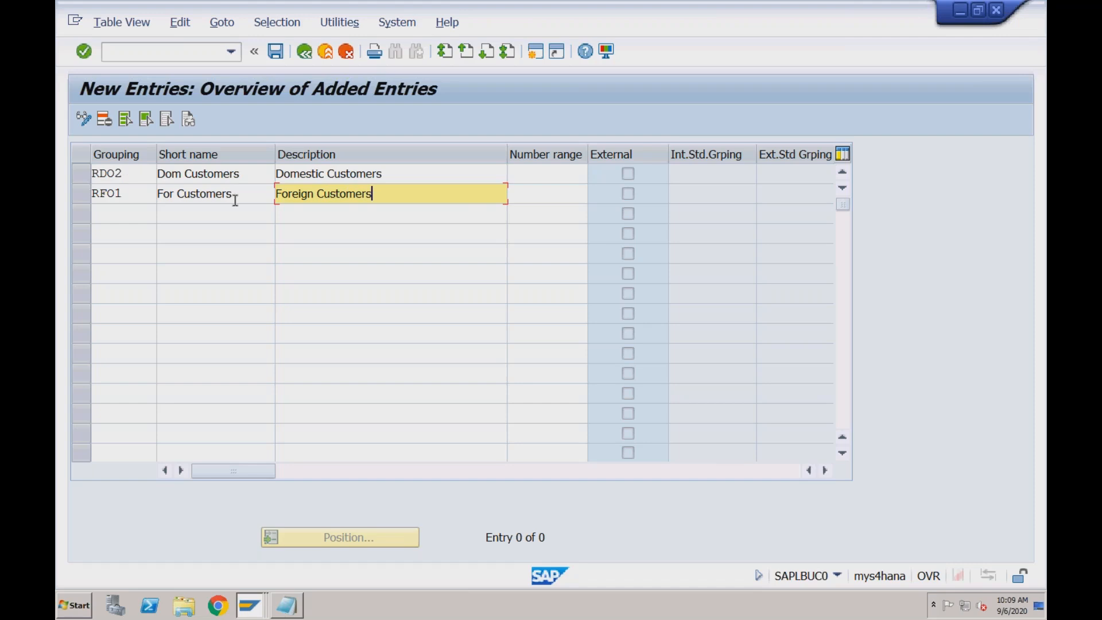
Assign number range Y2 to grouping RDO2 and Y1 to grouping RFO1, and validate both entries
{"action": "left_click", "coordinate": [537, 176]}
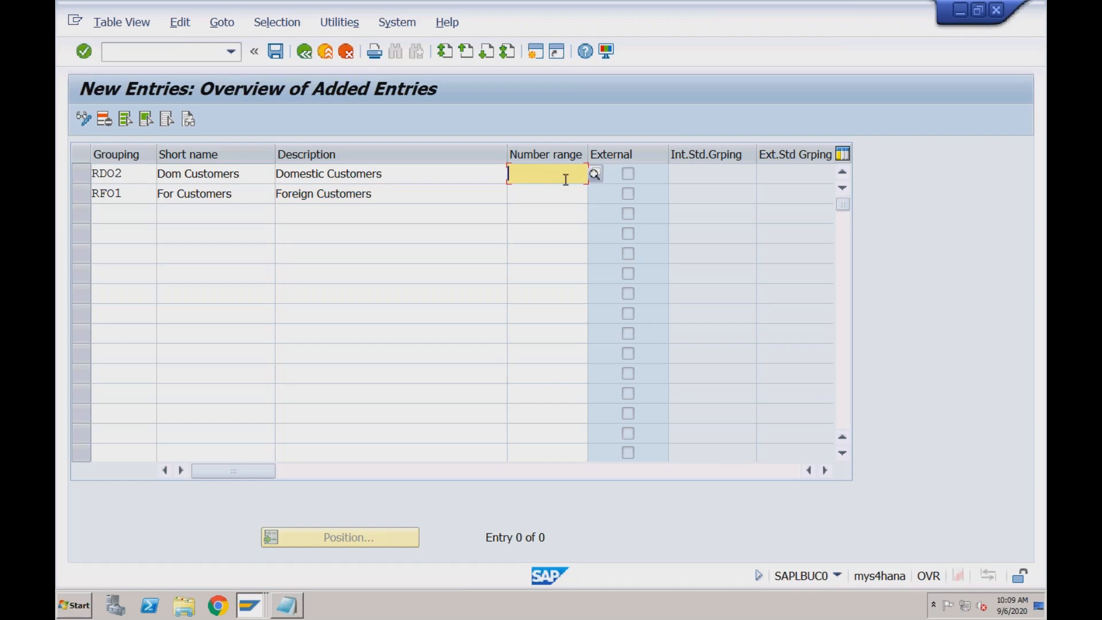
{"action": "type", "text": "Y2"}
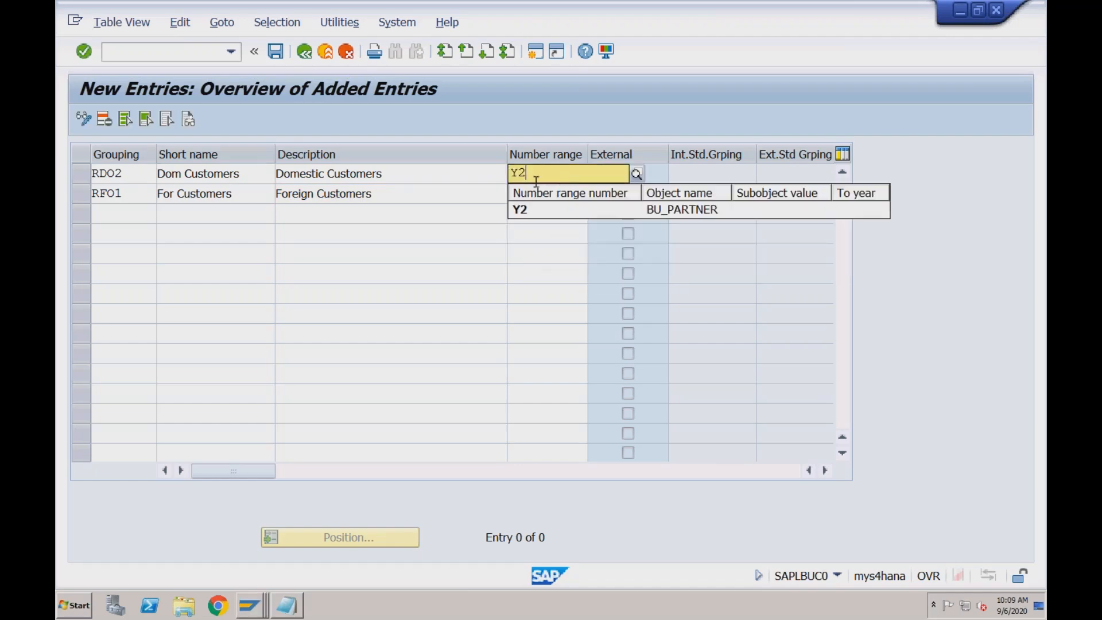
{"action": "key", "text": "Down"}
{"action": "left_click", "coordinate": [469, 192]}
{"action": "left_click", "coordinate": [520, 194]}
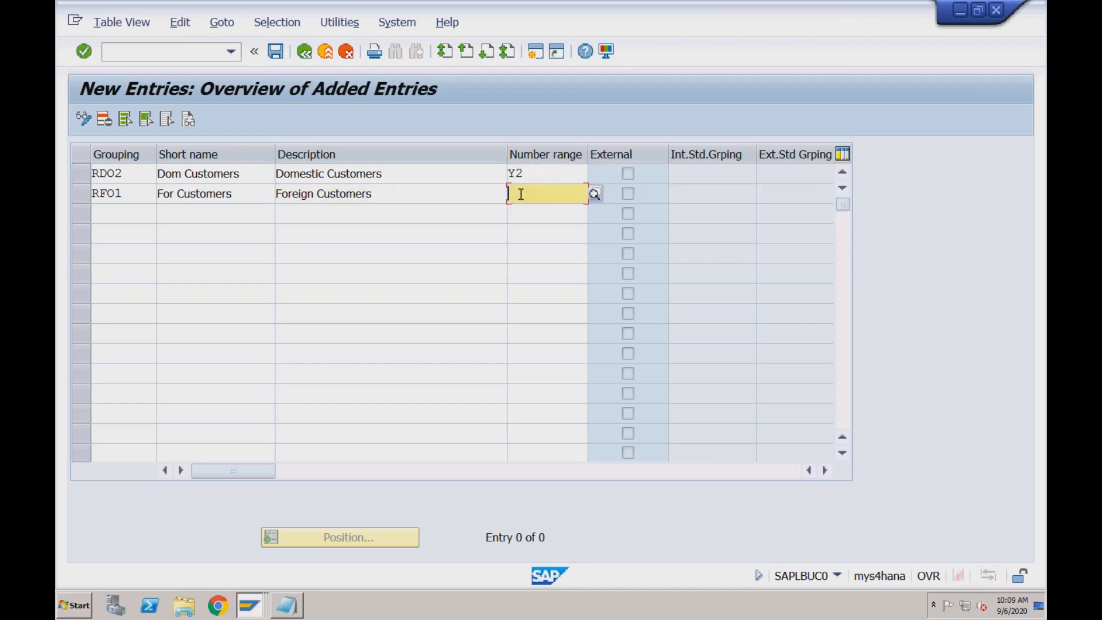
{"action": "type", "text": "Y1"}
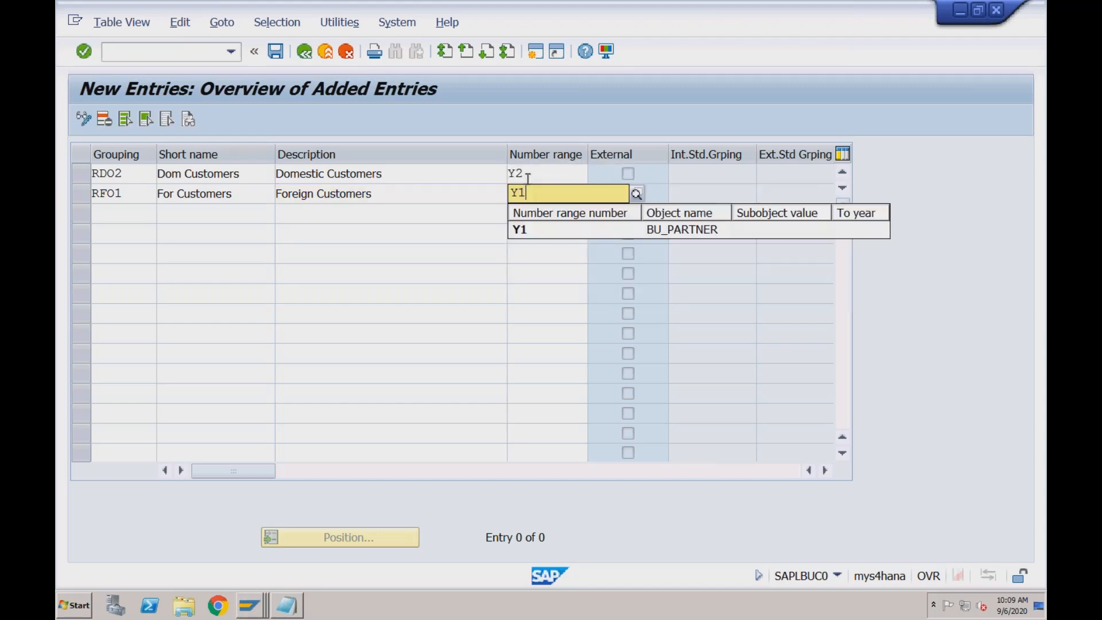
{"action": "left_click", "coordinate": [530, 174]}
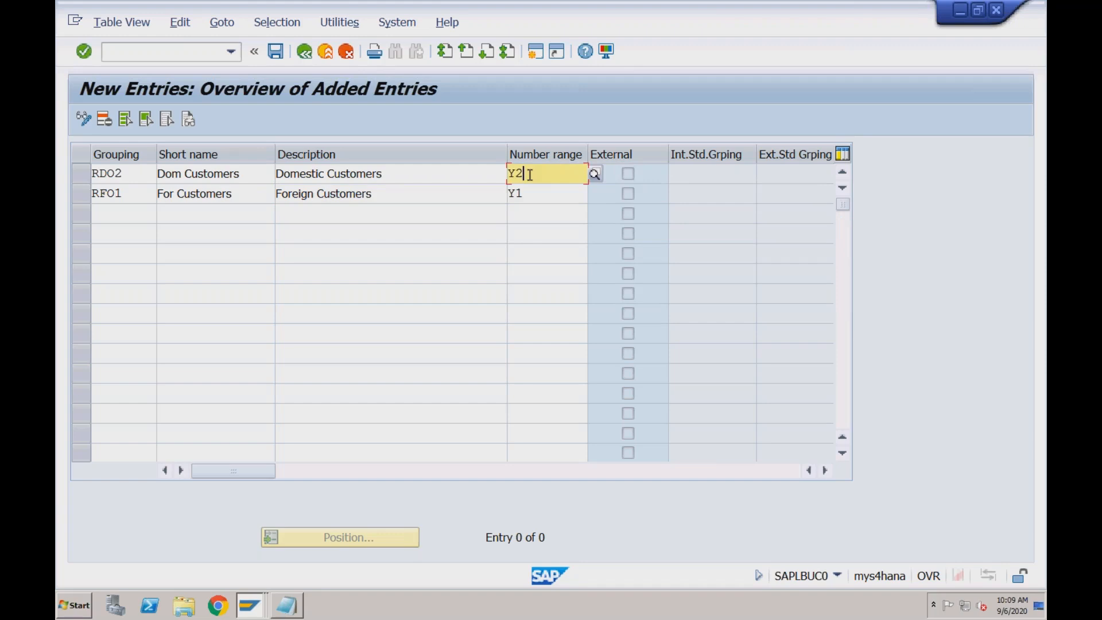
{"action": "key", "text": "Return"}
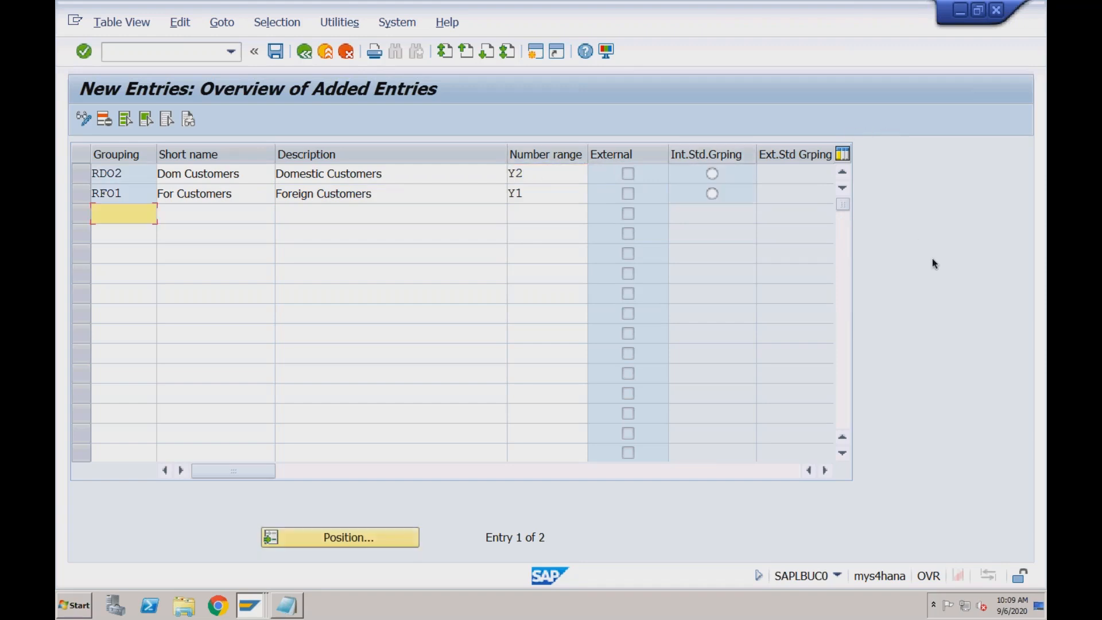
Switch to Notepad and review the BP-Customer (CVI) line and the BP groupings step
{"action": "left_click", "coordinate": [294, 597]}
{"action": "left_click_drag", "start_coordinate": [246, 372], "coordinate": [60, 368]}
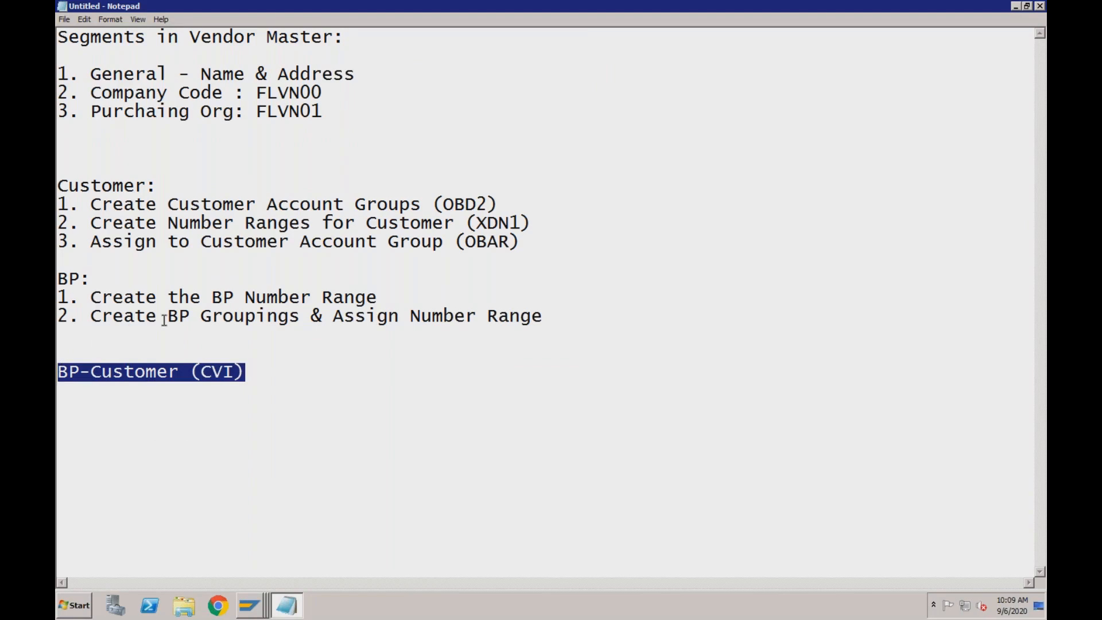
{"action": "left_click", "coordinate": [255, 317]}
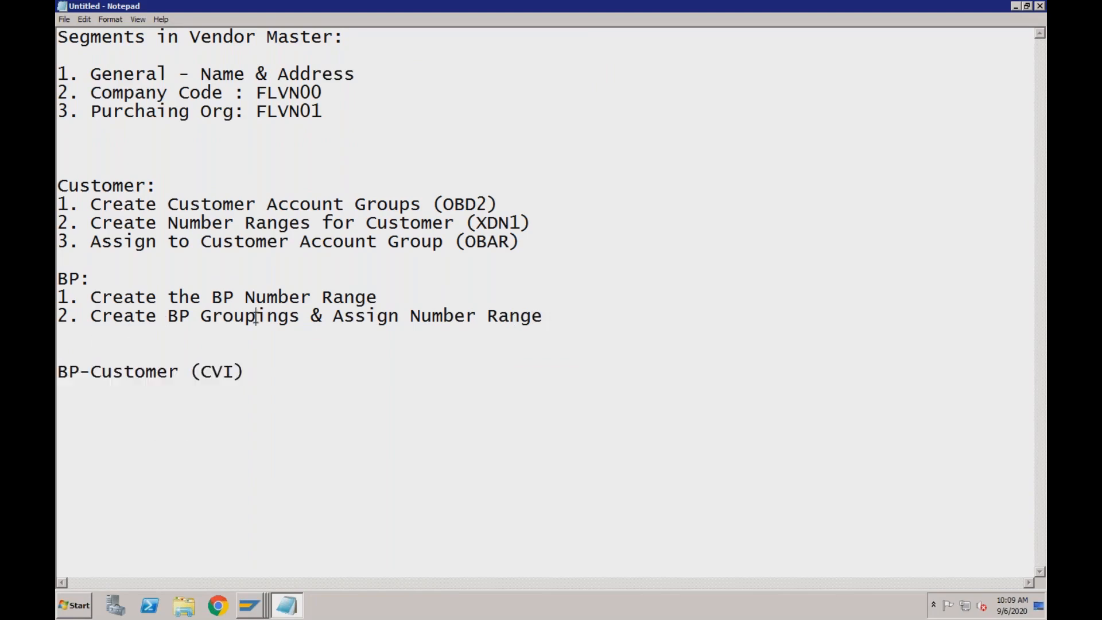
Switch back to the new SAP grouping entries, save them under the customizing request and return to the IMG structure
{"action": "right_click", "coordinate": [257, 605]}
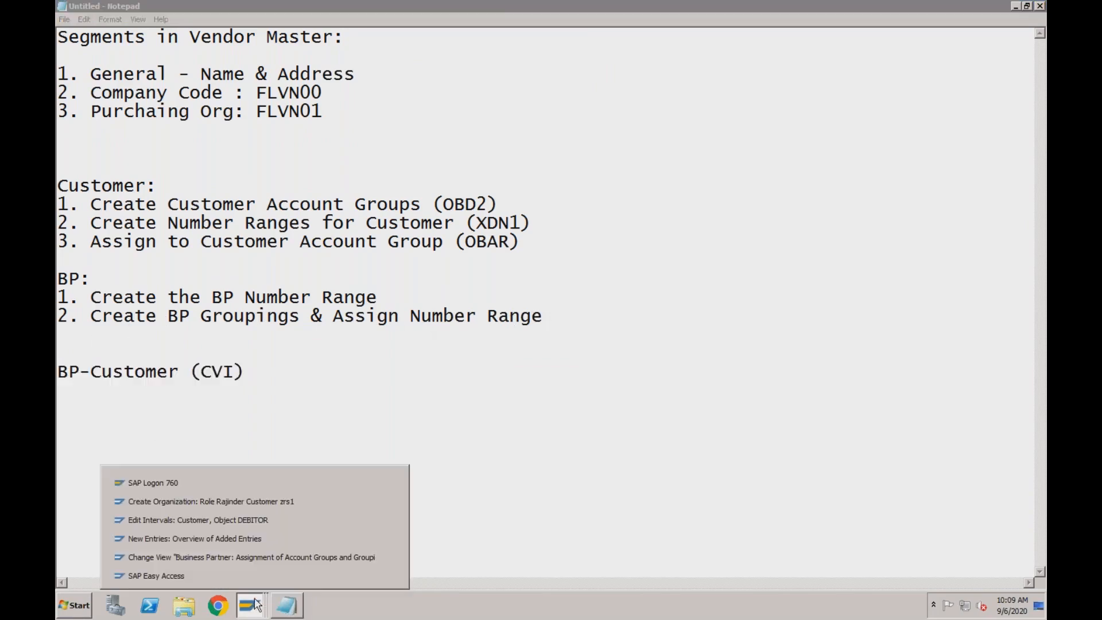
{"action": "left_click", "coordinate": [248, 538]}
{"action": "left_click", "coordinate": [275, 52]}
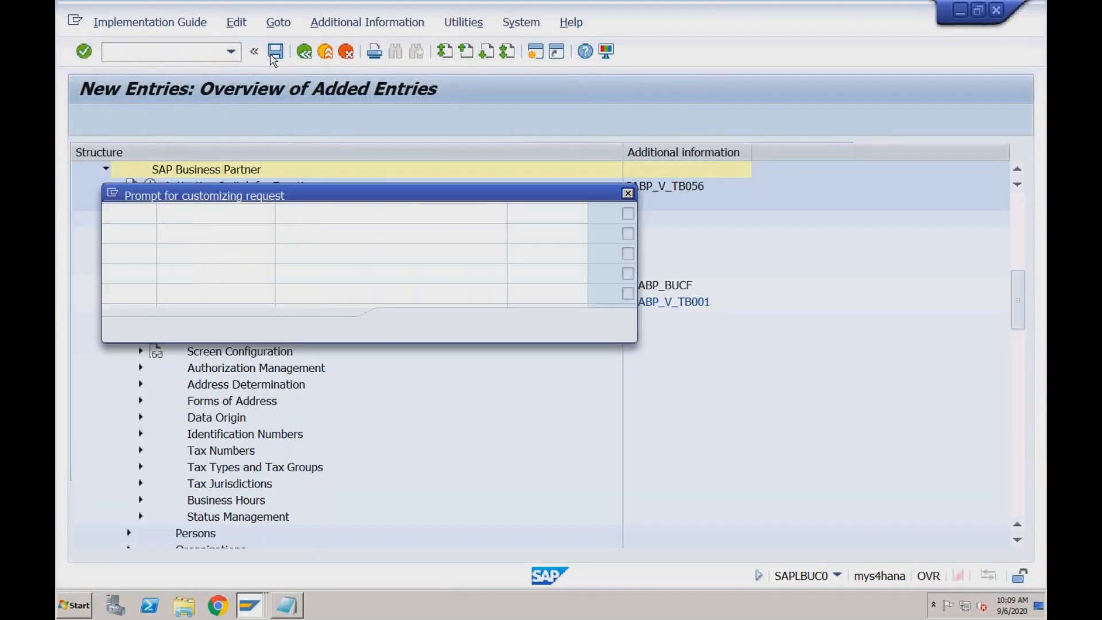
{"action": "left_click", "coordinate": [404, 326]}
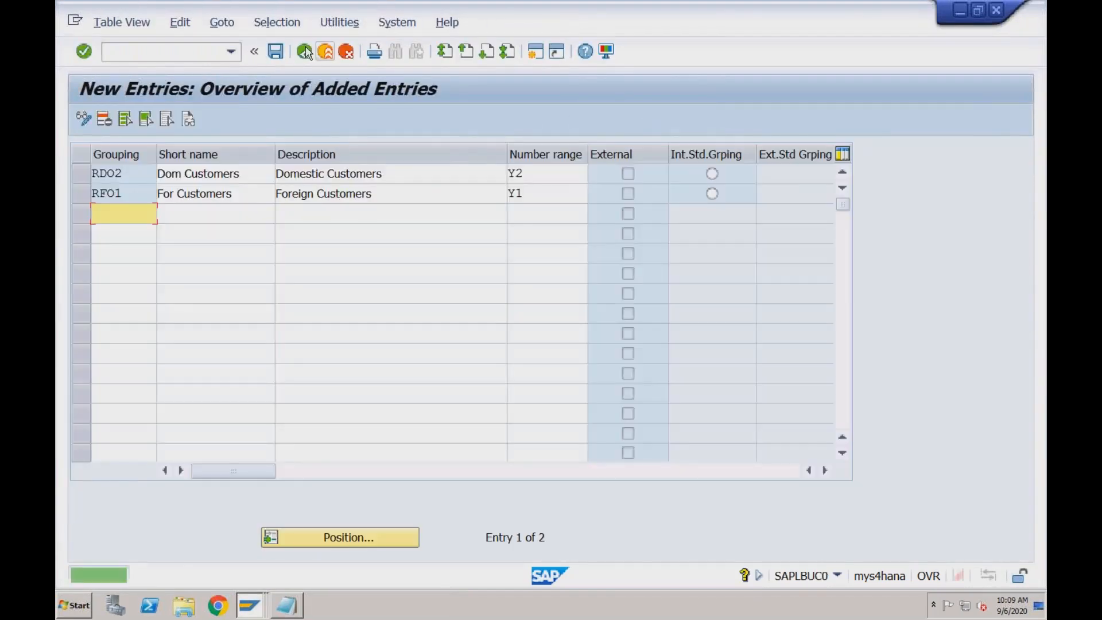
{"action": "left_click", "coordinate": [305, 52]}
{"action": "left_click", "coordinate": [305, 52]}
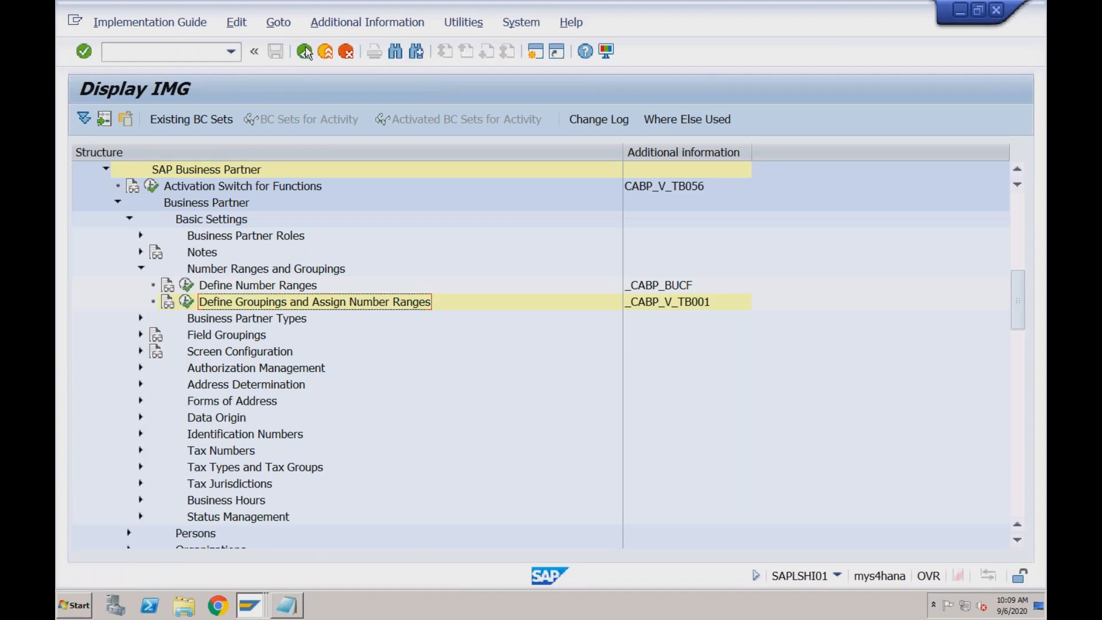
Check the Notepad notes, return to Display IMG and collapse the SAP Business Partner node under Cross-Application Components
{"action": "left_click", "coordinate": [290, 606]}
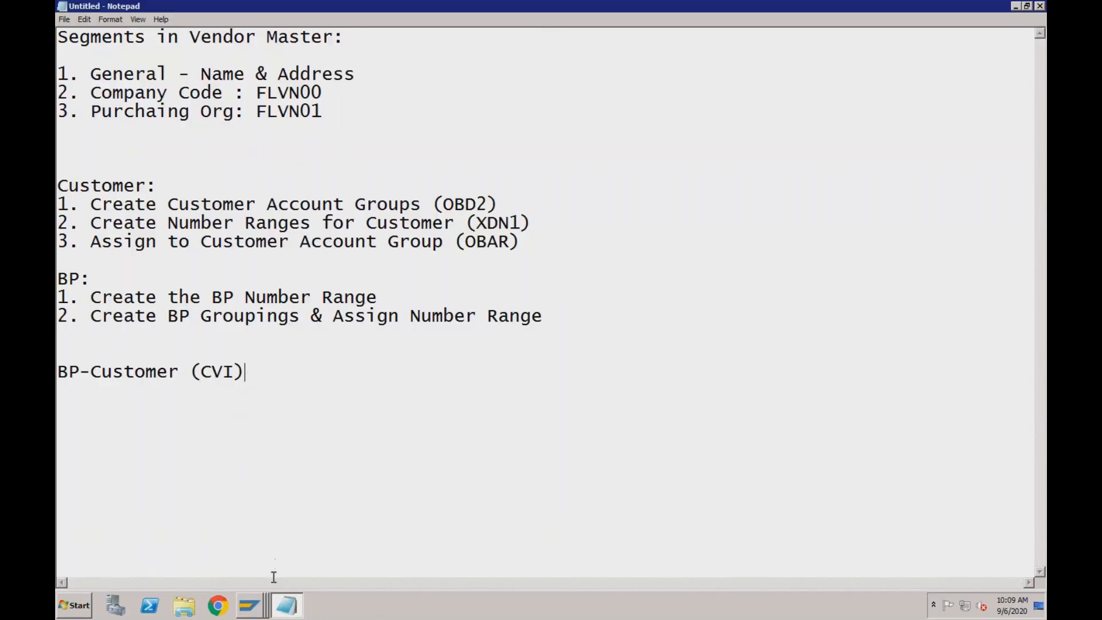
{"action": "left_click", "coordinate": [253, 607]}
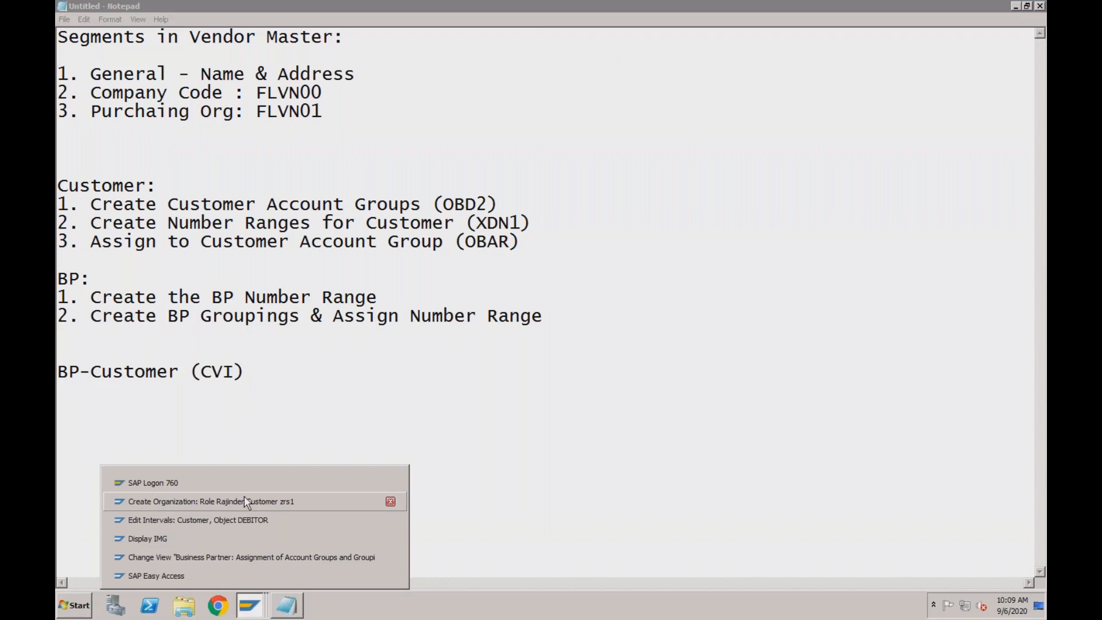
{"action": "left_click", "coordinate": [172, 539]}
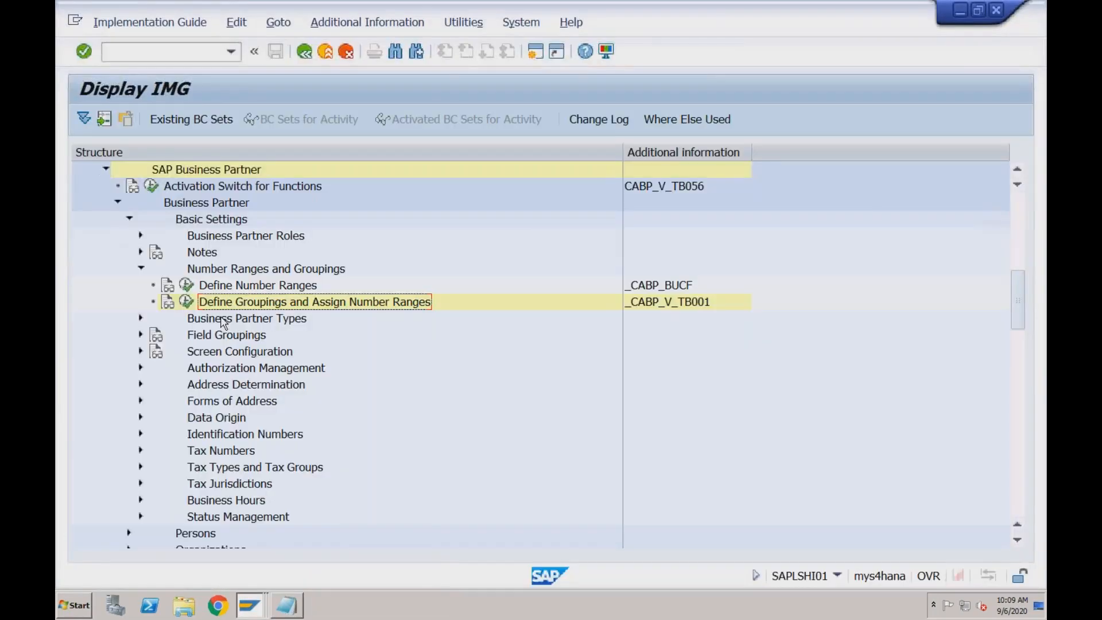
{"action": "left_click", "coordinate": [117, 201]}
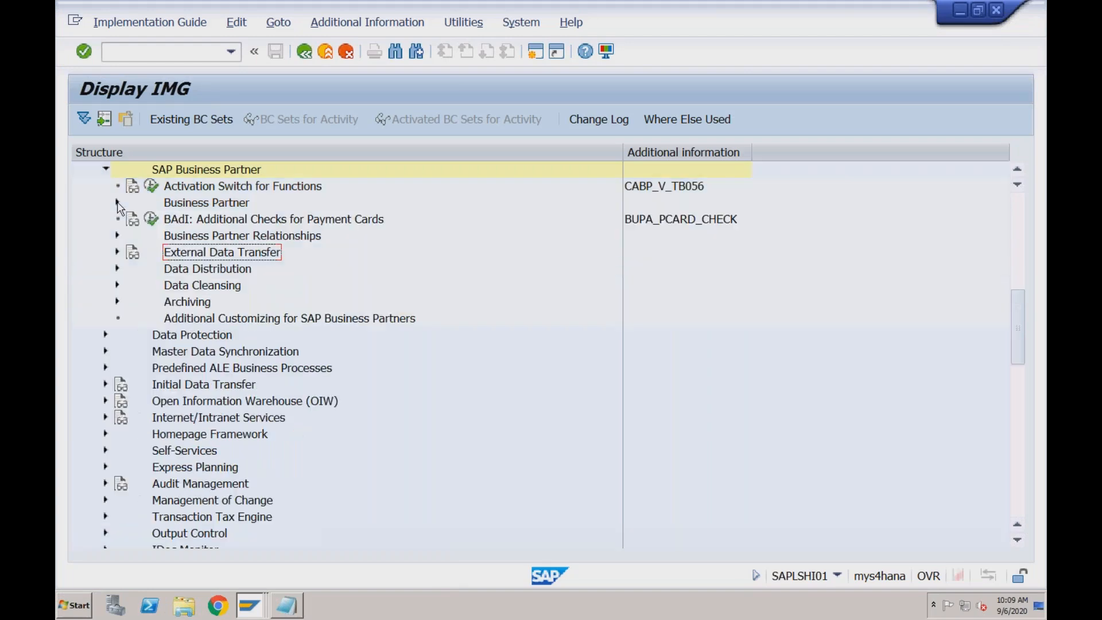
{"action": "left_click", "coordinate": [106, 171]}
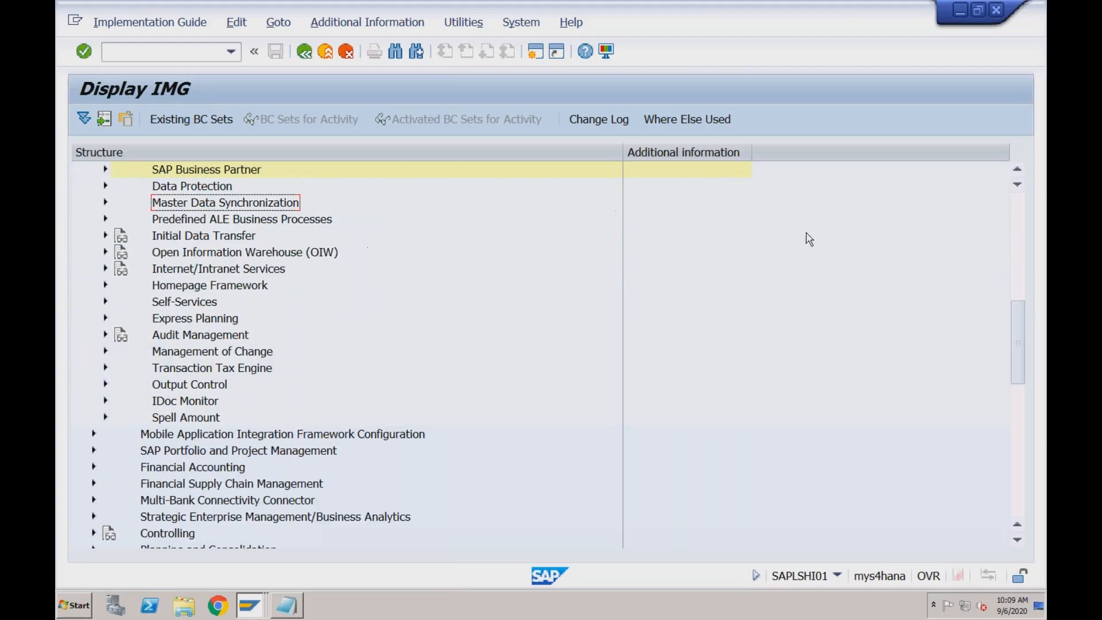
{"action": "scroll", "coordinate": [315, 336], "scroll_direction": "up", "scroll_amount": 7}
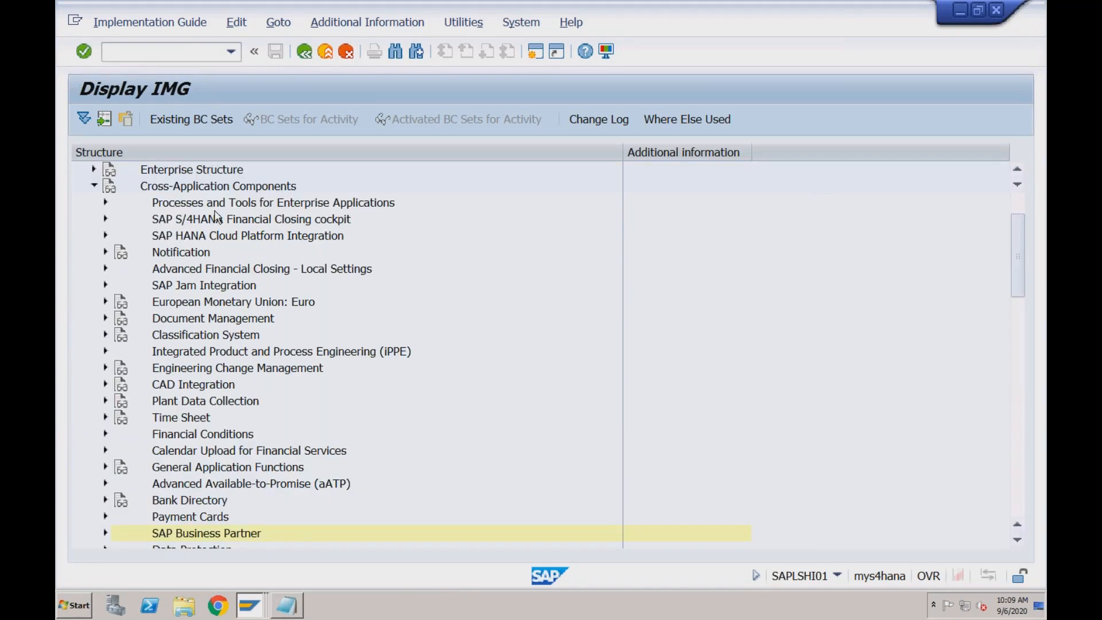
Expand Master Data Synchronization in the IMG structure down to Customer/Vendor Integration and its Business Partner Settings
{"action": "left_click", "coordinate": [211, 188]}
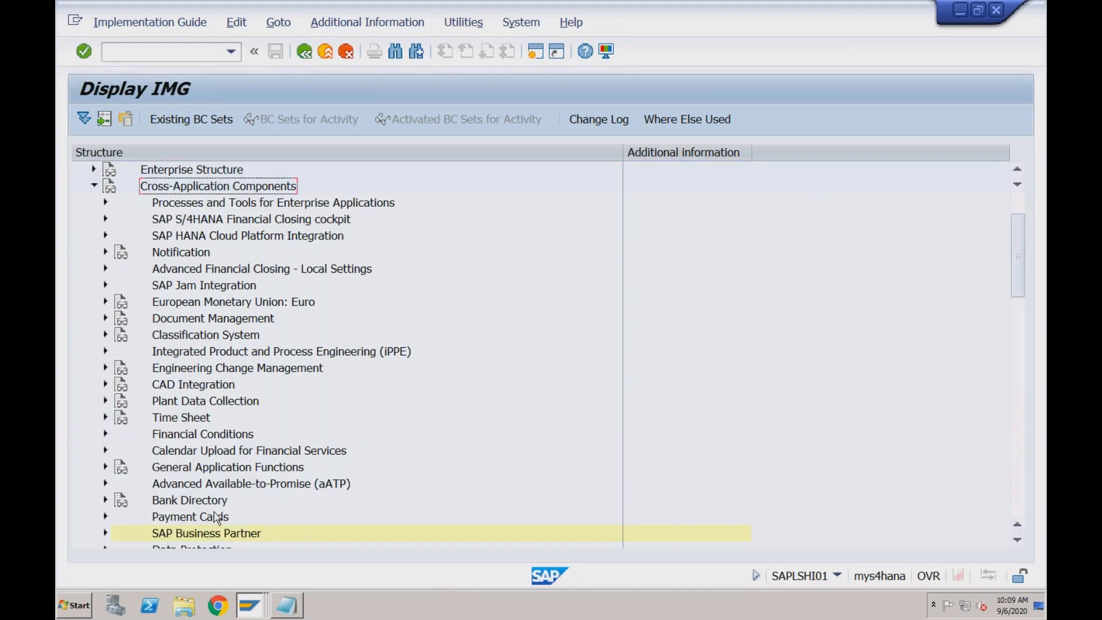
{"action": "left_click", "coordinate": [209, 533]}
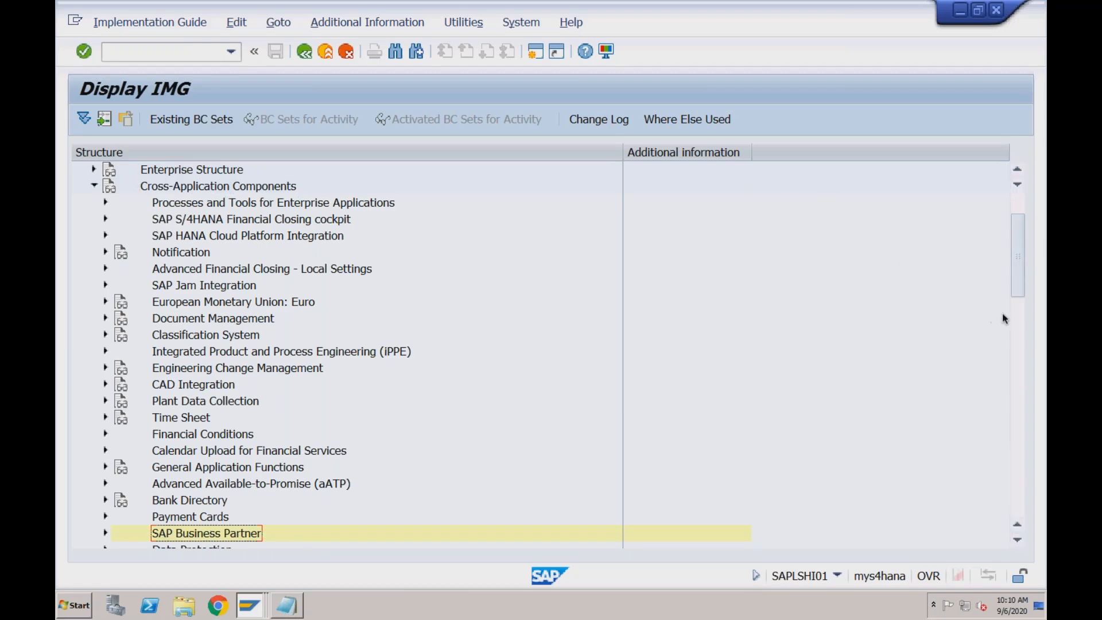
{"action": "left_click", "coordinate": [1018, 314]}
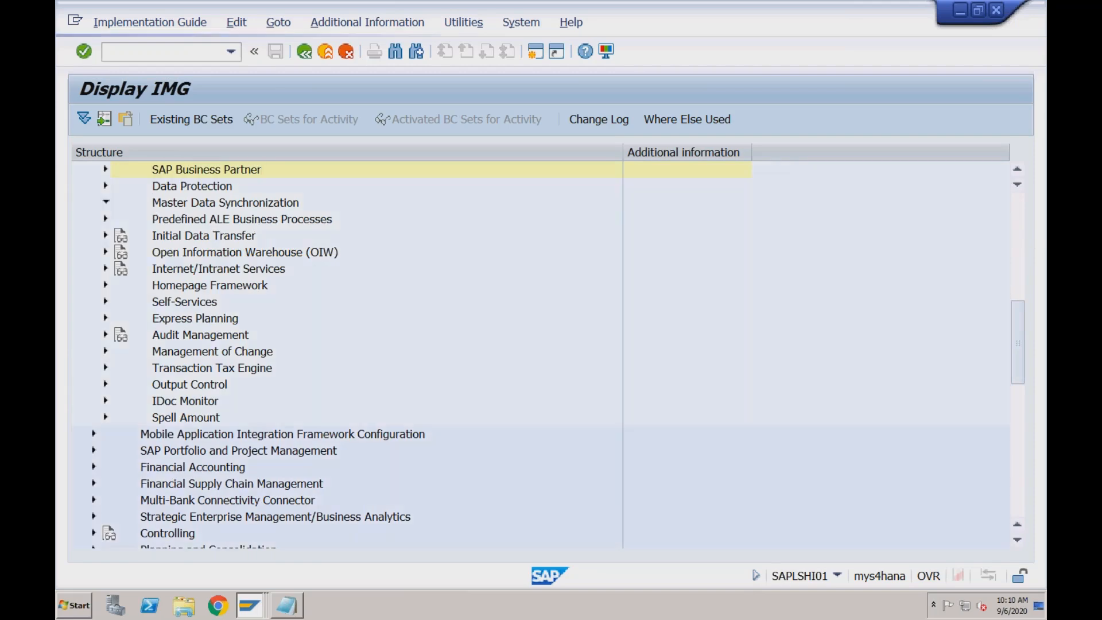
{"action": "left_click", "coordinate": [106, 203]}
{"action": "left_click", "coordinate": [191, 208]}
{"action": "left_click", "coordinate": [202, 273]}
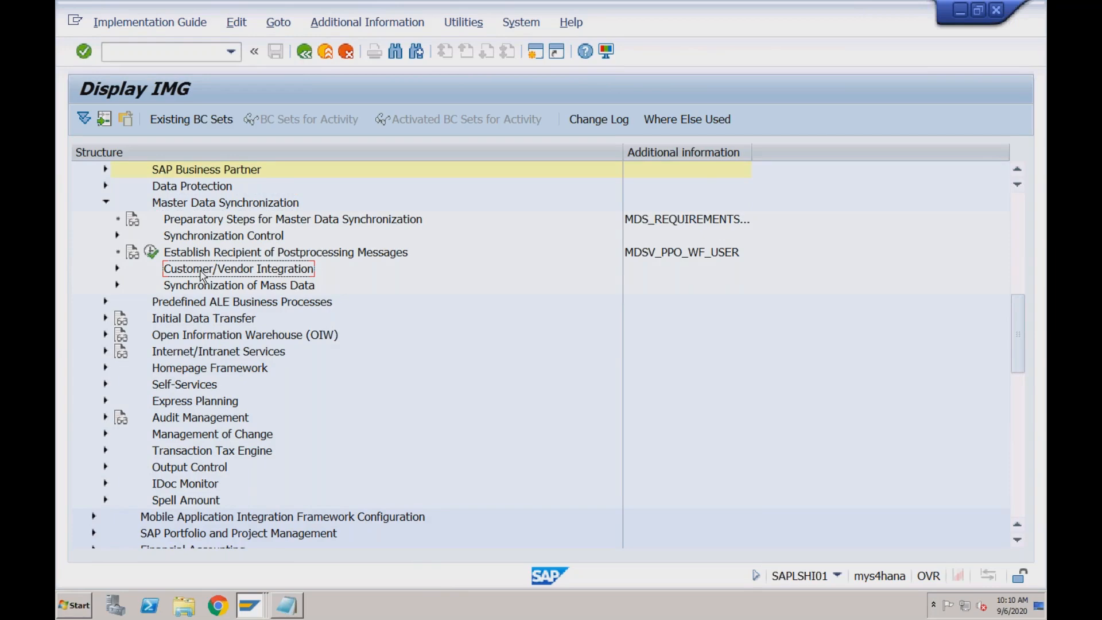
{"action": "left_click", "coordinate": [117, 269]}
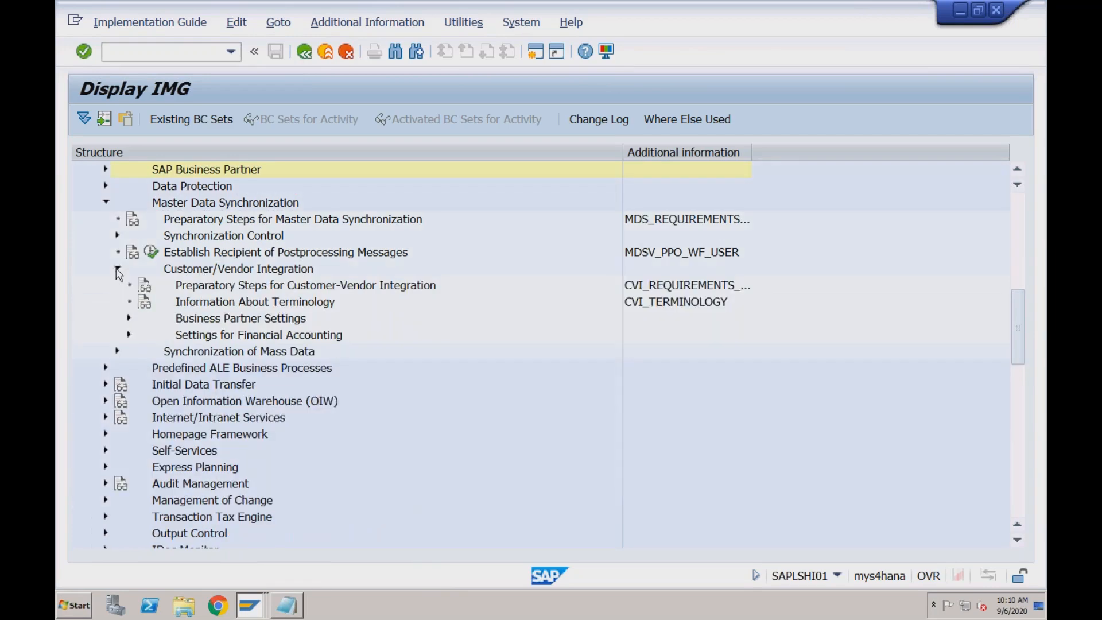
{"action": "left_click", "coordinate": [129, 318]}
{"action": "left_click", "coordinate": [256, 340]}
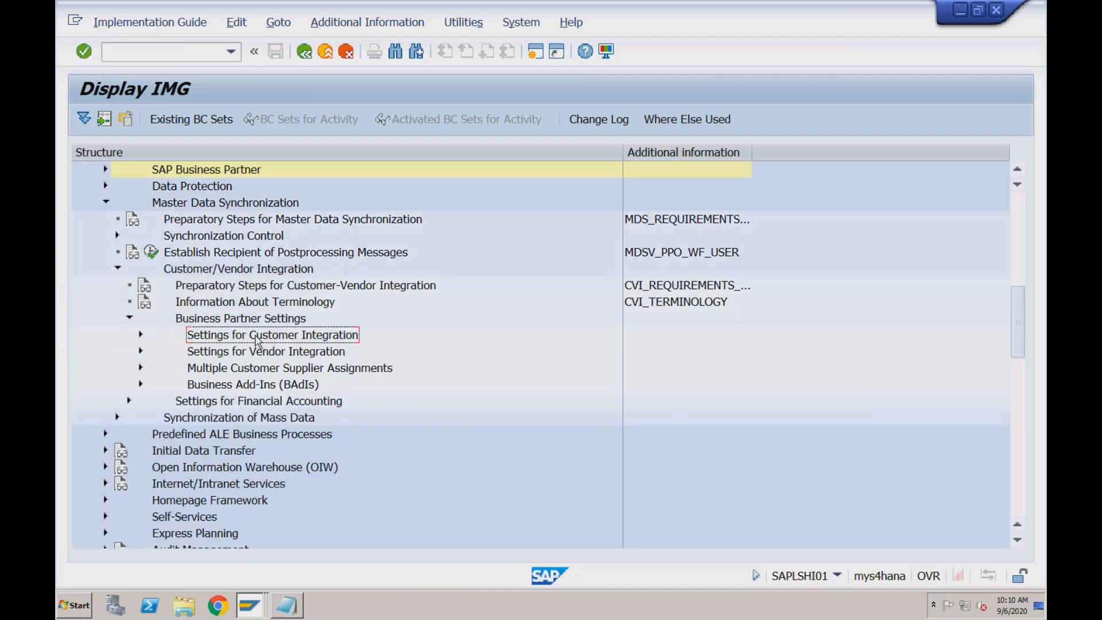
{"action": "left_click", "coordinate": [265, 353]}
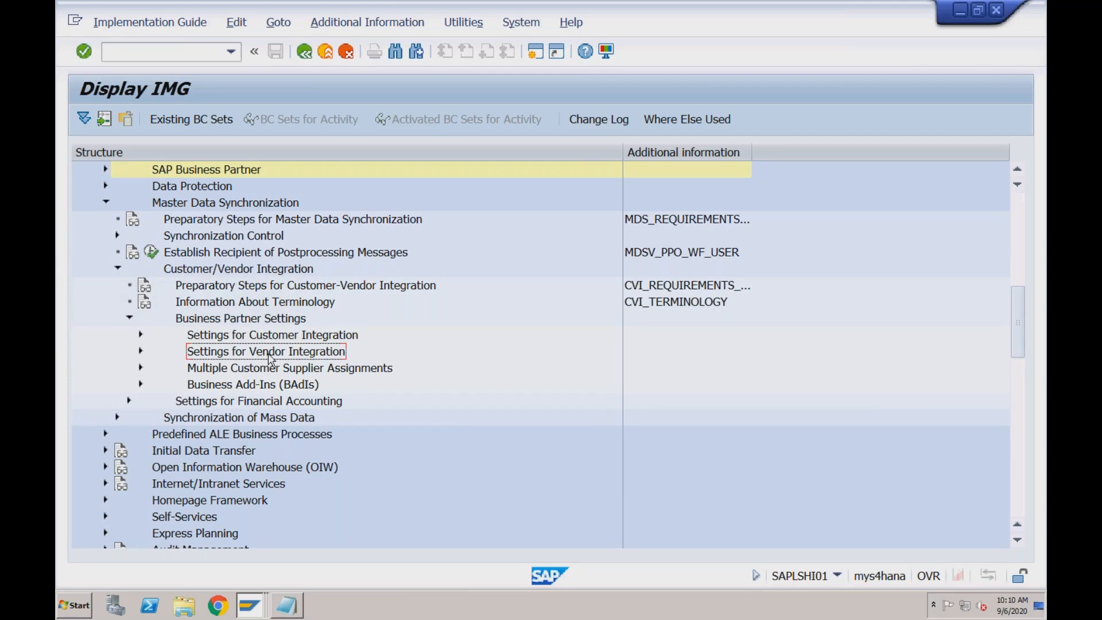
Expand Settings for Customer Integration to Assign Keys and execute Define Number Assignment for Direction BP to Customer
{"action": "left_click", "coordinate": [141, 336]}
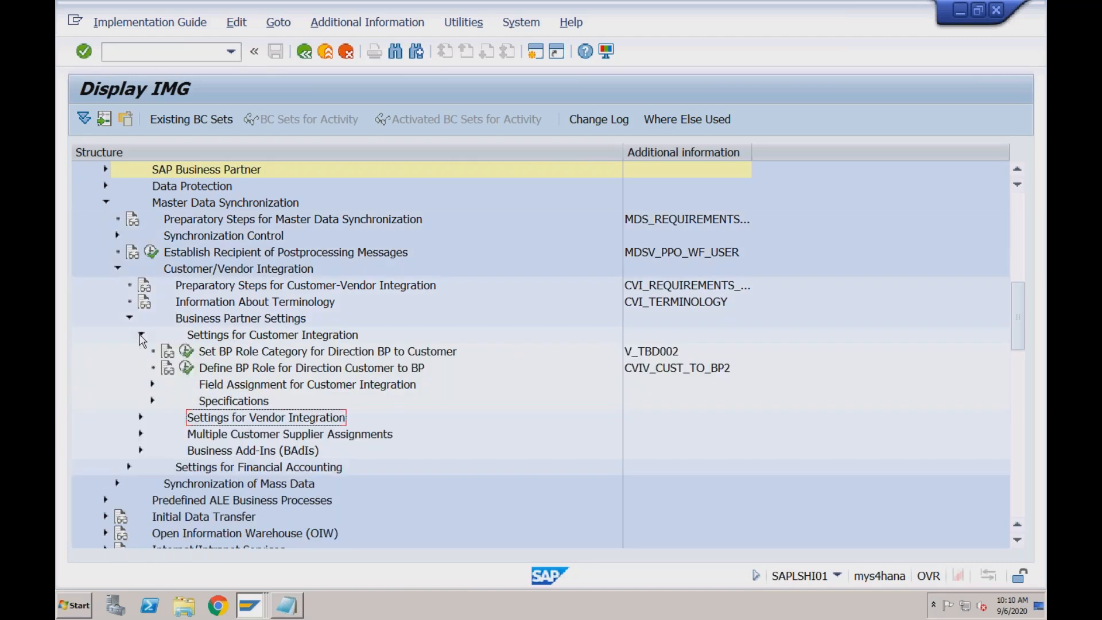
{"action": "left_click", "coordinate": [231, 385]}
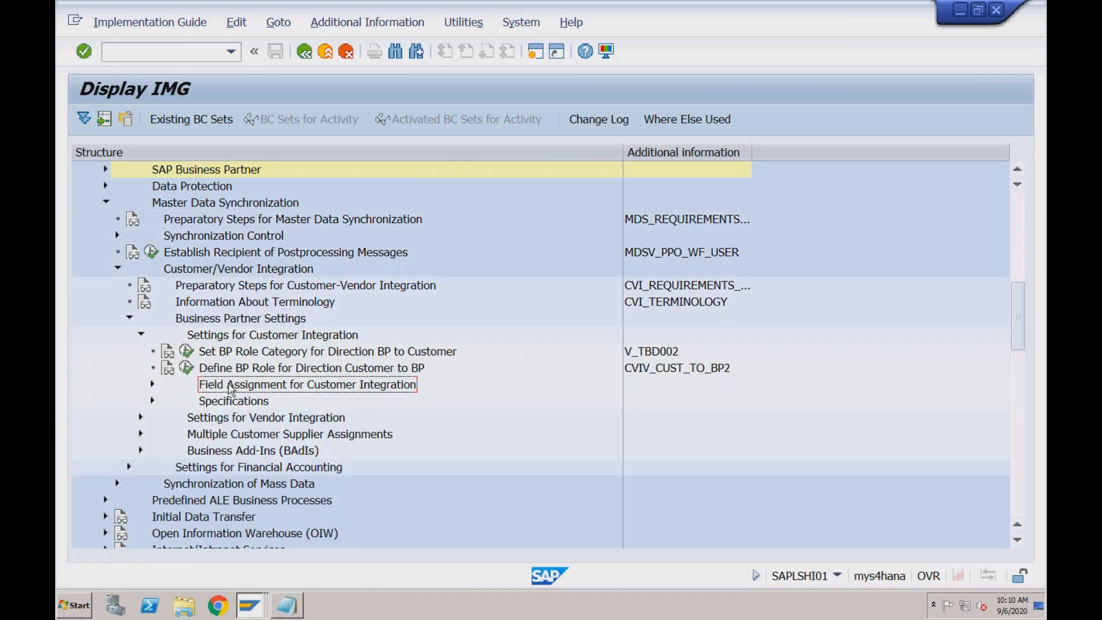
{"action": "left_click", "coordinate": [152, 385]}
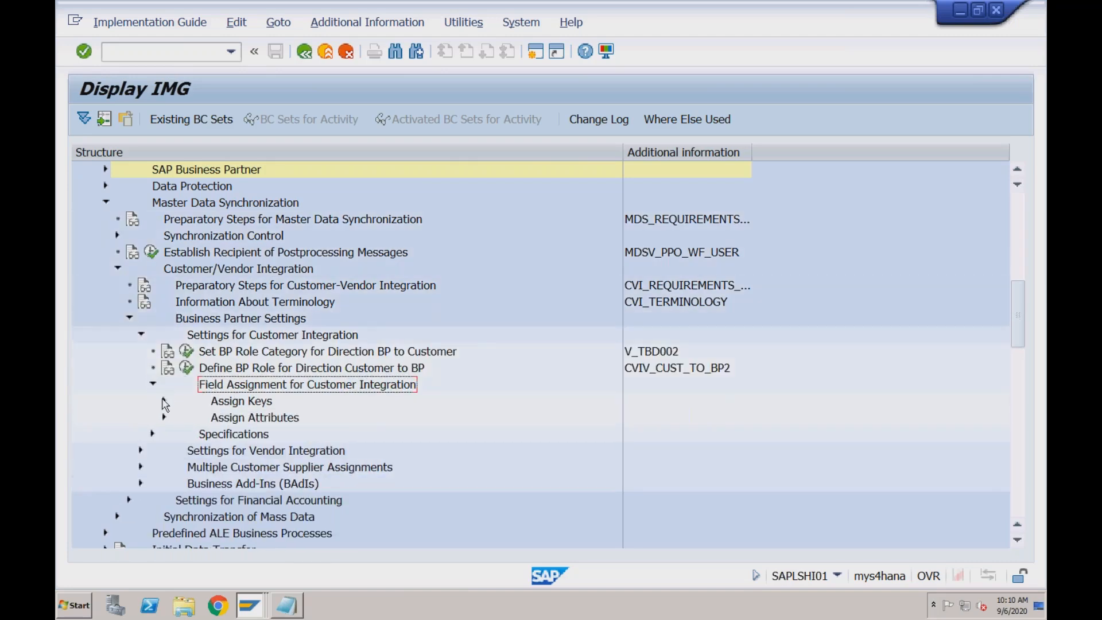
{"action": "left_click", "coordinate": [164, 402]}
{"action": "left_click", "coordinate": [259, 419]}
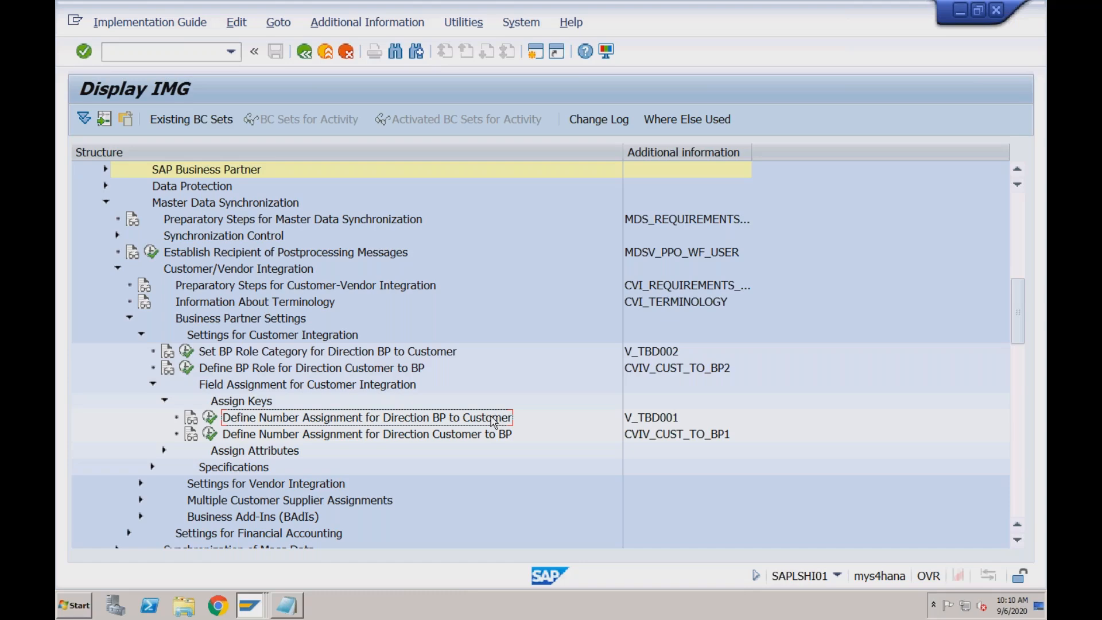
{"action": "left_click", "coordinate": [210, 418]}
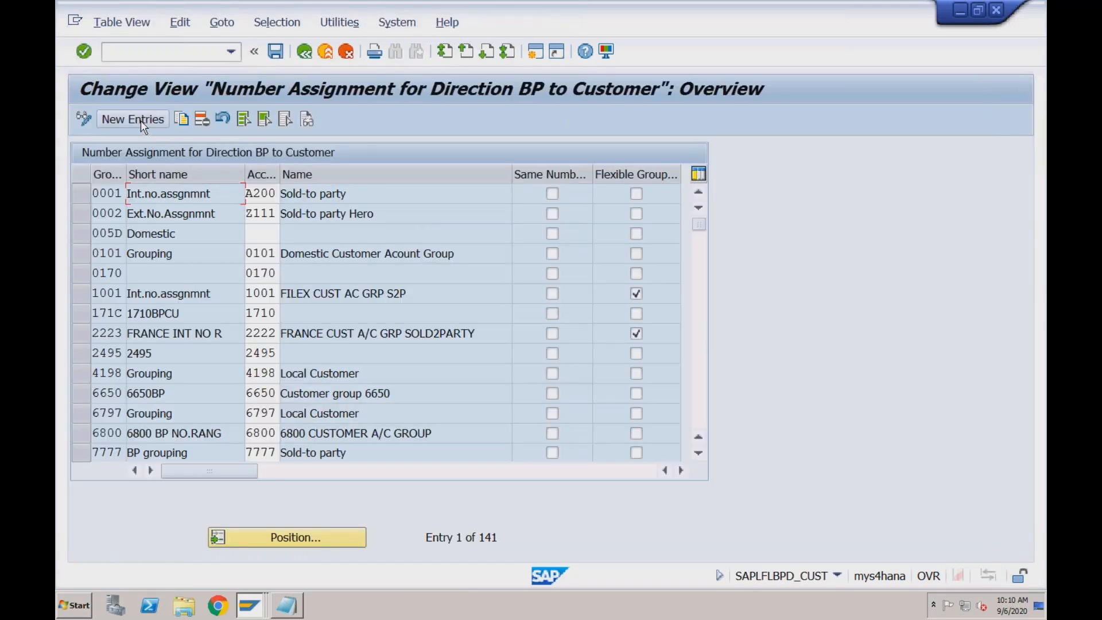
Start new number assignment entries for groupings RDO2 and RFO1
{"action": "left_click", "coordinate": [140, 121]}
{"action": "type", "text": "Y"}
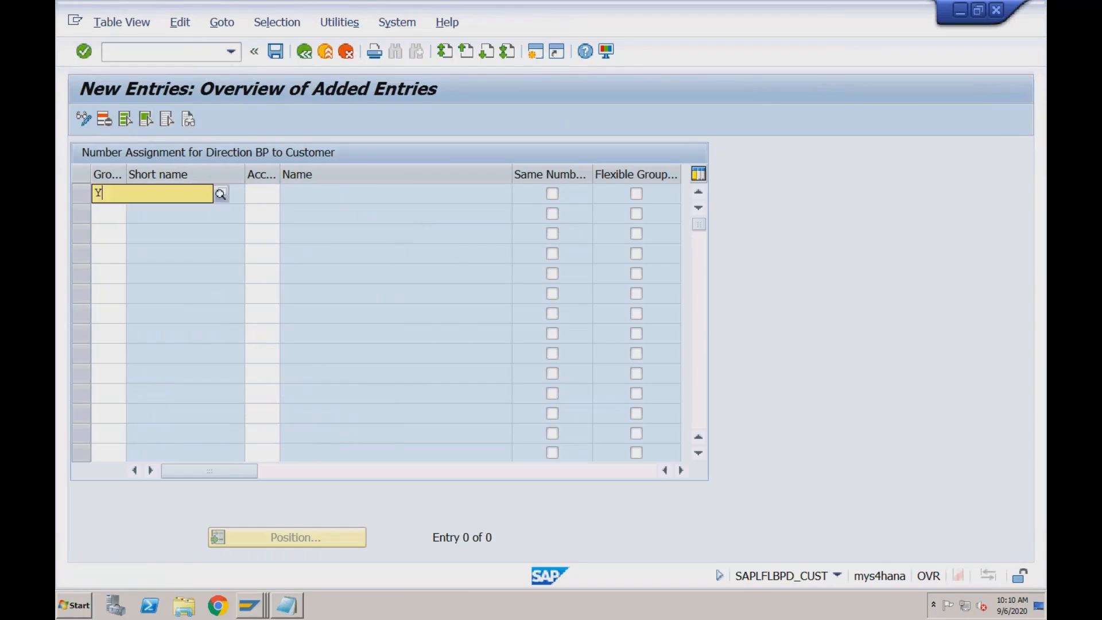
{"action": "key", "text": "BackSpace"}
{"action": "type", "text": "RDO2"}
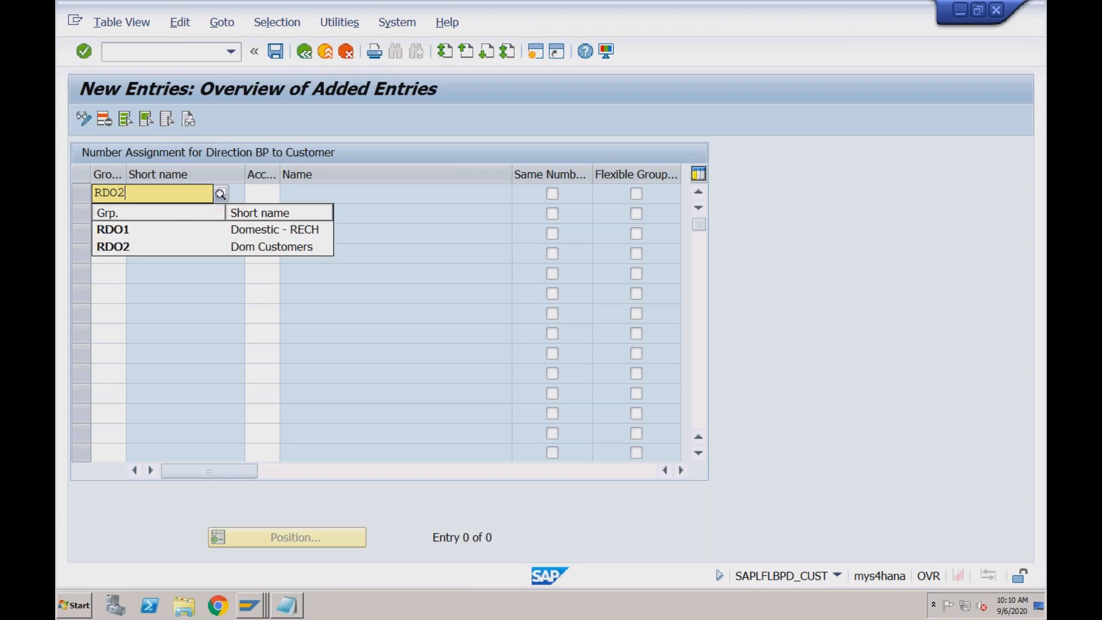
{"action": "key", "text": "Tab"}
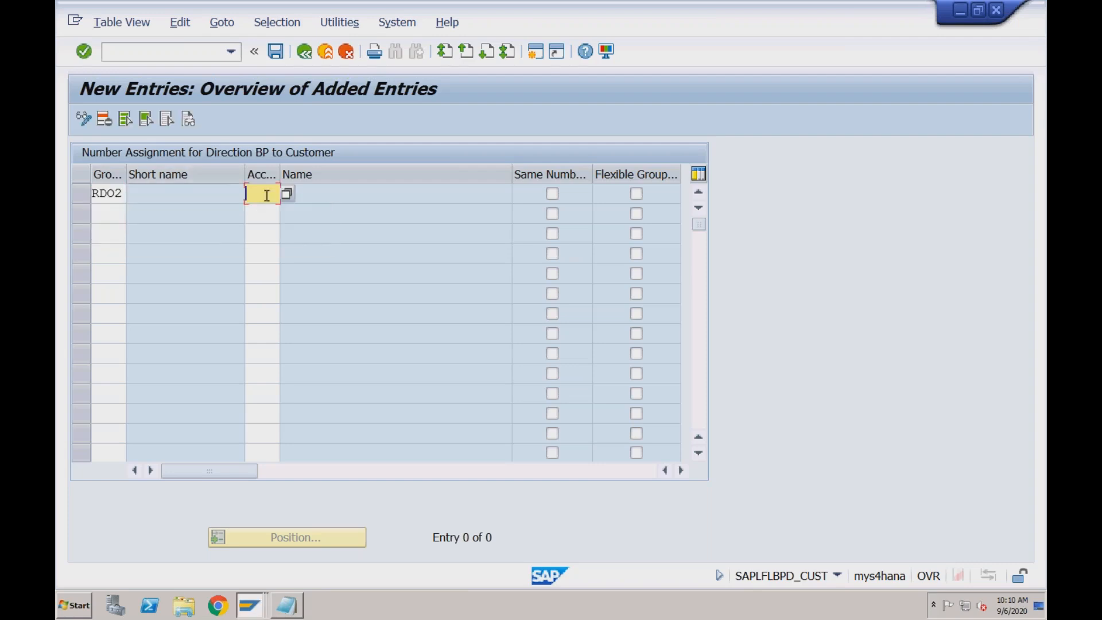
{"action": "left_click", "coordinate": [102, 213]}
{"action": "type", "text": "R"}
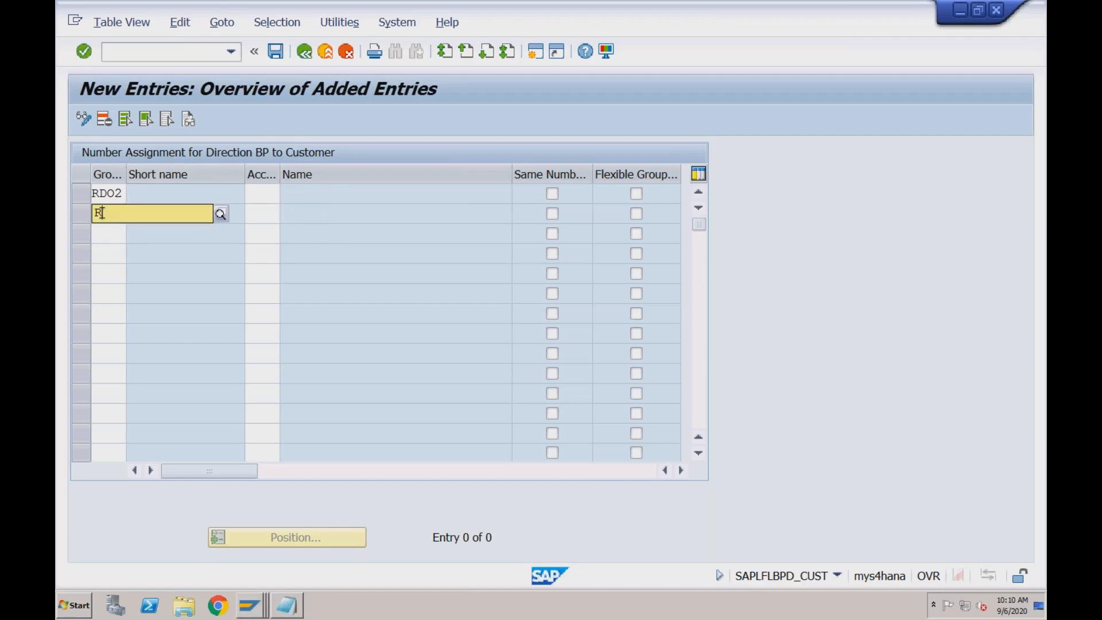
{"action": "type", "text": "FO1"}
Assign account group RDO1 to grouping RDO2 and account group RFOR to grouping RFO1
{"action": "left_click", "coordinate": [270, 195]}
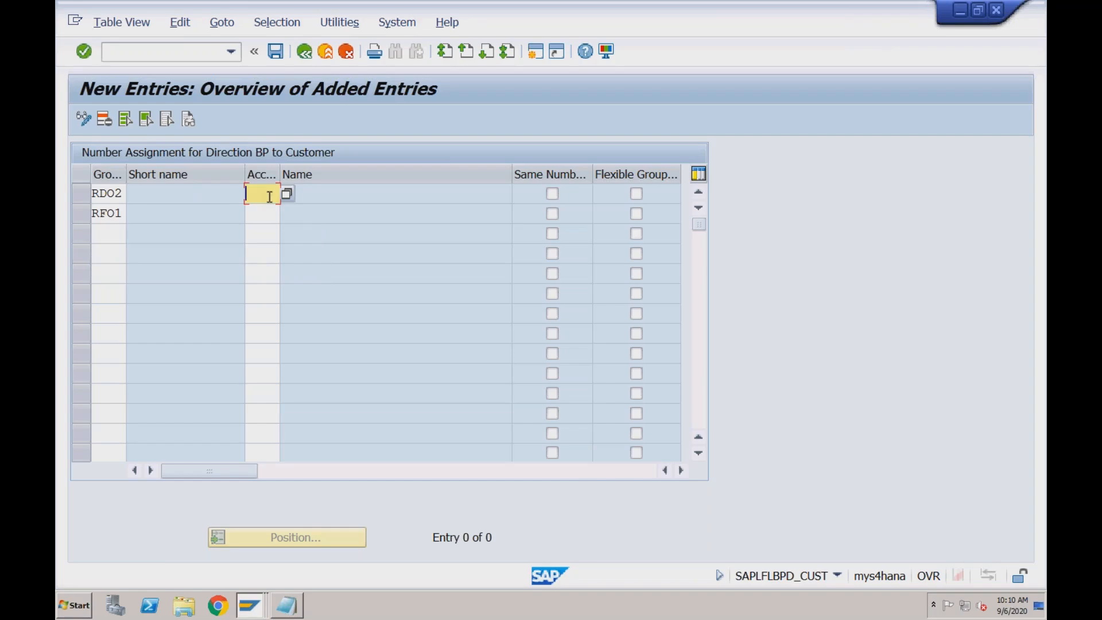
{"action": "type", "text": "RDO1"}
{"action": "left_click", "coordinate": [265, 216]}
{"action": "type", "text": "RFOR"}
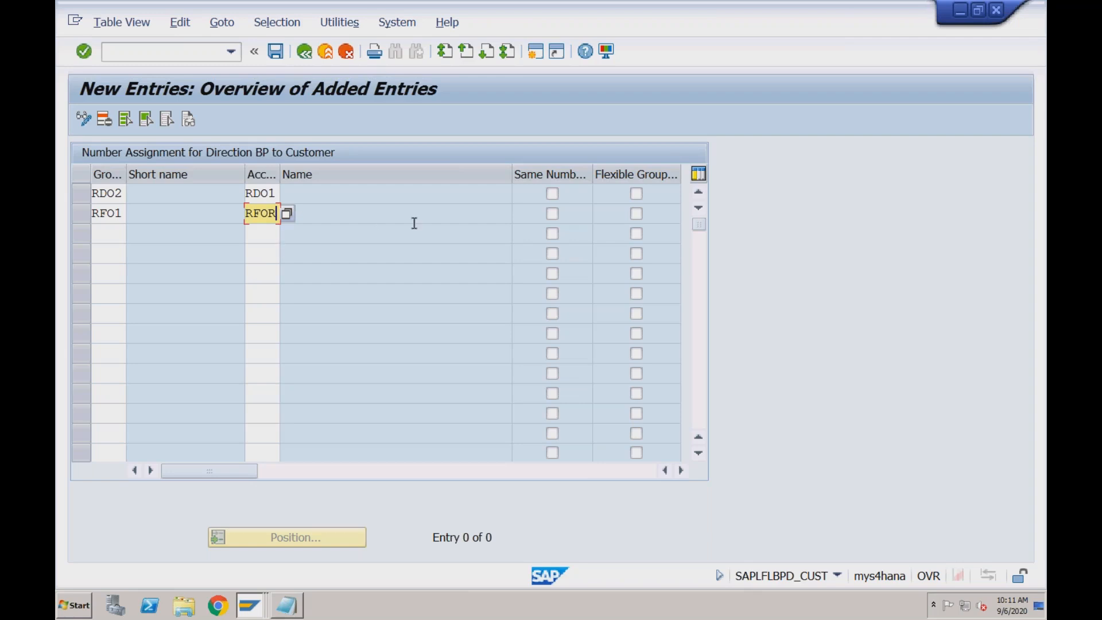
Enable the same numbers option for grouping RDO2 and save the new entries under the RECH customizing request
{"action": "left_click", "coordinate": [553, 195]}
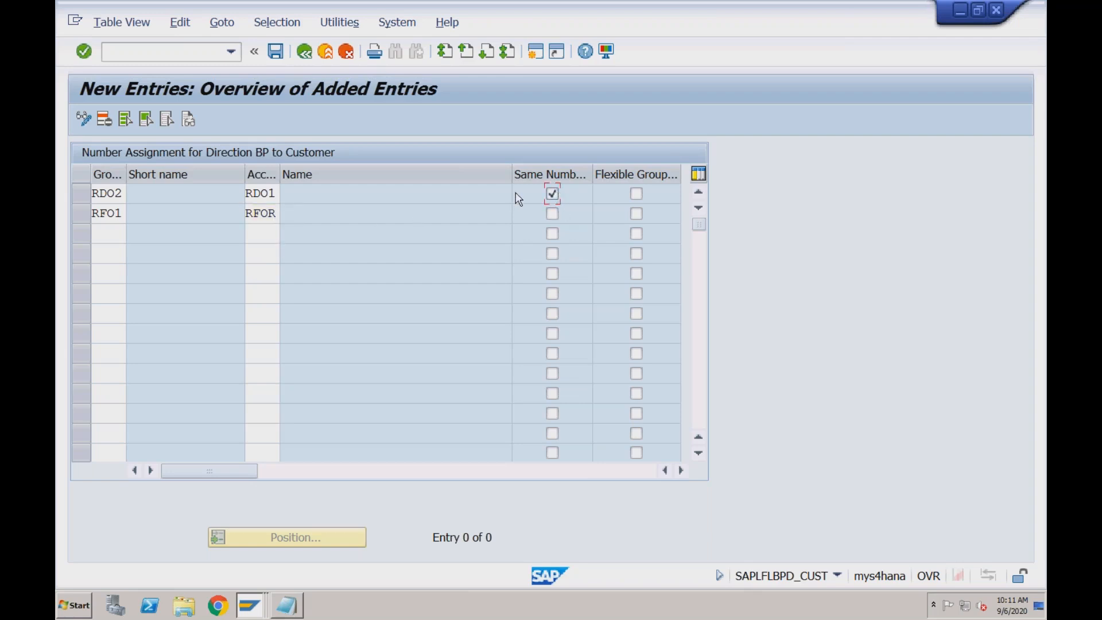
{"action": "left_click", "coordinate": [277, 195]}
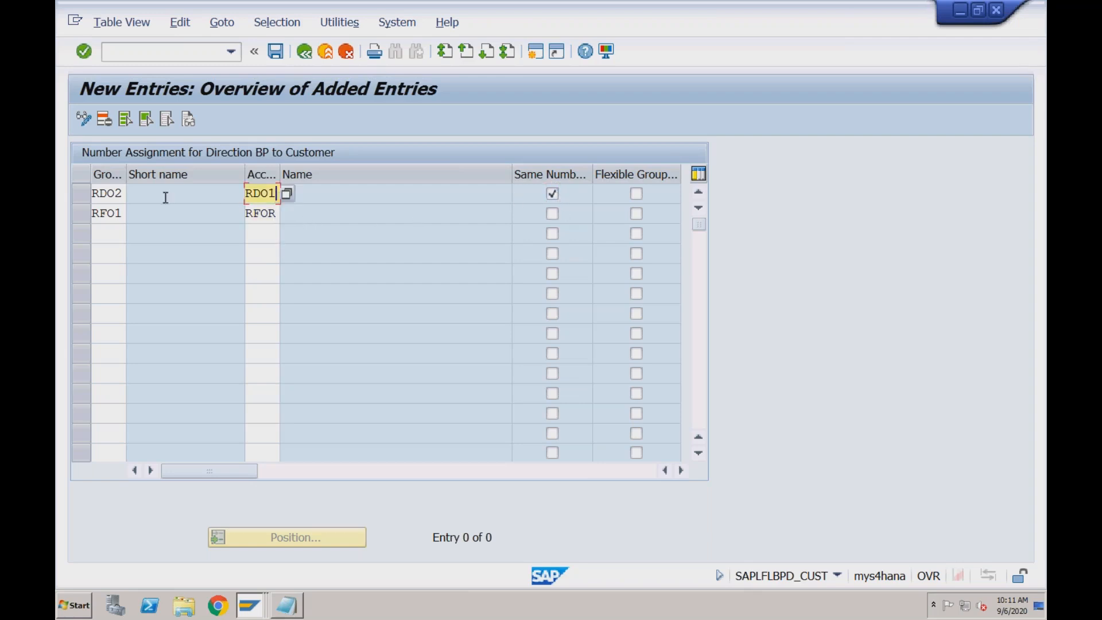
{"action": "left_click", "coordinate": [121, 195]}
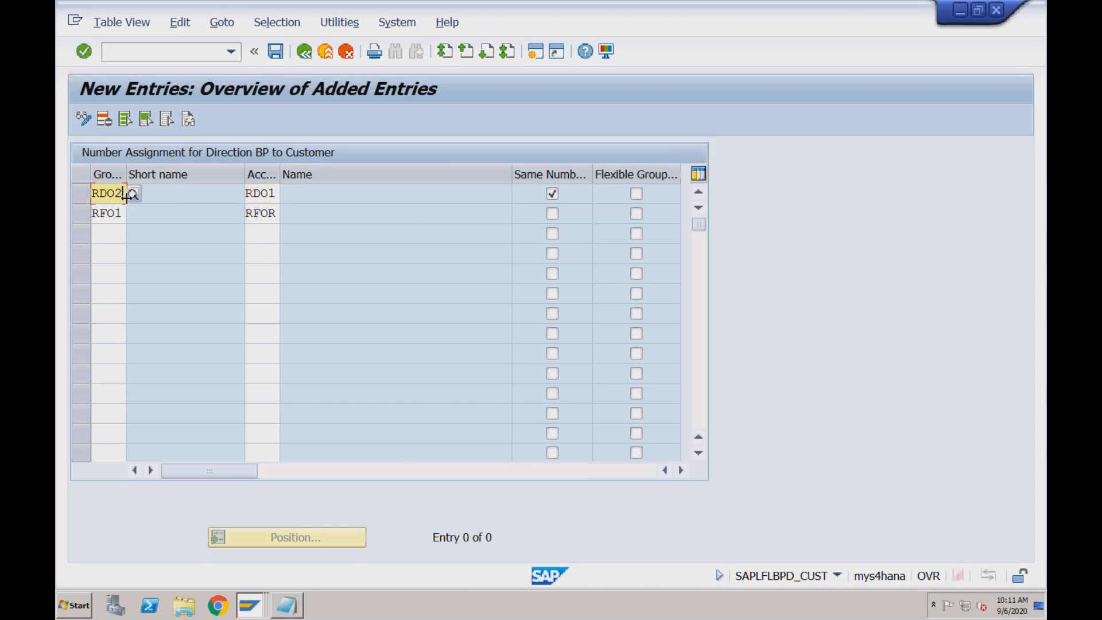
{"action": "left_click", "coordinate": [276, 194]}
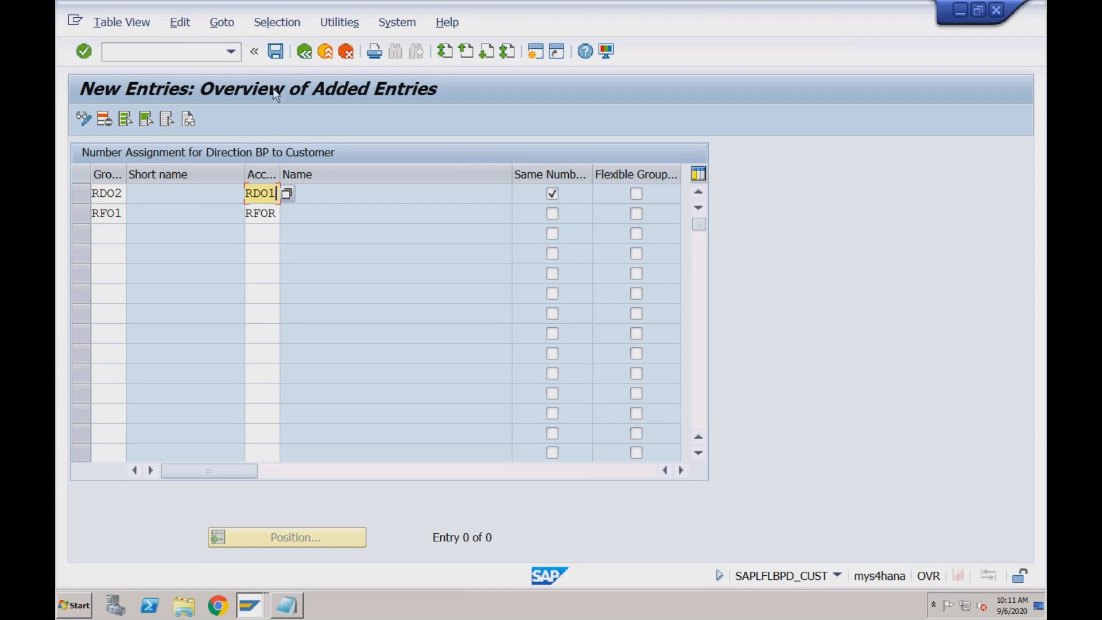
{"action": "left_click", "coordinate": [276, 52]}
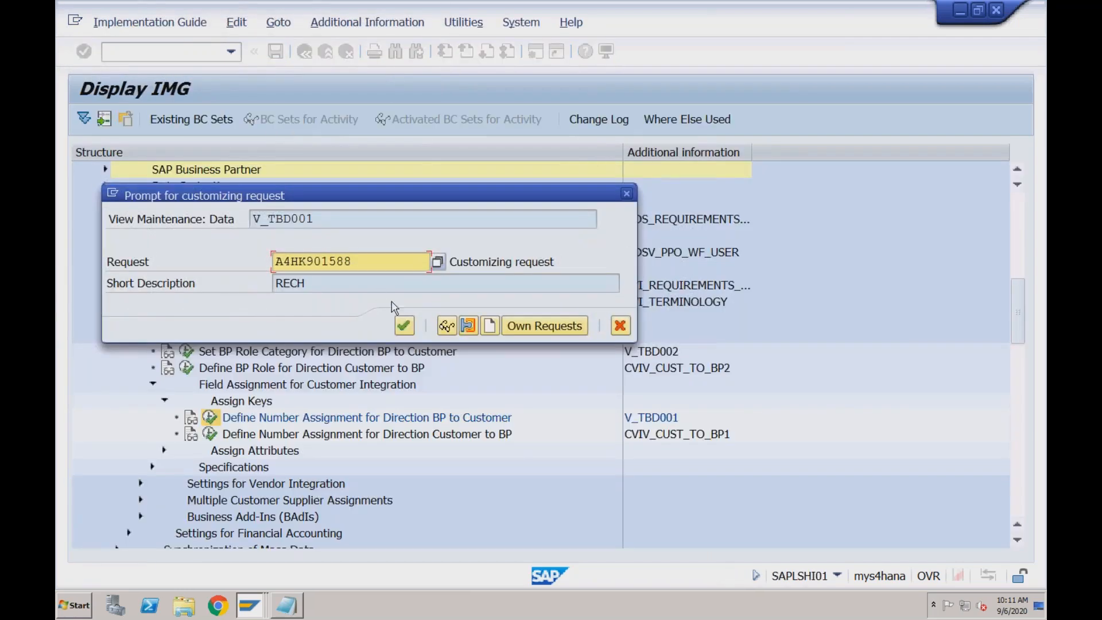
{"action": "left_click", "coordinate": [404, 326]}
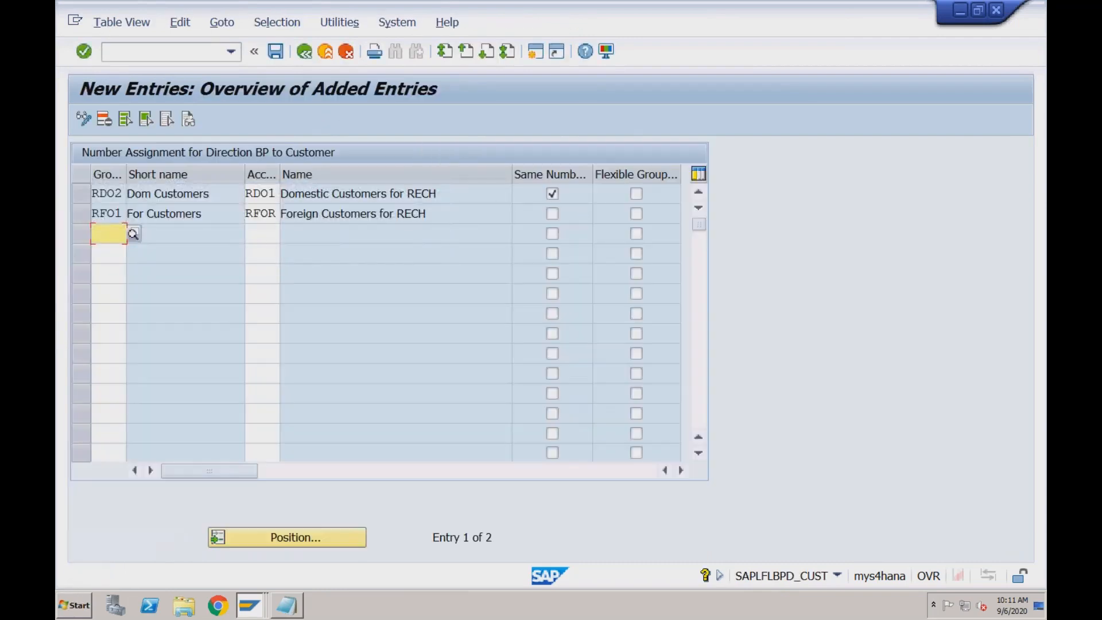
Try to enable the same numbers option for grouping RFO1 as well and save the entries
{"action": "left_click", "coordinate": [276, 193]}
{"action": "left_click_drag", "start_coordinate": [276, 193], "coordinate": [247, 193]}
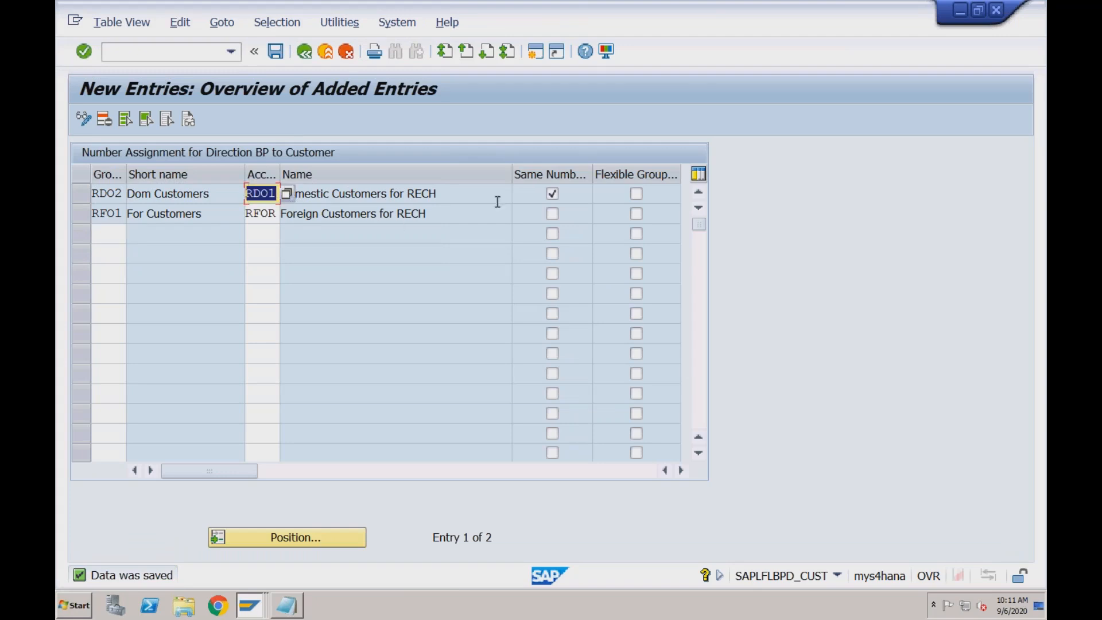
{"action": "left_click", "coordinate": [553, 215]}
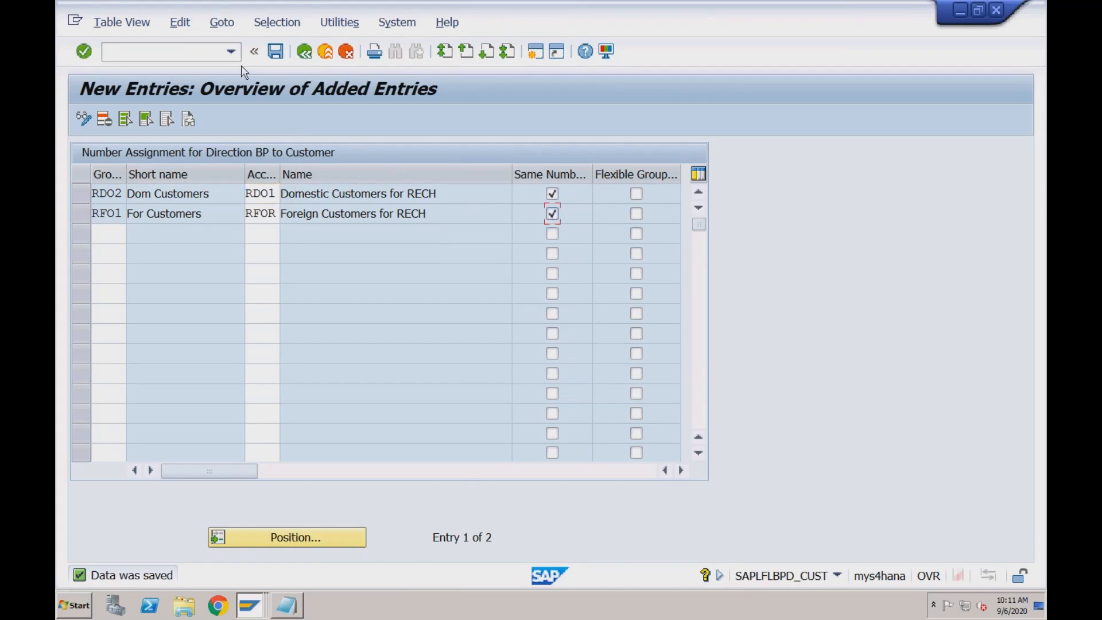
{"action": "left_click", "coordinate": [275, 53]}
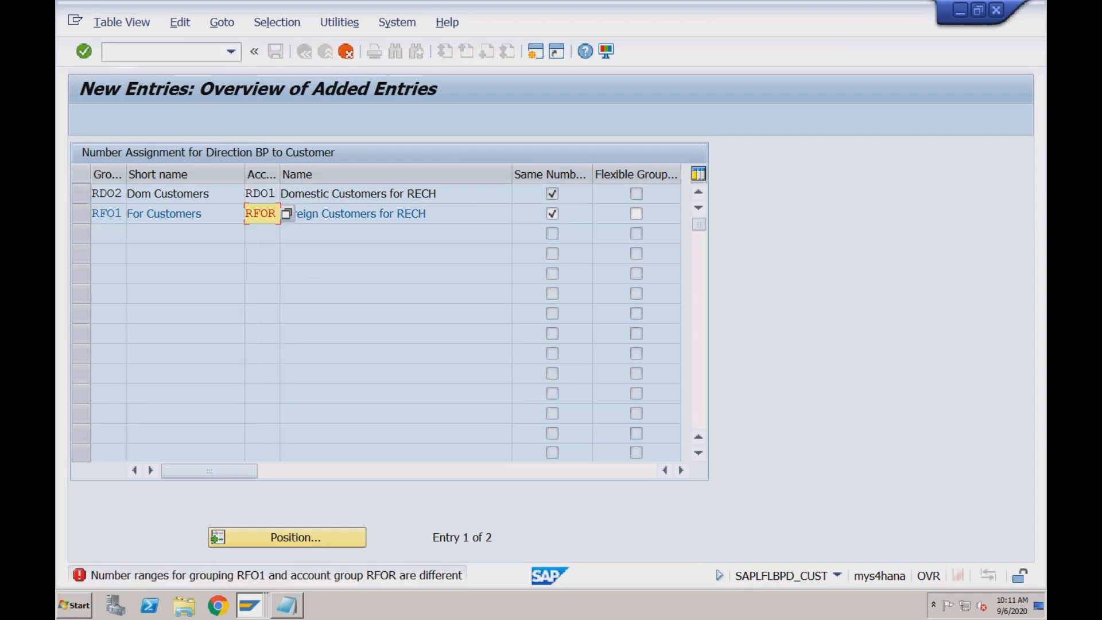
Check the grouping and account group of the RFO1 entry, then clear its same numbers option and save
{"action": "left_click_drag", "start_coordinate": [121, 215], "coordinate": [91, 214]}
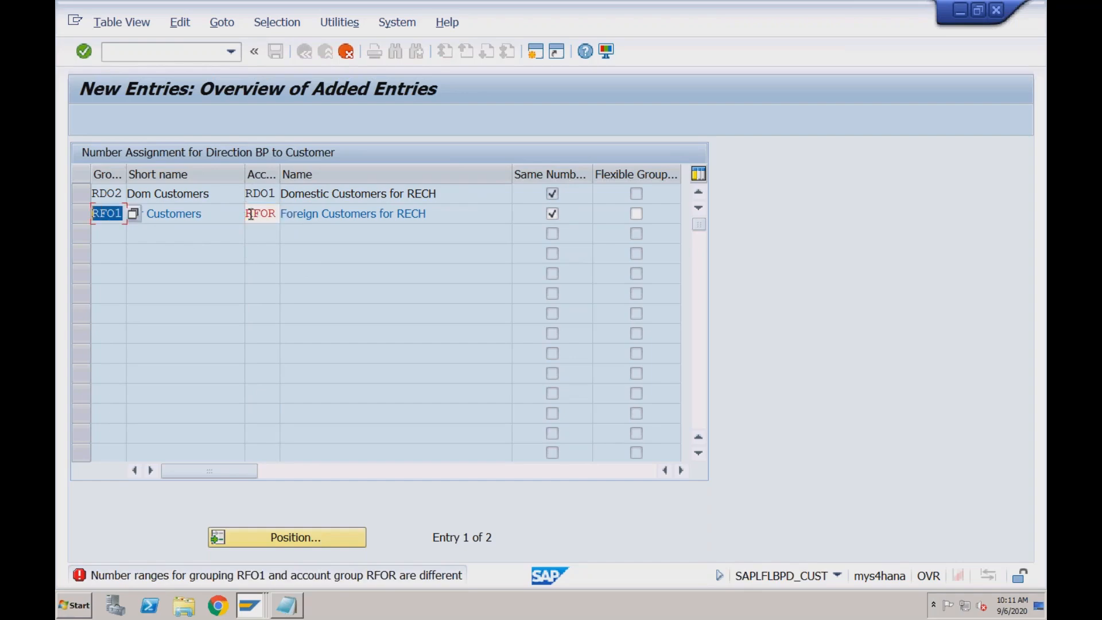
{"action": "left_click_drag", "start_coordinate": [252, 213], "coordinate": [278, 214]}
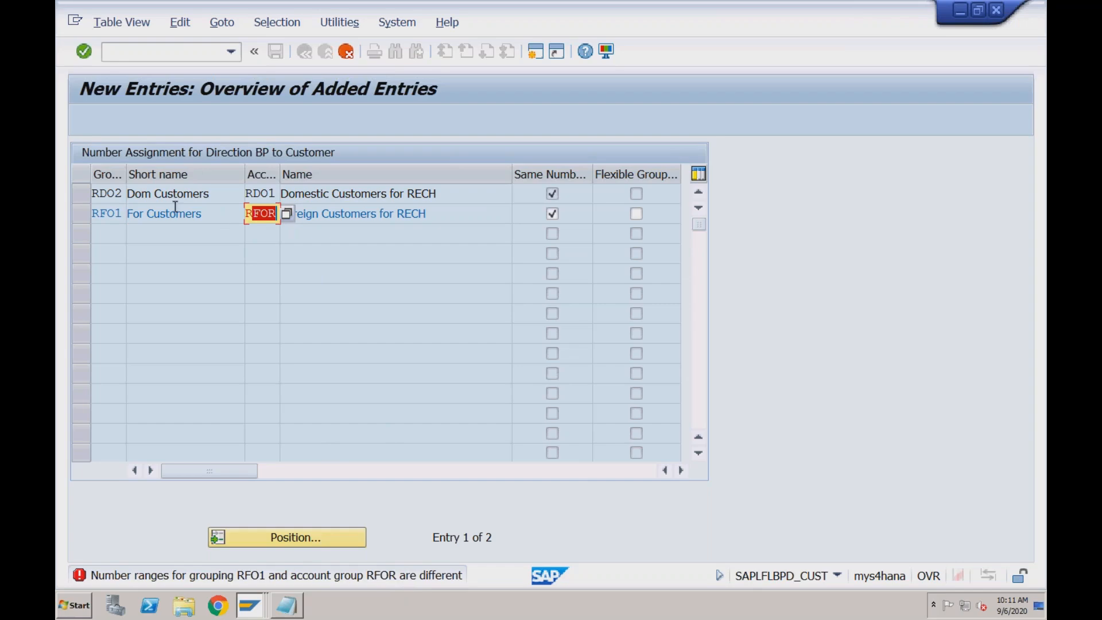
{"action": "left_click_drag", "start_coordinate": [122, 195], "coordinate": [93, 191]}
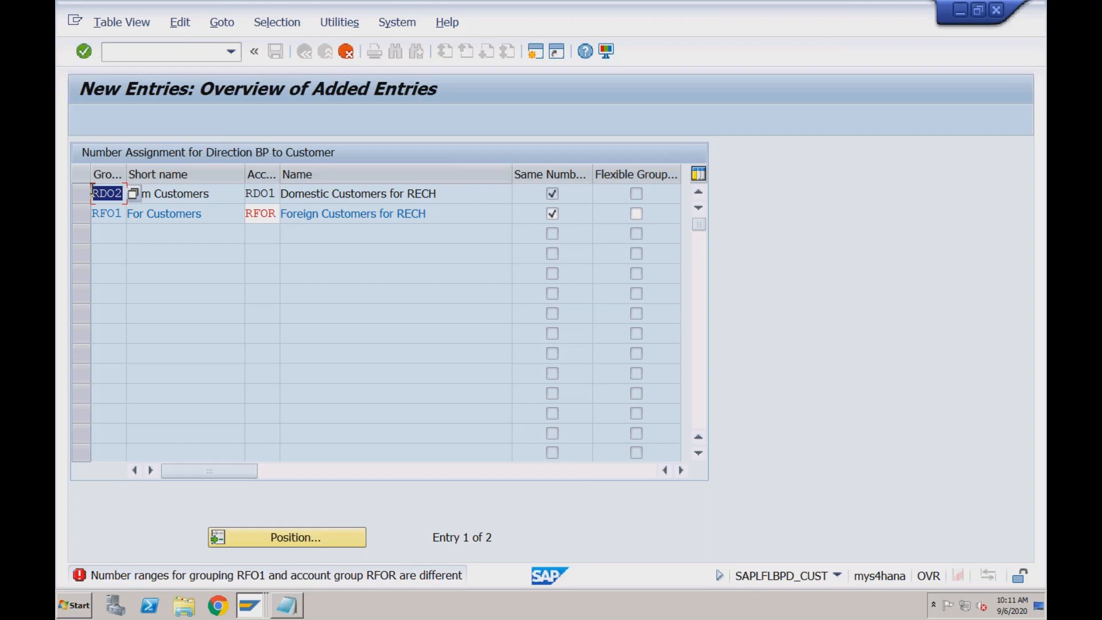
{"action": "left_click", "coordinate": [122, 213]}
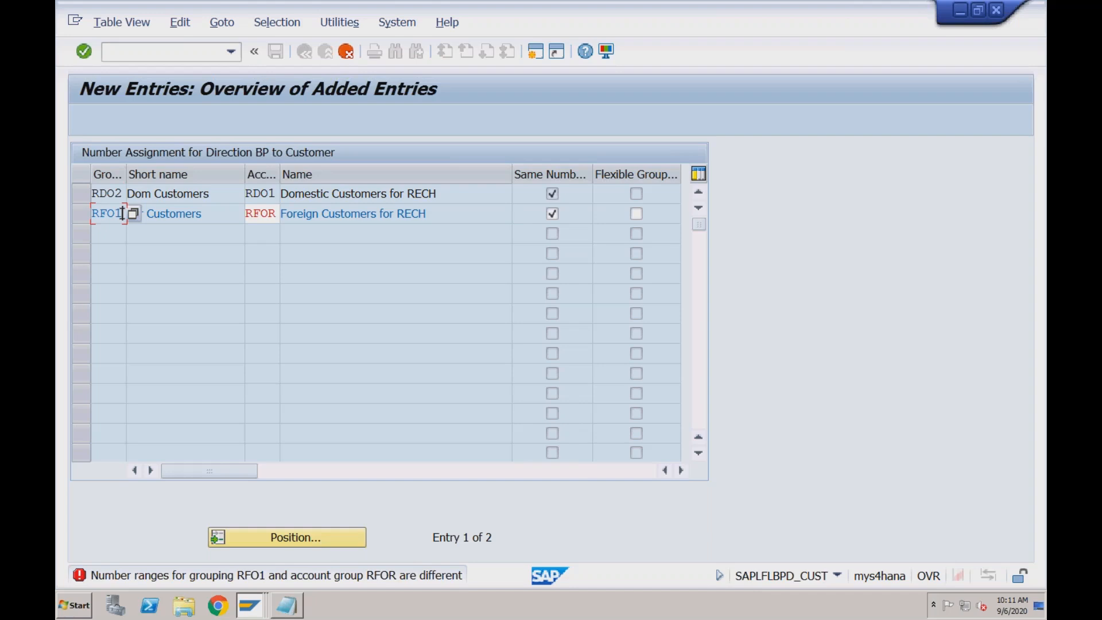
{"action": "left_click", "coordinate": [553, 214]}
{"action": "key", "text": "ctrl+s"}
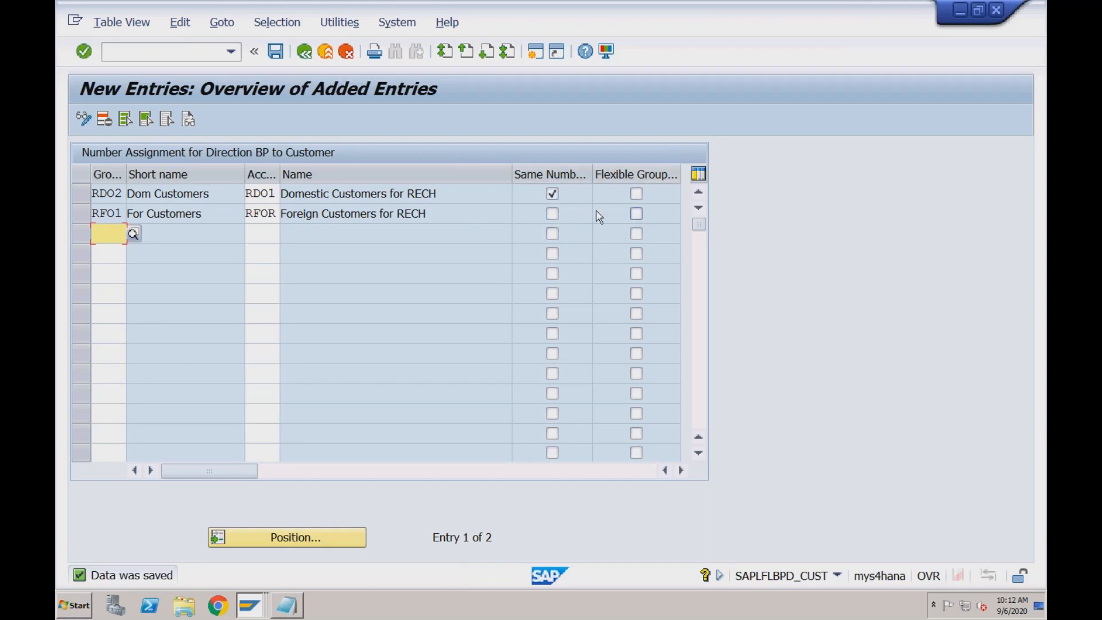
Save the number assignments once more and go back through the IMG to the Customizing: Execute Project screen
{"action": "left_click", "coordinate": [276, 52]}
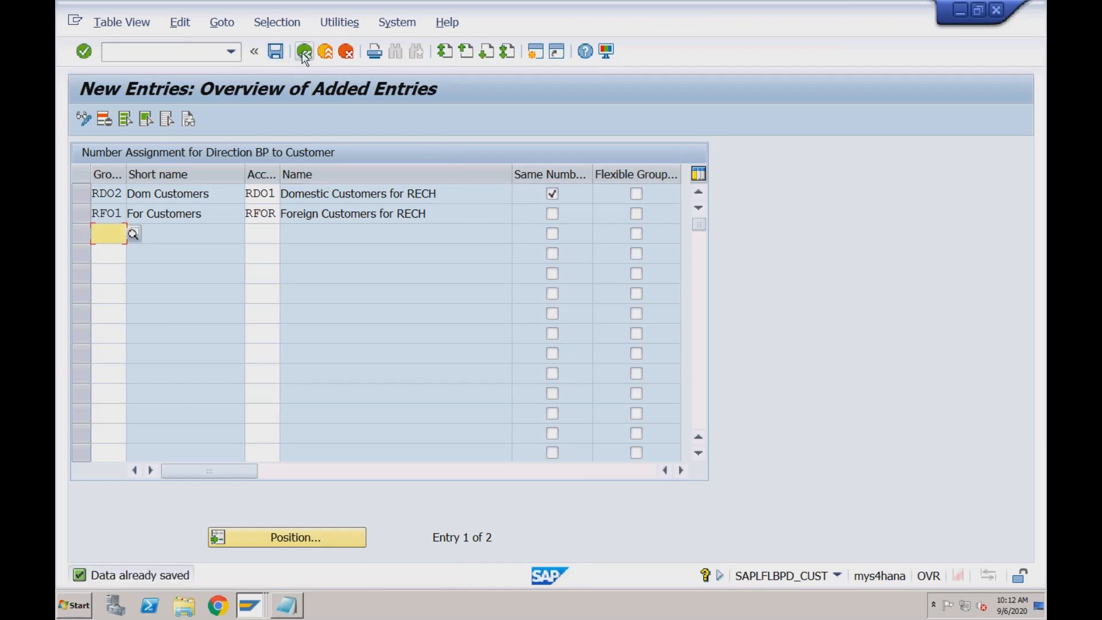
{"action": "left_click", "coordinate": [304, 55]}
{"action": "left_click", "coordinate": [304, 53]}
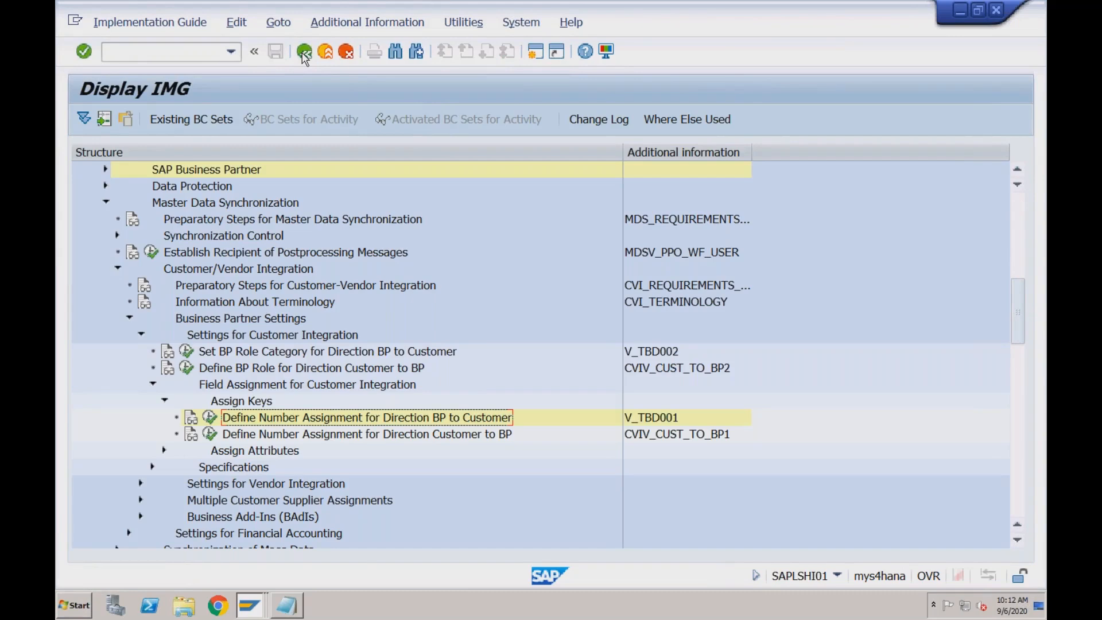
{"action": "left_click", "coordinate": [304, 53]}
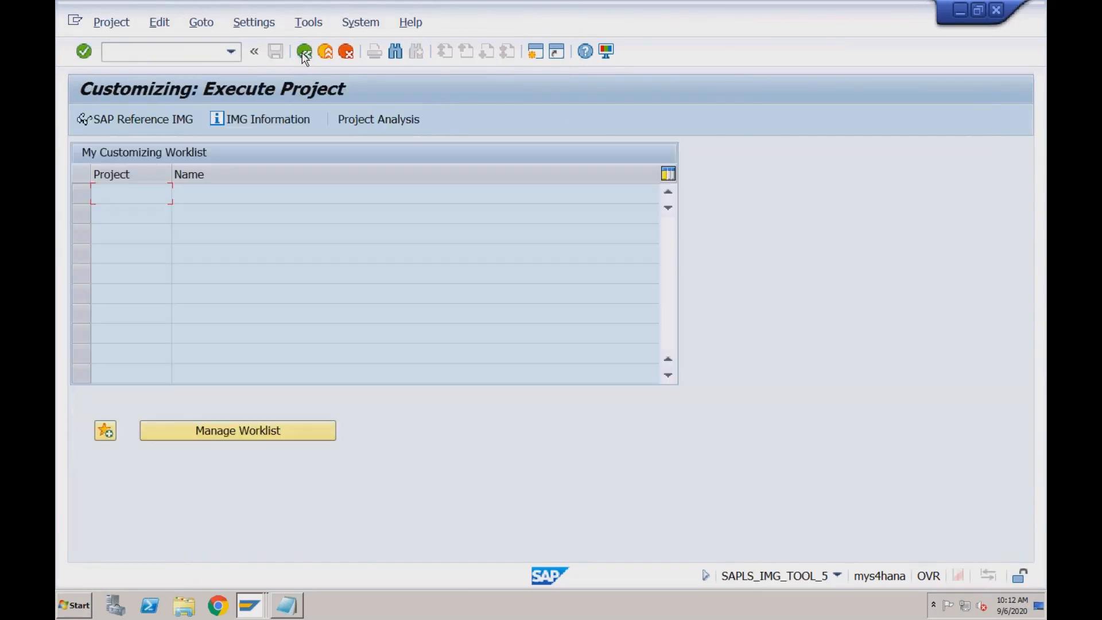
Leave the Customizing project screen, run transaction BP and start creating an organization business partner
{"action": "left_click", "coordinate": [304, 53]}
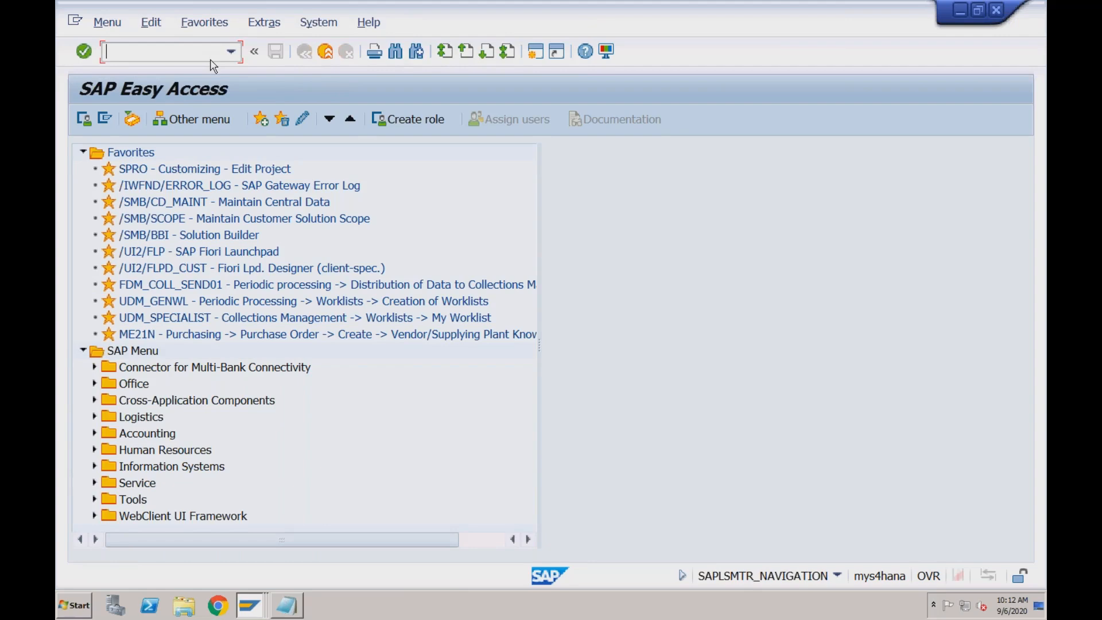
{"action": "type", "text": "bp"}
{"action": "key", "text": "Return"}
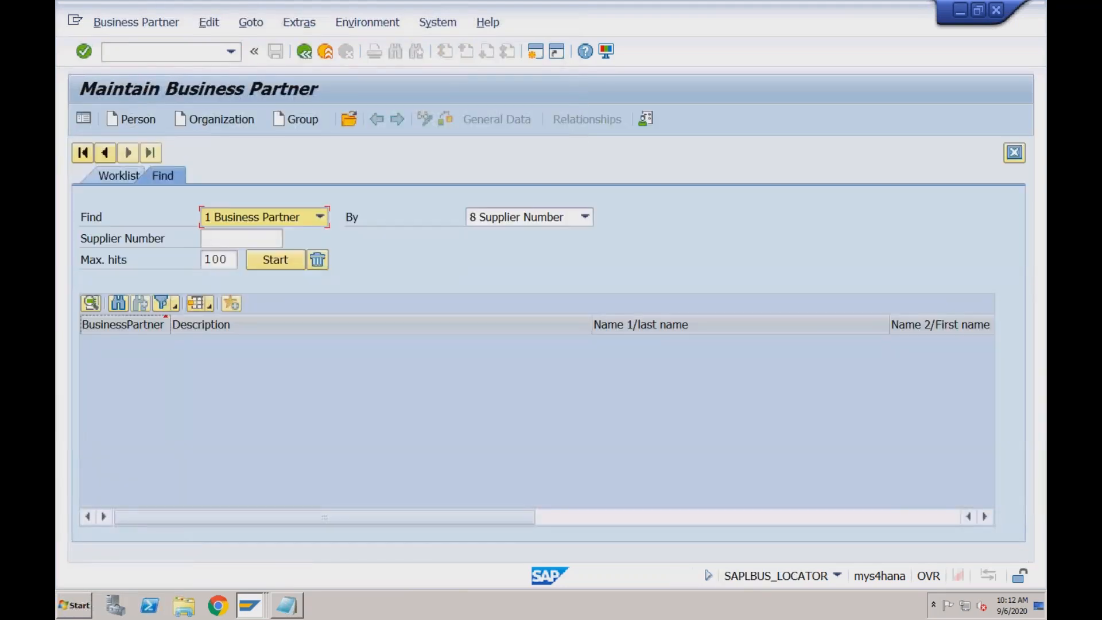
{"action": "left_click", "coordinate": [217, 122]}
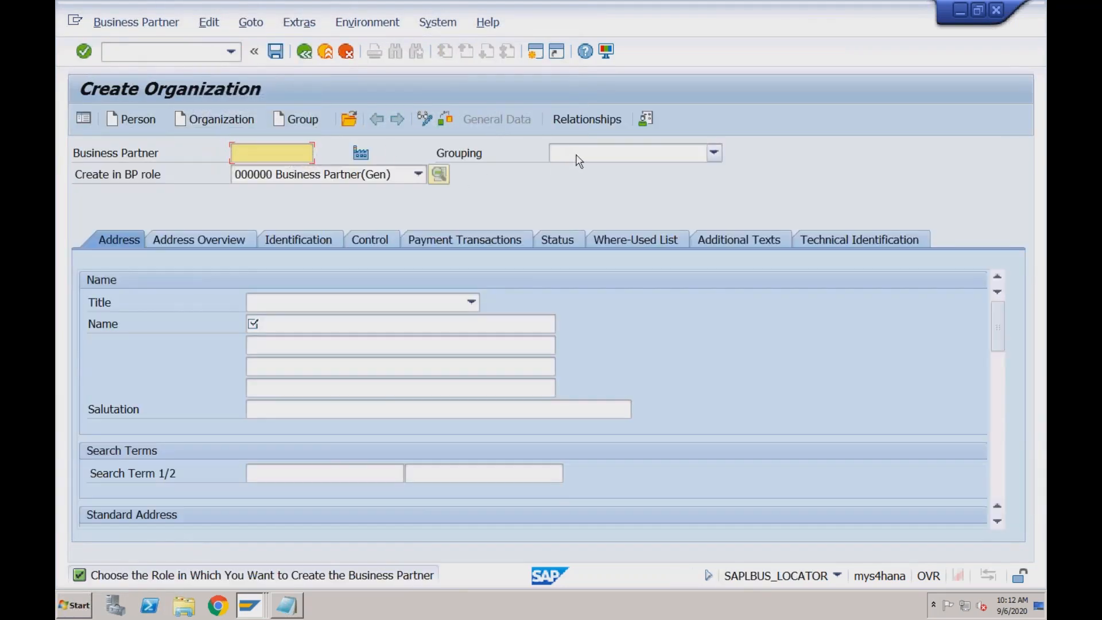
Set the new organization's grouping to RDO2 Domestic Customers
{"action": "left_click", "coordinate": [578, 155]}
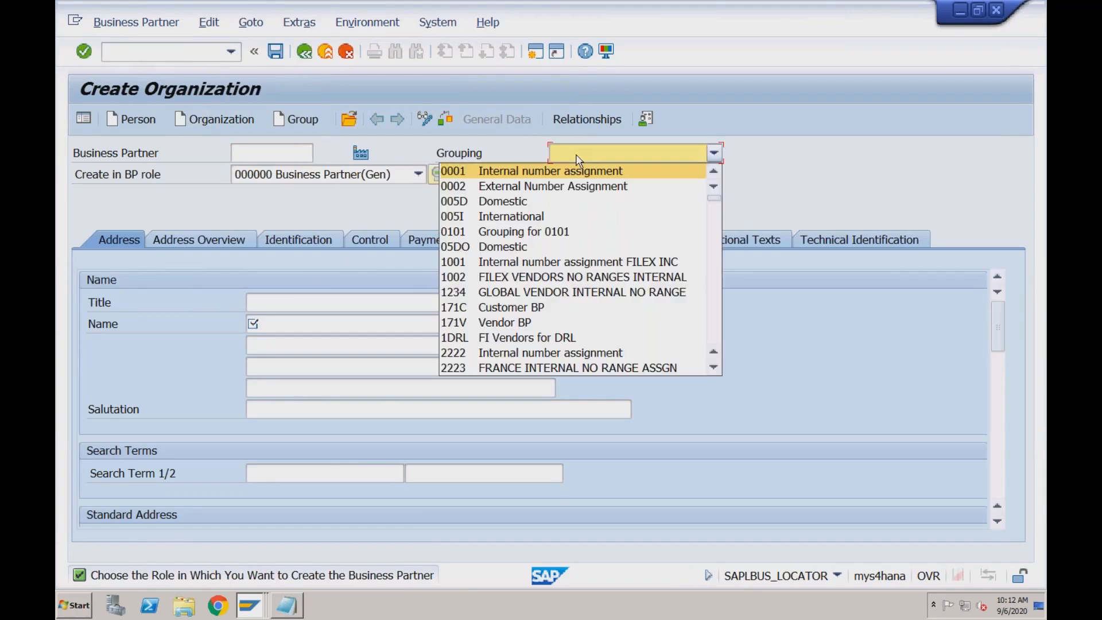
{"action": "key", "text": "r"}
{"action": "key", "text": "Down"}
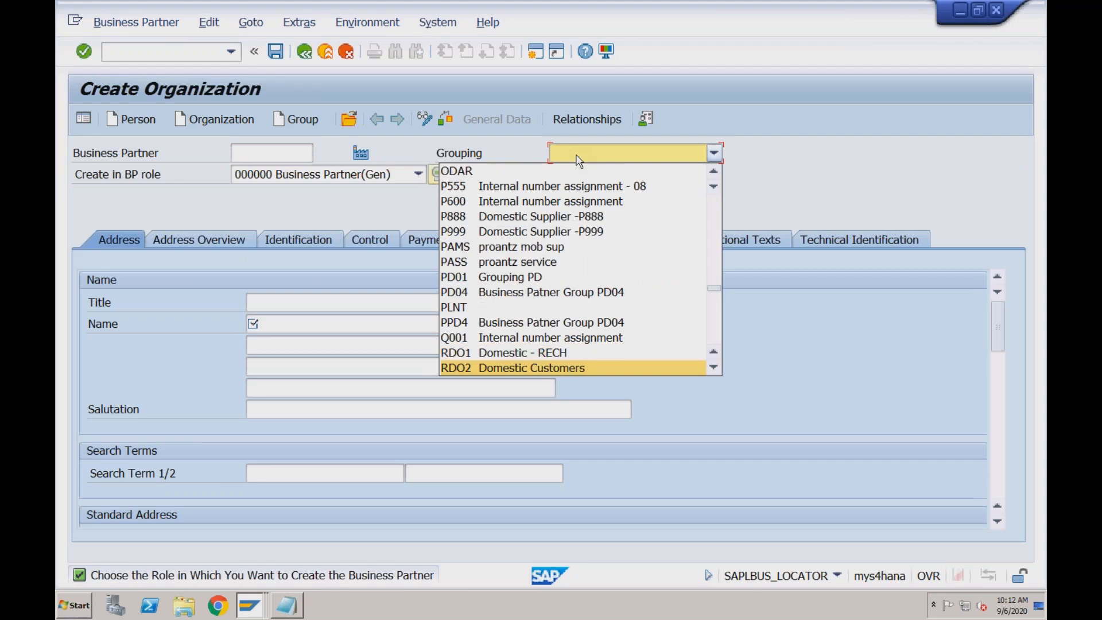
{"action": "left_click", "coordinate": [484, 368]}
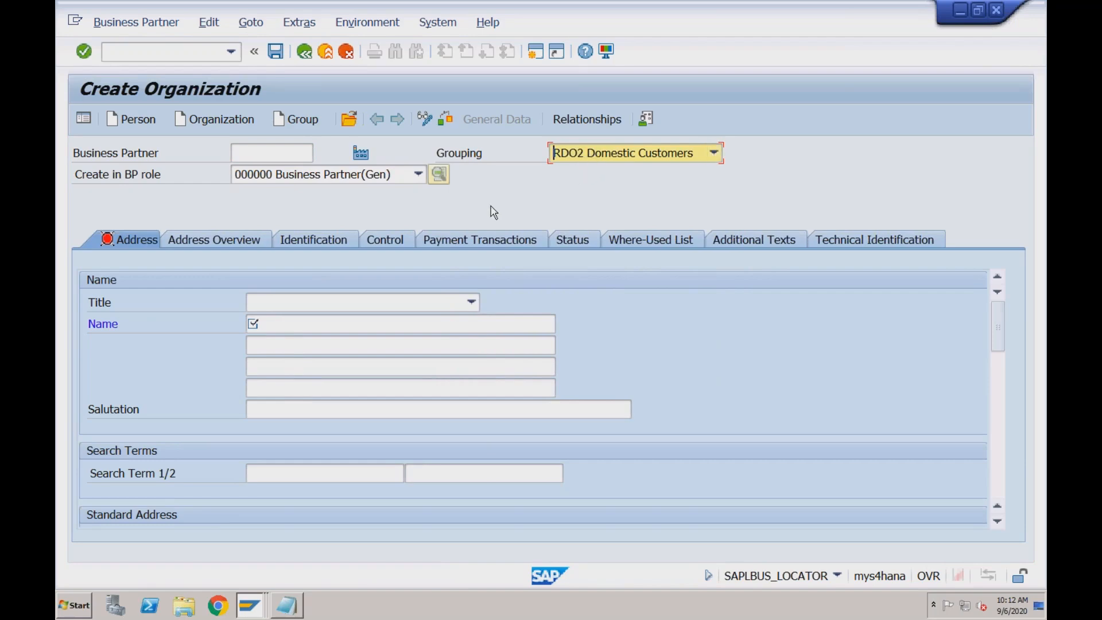
Open the BP role choices for the new organization and find the FLCU customer roles
{"action": "left_click", "coordinate": [422, 176]}
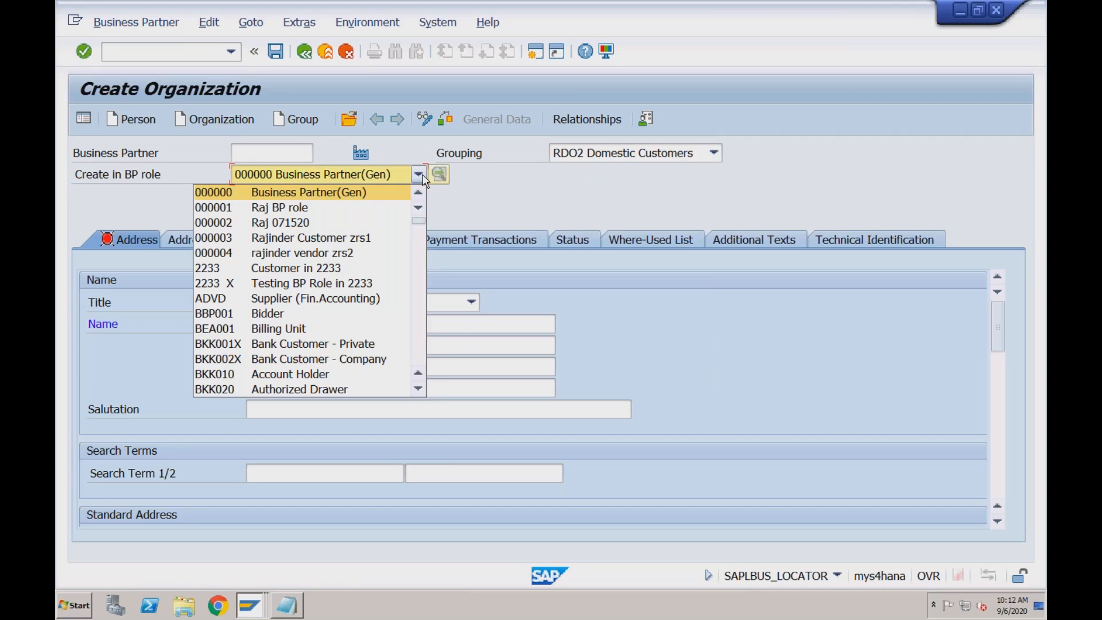
{"action": "left_click", "coordinate": [421, 247]}
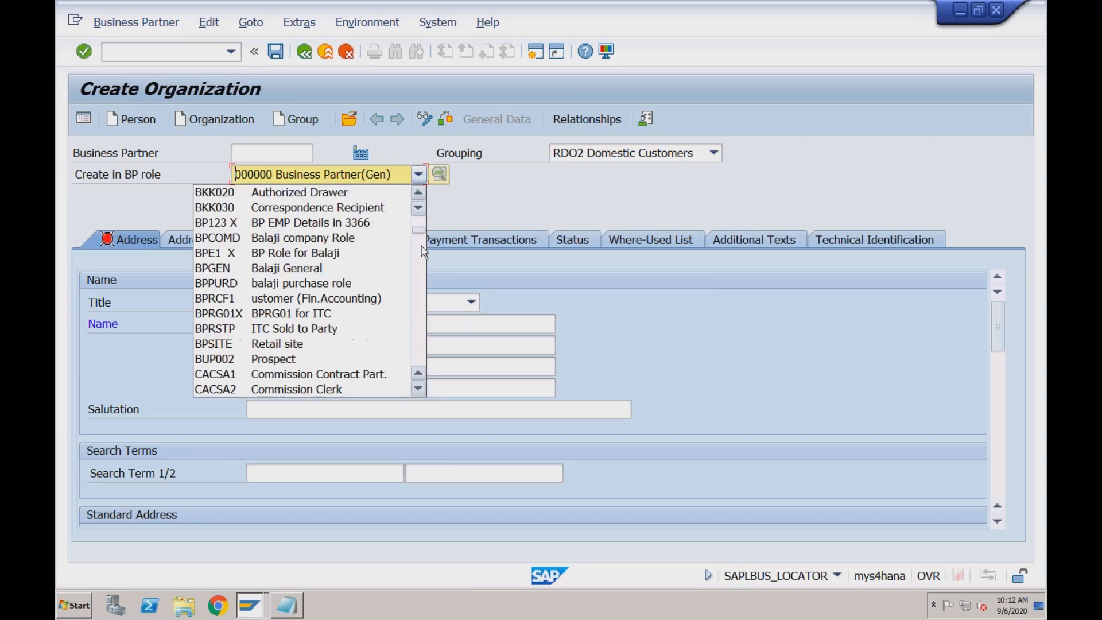
{"action": "left_click", "coordinate": [421, 271]}
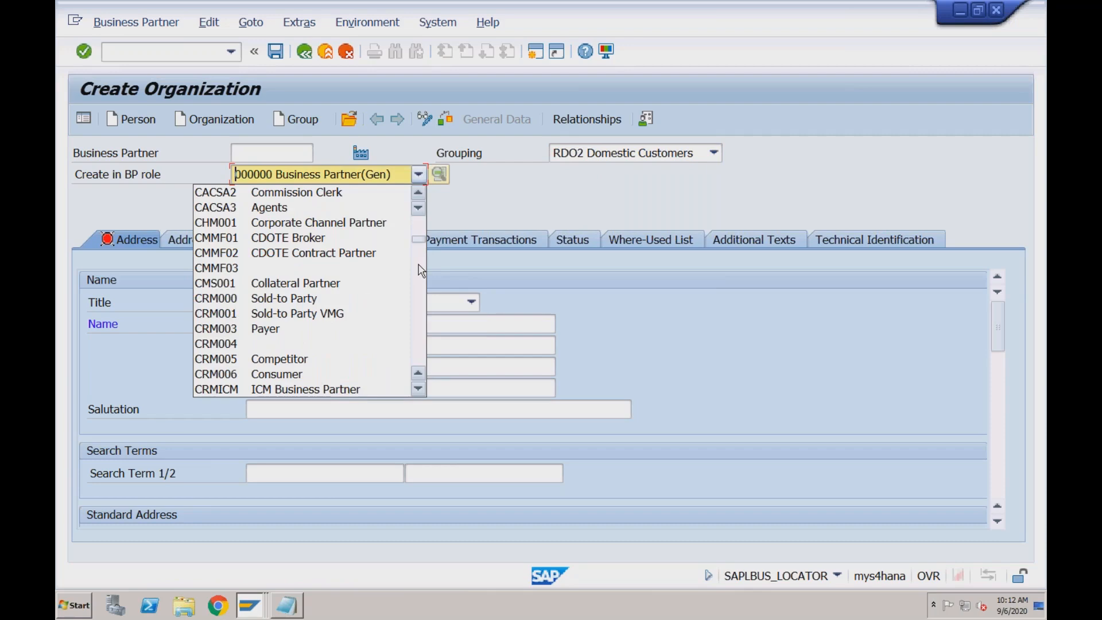
{"action": "left_click", "coordinate": [421, 270]}
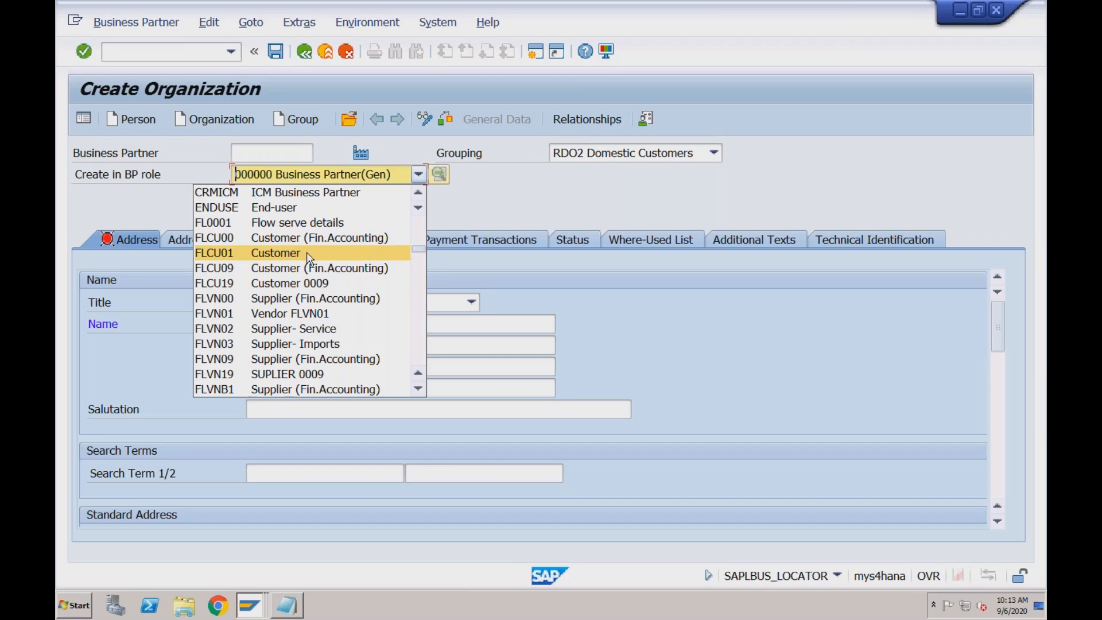
Assign the FLCU00 Customer (Fin.Accounting) role to the new organization and set its title to 0003 Company
{"action": "left_click", "coordinate": [308, 238]}
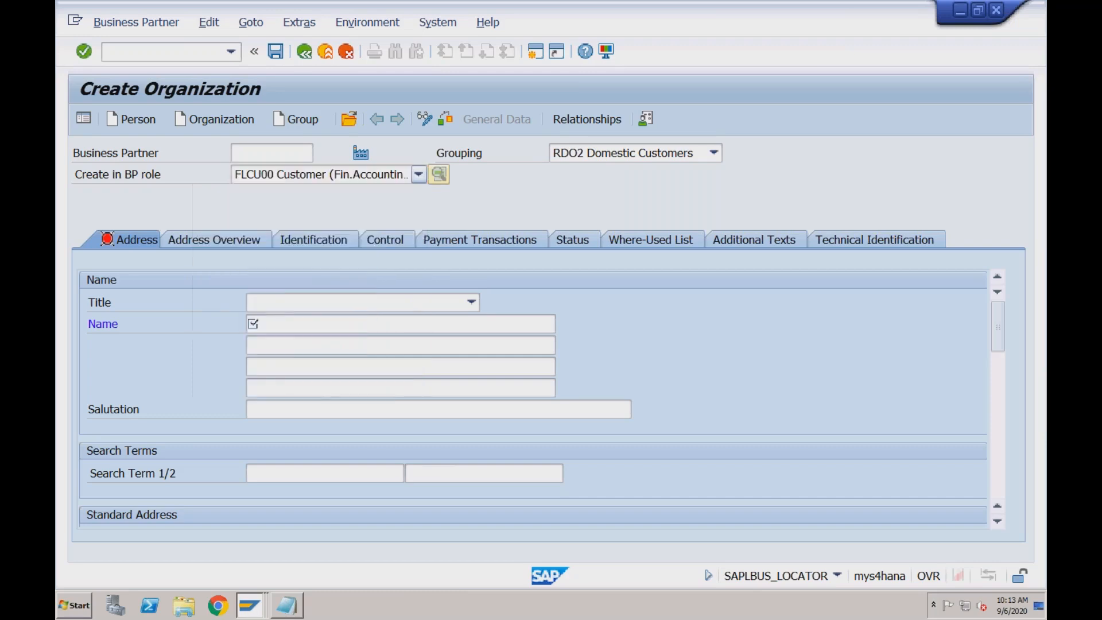
{"action": "left_click", "coordinate": [432, 458]}
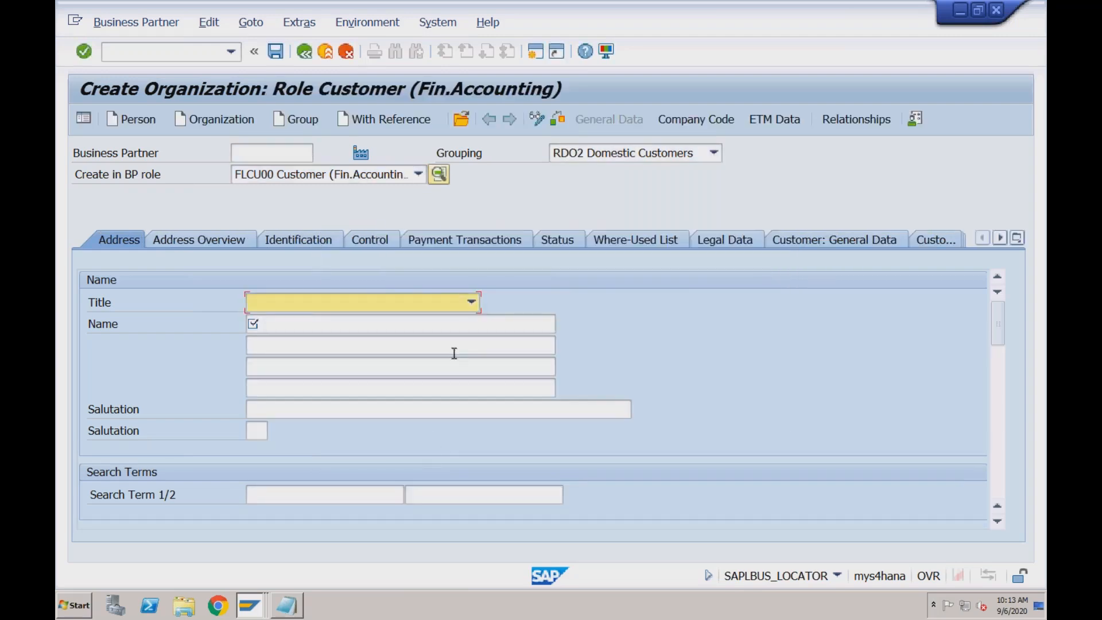
{"action": "left_click", "coordinate": [471, 302]}
{"action": "left_click", "coordinate": [361, 322]}
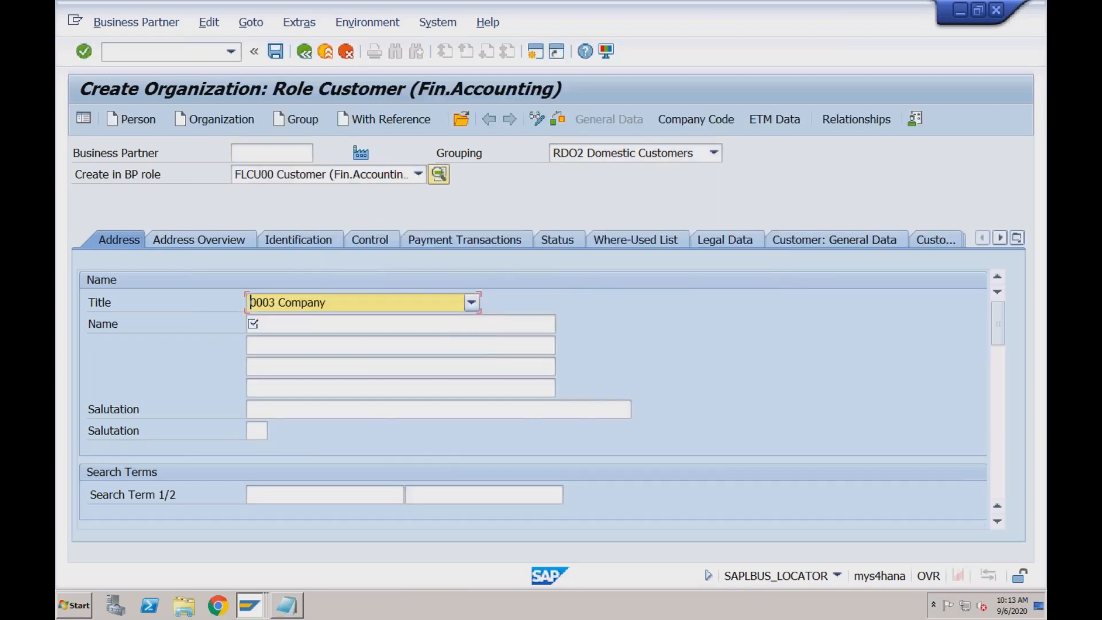
Enter Test Dom Cust for RECH as the organization's name
{"action": "left_click", "coordinate": [315, 324]}
{"action": "type", "text": "Test "}
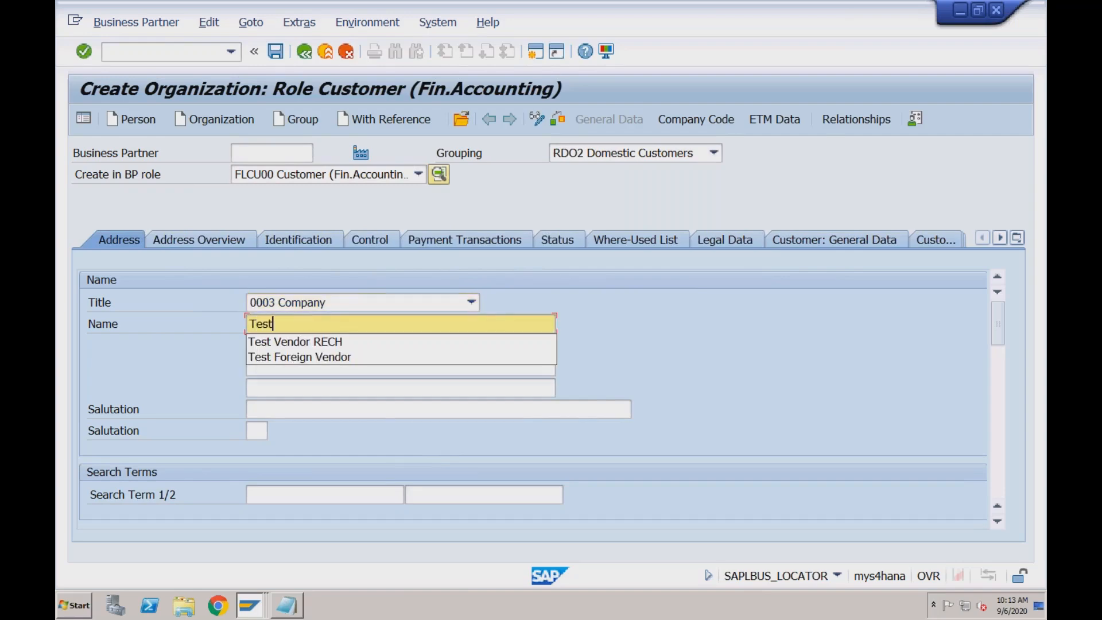
{"action": "type", "text": "Customer"}
{"action": "key", "text": "BackSpace"}
{"action": "key", "text": "BackSpace"}
{"action": "key", "text": "BackSpace"}
{"action": "key", "text": "BackSpace"}
{"action": "key", "text": "BackSpace"}
{"action": "key", "text": "BackSpace"}
{"action": "key", "text": "BackSpace"}
{"action": "key", "text": "BackSpace"}
{"action": "type", "text": "Dom C"}
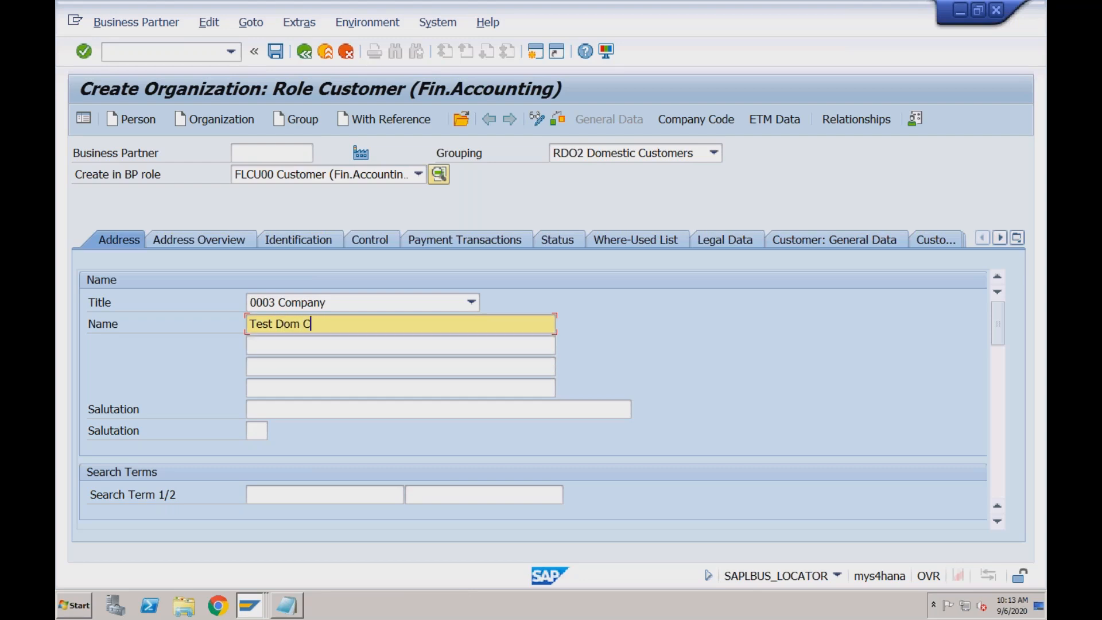
{"action": "type", "text": "ust for RECH"}
Enter RECH as the organization's first search term
{"action": "left_click", "coordinate": [1003, 384]}
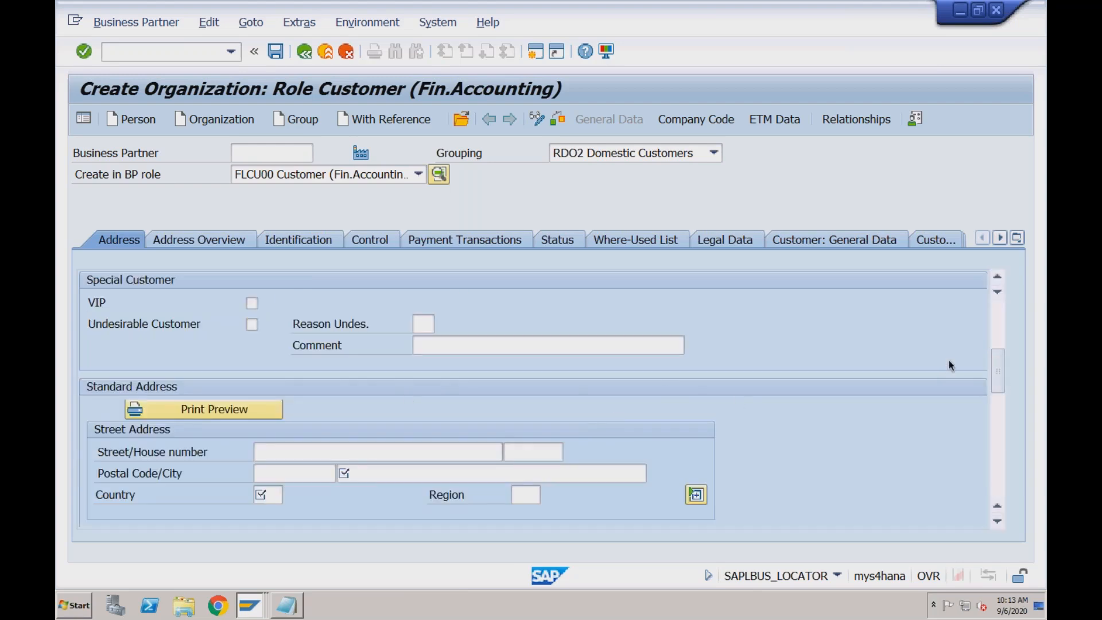
{"action": "left_click", "coordinate": [999, 339]}
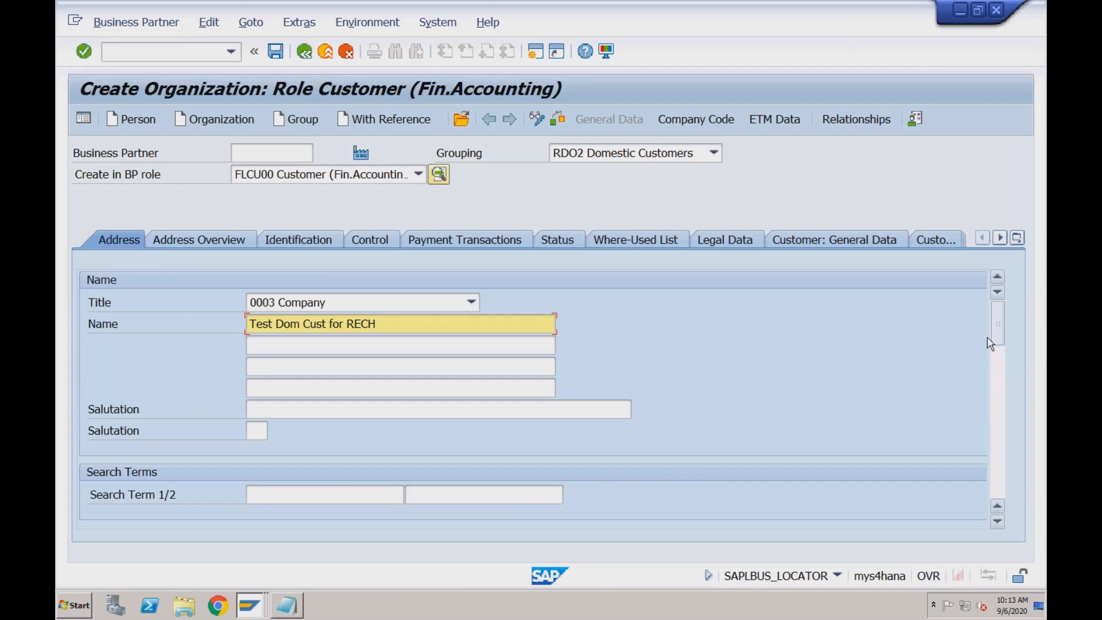
{"action": "left_click", "coordinate": [301, 493]}
{"action": "type", "text": "RECH"}
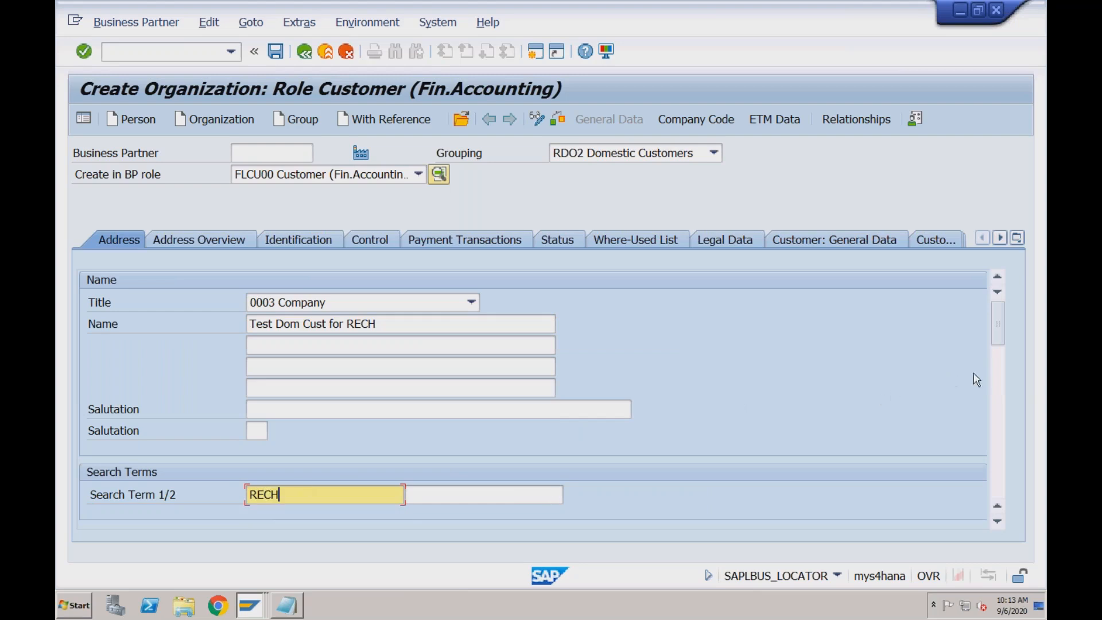
Fill in the standard address with postal code 400000, city MUMBAI and country IN
{"action": "left_click", "coordinate": [997, 380]}
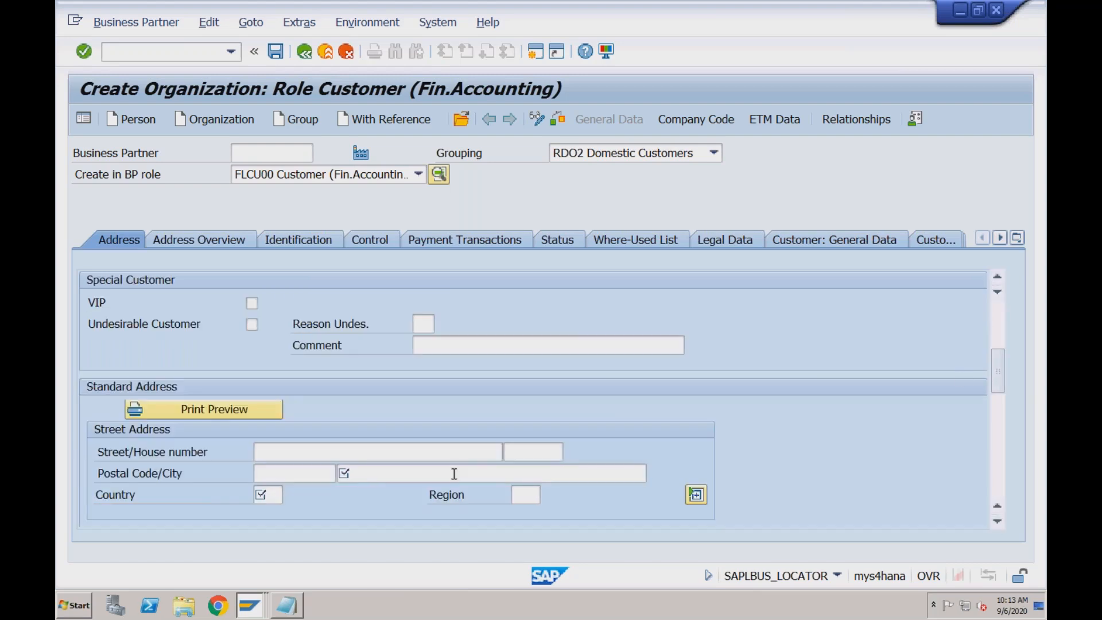
{"action": "left_click", "coordinate": [295, 476]}
{"action": "key", "text": "Down"}
{"action": "key", "text": "Tab"}
{"action": "key", "text": "Down"}
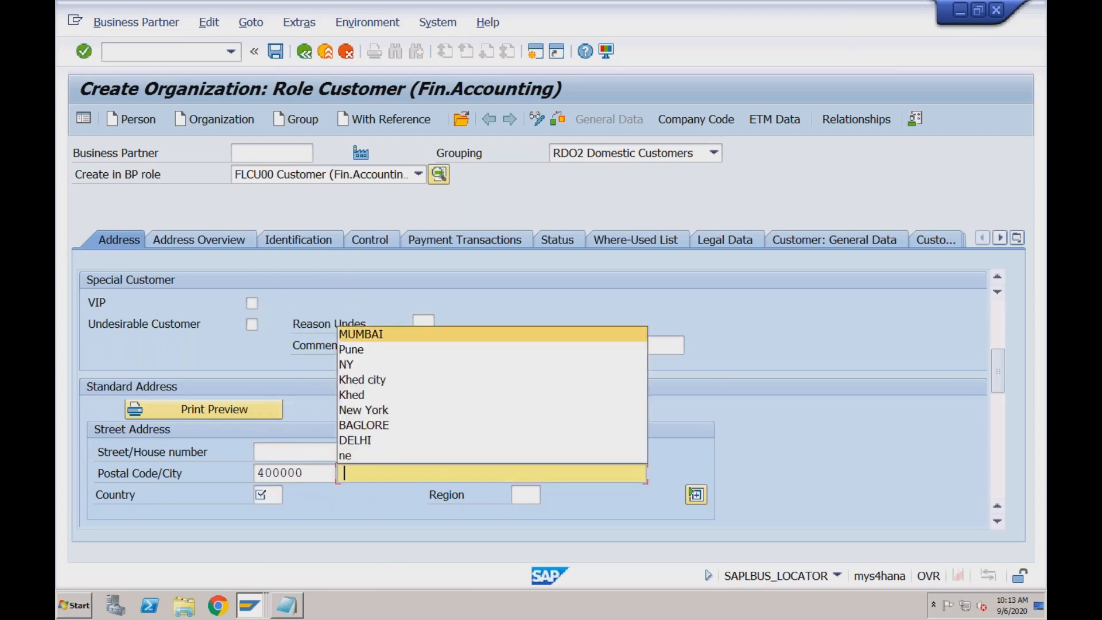
{"action": "key", "text": "Return"}
{"action": "key", "text": "Tab"}
{"action": "key", "text": "Down"}
{"action": "key", "text": "Return"}
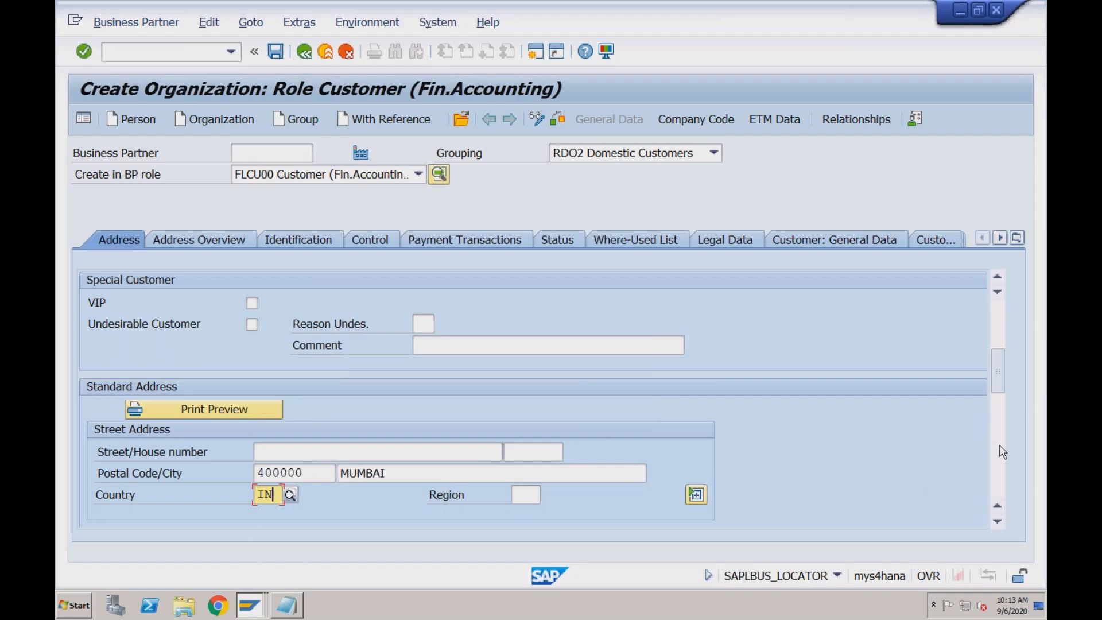
Set the organization's communication language to EN English
{"action": "left_click", "coordinate": [1002, 451]}
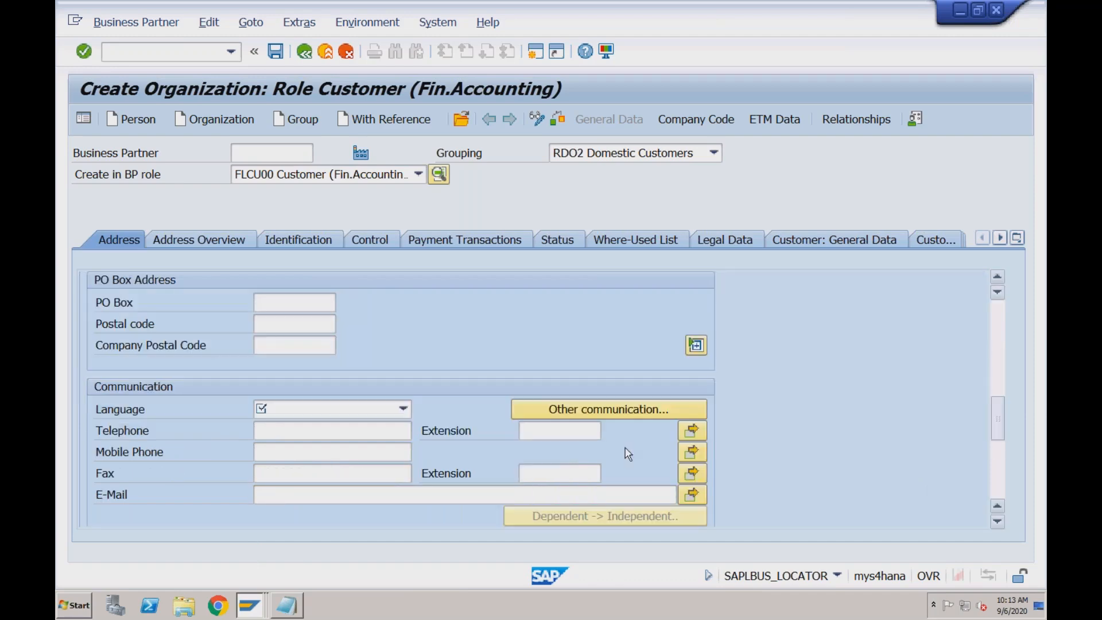
{"action": "left_click", "coordinate": [368, 413]}
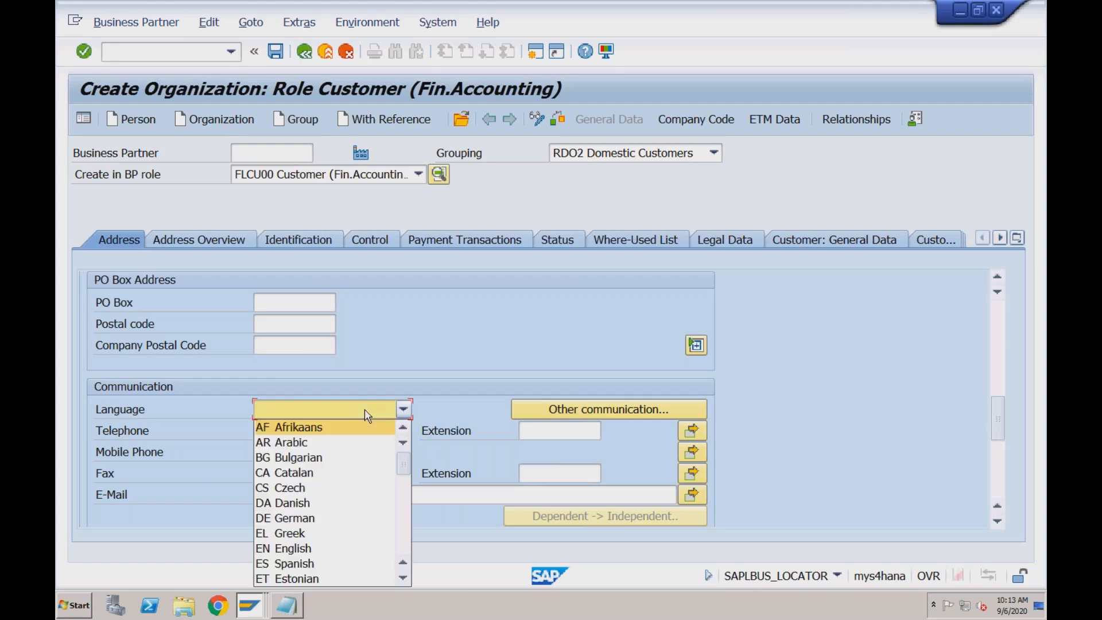
{"action": "type", "text": "en"}
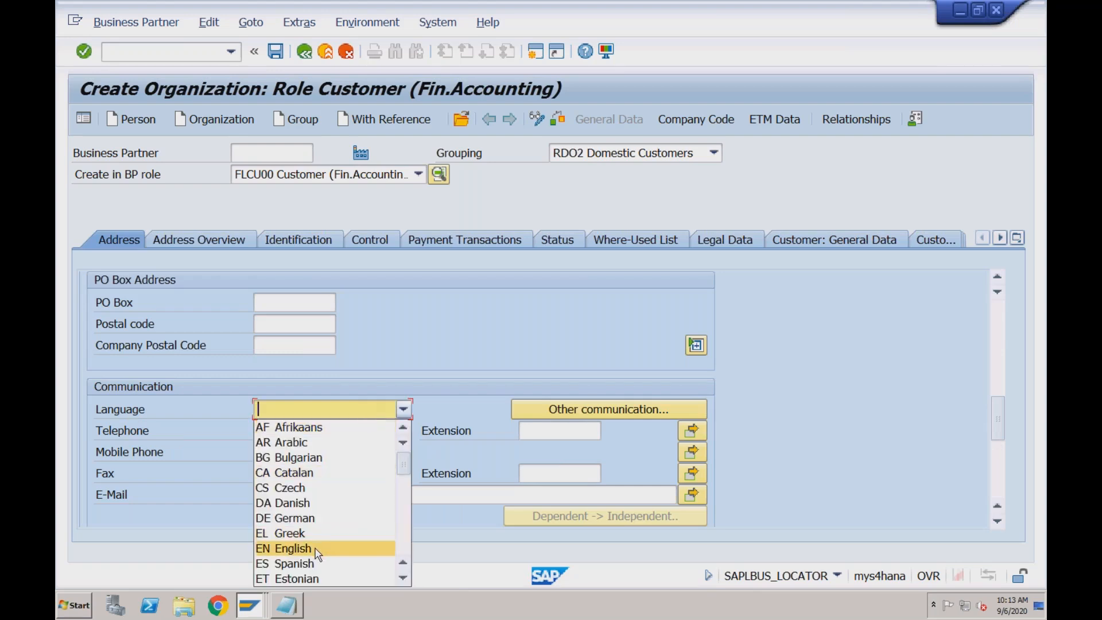
{"action": "left_click", "coordinate": [316, 550]}
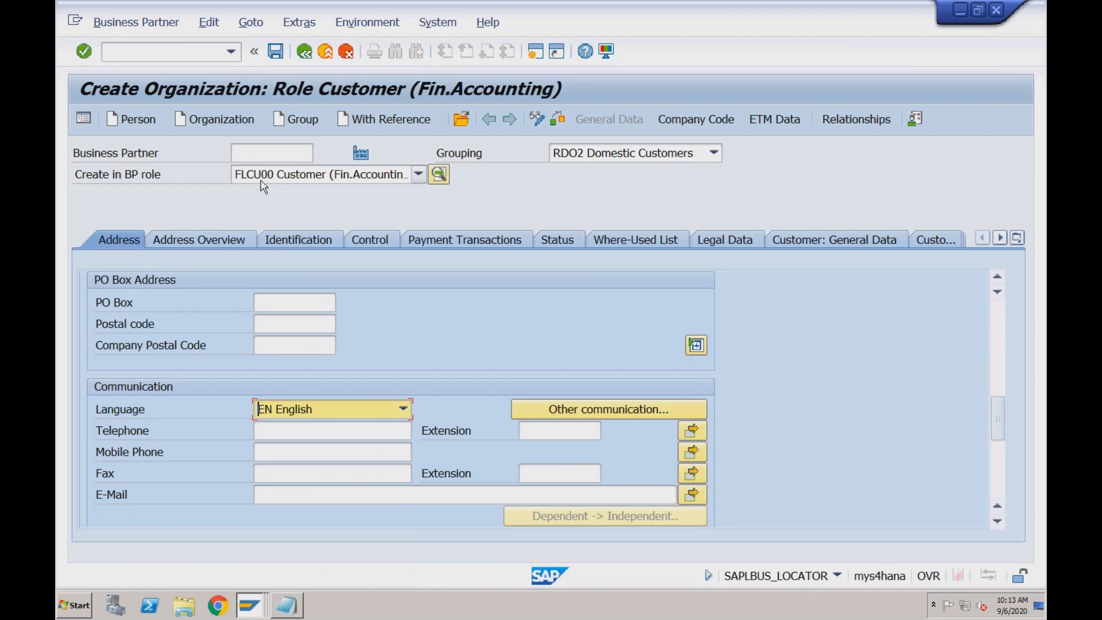
Open the customer's company code data and assign company code RECH
{"action": "left_click", "coordinate": [696, 119]}
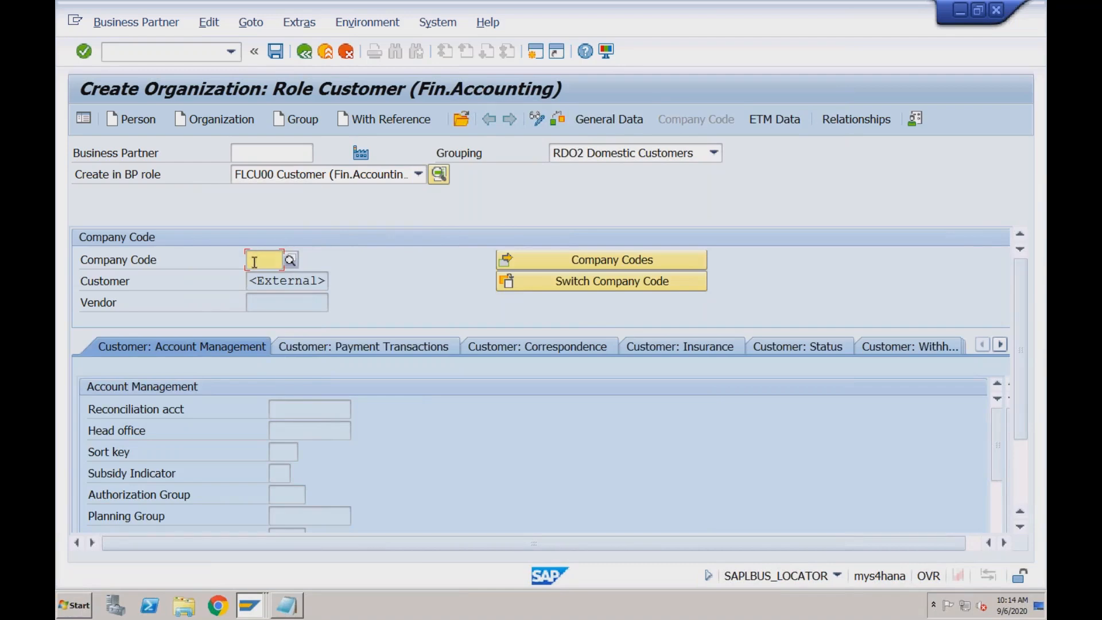
{"action": "type", "text": "rech"}
{"action": "key", "text": "Return"}
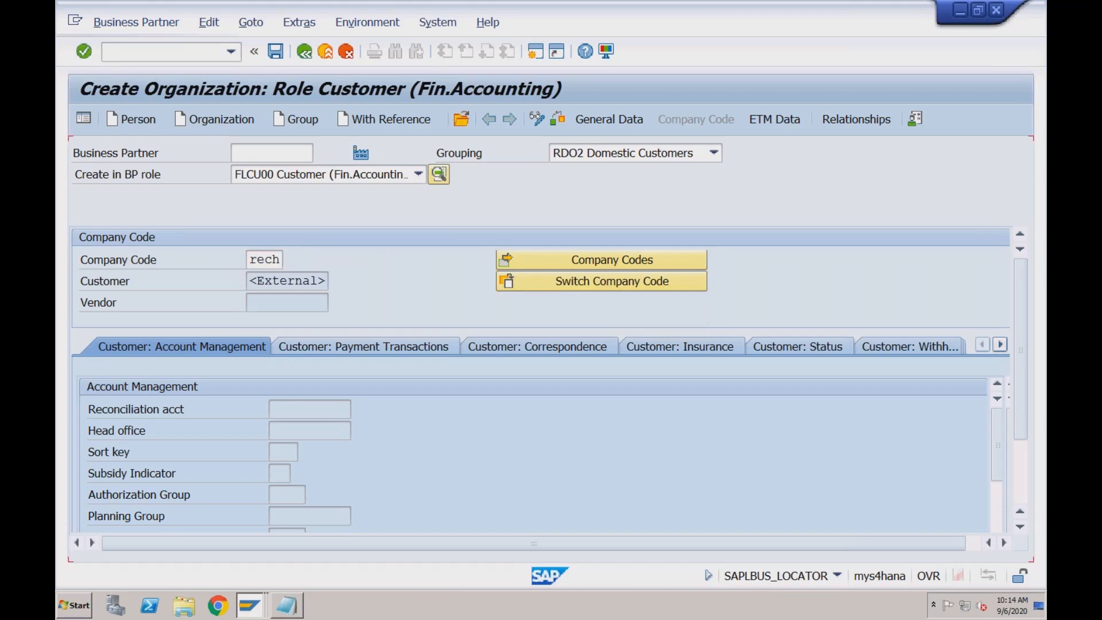
Set the customer's sort key to 001 Posting date and look up the available reconciliation accounts
{"action": "left_click", "coordinate": [280, 454]}
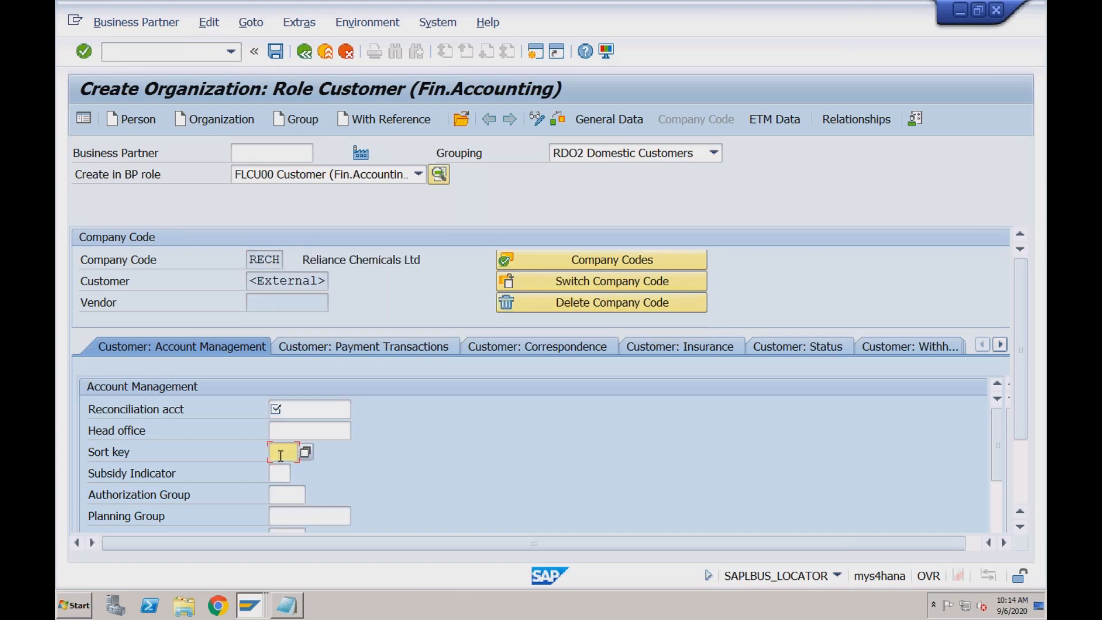
{"action": "left_click", "coordinate": [290, 412]}
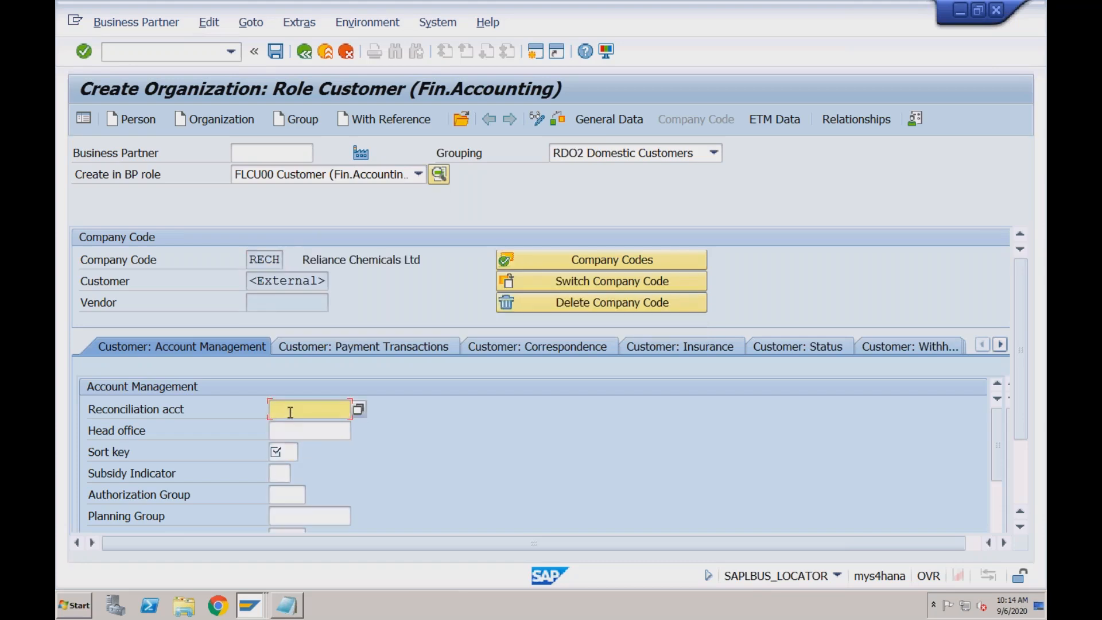
{"action": "left_click", "coordinate": [285, 457]}
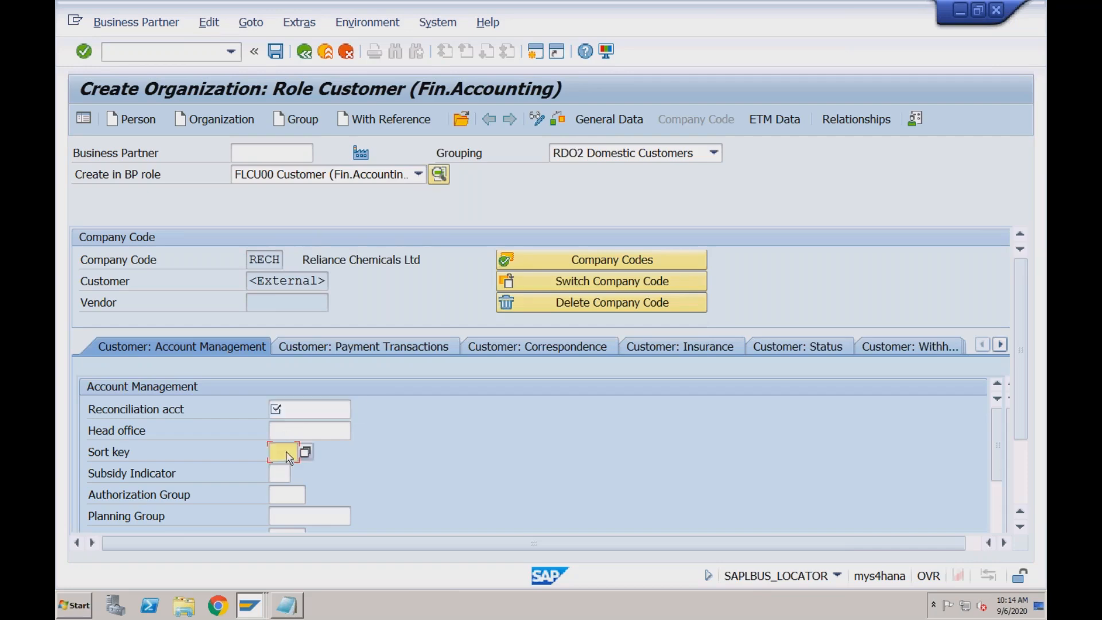
{"action": "left_click", "coordinate": [305, 452]}
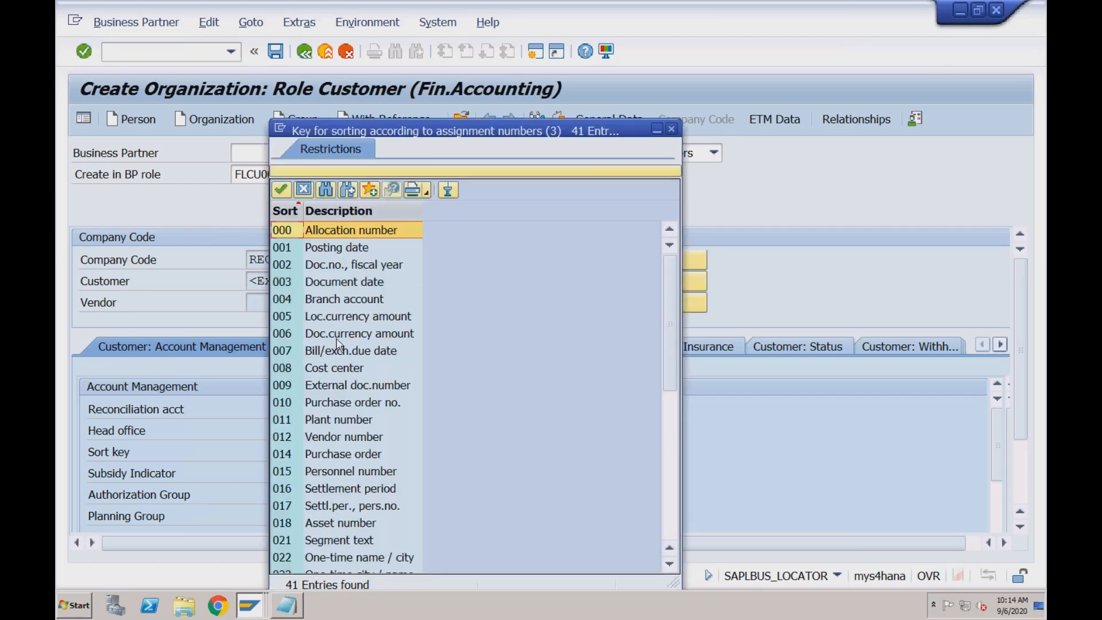
{"action": "double_click", "coordinate": [329, 254]}
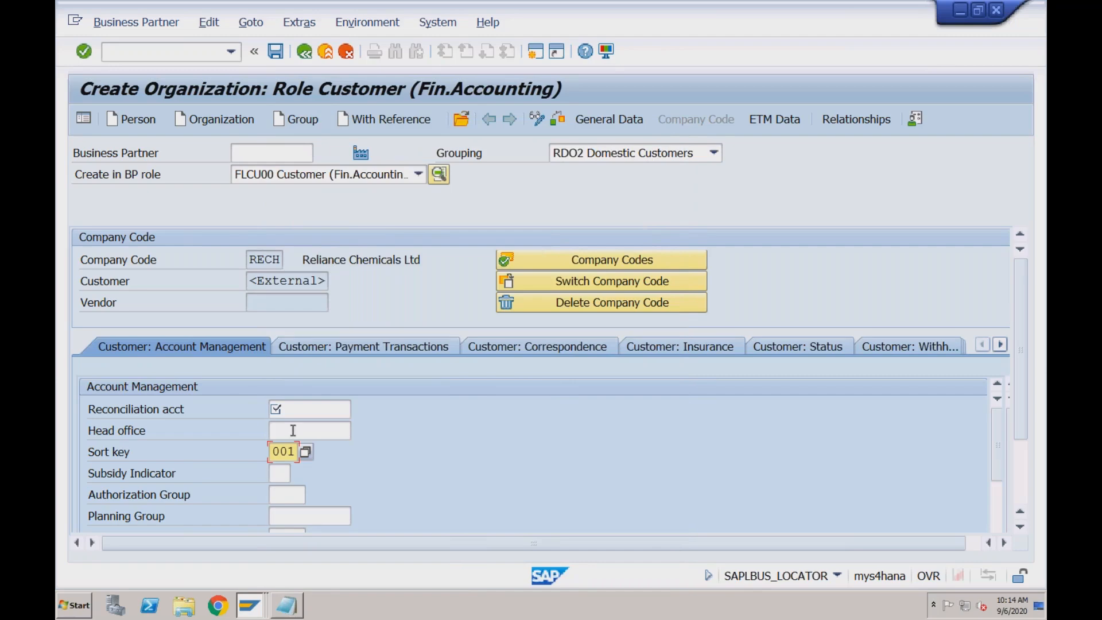
{"action": "left_click", "coordinate": [294, 414]}
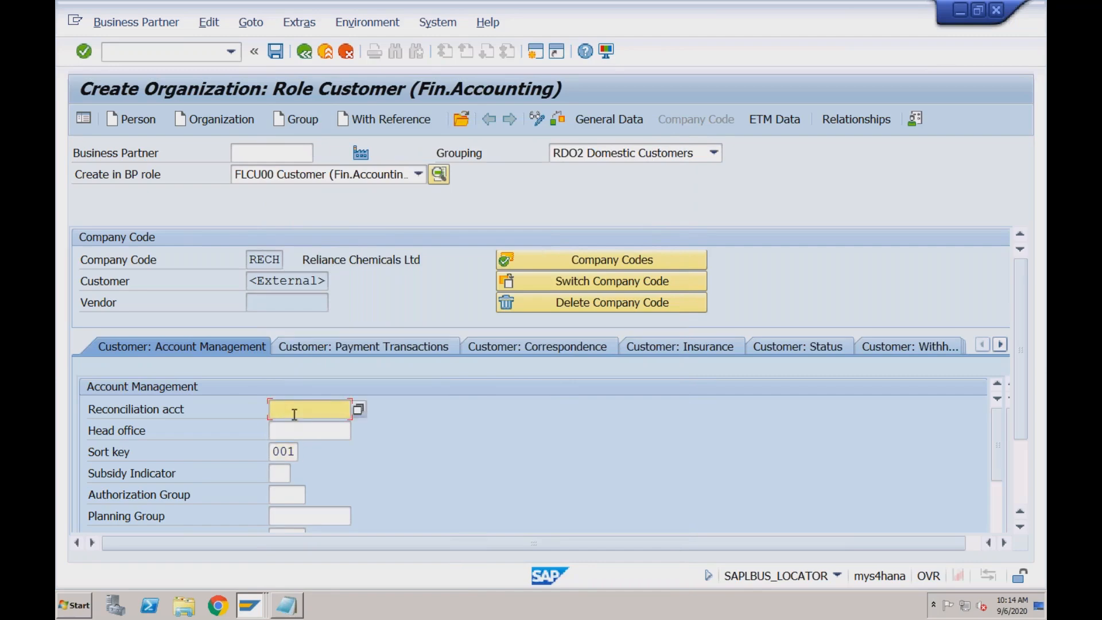
{"action": "left_click", "coordinate": [359, 410]}
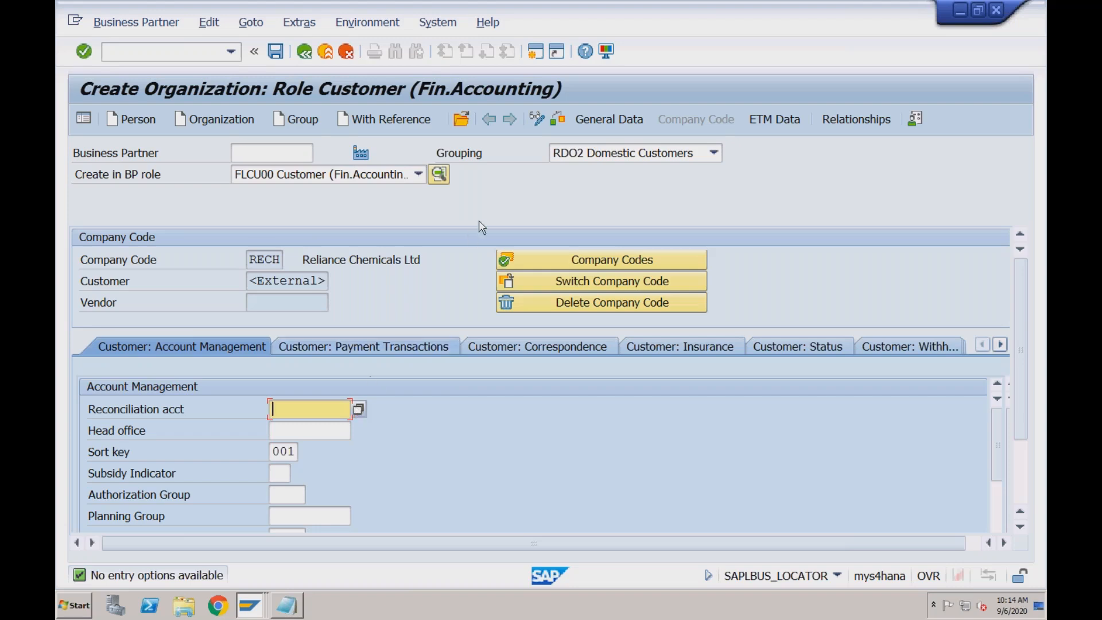
Open a new session and run transaction FS00 for central G/L account maintenance
{"action": "left_click", "coordinate": [534, 55]}
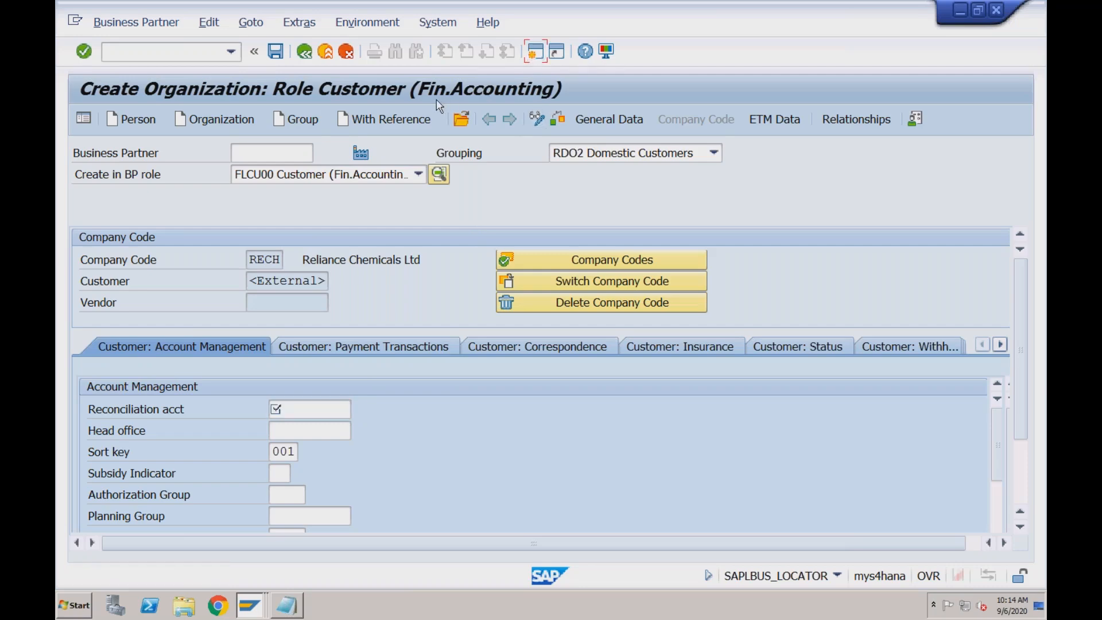
{"action": "type", "text": "fs00"}
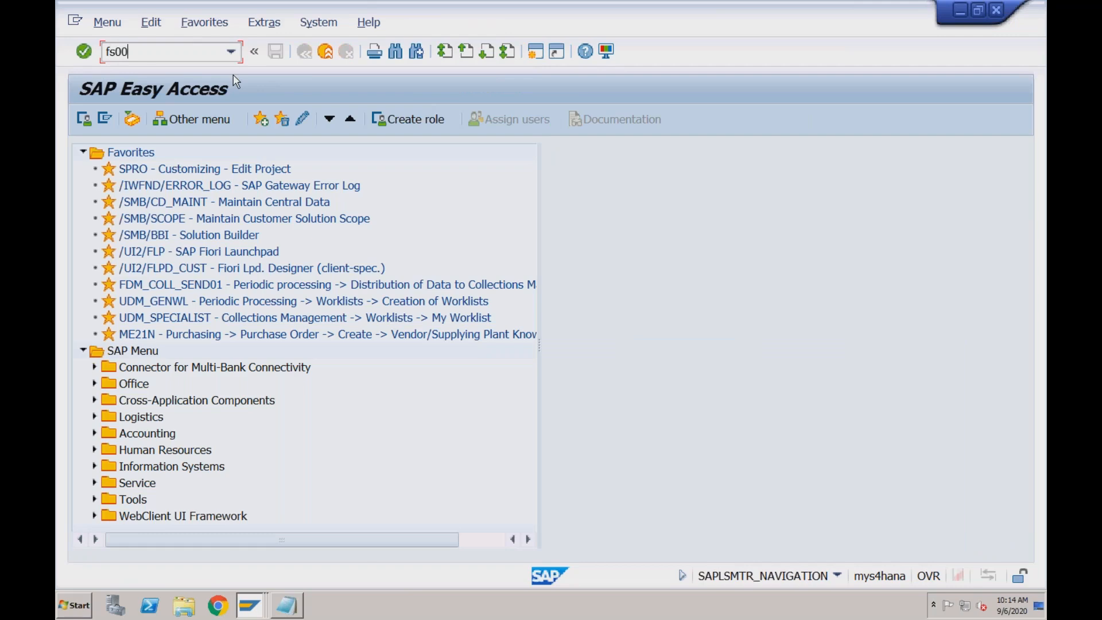
{"action": "key", "text": "Return"}
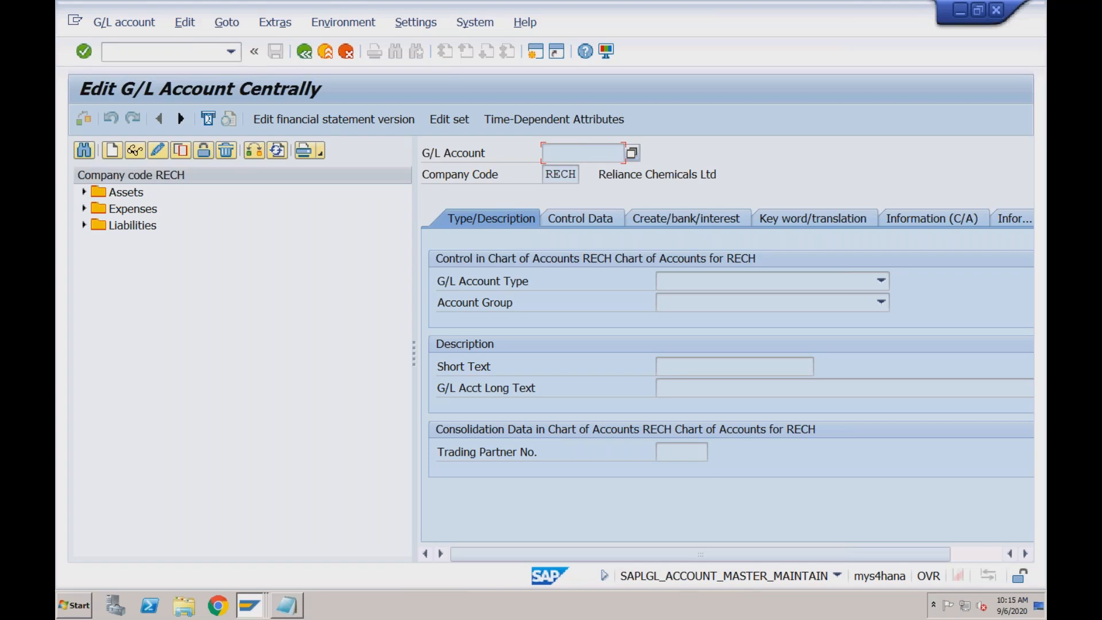
Expand the Assets accounts of company code RECH and start creating G/L account 2001
{"action": "left_click", "coordinate": [129, 195]}
{"action": "left_click", "coordinate": [84, 193]}
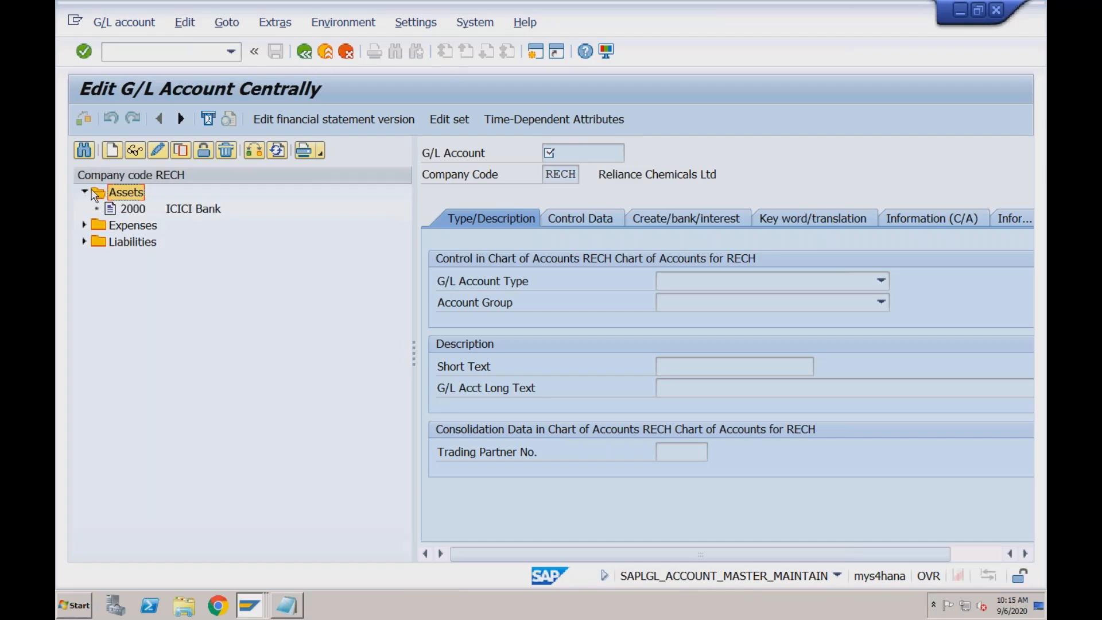
{"action": "left_click", "coordinate": [116, 154]}
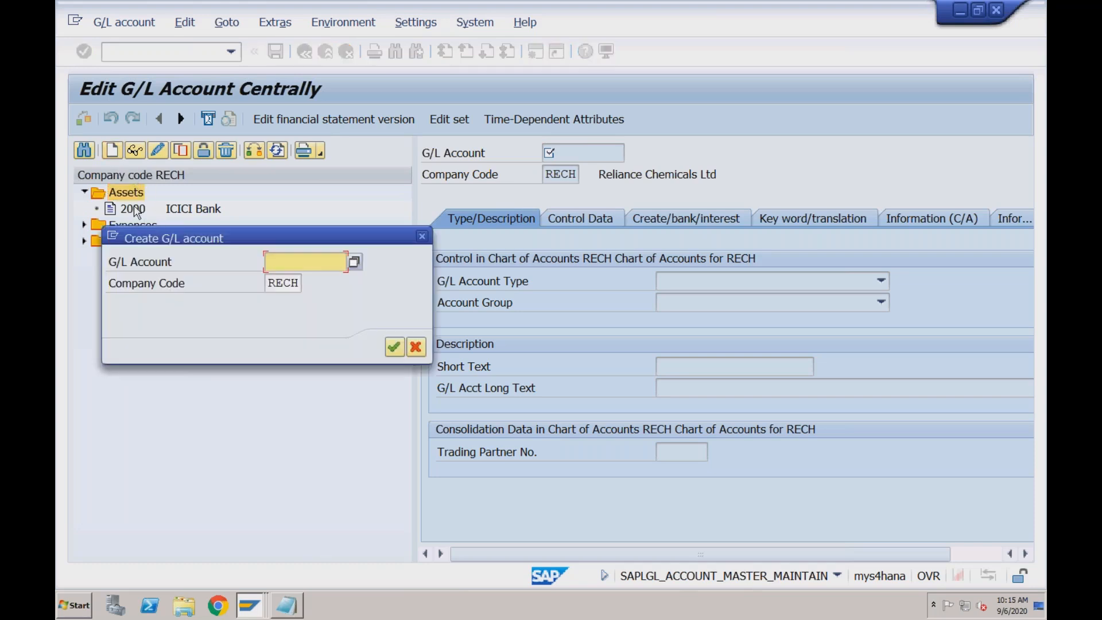
{"action": "type", "text": "2001"}
{"action": "left_click", "coordinate": [394, 347]}
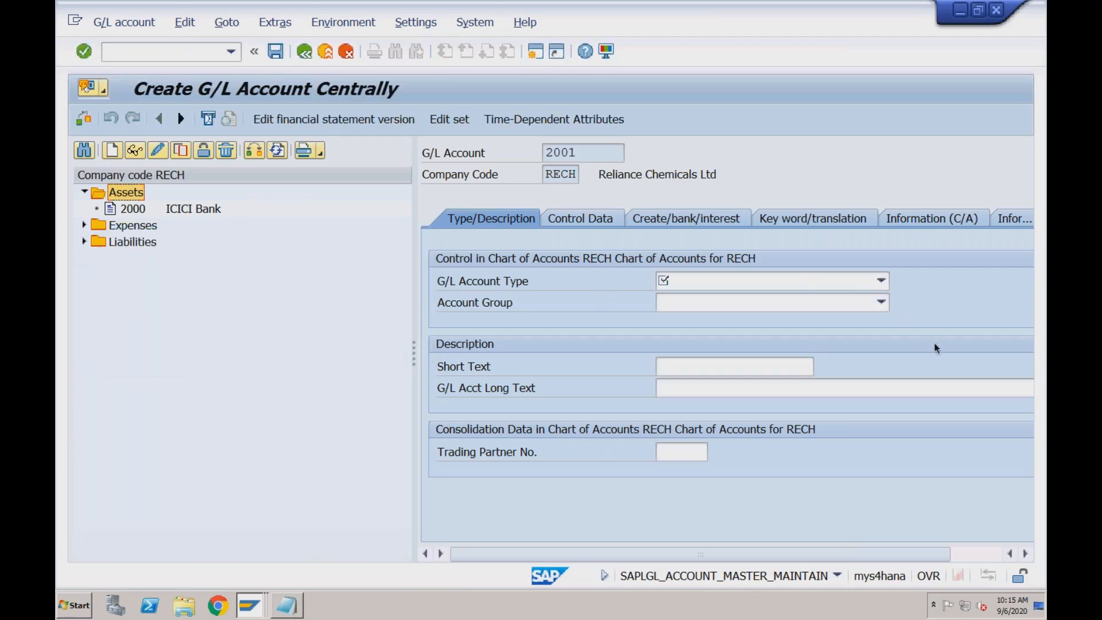
Classify G/L account 2001 as X Balance Sheet Account in account group ASST Assets, with short text AR
{"action": "left_click", "coordinate": [815, 280]}
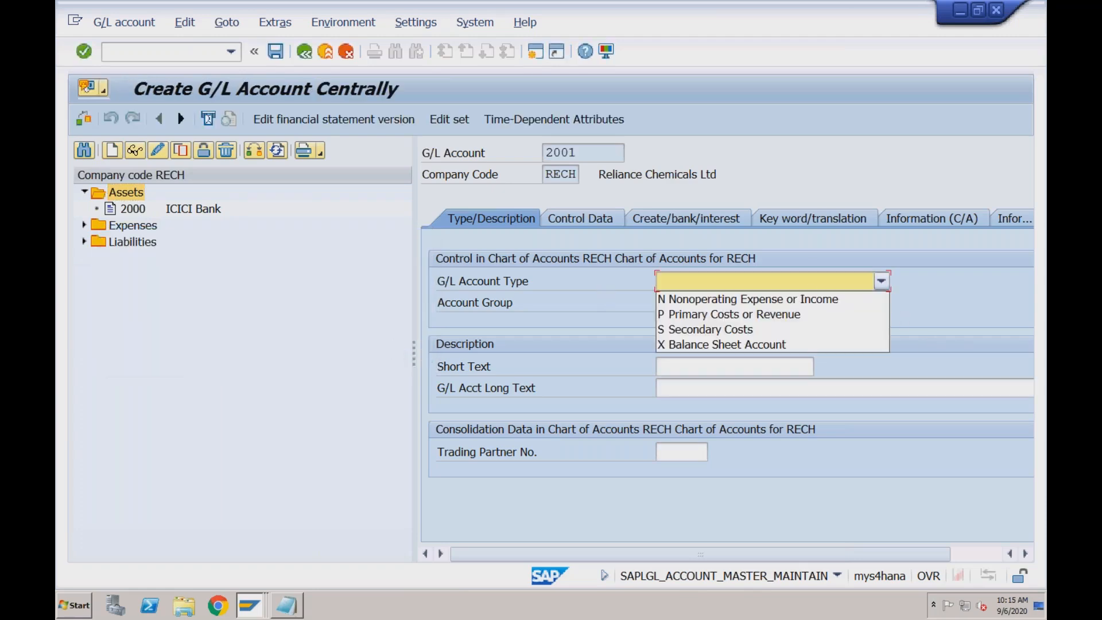
{"action": "left_click", "coordinate": [780, 345]}
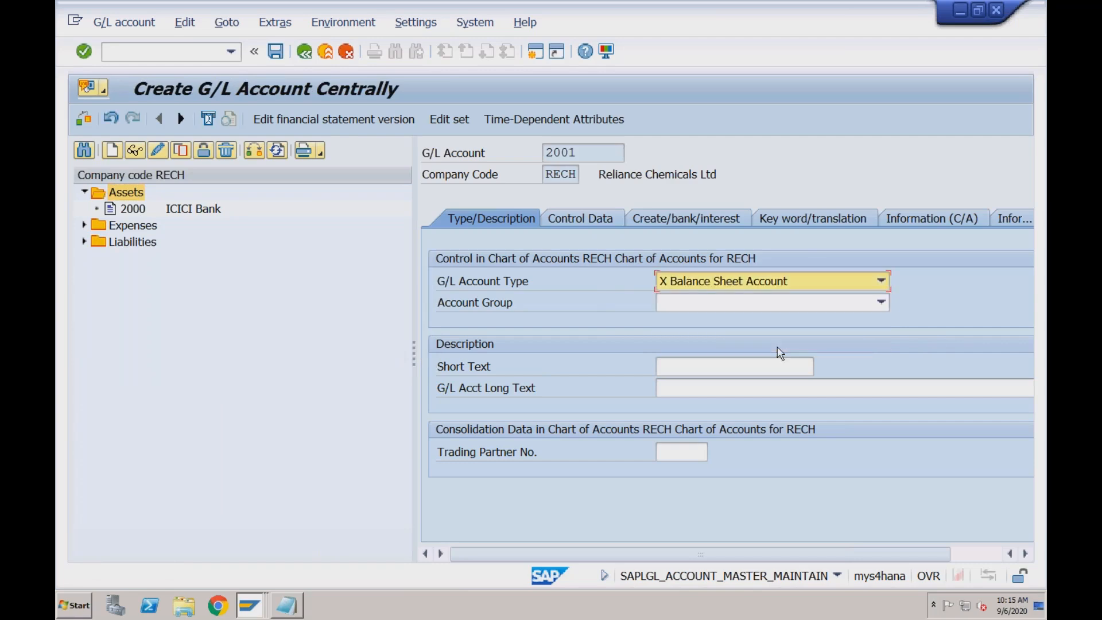
{"action": "left_click", "coordinate": [737, 303]}
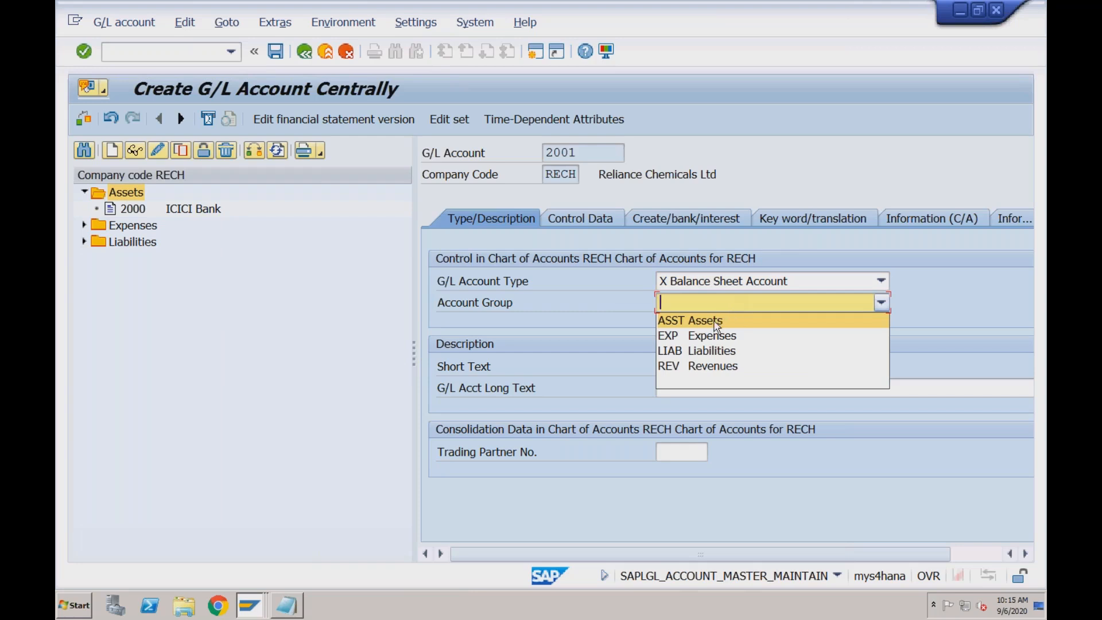
{"action": "left_click", "coordinate": [717, 326]}
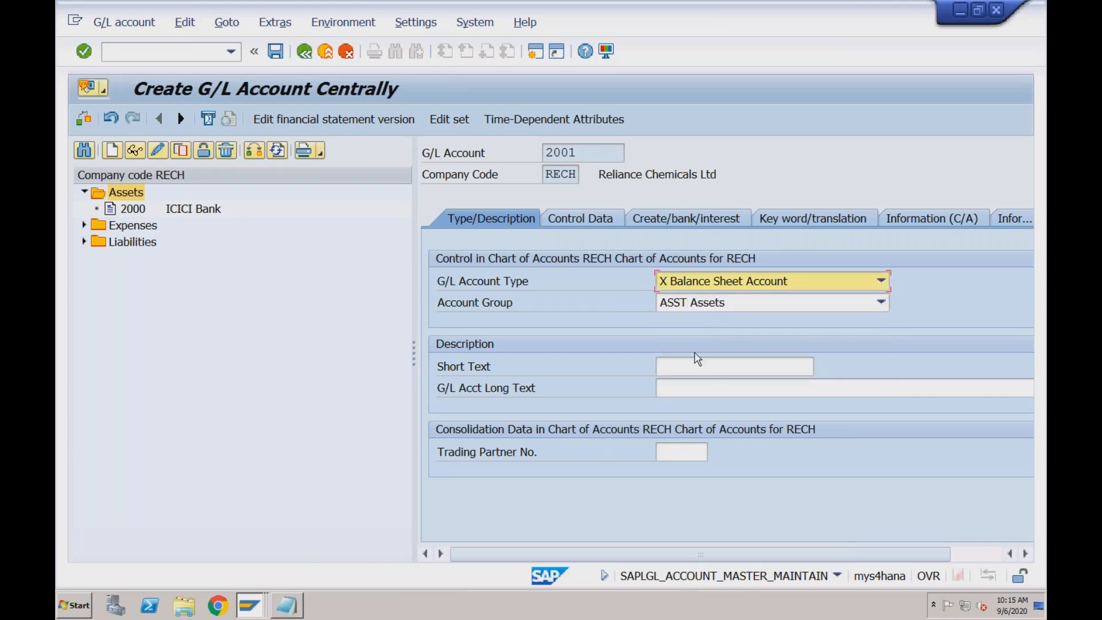
{"action": "left_click", "coordinate": [685, 367]}
{"action": "type", "text": "AR"}
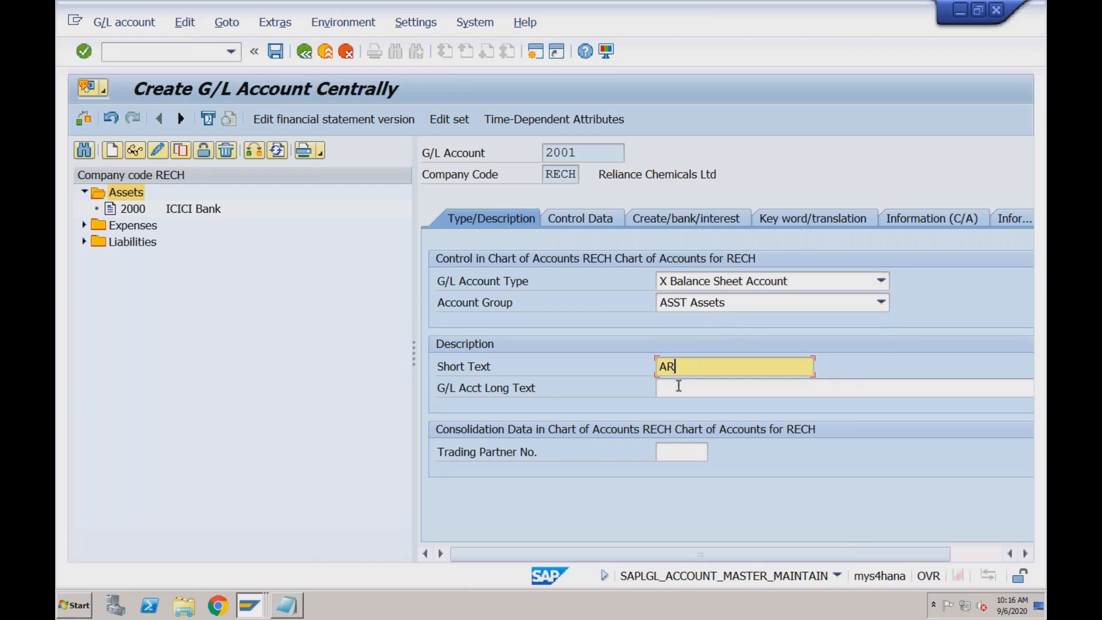
Enter AR as the long text of G/L account 2001 and make it a reconciliation account for D Customers
{"action": "left_click", "coordinate": [679, 387]}
{"action": "type", "text": "AR"}
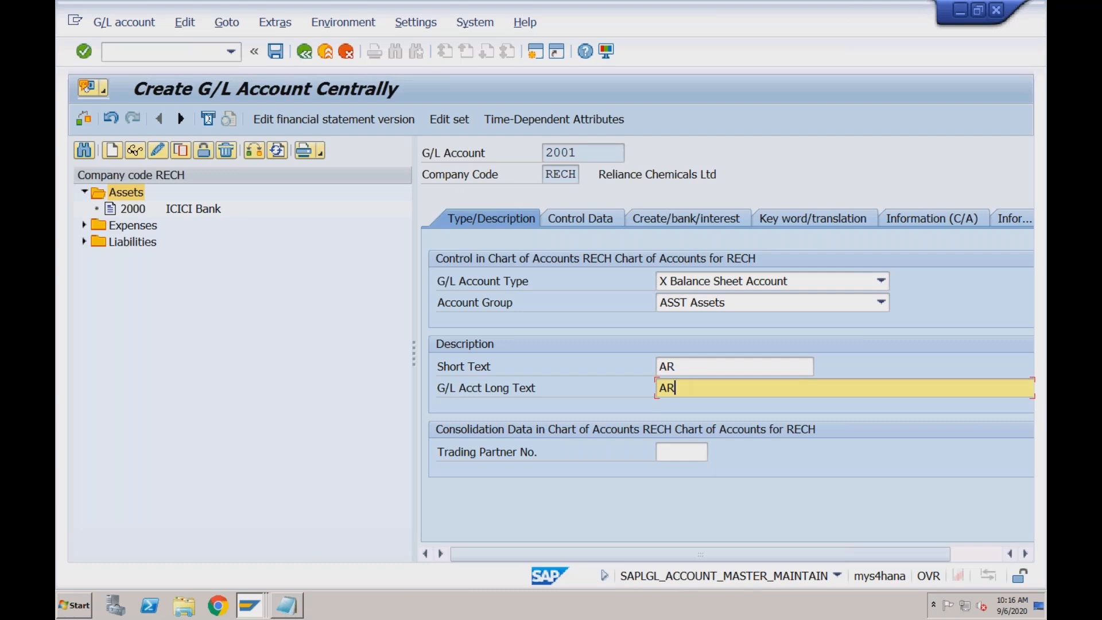
{"action": "left_click", "coordinate": [604, 219]}
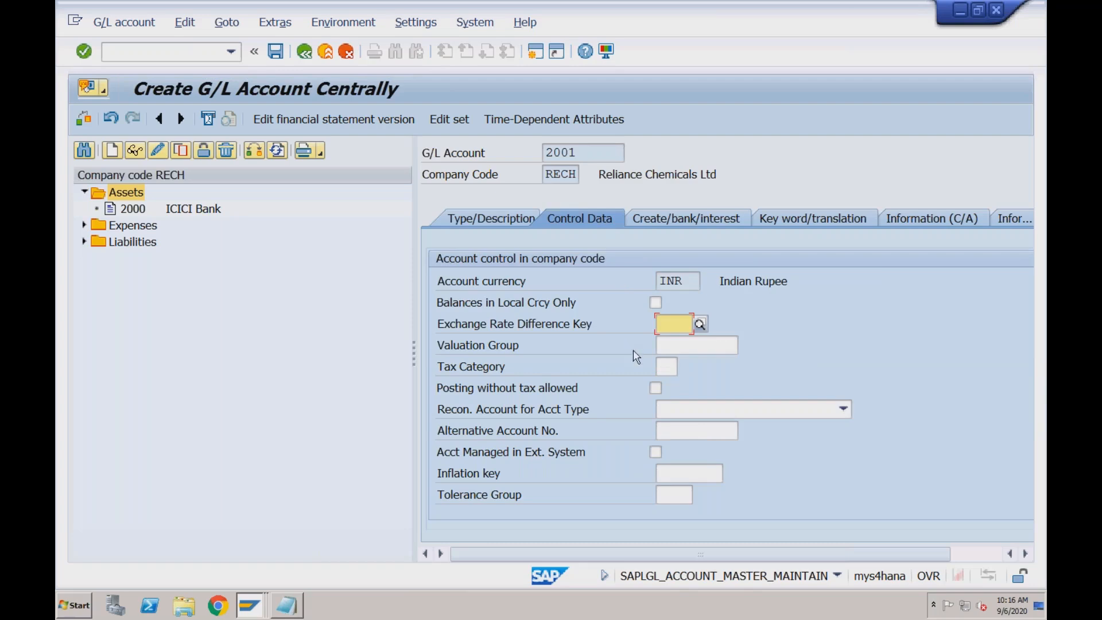
{"action": "left_click", "coordinate": [681, 411]}
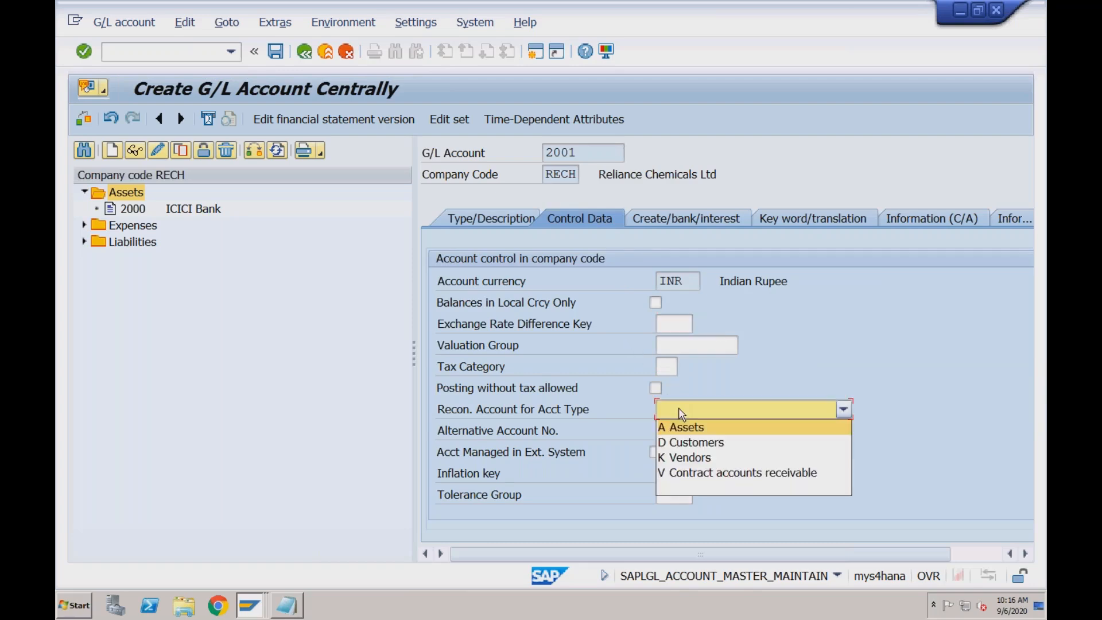
{"action": "left_click", "coordinate": [686, 441]}
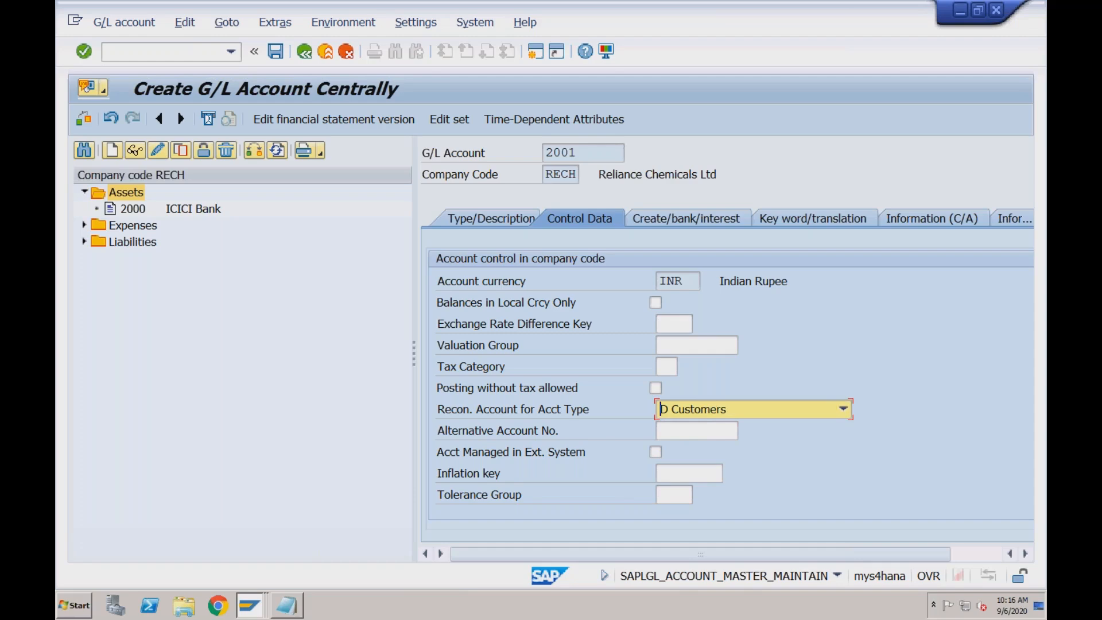
Assign field status group G067 Reconciliation accounts to G/L account 2001 and save the account
{"action": "left_click", "coordinate": [703, 228]}
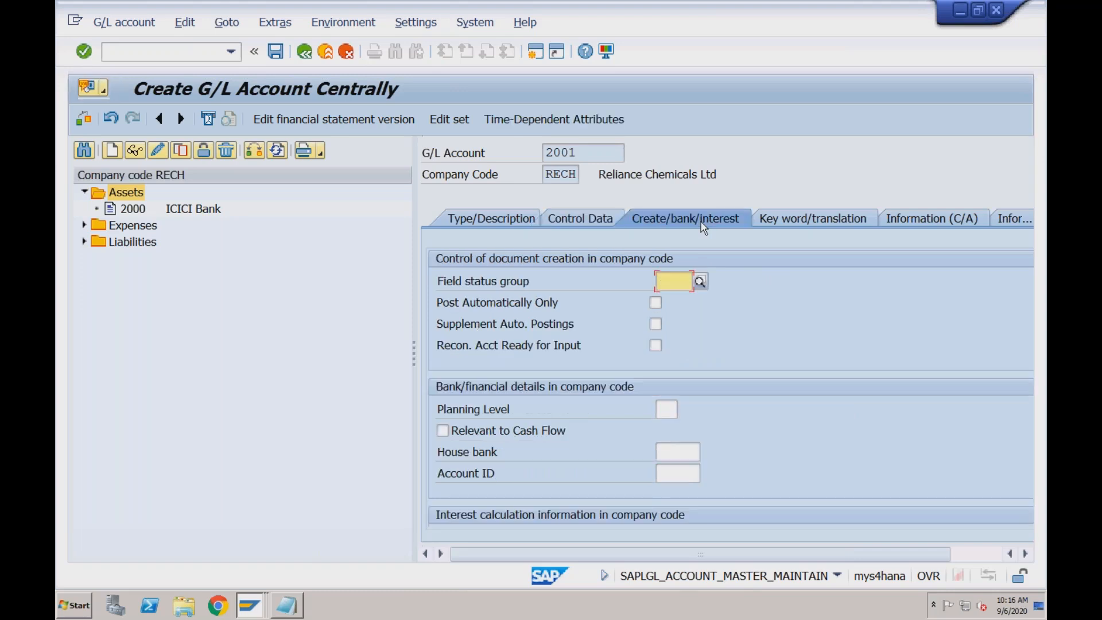
{"action": "left_click", "coordinate": [700, 282]}
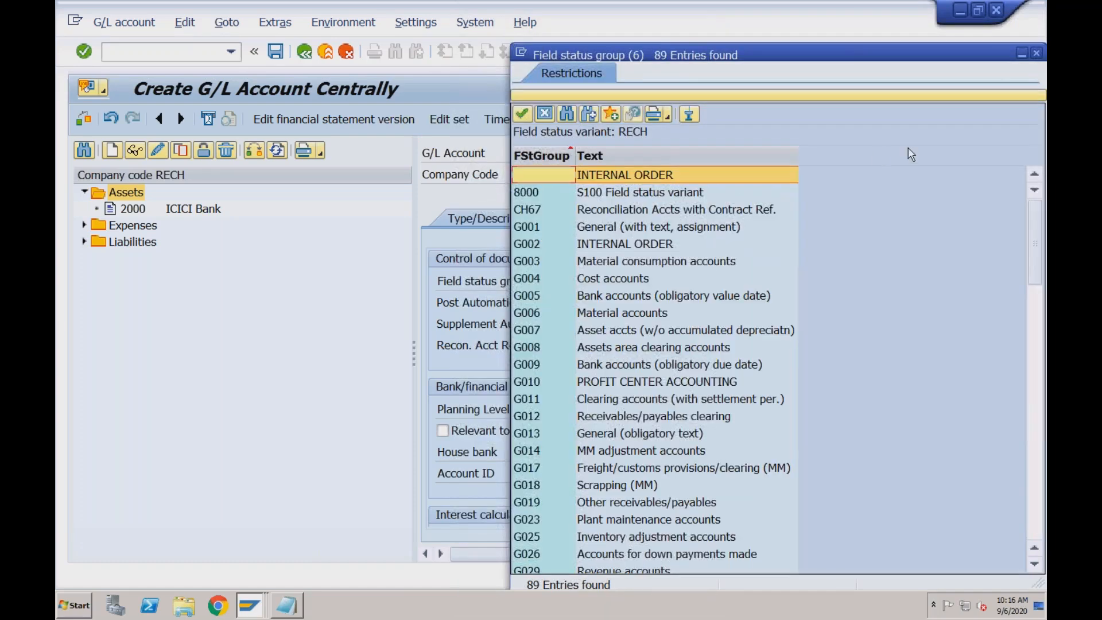
{"action": "left_click", "coordinate": [1036, 53]}
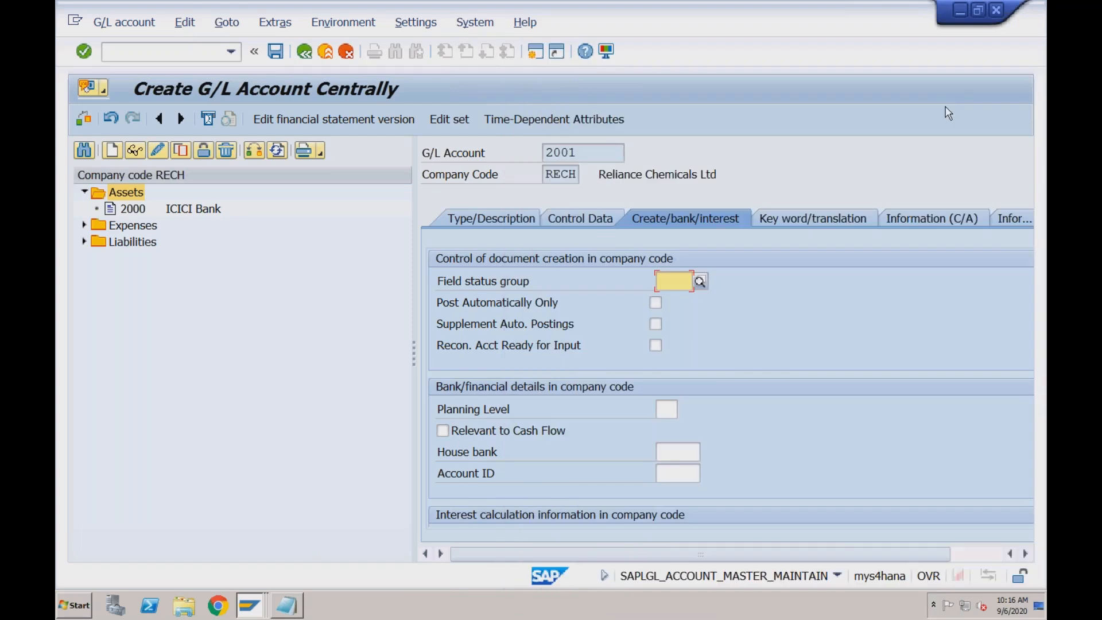
{"action": "type", "text": "g067"}
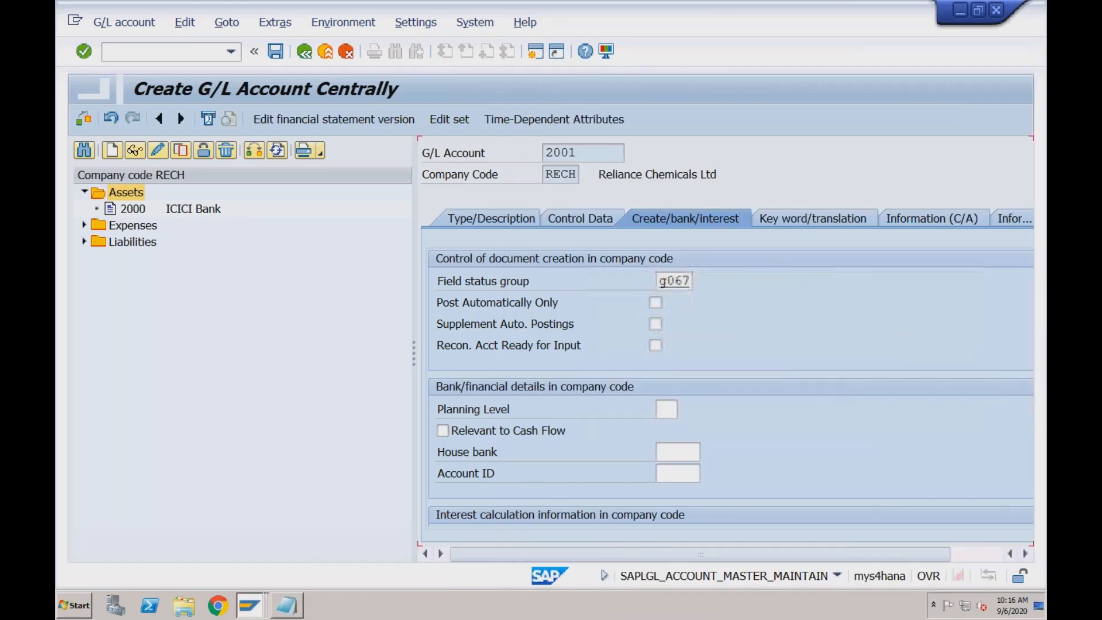
{"action": "key", "text": "Return"}
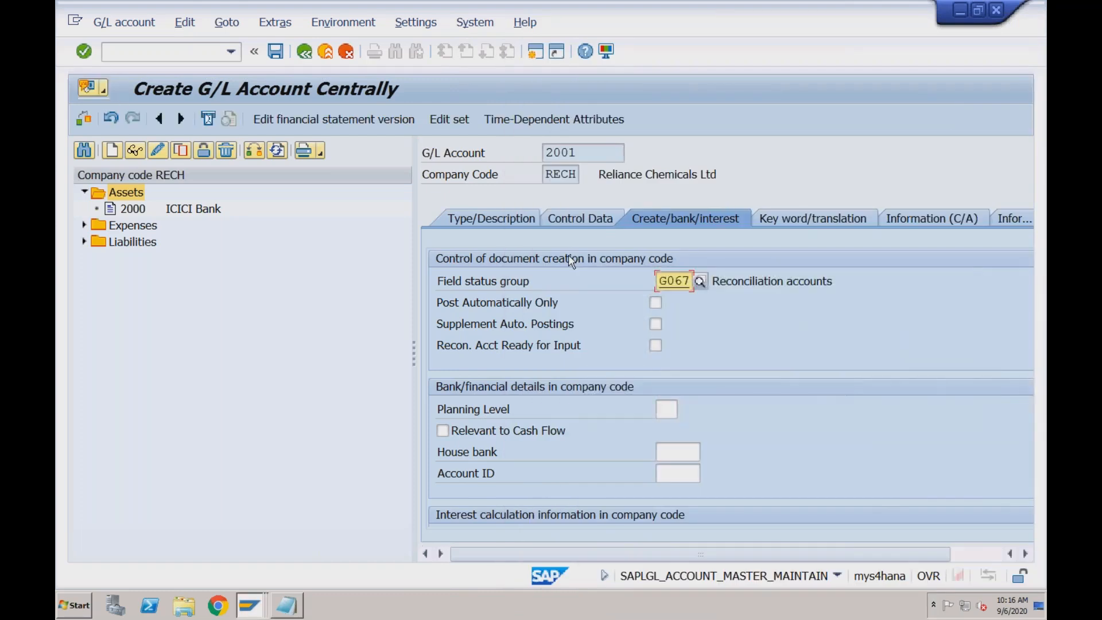
{"action": "left_click", "coordinate": [276, 52]}
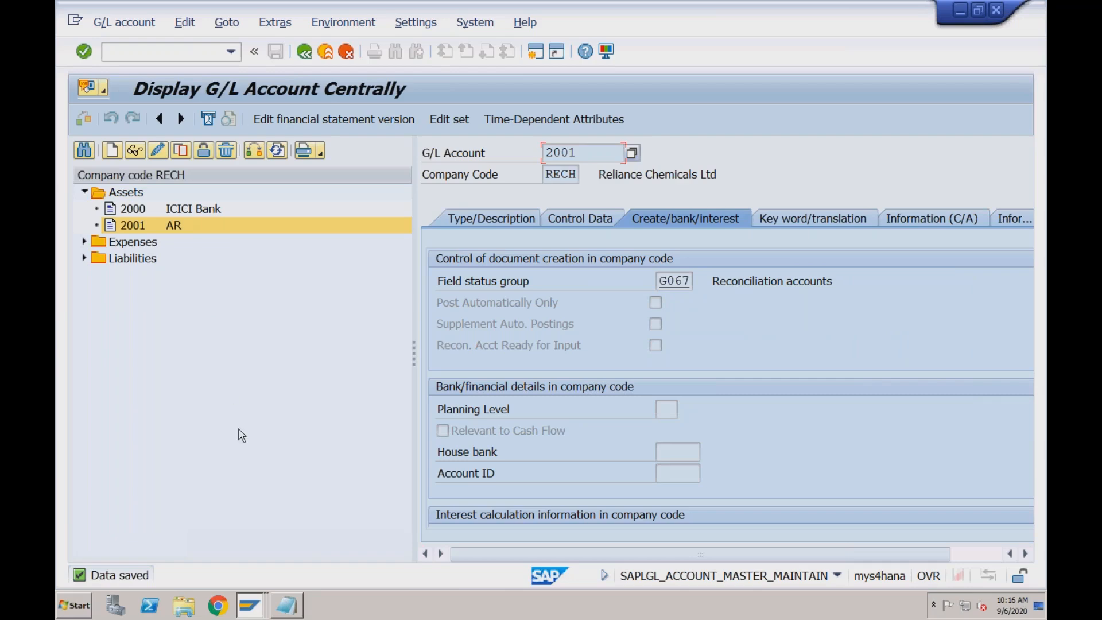
Switch back to the session creating the organization in role Customer (Fin.Accounting)
{"action": "left_click", "coordinate": [257, 605]}
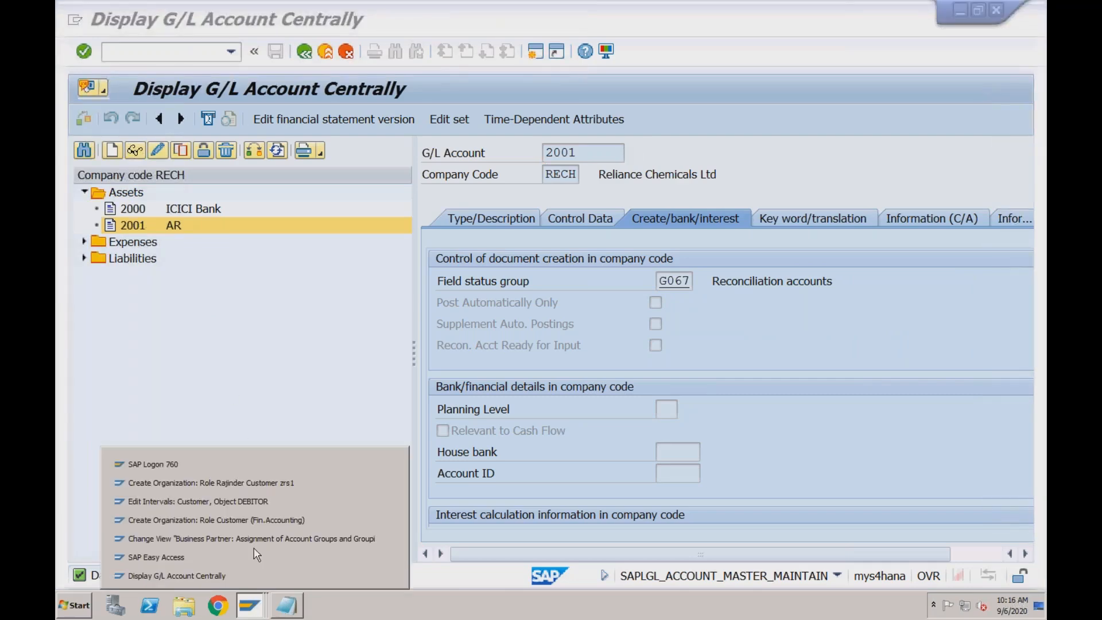
{"action": "left_click", "coordinate": [267, 485]}
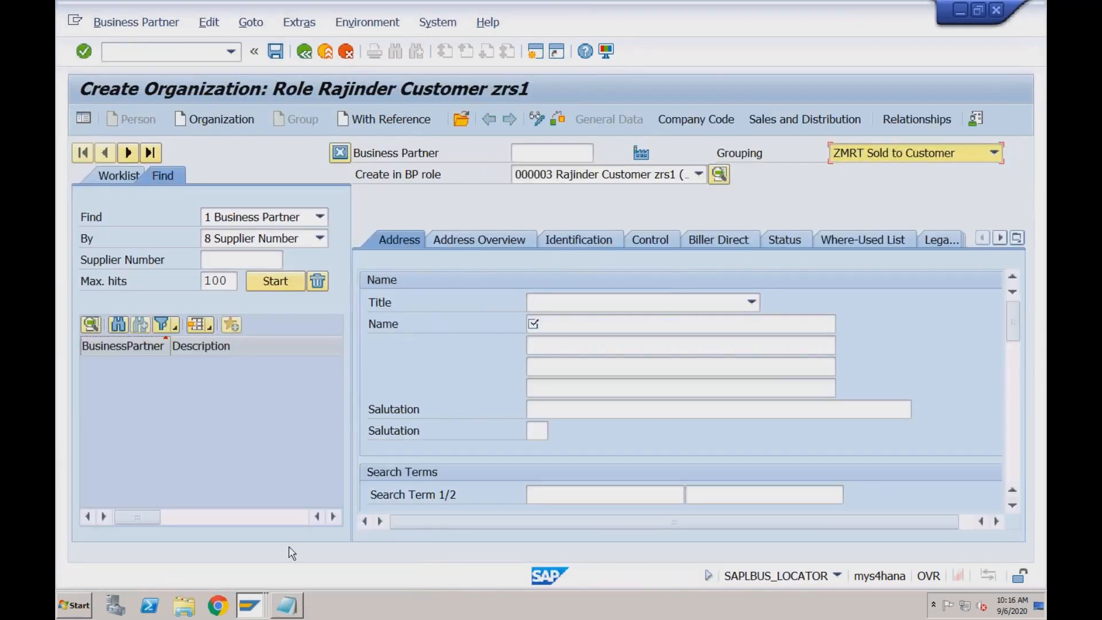
{"action": "right_click", "coordinate": [256, 605]}
{"action": "left_click", "coordinate": [253, 605]}
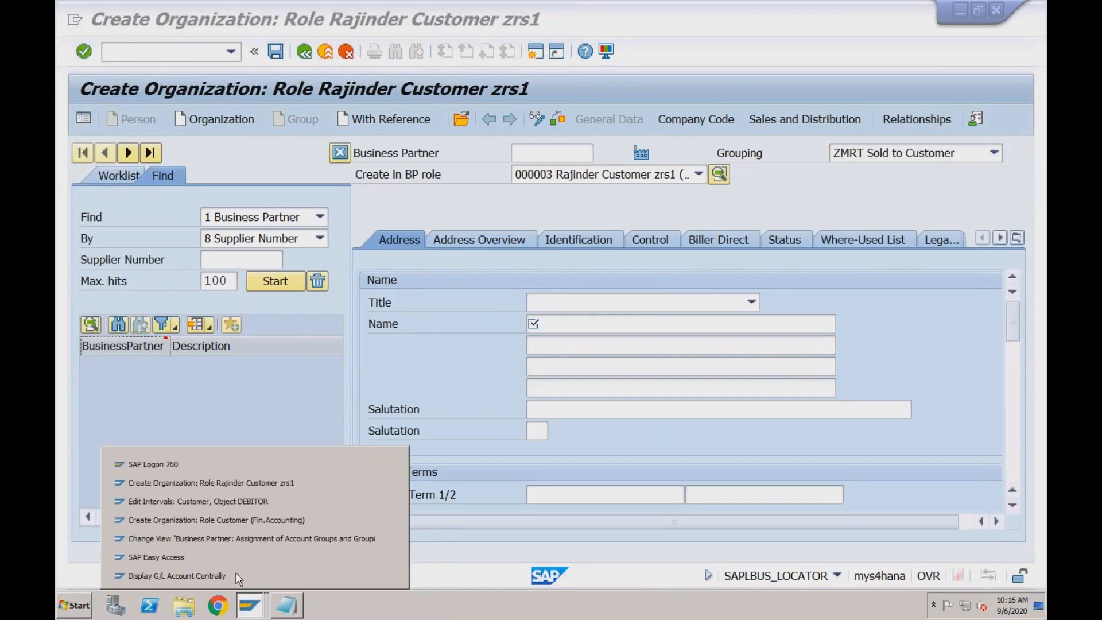
{"action": "left_click", "coordinate": [233, 523]}
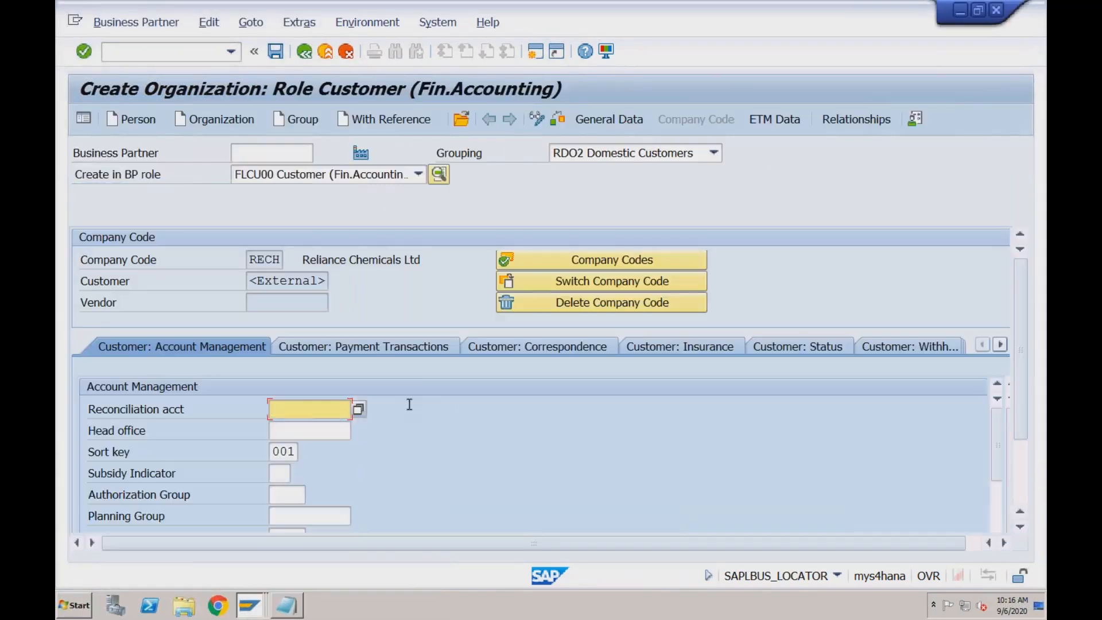
Assign 2001 AR as the customer's reconciliation account and save the new business partner
{"action": "left_click", "coordinate": [359, 410]}
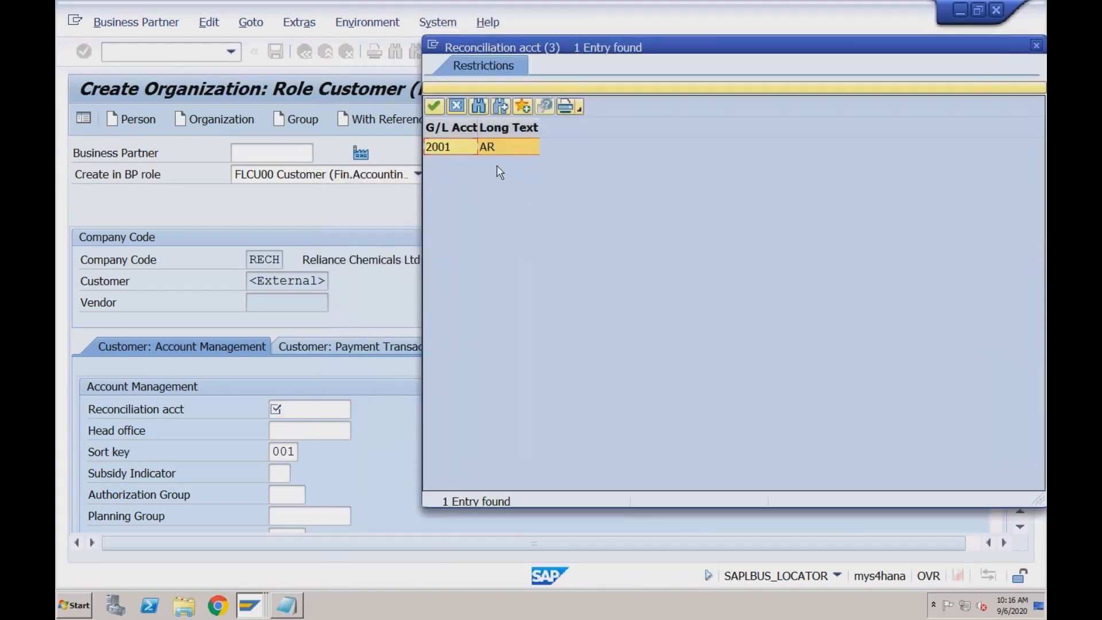
{"action": "left_click", "coordinate": [499, 152]}
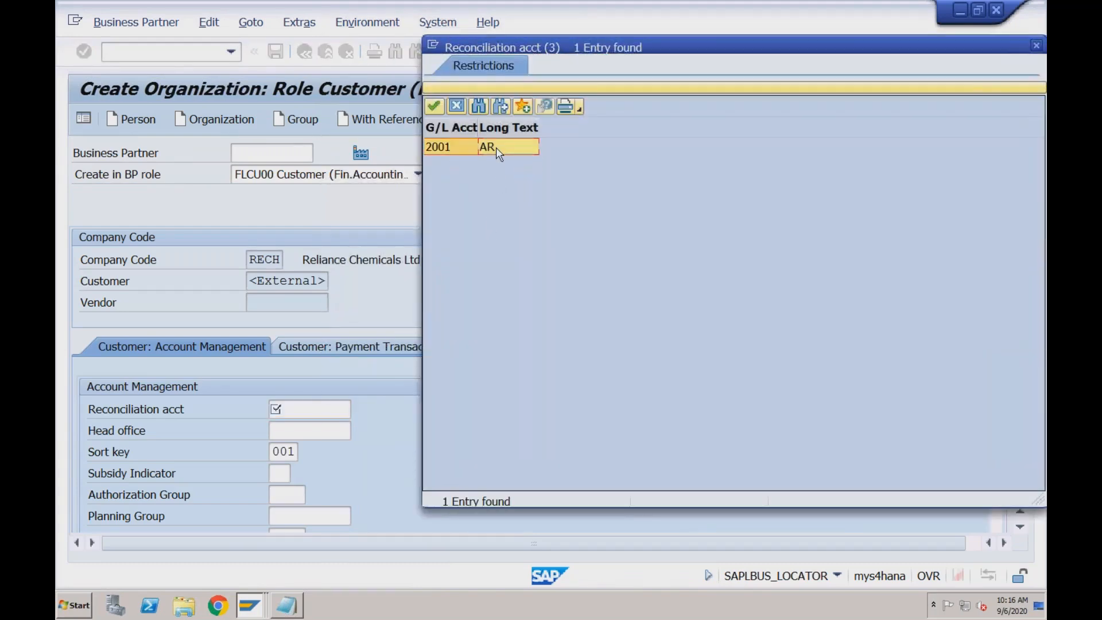
{"action": "double_click", "coordinate": [498, 148]}
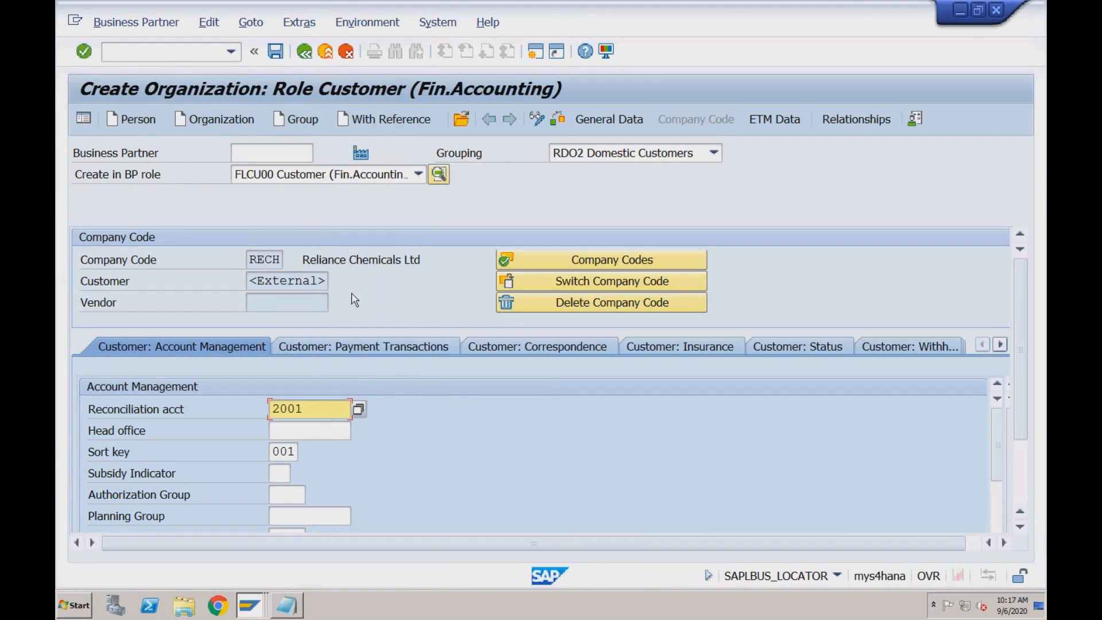
{"action": "left_click", "coordinate": [277, 54]}
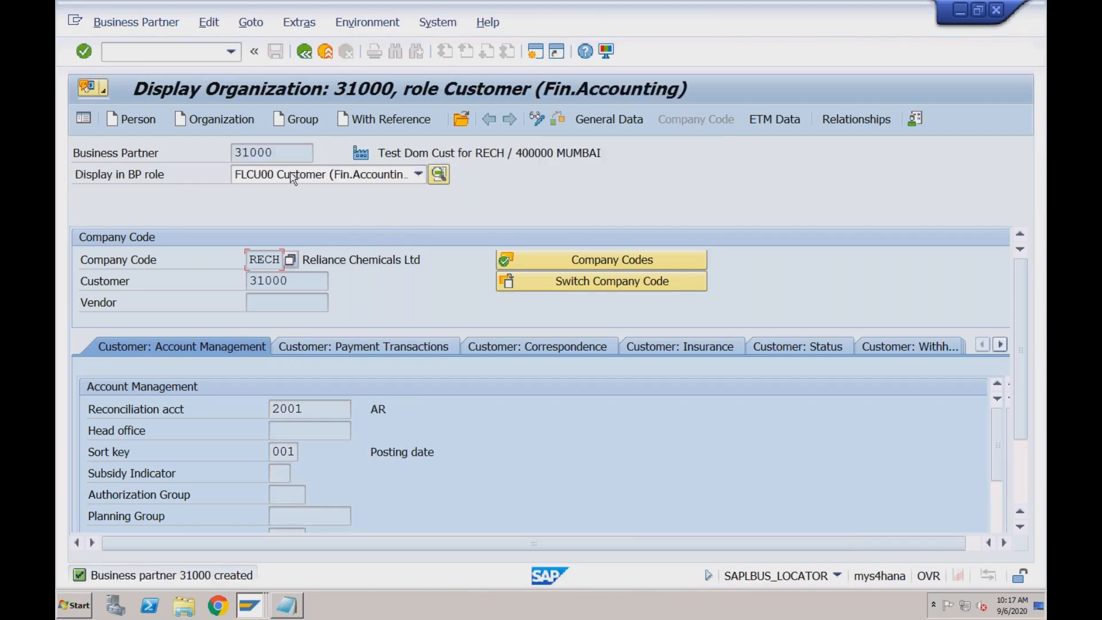
Examine the created partner's business partner number, customer number and the BP roles available for display
{"action": "double_click", "coordinate": [262, 153]}
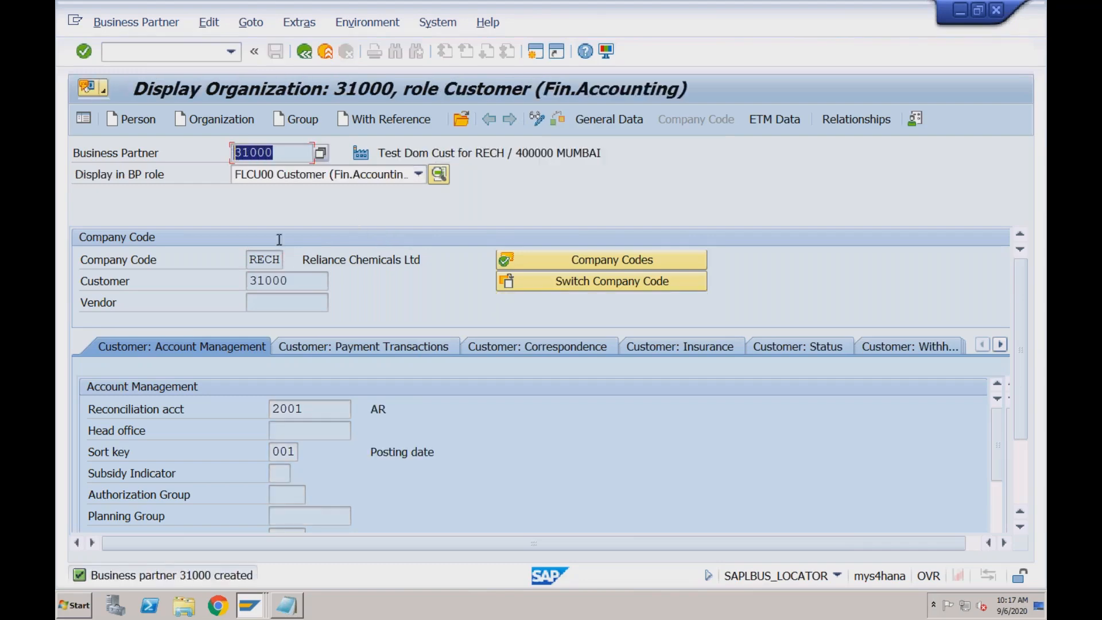
{"action": "left_click_drag", "start_coordinate": [297, 281], "coordinate": [245, 284]}
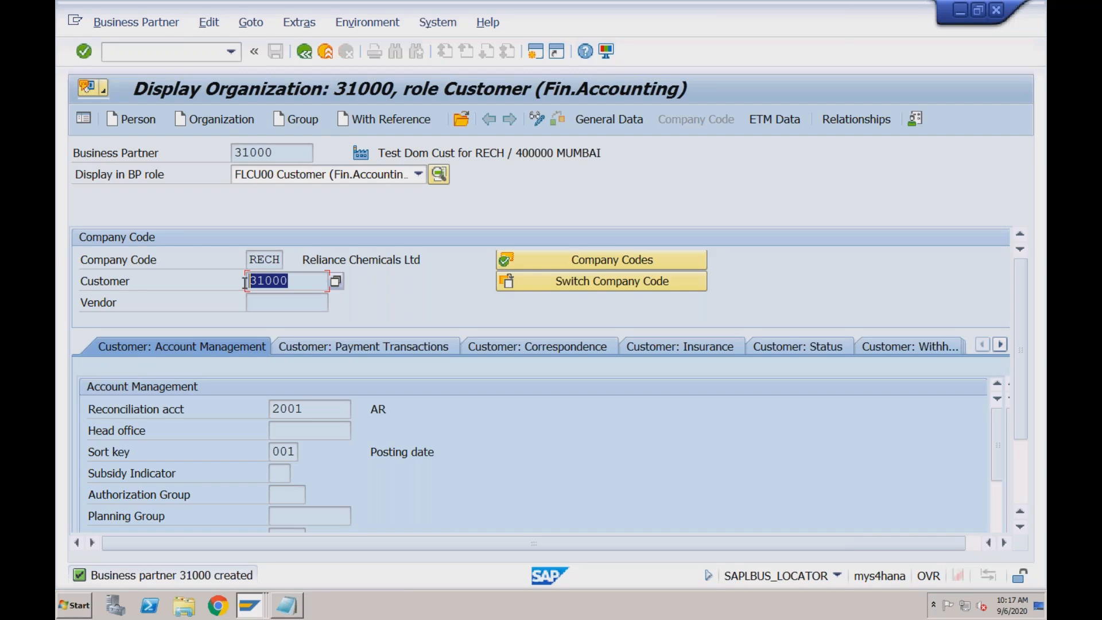
{"action": "left_click", "coordinate": [312, 179]}
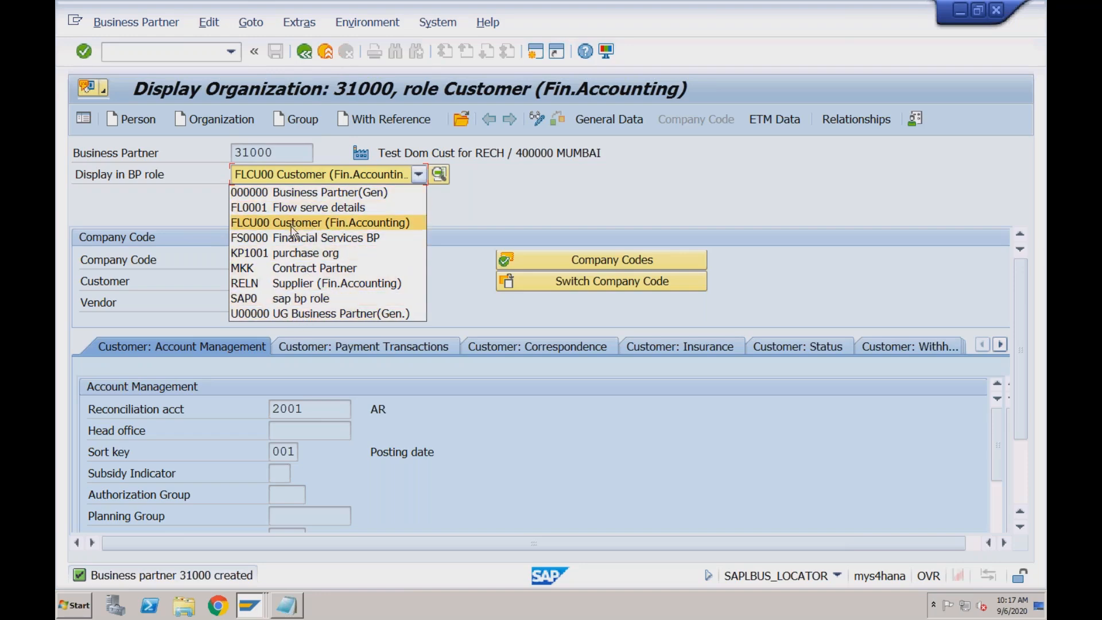
{"action": "left_click", "coordinate": [203, 216]}
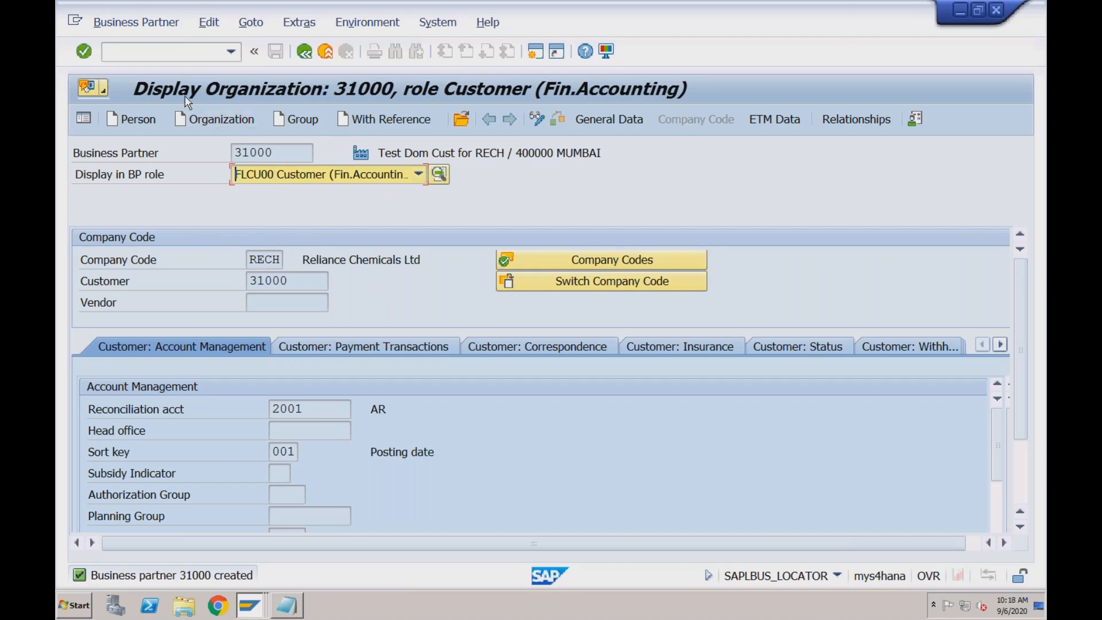
Switch the business partner to change mode and open the sales and distribution data for new role FLCU01 Customer
{"action": "left_click", "coordinate": [538, 119]}
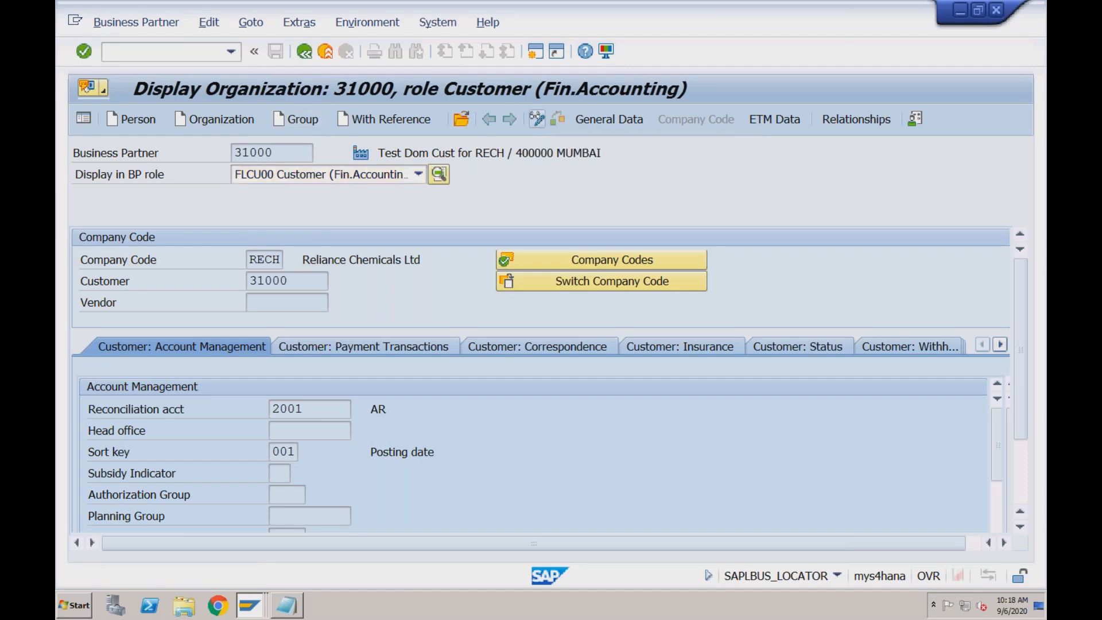
{"action": "left_click", "coordinate": [419, 175]}
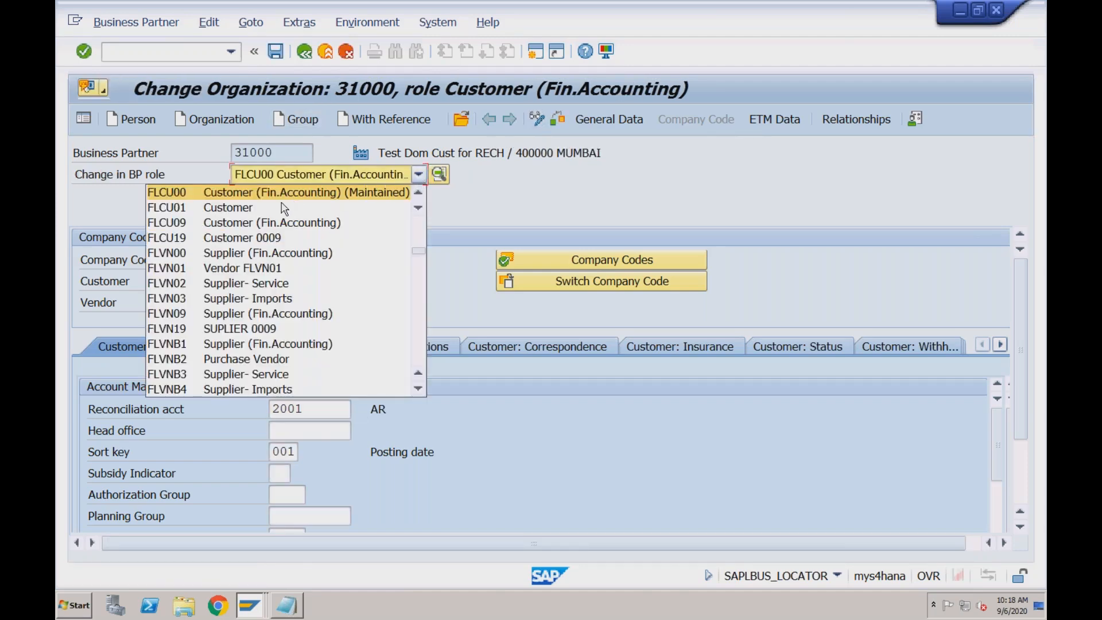
{"action": "left_click", "coordinate": [238, 208]}
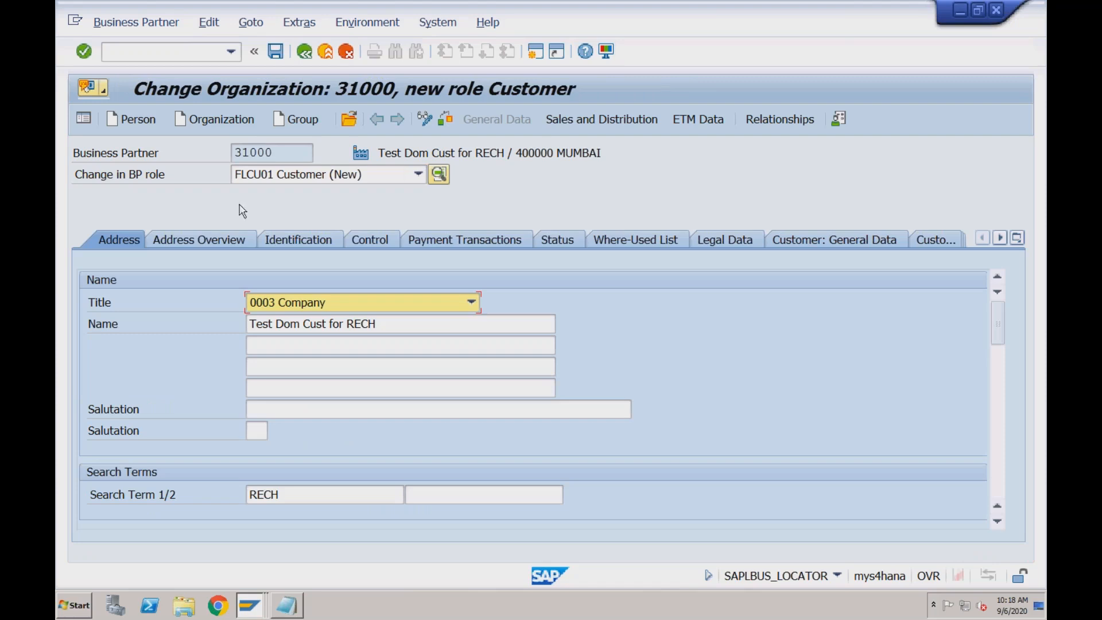
{"action": "left_click", "coordinate": [613, 128]}
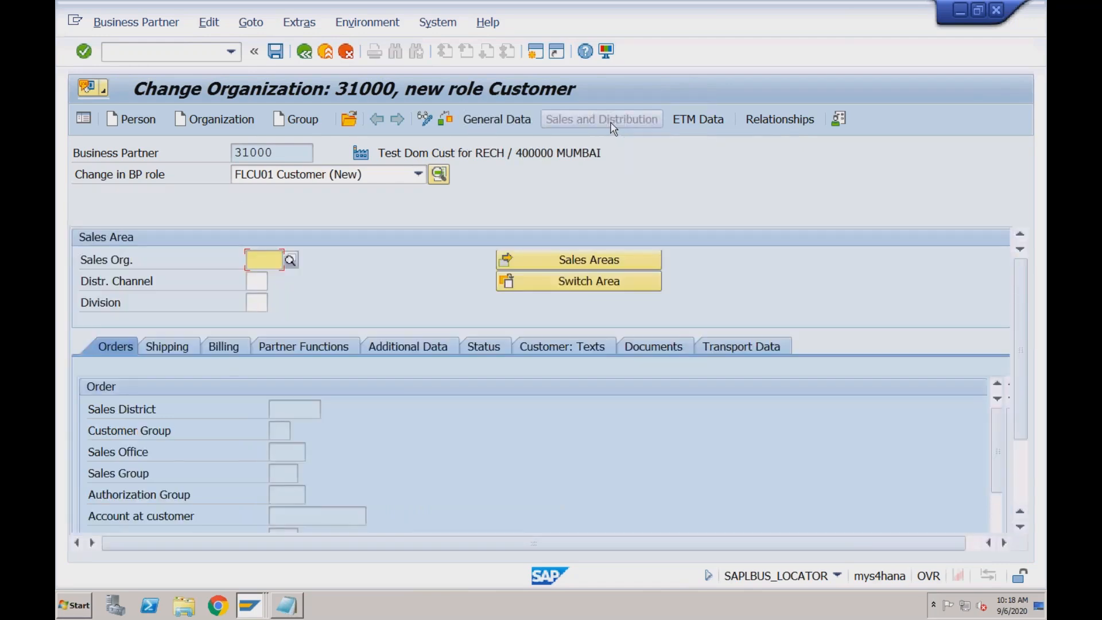
Set the sales organization of the customer's sales area to RECH
{"action": "left_click", "coordinate": [258, 282]}
{"action": "left_click", "coordinate": [258, 303]}
{"action": "left_click", "coordinate": [257, 261]}
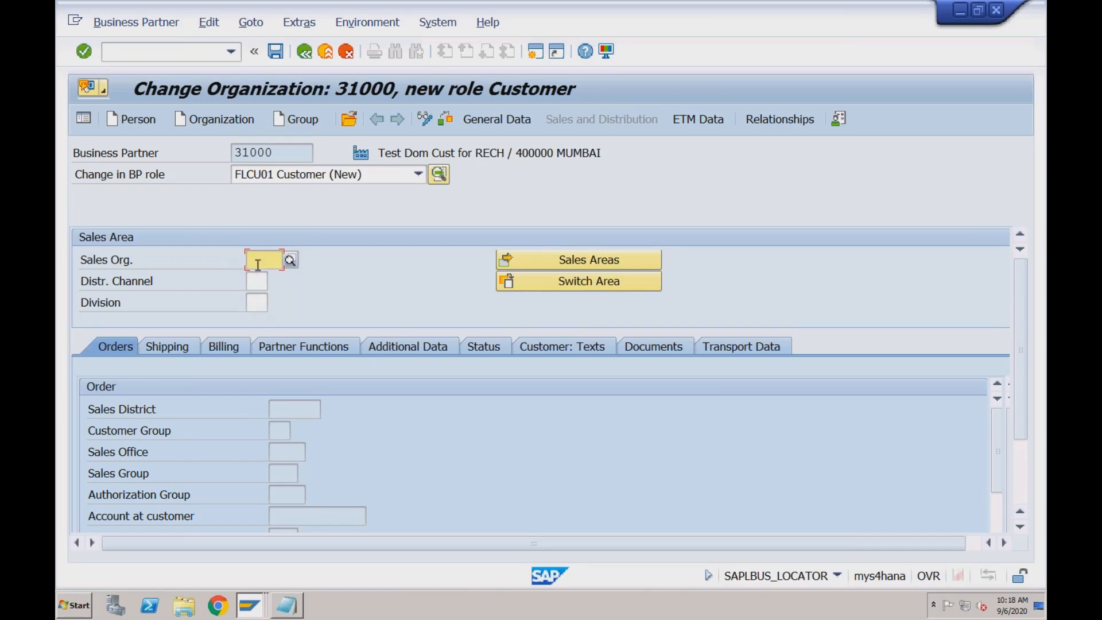
{"action": "type", "text": "re"}
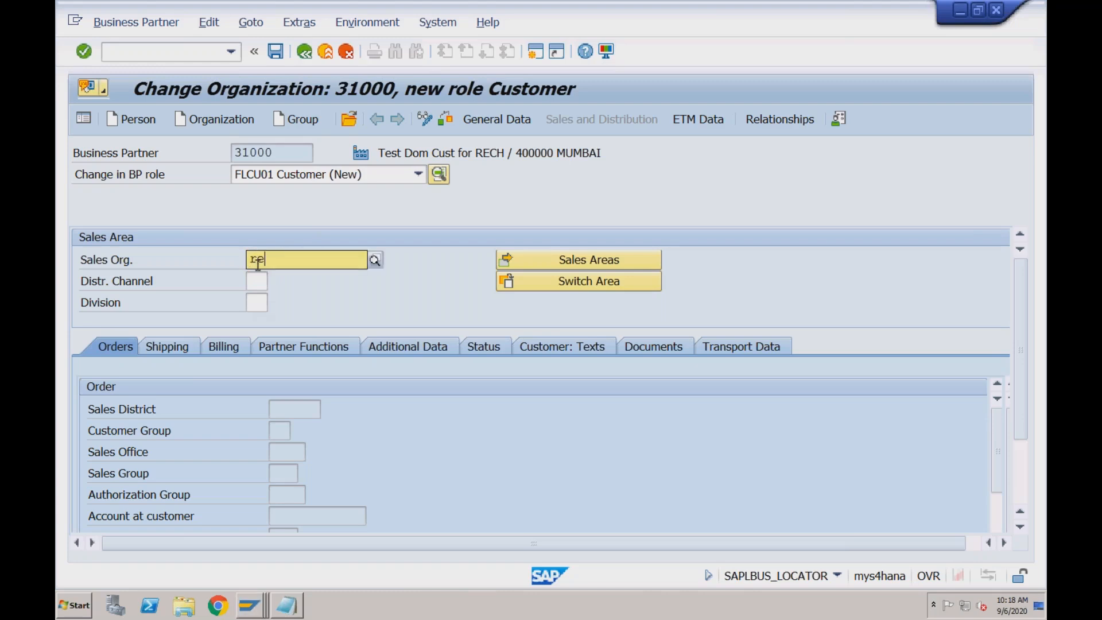
{"action": "left_click", "coordinate": [268, 312]}
Search for the customer's distribution channel, restricting the value list to sales organization RECH
{"action": "left_click", "coordinate": [258, 281]}
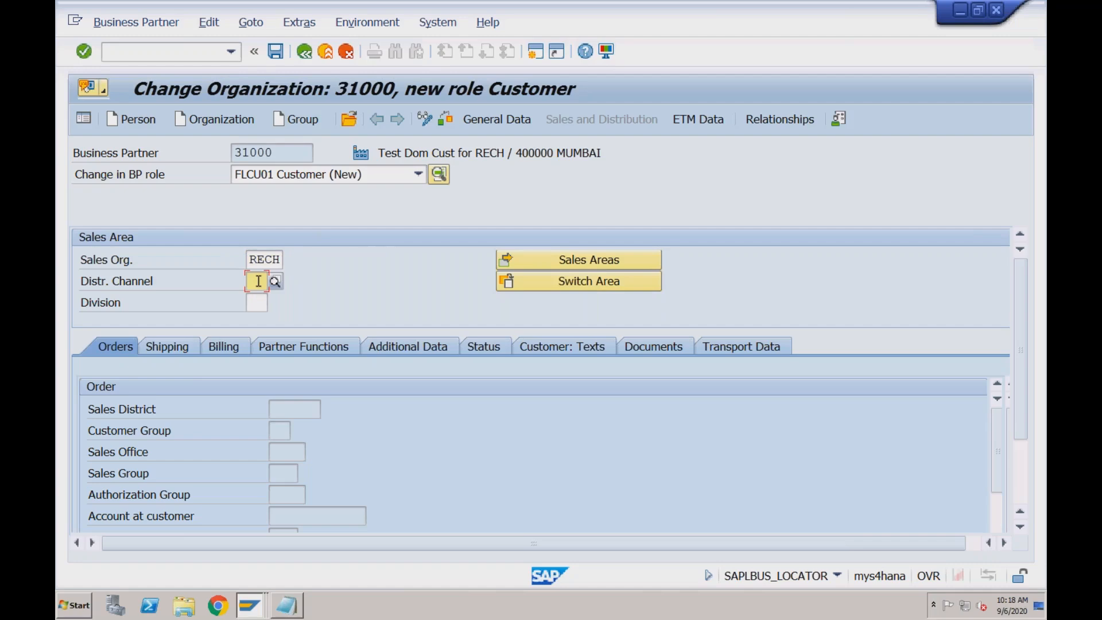
{"action": "type", "text": "r"}
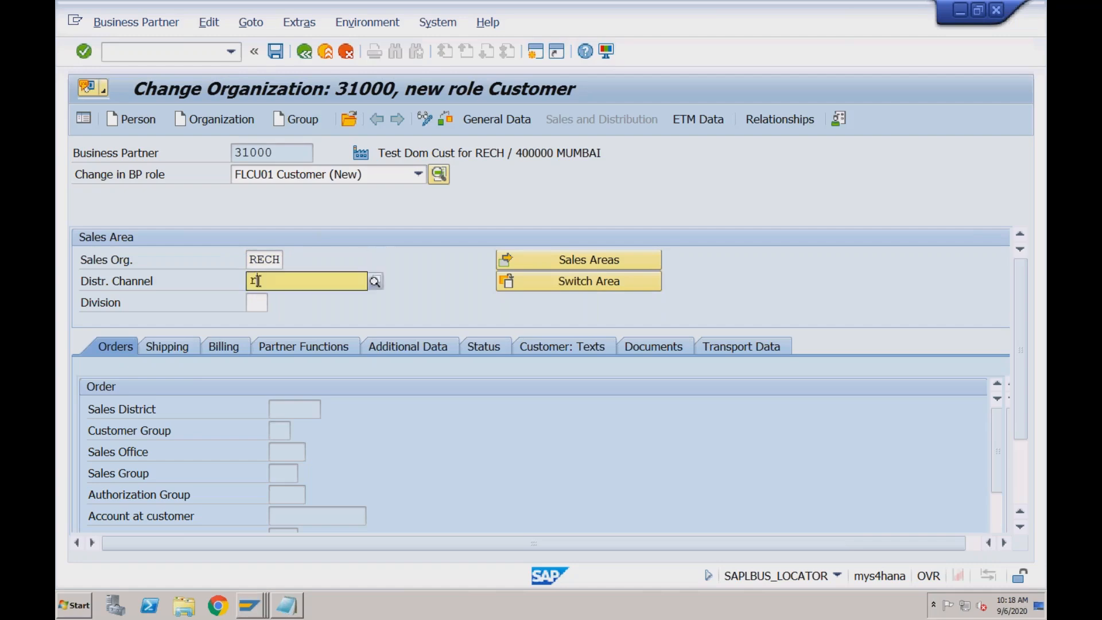
{"action": "type", "text": "c"}
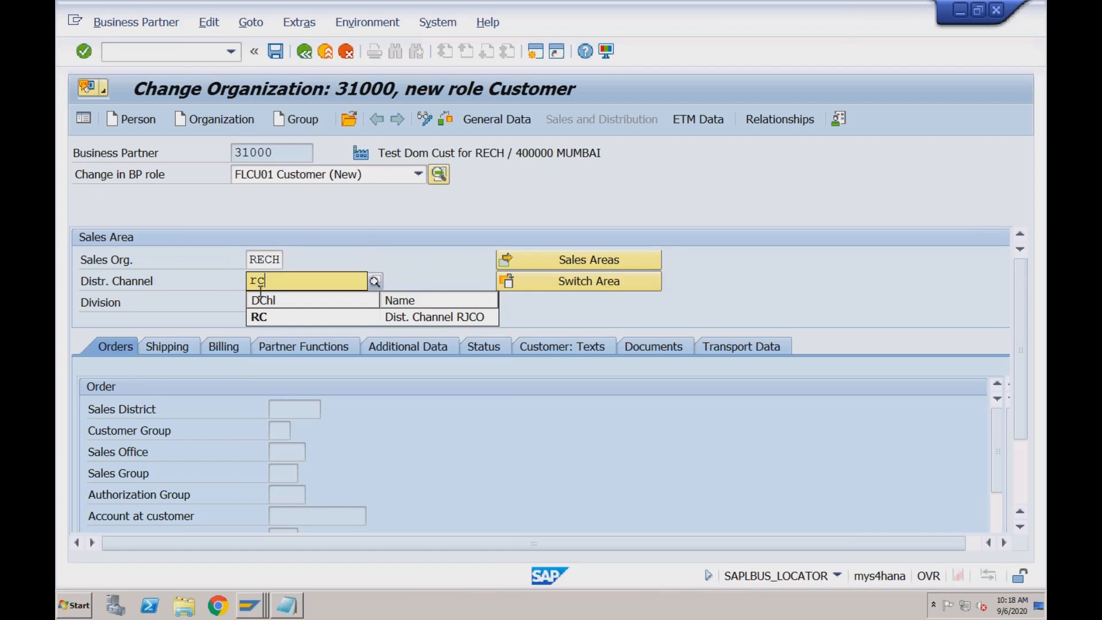
{"action": "key", "text": "BackSpace"}
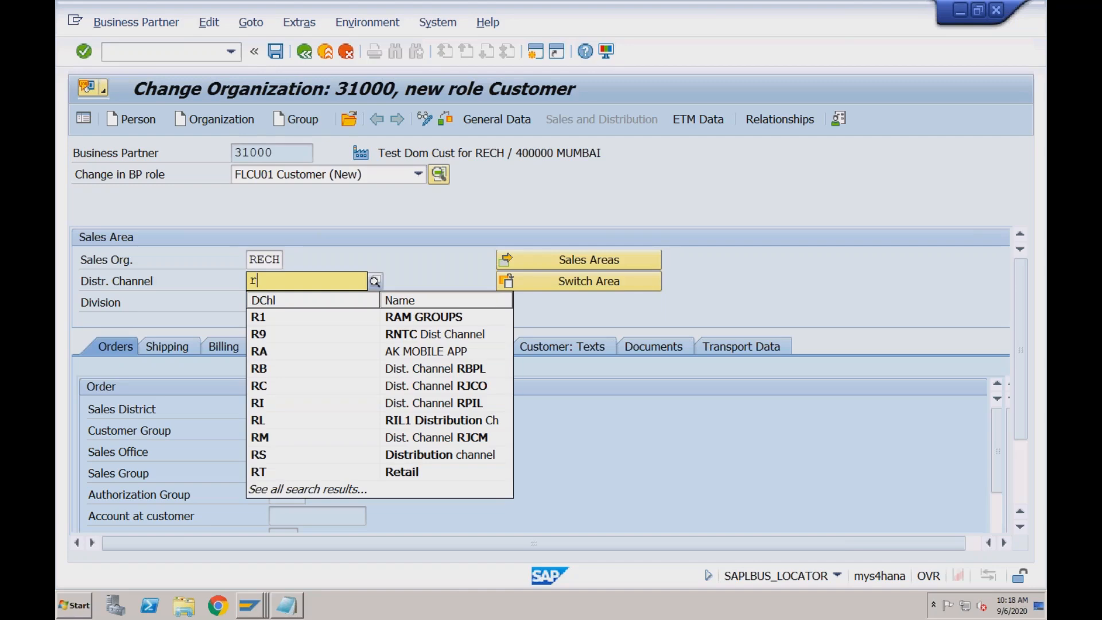
{"action": "left_click", "coordinate": [376, 282]}
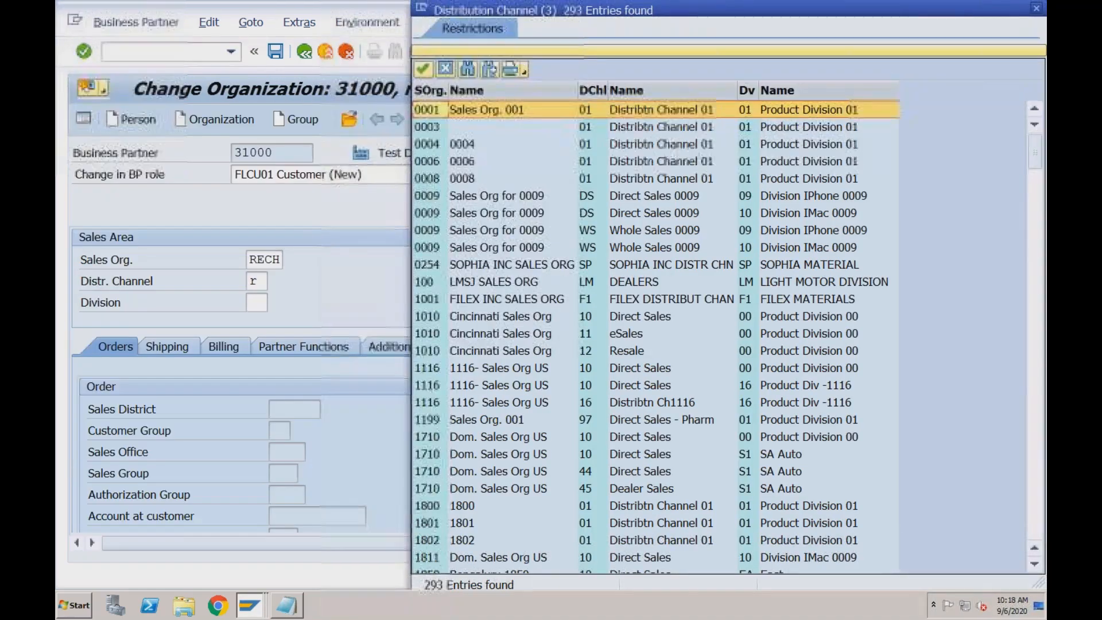
{"action": "left_click", "coordinate": [712, 47]}
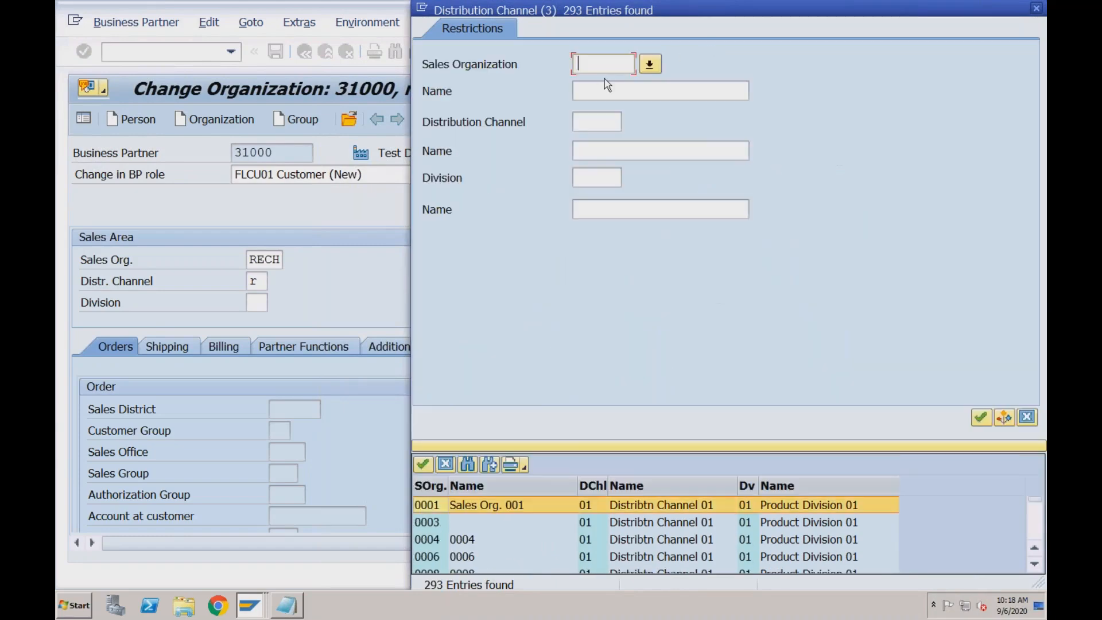
{"action": "type", "text": "rech"}
{"action": "key", "text": "Return"}
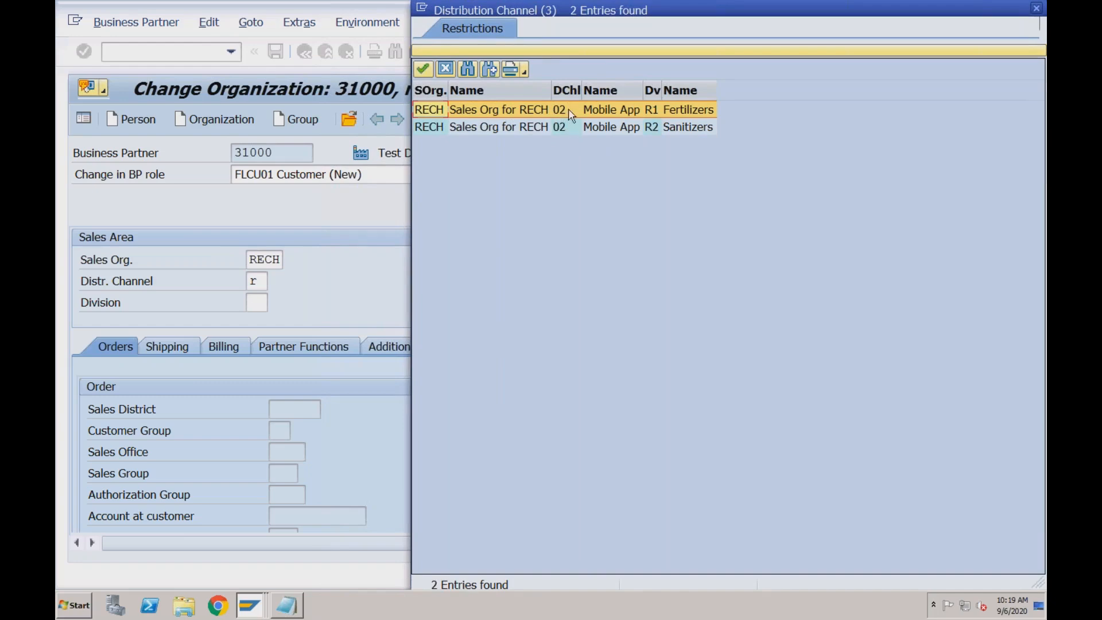
Choose distribution channel 02 Mobile App with division R2 Sanitizers and confirm the RECH sales area
{"action": "left_click", "coordinate": [674, 131]}
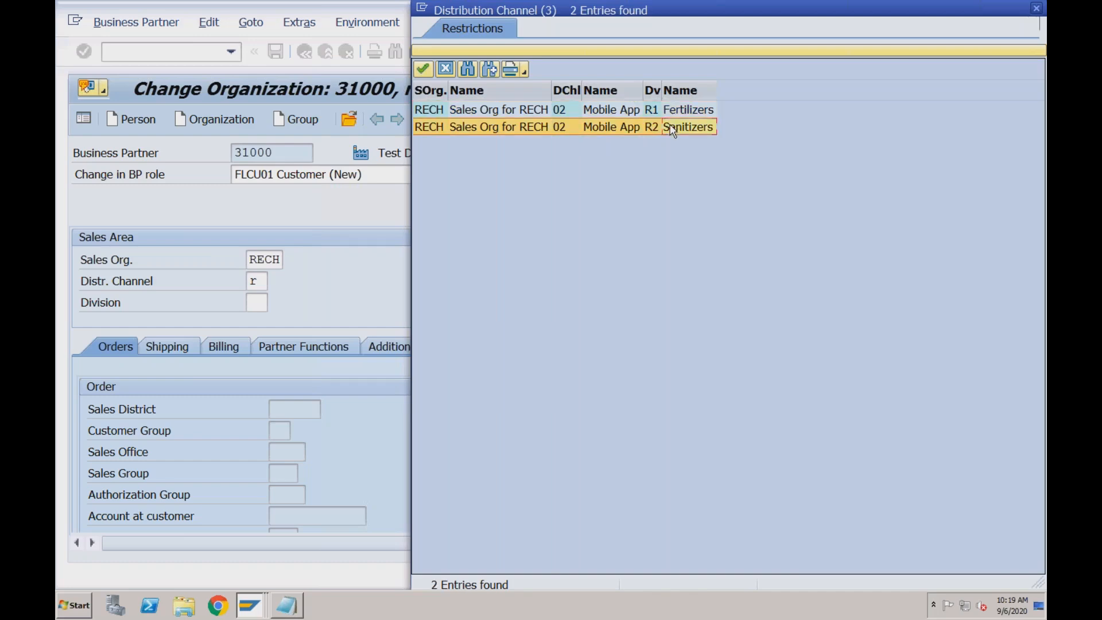
{"action": "double_click", "coordinate": [651, 129]}
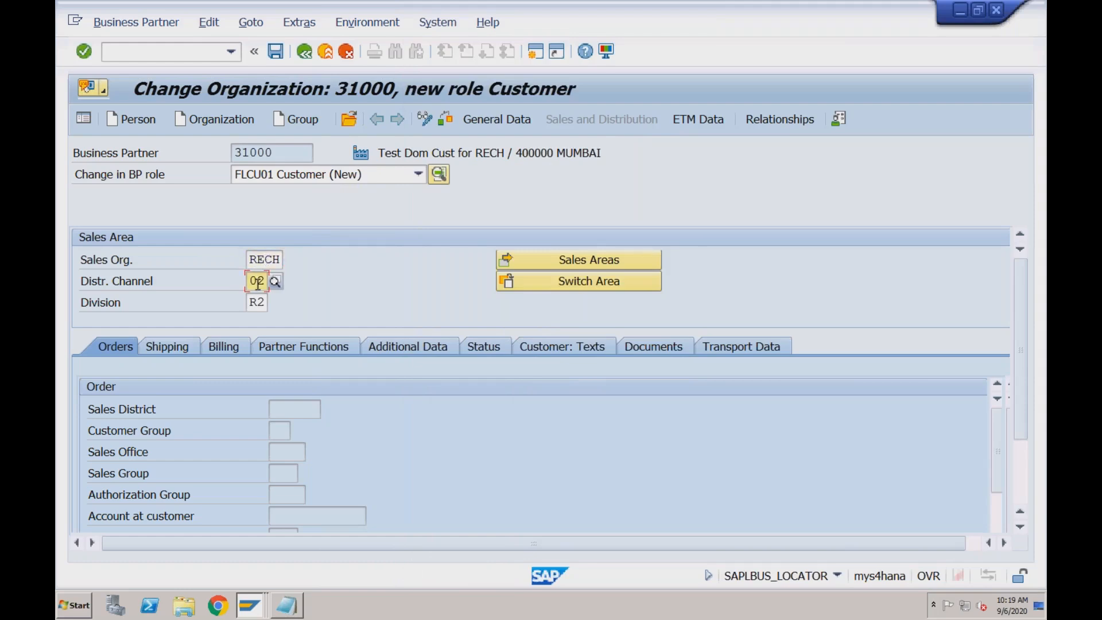
{"action": "left_click", "coordinate": [256, 303]}
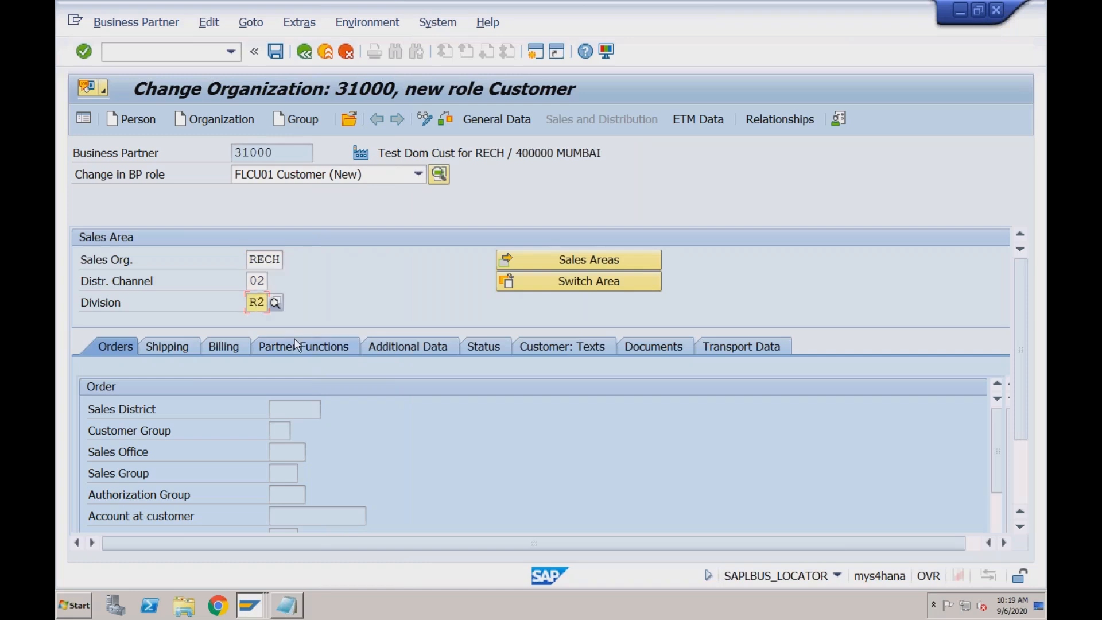
{"action": "key", "text": "Return"}
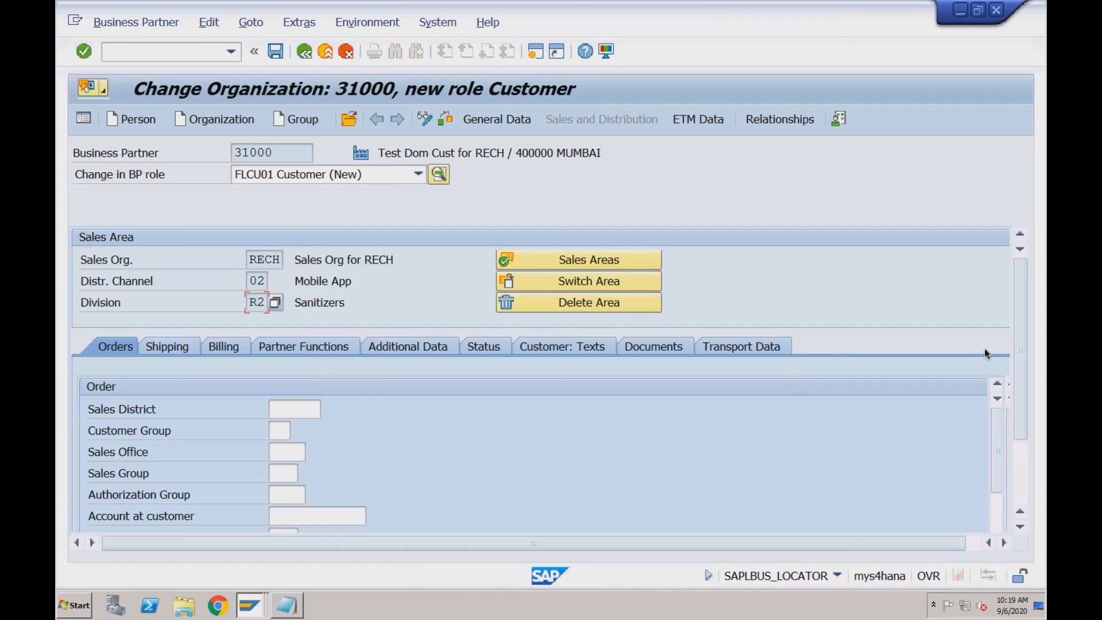
Examine the sales area's order fields, including sales district, customer group, sales office, sales group and authorization group
{"action": "left_click", "coordinate": [1021, 452]}
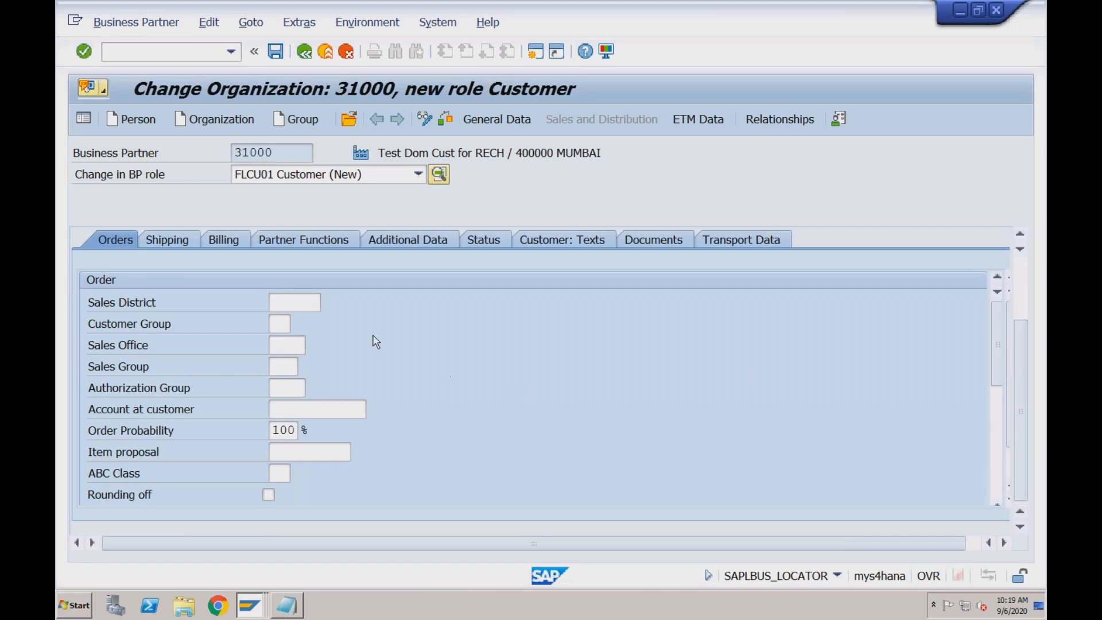
{"action": "left_click", "coordinate": [292, 302]}
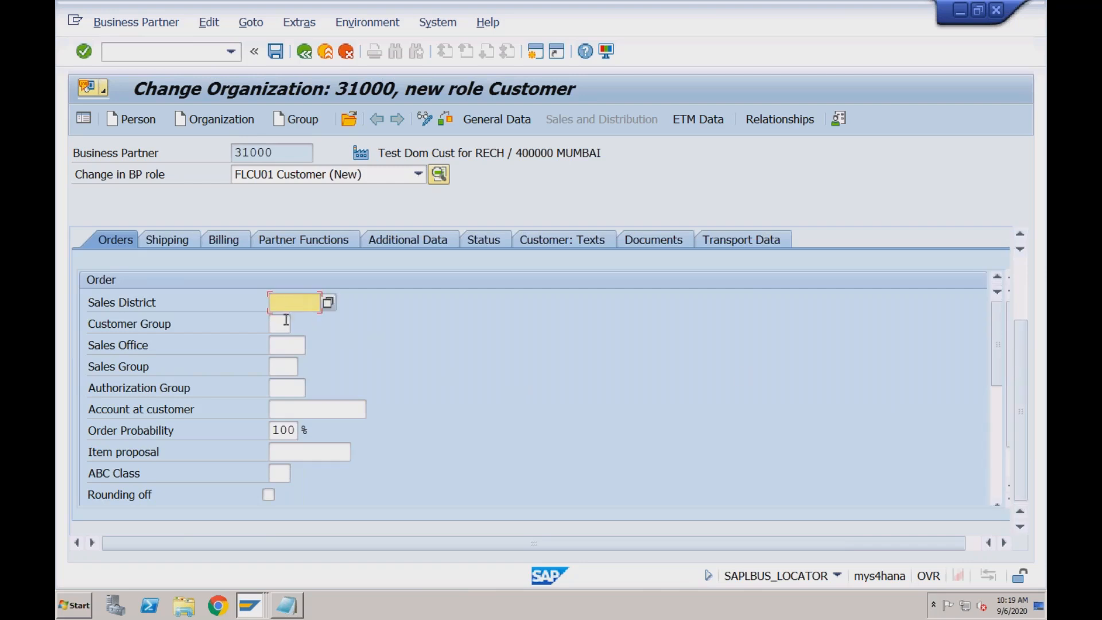
{"action": "left_click", "coordinate": [282, 323]}
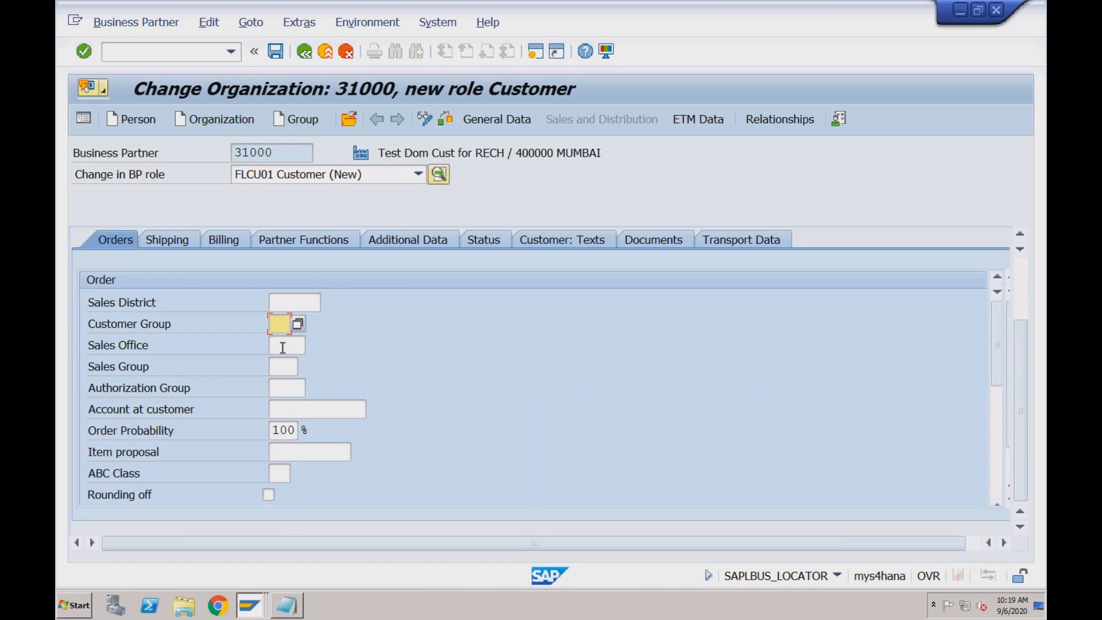
{"action": "left_click", "coordinate": [283, 347]}
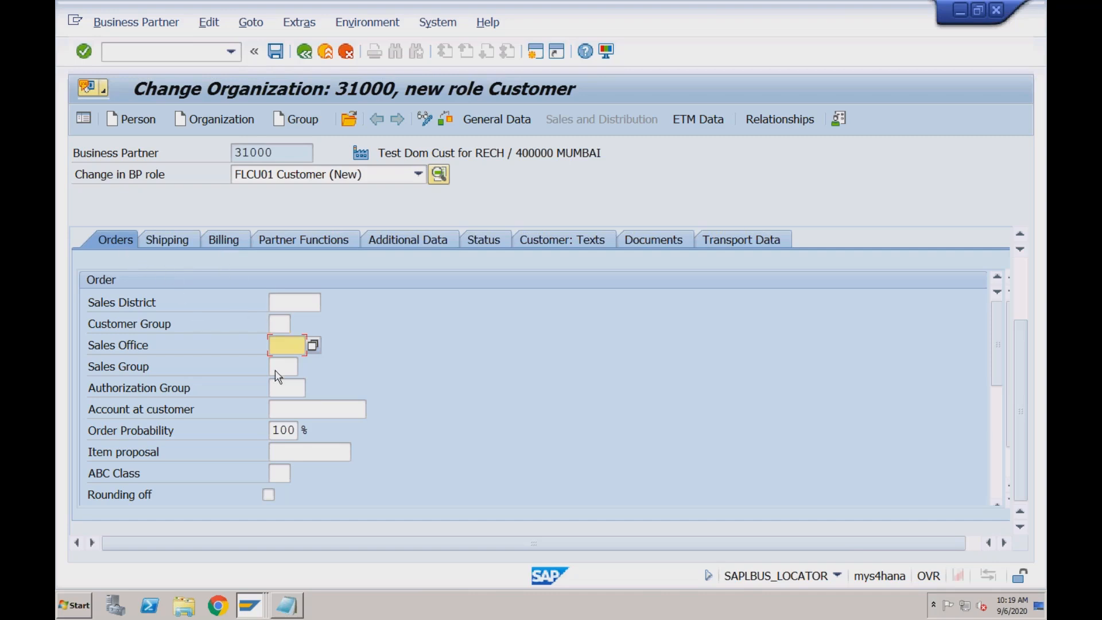
{"action": "left_click", "coordinate": [282, 391]}
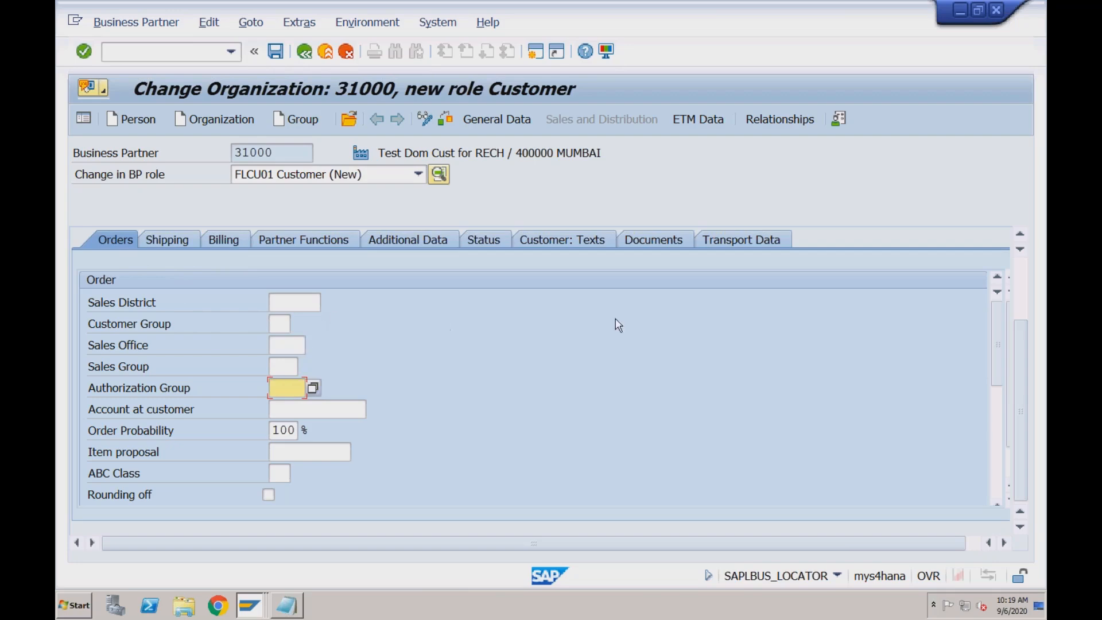
{"action": "left_click", "coordinate": [294, 302]}
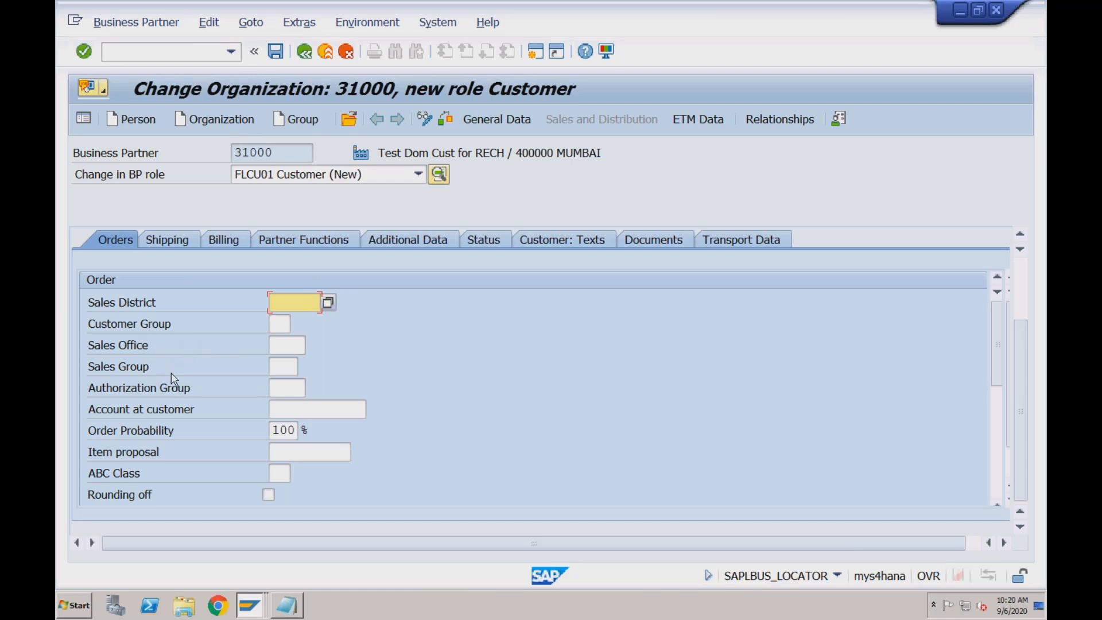
{"action": "left_click", "coordinate": [287, 345]}
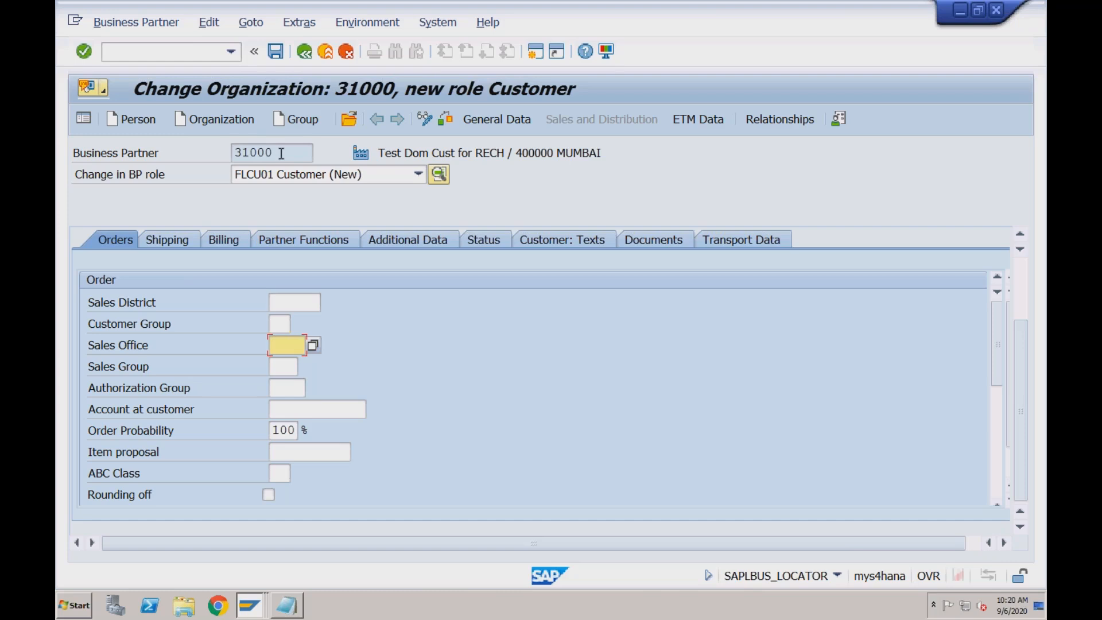
{"action": "left_click", "coordinate": [283, 368]}
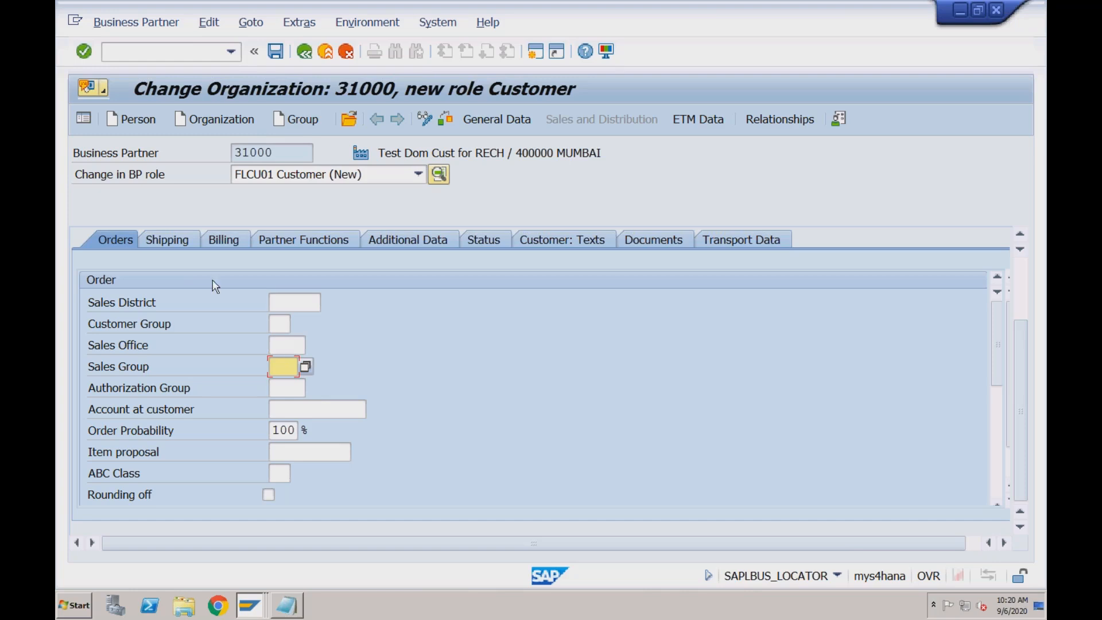
Review the shipping, billing and partner function data of the customer's sales area
{"action": "left_click", "coordinate": [179, 240]}
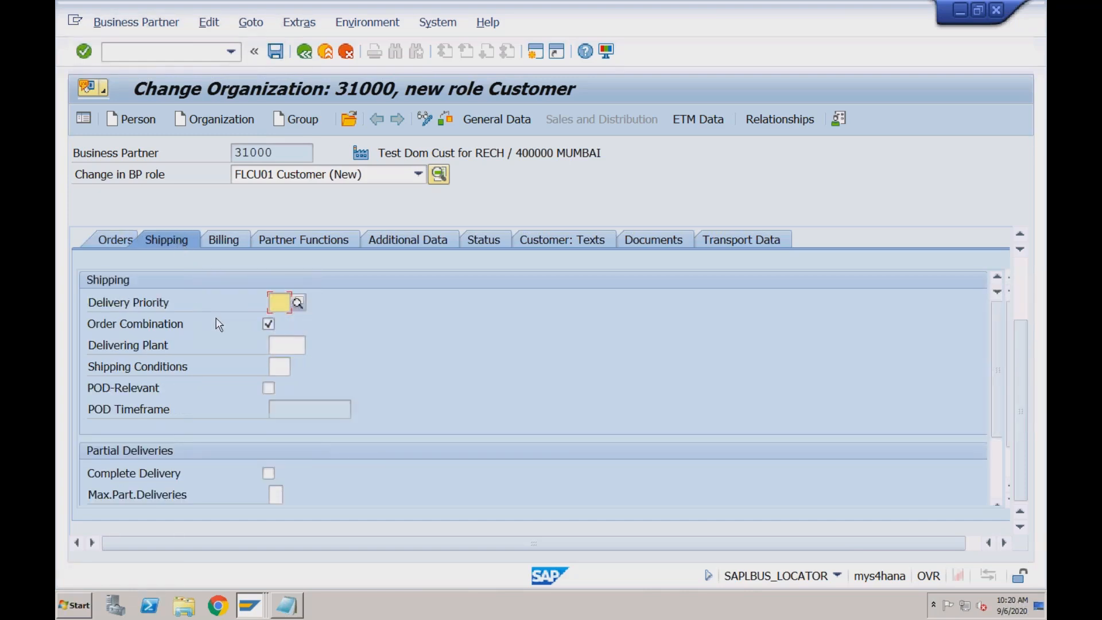
{"action": "left_click", "coordinate": [230, 243]}
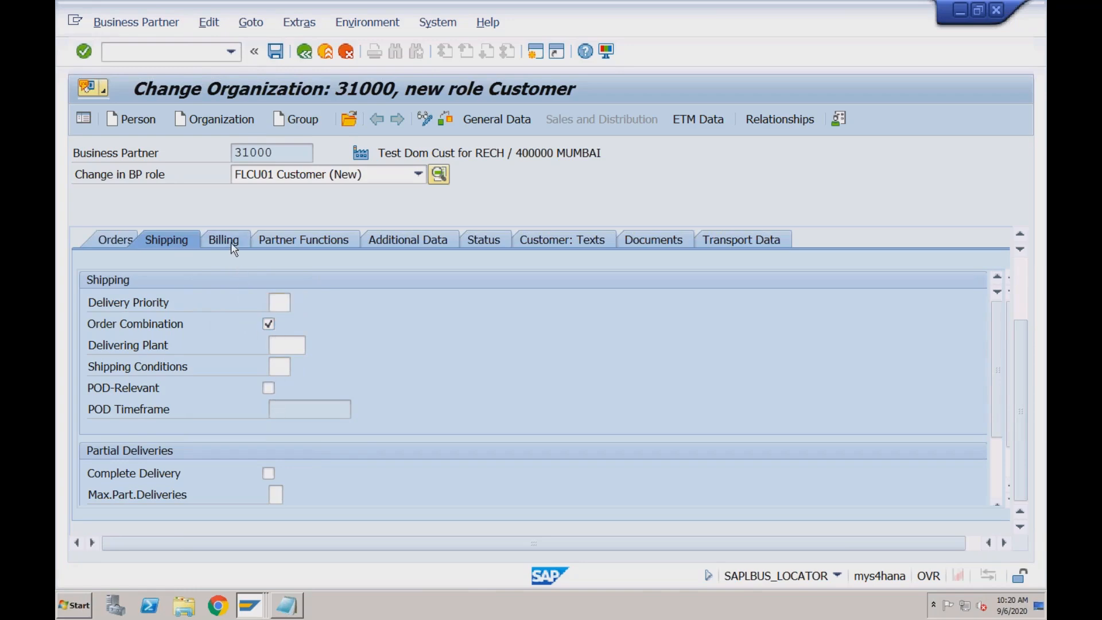
{"action": "left_click", "coordinate": [174, 243]}
{"action": "left_click", "coordinate": [224, 245]}
{"action": "left_click", "coordinate": [277, 245]}
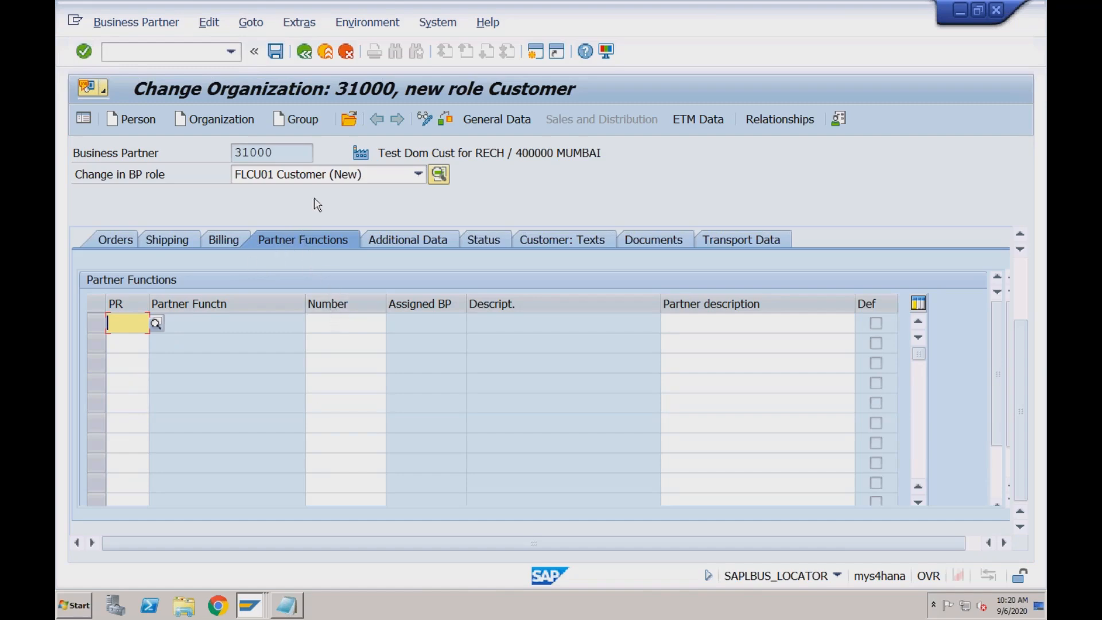
Save the customer's sales area data and return to the SAP Easy Access start screen
{"action": "left_click", "coordinate": [276, 56]}
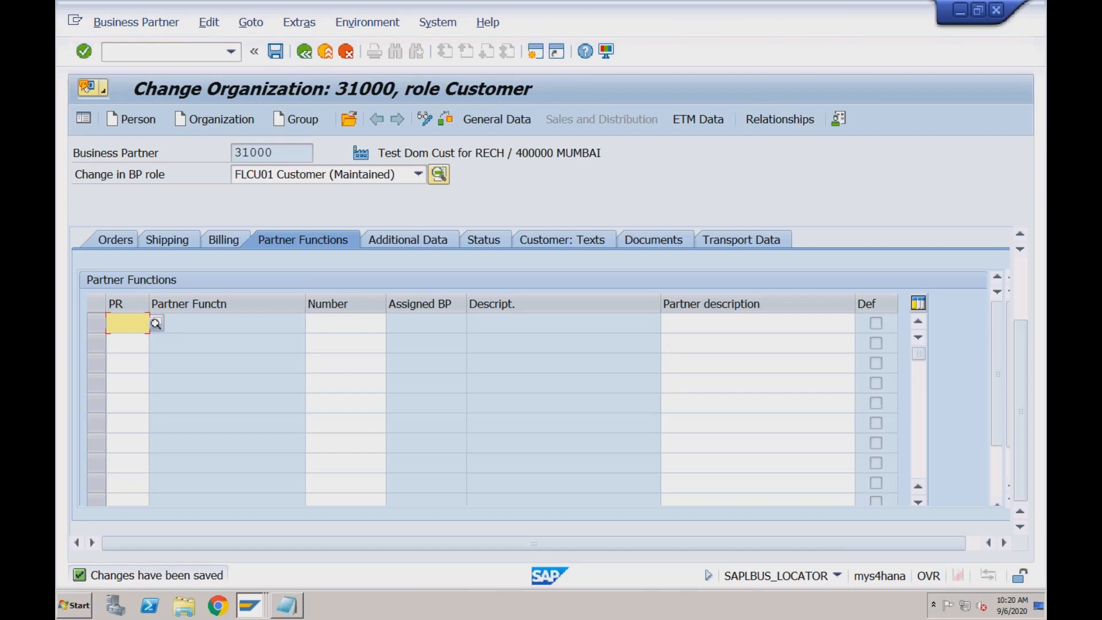
{"action": "left_click", "coordinate": [123, 240]}
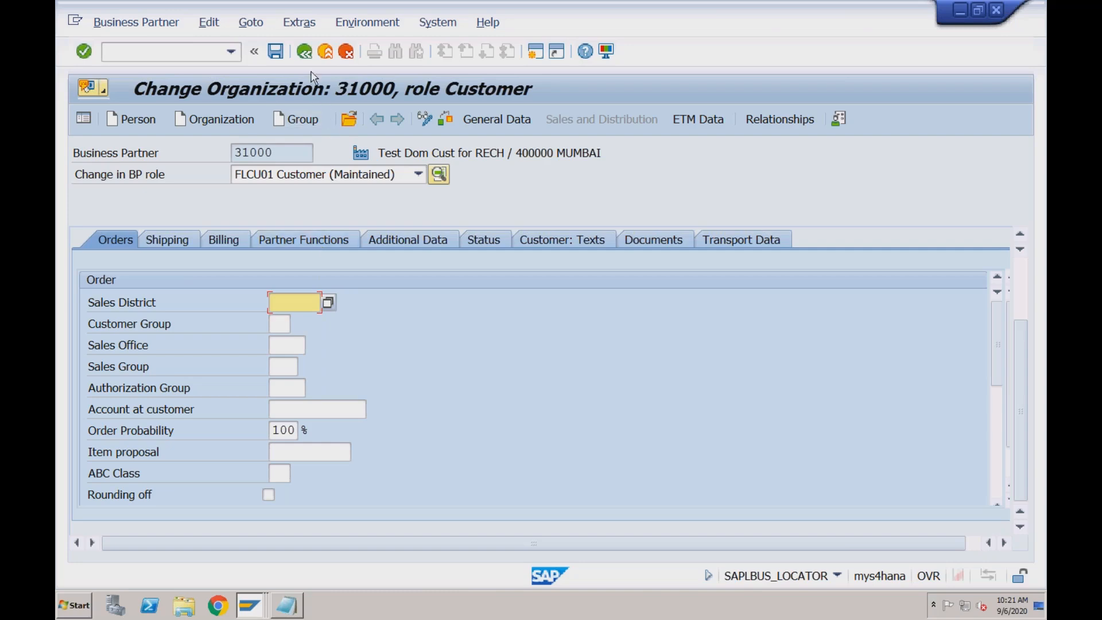
{"action": "left_click", "coordinate": [306, 55]}
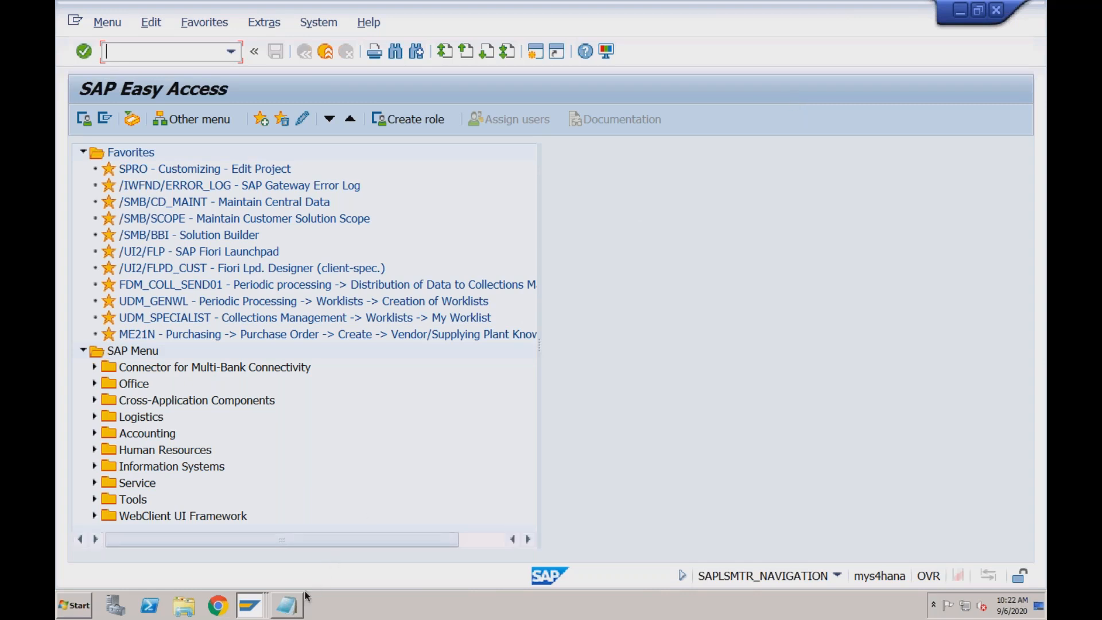
Switch to the Notepad notes, review the customer configuration steps, and add two line breaks after BP-Customer (CVI)
{"action": "mouse_move", "coordinate": [296, 602]}
{"action": "left_click", "coordinate": [289, 605]}
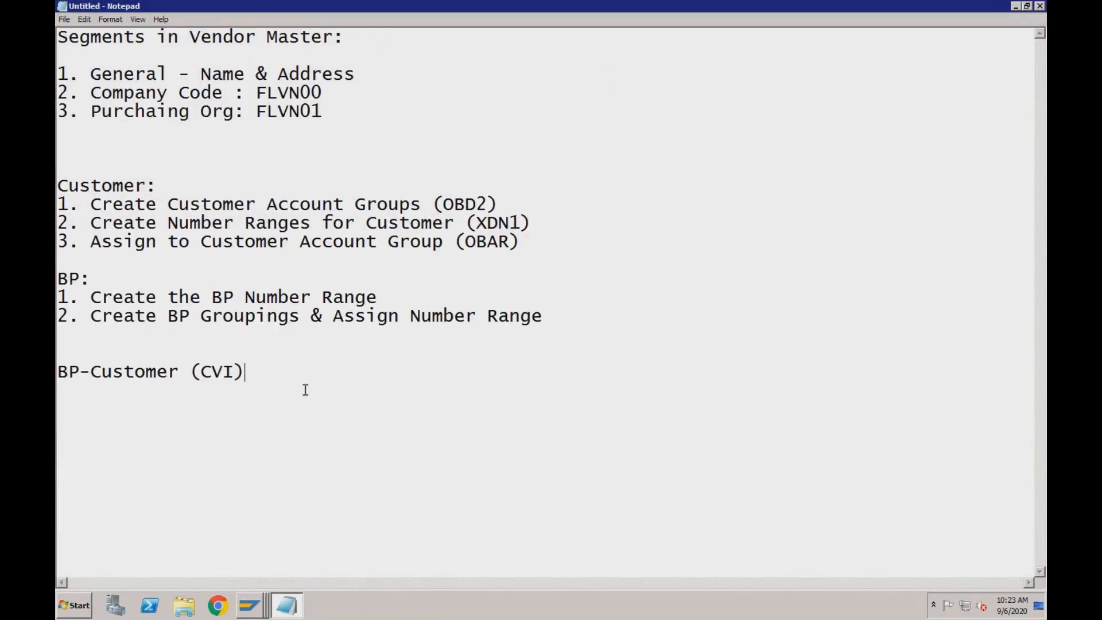
{"action": "left_click", "coordinate": [384, 299]}
{"action": "left_click_drag", "start_coordinate": [533, 242], "coordinate": [58, 204]}
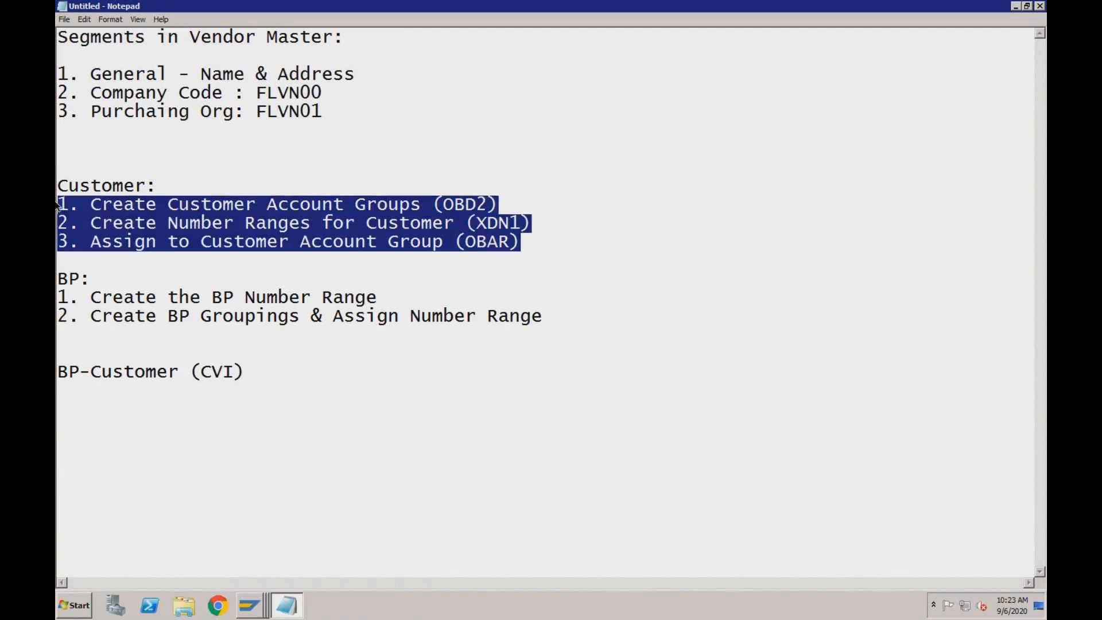
{"action": "left_click", "coordinate": [324, 205]}
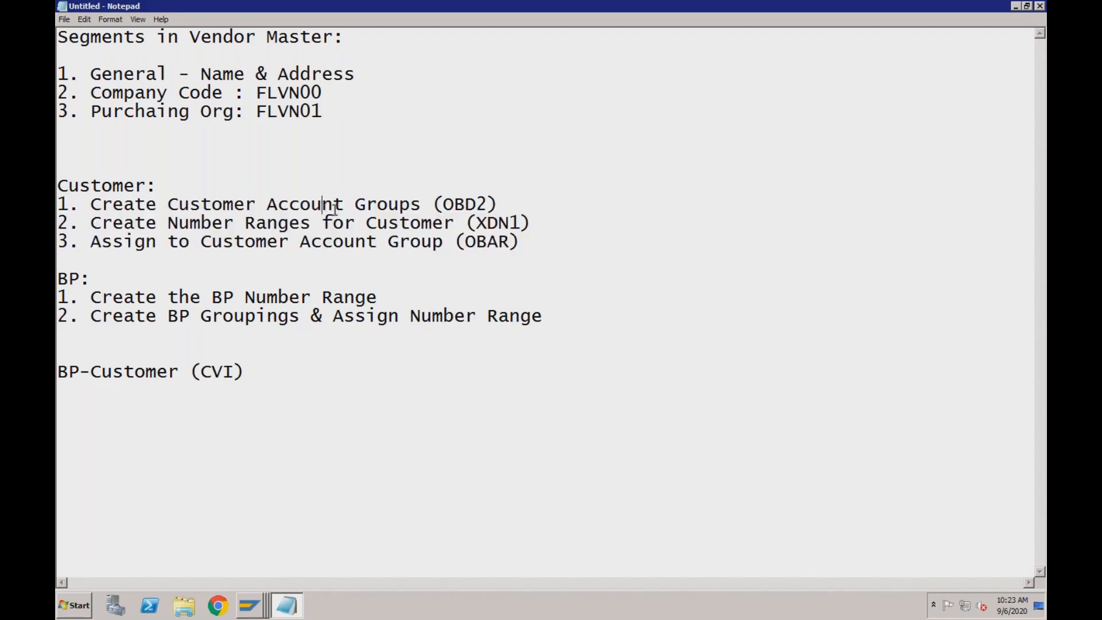
{"action": "left_click", "coordinate": [300, 242]}
{"action": "left_click", "coordinate": [254, 370]}
{"action": "key", "text": "Return"}
{"action": "key", "text": "Return"}
Switch to SAP Logon, open the EHP7 system and try to log on with the stored user name and account password
{"action": "right_click", "coordinate": [259, 604]}
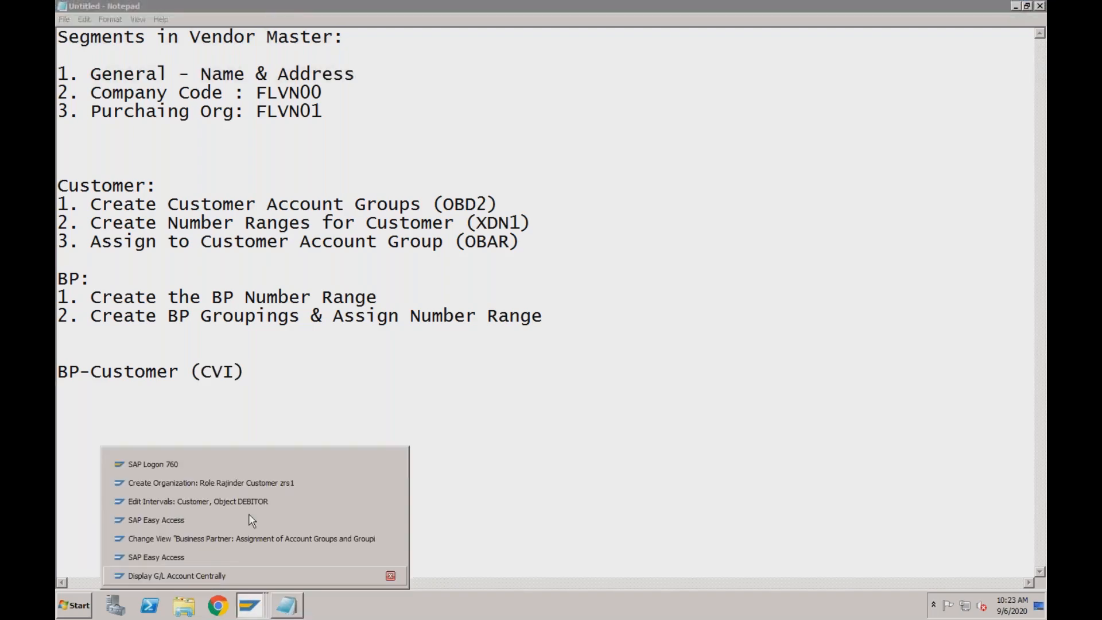
{"action": "left_click", "coordinate": [250, 466]}
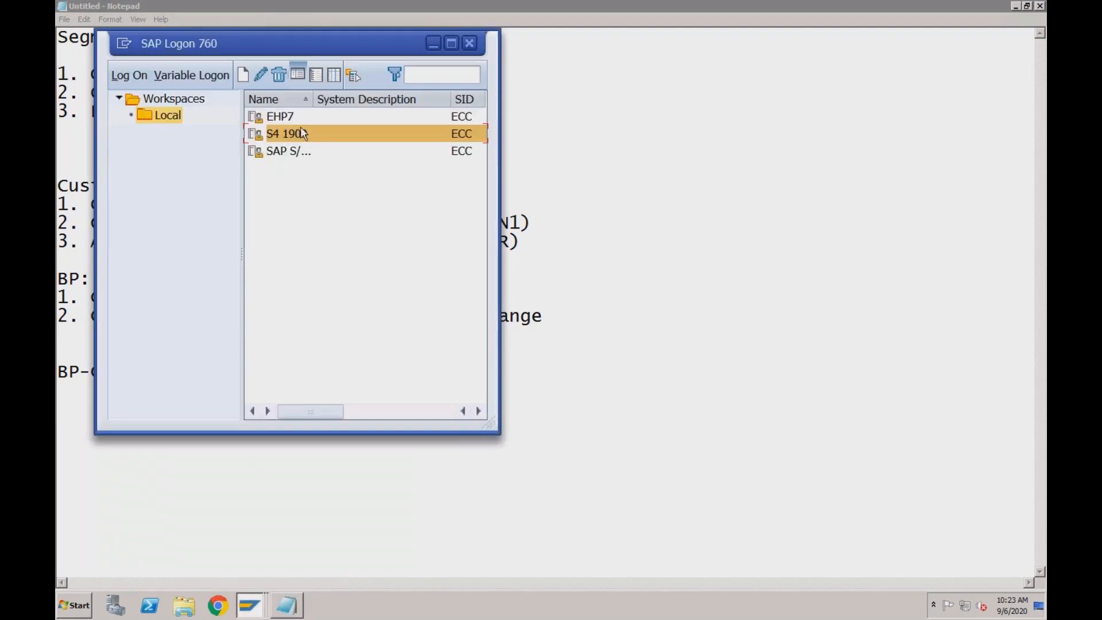
{"action": "double_click", "coordinate": [293, 117]}
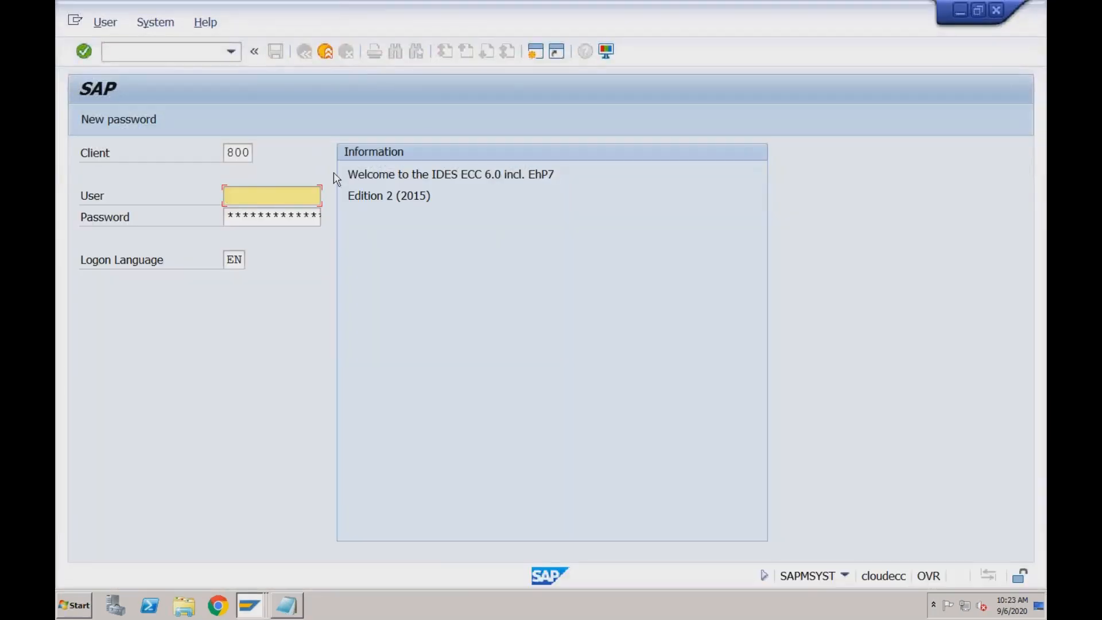
{"action": "left_click", "coordinate": [257, 196]}
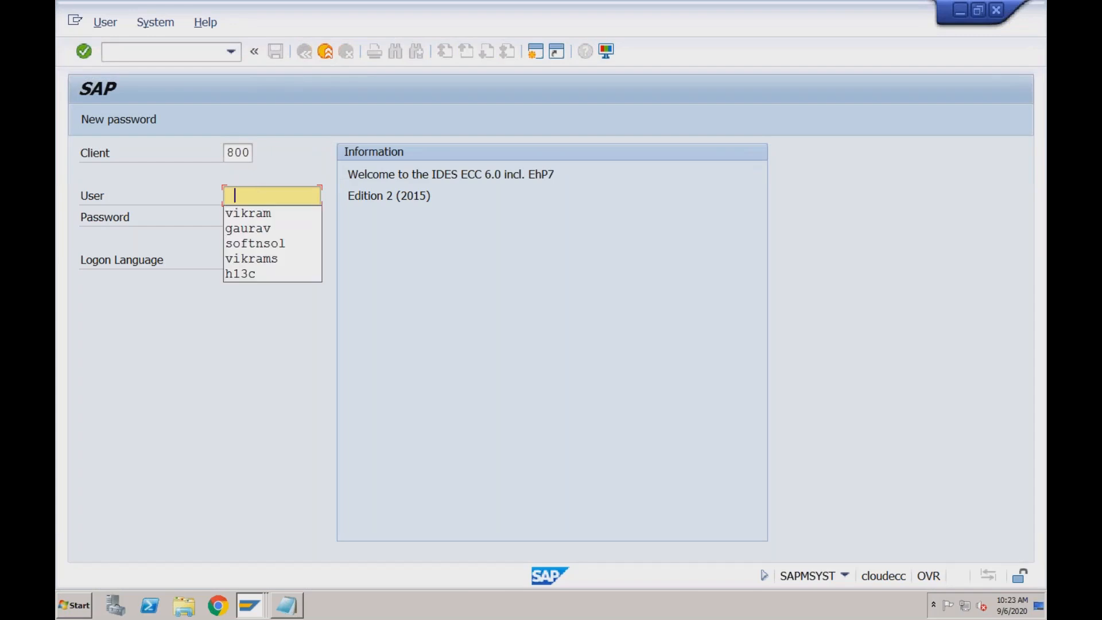
{"action": "key", "text": "Down"}
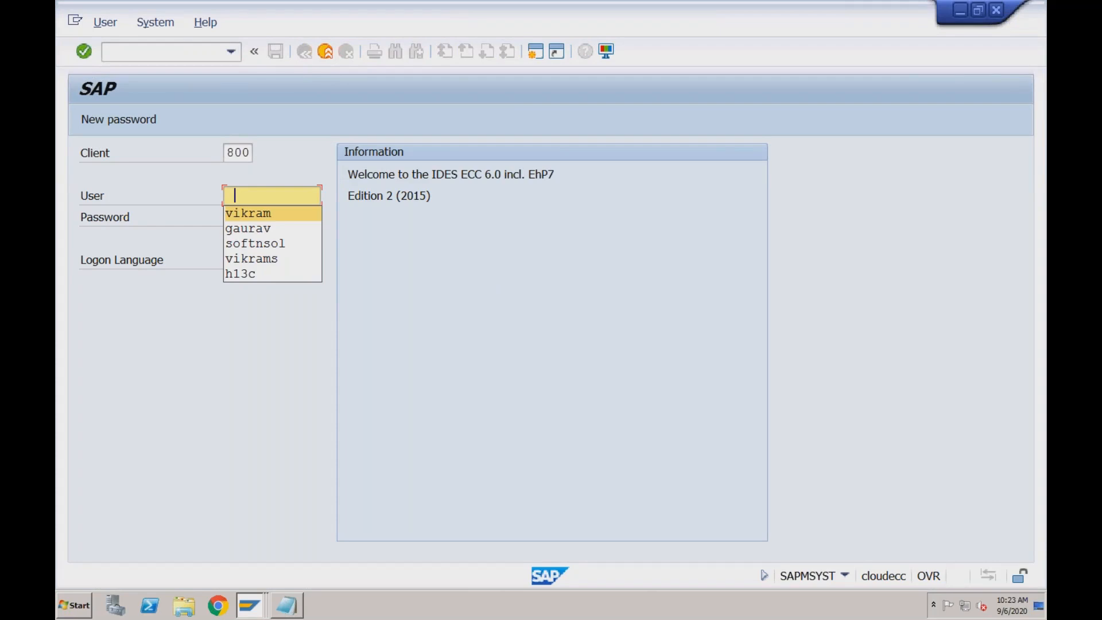
{"action": "key", "text": "Tab"}
{"action": "type", "text": "*********"}
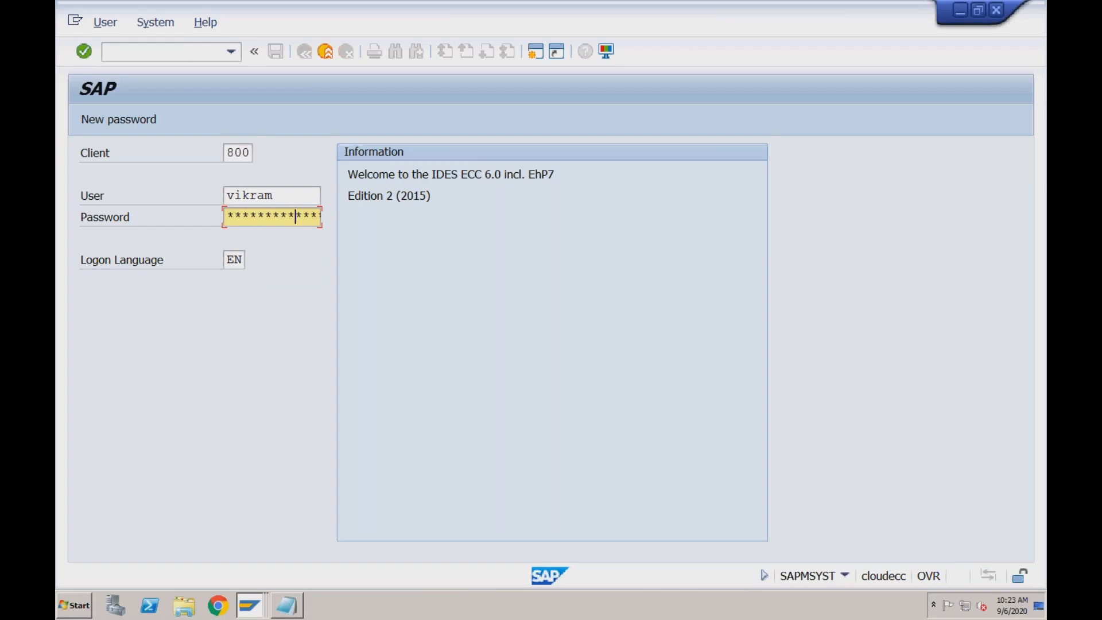
{"action": "key", "text": "Return"}
Try the EHP7 logon with a different user name and password, and leave the logon screen for the Notepad notes
{"action": "left_click_drag", "start_coordinate": [288, 196], "coordinate": [225, 190]}
{"action": "type", "text": "gaurav"}
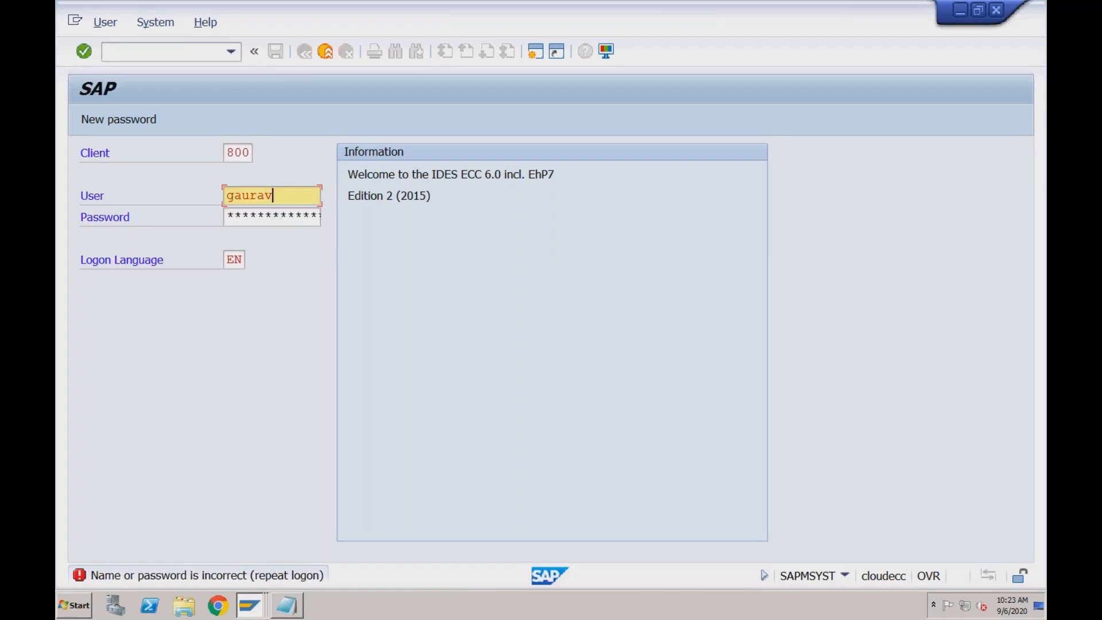
{"action": "key", "text": "Tab"}
{"action": "type", "text": "******"}
{"action": "key", "text": "Return"}
{"action": "left_click", "coordinate": [327, 53]}
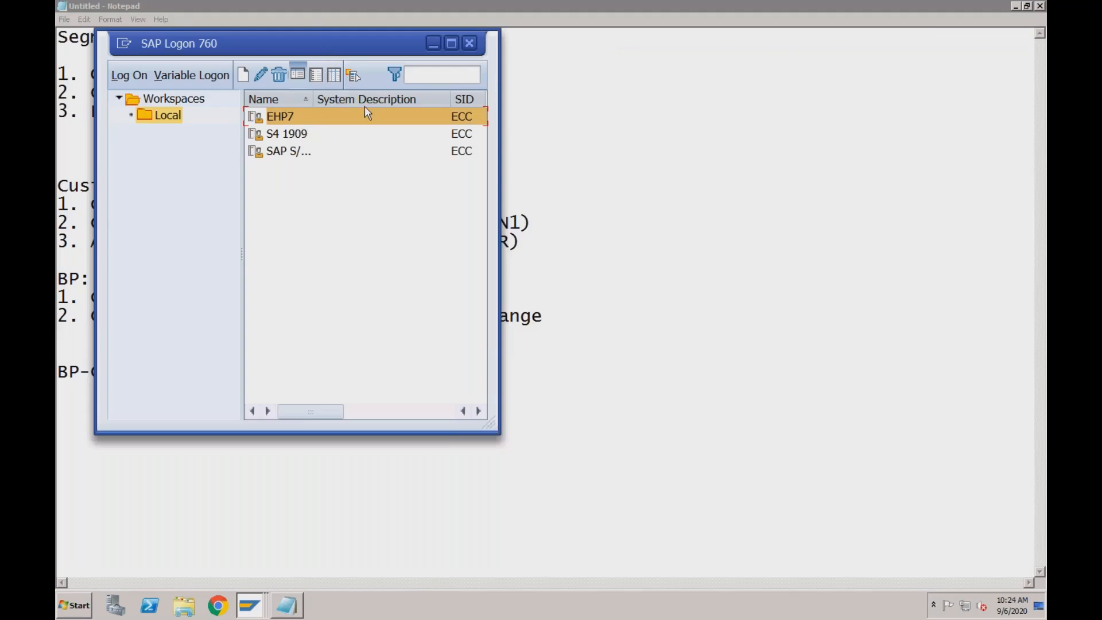
{"action": "left_click", "coordinate": [434, 43]}
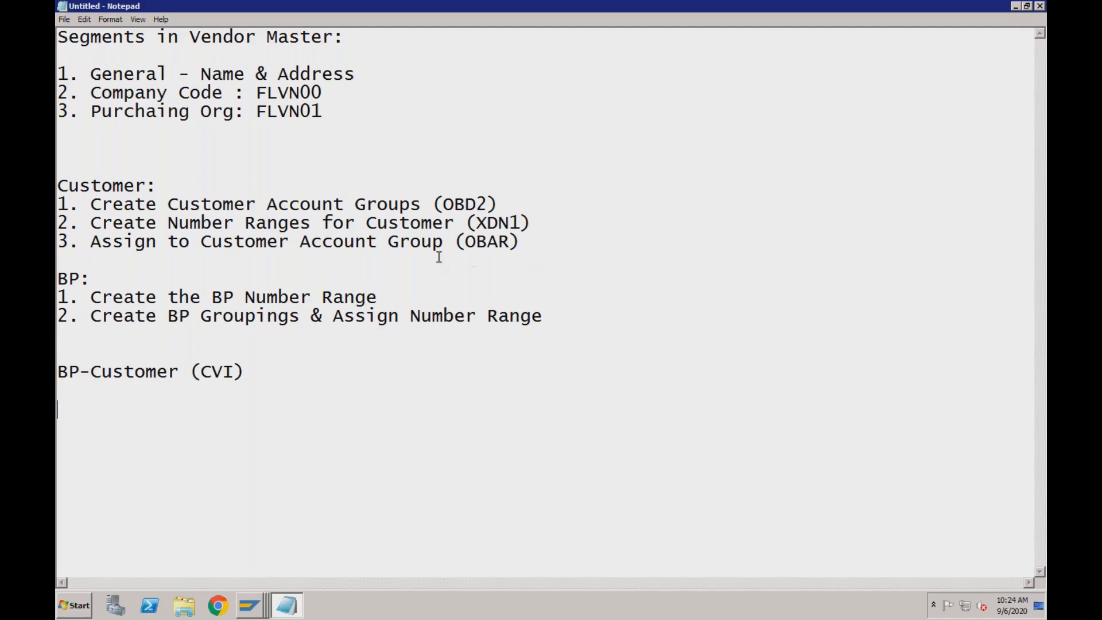
Review the Customer and BP steps in the notes and add a line reading "XD01 -->" below BP-Customer (CVI)
{"action": "left_click", "coordinate": [97, 283]}
{"action": "left_click", "coordinate": [344, 204]}
{"action": "left_click", "coordinate": [355, 298]}
{"action": "left_click_drag", "start_coordinate": [59, 185], "coordinate": [525, 241]}
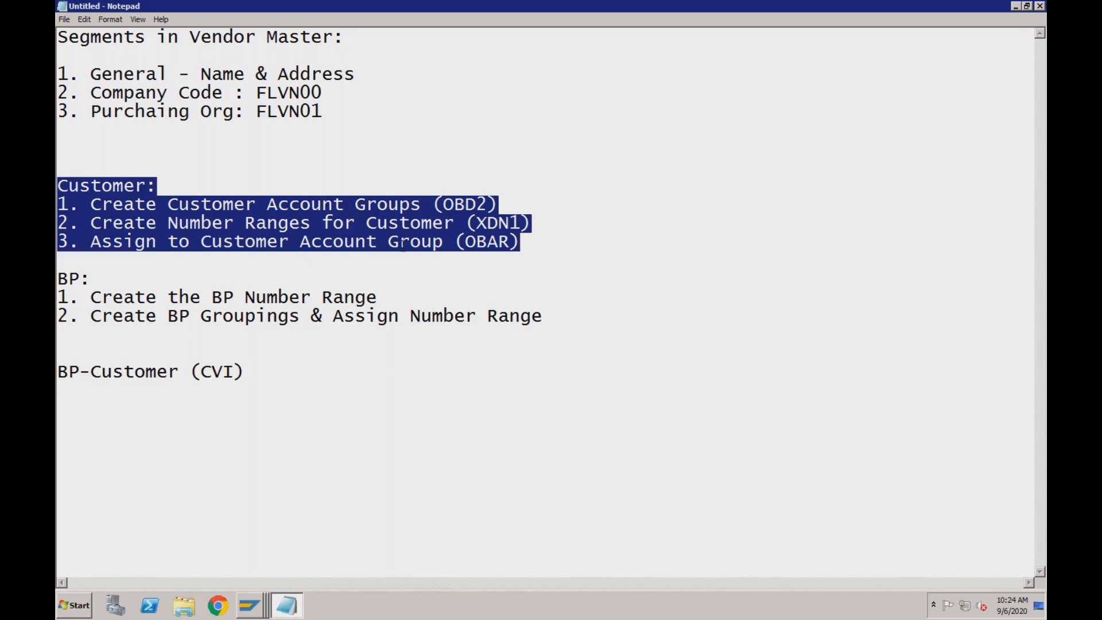
{"action": "left_click", "coordinate": [254, 373]}
{"action": "key", "text": "Return"}
{"action": "key", "text": "Return"}
{"action": "key", "text": "Return"}
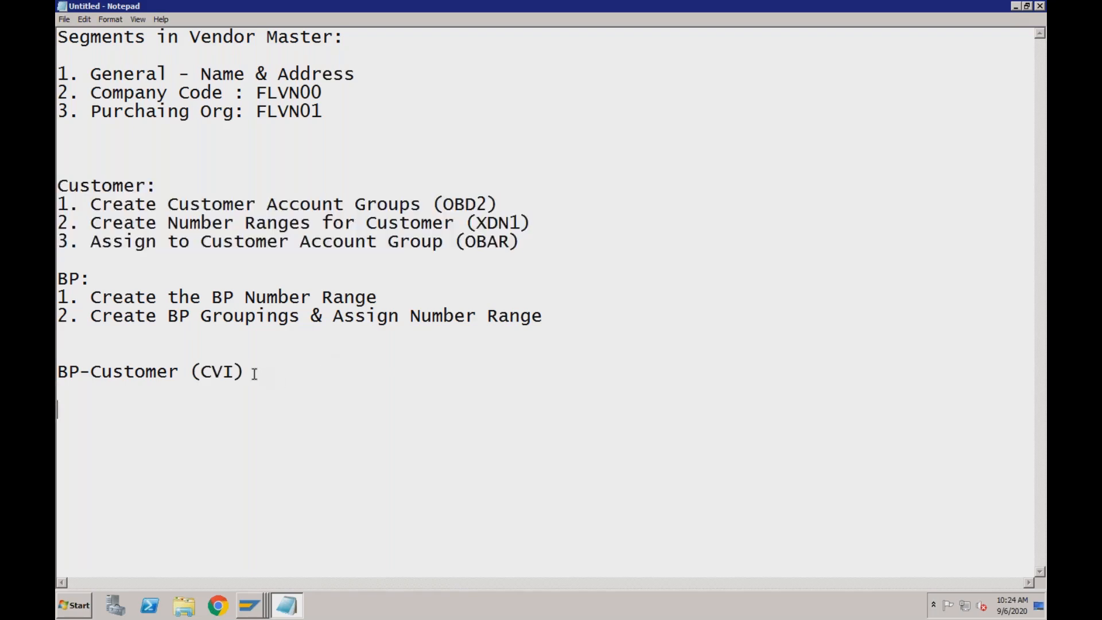
{"action": "type", "text": "XD01 -->"}
Check the open Create Organization session in SAP and complete the XD01 line in the notes with "Customer Account Group"
{"action": "left_click", "coordinate": [257, 608]}
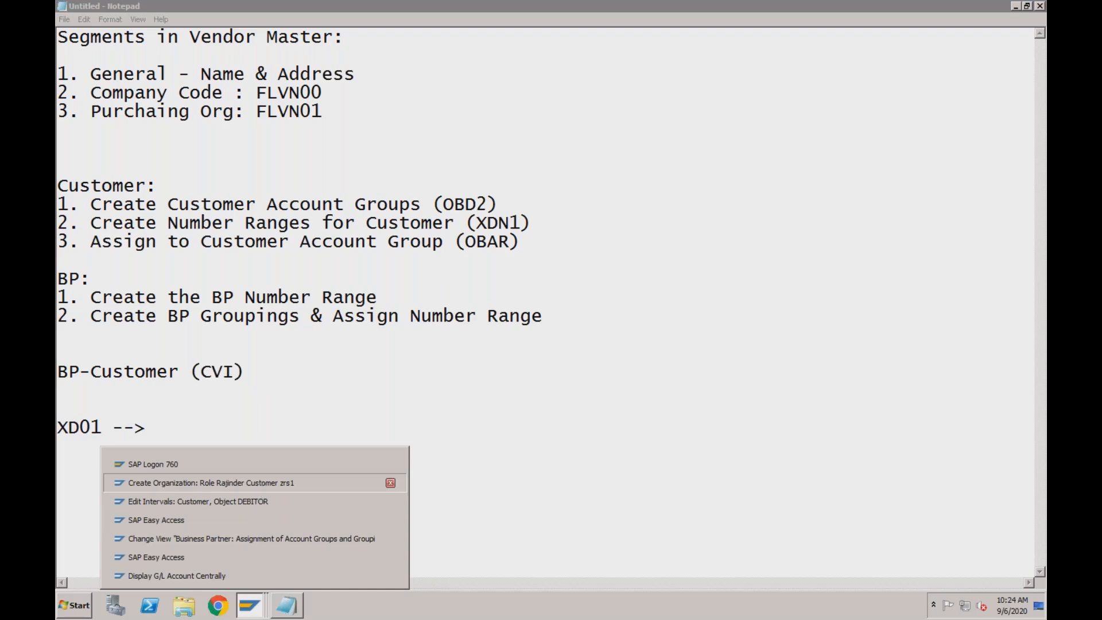
{"action": "left_click", "coordinate": [262, 485]}
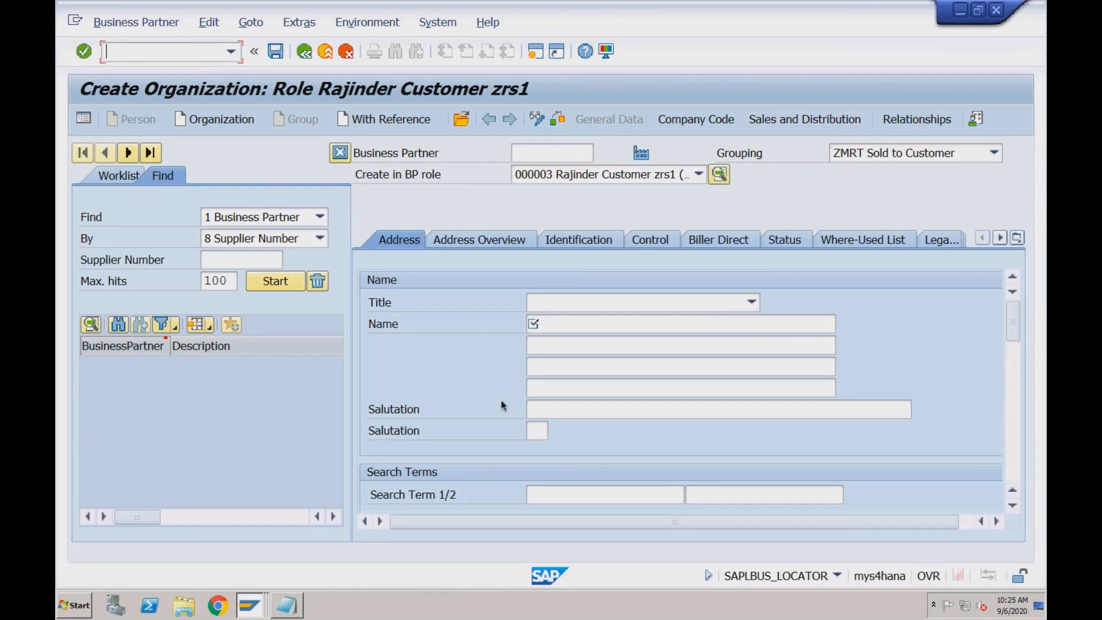
{"action": "left_click", "coordinate": [298, 603]}
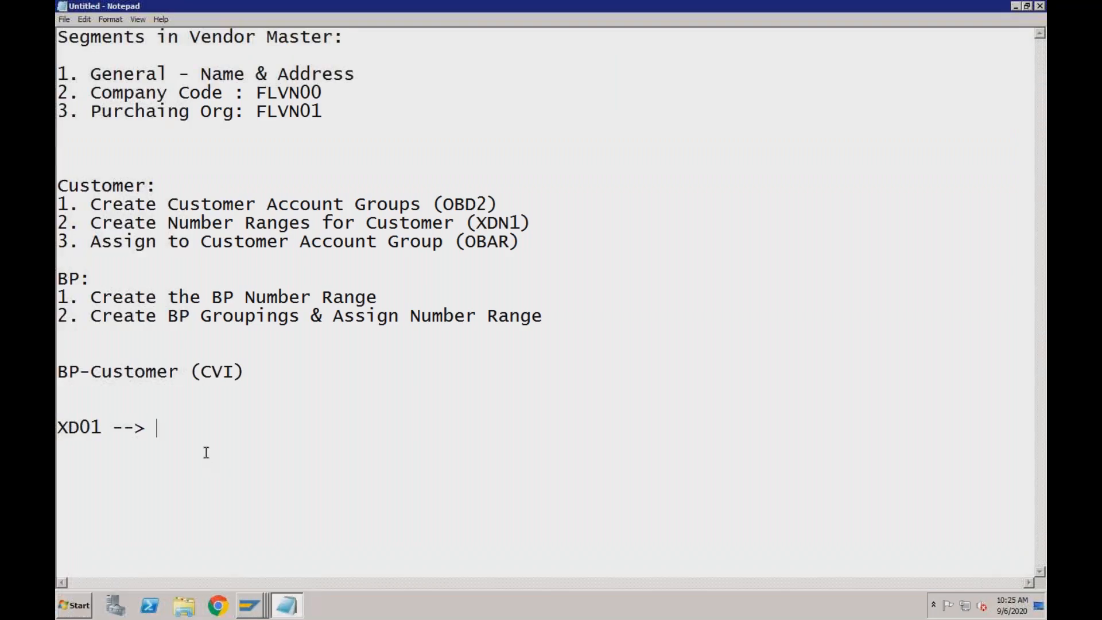
{"action": "type", "text": "Customer Account Group"}
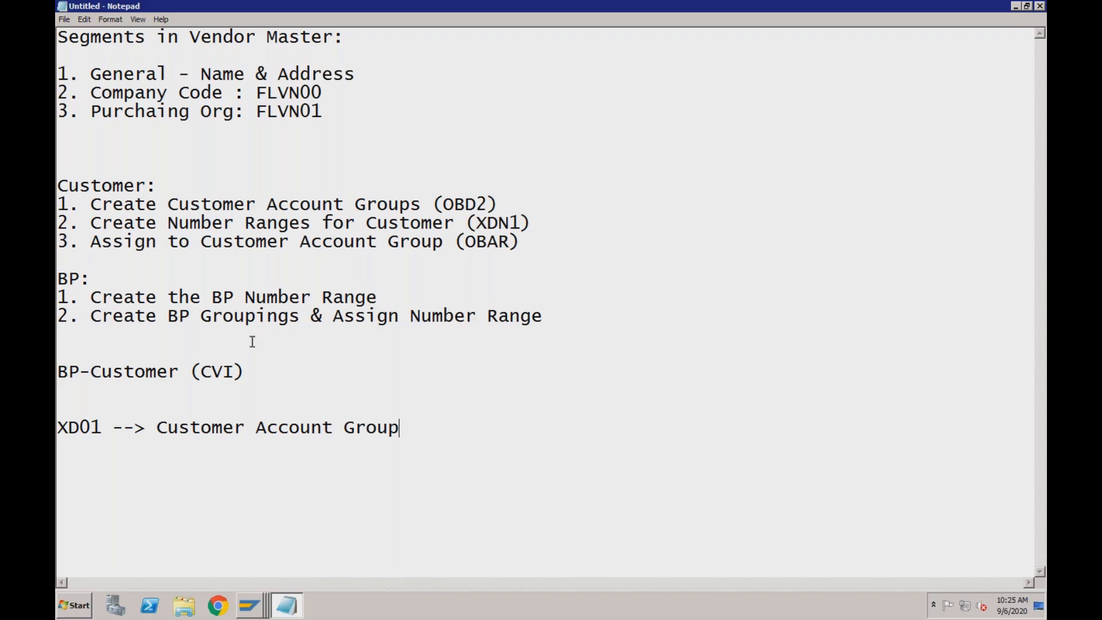
Examine the notes on customer account groups, BP number range, BP groupings and the BP-Customer (CVI) link
{"action": "left_click", "coordinate": [322, 241]}
{"action": "left_click", "coordinate": [81, 279]}
{"action": "left_click_drag", "start_coordinate": [158, 428], "coordinate": [403, 434]}
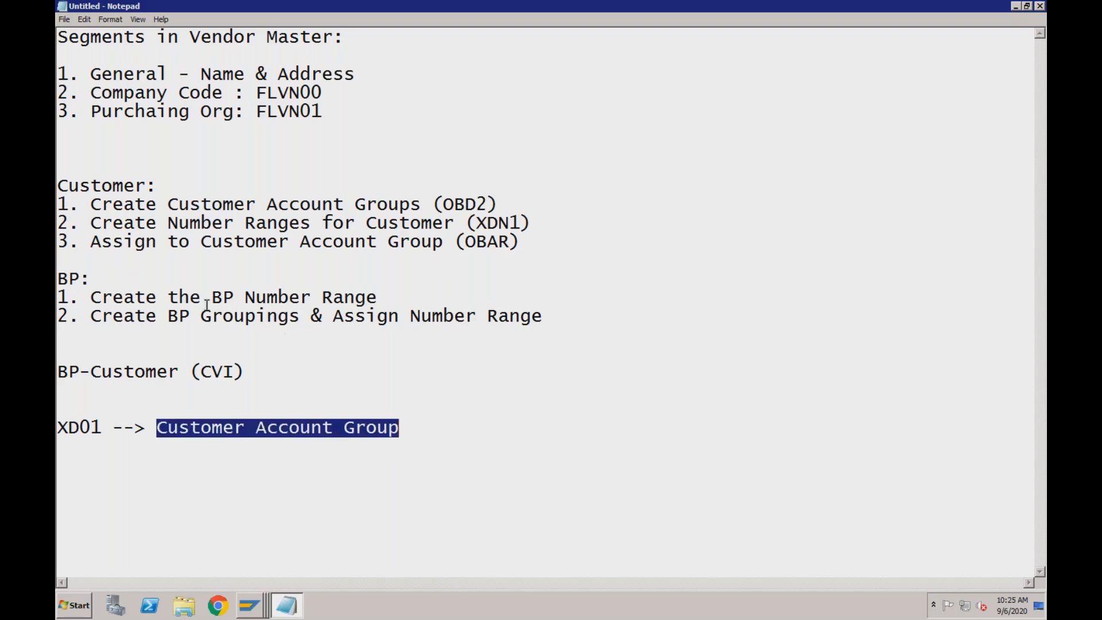
{"action": "left_click_drag", "start_coordinate": [202, 317], "coordinate": [301, 317]}
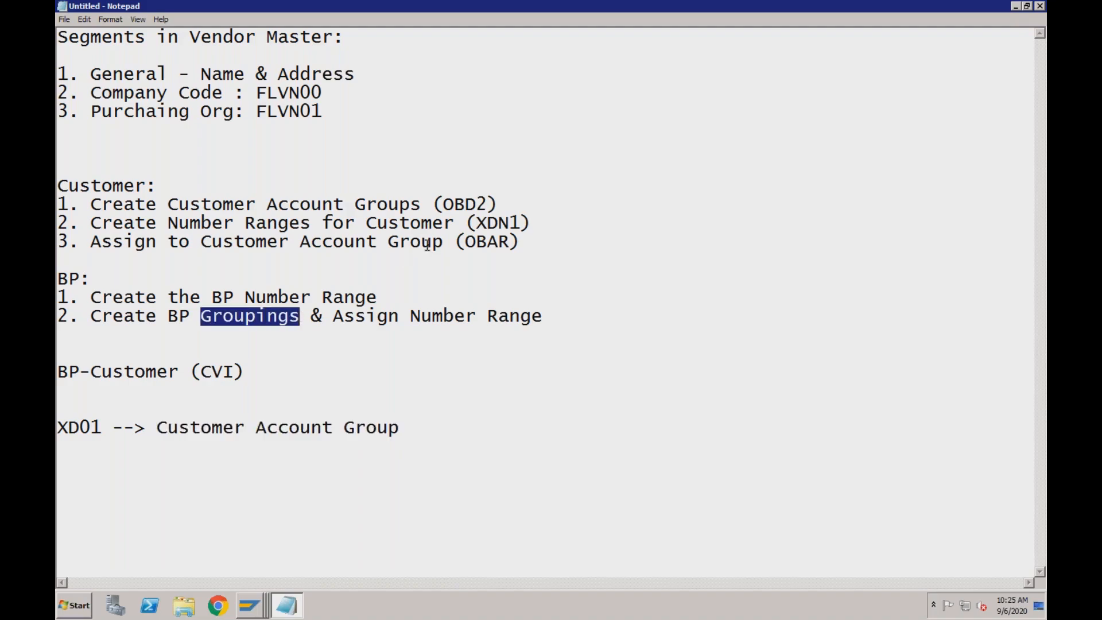
{"action": "left_click_drag", "start_coordinate": [520, 242], "coordinate": [58, 207]}
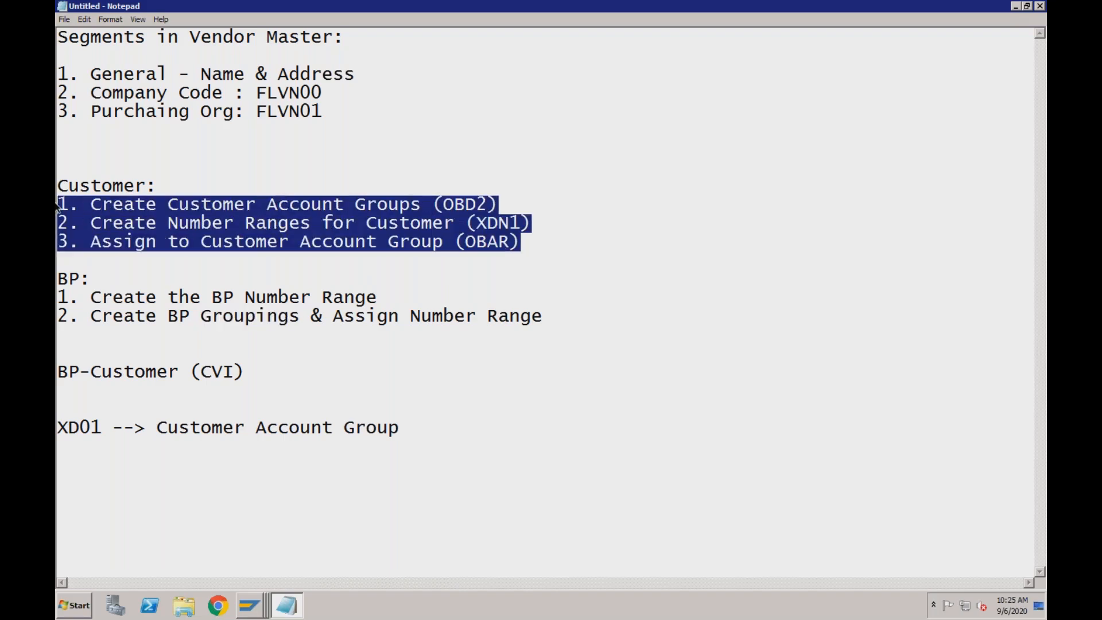
{"action": "left_click", "coordinate": [62, 295]}
{"action": "left_click_drag", "start_coordinate": [62, 295], "coordinate": [556, 314]}
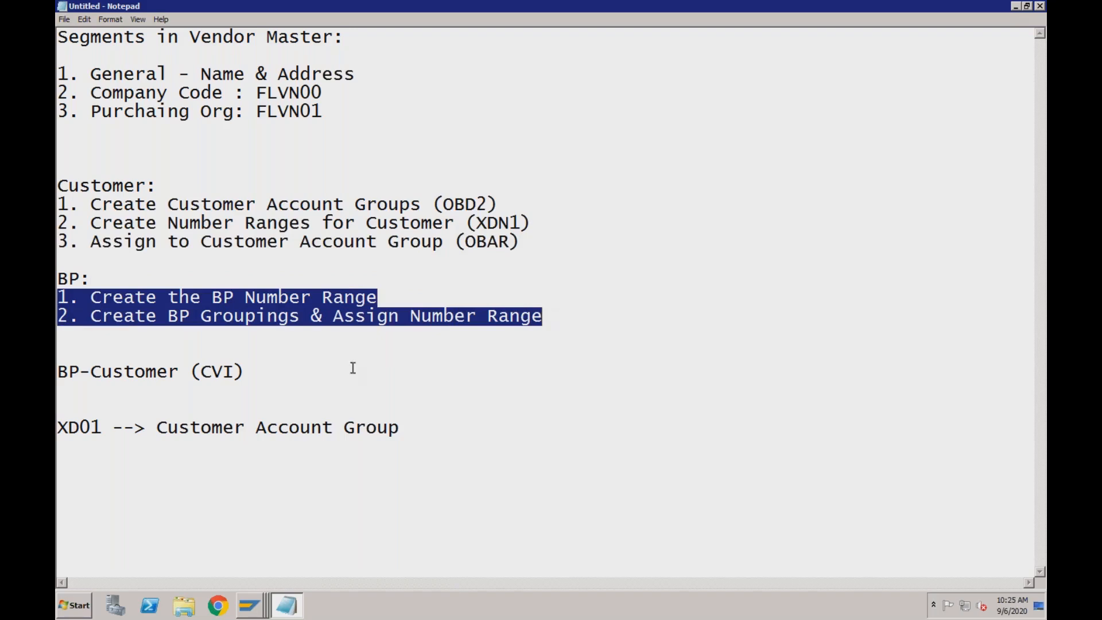
{"action": "left_click_drag", "start_coordinate": [247, 372], "coordinate": [57, 374]}
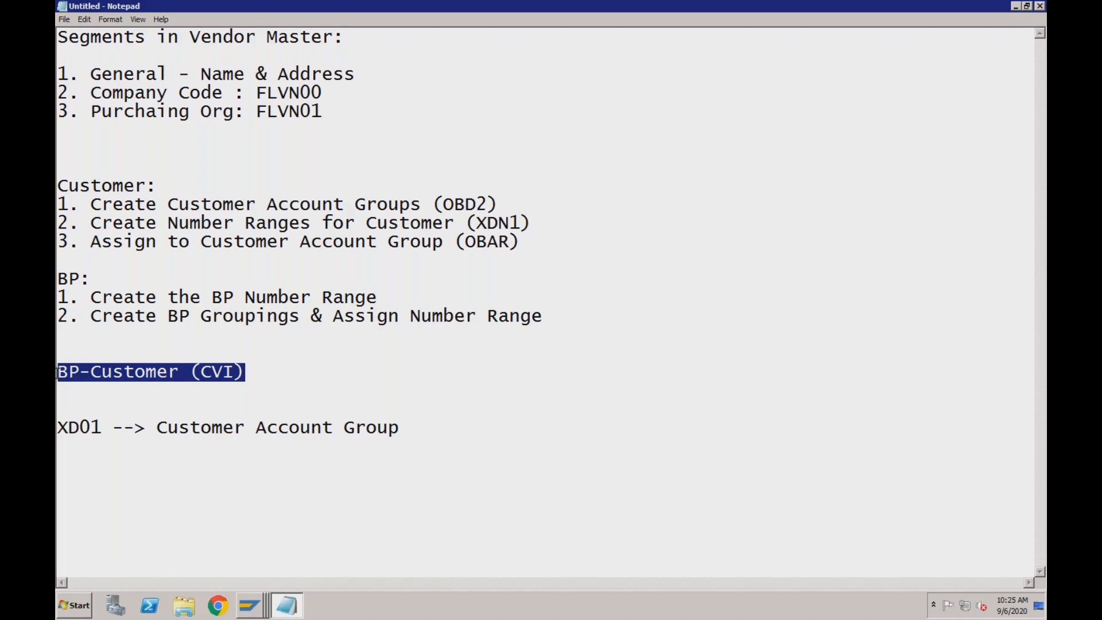
{"action": "left_click_drag", "start_coordinate": [168, 316], "coordinate": [297, 323]}
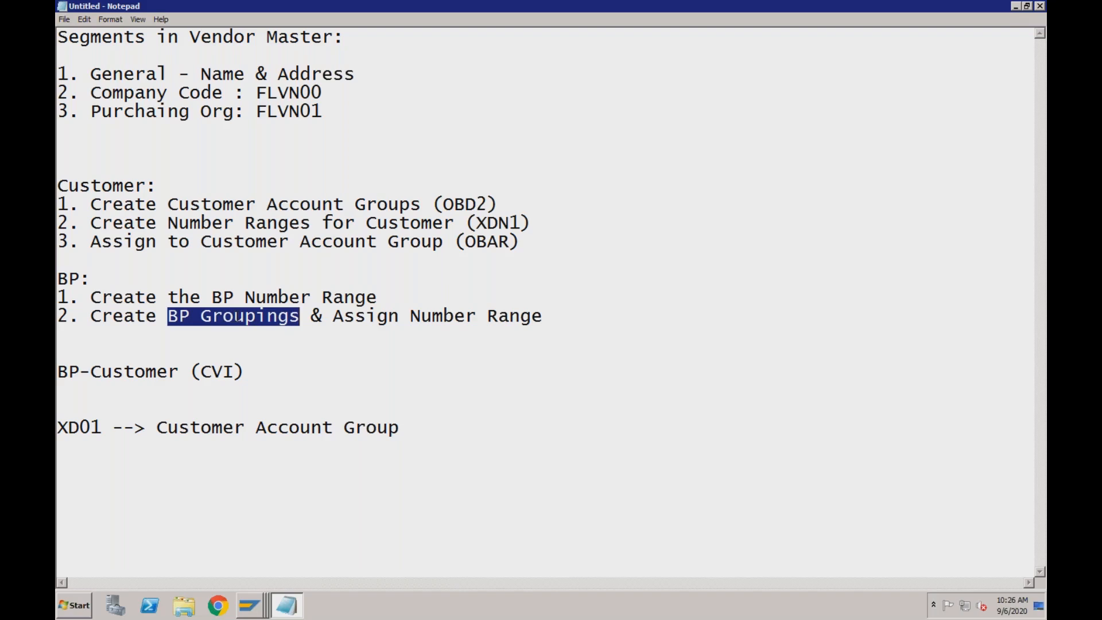
{"action": "left_click", "coordinate": [272, 319]}
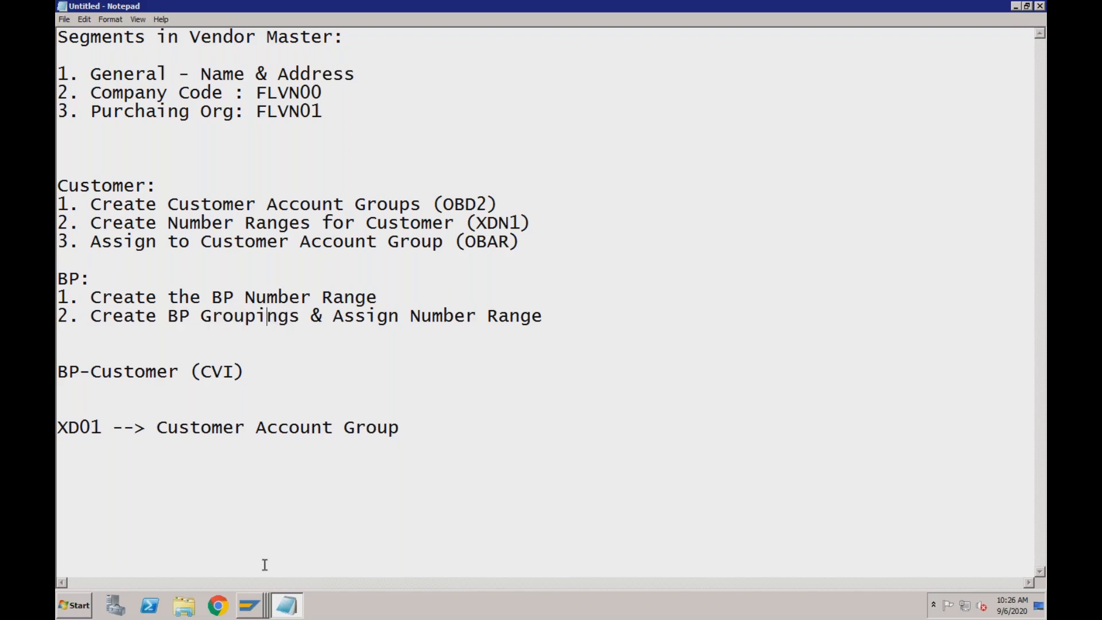
Switch to the open Create Organization session in SAP and look for the foreign customer grouping in its grouping choices
{"action": "left_click", "coordinate": [253, 610]}
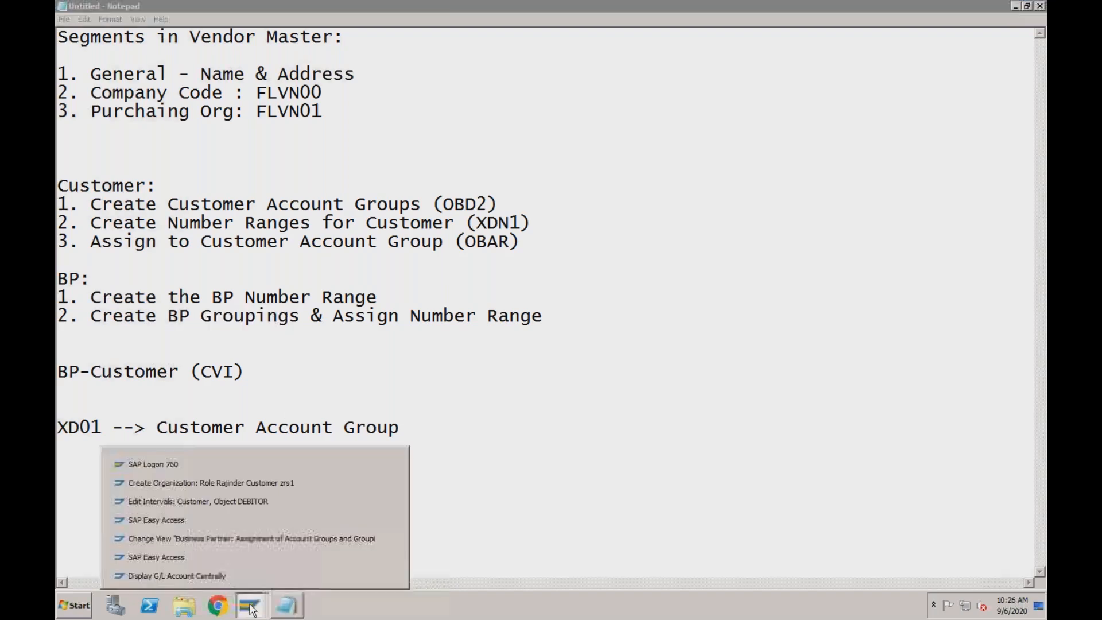
{"action": "left_click", "coordinate": [251, 483]}
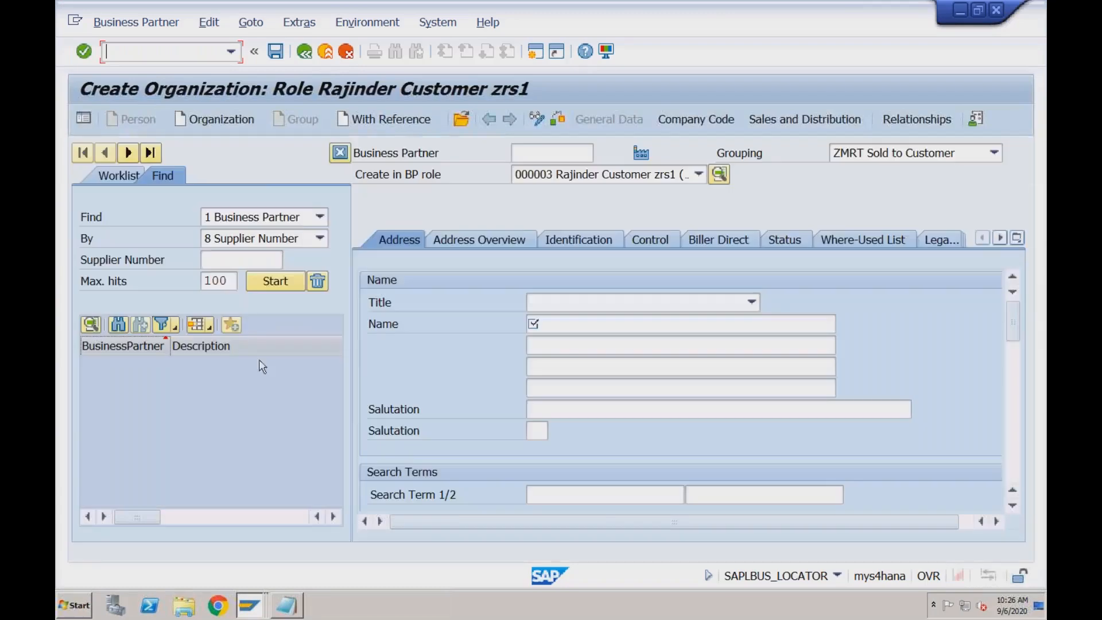
{"action": "left_click", "coordinate": [220, 120]}
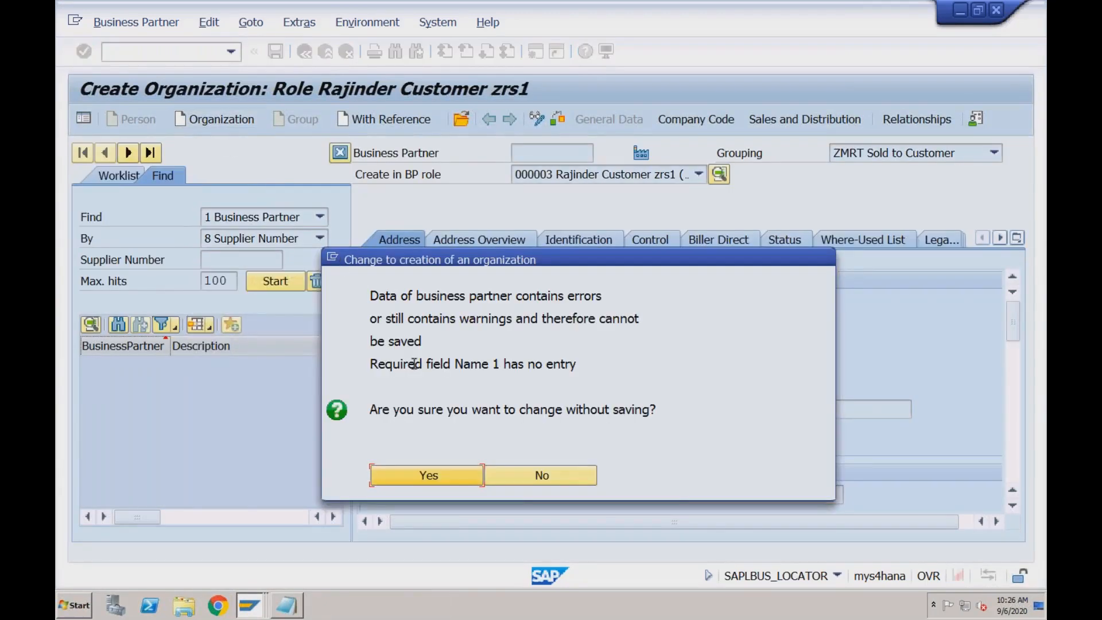
{"action": "left_click", "coordinate": [507, 476]}
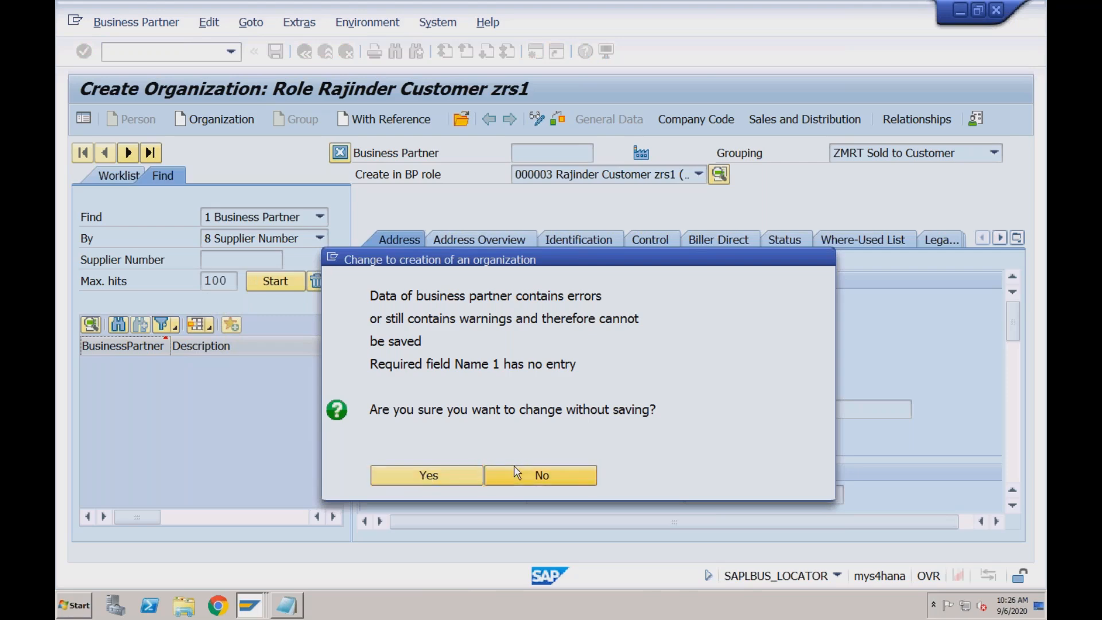
{"action": "left_click", "coordinate": [884, 153]}
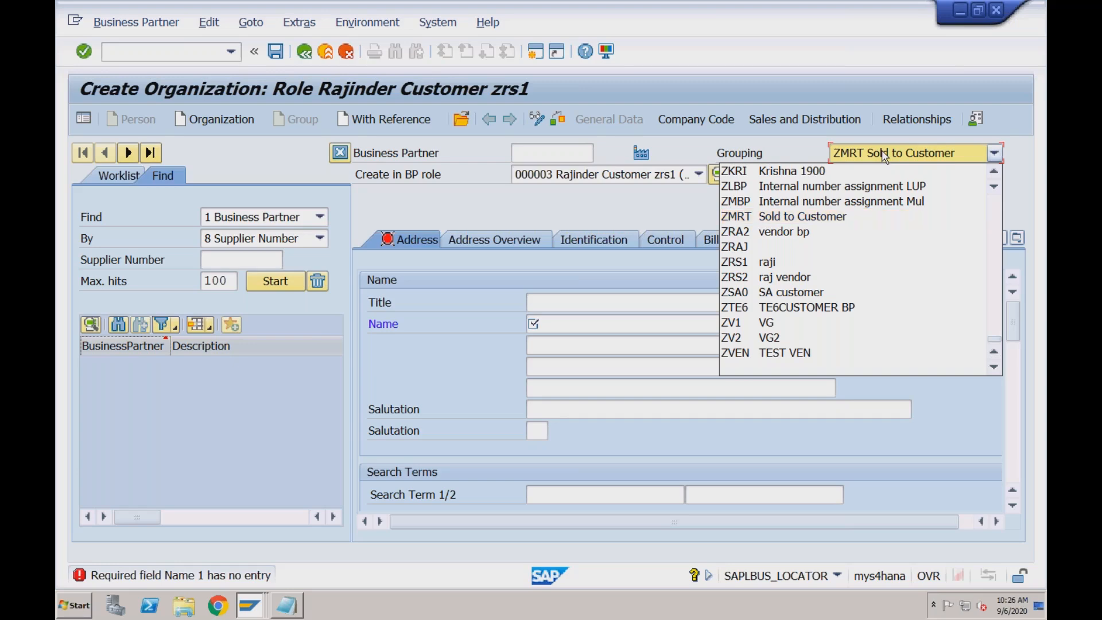
{"action": "type", "text": "rf"}
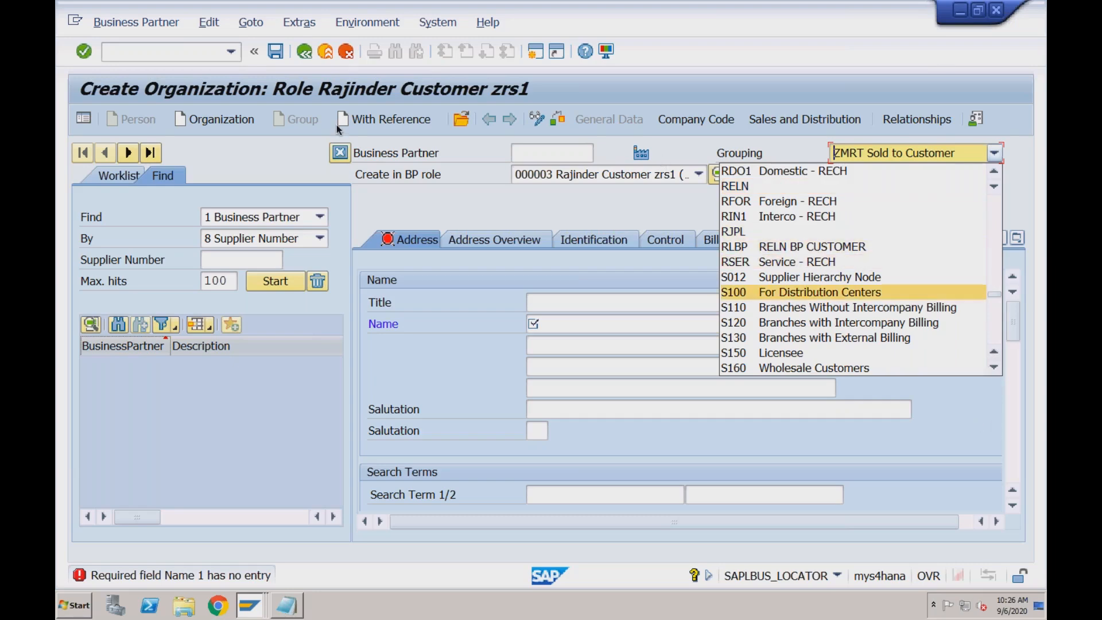
Exit the open organization entry without saving and restart the BP transaction
{"action": "left_click", "coordinate": [327, 52]}
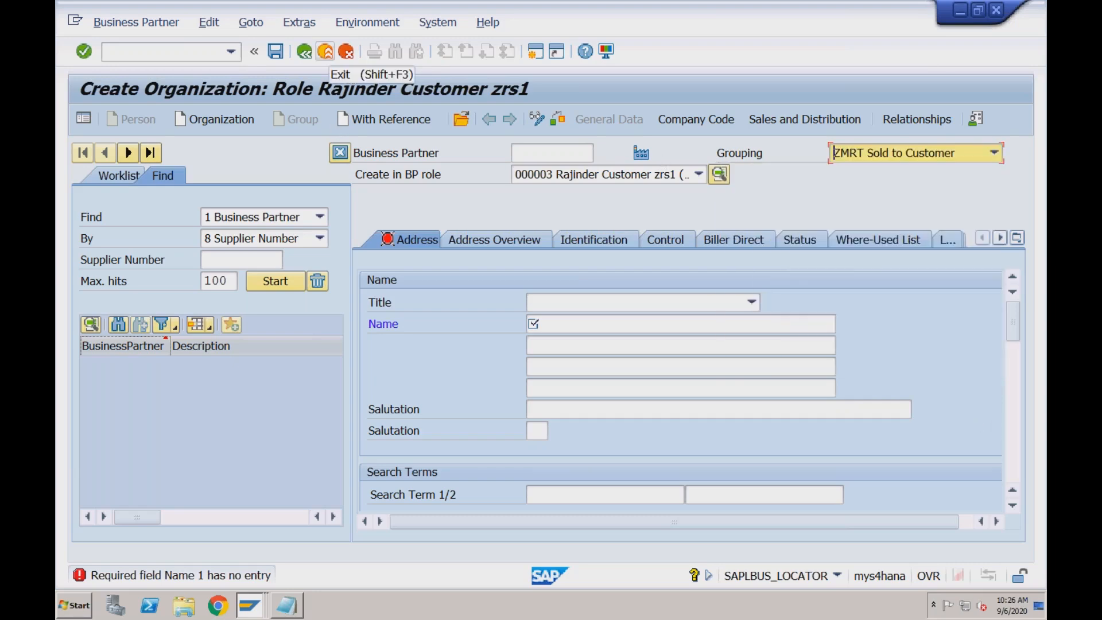
{"action": "left_click", "coordinate": [327, 53]}
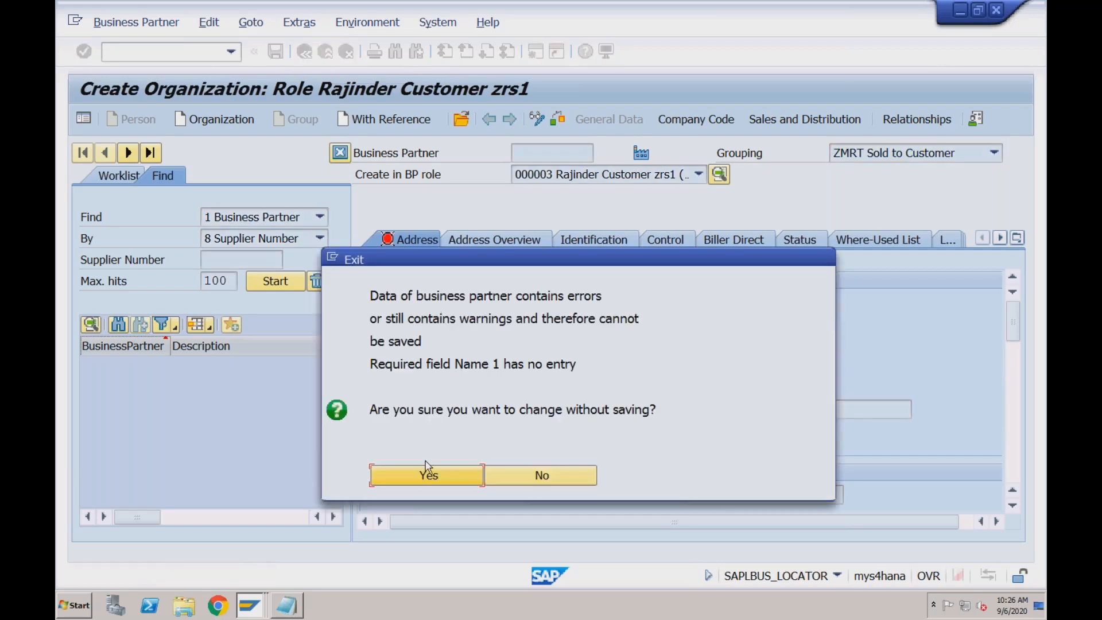
{"action": "left_click", "coordinate": [427, 477]}
{"action": "type", "text": "bp"}
{"action": "key", "text": "Return"}
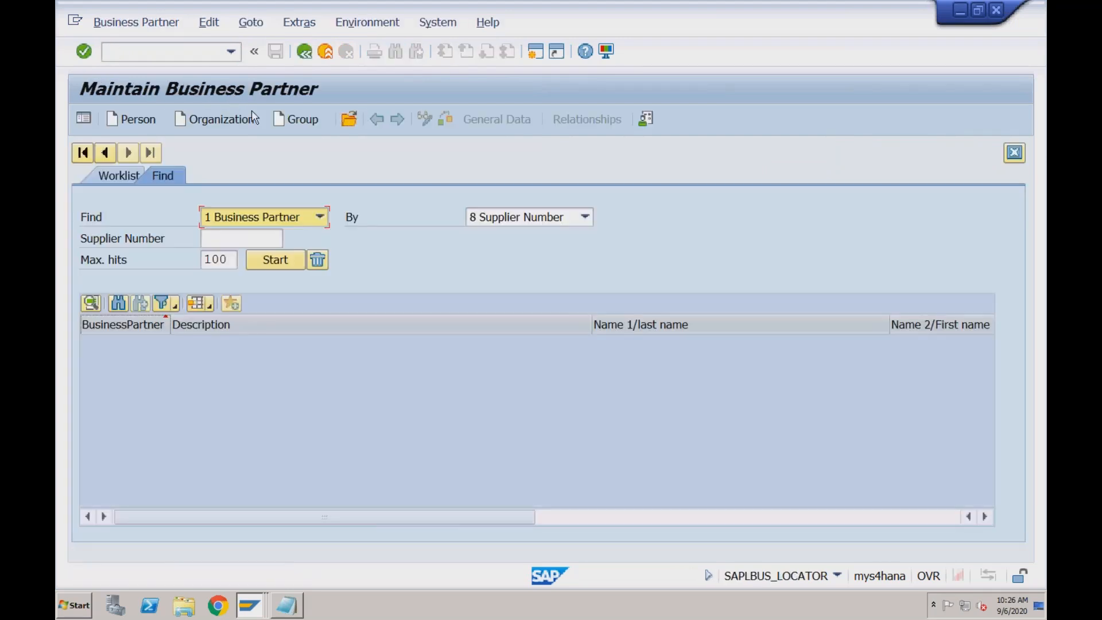
Start a new organization and set its grouping to RFO1 Foreign Customers
{"action": "left_click", "coordinate": [214, 120]}
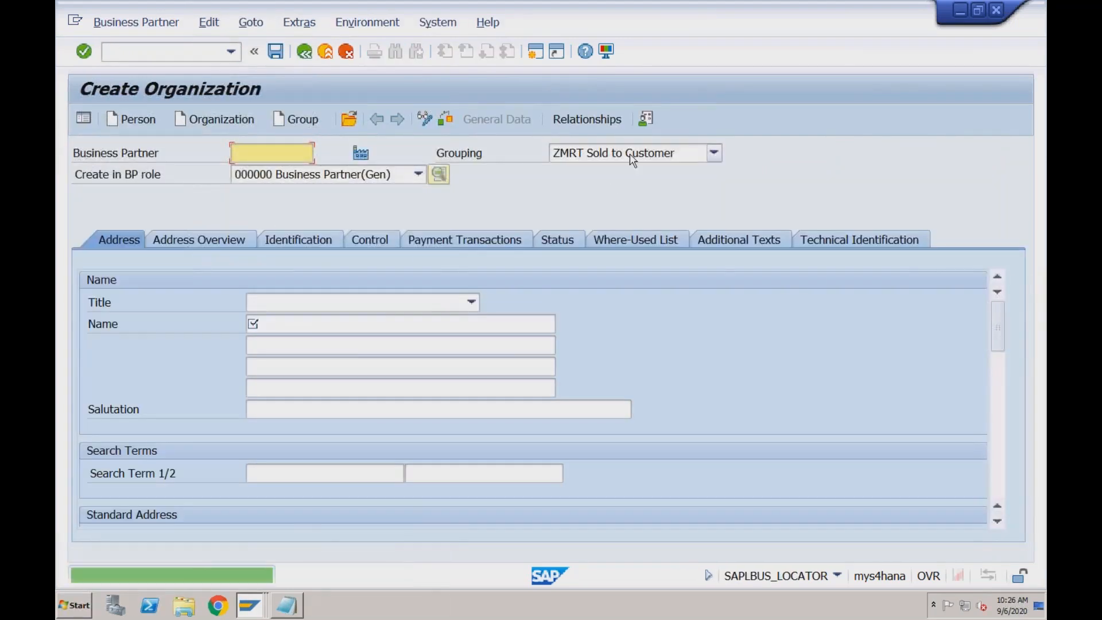
{"action": "left_click", "coordinate": [631, 158]}
{"action": "type", "text": "rf"}
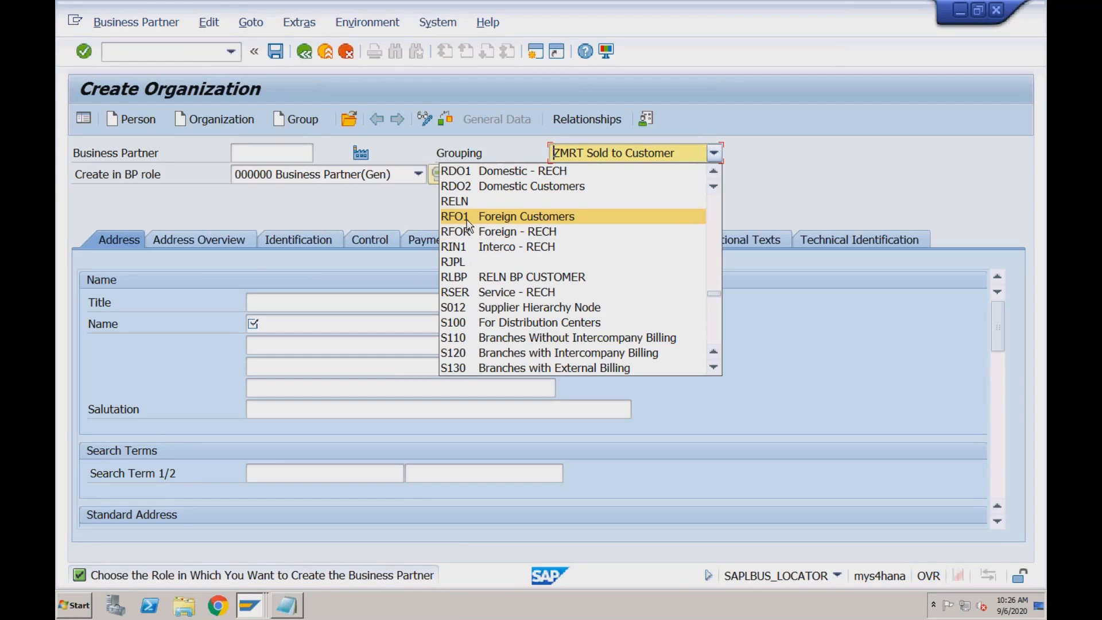
{"action": "left_click", "coordinate": [469, 218]}
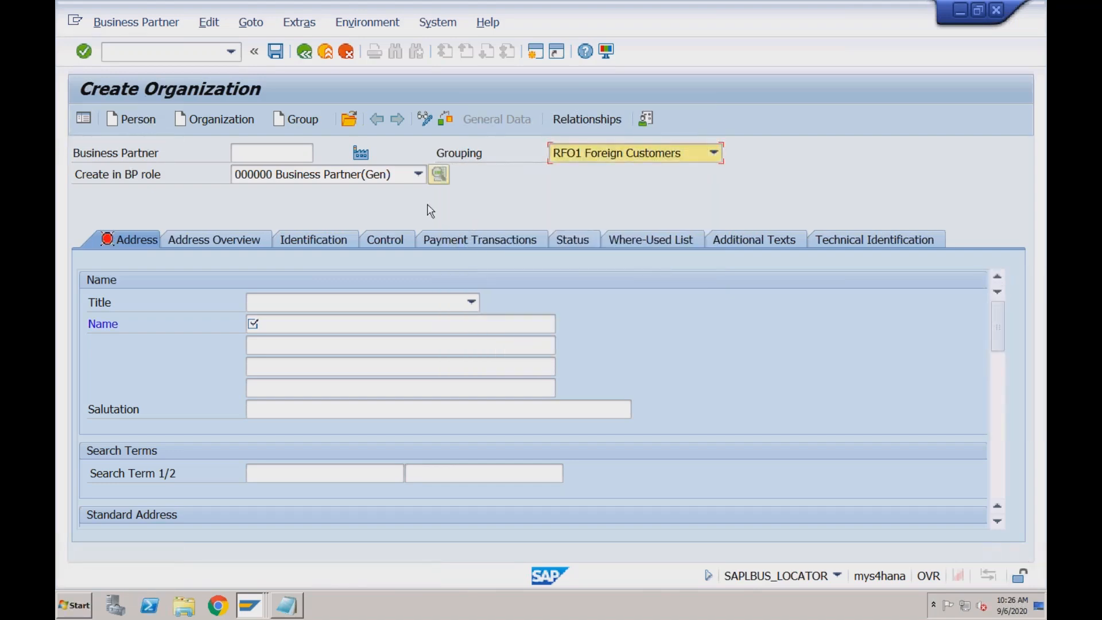
Set the business partner role to FLCU00 Customer (Fin.Accounting) and confirm creating the organization in that role
{"action": "left_click", "coordinate": [419, 175]}
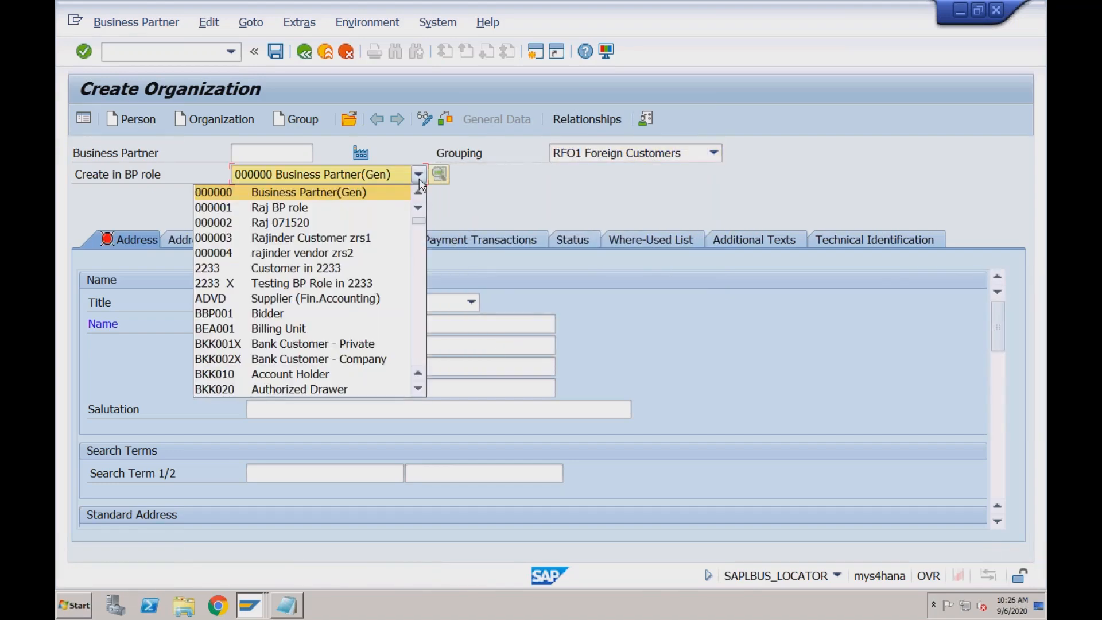
{"action": "key", "text": "f"}
{"action": "key", "text": "f"}
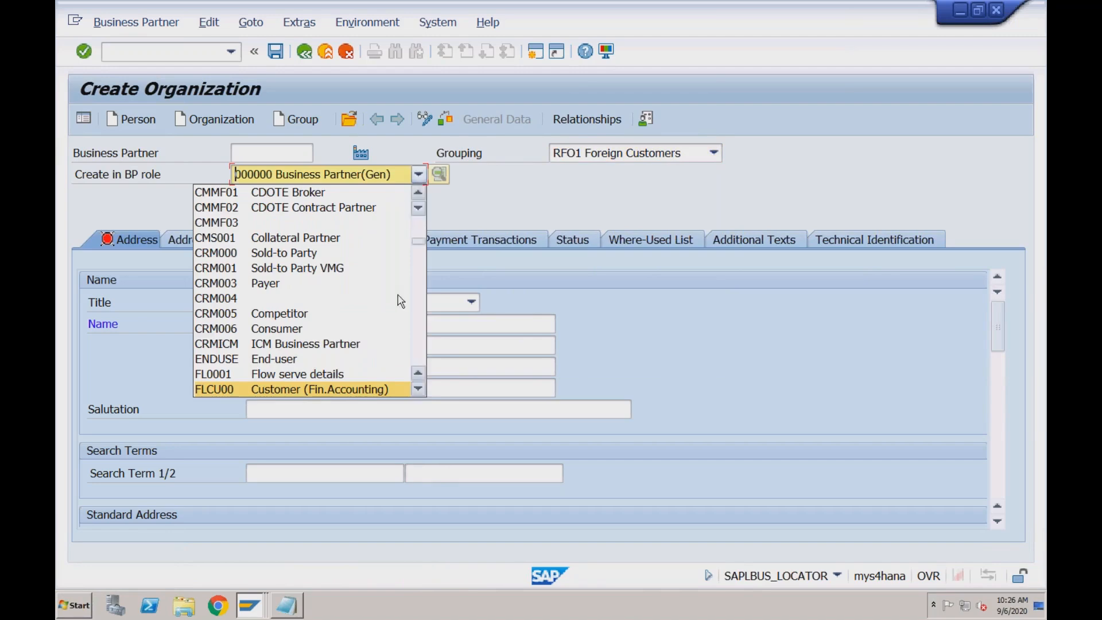
{"action": "left_click", "coordinate": [371, 387]}
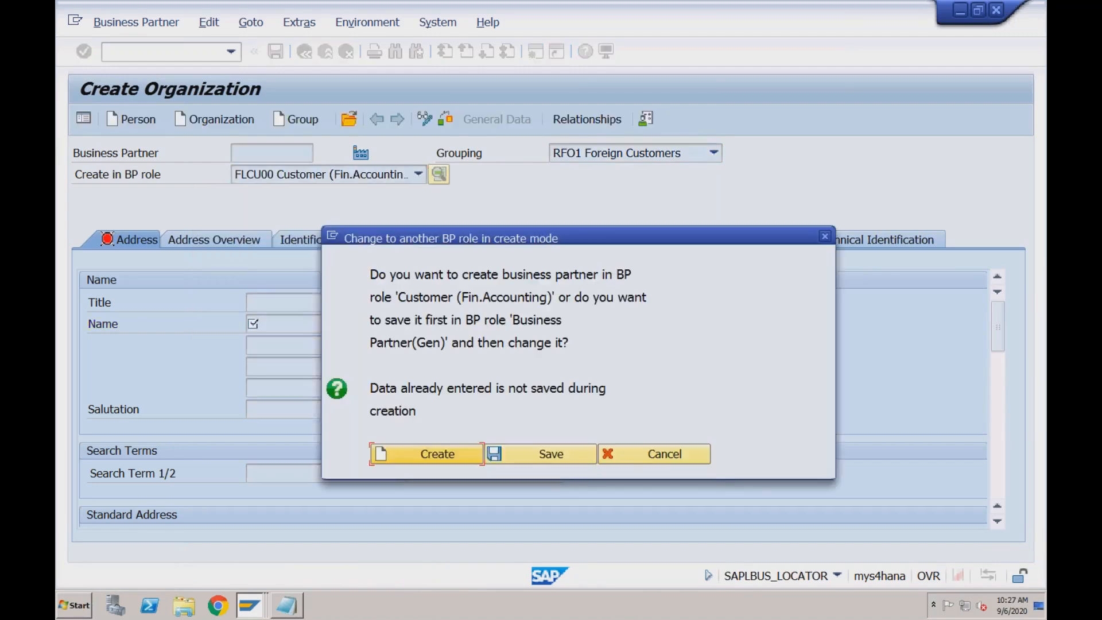
{"action": "left_click", "coordinate": [417, 455]}
Set the title to 0003 Company, the name to "Test Dom Cust for RECH" and the first search term to RECH
{"action": "left_click", "coordinate": [407, 306]}
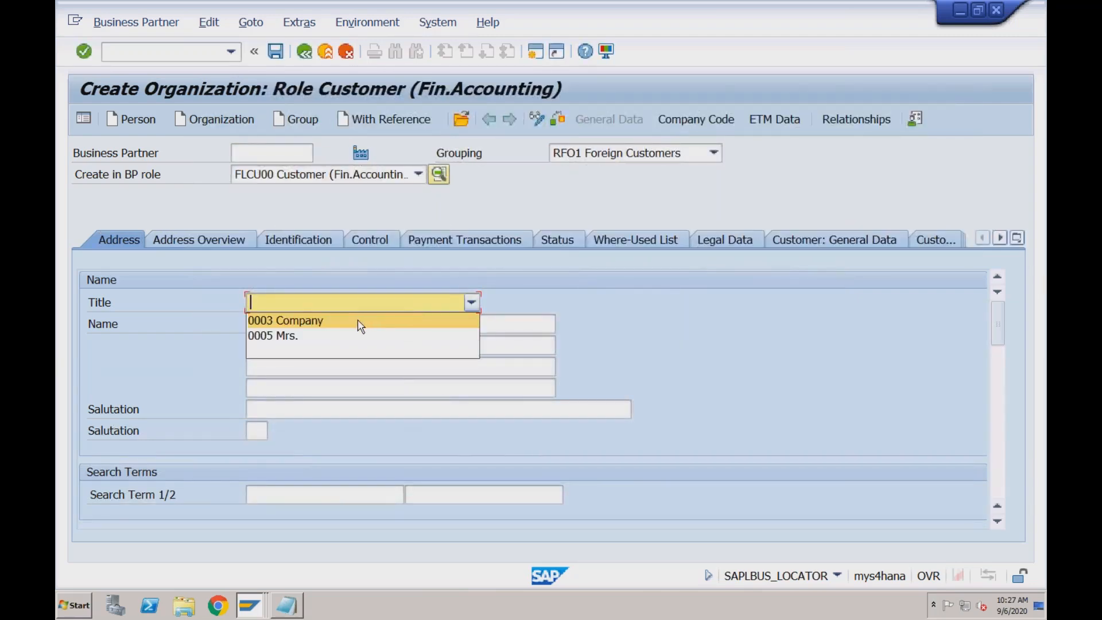
{"action": "left_click", "coordinate": [359, 319]}
{"action": "left_click", "coordinate": [324, 324]}
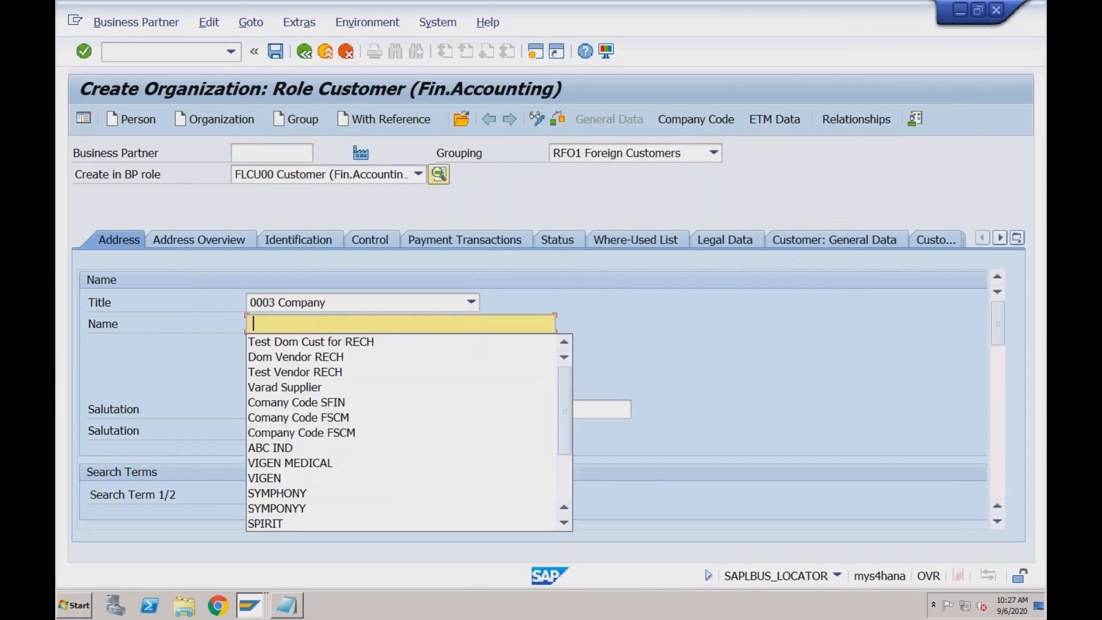
{"action": "key", "text": "Down"}
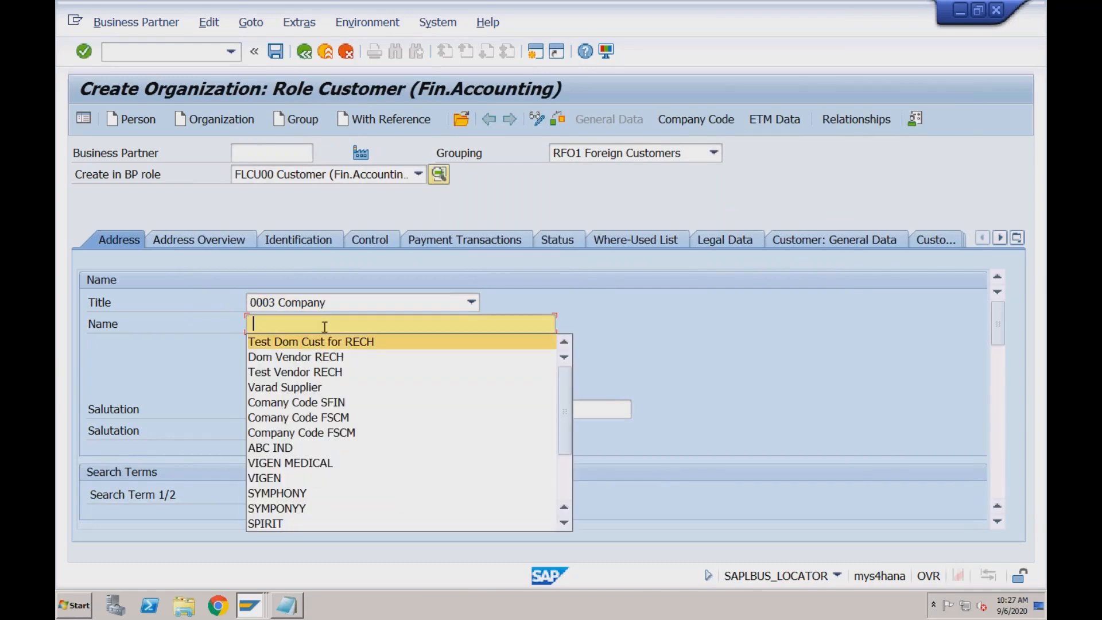
{"action": "left_click", "coordinate": [323, 345]}
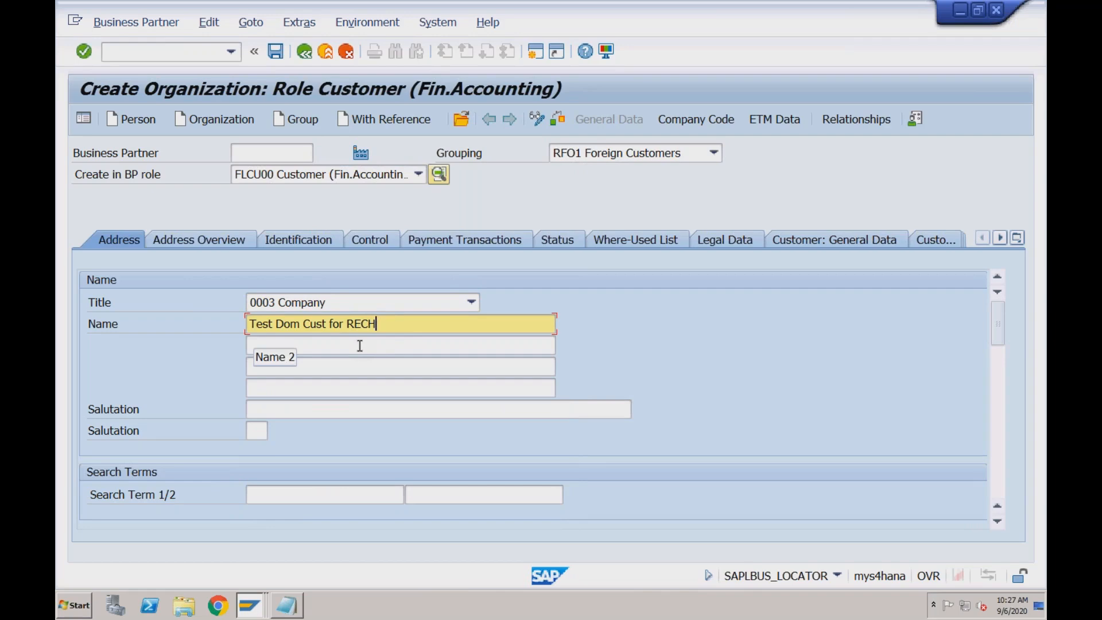
{"action": "left_click", "coordinate": [360, 498]}
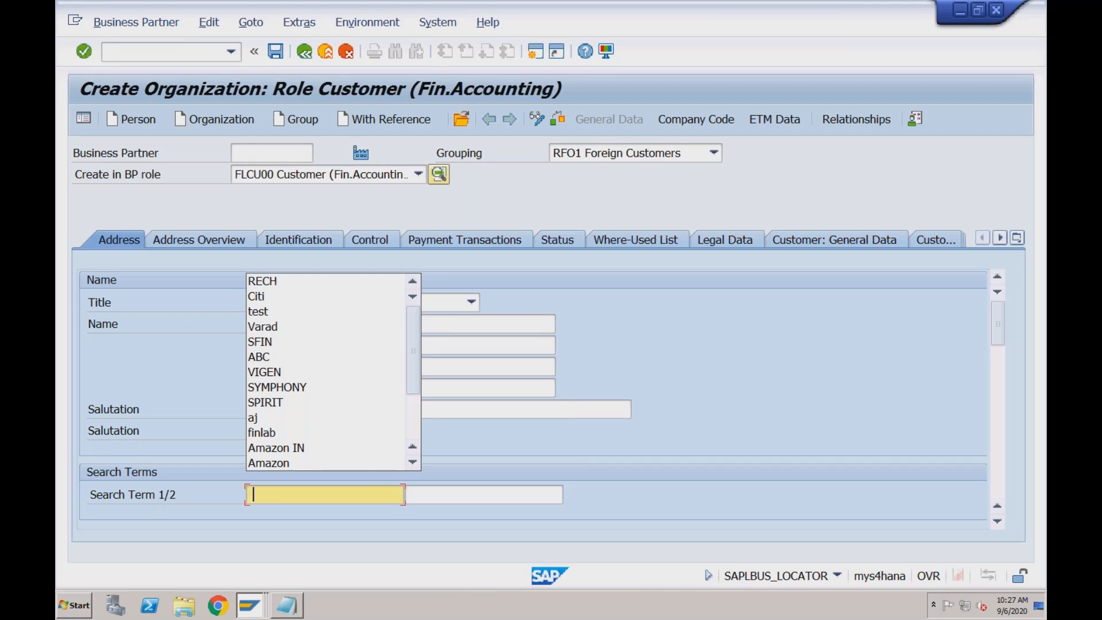
{"action": "key", "text": "Down"}
{"action": "key", "text": "Return"}
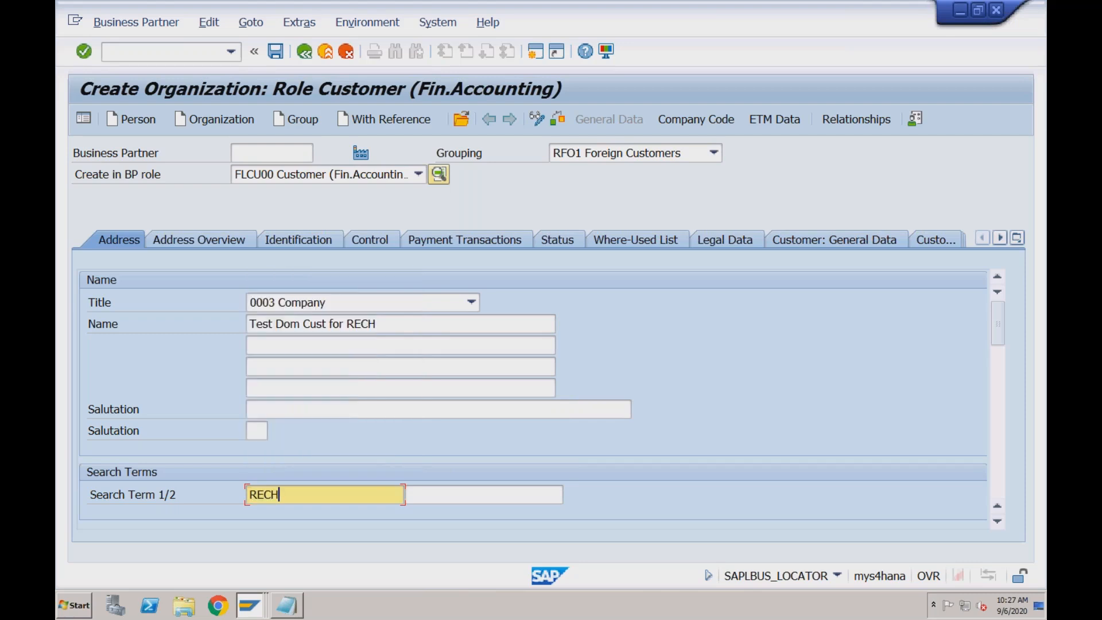
Fill in the customer's postal code and city in the standard address, and set the country to IN
{"action": "left_click", "coordinate": [996, 382]}
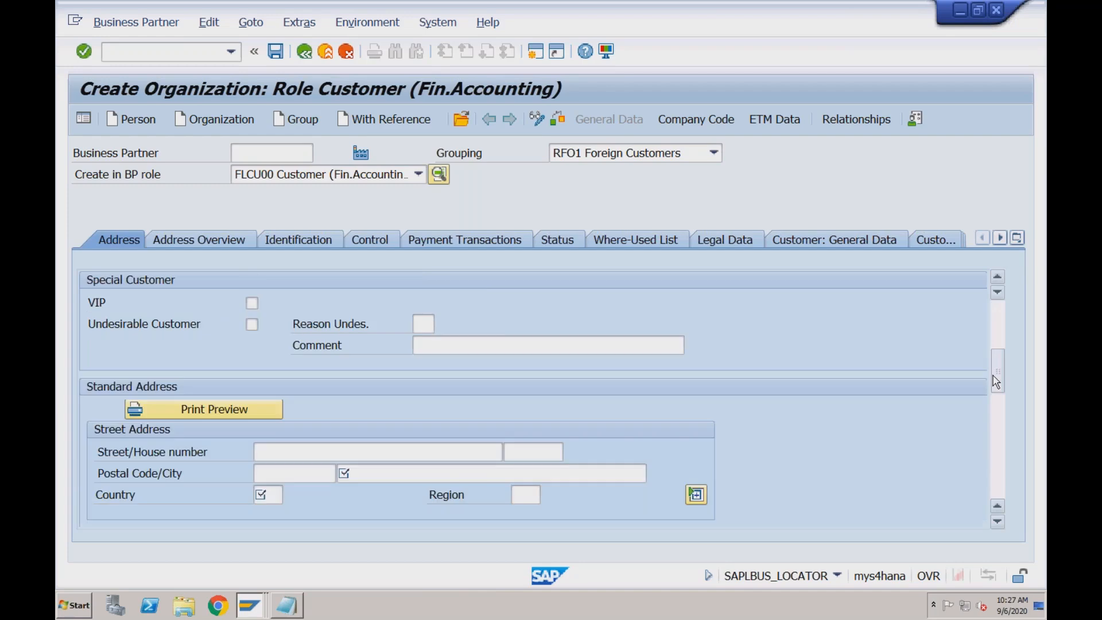
{"action": "left_click", "coordinate": [283, 469]}
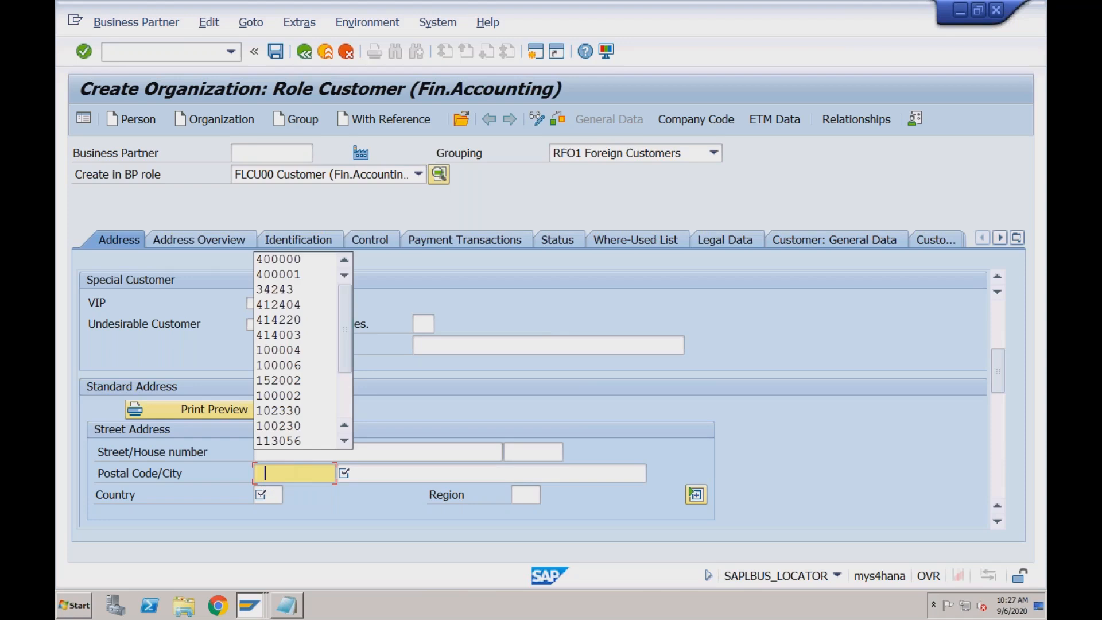
{"action": "key", "text": "Down"}
{"action": "key", "text": "Tab"}
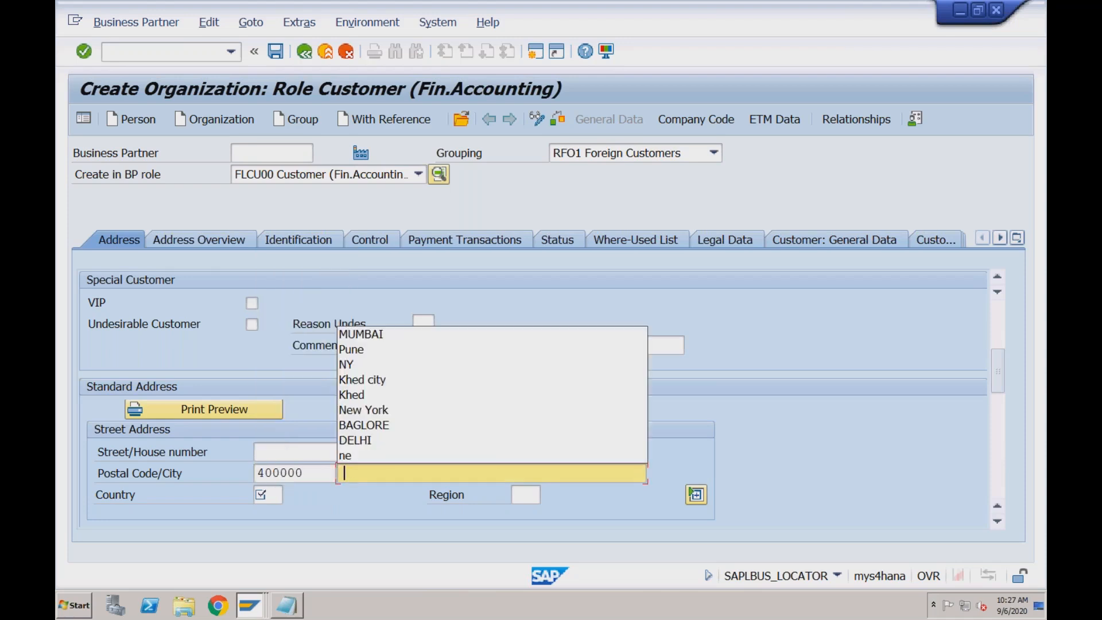
{"action": "key", "text": "Down"}
{"action": "key", "text": "Tab"}
{"action": "key", "text": "Down"}
{"action": "key", "text": "Return"}
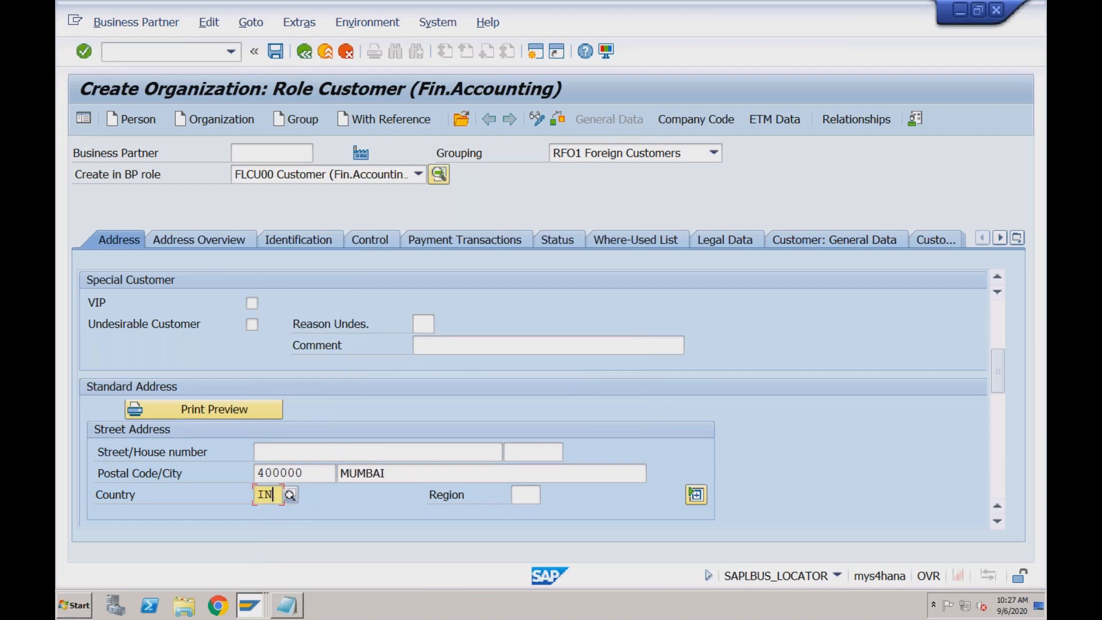
Set the customer's communication language to EN English
{"action": "left_click", "coordinate": [999, 410]}
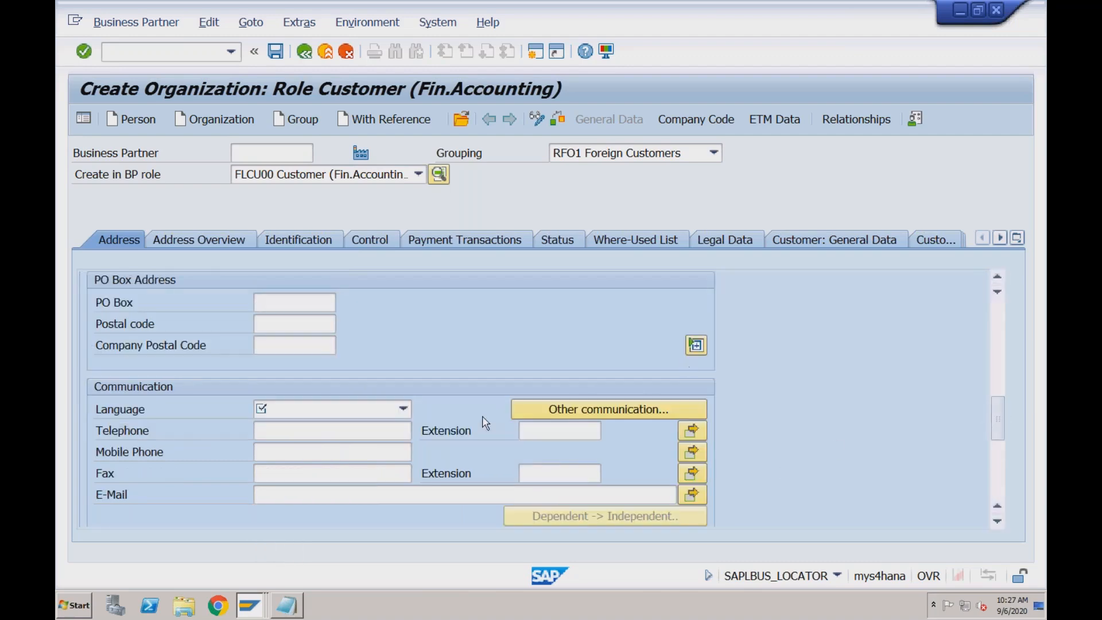
{"action": "left_click", "coordinate": [310, 413]}
{"action": "key", "text": "e"}
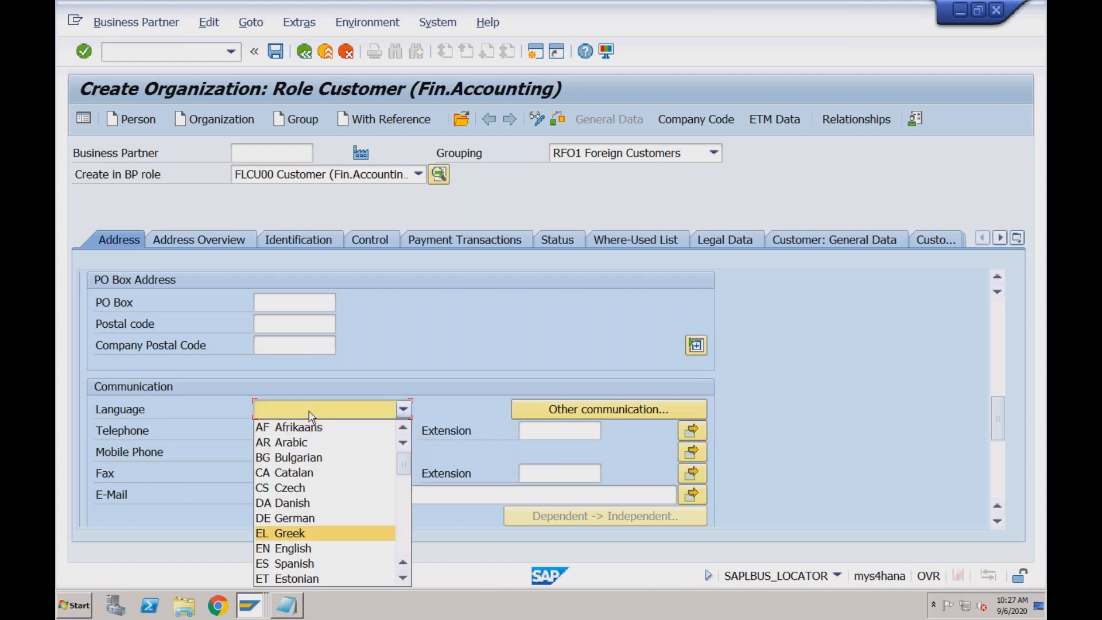
{"action": "key", "text": "n"}
{"action": "left_click", "coordinate": [298, 549]}
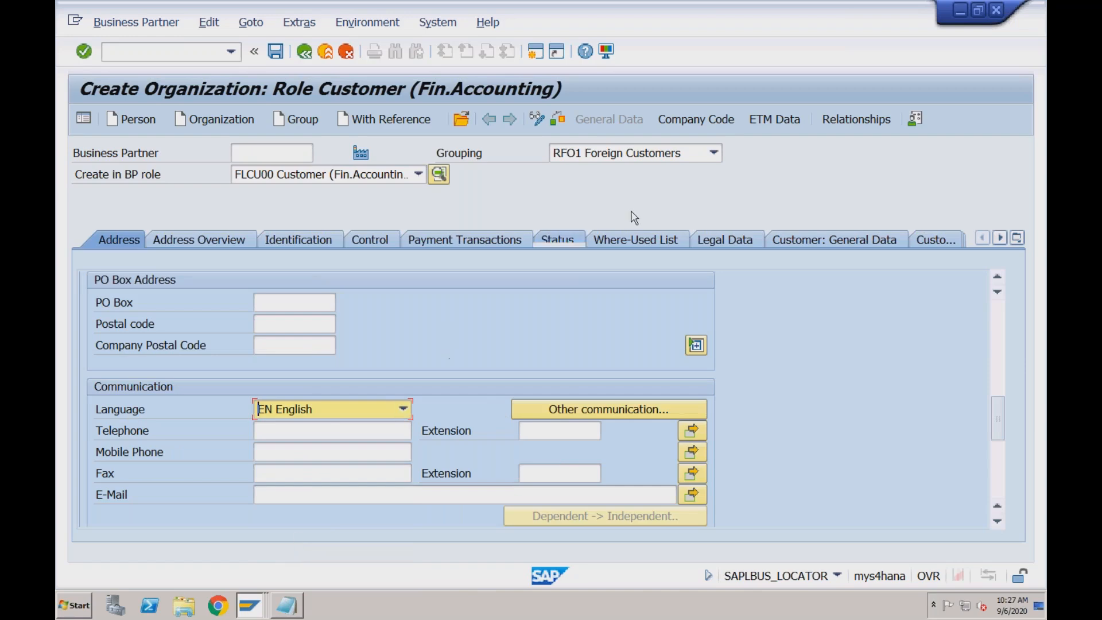
Add company code RECH to the customer with reconciliation account 2001 and sort key 001
{"action": "left_click", "coordinate": [704, 123]}
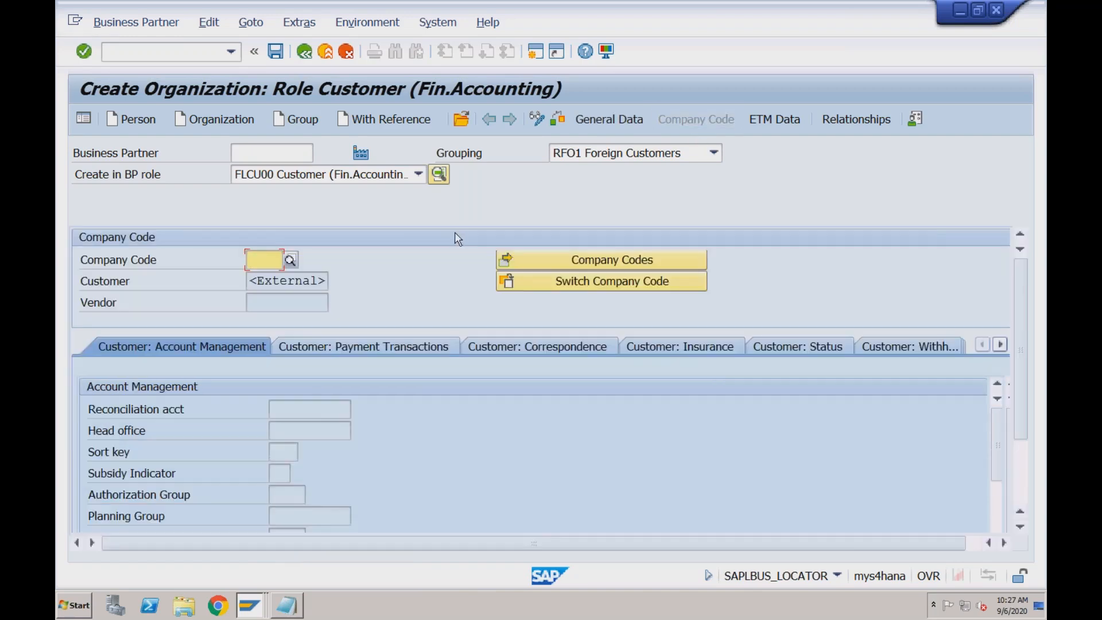
{"action": "type", "text": "rech"}
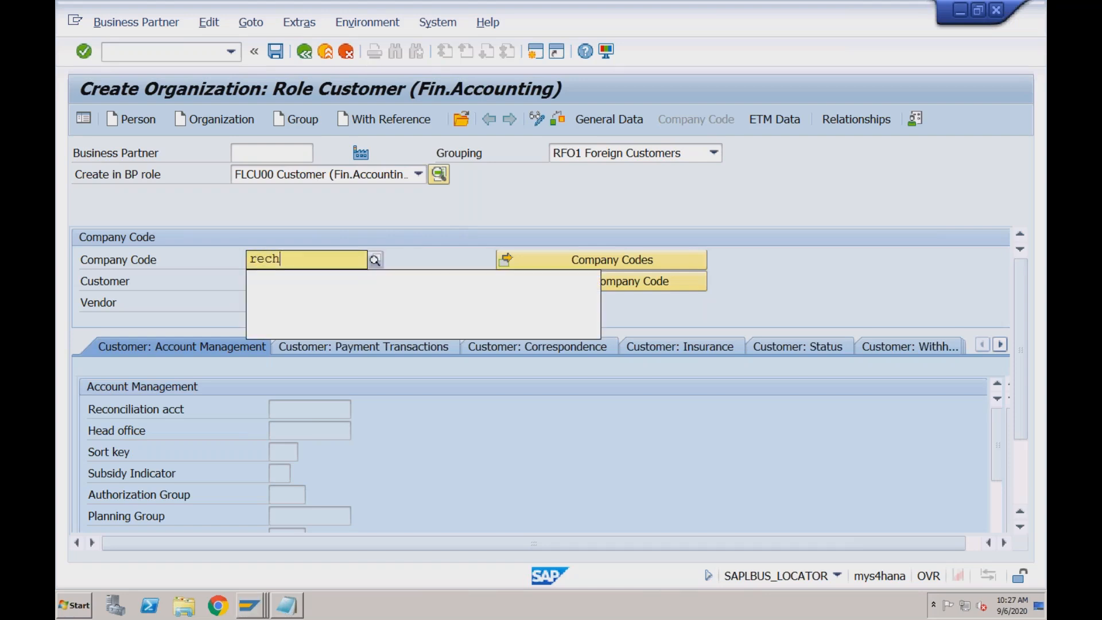
{"action": "key", "text": "Return"}
{"action": "key", "text": "space"}
{"action": "key", "text": "Down"}
{"action": "key", "text": "Return"}
{"action": "left_click", "coordinate": [283, 453]}
{"action": "key", "text": "space"}
{"action": "key", "text": "Down"}
{"action": "key", "text": "Return"}
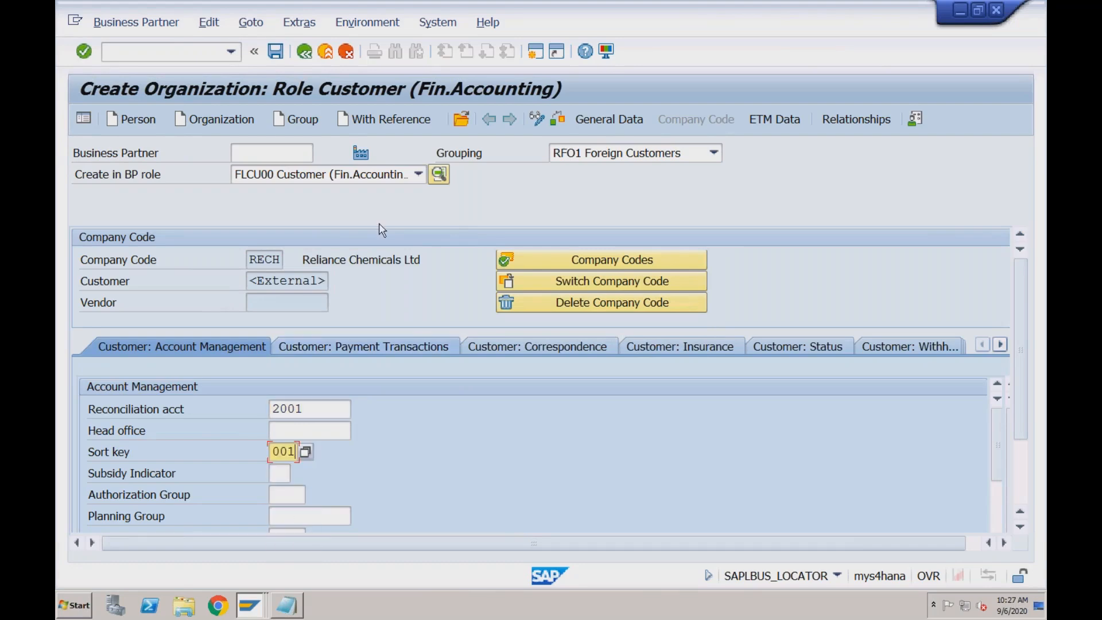
Check the business partner and customer number fields and try to save the customer
{"action": "left_click", "coordinate": [277, 152]}
{"action": "left_click", "coordinate": [268, 281]}
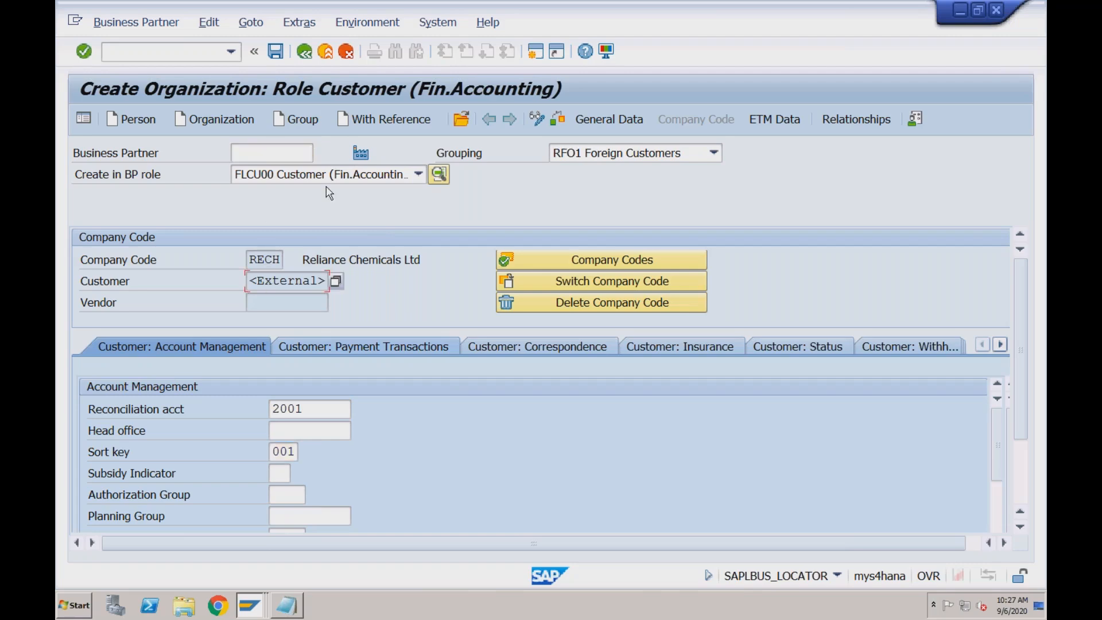
{"action": "left_click", "coordinate": [276, 52]}
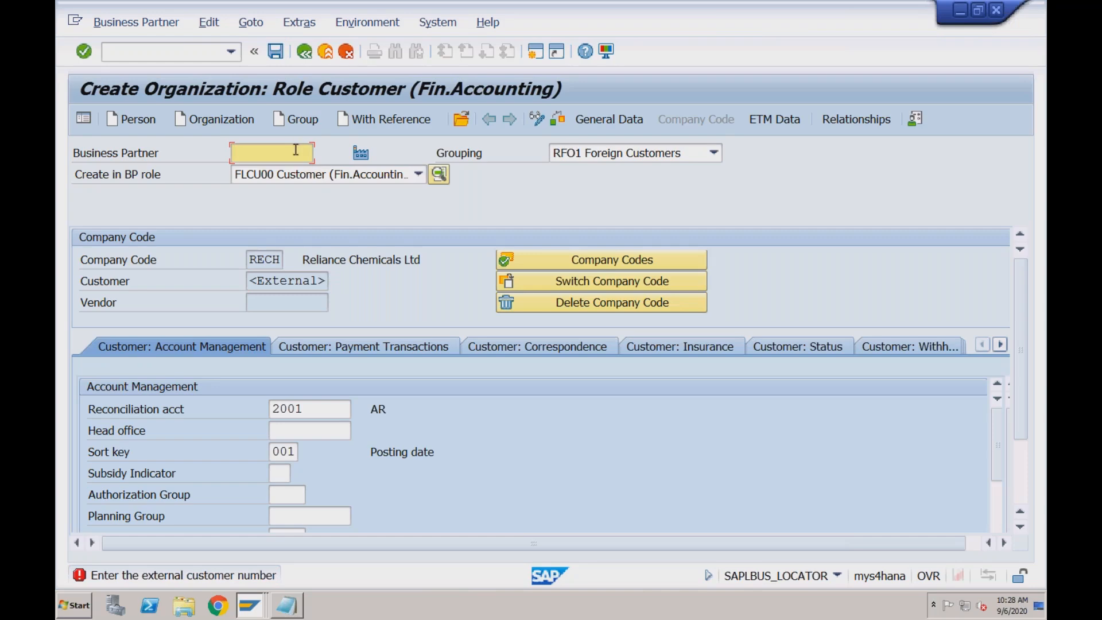
Try assigning a business partner number manually, and clear the number again
{"action": "type", "text": "12321"}
{"action": "key", "text": "Return"}
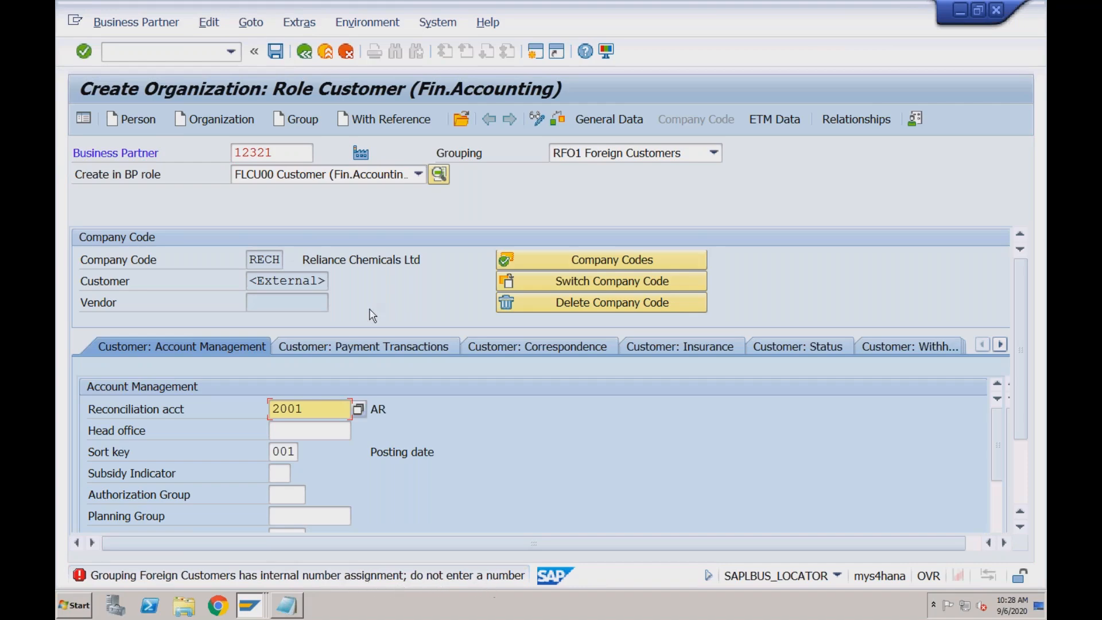
{"action": "left_click", "coordinate": [274, 153]}
{"action": "double_click", "coordinate": [236, 150]}
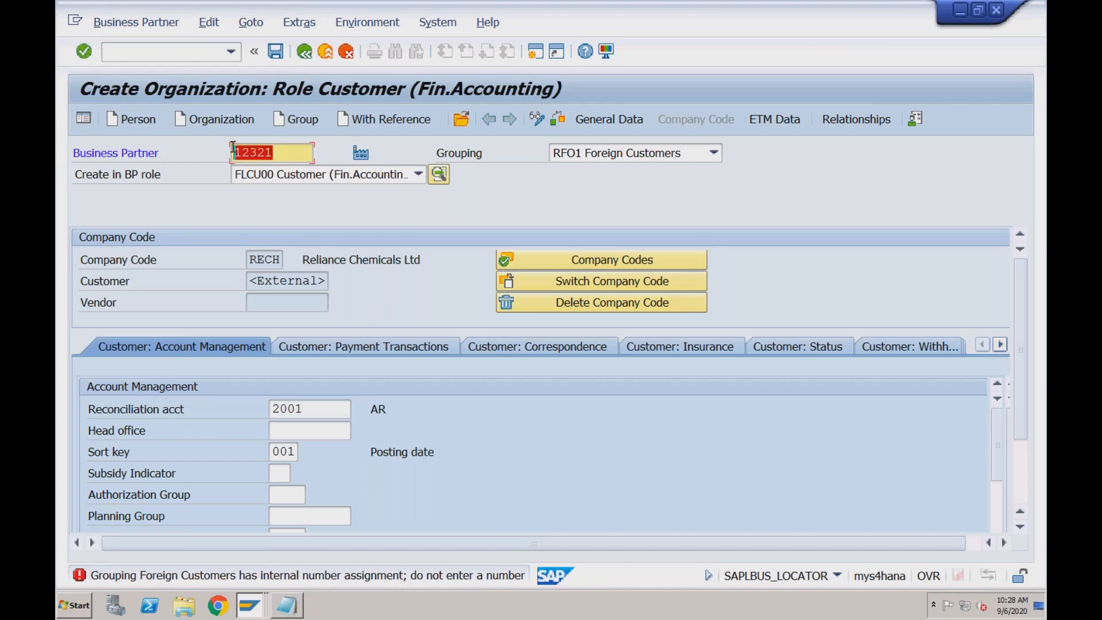
{"action": "key", "text": "Delete"}
{"action": "key", "text": "Return"}
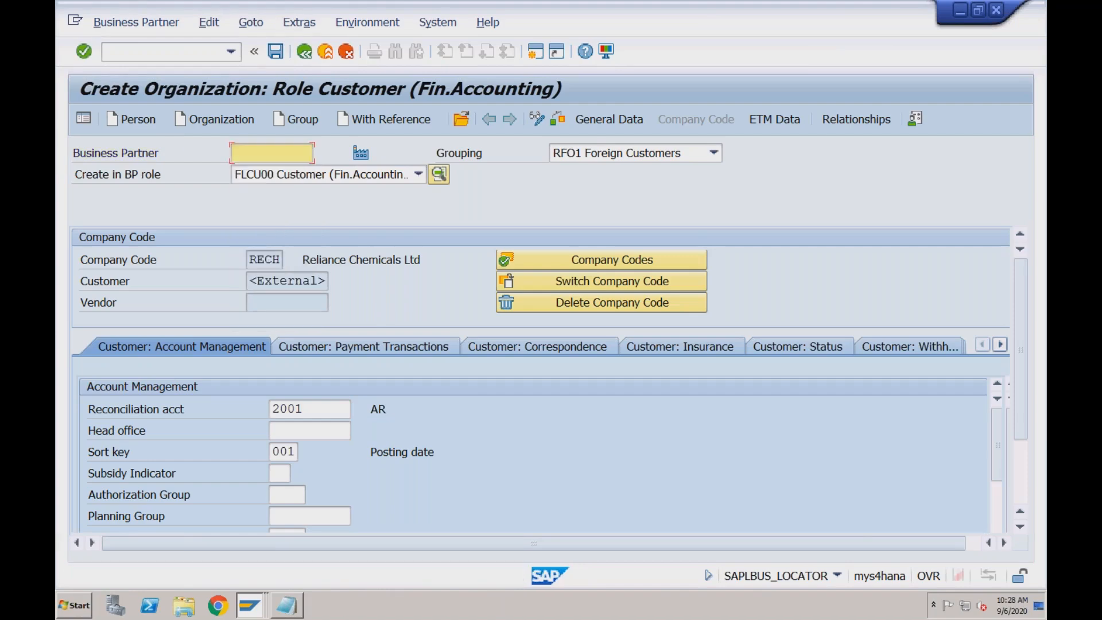
In the customer's general data, assign an external customer number within the interval 100000 to 199999
{"action": "left_click", "coordinate": [279, 285]}
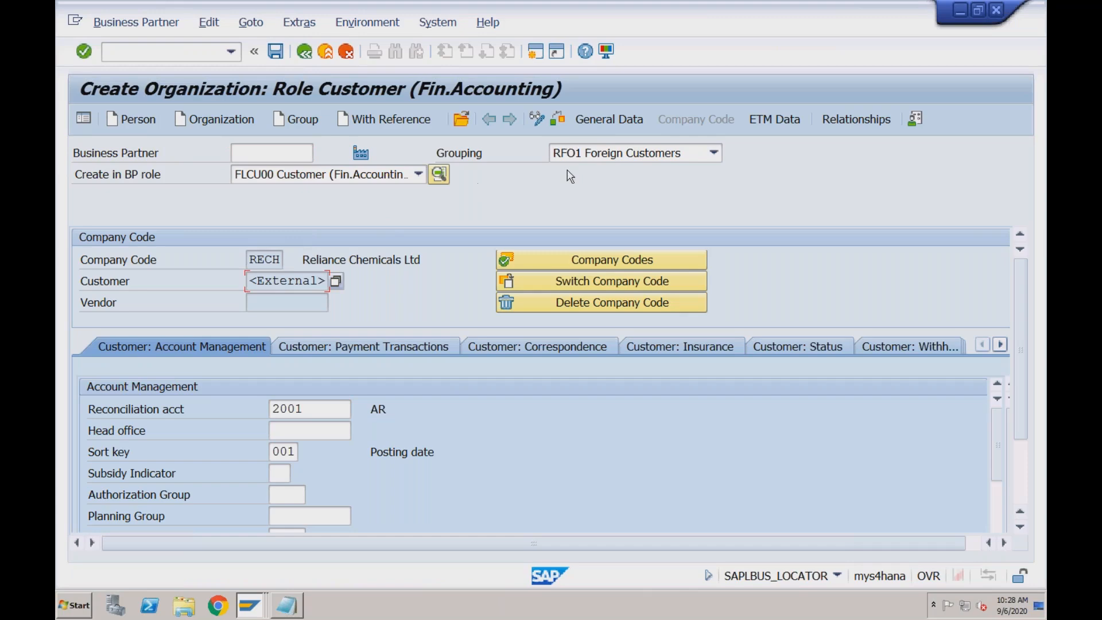
{"action": "left_click", "coordinate": [612, 122]}
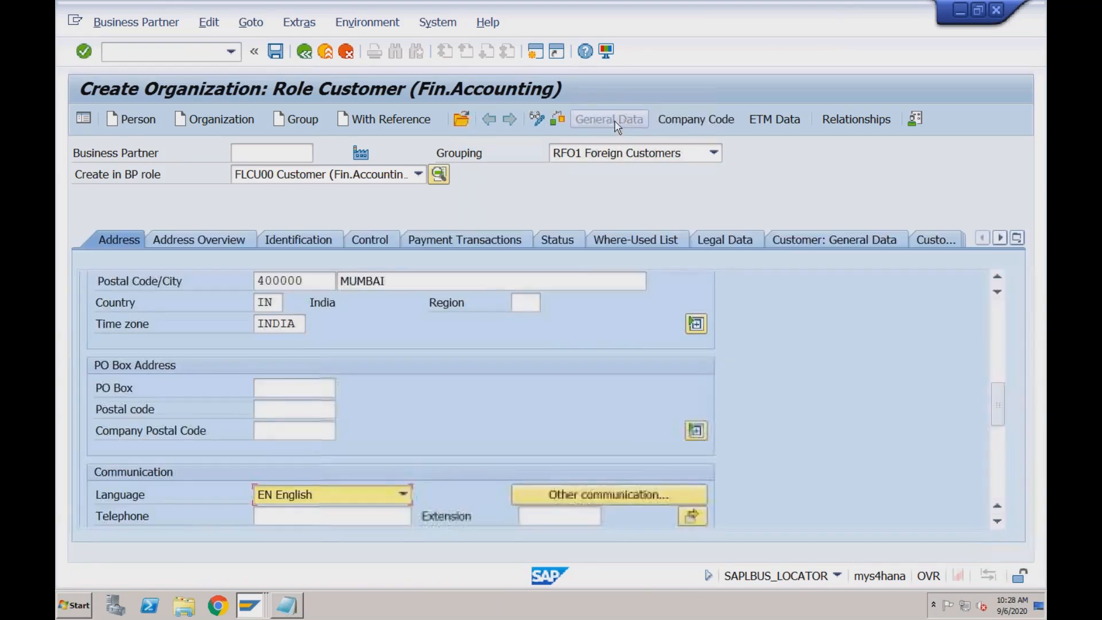
{"action": "left_click", "coordinate": [814, 241]}
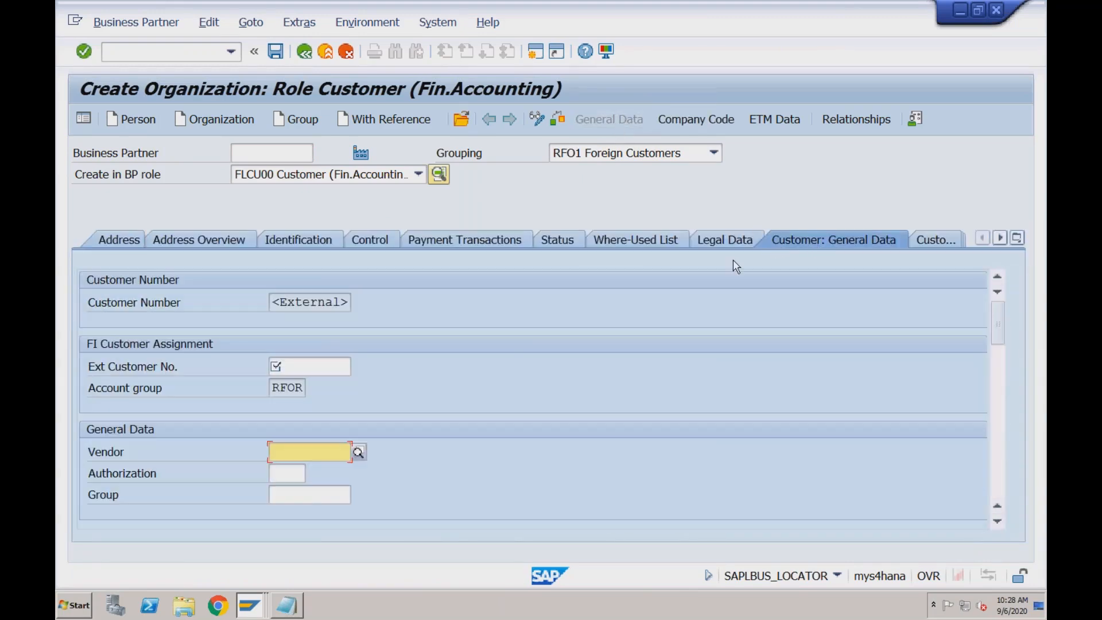
{"action": "left_click", "coordinate": [313, 366]}
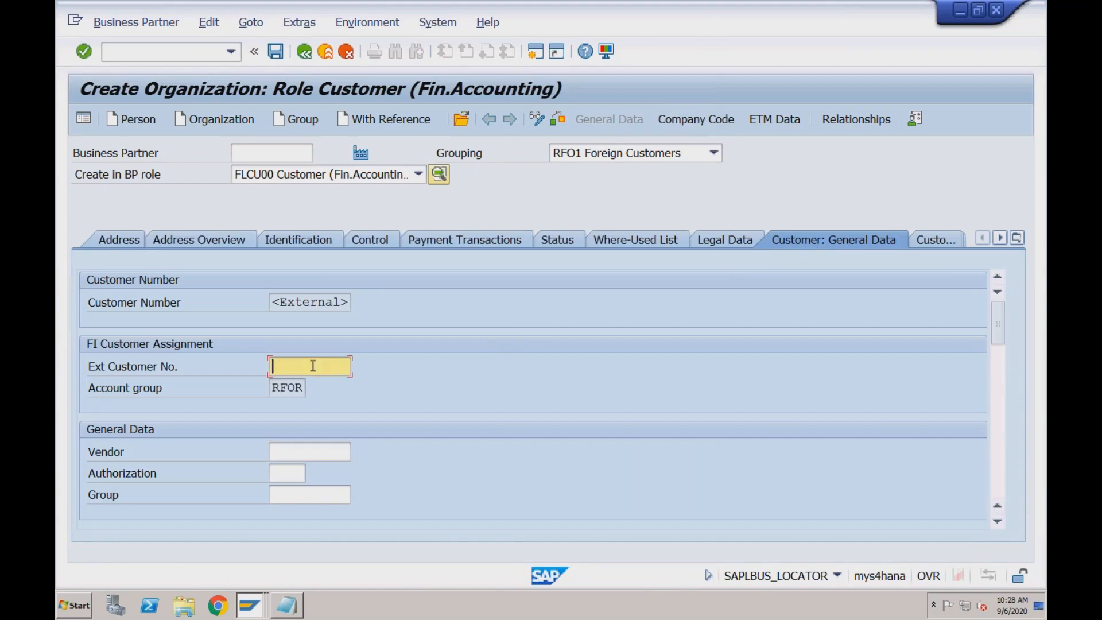
{"action": "type", "text": "12321"}
{"action": "key", "text": "Return"}
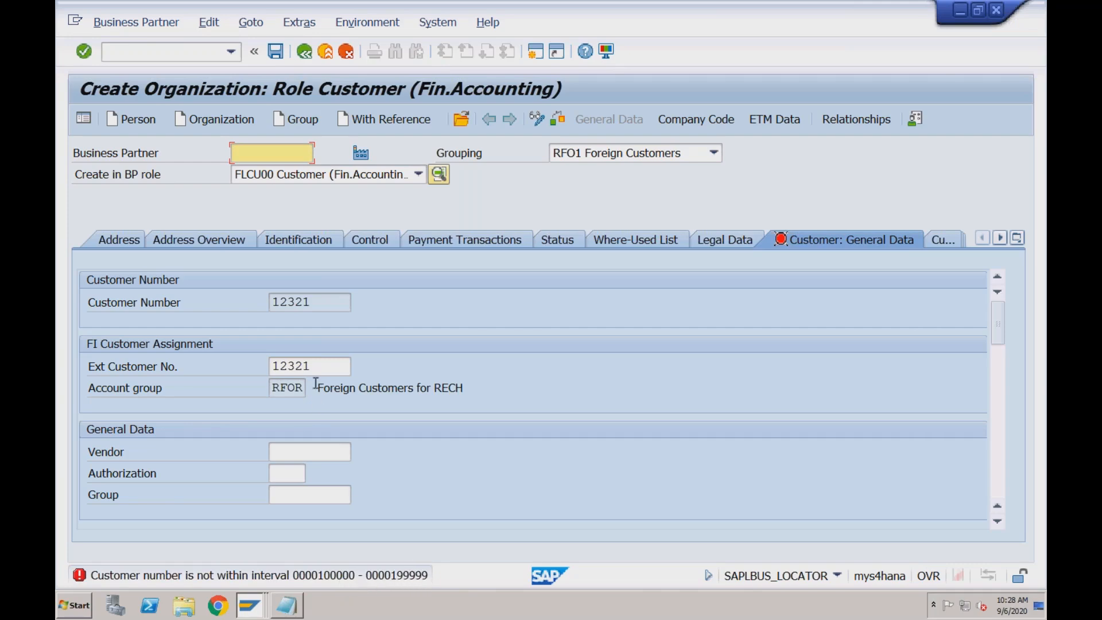
{"action": "left_click_drag", "start_coordinate": [314, 365], "coordinate": [270, 366]}
{"action": "type", "text": "199999"}
{"action": "key", "text": "Return"}
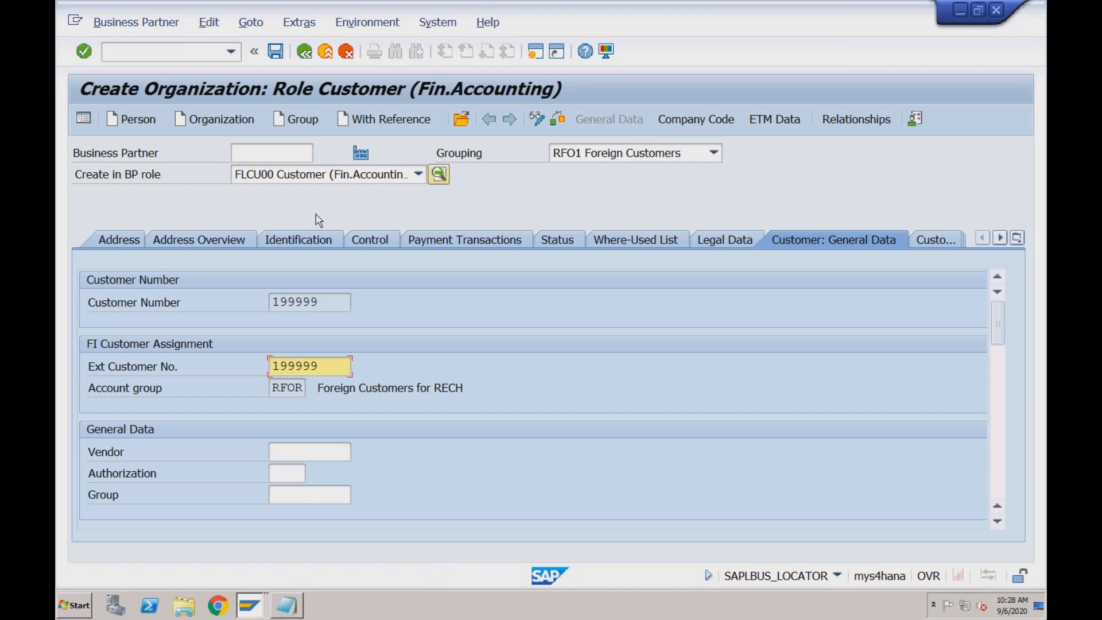
Set reconciliation account 2001 and sort key 001 in the customer's RECH company code data, and save the customer
{"action": "left_click", "coordinate": [276, 51]}
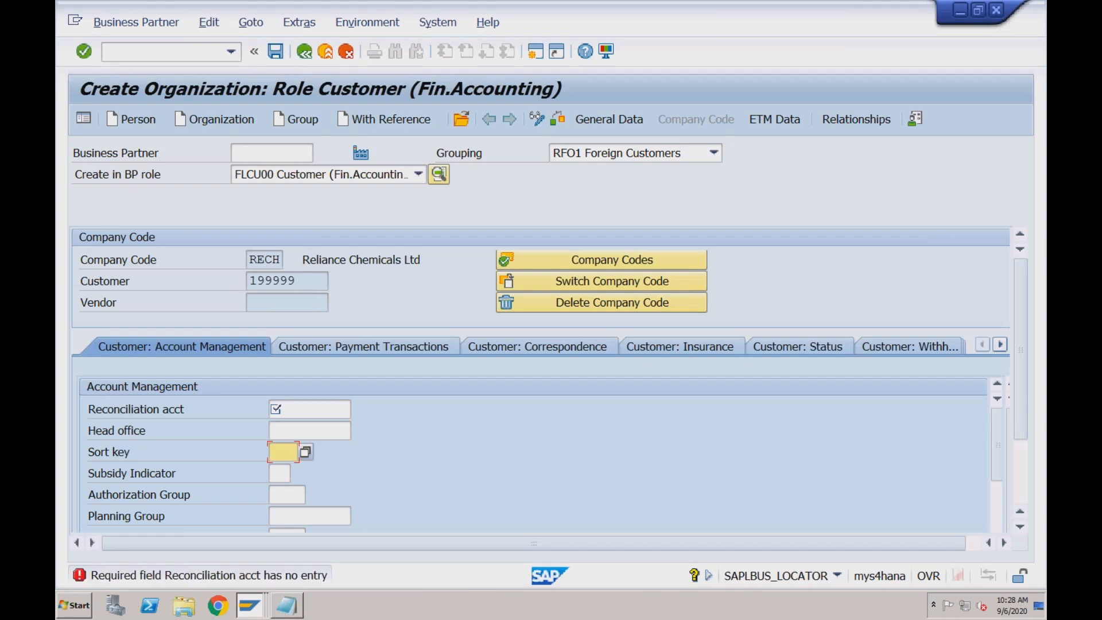
{"action": "left_click", "coordinate": [289, 409]}
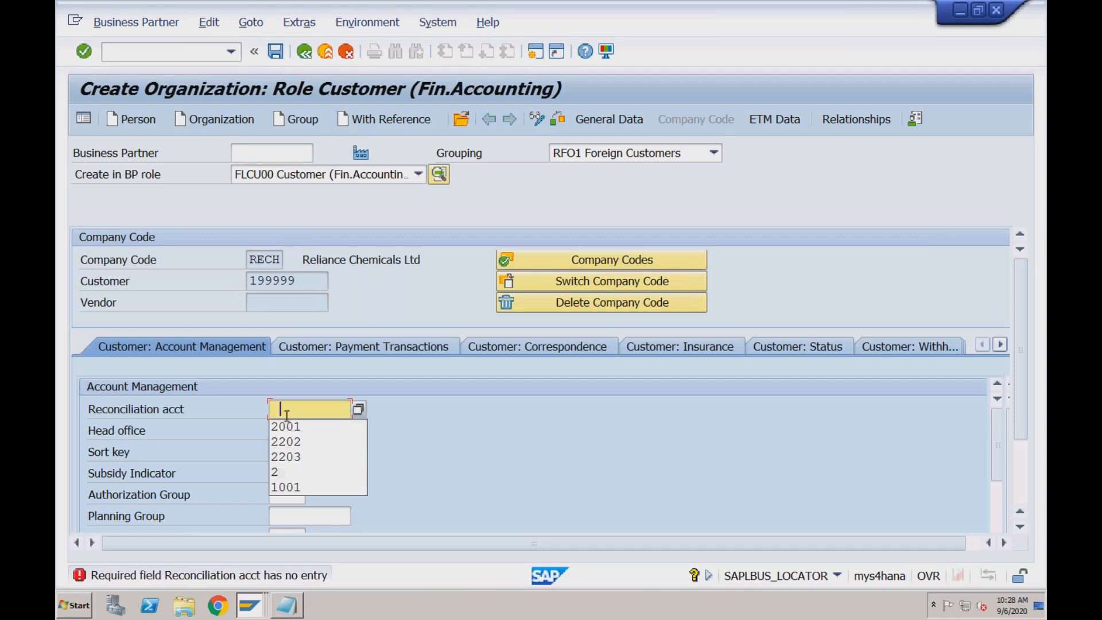
{"action": "left_click", "coordinate": [285, 427]}
{"action": "left_click", "coordinate": [281, 453]}
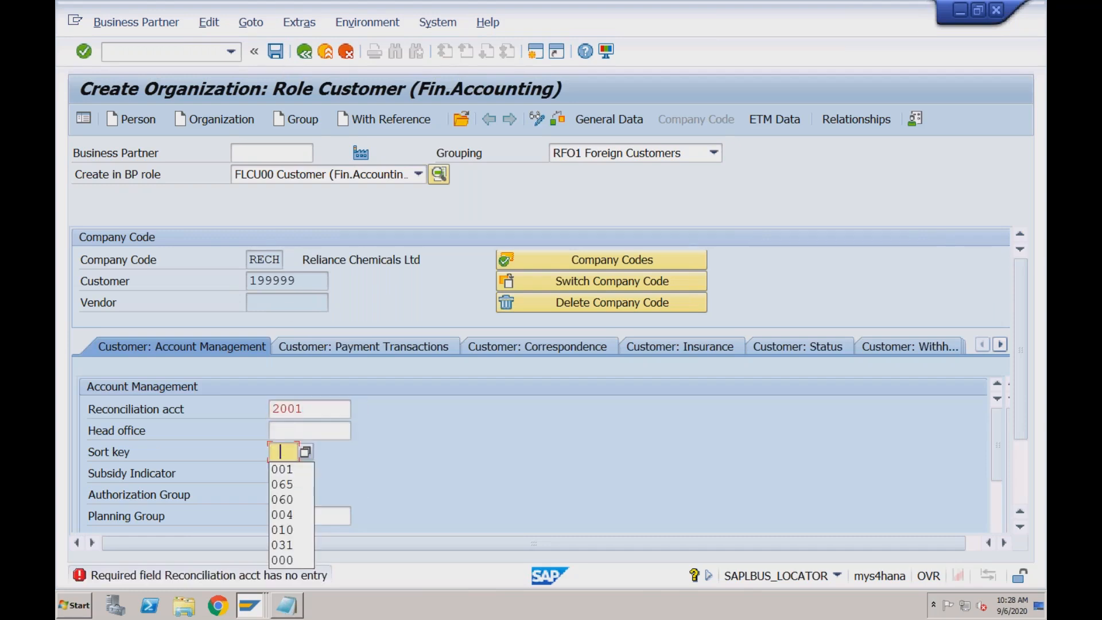
{"action": "left_click", "coordinate": [282, 473]}
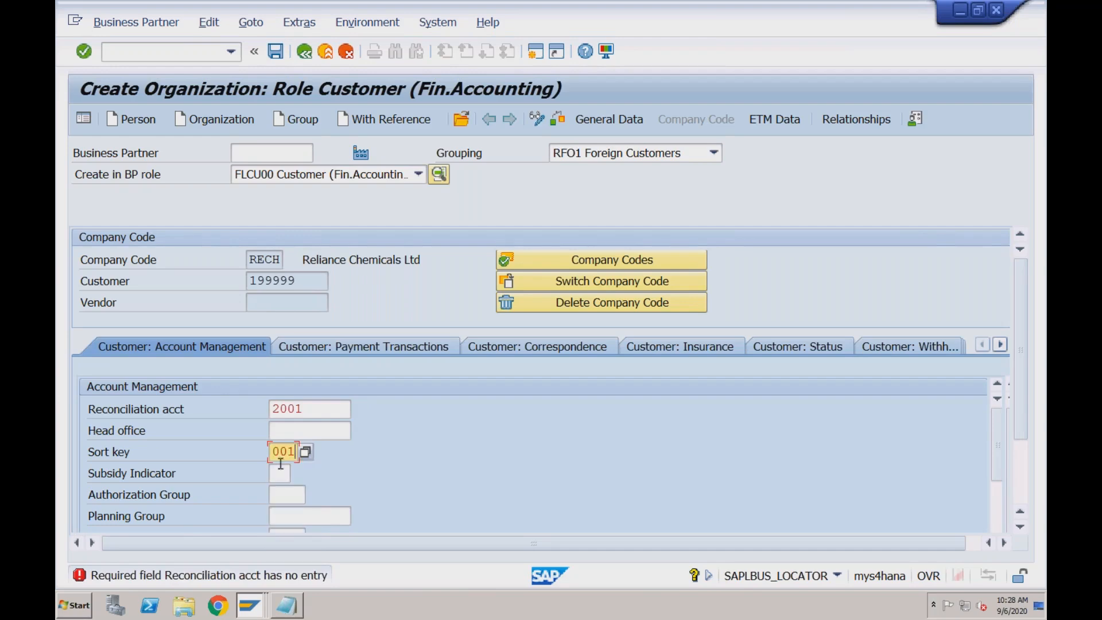
{"action": "left_click", "coordinate": [276, 52]}
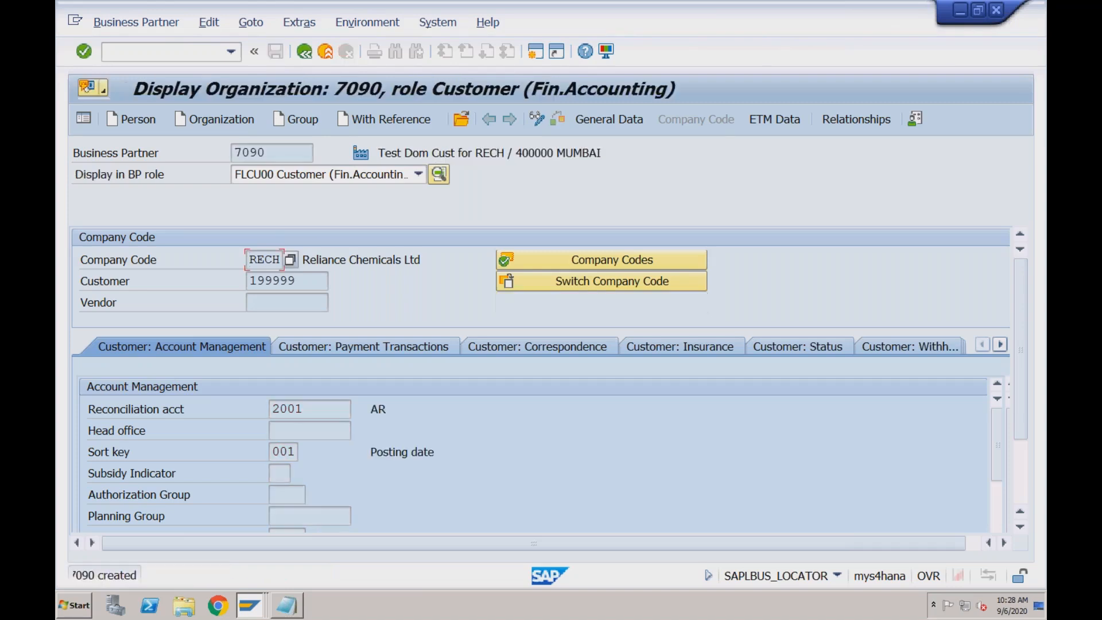
Compare the saved record's business partner number with its customer number
{"action": "left_click_drag", "start_coordinate": [267, 152], "coordinate": [233, 151]}
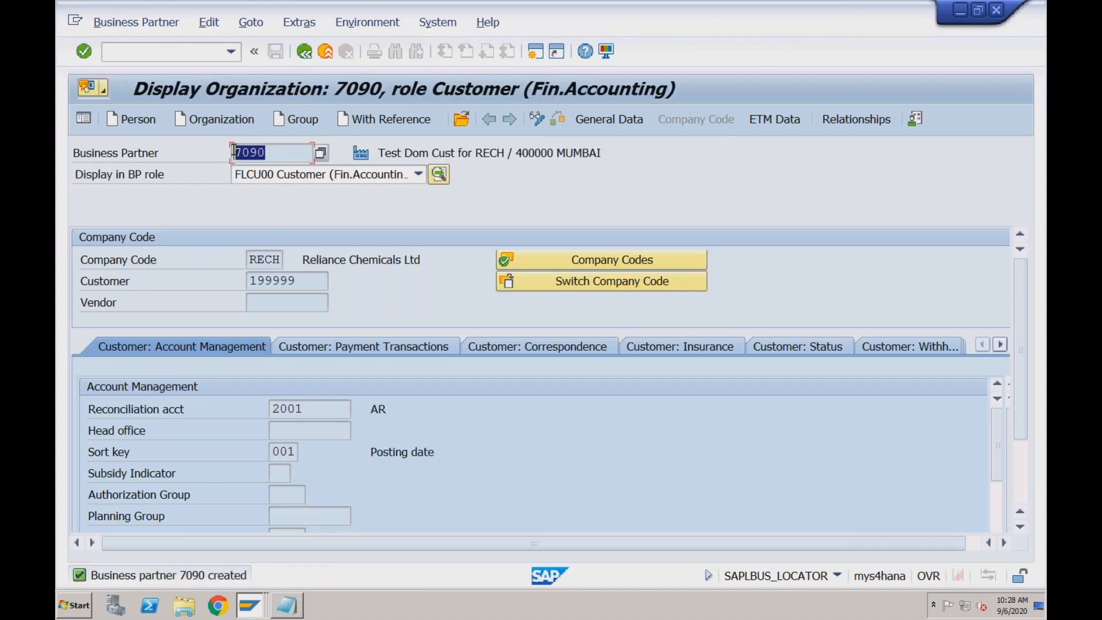
{"action": "left_click_drag", "start_coordinate": [301, 281], "coordinate": [249, 280]}
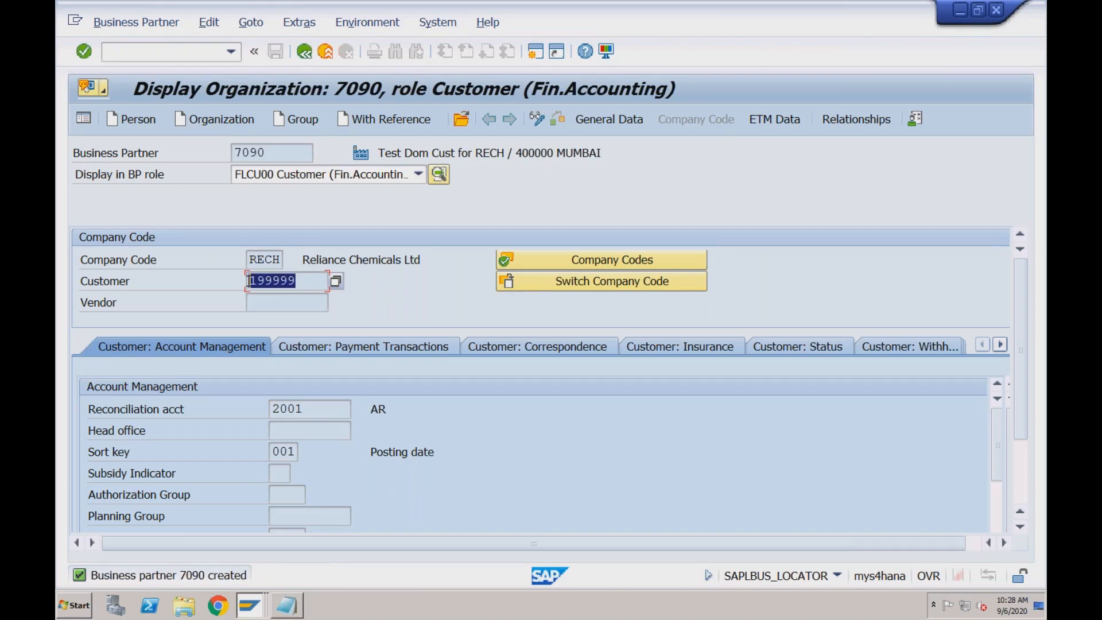
{"action": "left_click", "coordinate": [270, 153]}
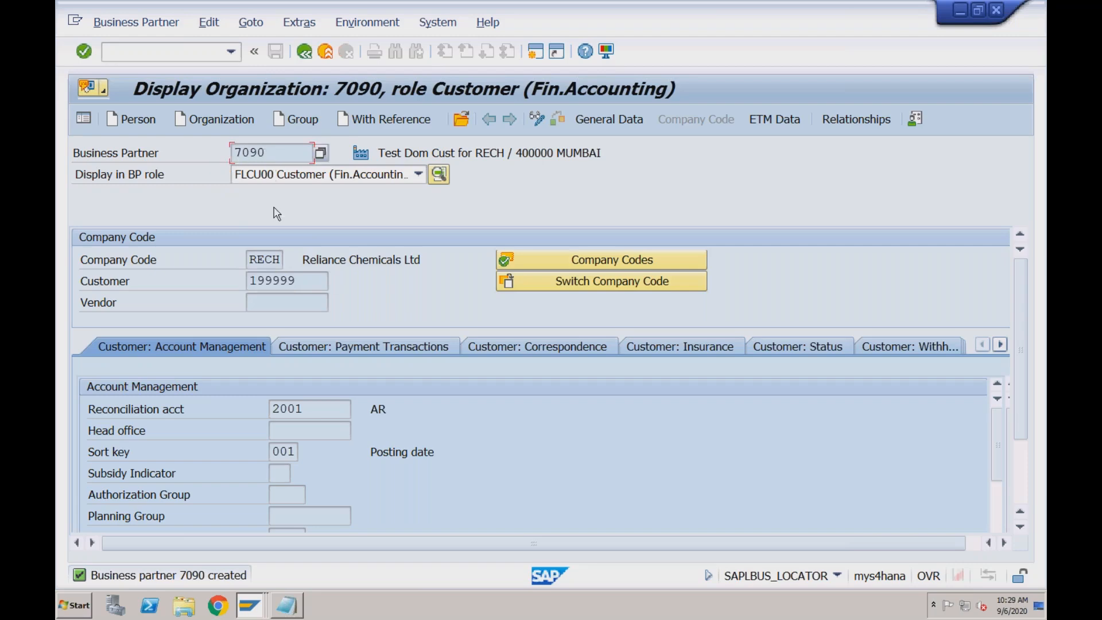
{"action": "left_click", "coordinate": [294, 280]}
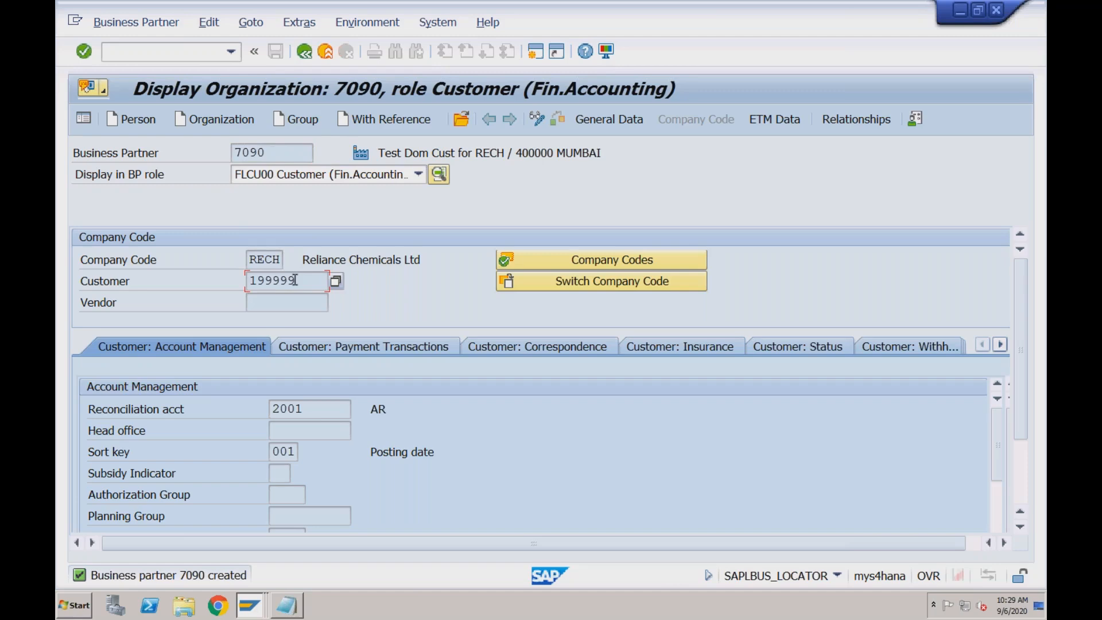
{"action": "left_click", "coordinate": [281, 154]}
{"action": "left_click", "coordinate": [308, 282]}
{"action": "left_click", "coordinate": [268, 153]}
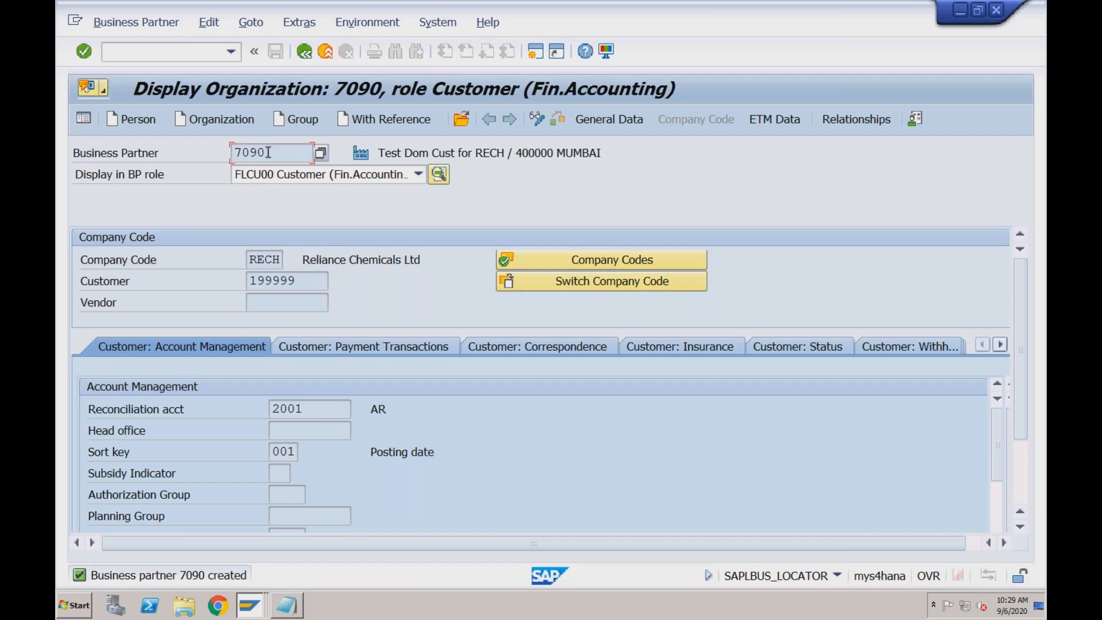
{"action": "left_click", "coordinate": [303, 285]}
{"action": "left_click", "coordinate": [270, 152]}
{"action": "left_click", "coordinate": [298, 280]}
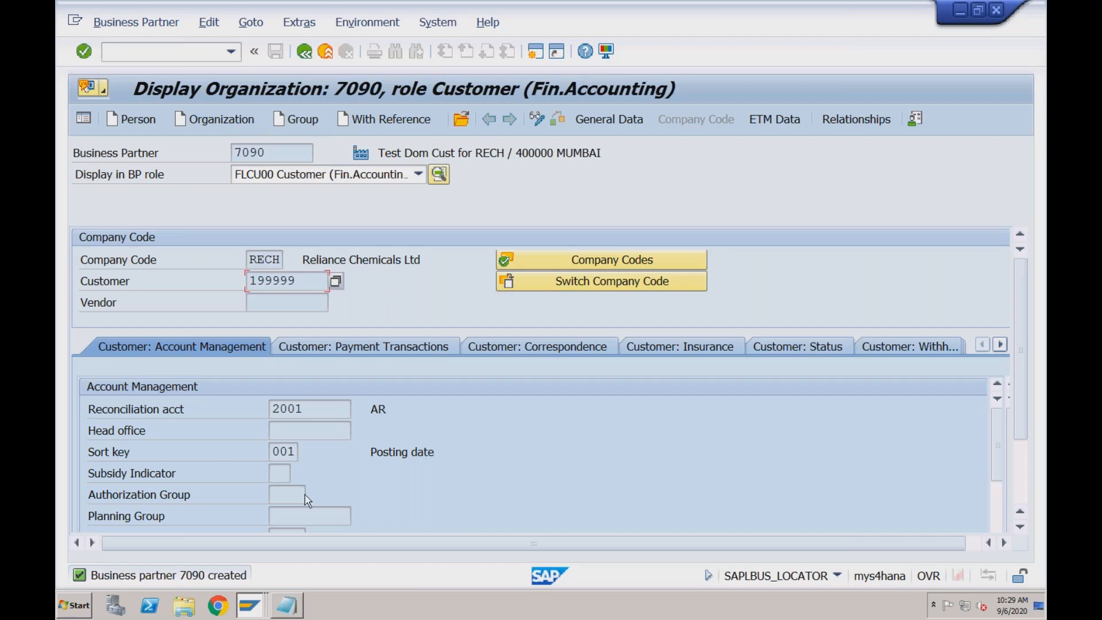
Examine the saved partner's available BP roles and its customer and vendor number fields
{"action": "left_click", "coordinate": [292, 608]}
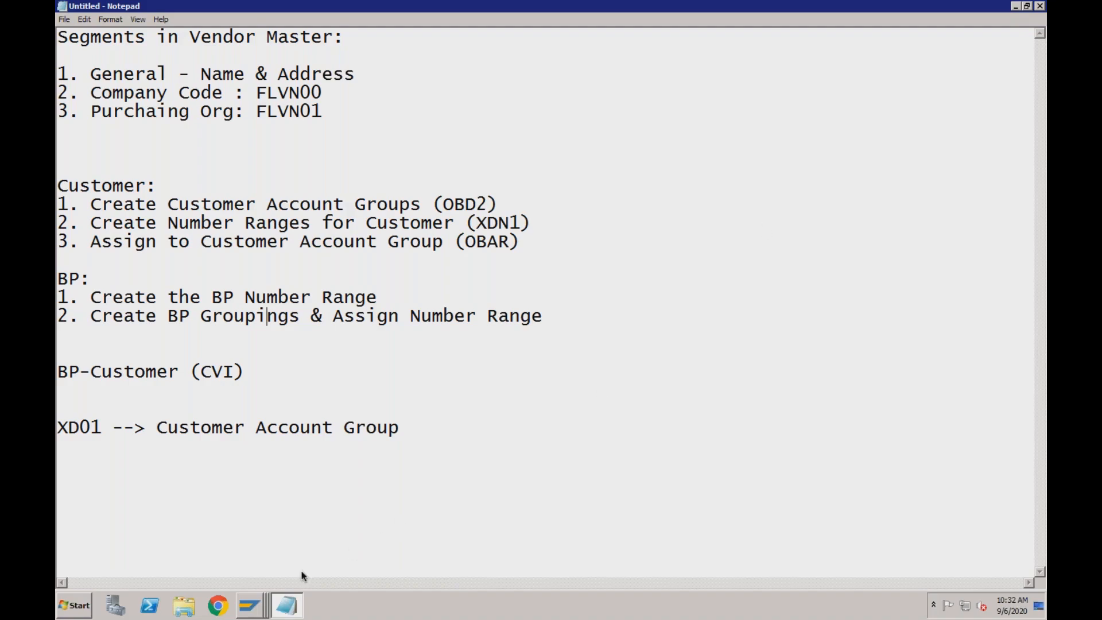
{"action": "left_click", "coordinate": [249, 606]}
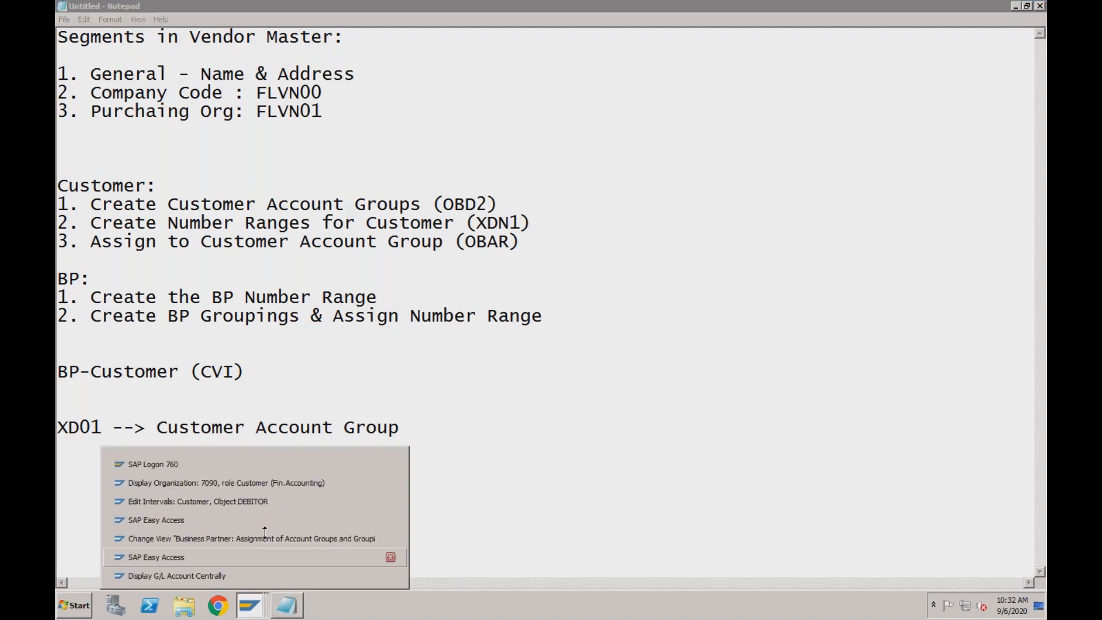
{"action": "left_click", "coordinate": [280, 487]}
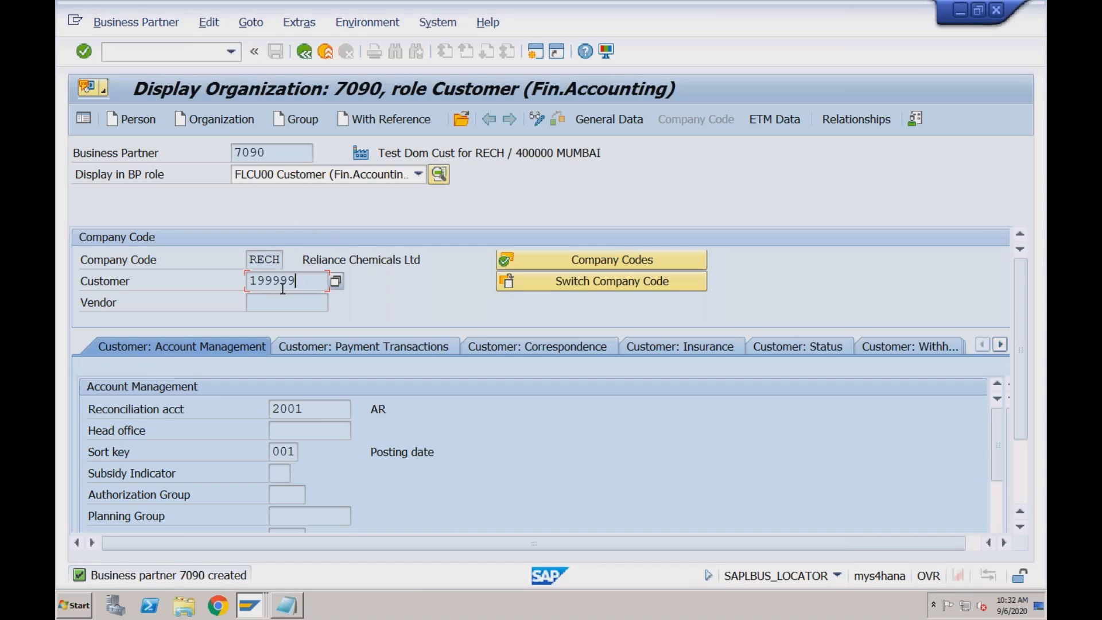
{"action": "left_click", "coordinate": [270, 301]}
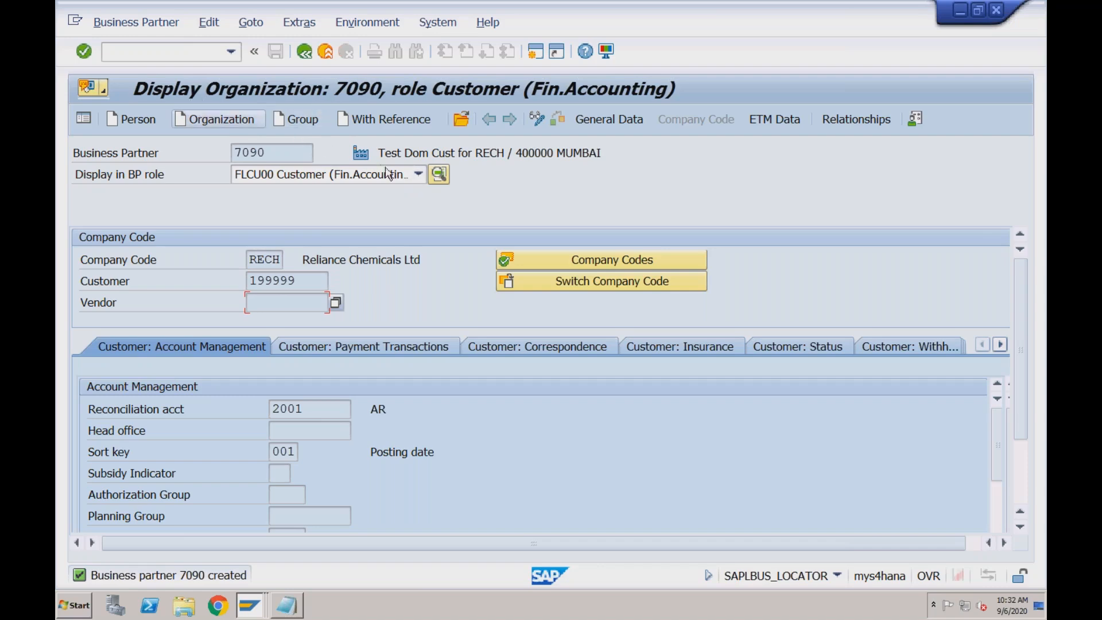
{"action": "left_click", "coordinate": [417, 178]}
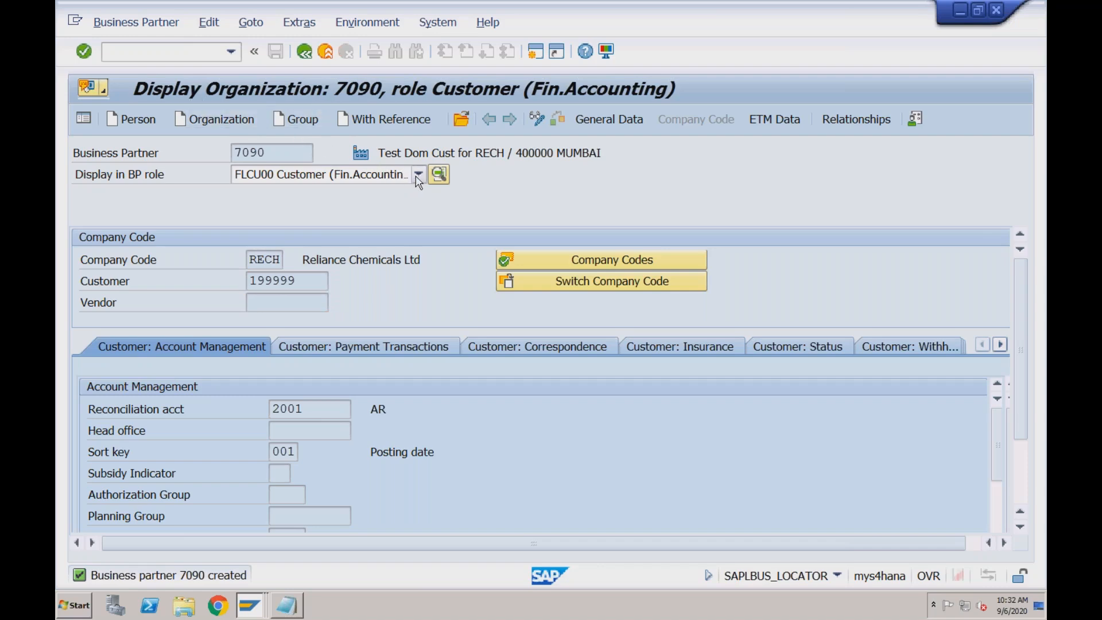
{"action": "left_click", "coordinate": [419, 177]}
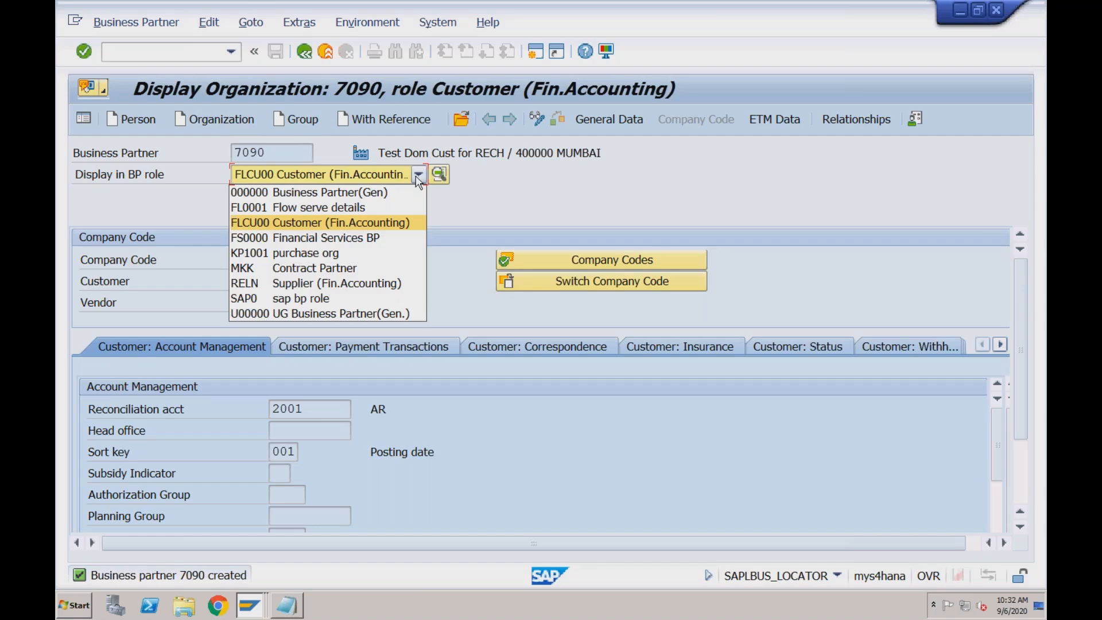
{"action": "left_click", "coordinate": [419, 177]}
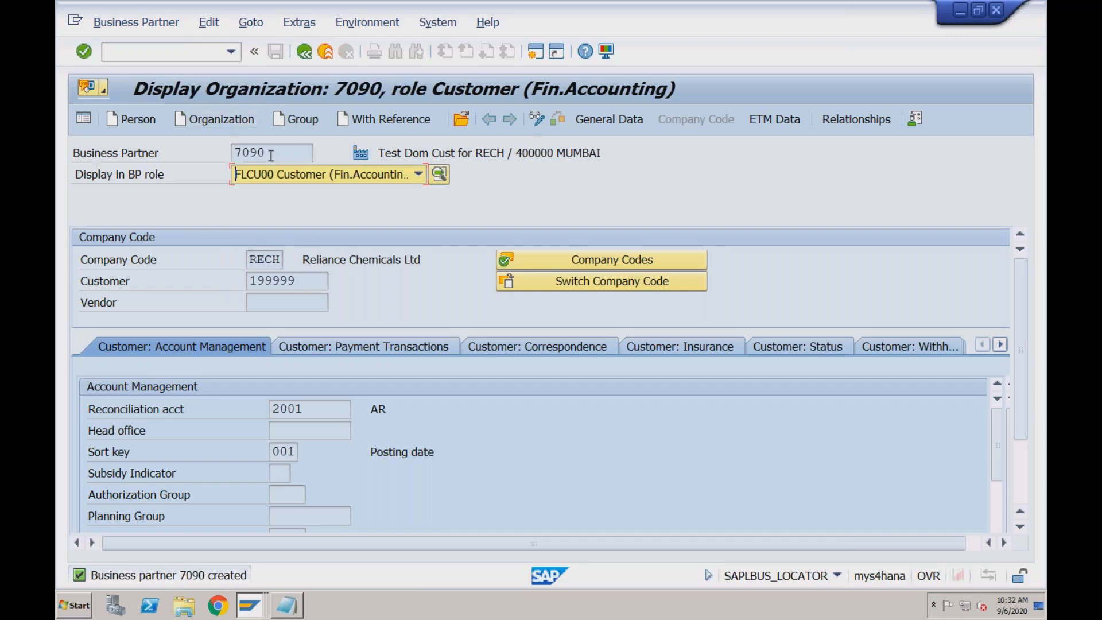
{"action": "left_click", "coordinate": [298, 279]}
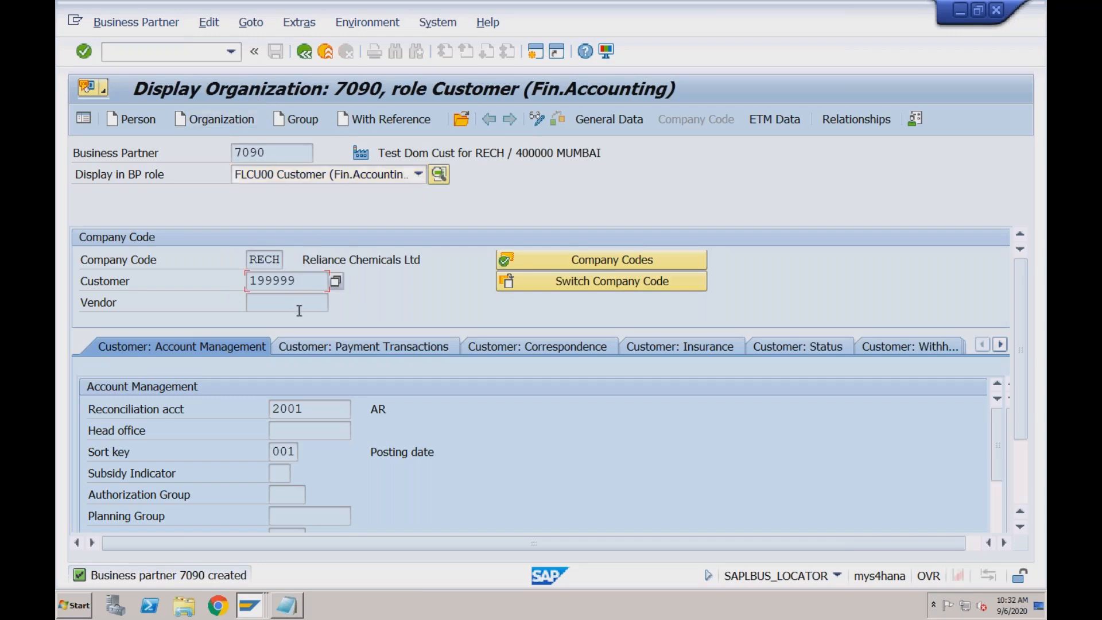
{"action": "left_click", "coordinate": [283, 303]}
Switch the business partner to change mode and select the new role FLVN00 Supplier (Fin.Accounting)
{"action": "left_click", "coordinate": [538, 121]}
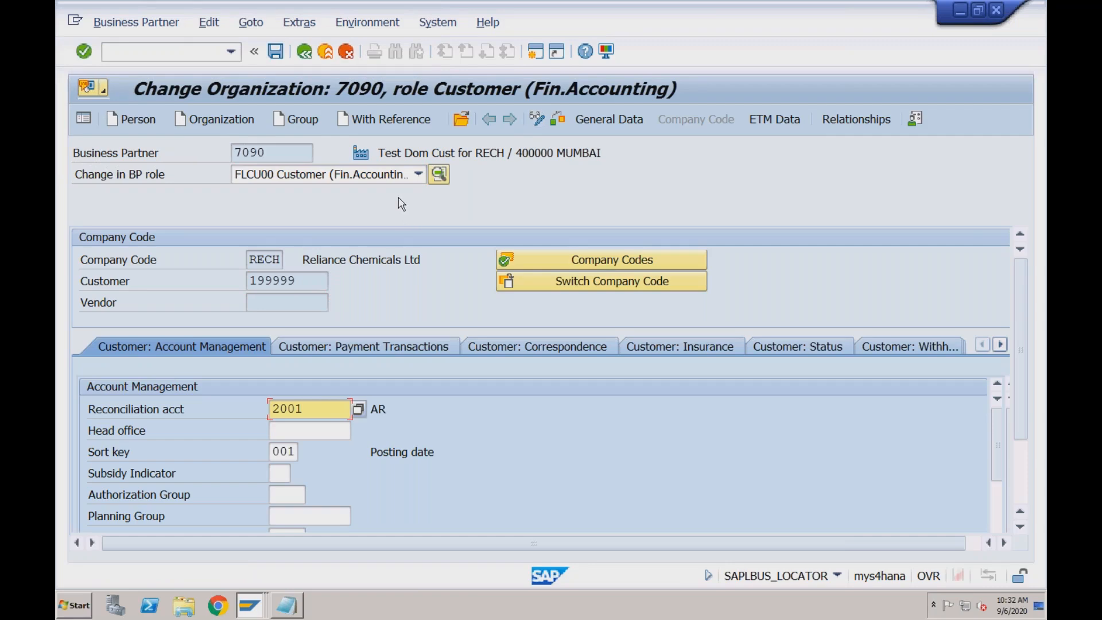
{"action": "left_click", "coordinate": [419, 177]}
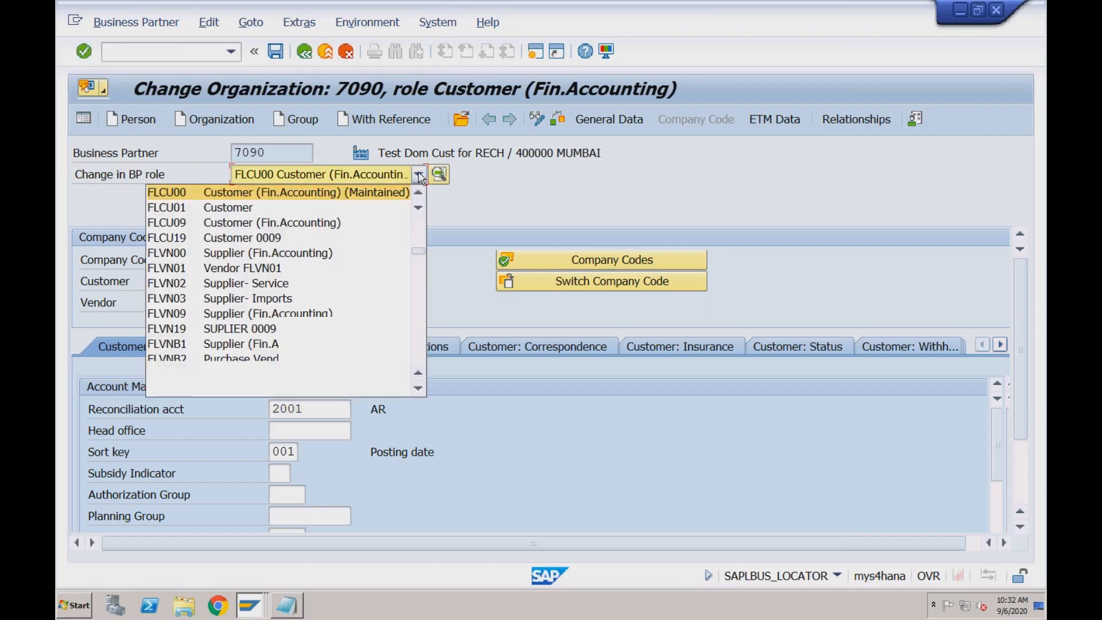
{"action": "left_click", "coordinate": [349, 253]}
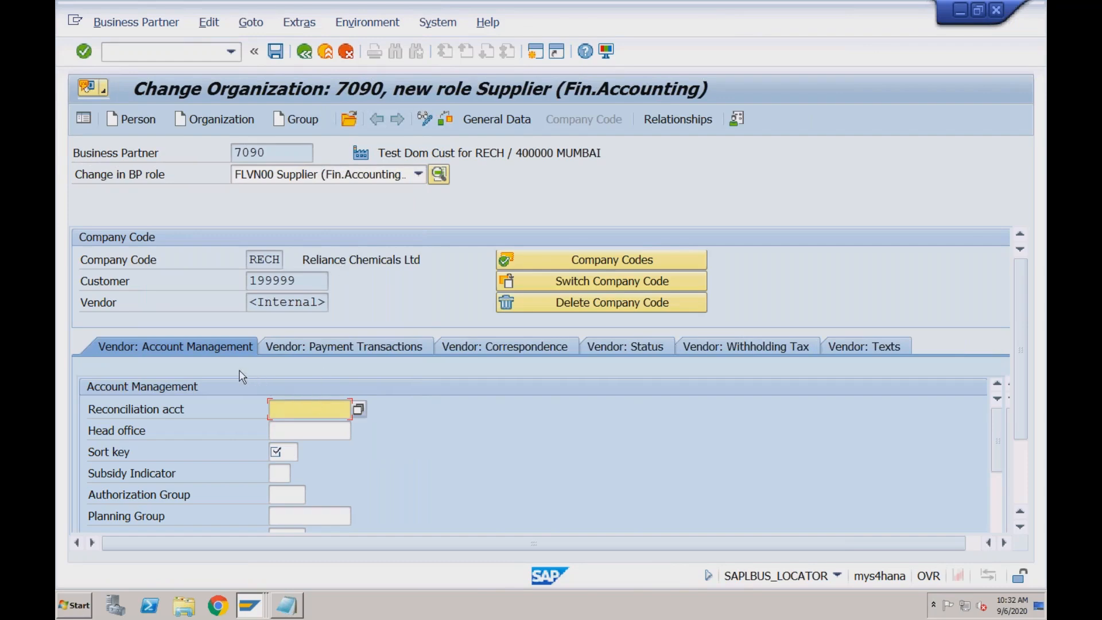
Set reconciliation account 1000 and sort key 001 in the vendor's account management data for company code RECH
{"action": "left_click", "coordinate": [317, 408]}
{"action": "left_click", "coordinate": [359, 409]}
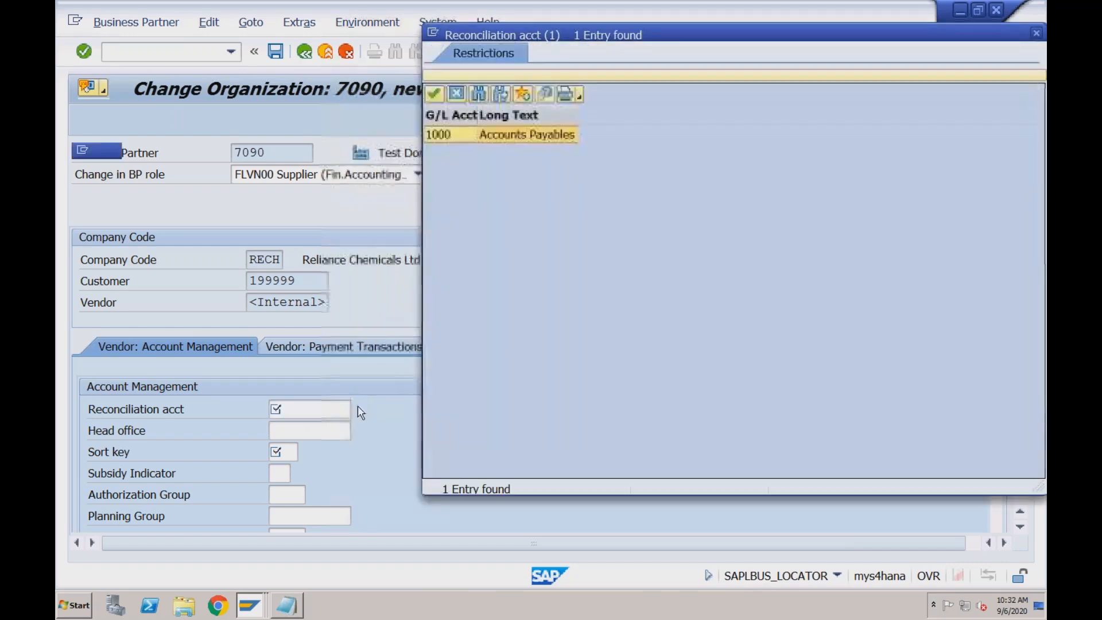
{"action": "double_click", "coordinate": [452, 137]}
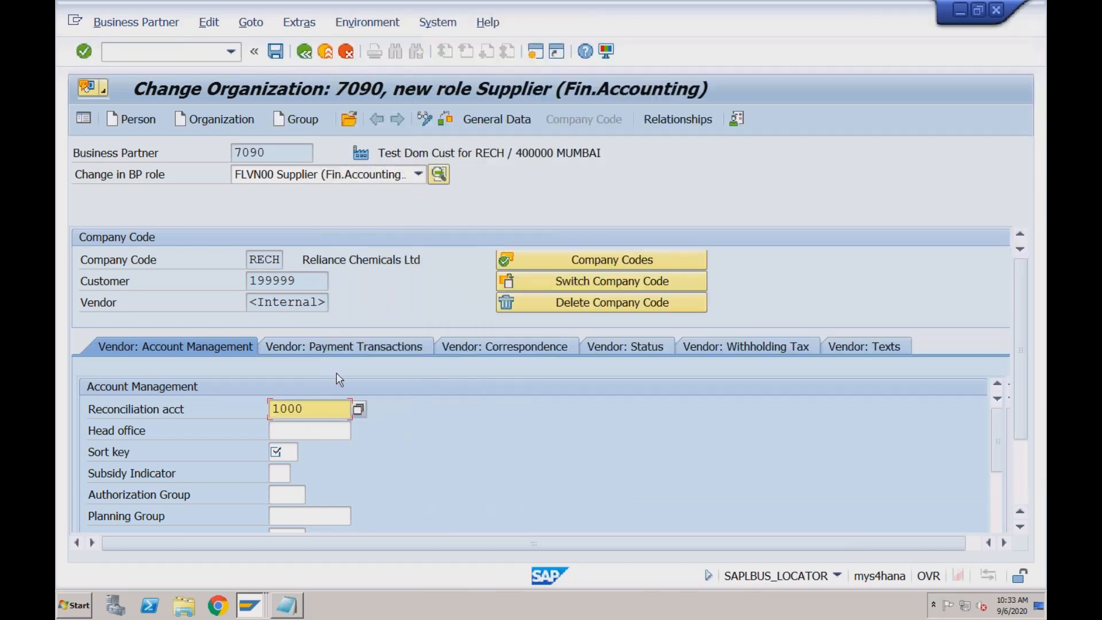
{"action": "left_click", "coordinate": [281, 452]}
{"action": "left_click", "coordinate": [306, 453]}
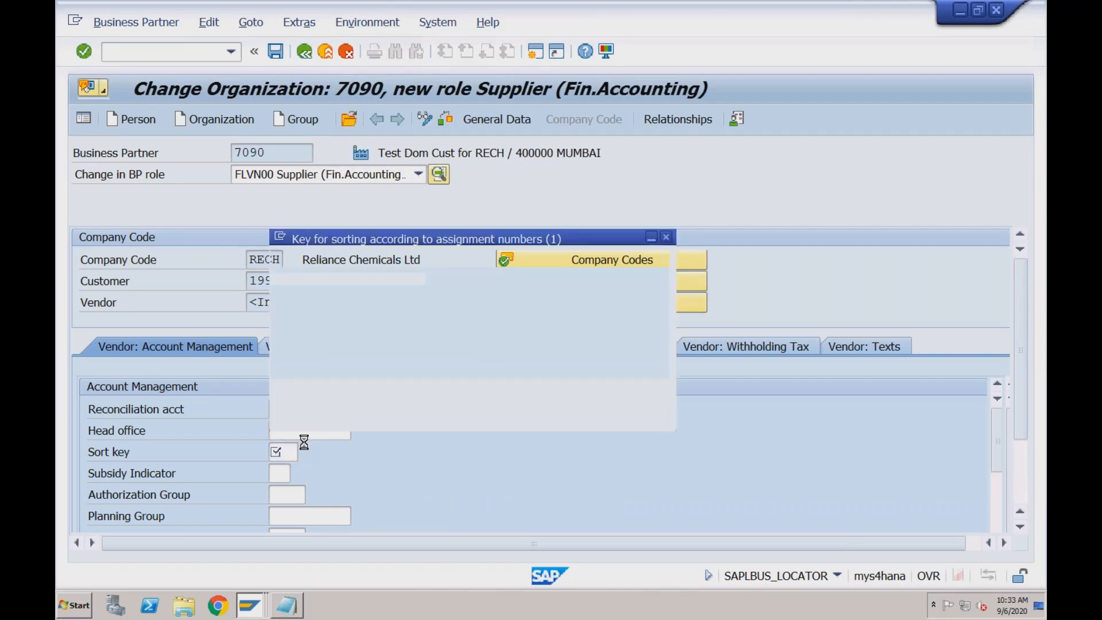
{"action": "double_click", "coordinate": [312, 246]}
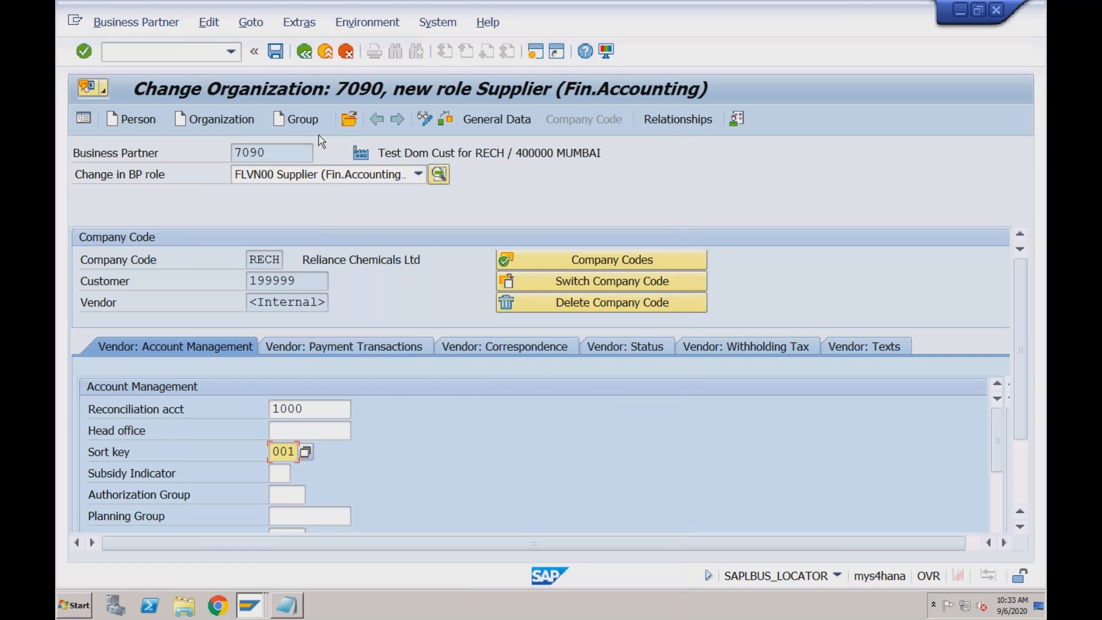
Check the business partner, vendor and customer number fields, and try to save the supplier role
{"action": "left_click", "coordinate": [276, 152]}
{"action": "left_click", "coordinate": [289, 302]}
{"action": "left_click", "coordinate": [271, 154]}
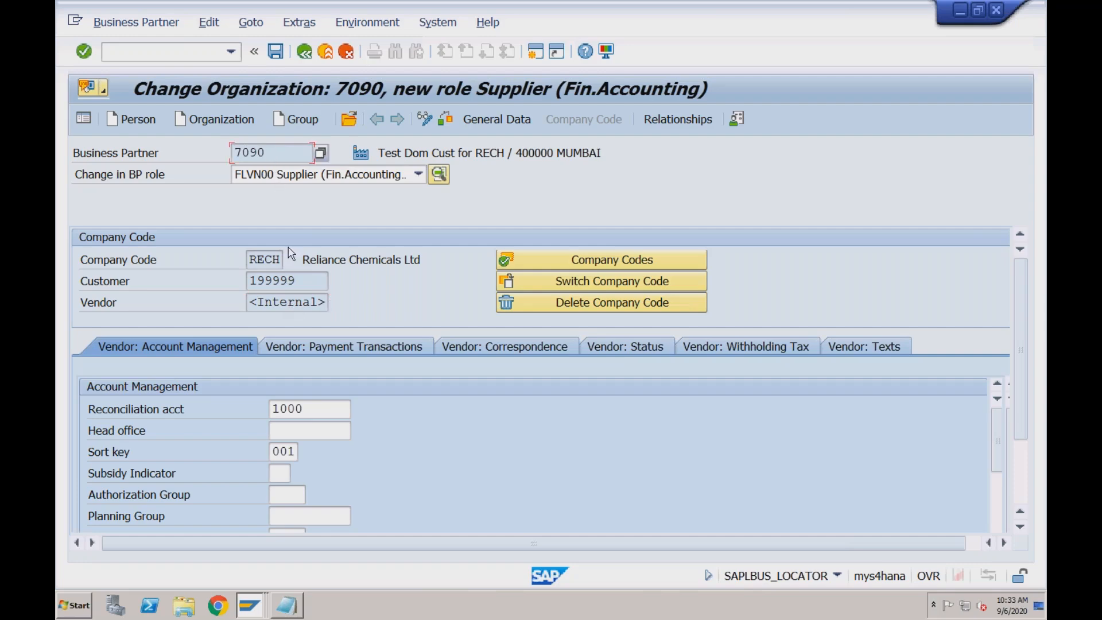
{"action": "left_click", "coordinate": [296, 283]}
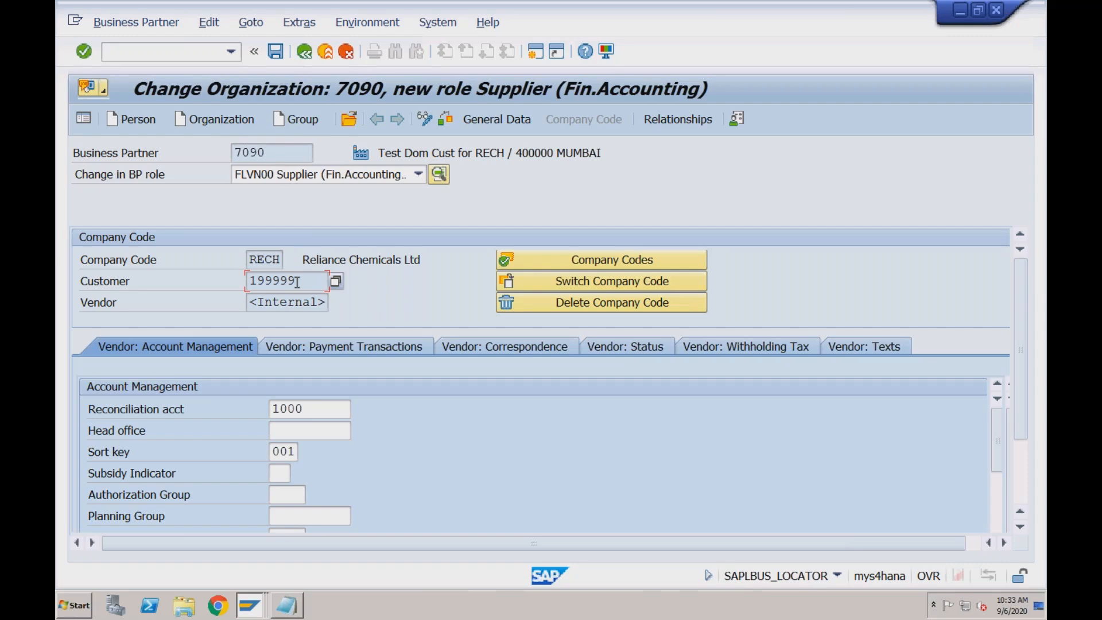
{"action": "left_click", "coordinate": [275, 51]}
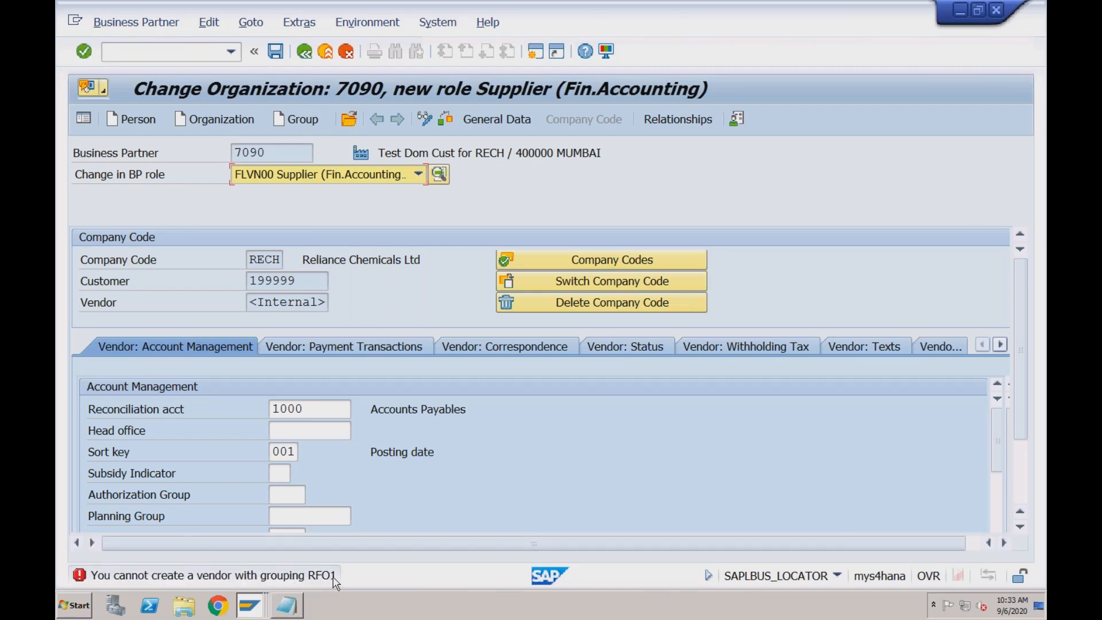
Review the BP-Customer (CVI) line in the Notepad notes, and return to the business partner's supplier role in SAP
{"action": "left_click", "coordinate": [292, 606]}
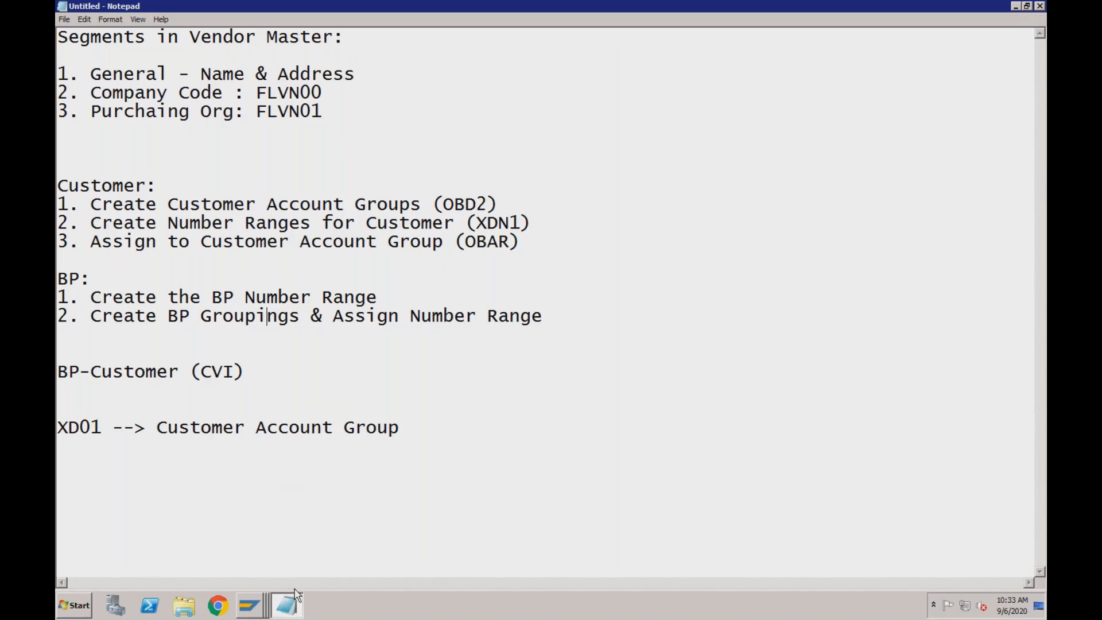
{"action": "left_click_drag", "start_coordinate": [255, 372], "coordinate": [60, 372]}
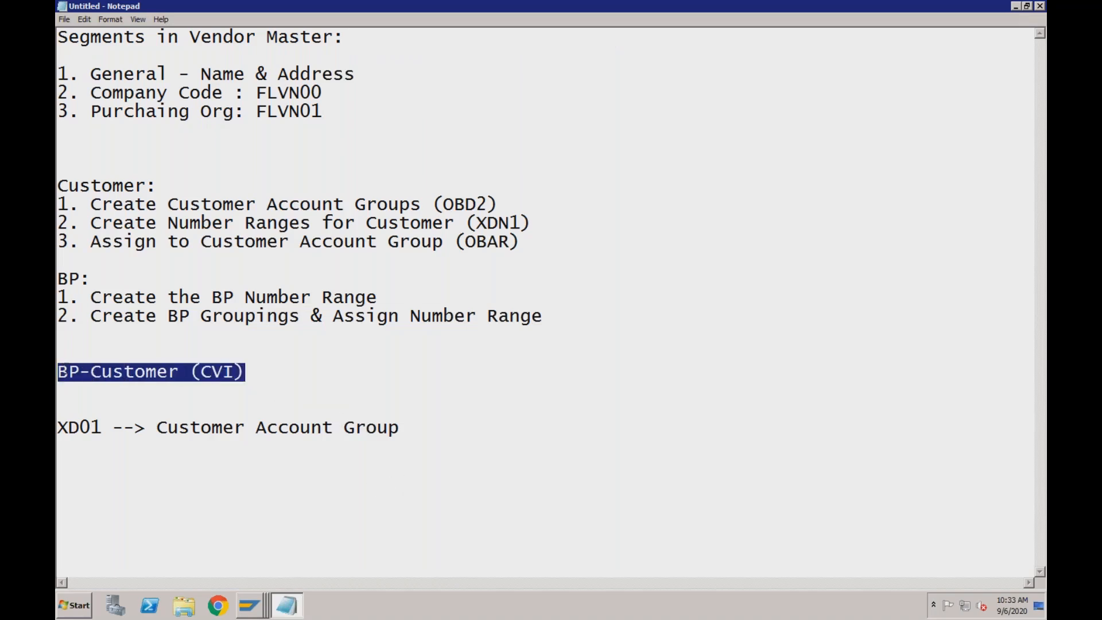
{"action": "left_click", "coordinate": [249, 374]}
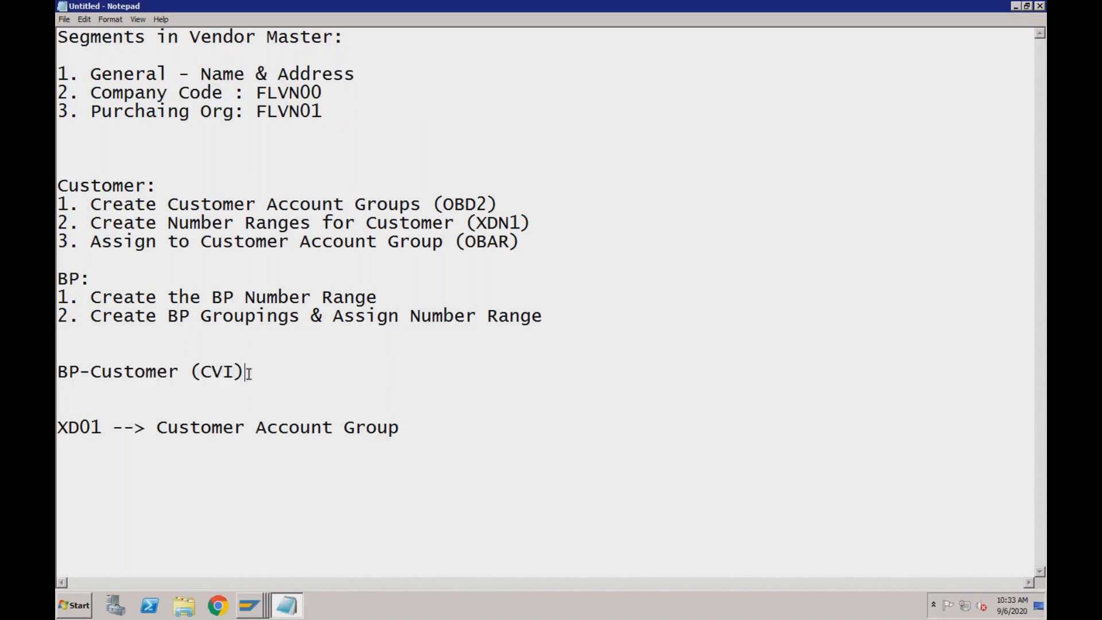
{"action": "left_click", "coordinate": [81, 374]}
{"action": "left_click", "coordinate": [261, 610]}
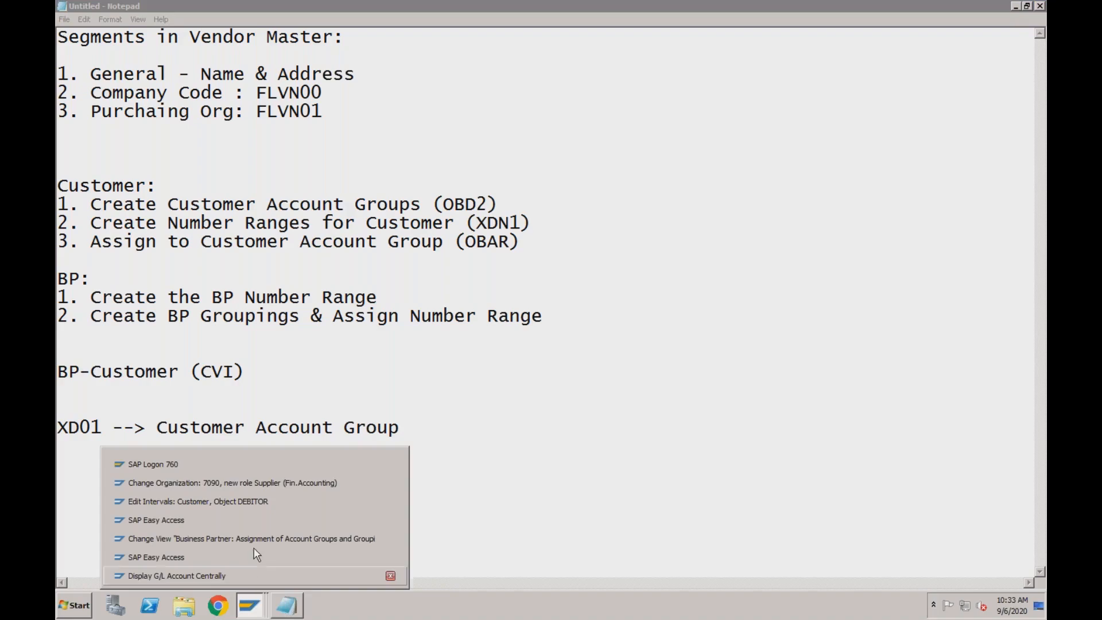
{"action": "left_click", "coordinate": [267, 483]}
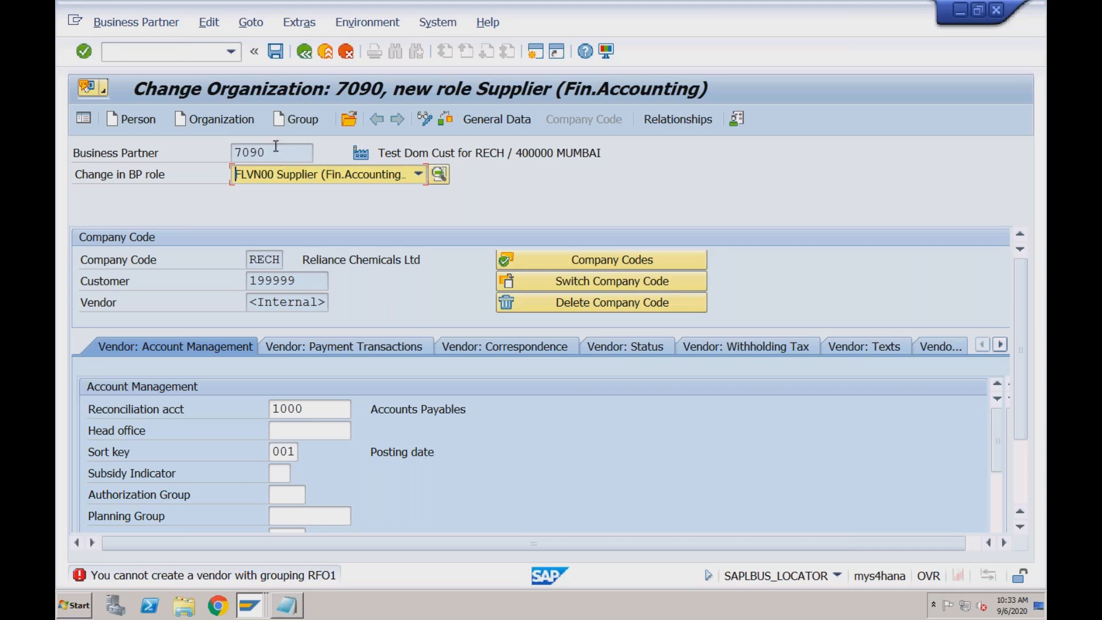
{"action": "left_click", "coordinate": [282, 156]}
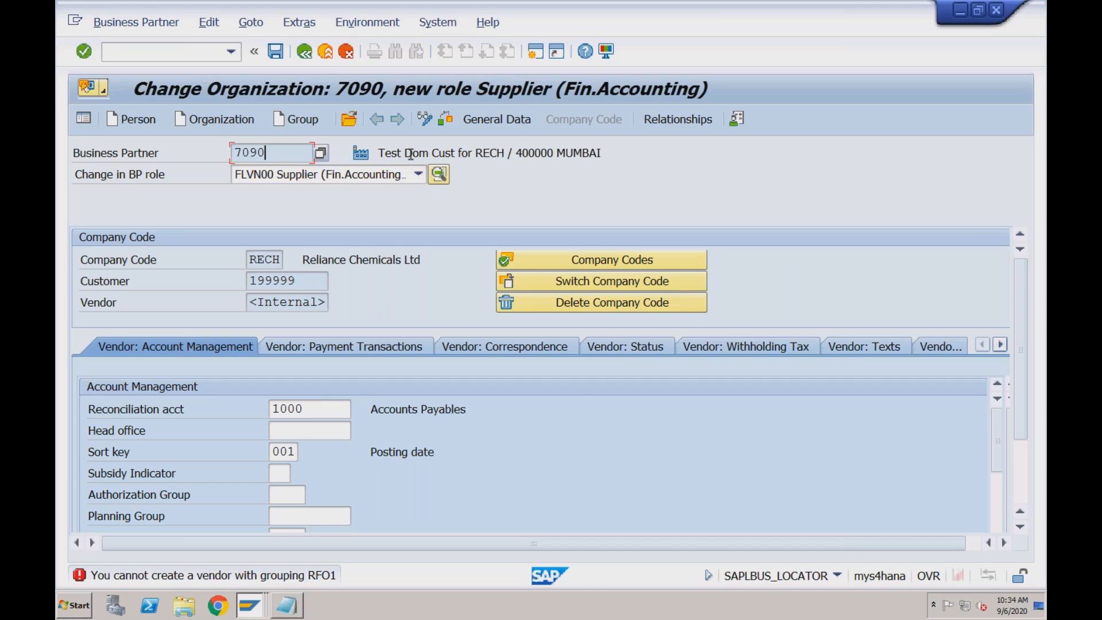
Check the business partner's description, customer, vendor and business partner number fields in the supplier role
{"action": "left_click_drag", "start_coordinate": [381, 153], "coordinate": [447, 153]}
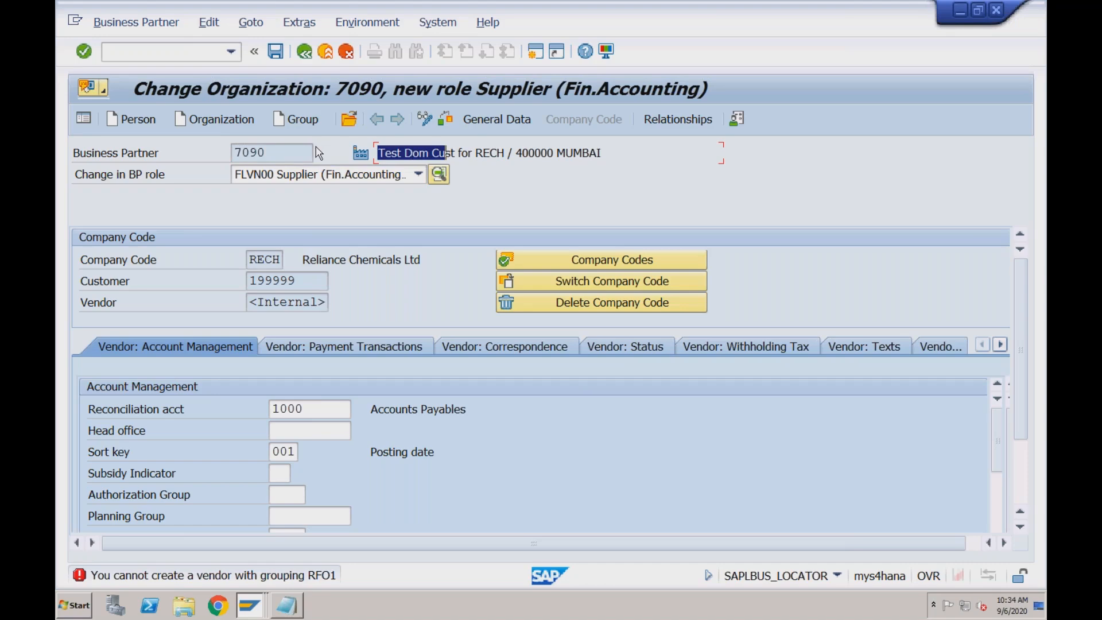
{"action": "left_click", "coordinate": [394, 150]}
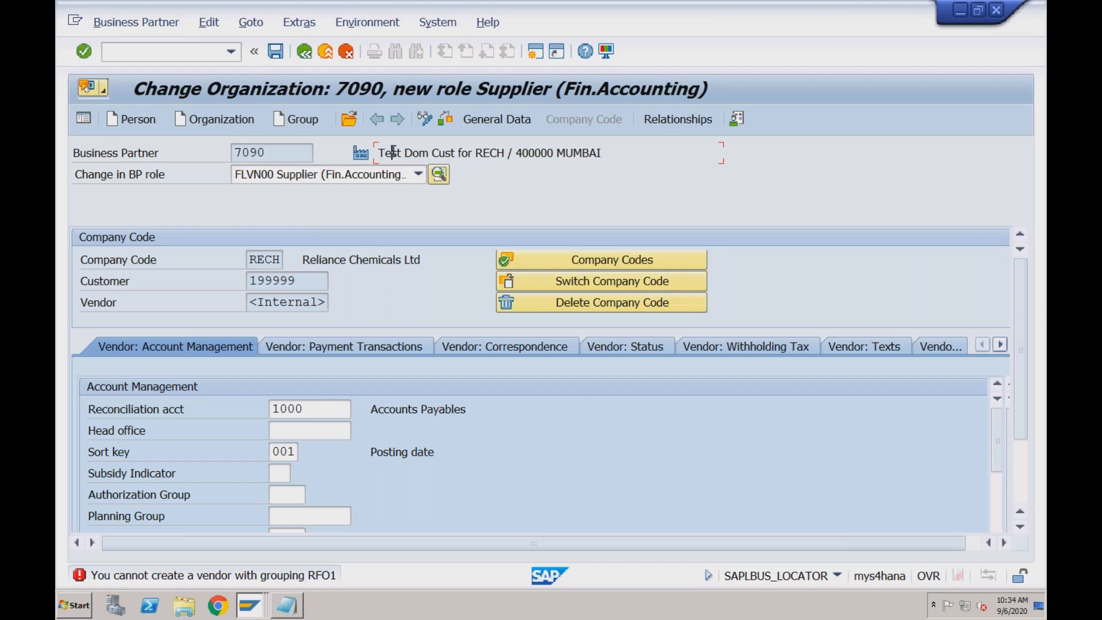
{"action": "left_click", "coordinate": [308, 283]}
{"action": "left_click", "coordinate": [308, 305]}
{"action": "left_click", "coordinate": [275, 154]}
Switch to the Notepad notes and add the line "BP-Vendor (CVI)" below the BP-Customer (CVI) line
{"action": "left_click", "coordinate": [253, 607]}
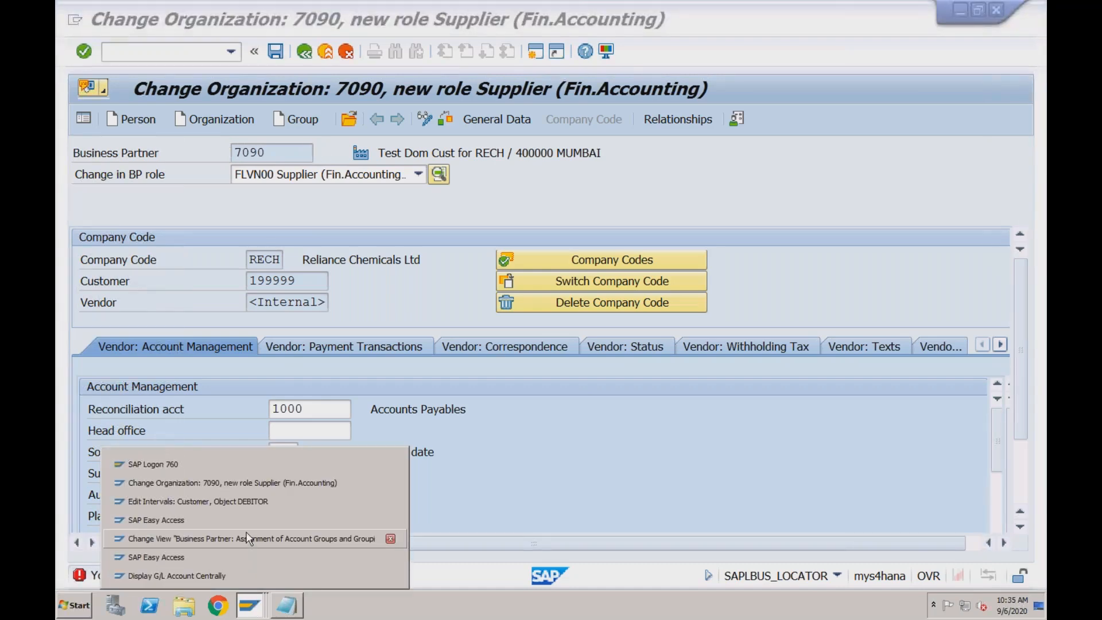
{"action": "left_click", "coordinate": [287, 606]}
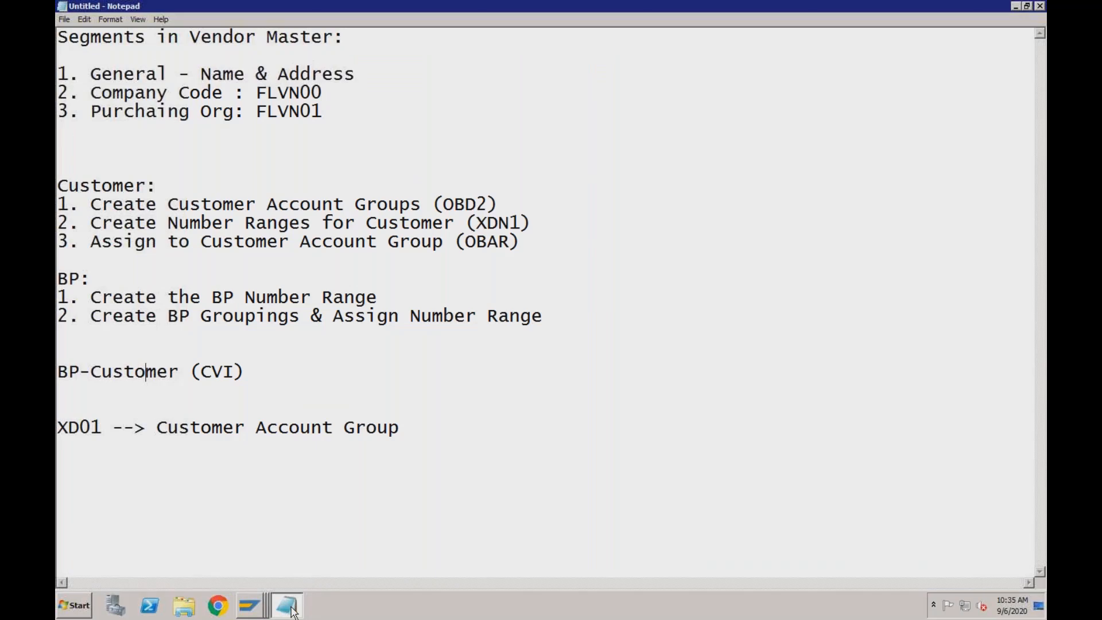
{"action": "left_click", "coordinate": [251, 376]}
{"action": "key", "text": "Return"}
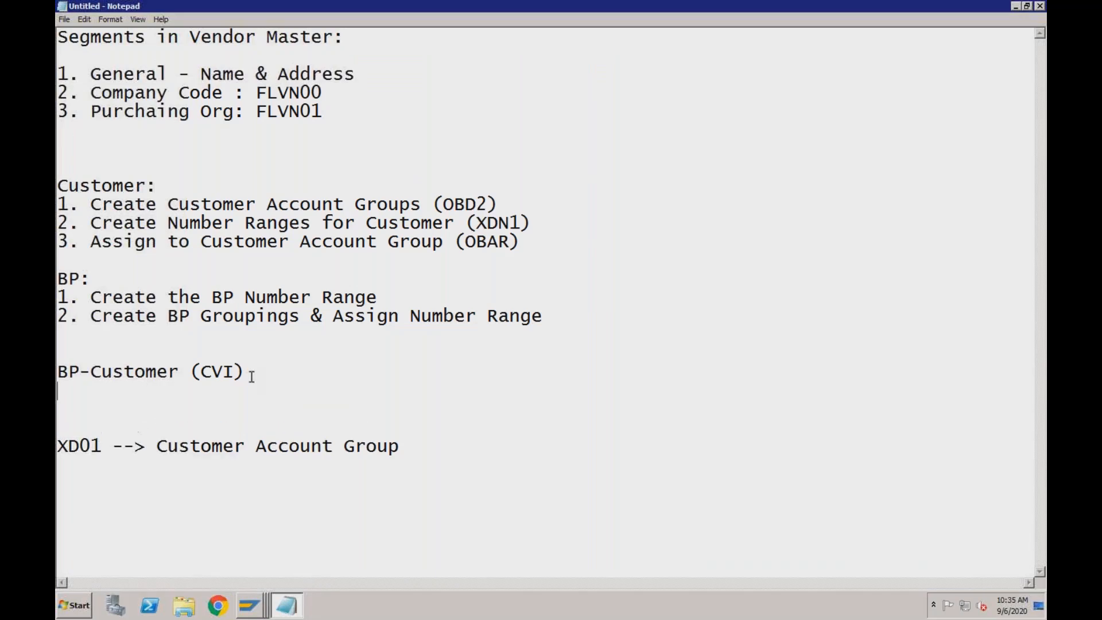
{"action": "type", "text": "BP-Vendor "}
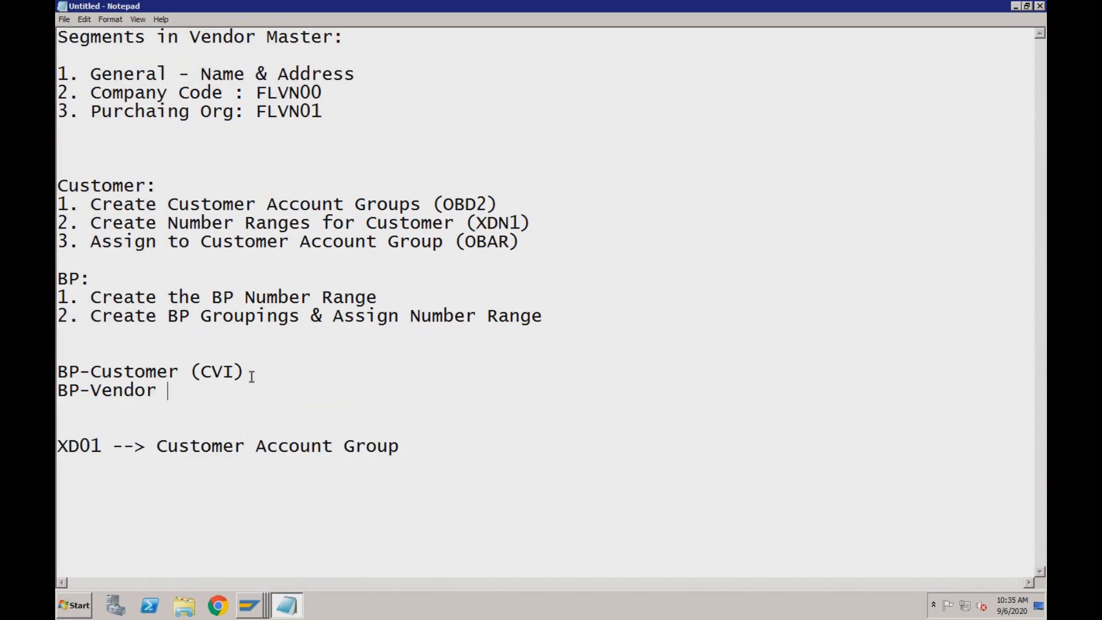
{"action": "type", "text": "(CVI)"}
Return to the SAP customizing tree, open Define Number Assignment for Direction BP to Vendor, and begin a new entry
{"action": "left_click", "coordinate": [251, 608]}
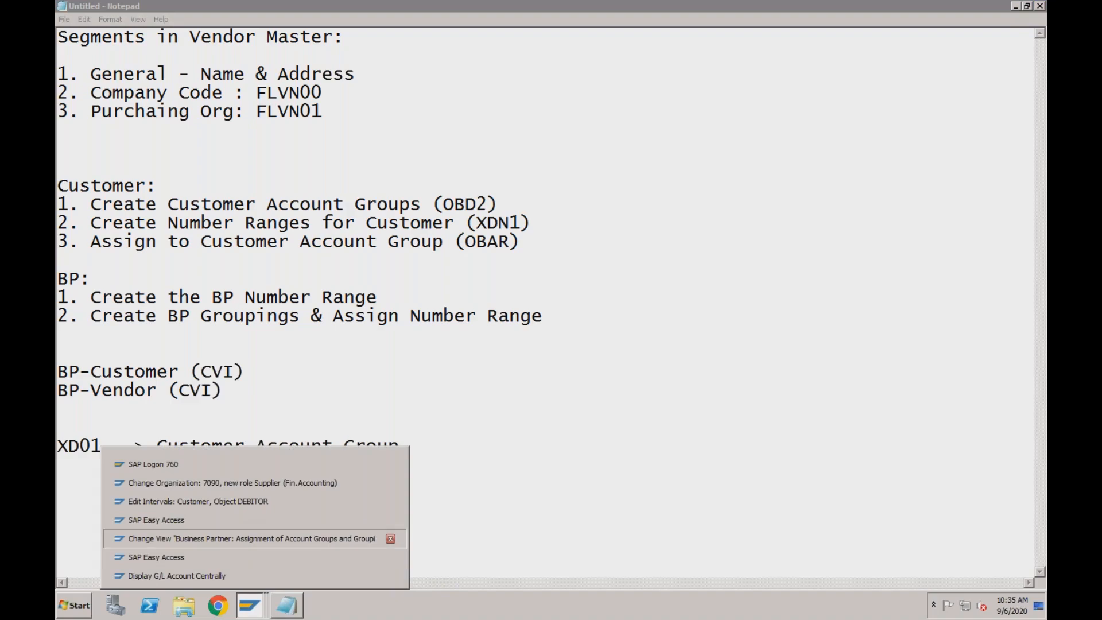
{"action": "left_click", "coordinate": [250, 539]}
{"action": "left_click", "coordinate": [304, 53]}
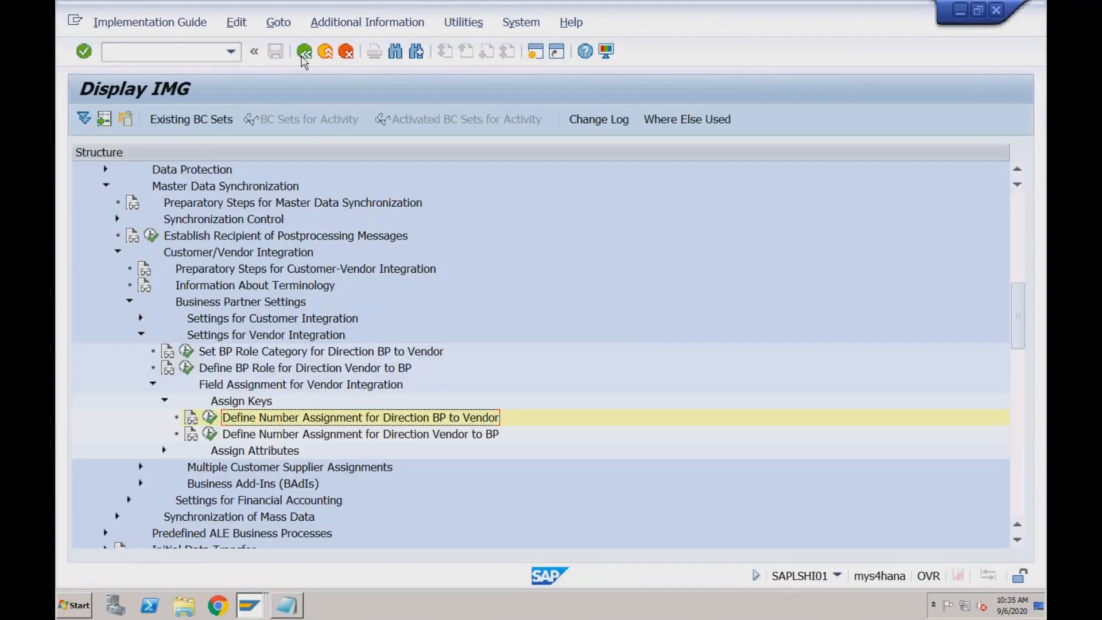
{"action": "left_click", "coordinate": [270, 335]}
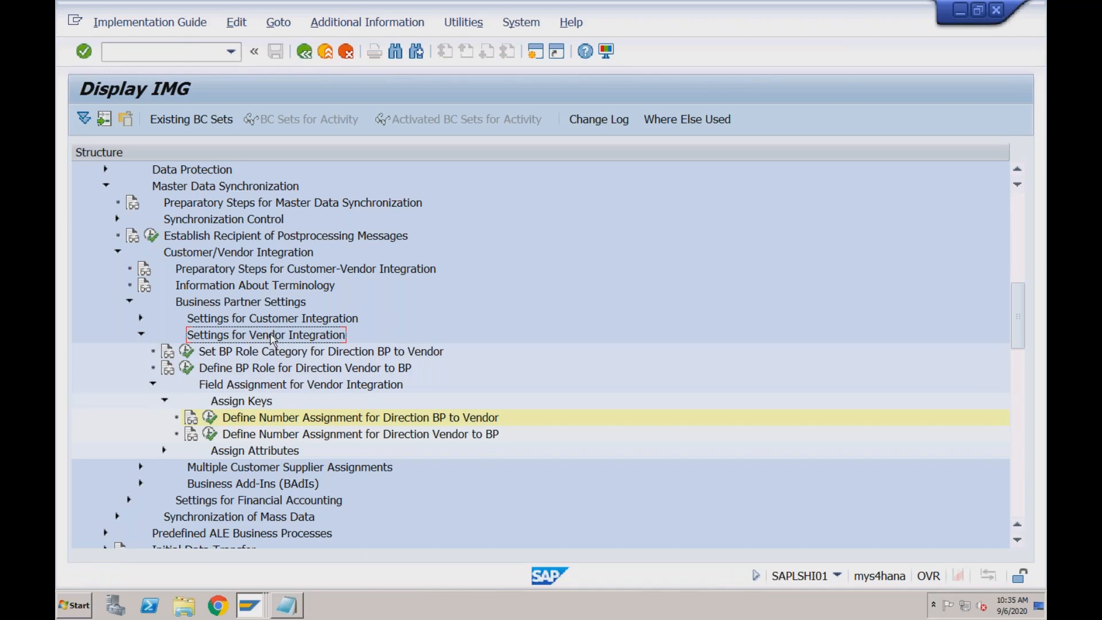
{"action": "left_click", "coordinate": [210, 418]}
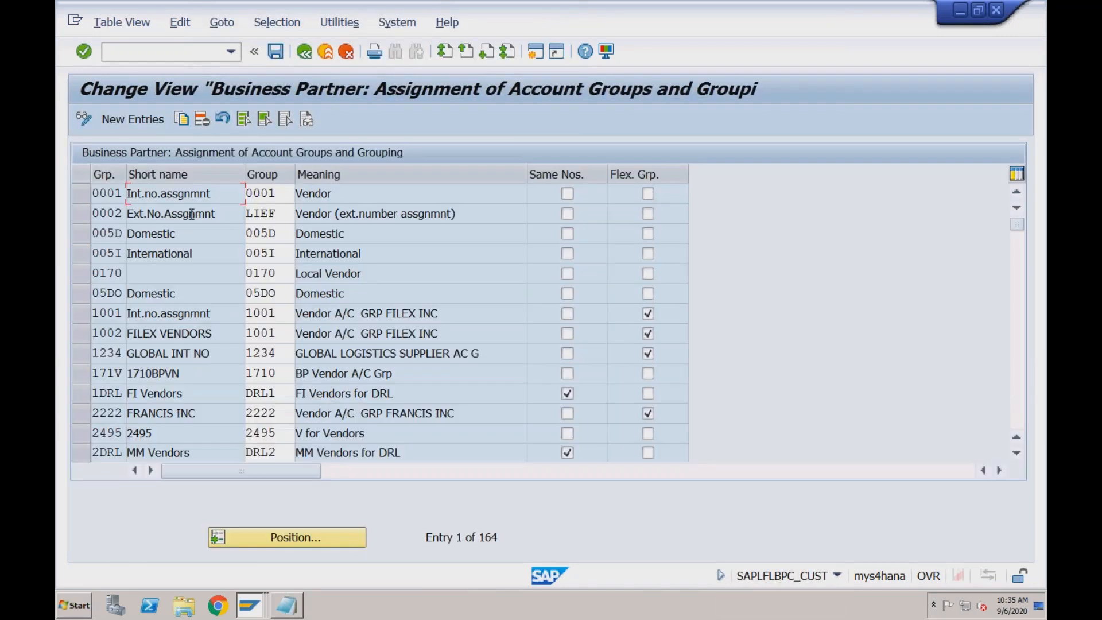
{"action": "left_click", "coordinate": [151, 119]}
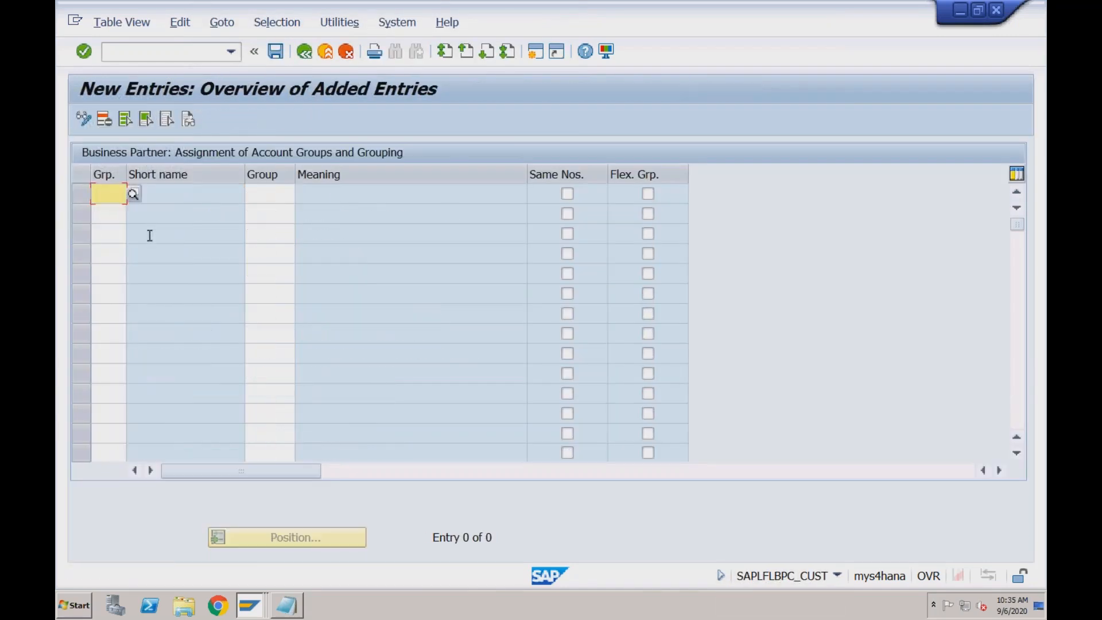
{"action": "type", "text": "R"}
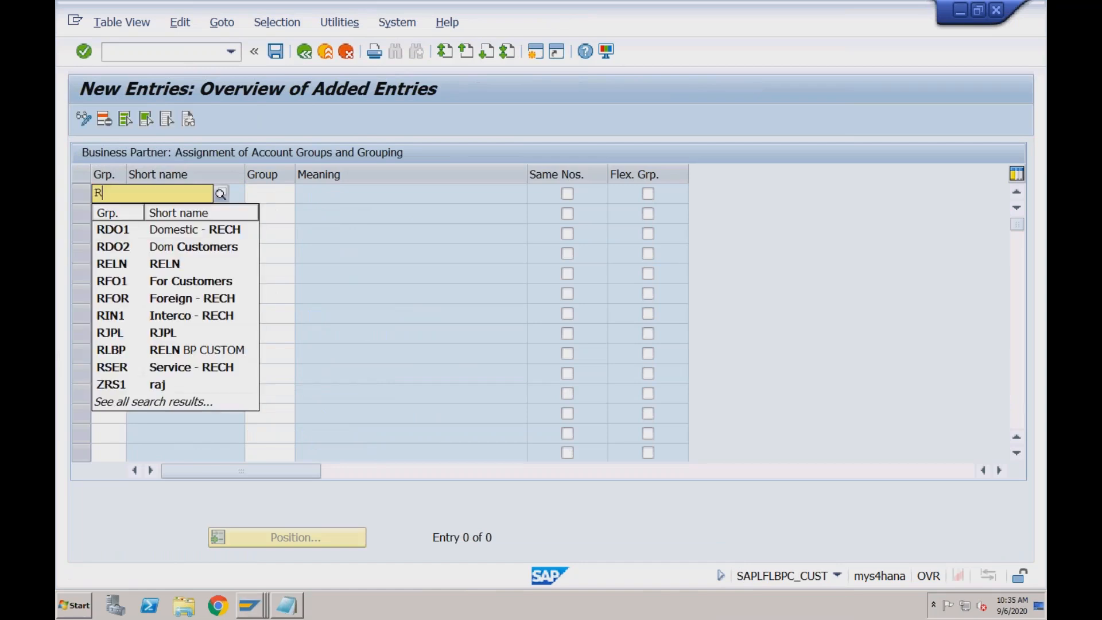
Check the rejected grouping in the business partner's supplier role session, and return to the new assignment entries
{"action": "left_click", "coordinate": [250, 606]}
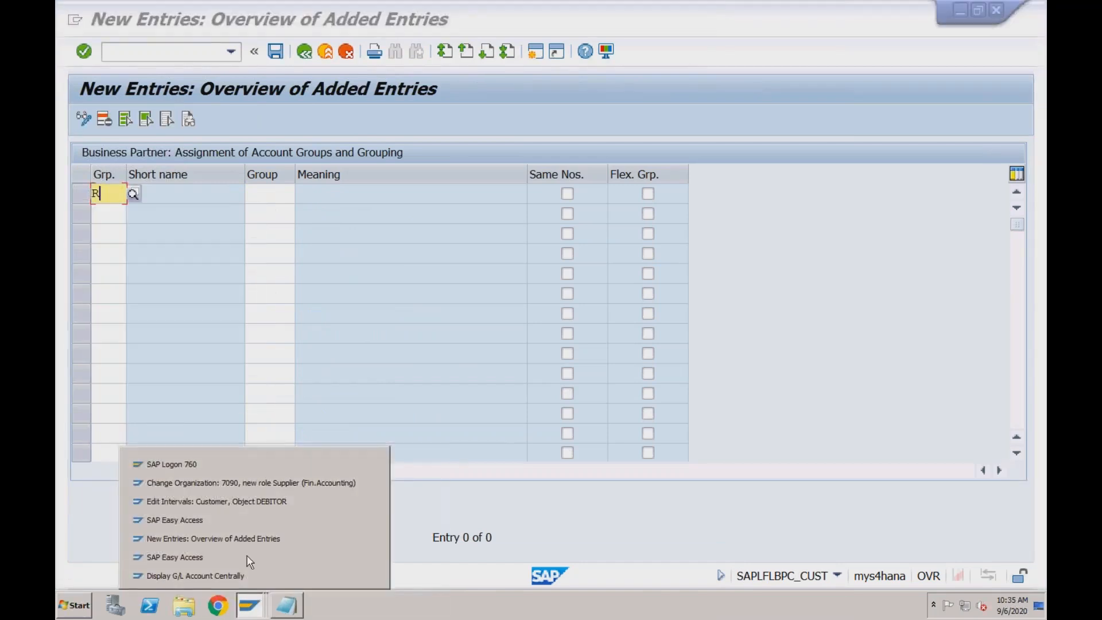
{"action": "left_click", "coordinate": [257, 483]}
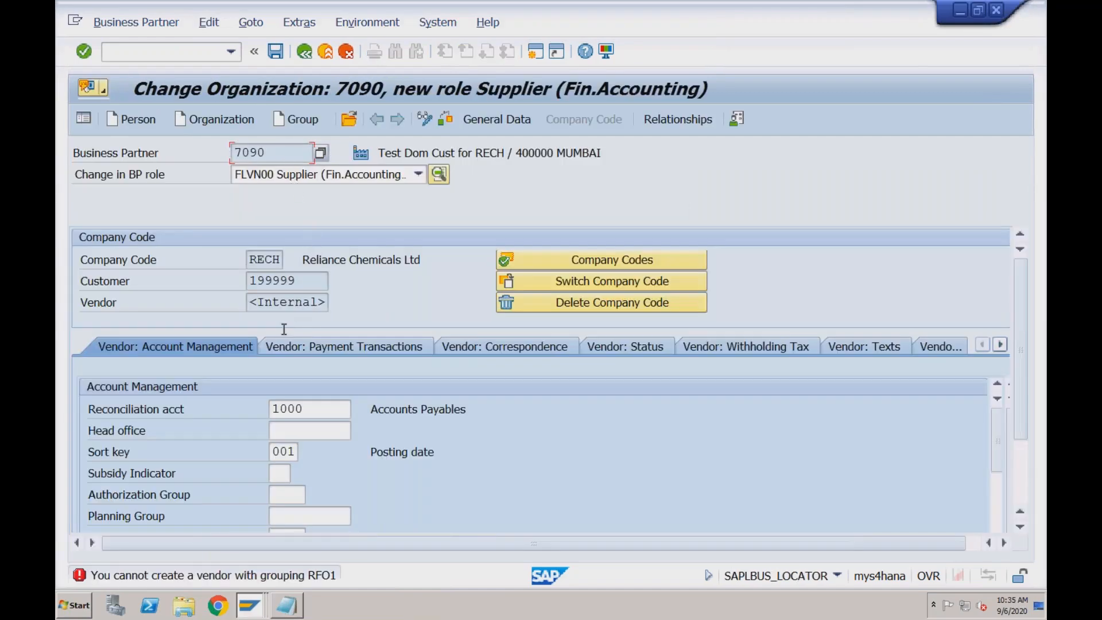
{"action": "left_click", "coordinate": [250, 605]}
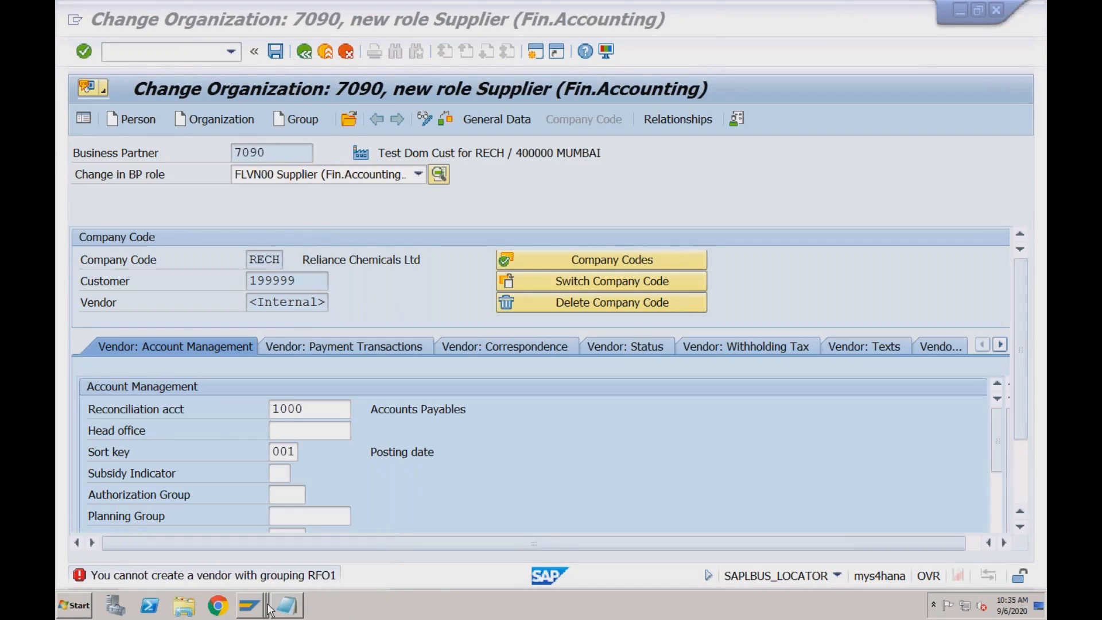
{"action": "left_click", "coordinate": [250, 605]}
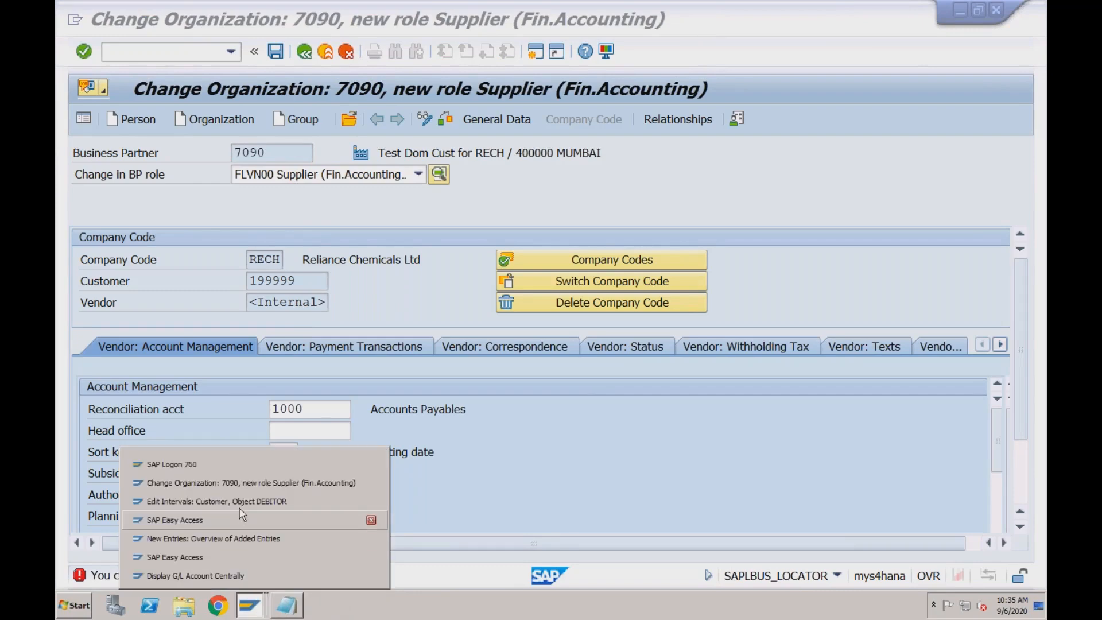
{"action": "left_click", "coordinate": [234, 537]}
Enter grouping RF01 in the new entry and assign it the vendor account group RFOR, Foreign Vendors for RECH
{"action": "type", "text": "RF01"}
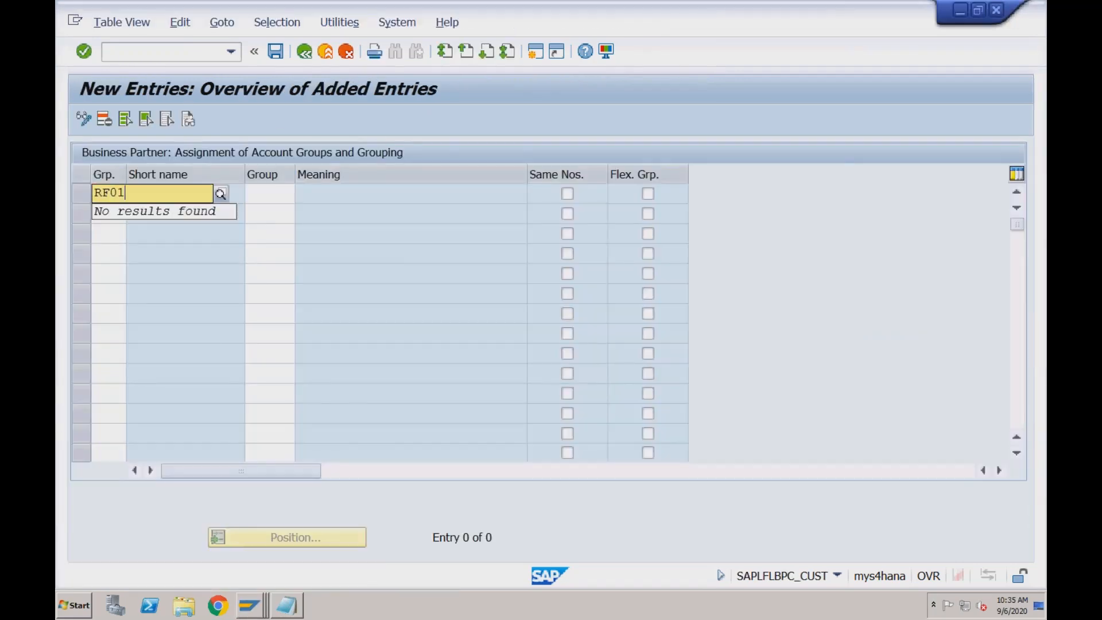
{"action": "key", "text": "Tab"}
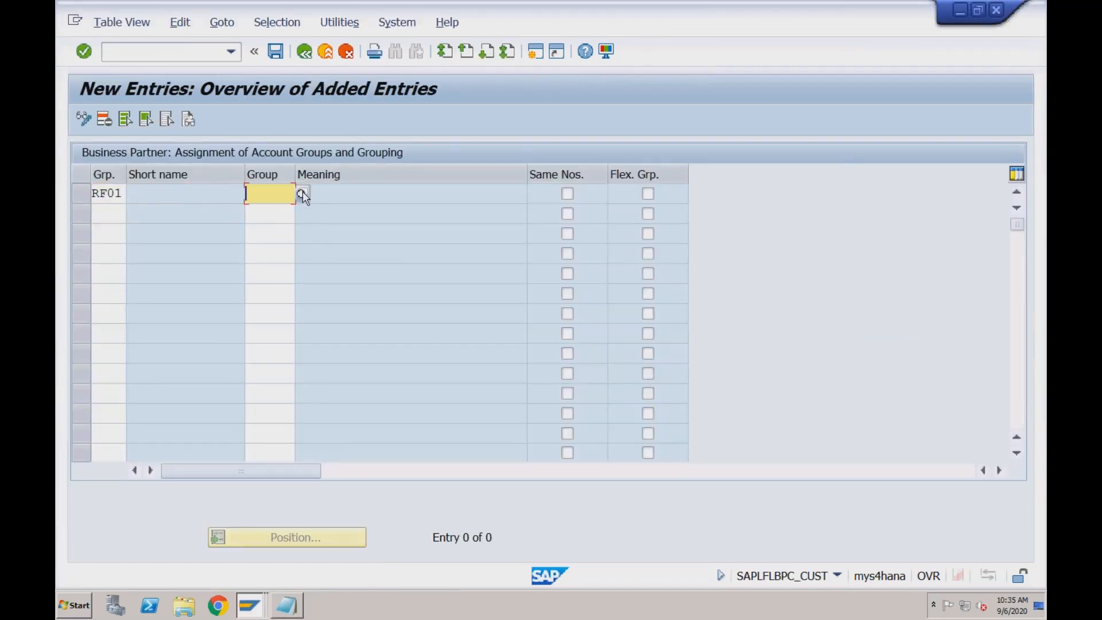
{"action": "left_click", "coordinate": [302, 194]}
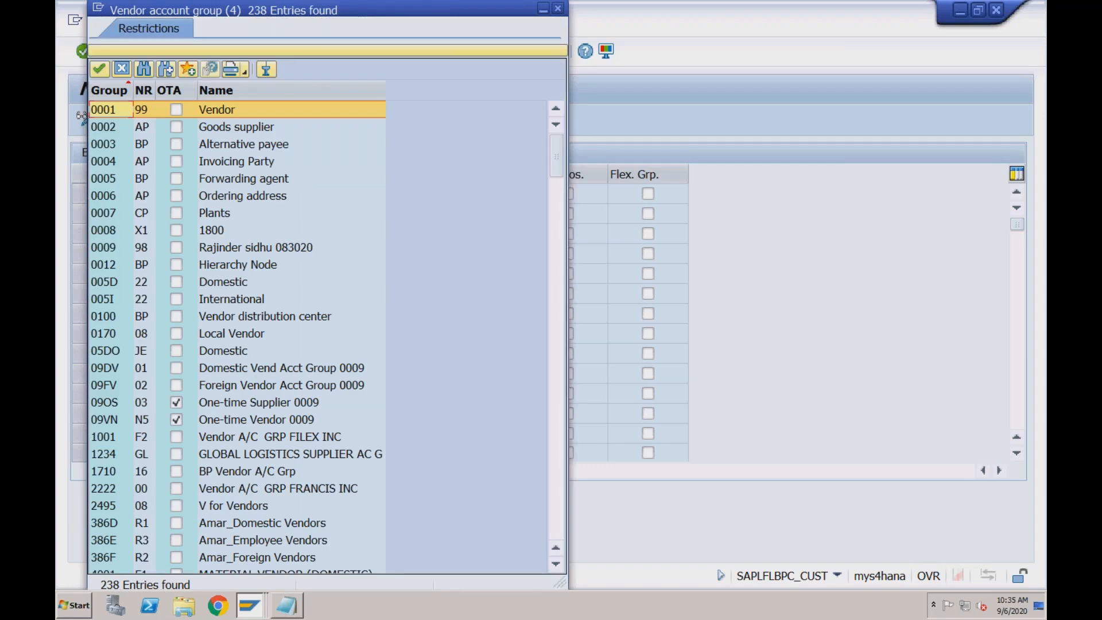
{"action": "left_click", "coordinate": [560, 300]}
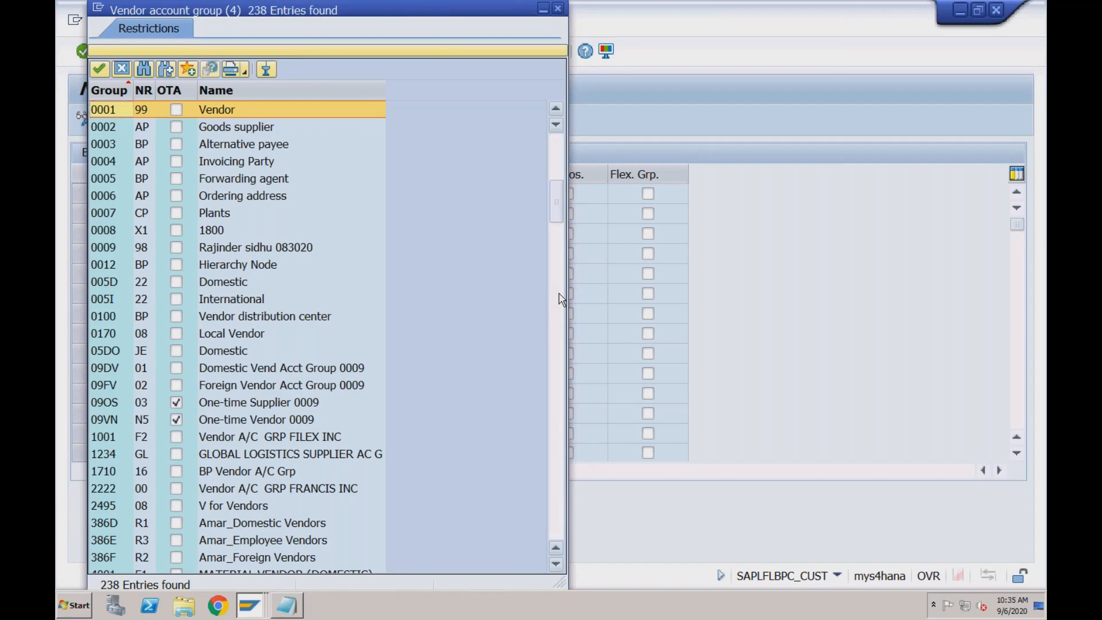
{"action": "left_click", "coordinate": [558, 344]}
{"action": "left_click", "coordinate": [558, 371]}
{"action": "left_click", "coordinate": [559, 399]}
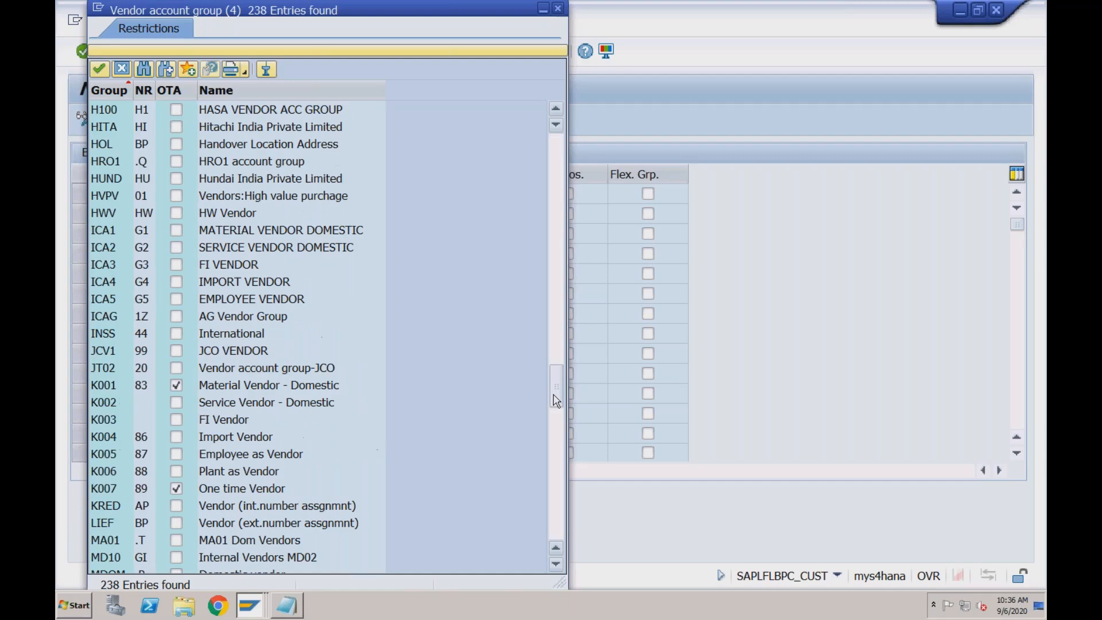
{"action": "left_click", "coordinate": [559, 436]}
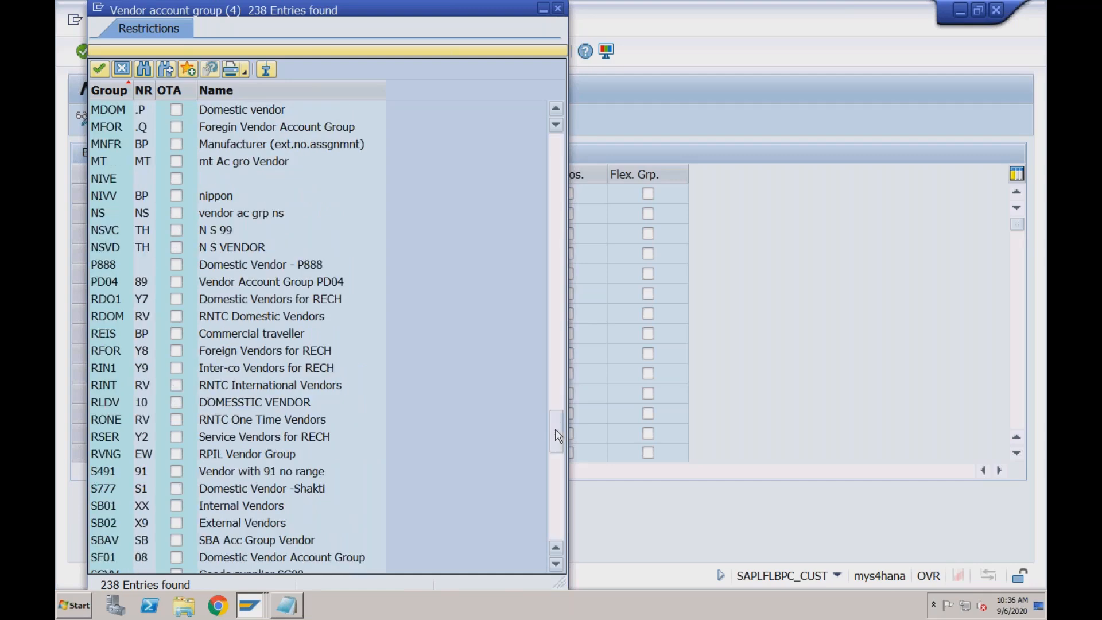
{"action": "left_click", "coordinate": [178, 353]}
{"action": "double_click", "coordinate": [178, 352]}
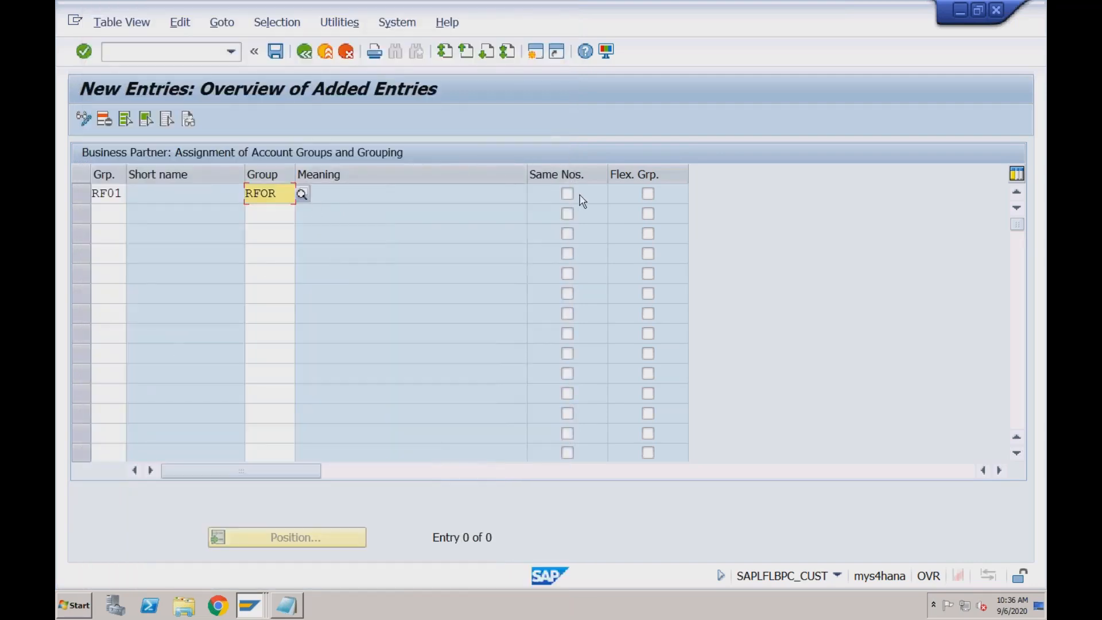
{"action": "key", "text": "Return"}
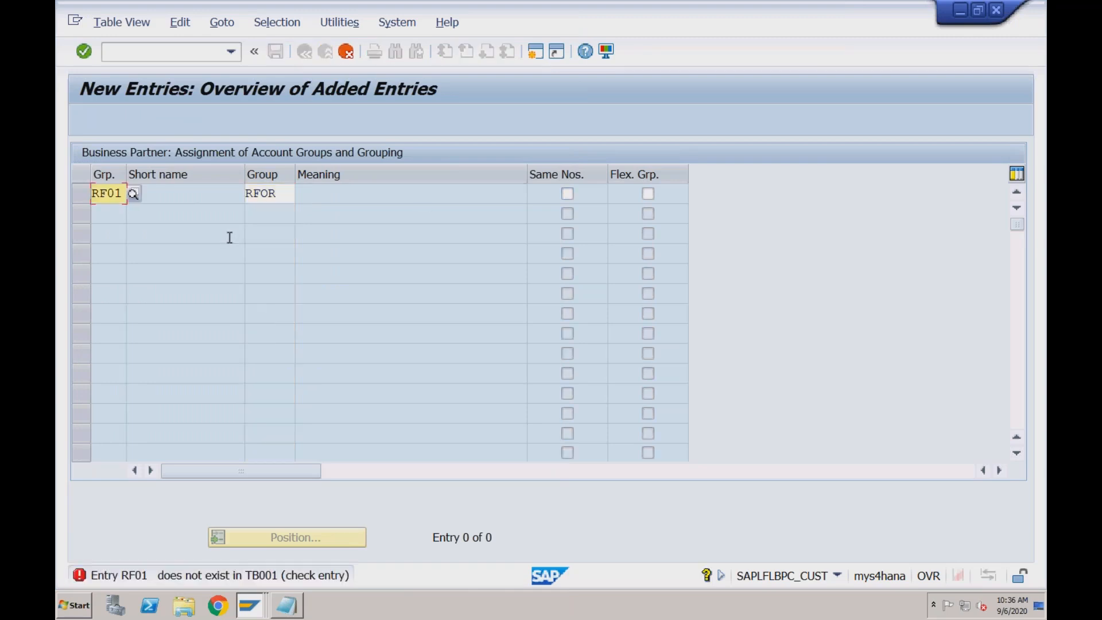
Correct the grouping code to RFO1 and save the assignment under customizing request A4HK901588
{"action": "left_click", "coordinate": [116, 194]}
{"action": "key", "text": "BackSpace"}
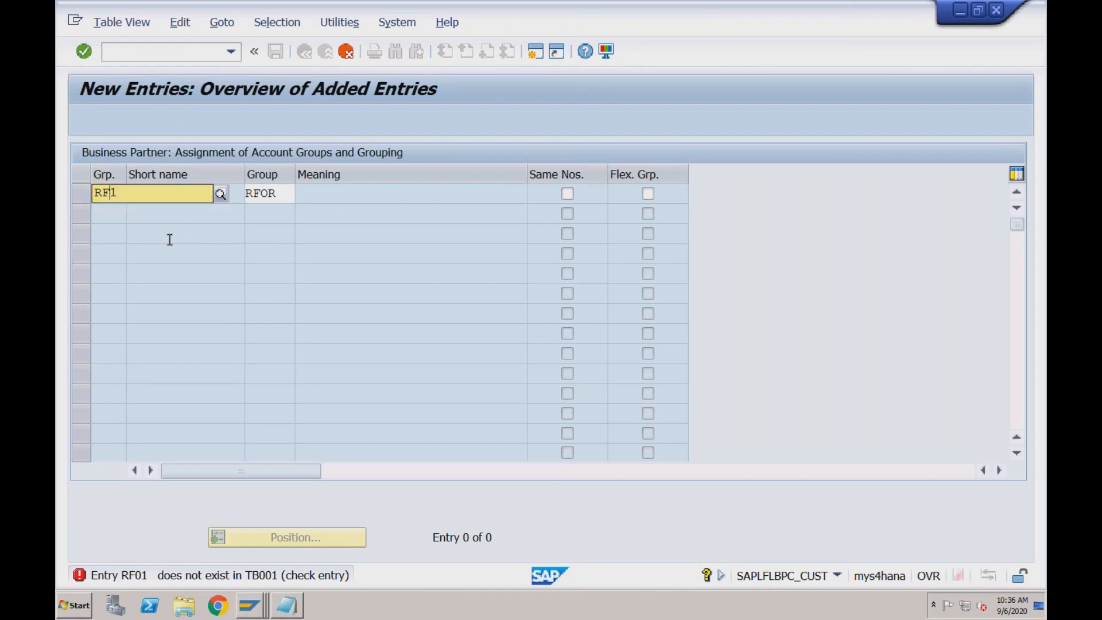
{"action": "type", "text": "O1"}
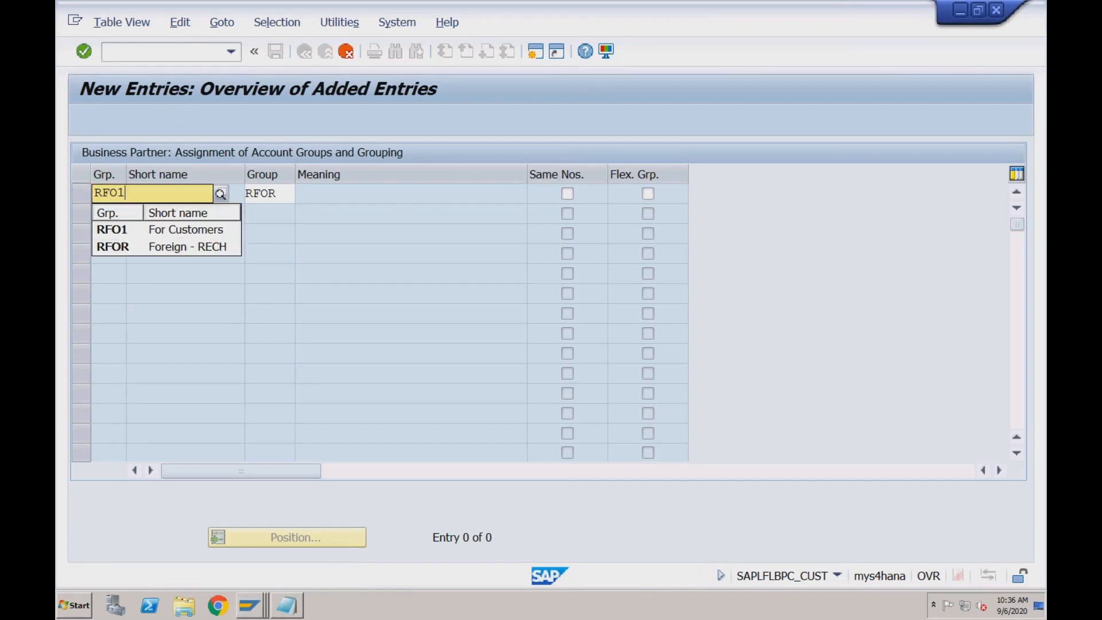
{"action": "key", "text": "Return"}
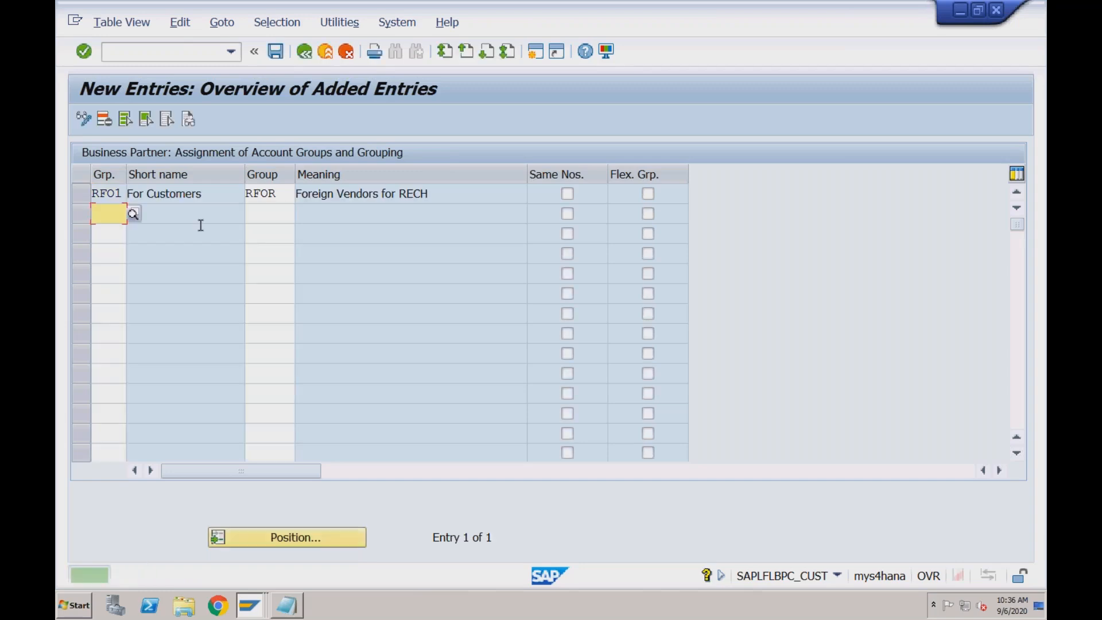
{"action": "left_click", "coordinate": [276, 56]}
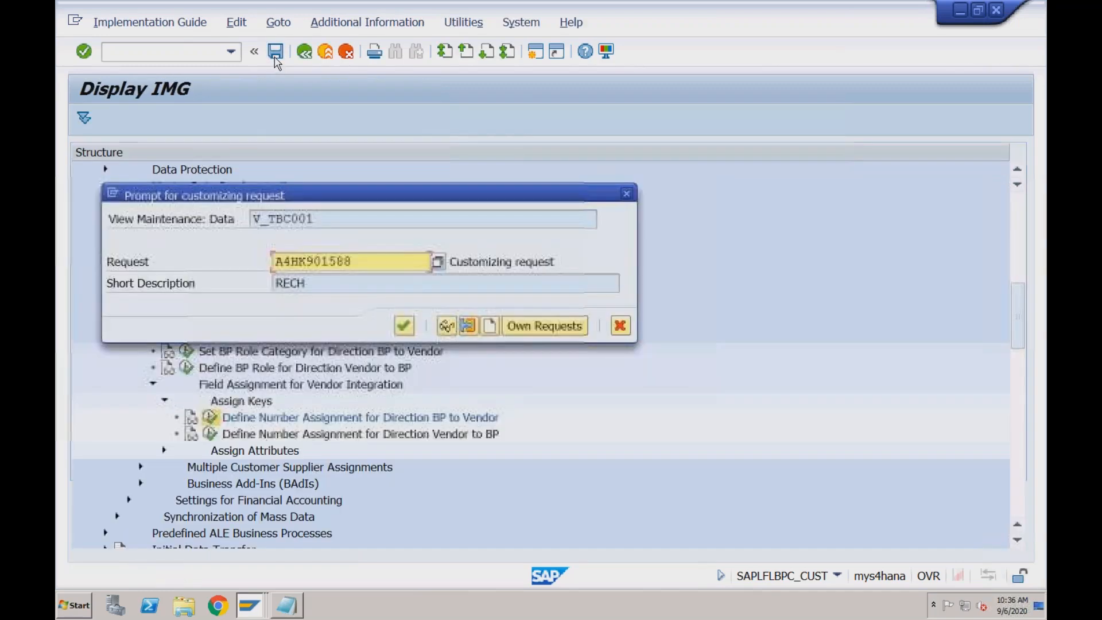
{"action": "left_click", "coordinate": [404, 326]}
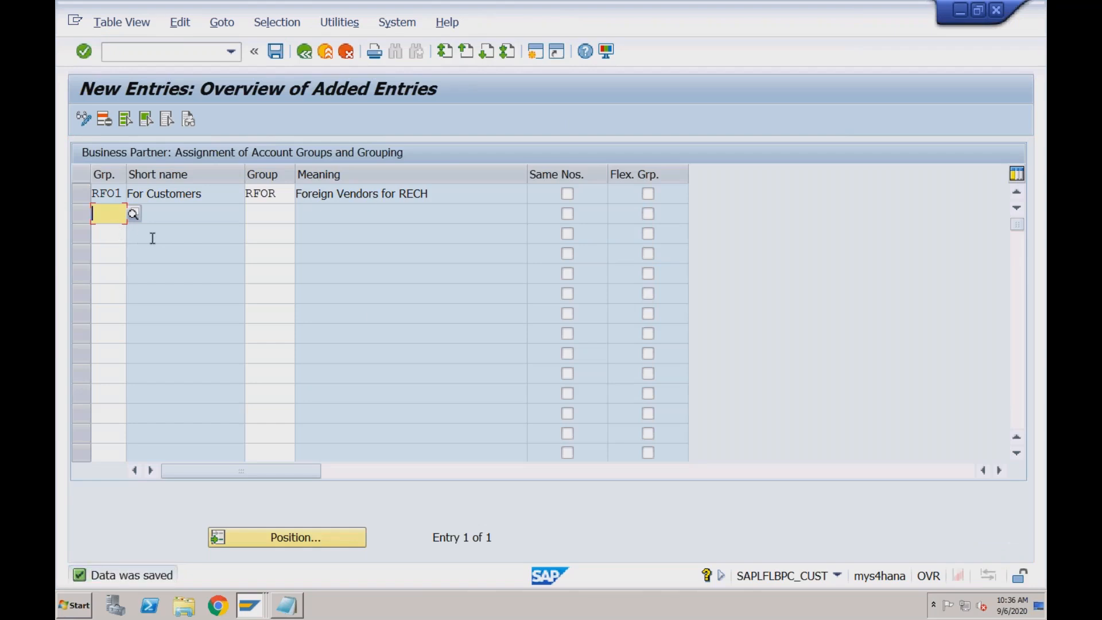
Try to add a second entry assigning grouping RFO1 to vendor account group RDO1, and compare it with the first row
{"action": "type", "text": "RFo1"}
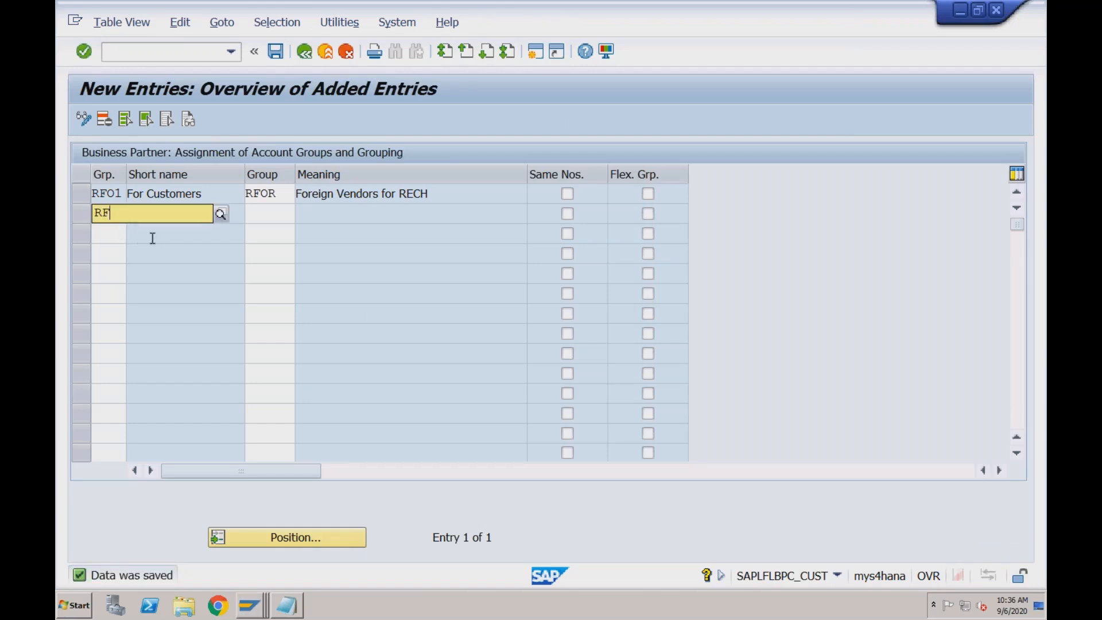
{"action": "left_click", "coordinate": [296, 214]}
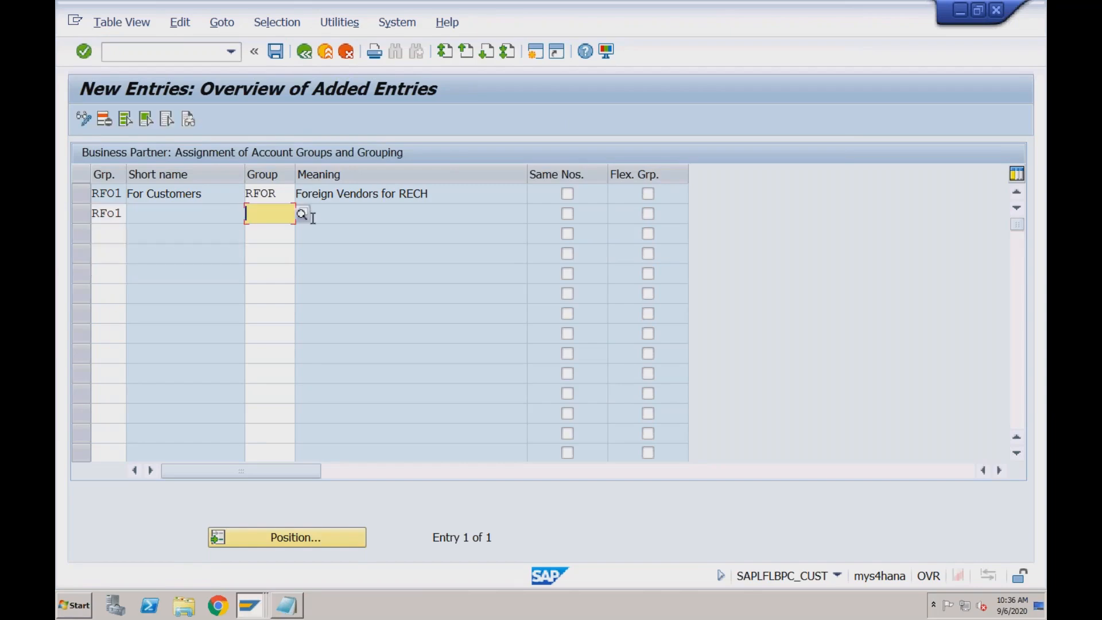
{"action": "type", "text": "RDO1"}
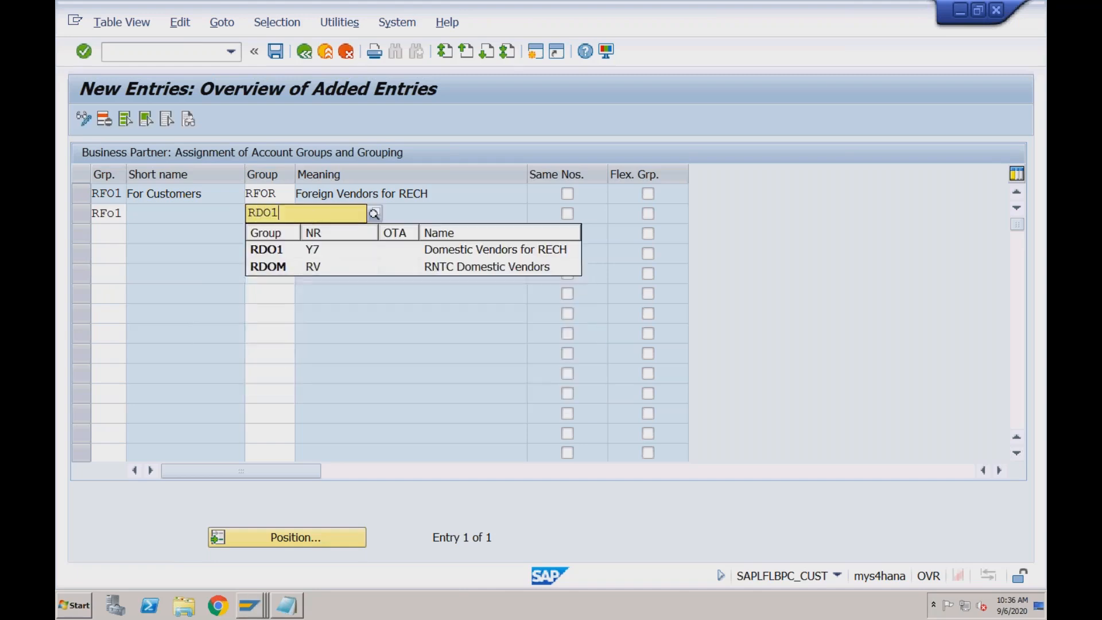
{"action": "key", "text": "Return"}
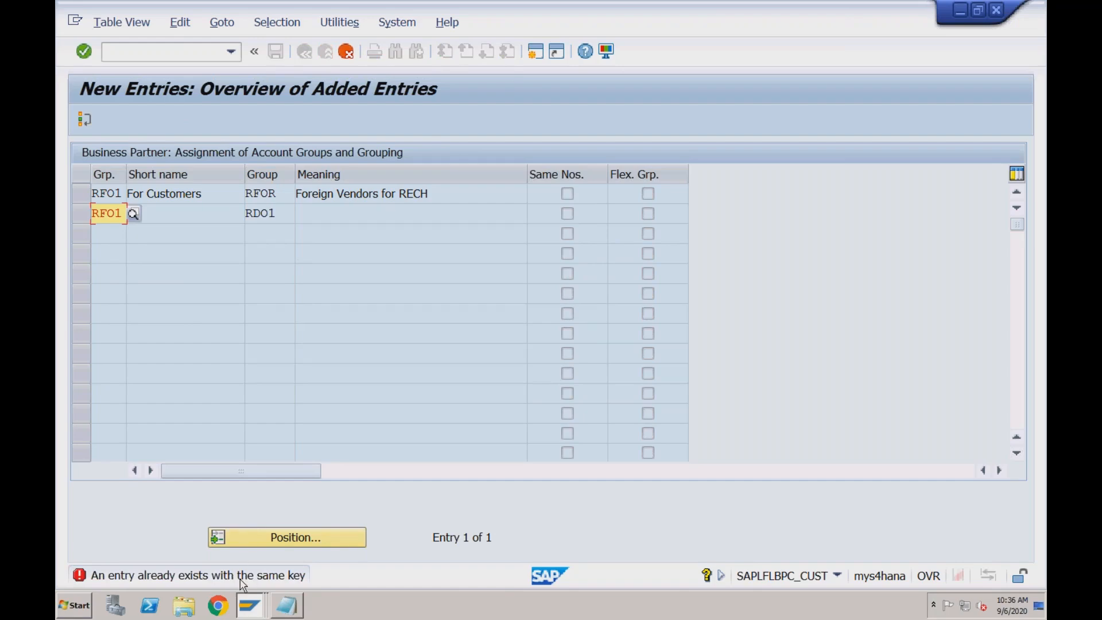
{"action": "left_click", "coordinate": [123, 195]}
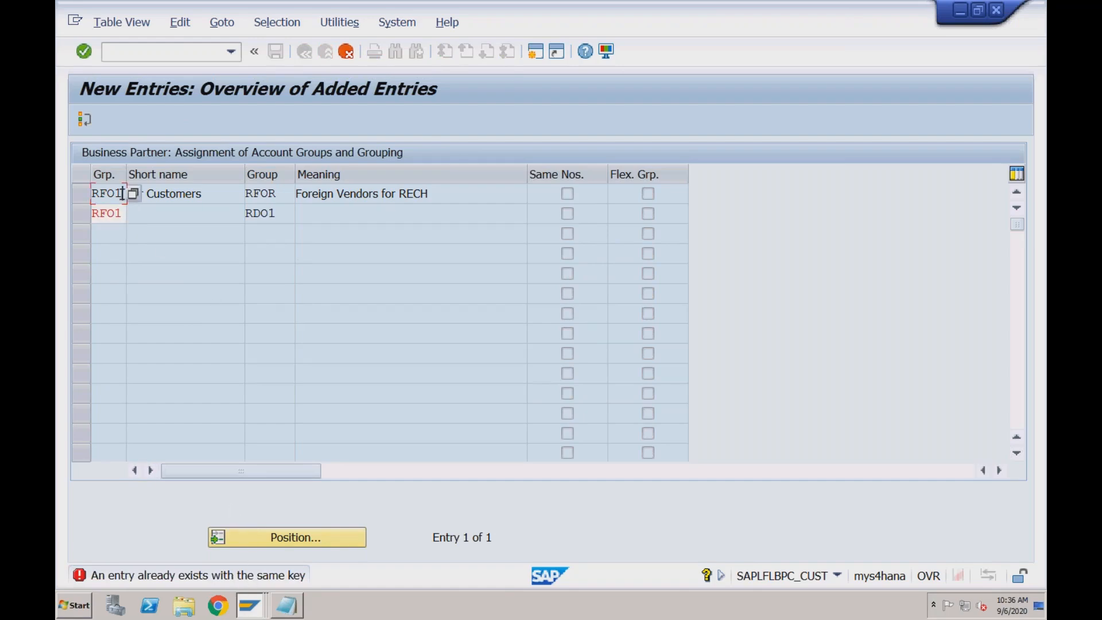
{"action": "left_click", "coordinate": [276, 193]}
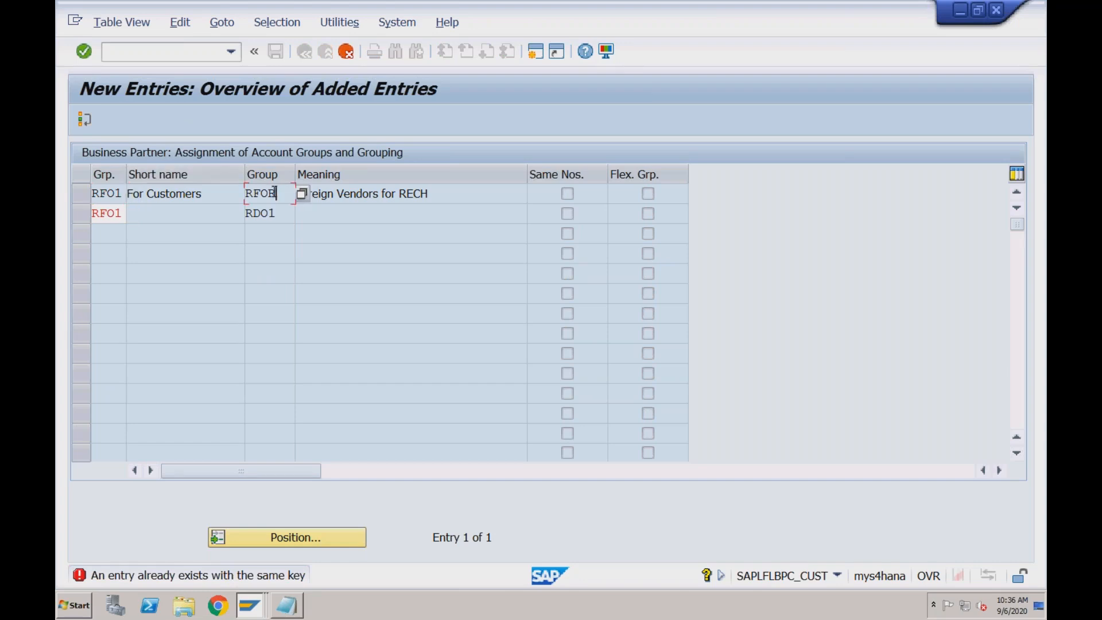
Clear the duplicate grouping code RFO1 from the second entry, leaving its vendor account group RDO1 in place
{"action": "key", "text": "BackSpace"}
{"action": "type", "text": "R"}
{"action": "key", "text": "Return"}
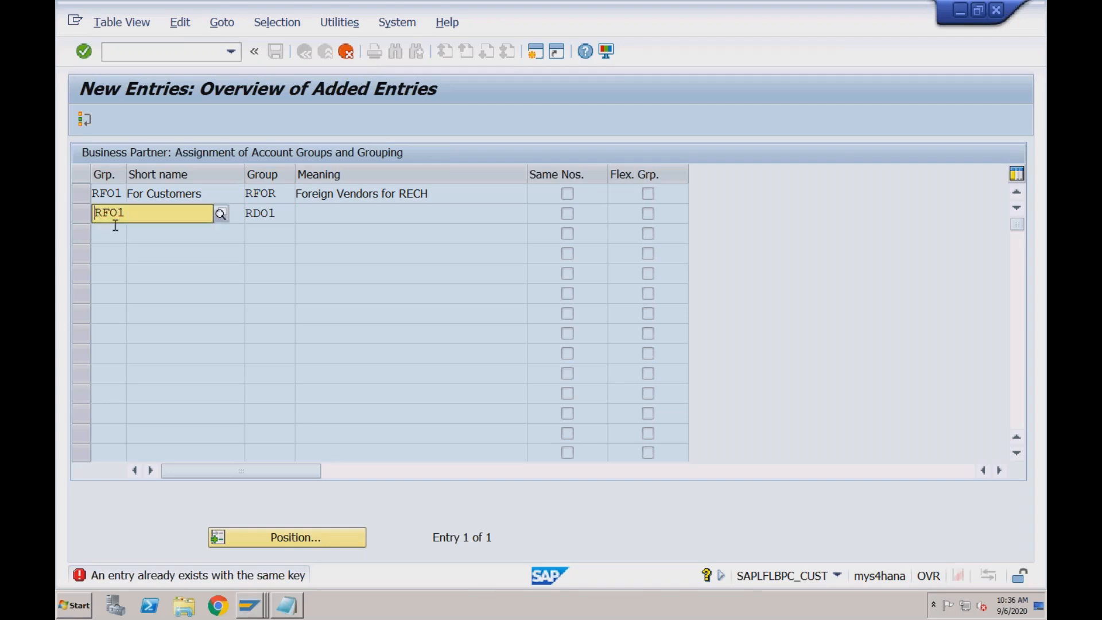
{"action": "type", "text": "R"}
{"action": "key", "text": "BackSpace"}
{"action": "key", "text": "BackSpace"}
{"action": "key", "text": "BackSpace"}
{"action": "key", "text": "BackSpace"}
{"action": "key", "text": "Return"}
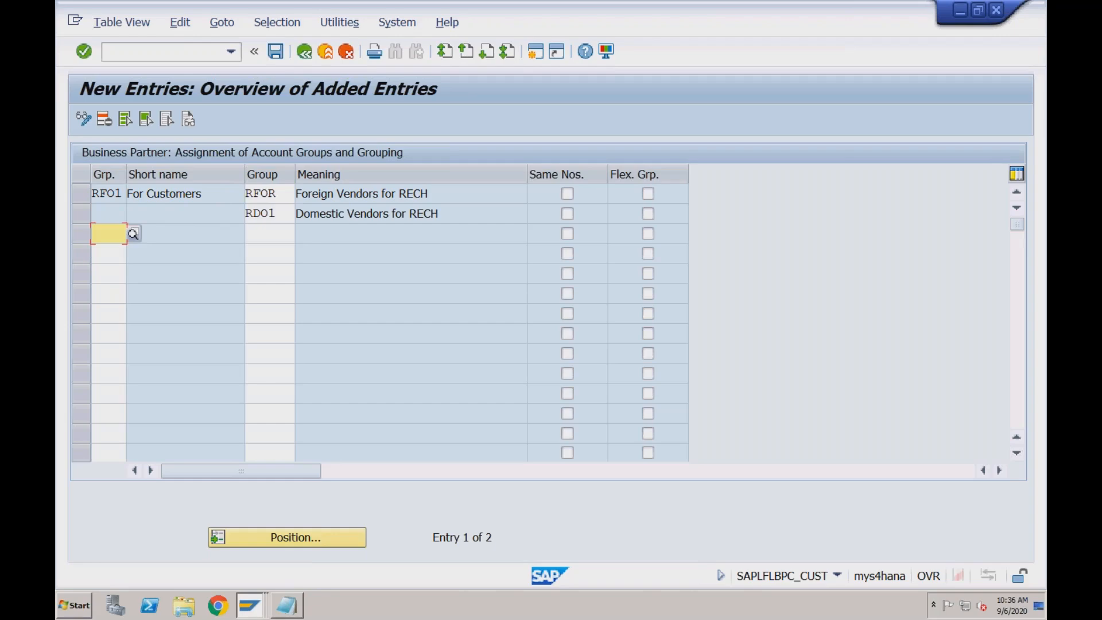
Delete the second entry with vendor account group RDO1 and save the assignment table
{"action": "left_click", "coordinate": [81, 214]}
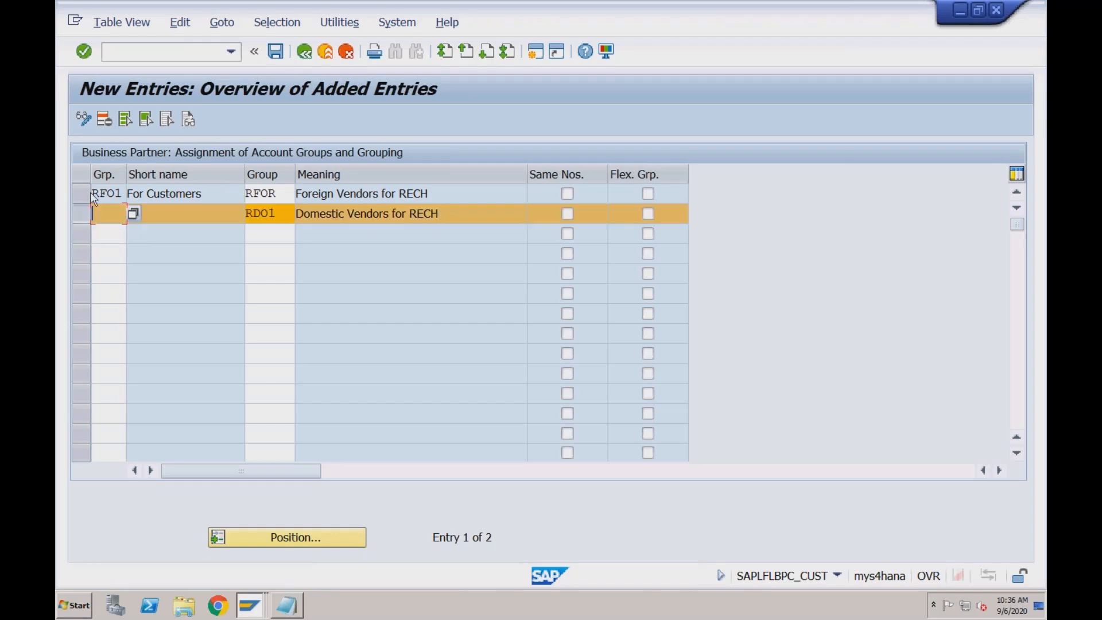
{"action": "left_click", "coordinate": [105, 121]}
{"action": "left_click", "coordinate": [275, 52]}
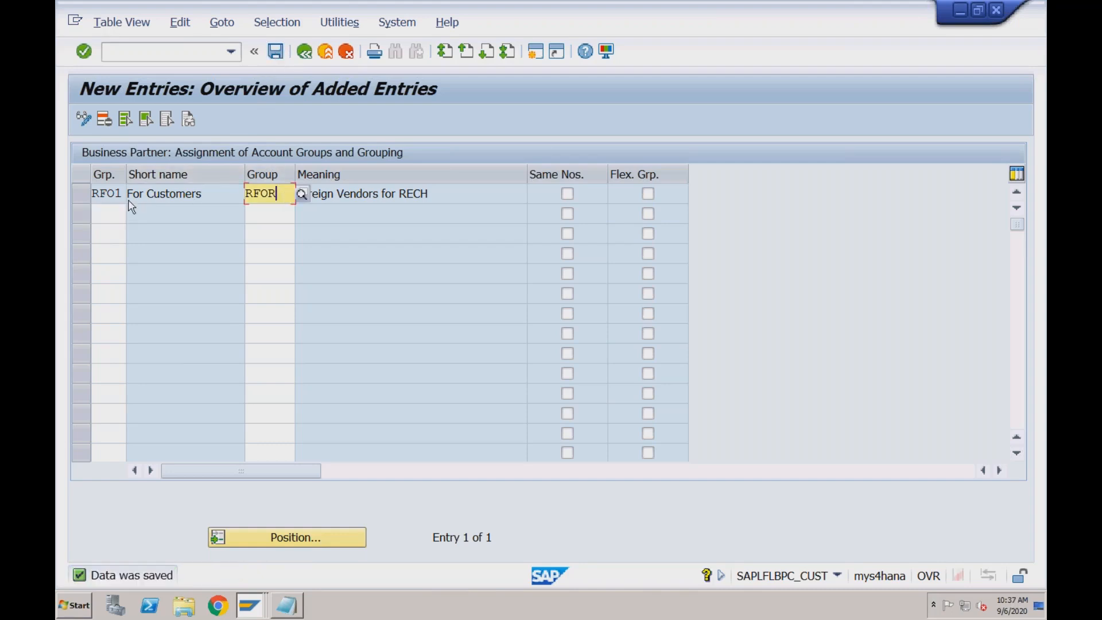
Review the remaining entry's grouping code and its assigned vendor account group
{"action": "key", "text": "shift+Tab"}
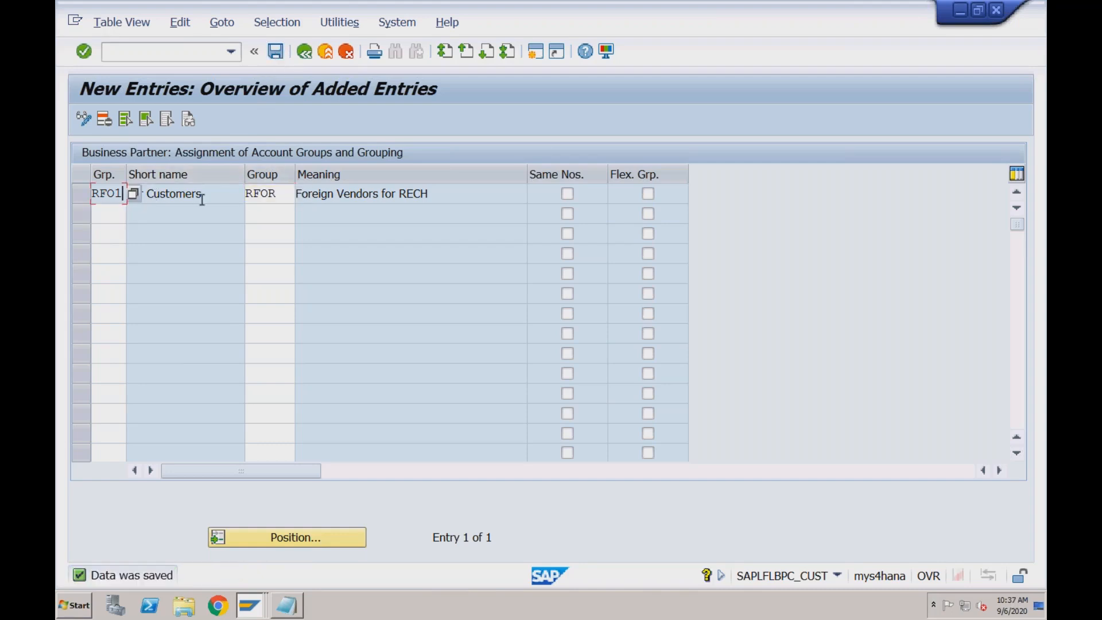
{"action": "left_click_drag", "start_coordinate": [279, 194], "coordinate": [243, 193]}
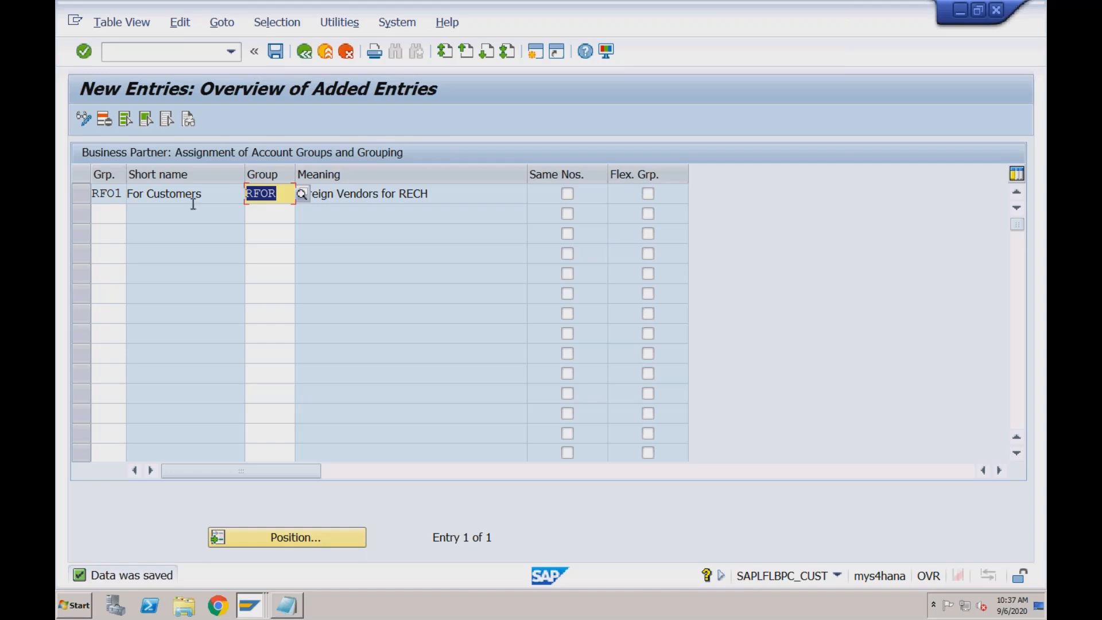
{"action": "left_click", "coordinate": [123, 193]}
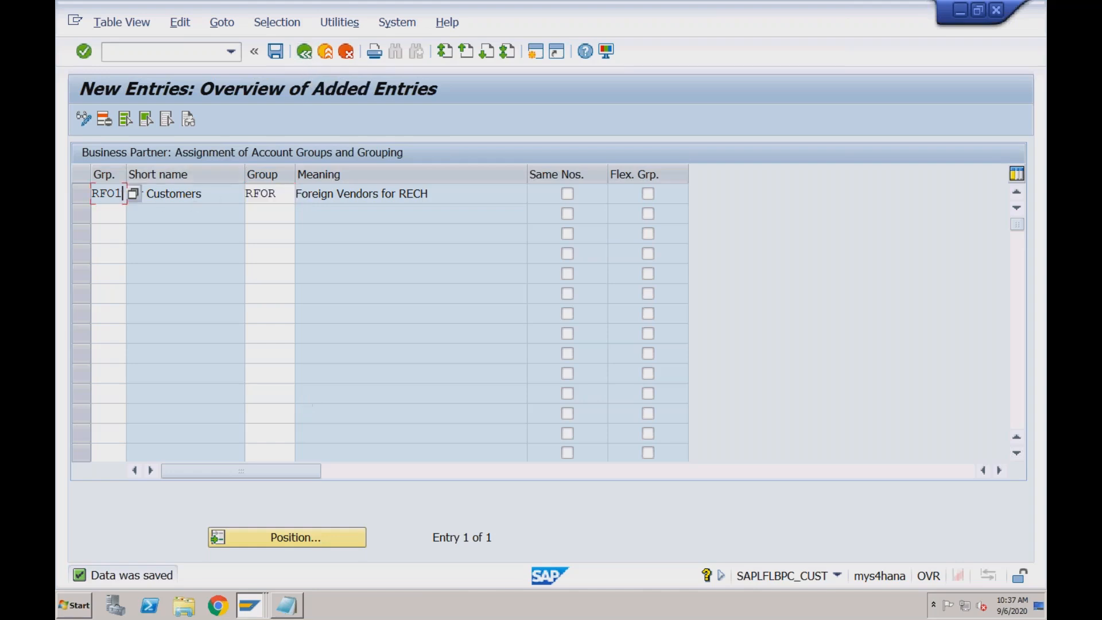
Switch to the business partner session and save Test Dom Cust for RECH with the new role Supplier (Fin.Accounting)
{"action": "left_click", "coordinate": [251, 610]}
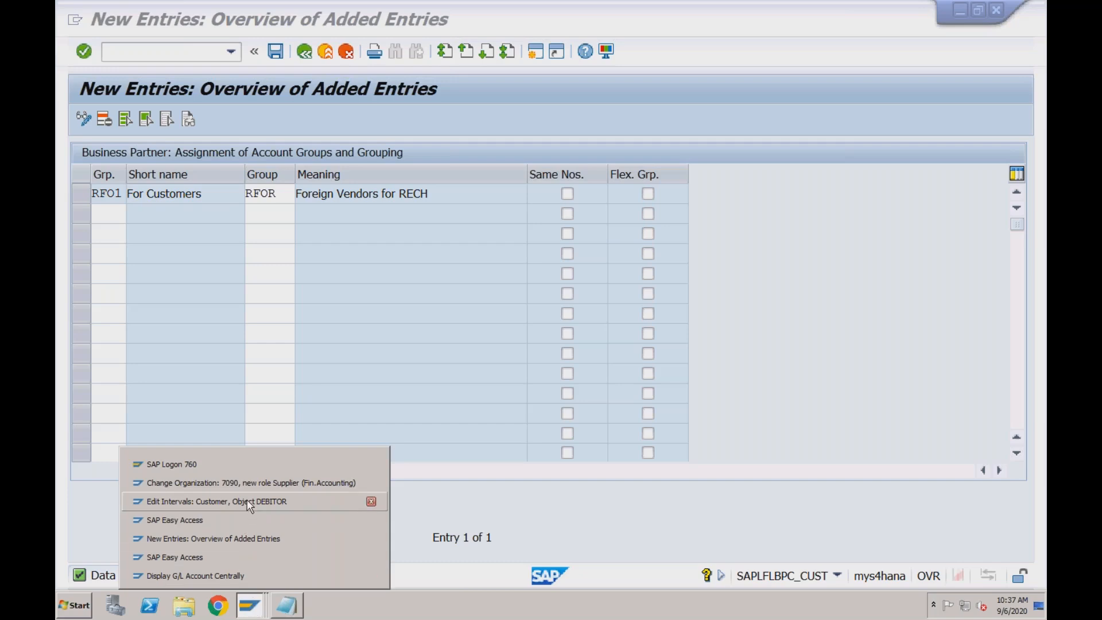
{"action": "left_click", "coordinate": [252, 483]}
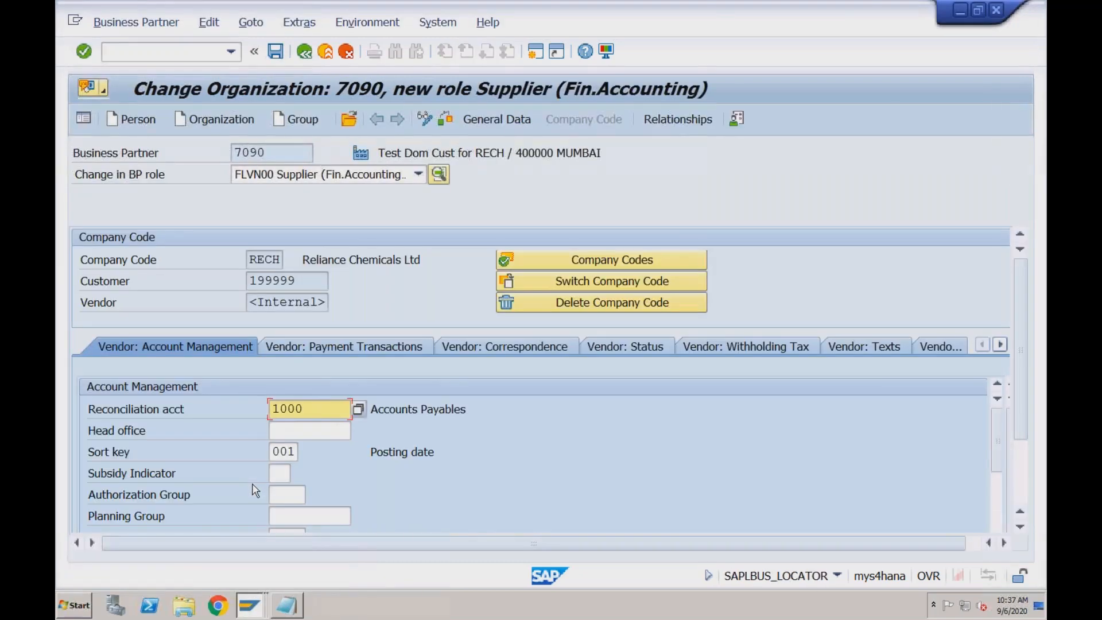
{"action": "left_click", "coordinate": [276, 51]}
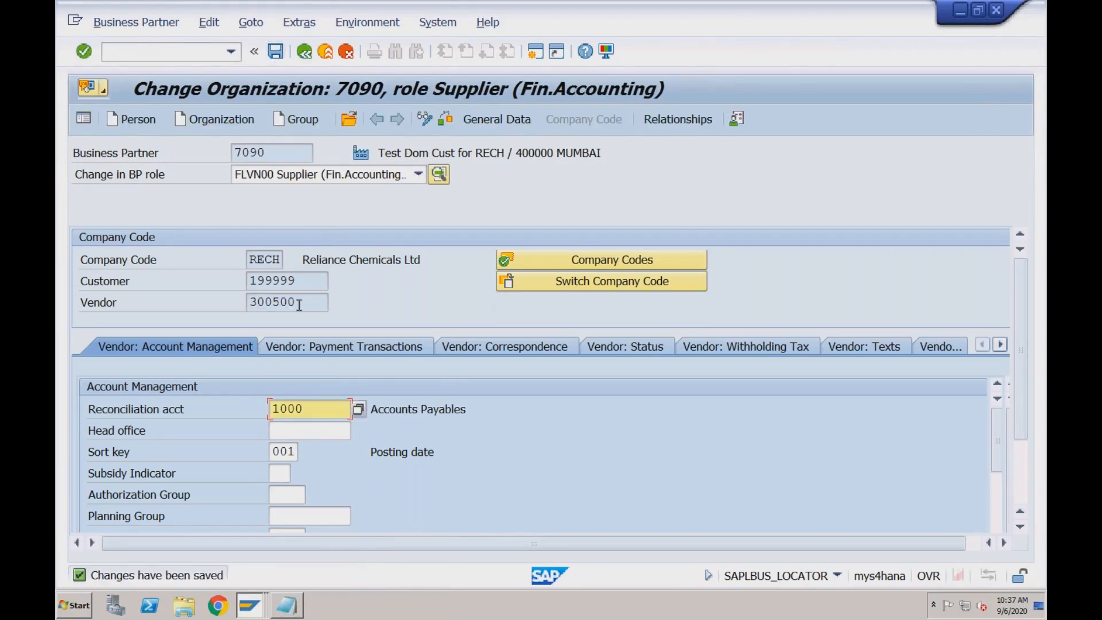
Compare the business partner, customer and vendor numbers of the saved organization
{"action": "left_click_drag", "start_coordinate": [268, 152], "coordinate": [233, 154]}
{"action": "left_click", "coordinate": [299, 282]}
{"action": "left_click", "coordinate": [301, 305]}
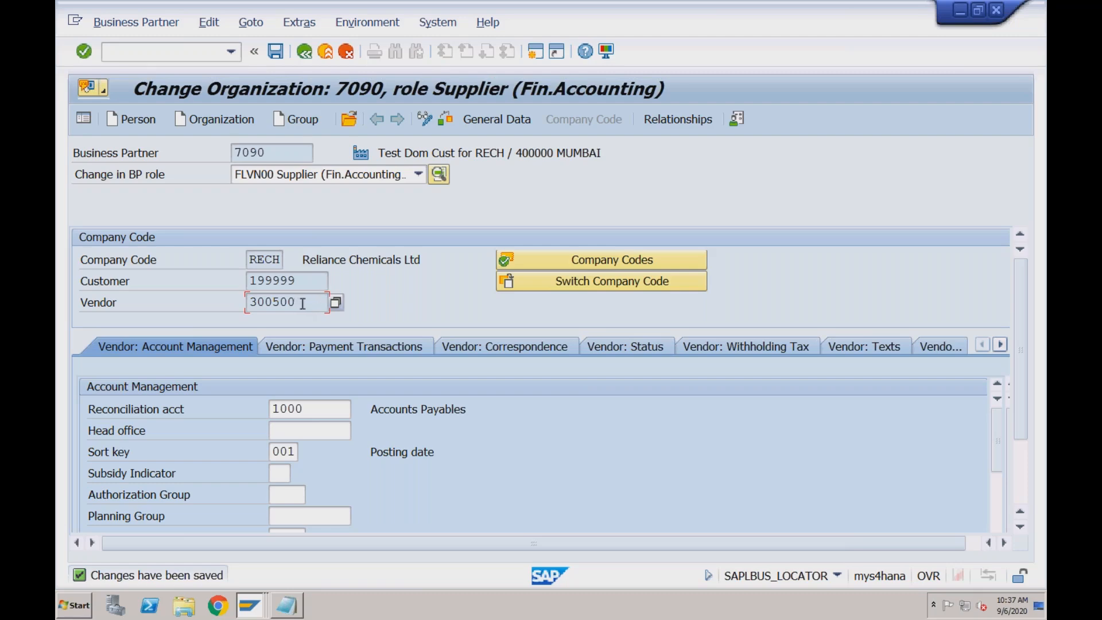
Display the vendor general data of the business partner and check its vendor account group
{"action": "left_click", "coordinate": [504, 122]}
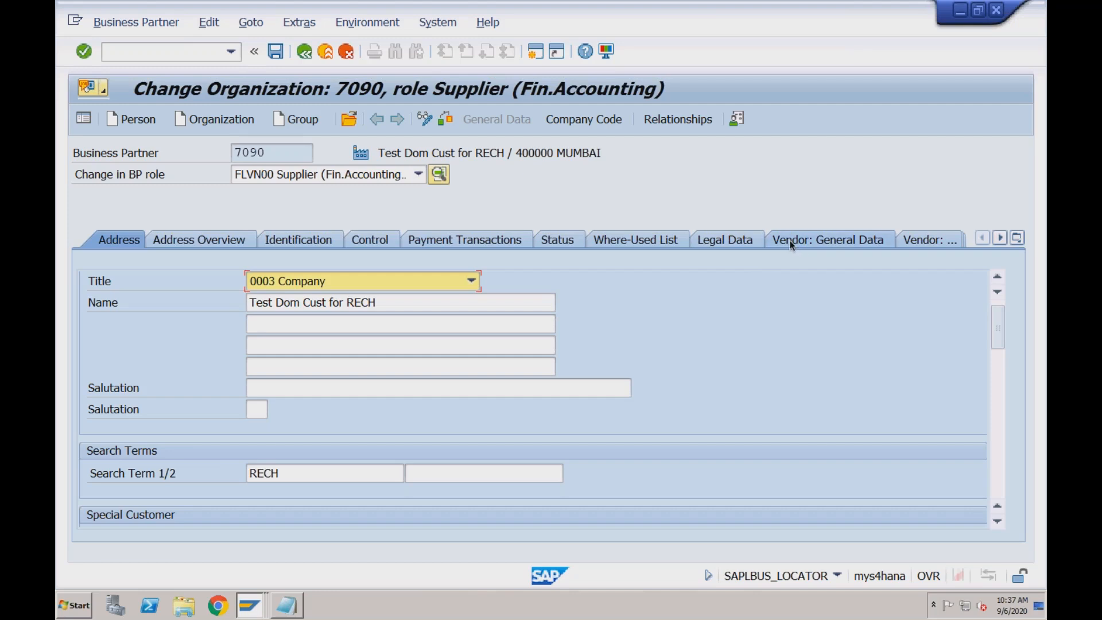
{"action": "left_click", "coordinate": [841, 243]}
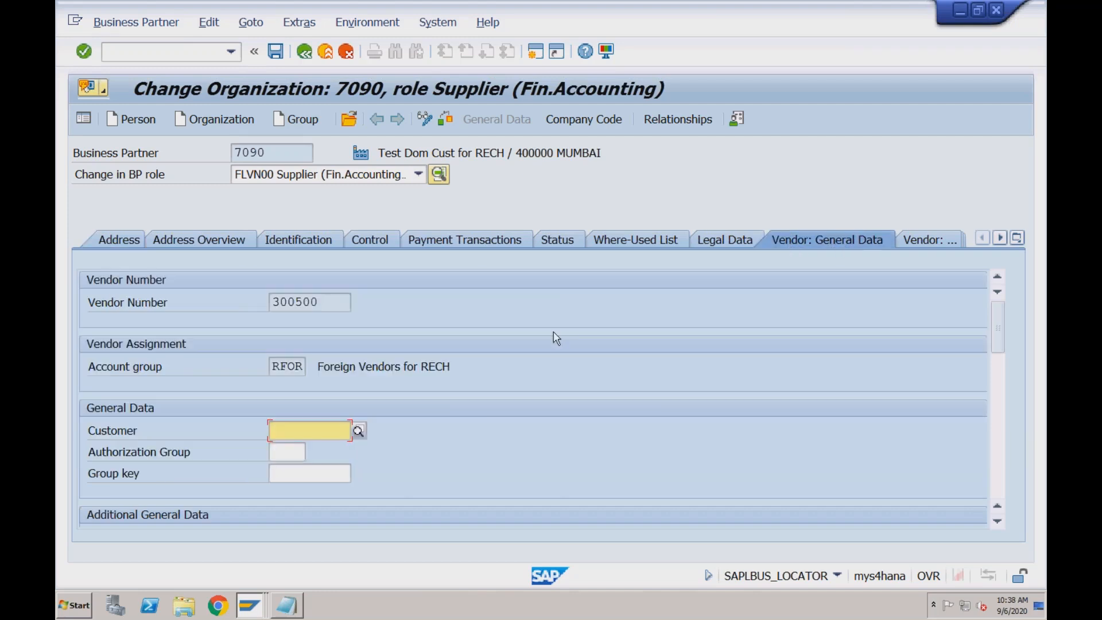
{"action": "left_click_drag", "start_coordinate": [272, 366], "coordinate": [312, 366]}
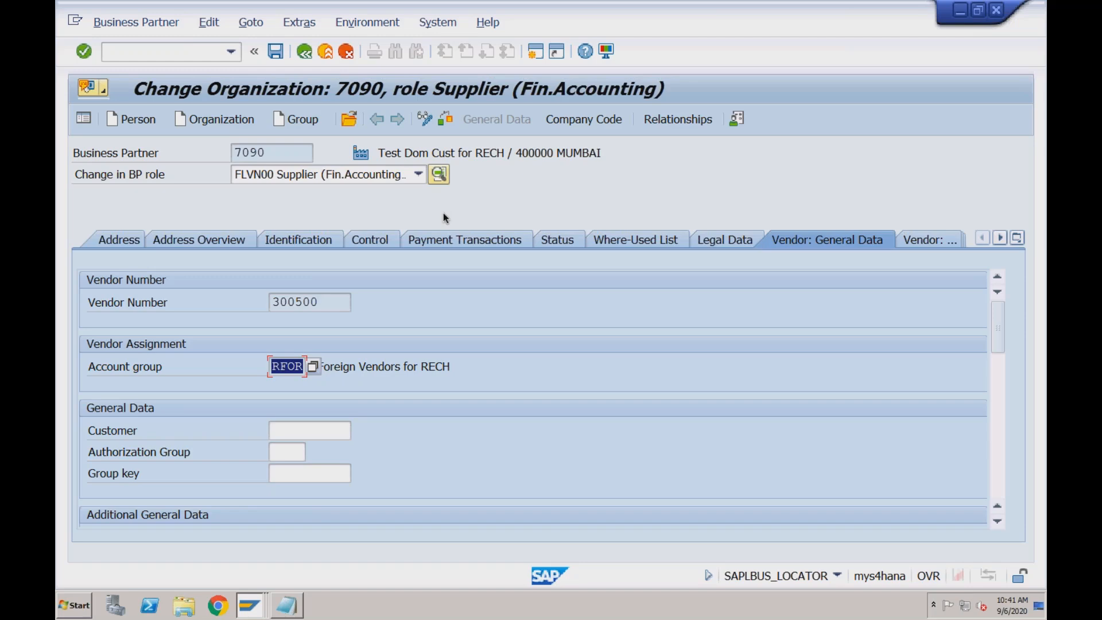
Leave the business partner display and switch to the session with the new account group and grouping assignment entries
{"action": "left_click", "coordinate": [309, 56]}
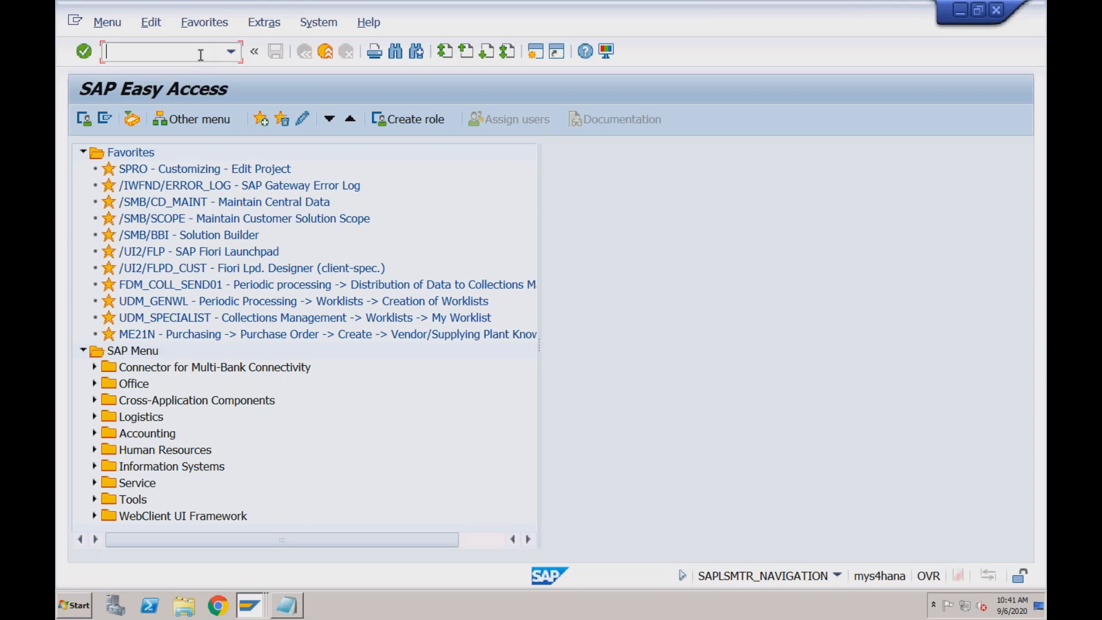
{"action": "type", "text": "s"}
{"action": "left_click", "coordinate": [248, 608]}
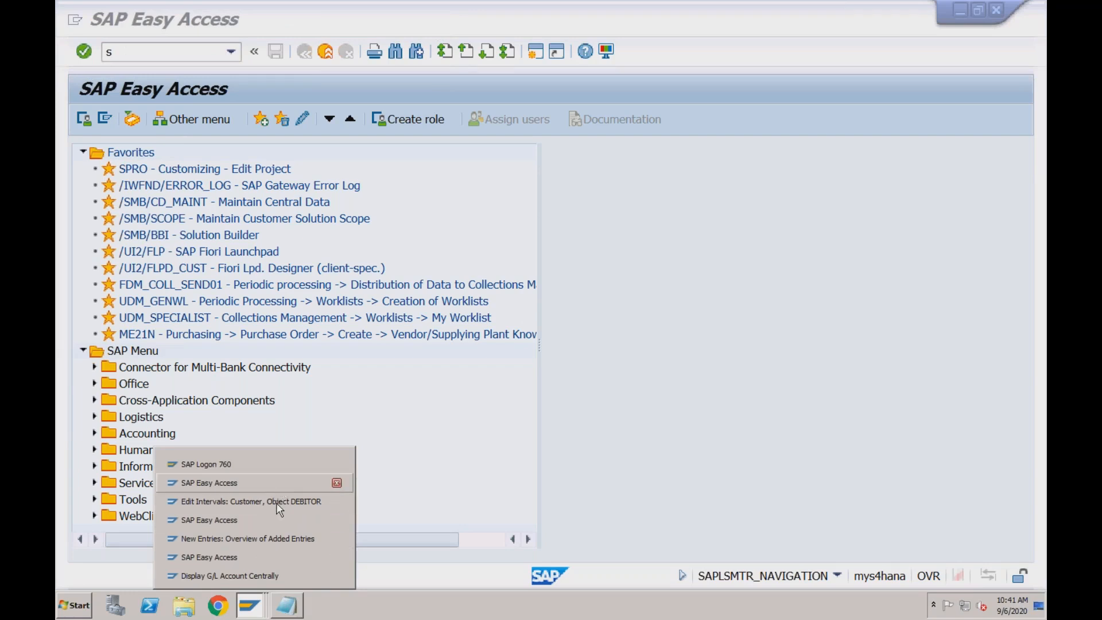
{"action": "left_click", "coordinate": [273, 542]}
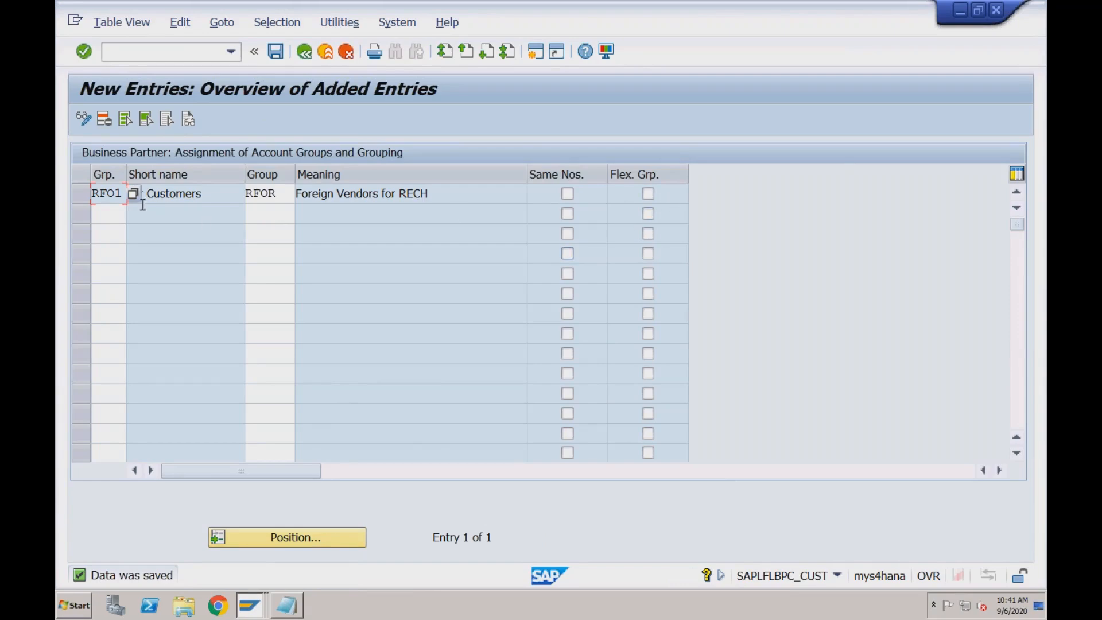
Review the grouping RFO1 and its assigned vendor account group RFOR in the assignment entry
{"action": "double_click", "coordinate": [94, 194]}
{"action": "left_click", "coordinate": [281, 194]}
{"action": "double_click", "coordinate": [250, 195]}
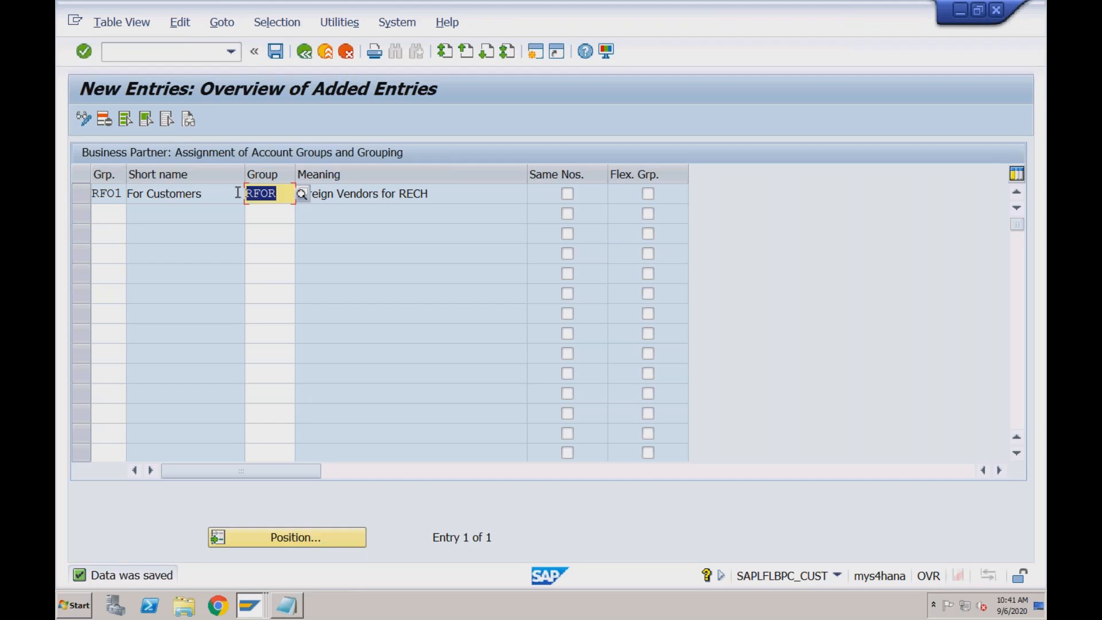
{"action": "left_click", "coordinate": [121, 194]}
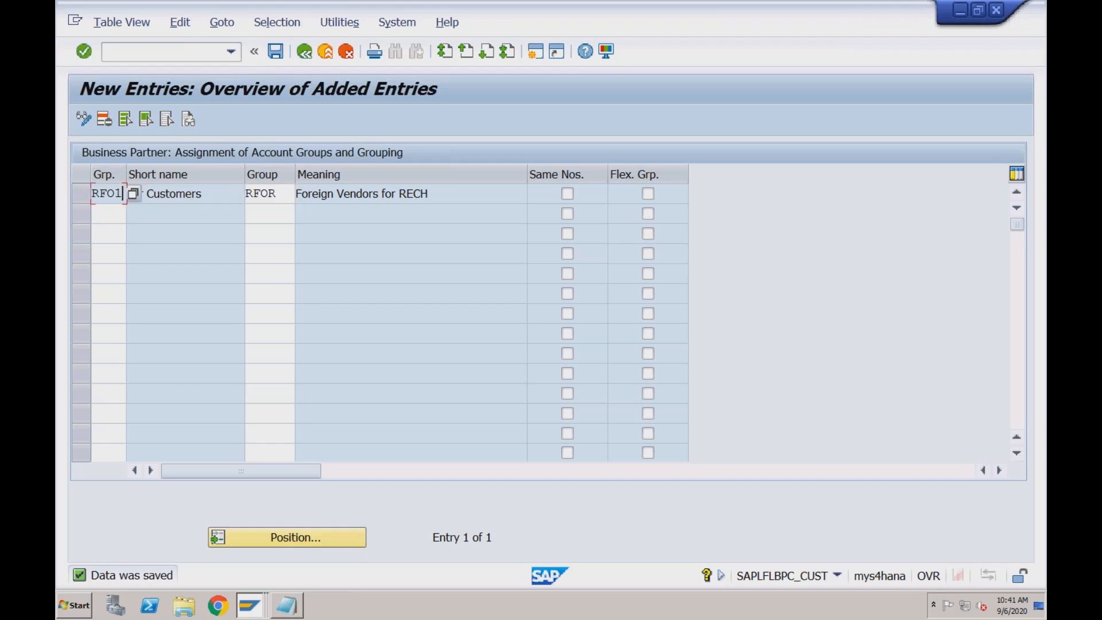
{"action": "left_click", "coordinate": [278, 192]}
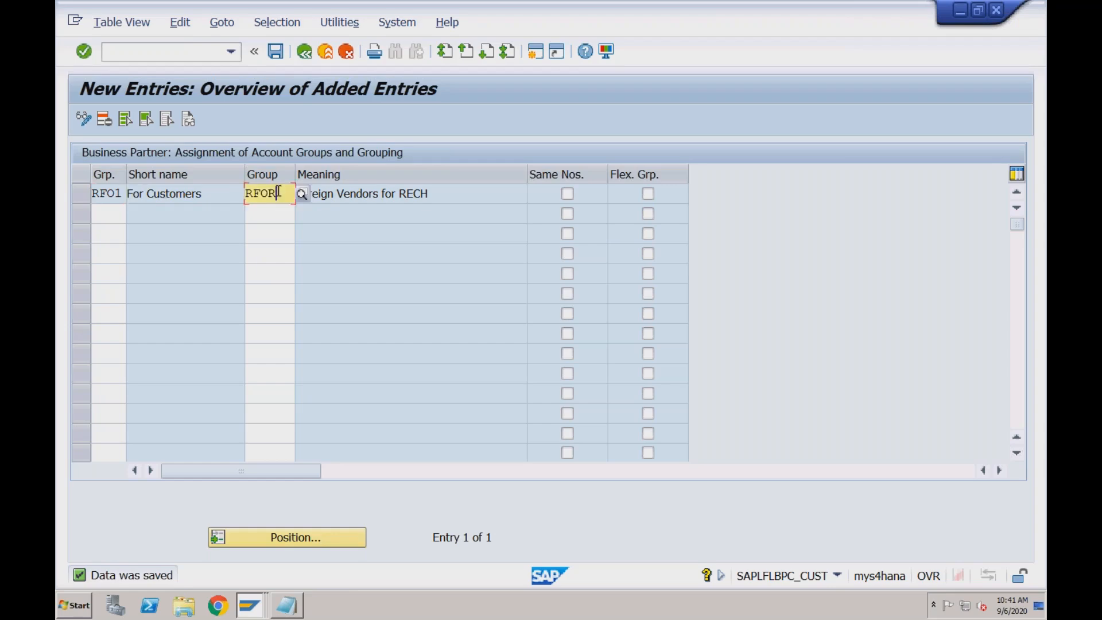
{"action": "left_click", "coordinate": [121, 194]}
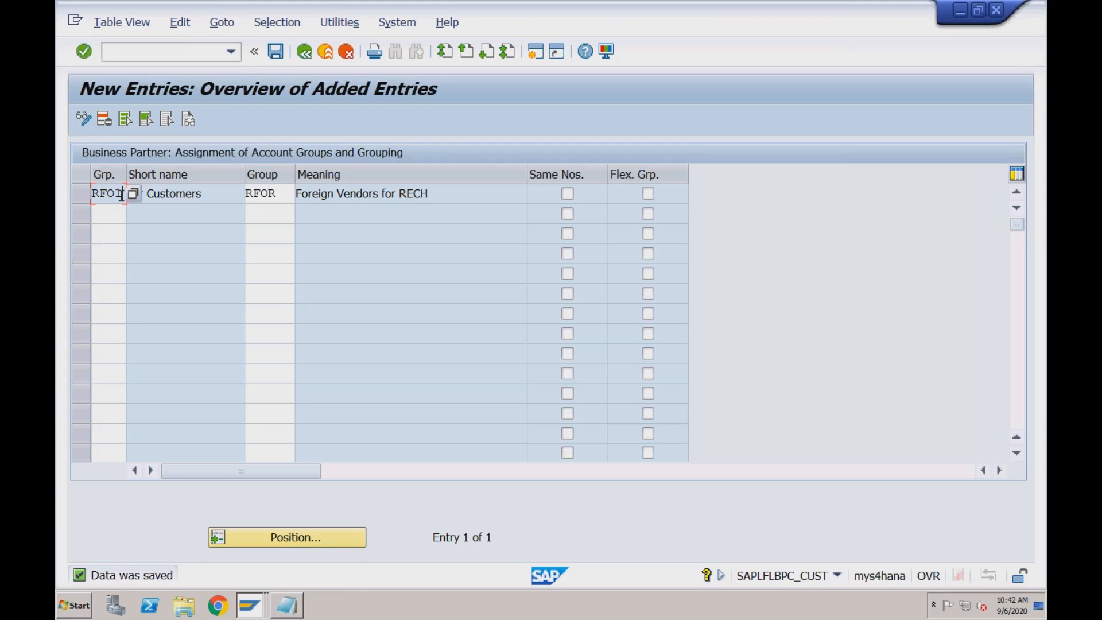
{"action": "left_click", "coordinate": [286, 195]}
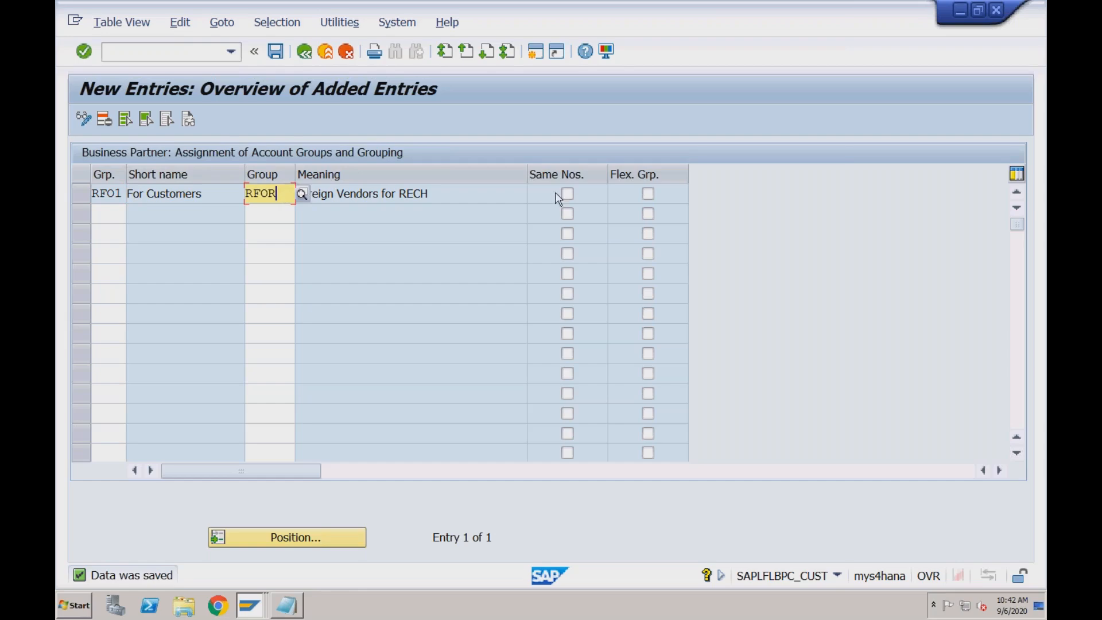
Enable flexible grouping for the assignment of RFO1 to vendor account group RFOR
{"action": "left_click", "coordinate": [649, 195]}
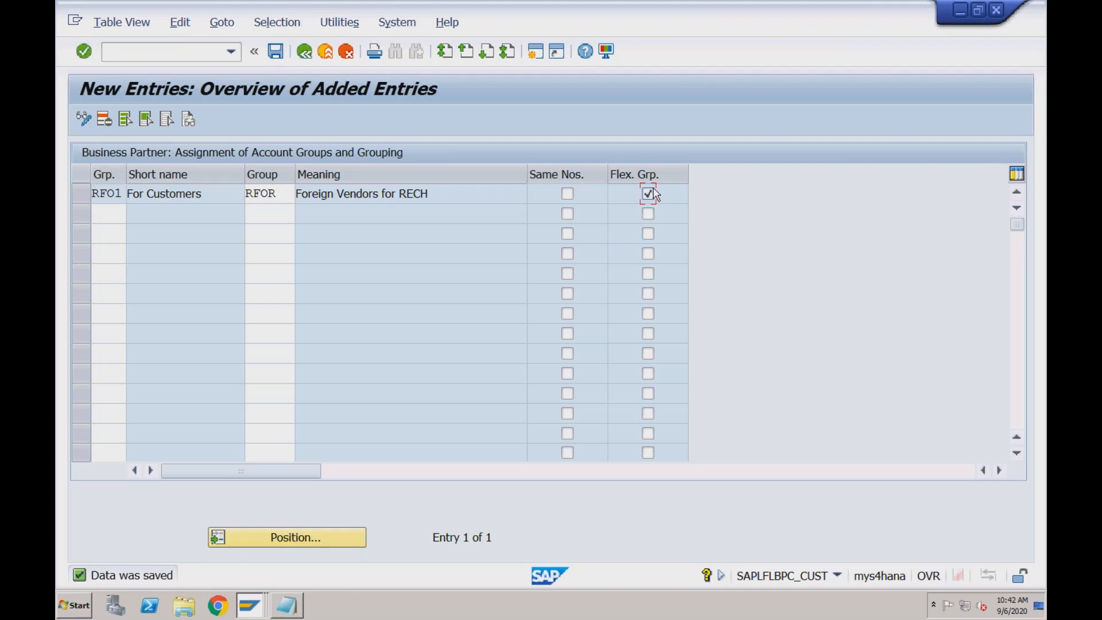
{"action": "left_click", "coordinate": [279, 195]}
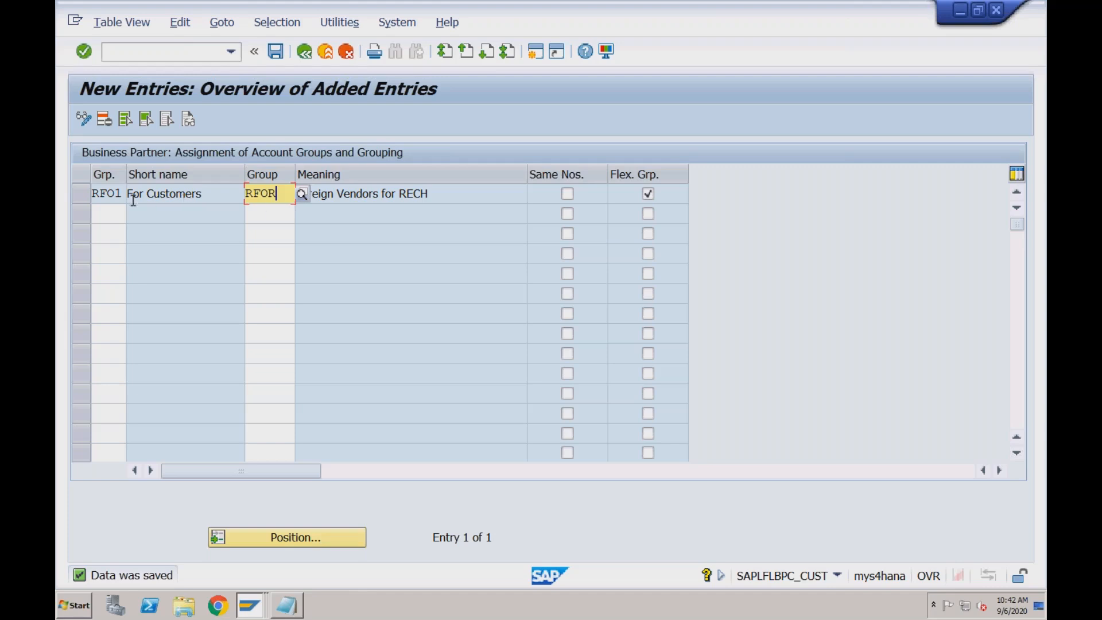
{"action": "left_click", "coordinate": [114, 194]}
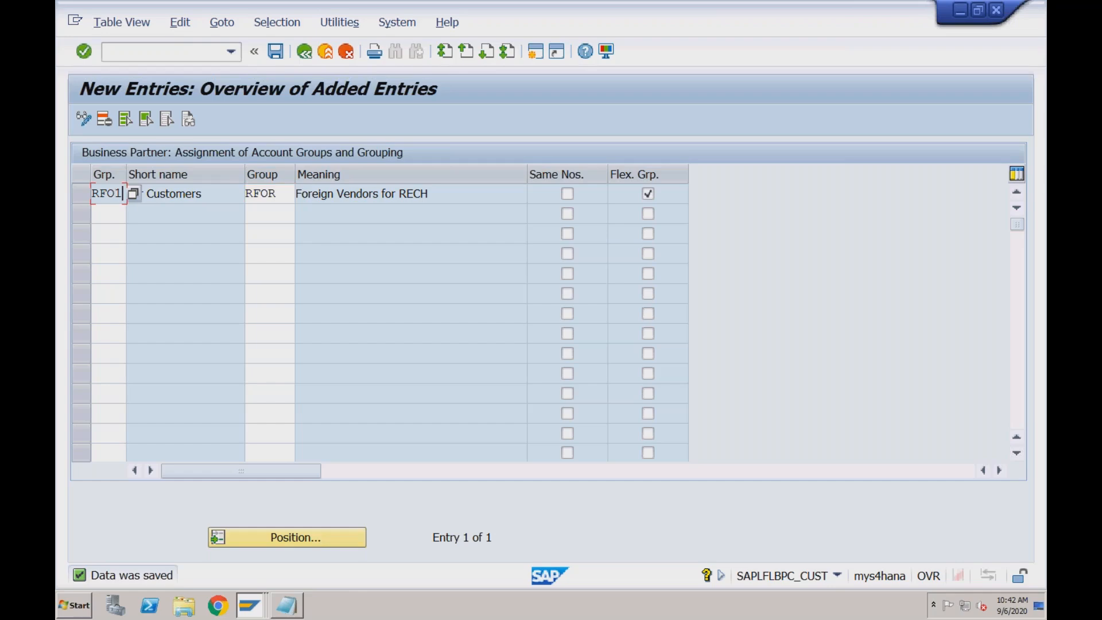
{"action": "left_click", "coordinate": [280, 195]}
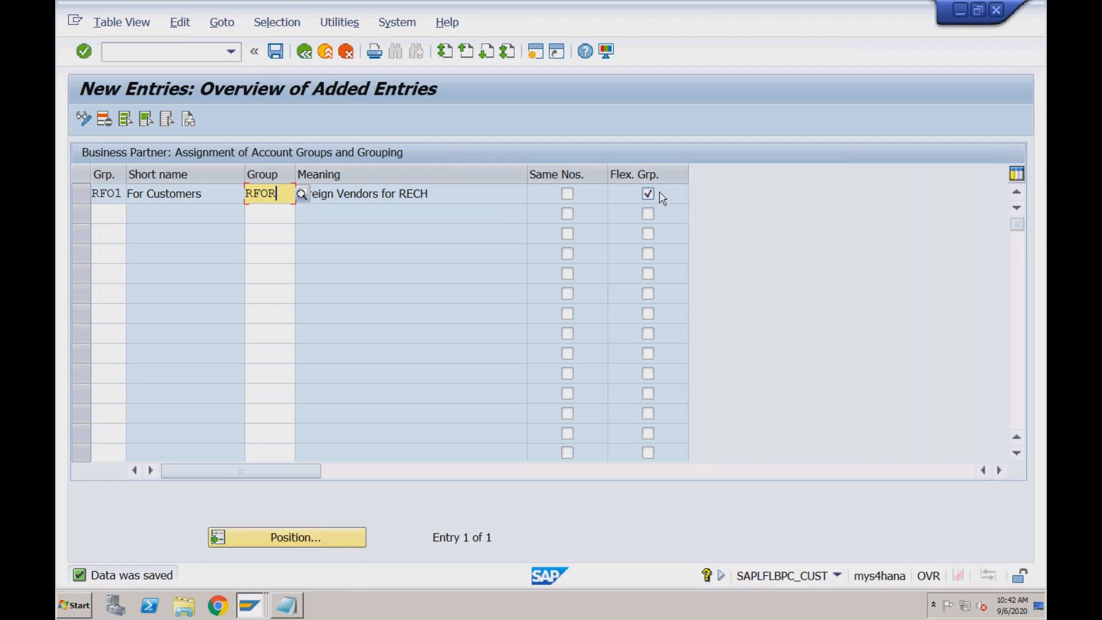
Try to enable same numbers together with flexible grouping for the RFO1 assignment
{"action": "left_click", "coordinate": [568, 194]}
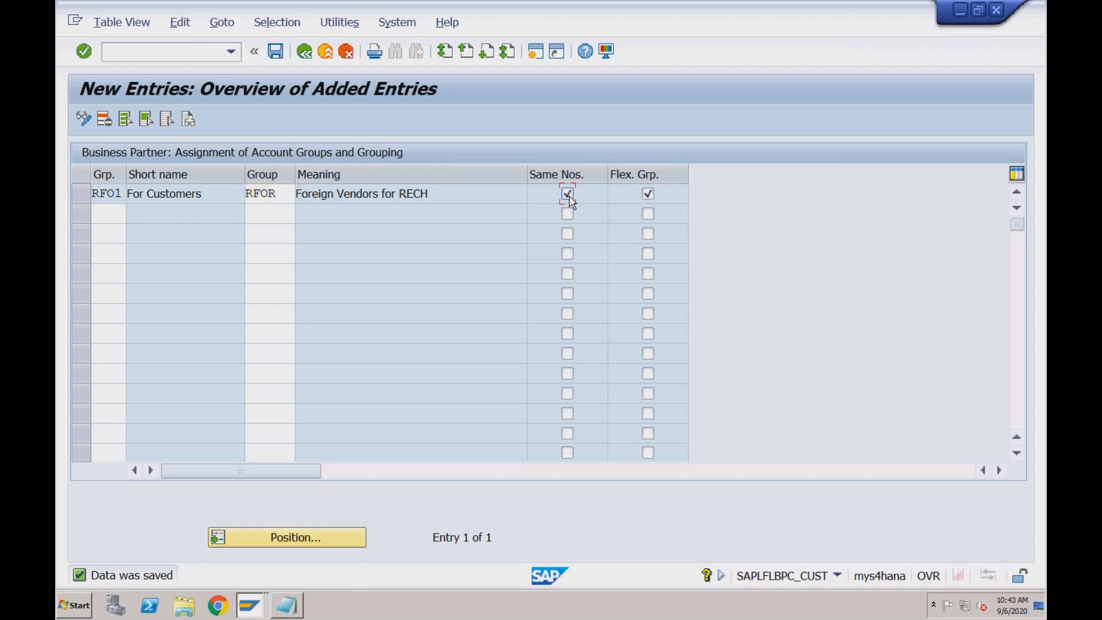
{"action": "key", "text": "Return"}
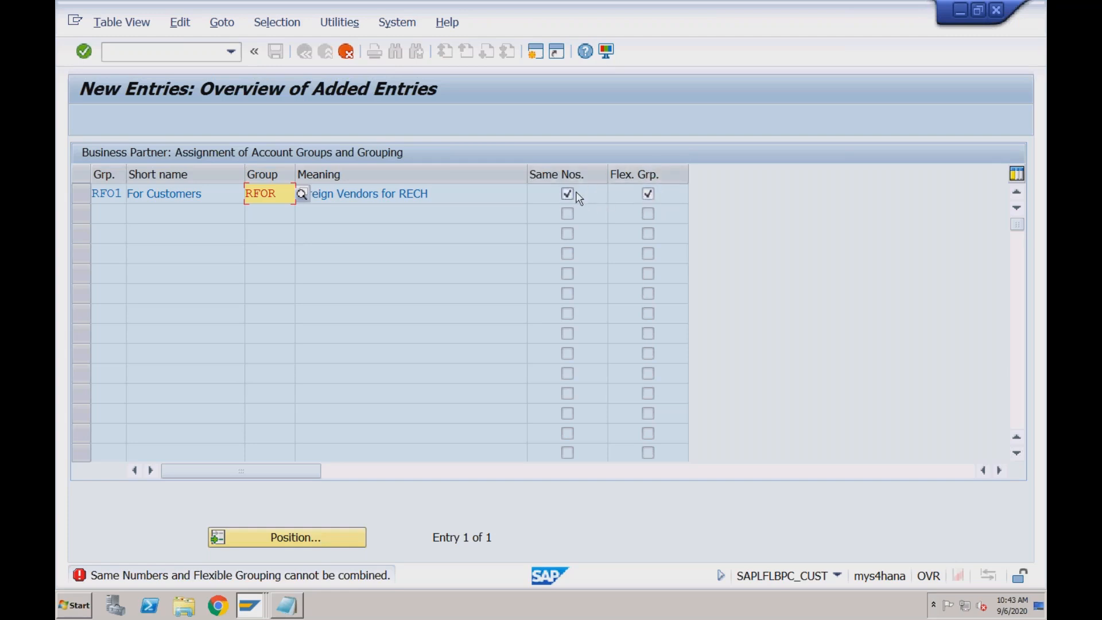
Set the RFO1 assignment to flexible grouping only, without same numbers, and save the entry
{"action": "left_click", "coordinate": [649, 196]}
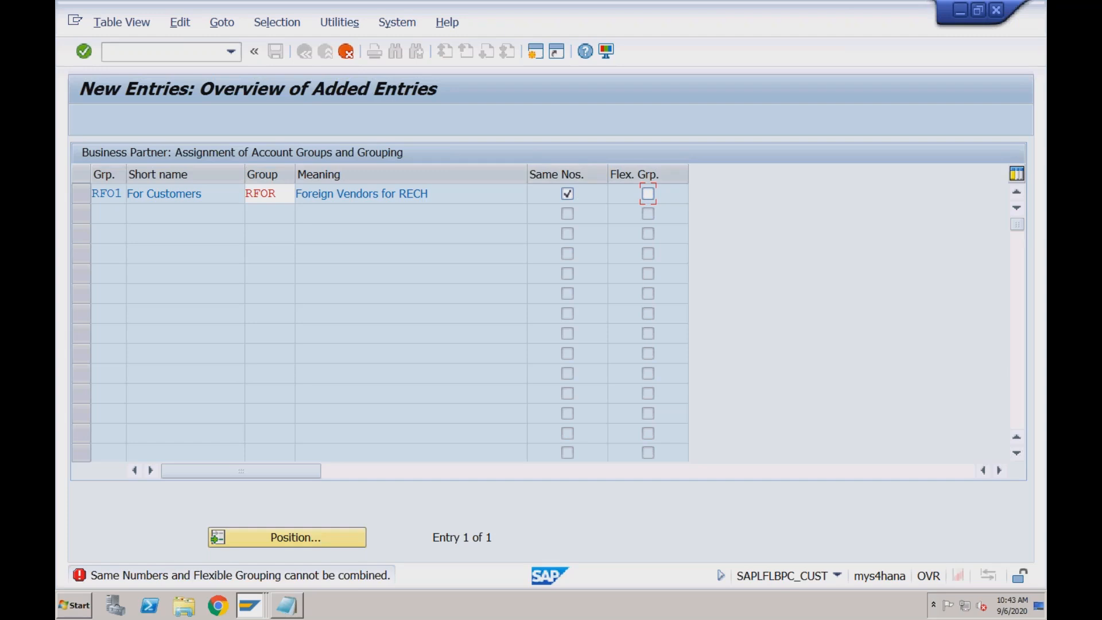
{"action": "left_click", "coordinate": [568, 195]}
{"action": "left_click", "coordinate": [650, 195]}
{"action": "key", "text": "Return"}
{"action": "left_click", "coordinate": [276, 52]}
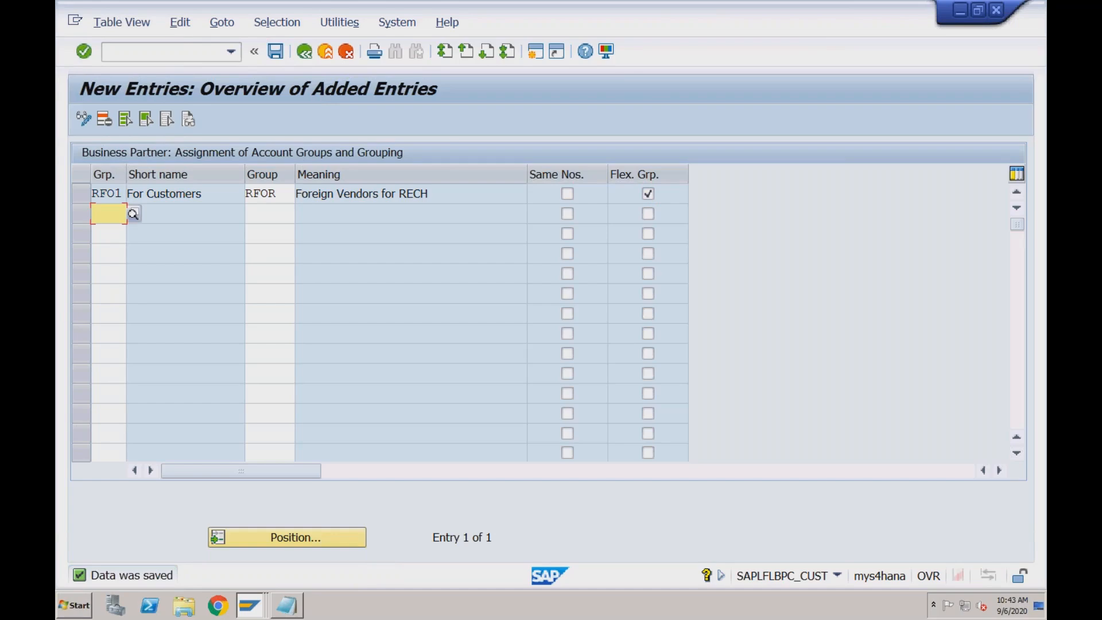
{"action": "left_click", "coordinate": [274, 218]}
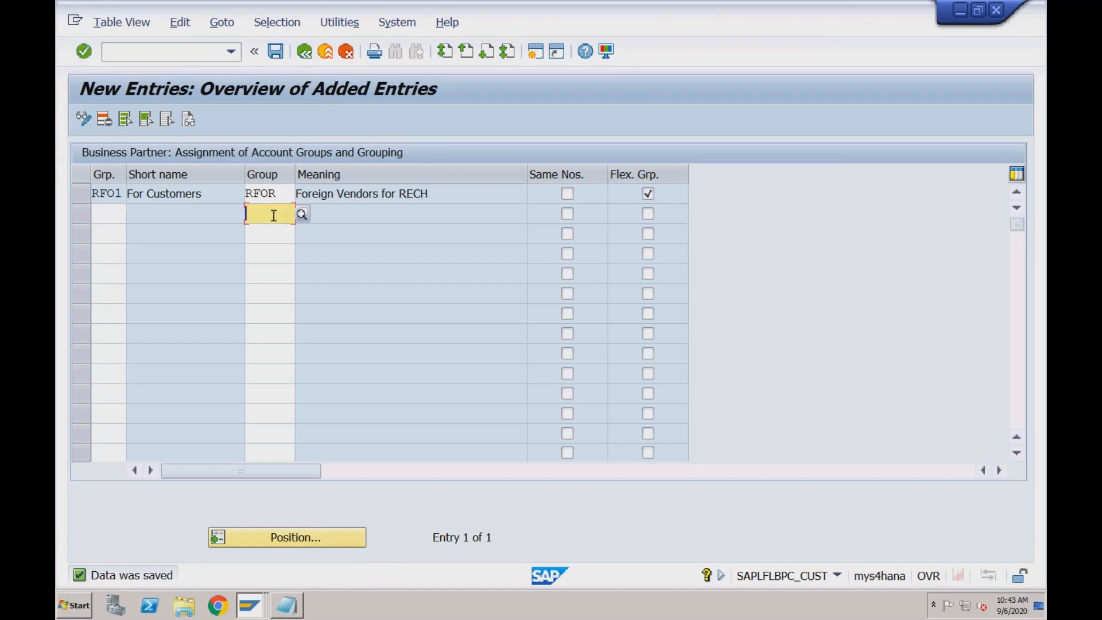
{"action": "left_click", "coordinate": [109, 215]}
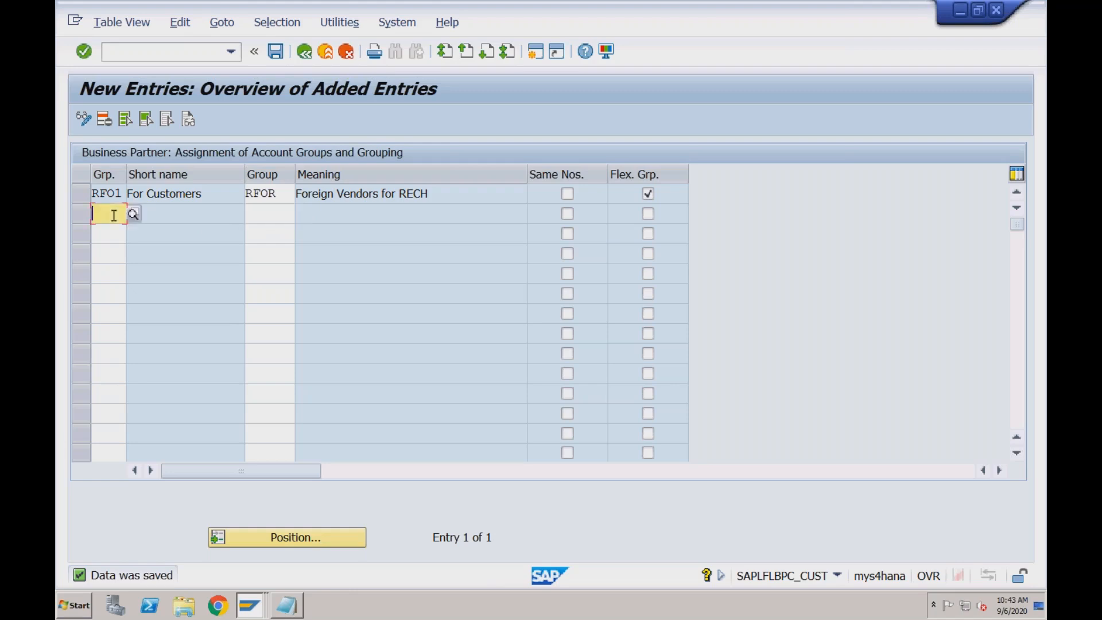
{"action": "left_click", "coordinate": [260, 213]}
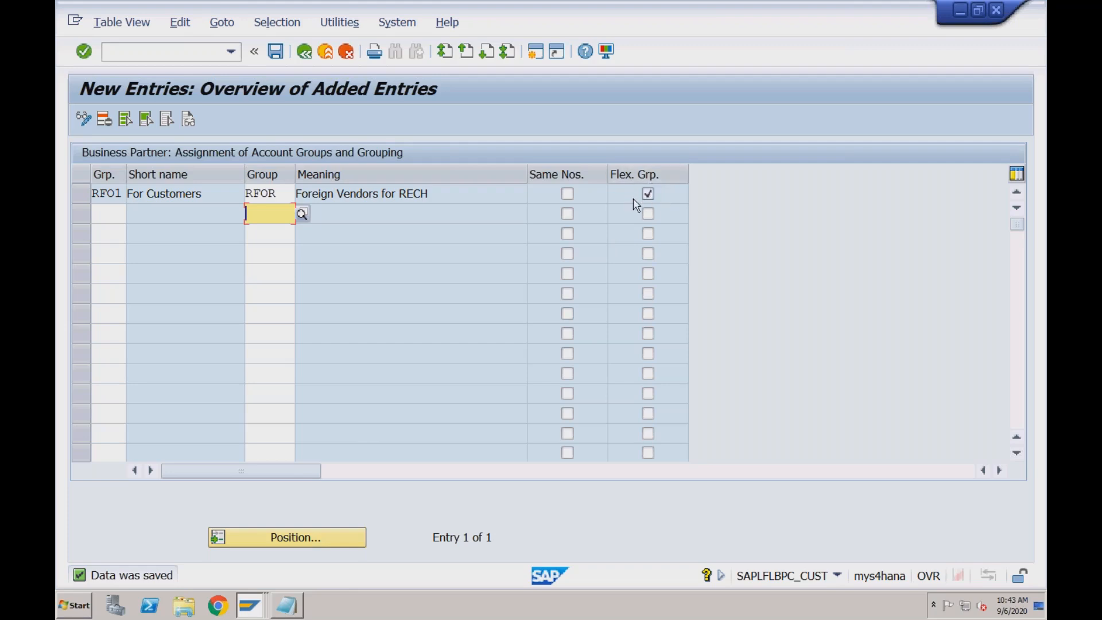
Open the business partner transaction with /nbp and start creating an organization in role FLVN00 Supplier (Fin.Accounting)
{"action": "left_click", "coordinate": [214, 53]}
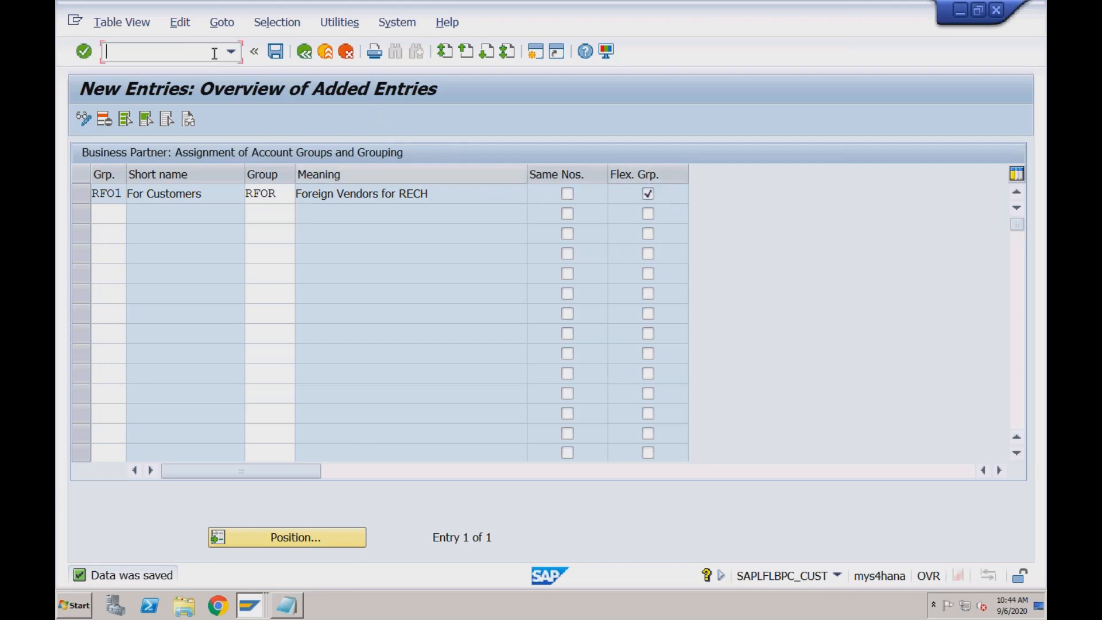
{"action": "type", "text": "/nbp"}
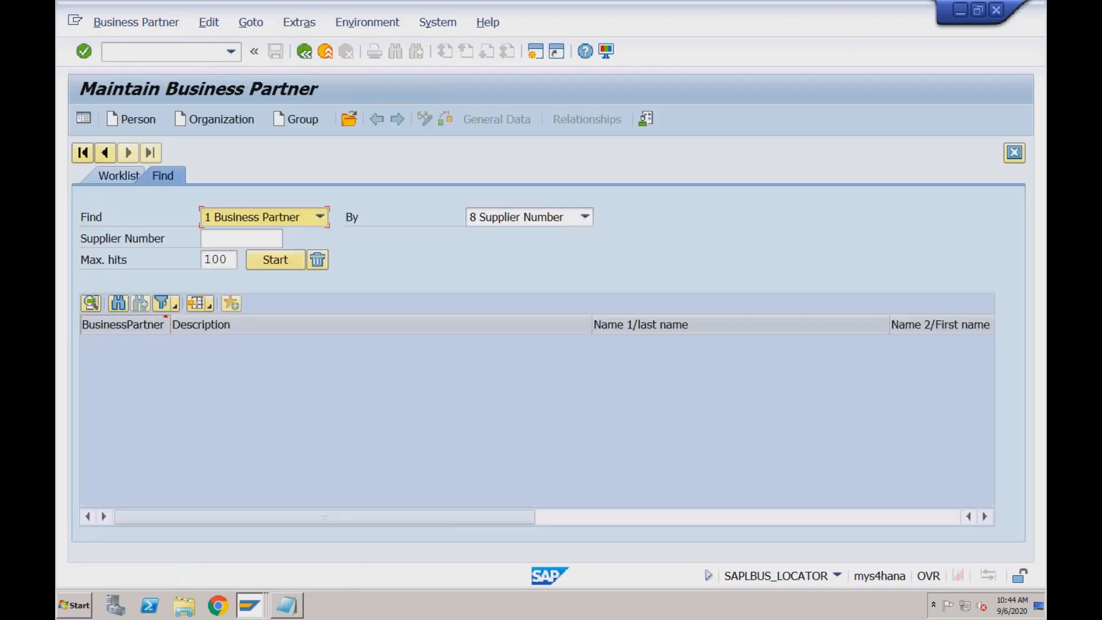
{"action": "left_click", "coordinate": [245, 122]}
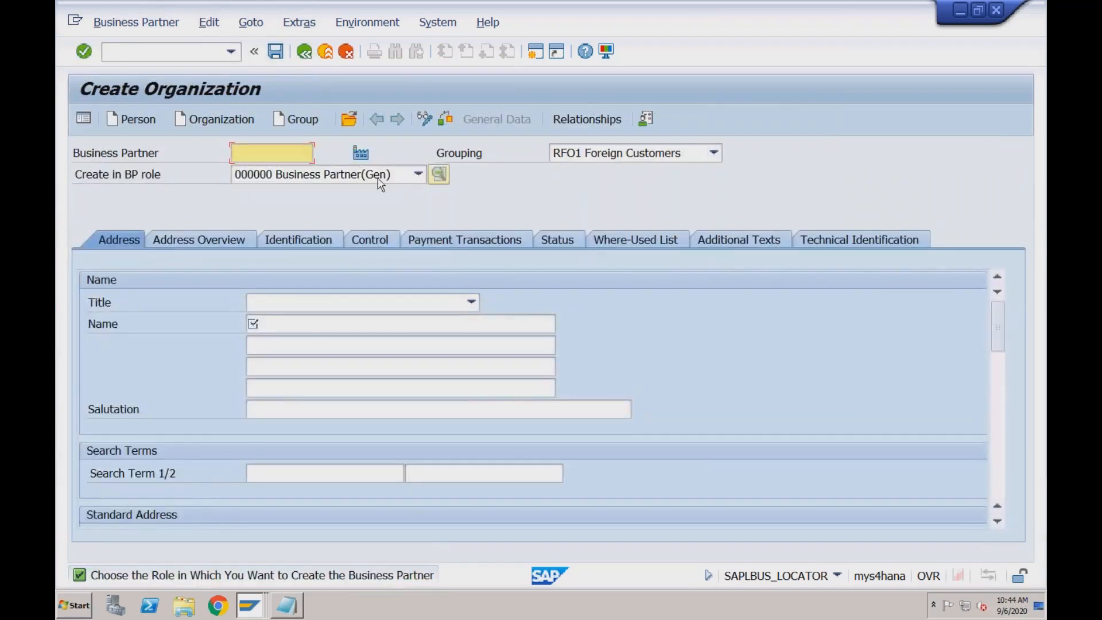
{"action": "left_click", "coordinate": [359, 178]}
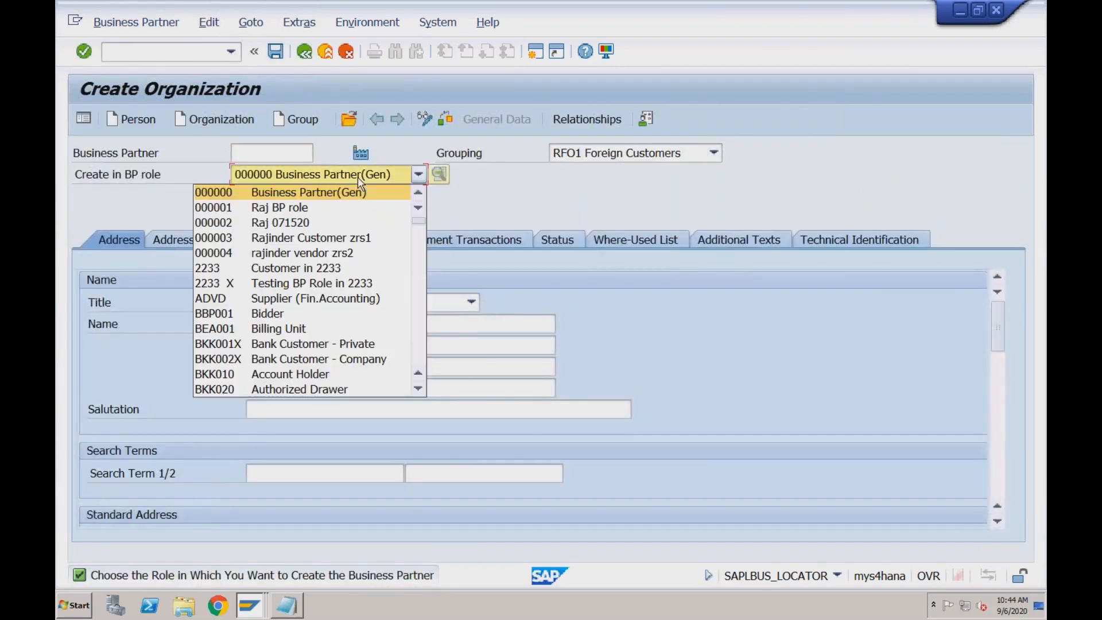
{"action": "type", "text": "flv"}
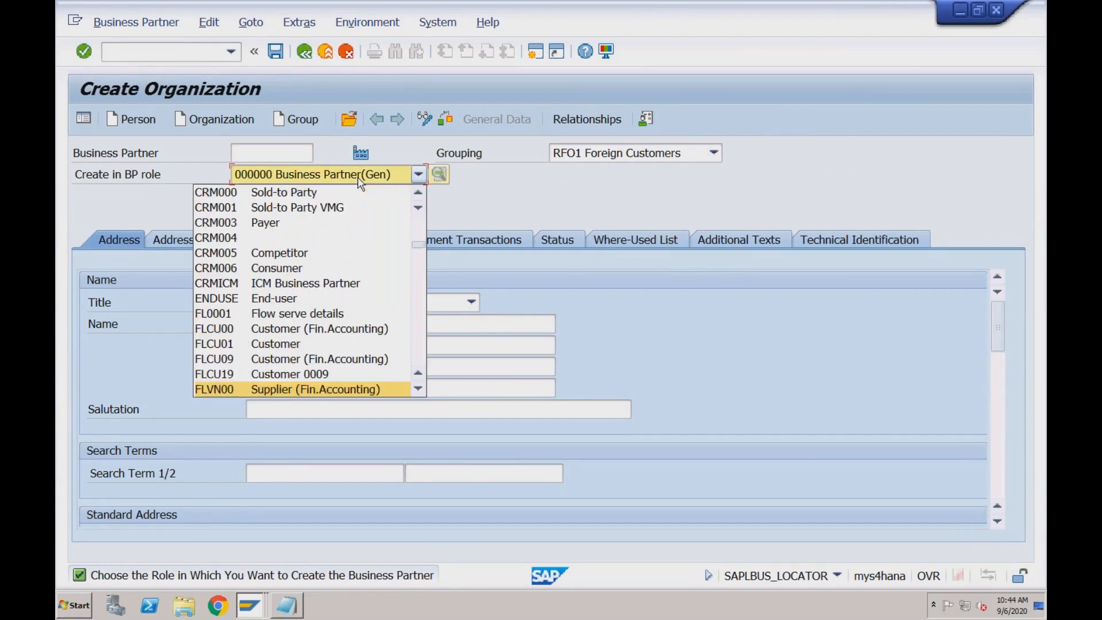
{"action": "left_click", "coordinate": [344, 389]}
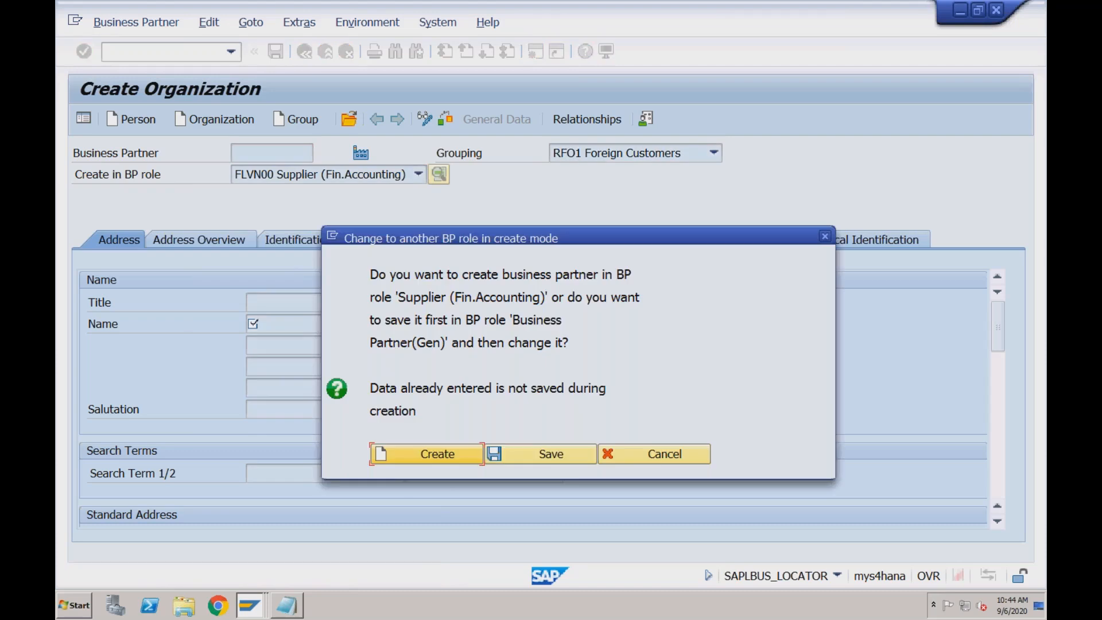
{"action": "left_click", "coordinate": [390, 446]}
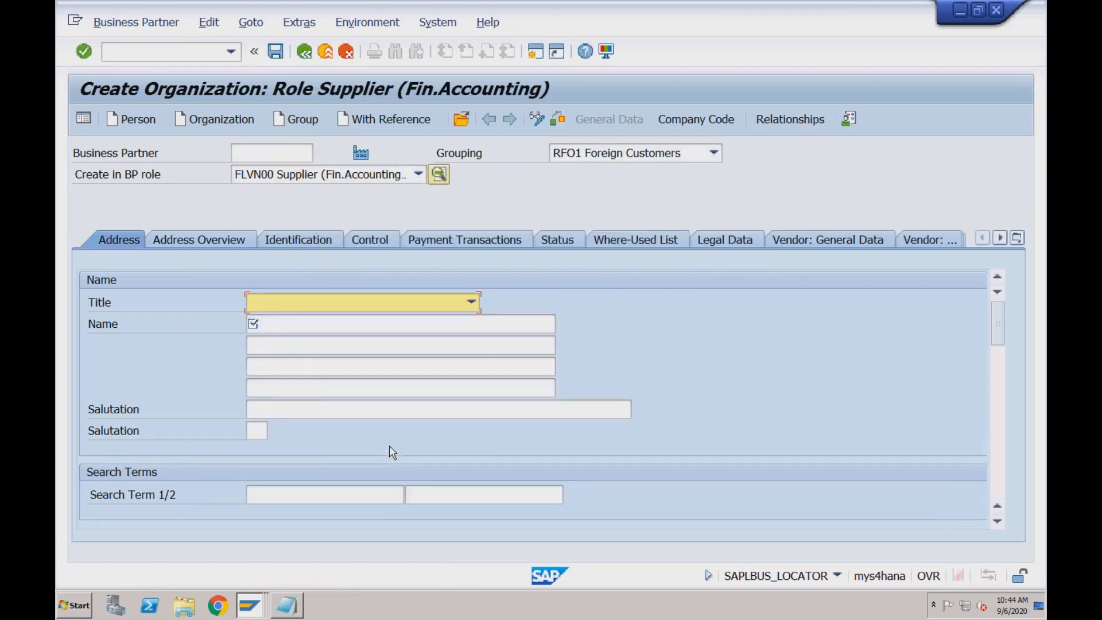
Display the new supplier's vendor general data and look through the available vendor account groups
{"action": "left_click", "coordinate": [468, 304]}
{"action": "left_click", "coordinate": [843, 240]}
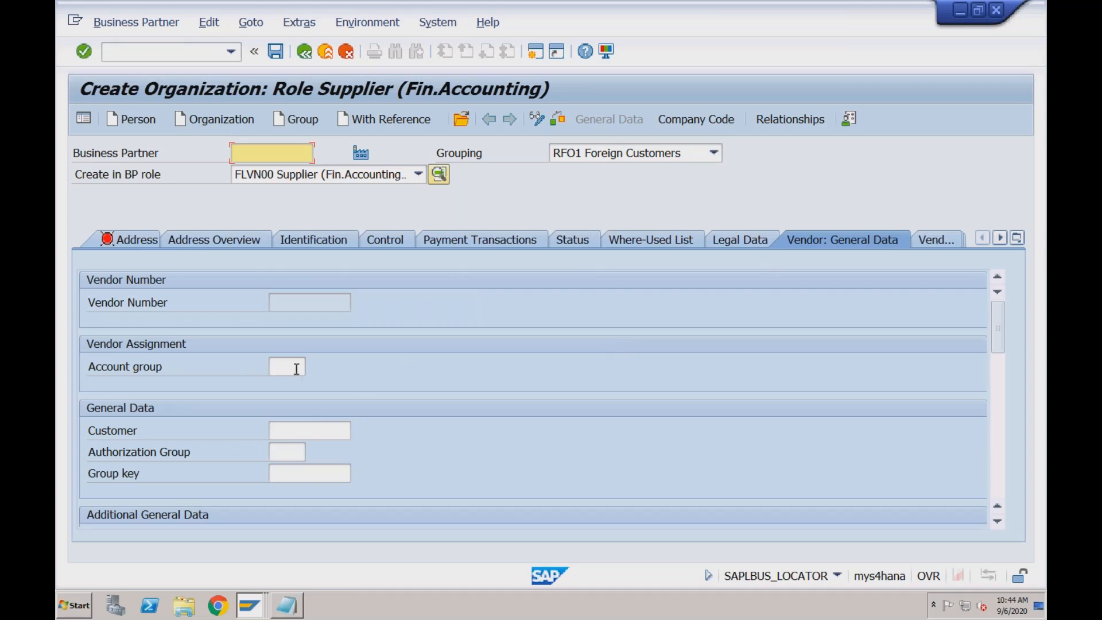
{"action": "left_click", "coordinate": [297, 369]}
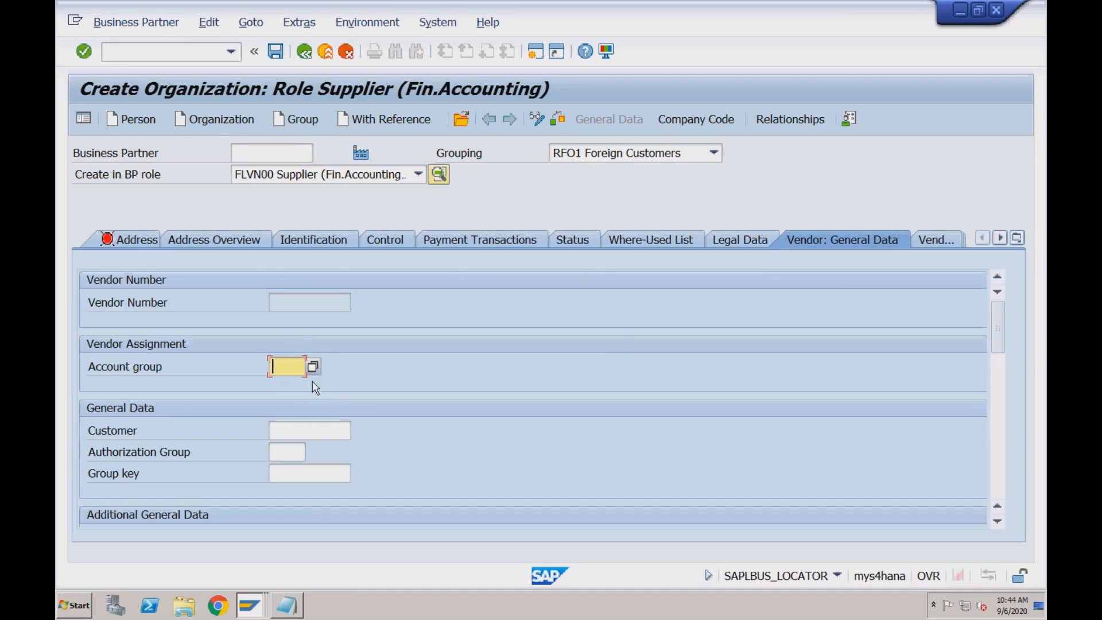
{"action": "left_click", "coordinate": [313, 367]}
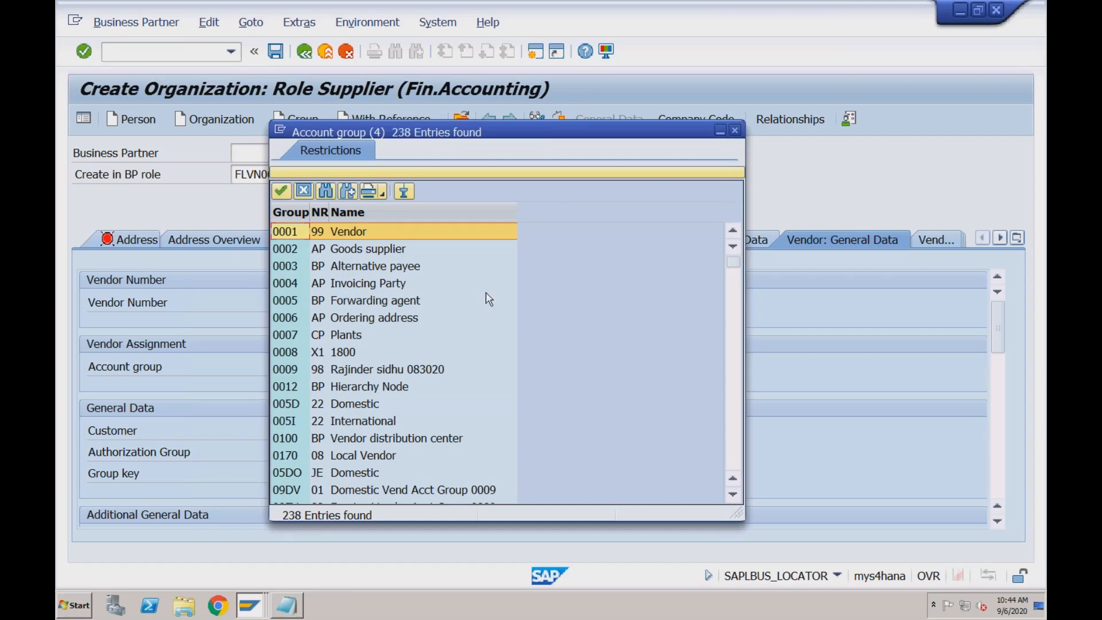
{"action": "left_click", "coordinate": [736, 132]}
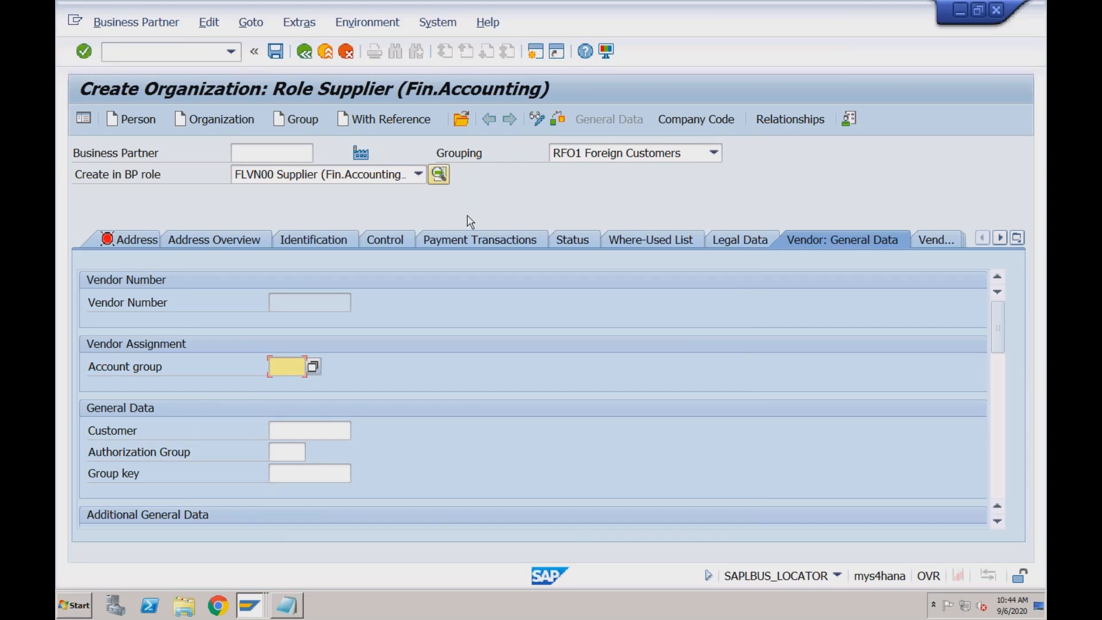
Set the new supplier's grouping to RDO1 Domestic - RECH and check the account group it assigns
{"action": "left_click", "coordinate": [632, 160]}
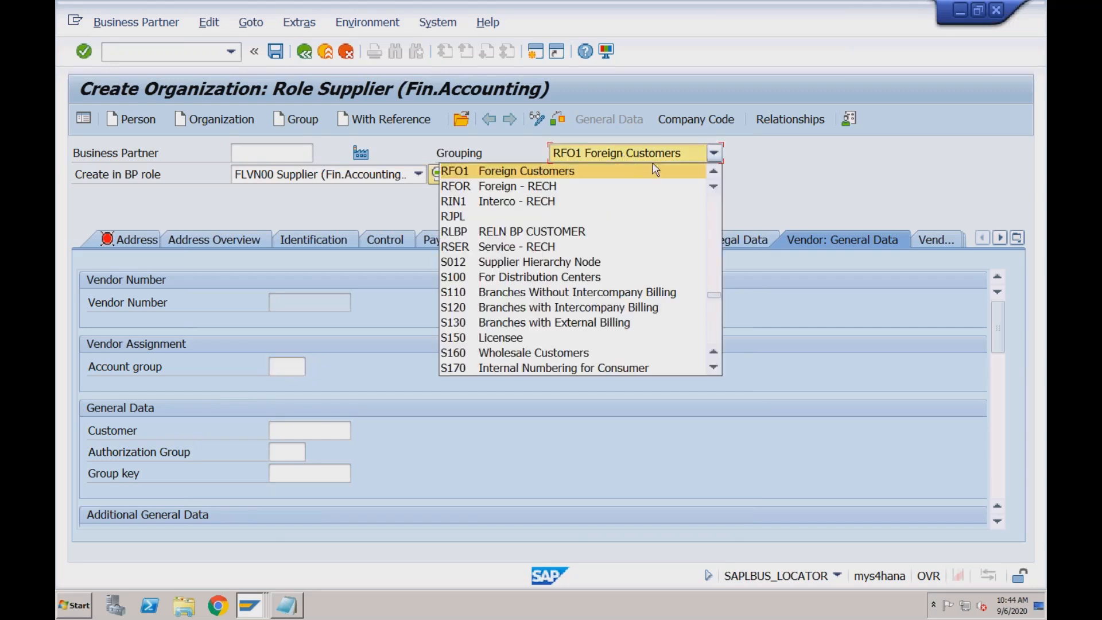
{"action": "left_click", "coordinate": [713, 172]}
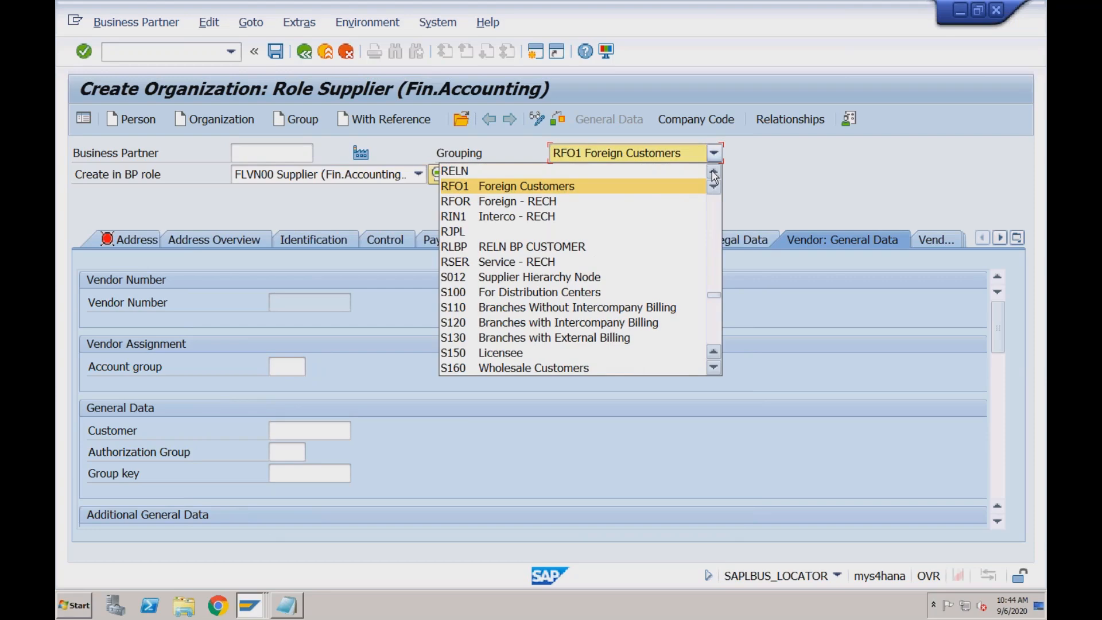
{"action": "left_click", "coordinate": [713, 172]}
{"action": "left_click", "coordinate": [713, 172]}
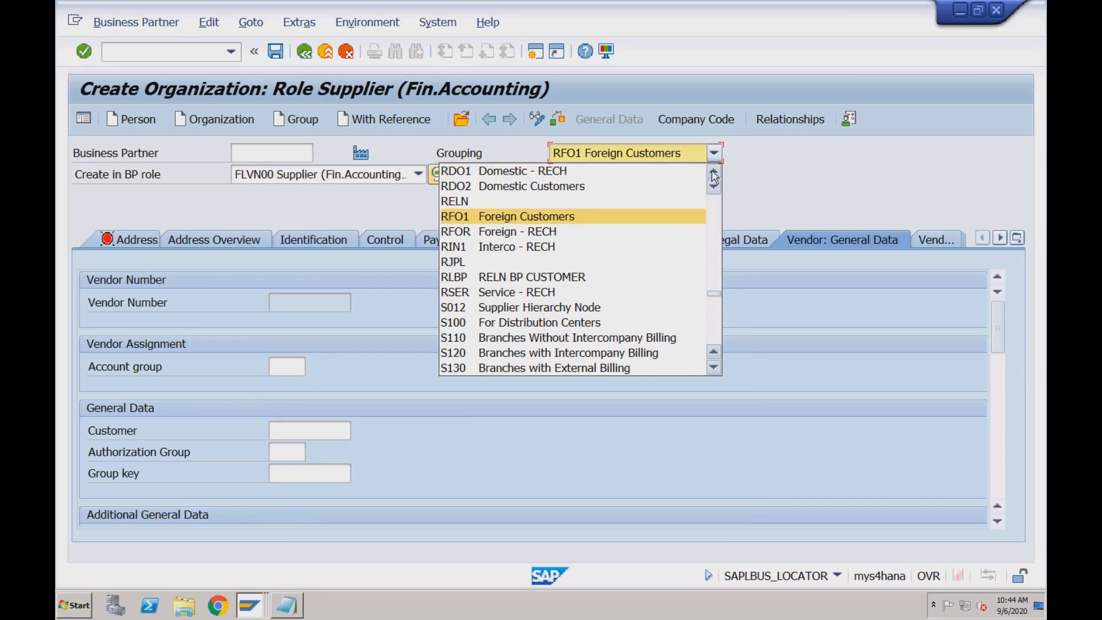
{"action": "left_click", "coordinate": [713, 172]}
{"action": "left_click", "coordinate": [554, 192]}
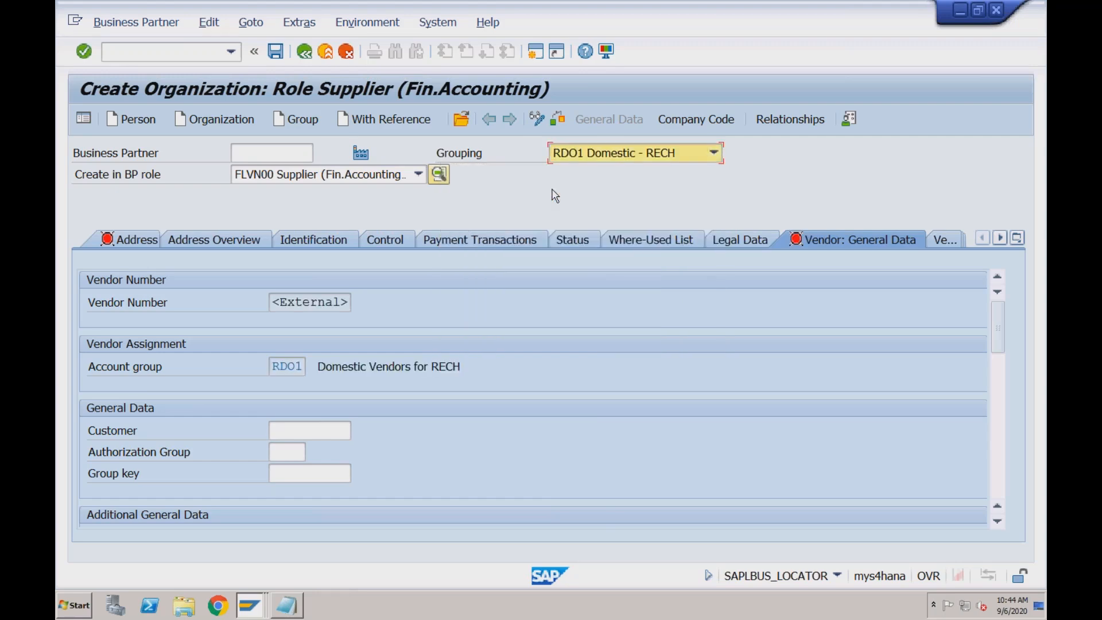
{"action": "left_click", "coordinate": [298, 365]}
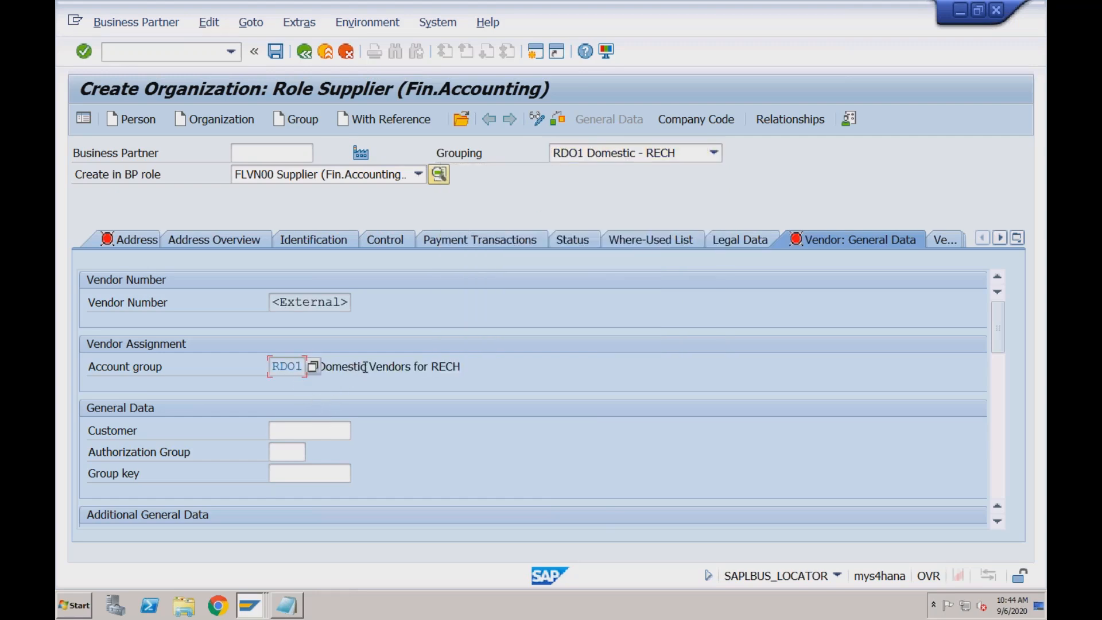
{"action": "left_click_drag", "start_coordinate": [460, 367], "coordinate": [318, 366]}
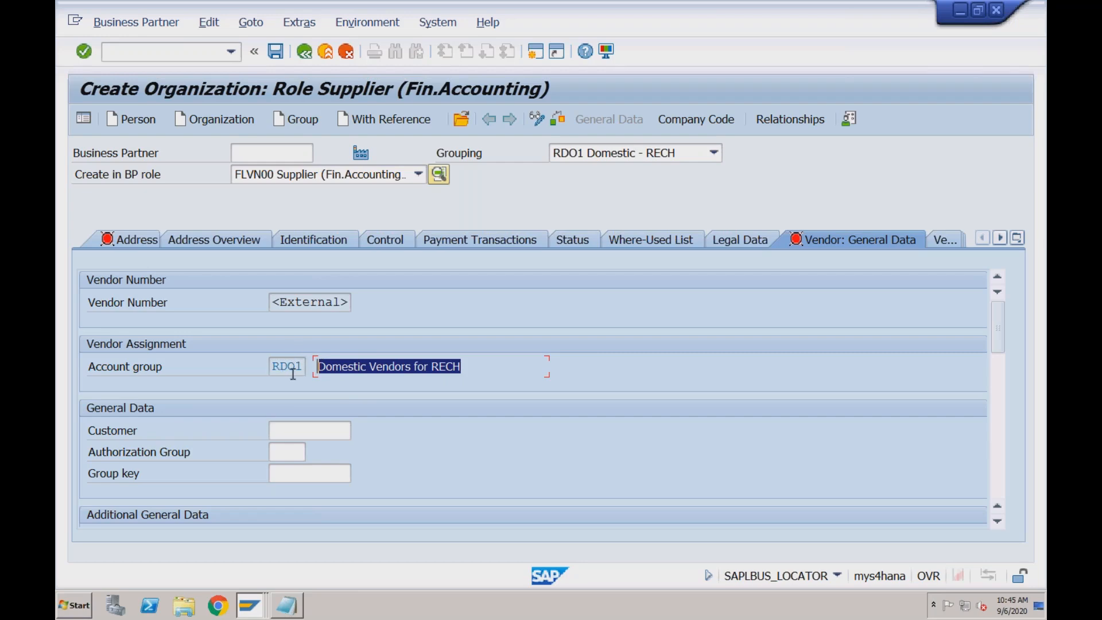
{"action": "left_click", "coordinate": [250, 608]}
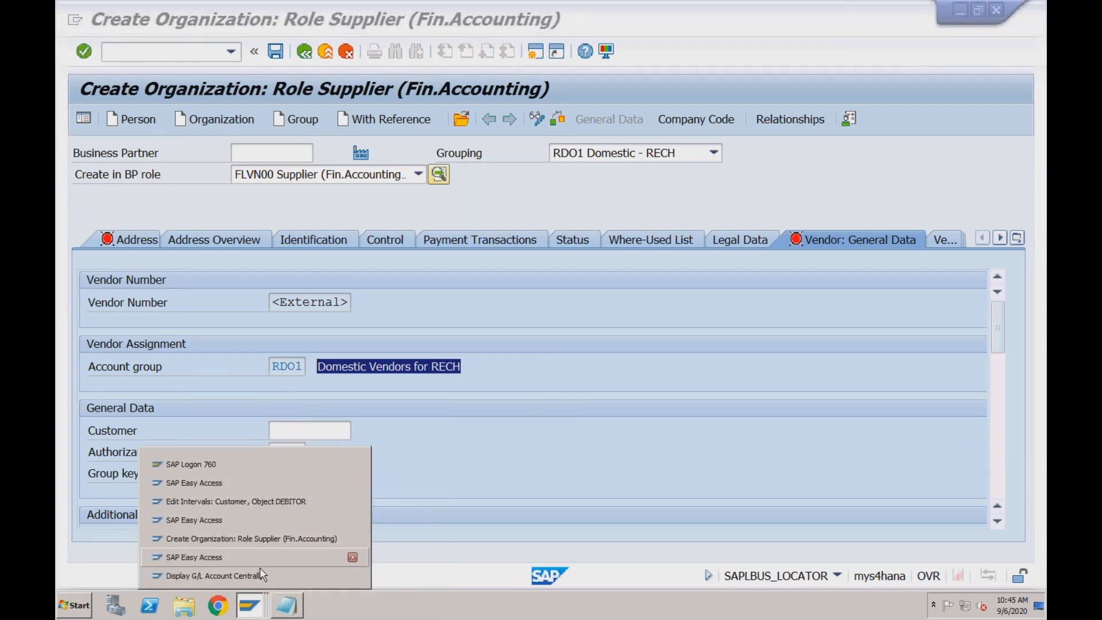
{"action": "left_click", "coordinate": [258, 501]}
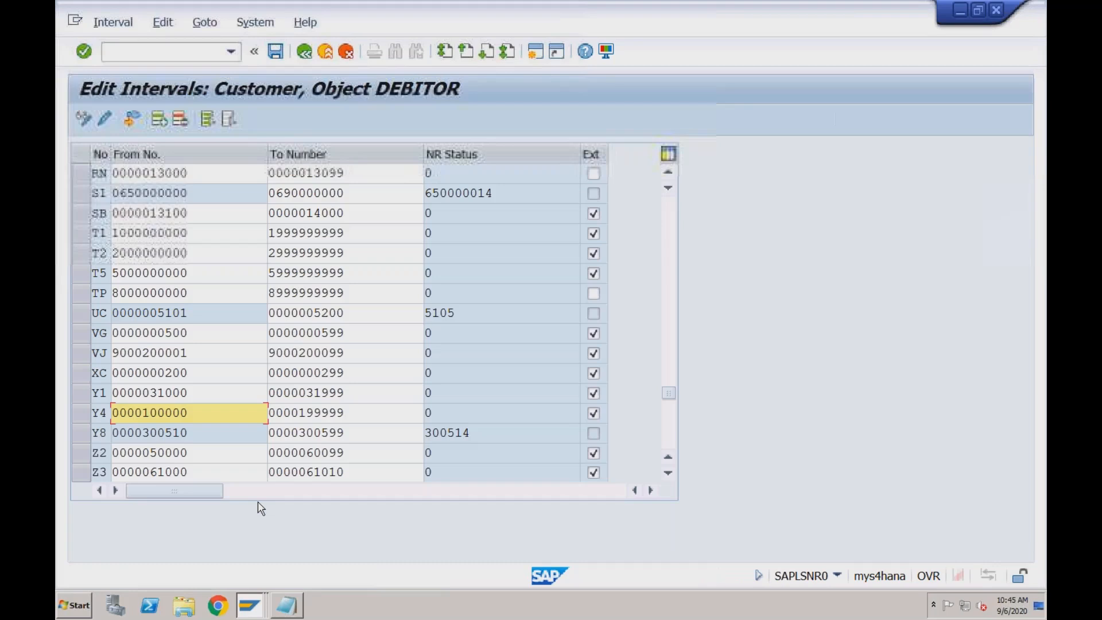
{"action": "left_click", "coordinate": [250, 615]}
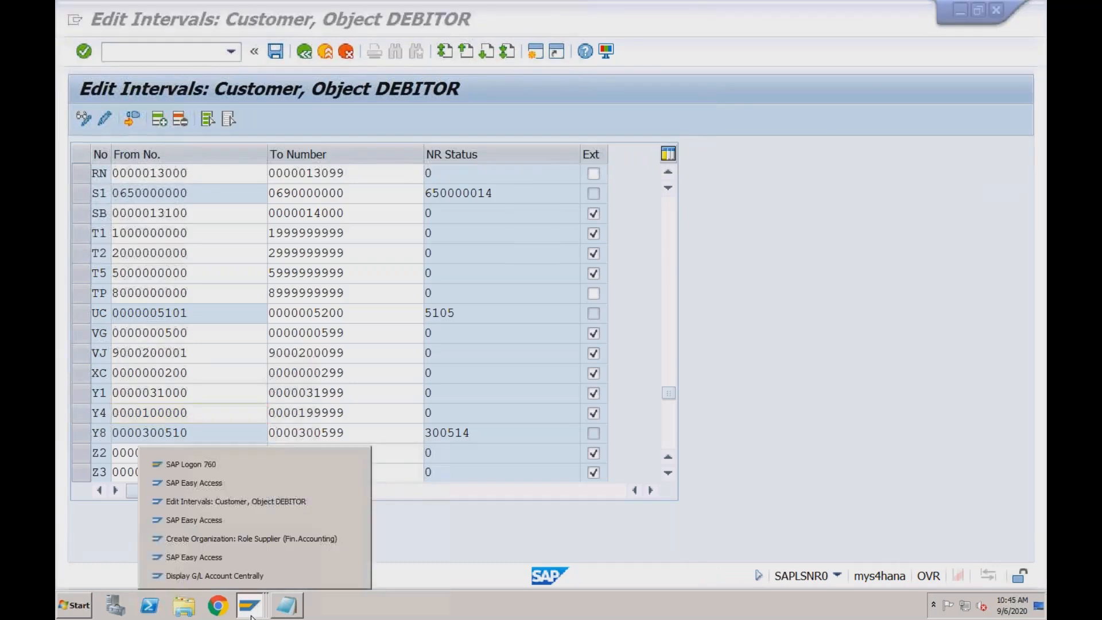
{"action": "left_click", "coordinate": [242, 488]}
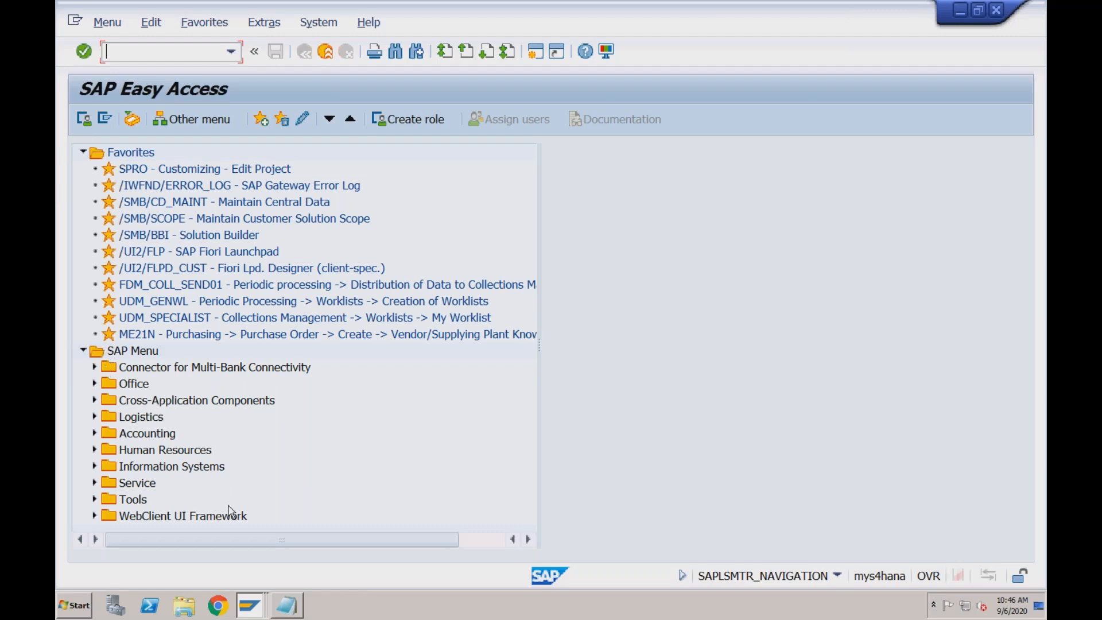
{"action": "left_click", "coordinate": [250, 604]}
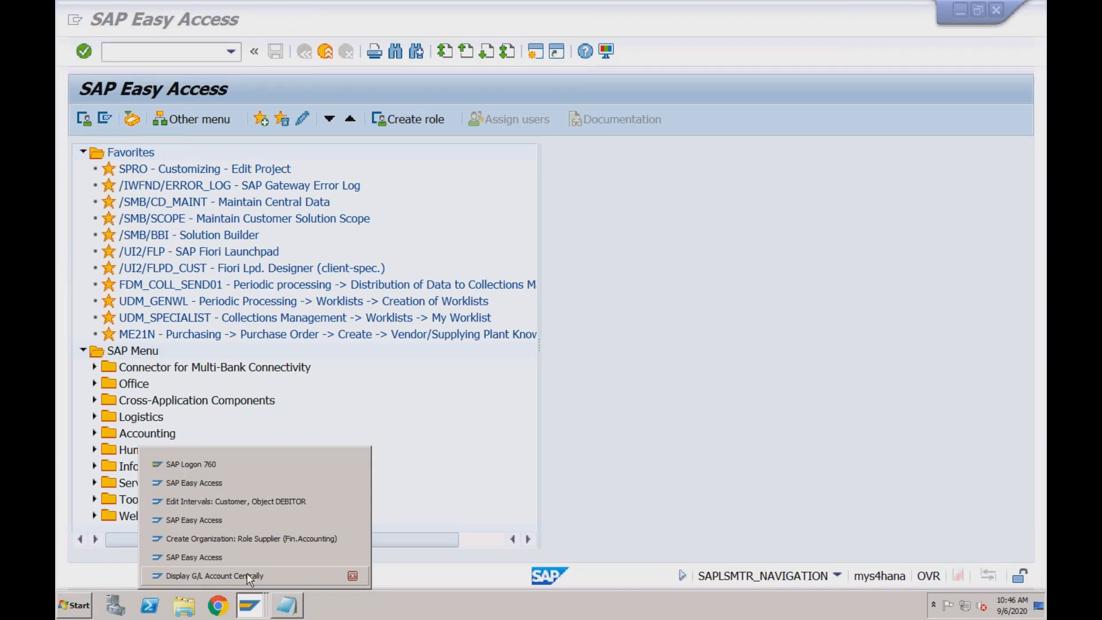
Return to the supplier creation session and restart the business partner transaction with /nbp, ready to find a partner by supplier number
{"action": "left_click", "coordinate": [238, 537]}
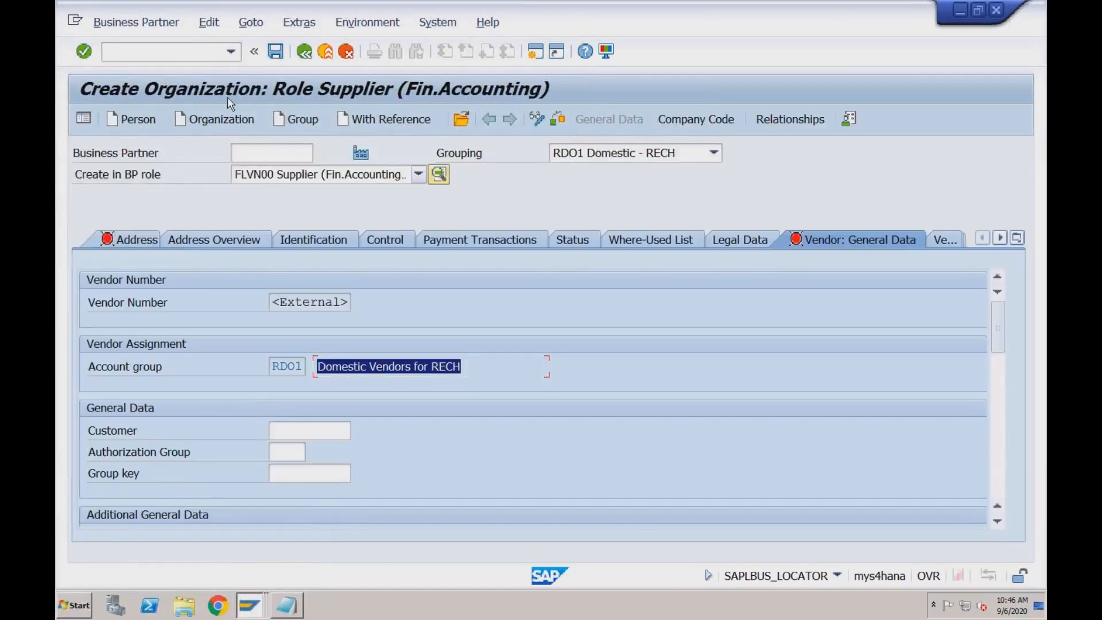
{"action": "left_click", "coordinate": [178, 51]}
{"action": "type", "text": "/n"}
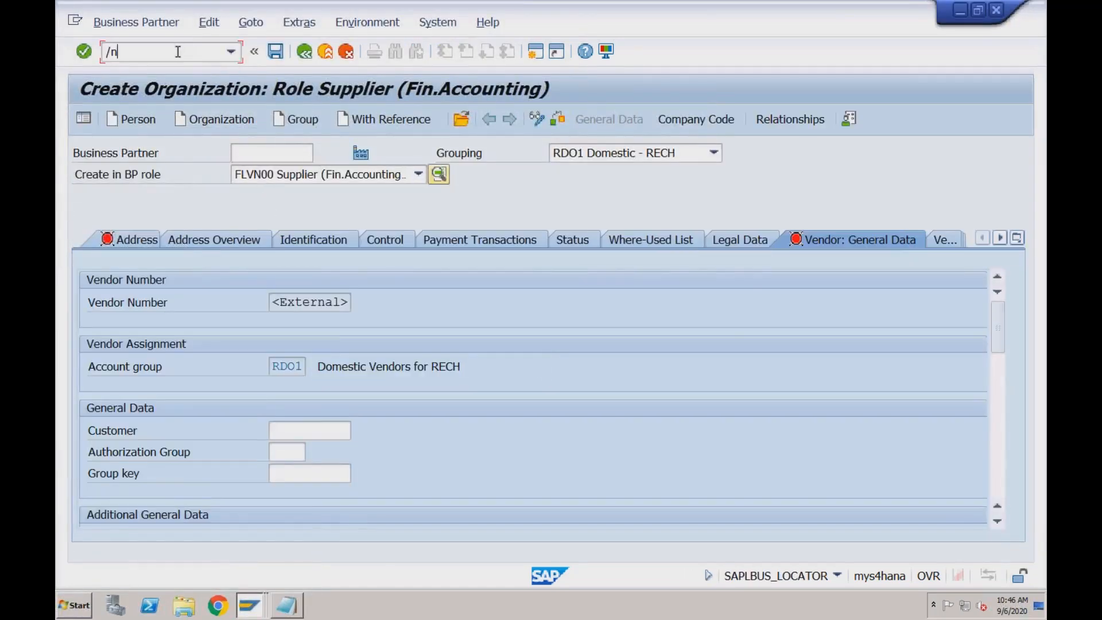
{"action": "type", "text": "bp"}
{"action": "key", "text": "Return"}
{"action": "left_click", "coordinate": [262, 239]}
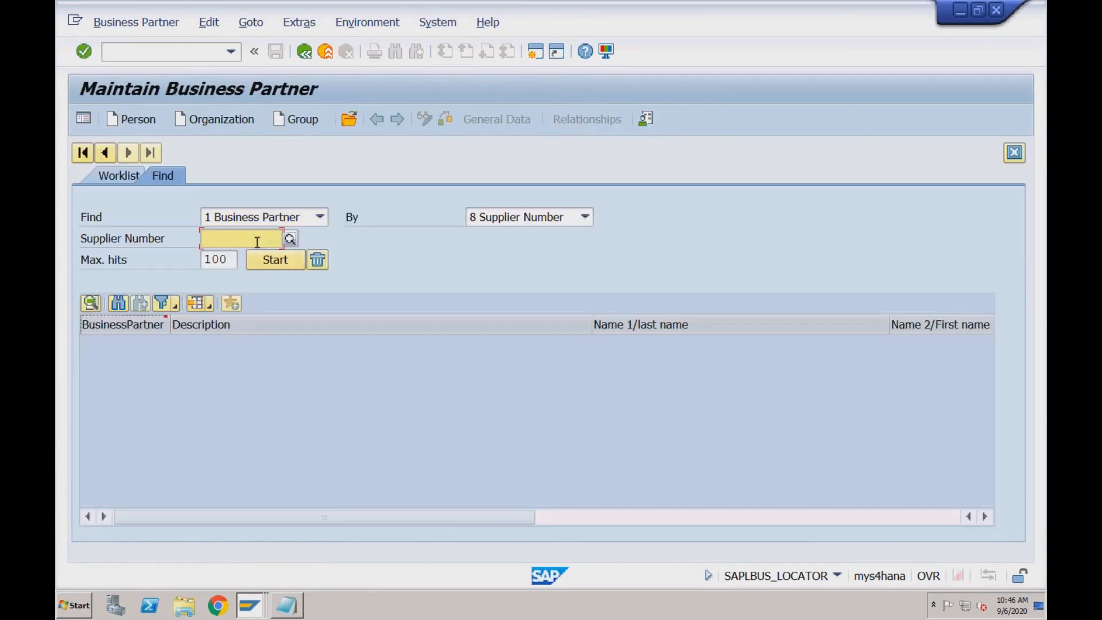
Search the suppliers of company code RECH by search term rech and open the last DOM VENDOR RECH entry
{"action": "left_click", "coordinate": [290, 240]}
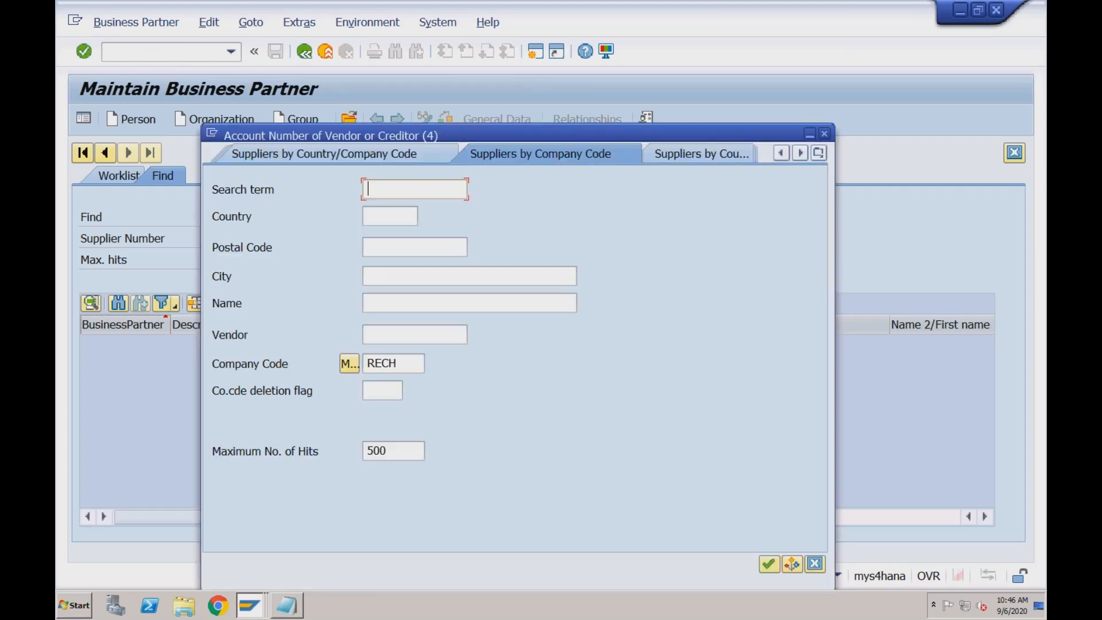
{"action": "type", "text": "rech"}
{"action": "key", "text": "Return"}
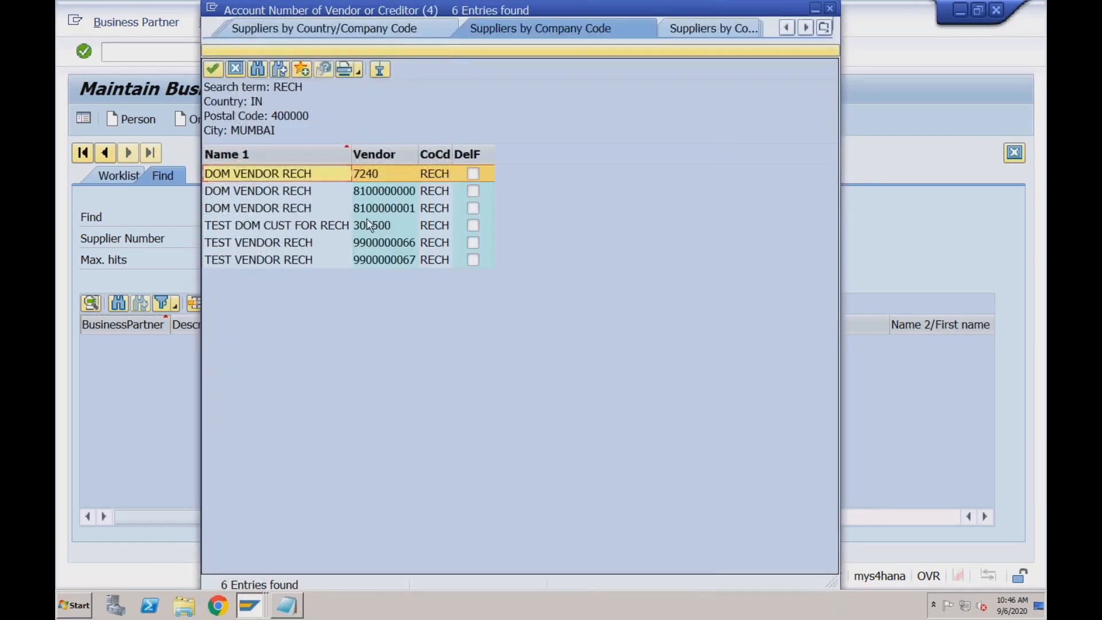
{"action": "double_click", "coordinate": [365, 209]}
{"action": "left_click", "coordinate": [293, 259]}
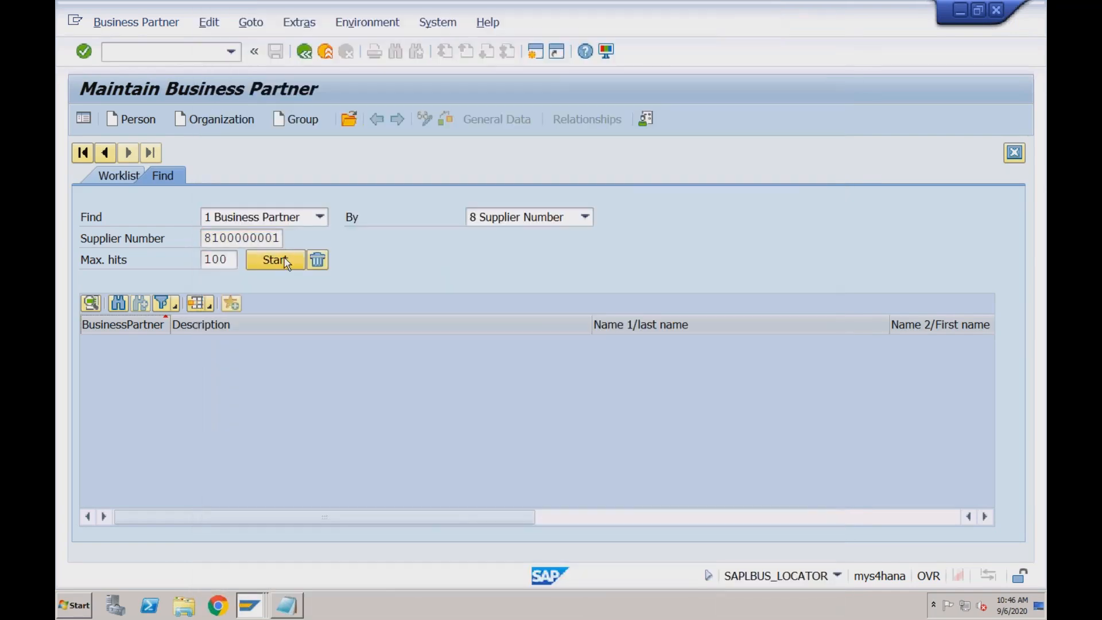
{"action": "double_click", "coordinate": [271, 344]}
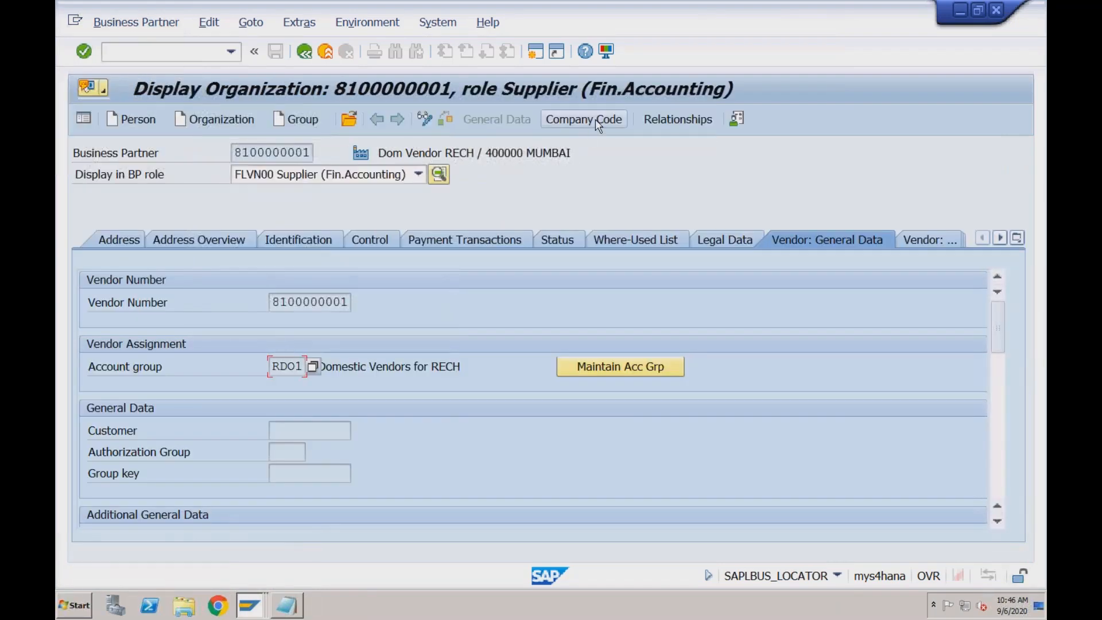
Display the supplier's company code data and compare its business partner, customer and vendor number fields
{"action": "left_click", "coordinate": [595, 119]}
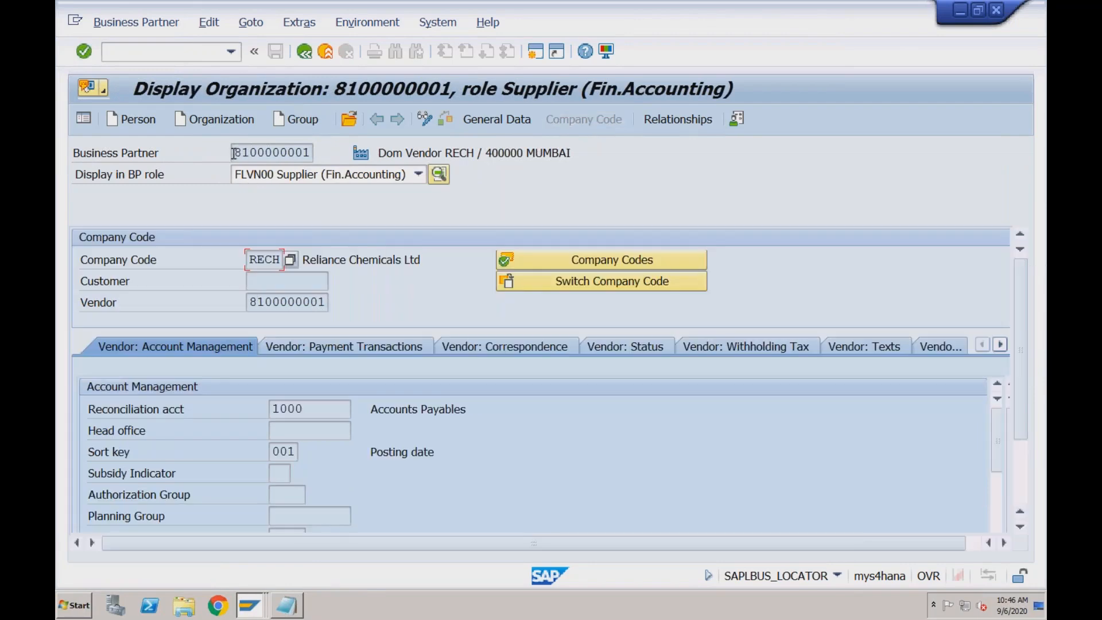
{"action": "left_click_drag", "start_coordinate": [233, 152], "coordinate": [309, 153]}
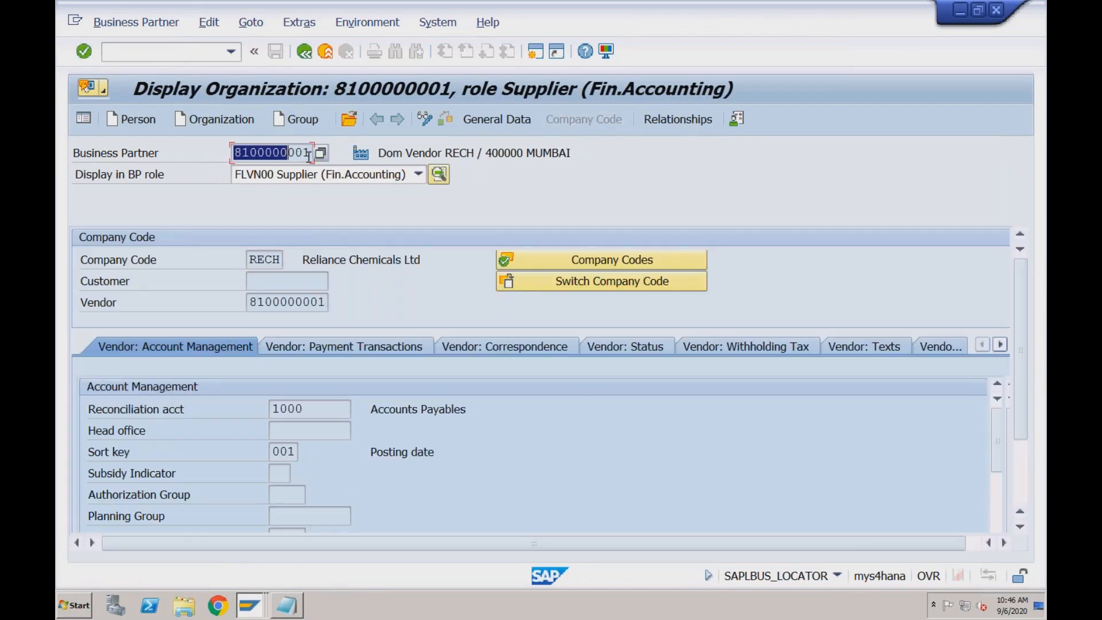
{"action": "left_click", "coordinate": [258, 281]}
{"action": "left_click_drag", "start_coordinate": [251, 303], "coordinate": [325, 303]}
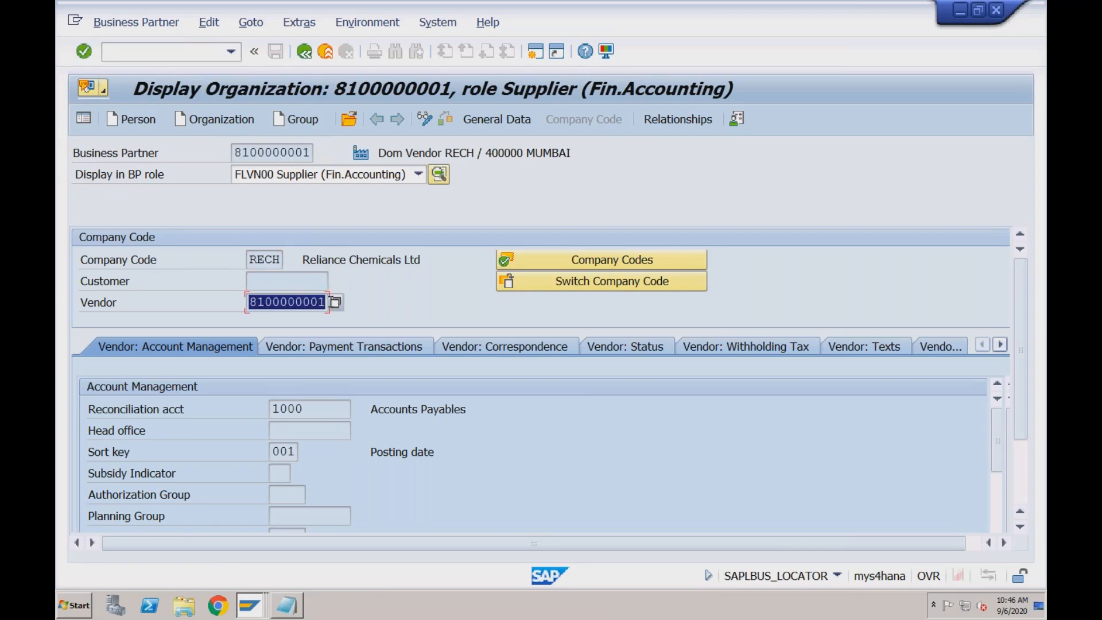
{"action": "left_click", "coordinate": [301, 301]}
{"action": "left_click", "coordinate": [288, 283]}
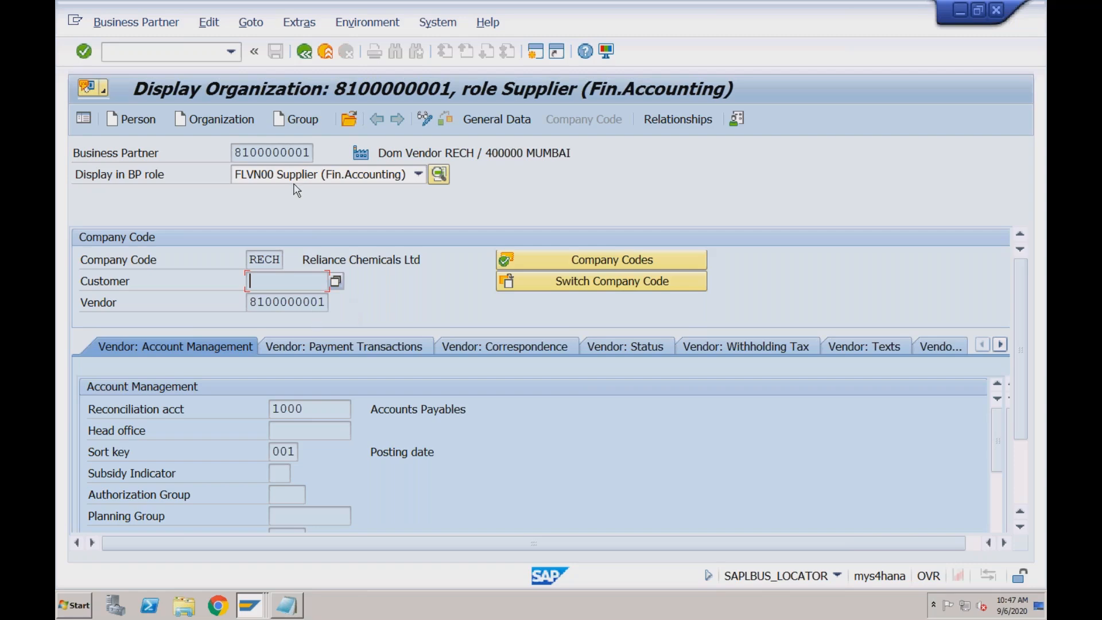
{"action": "left_click", "coordinate": [300, 156]}
{"action": "left_click", "coordinate": [290, 277]}
{"action": "left_click", "coordinate": [278, 154]}
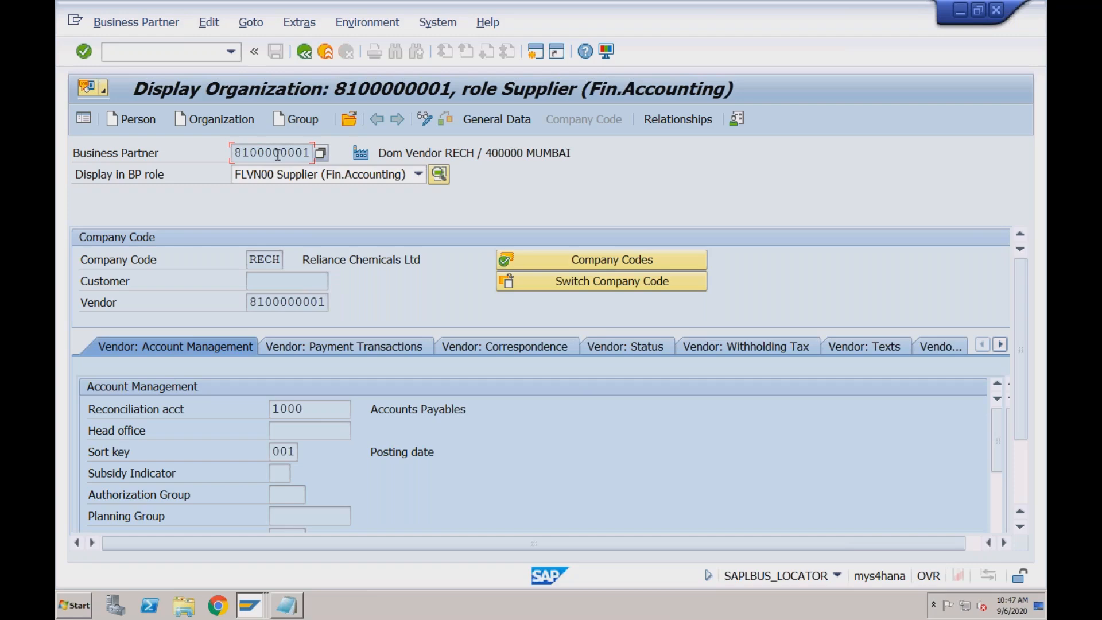
{"action": "left_click", "coordinate": [276, 281]}
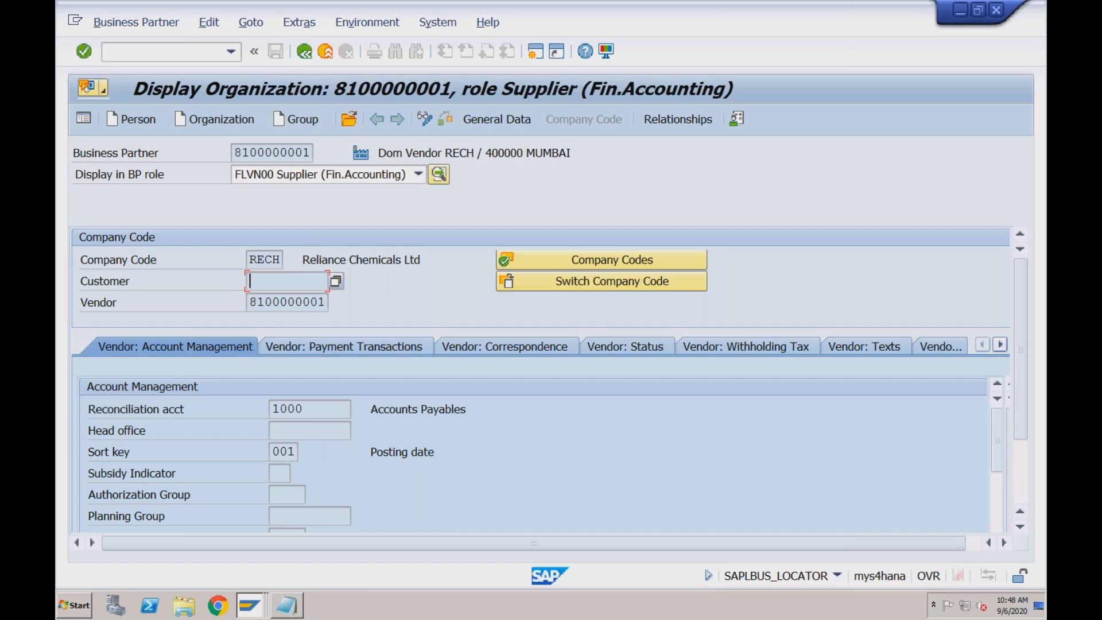
Leave the supplier display and open the General Table Display transaction with /nse16n
{"action": "left_click", "coordinate": [205, 53]}
{"action": "type", "text": "/nse11"}
{"action": "key", "text": "BackSpace"}
{"action": "type", "text": "6"}
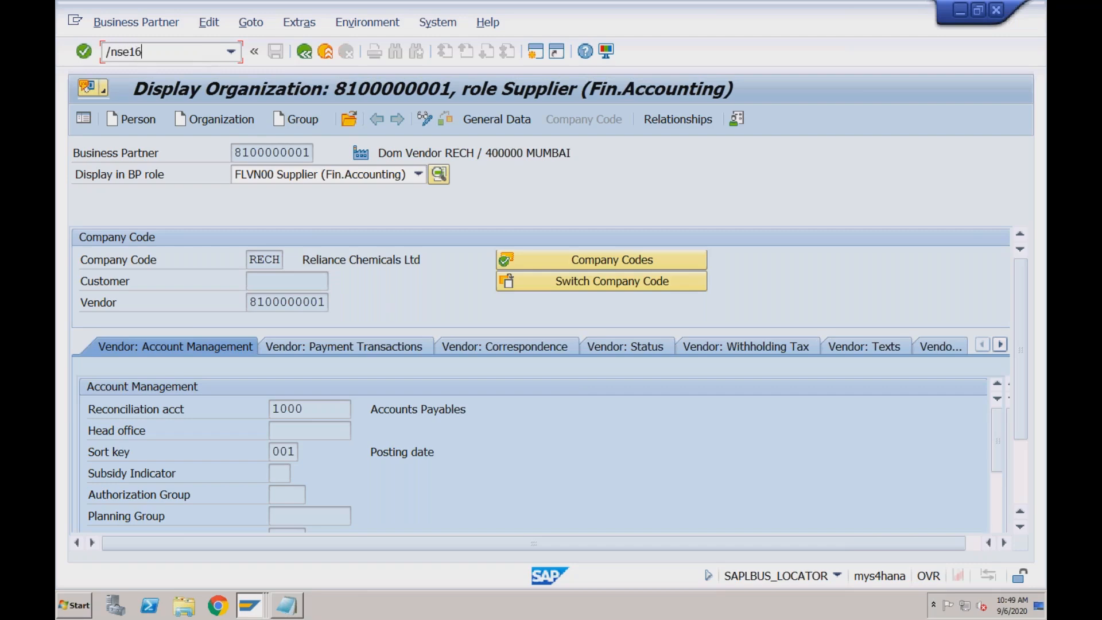
{"action": "type", "text": "n"}
{"action": "key", "text": "BackSpace"}
{"action": "type", "text": "h"}
{"action": "key", "text": "BackSpace"}
{"action": "type", "text": "h"}
{"action": "key", "text": "BackSpace"}
{"action": "type", "text": "n"}
{"action": "key", "text": "Return"}
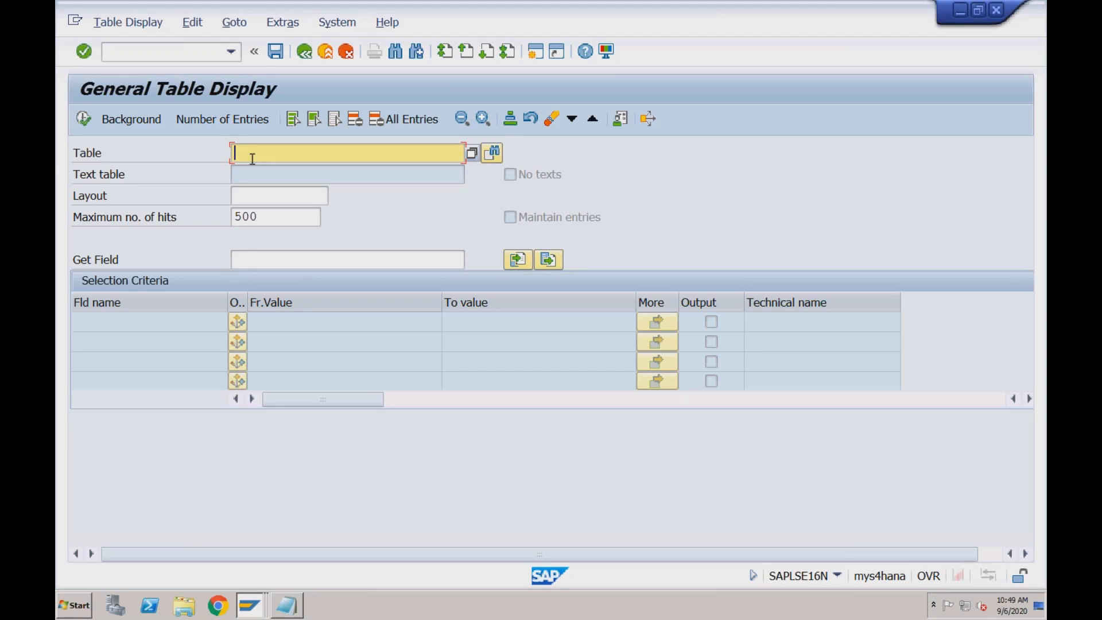
Load the General Material Data table MARA and check its description
{"action": "type", "text": "mara"}
{"action": "key", "text": "Return"}
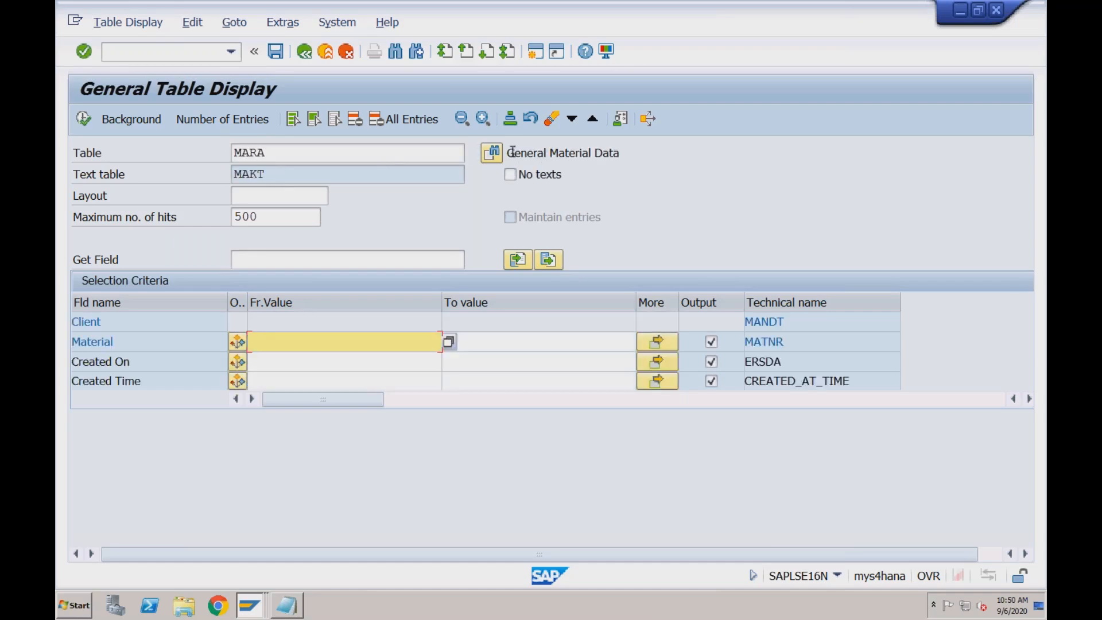
{"action": "left_click_drag", "start_coordinate": [508, 154], "coordinate": [622, 154]}
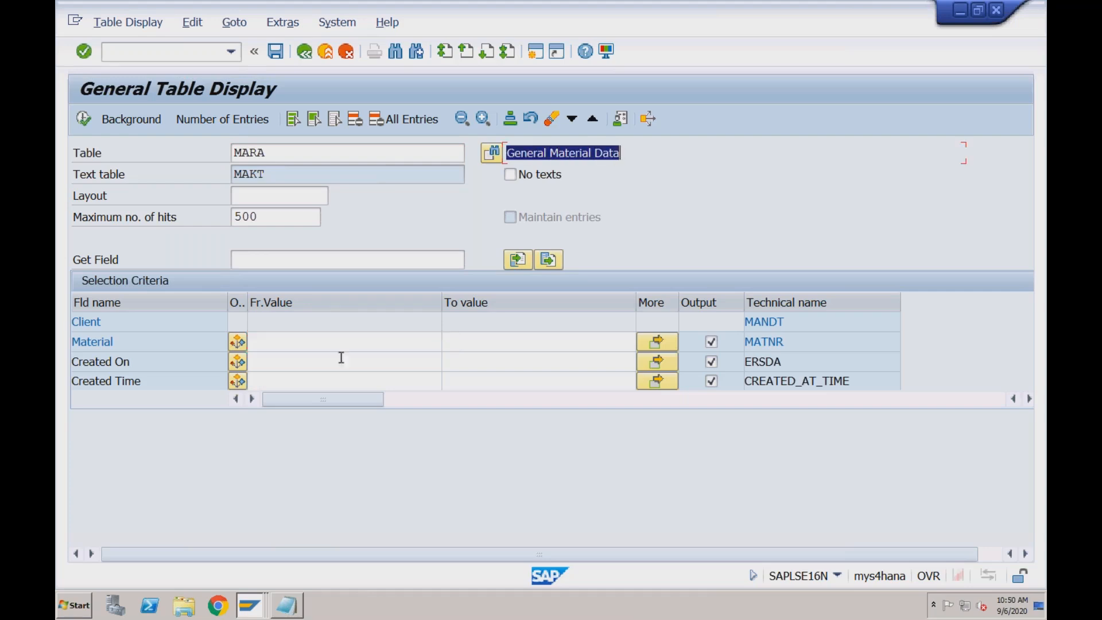
Restrict the MARA selection to material ALCOHOL and display the matching entries
{"action": "left_click", "coordinate": [278, 340]}
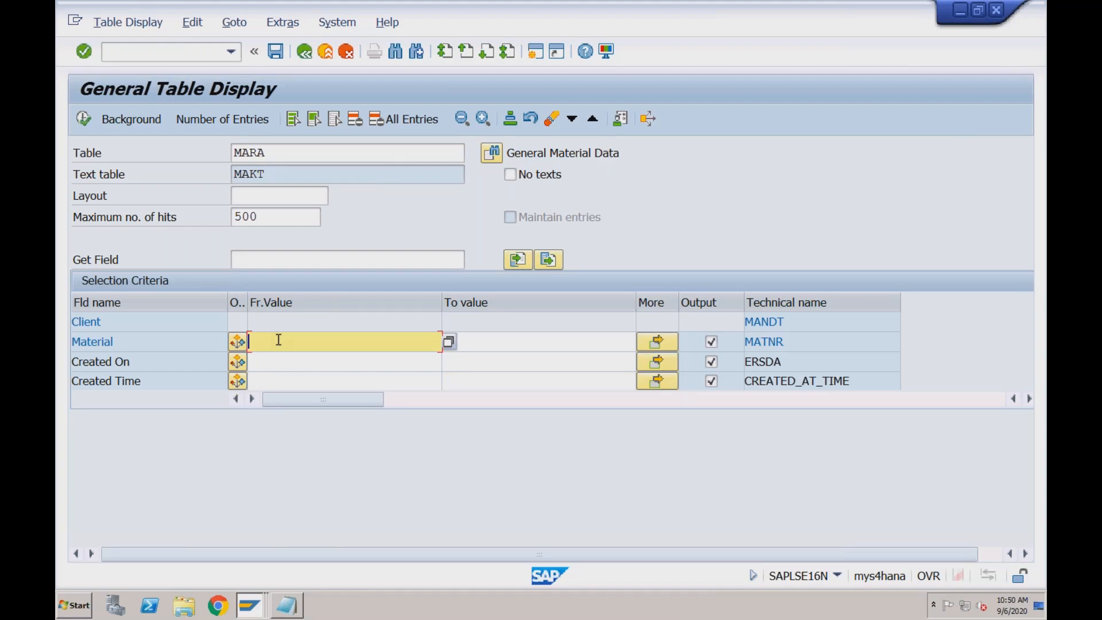
{"action": "type", "text": "ALCH"}
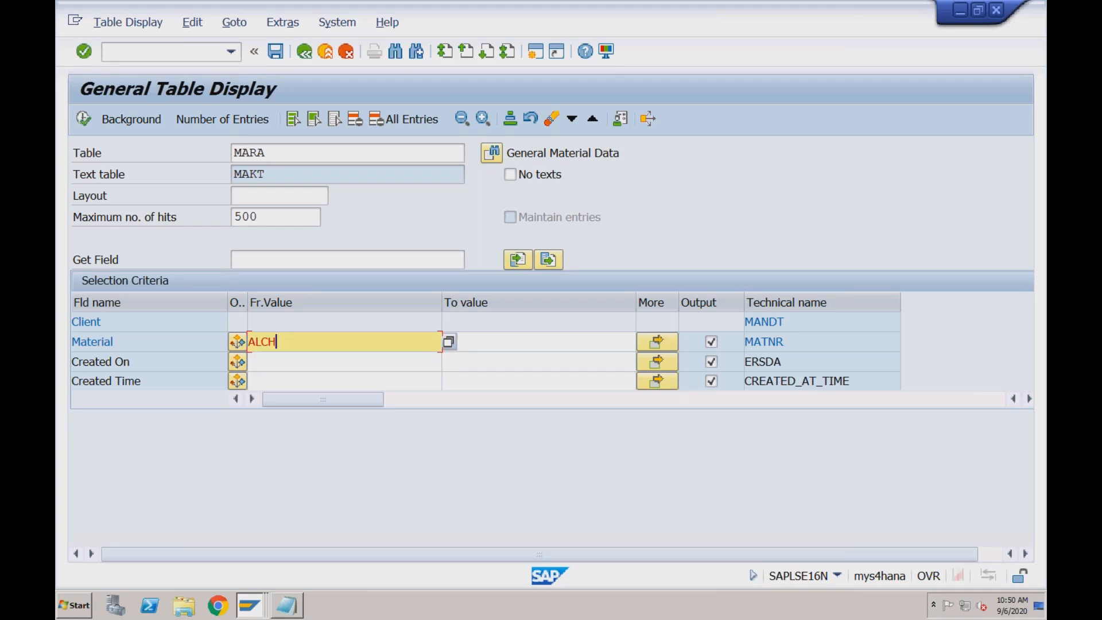
{"action": "key", "text": "BackSpace"}
{"action": "type", "text": "OHOL"}
{"action": "left_click", "coordinate": [86, 122]}
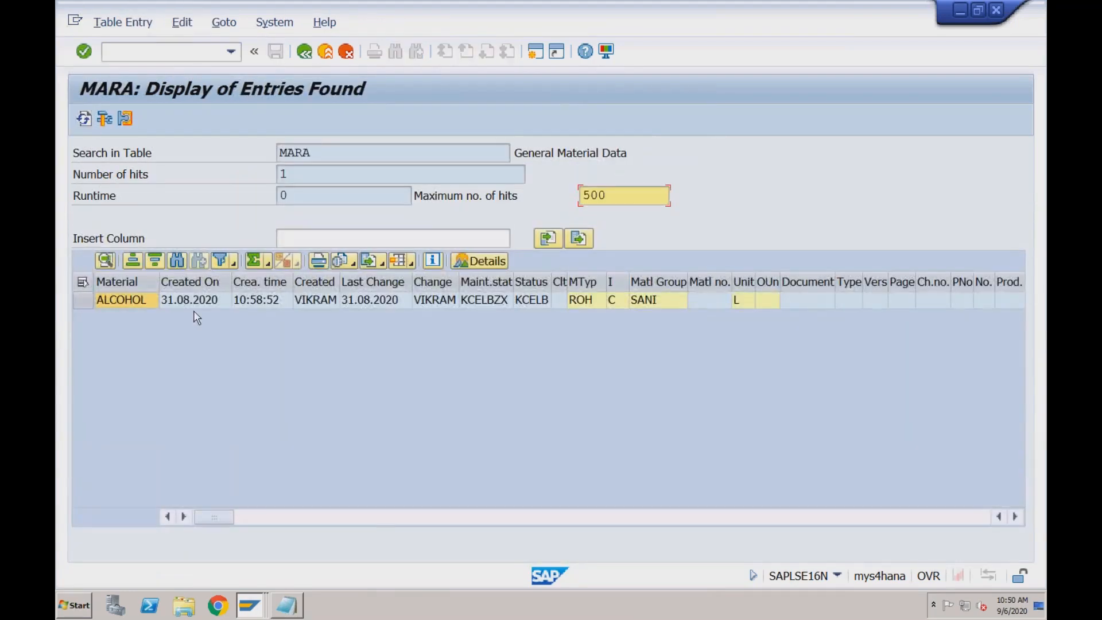
Examine the ALCOHOL entry's creation date, creator, material type and material group
{"action": "left_click", "coordinate": [195, 302]}
{"action": "left_click", "coordinate": [313, 302]}
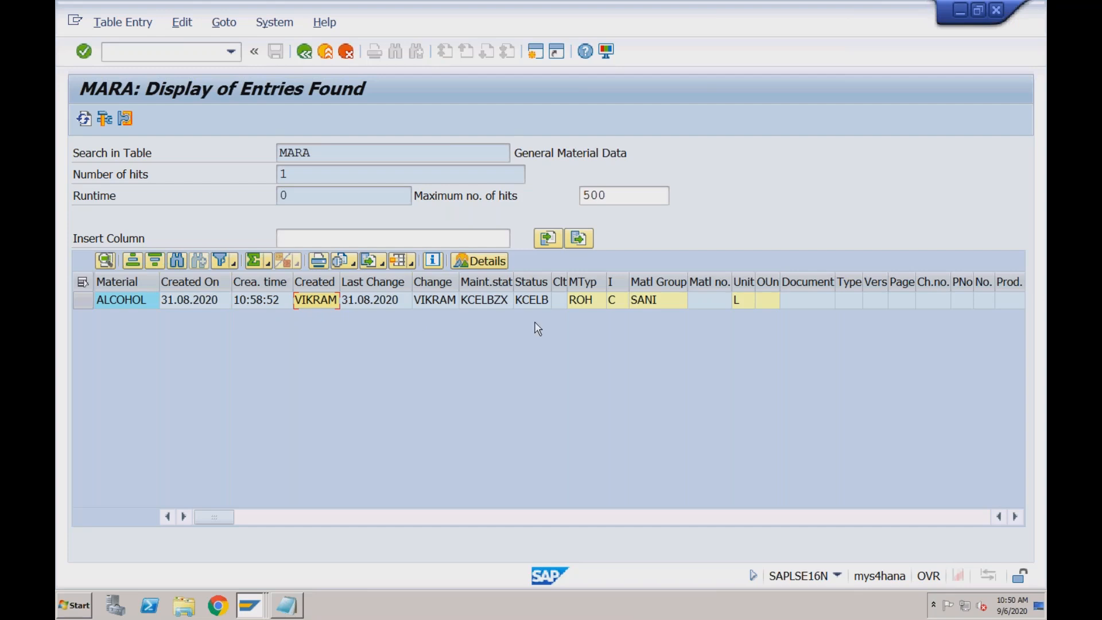
{"action": "left_click", "coordinate": [588, 304]}
{"action": "left_click", "coordinate": [657, 301]}
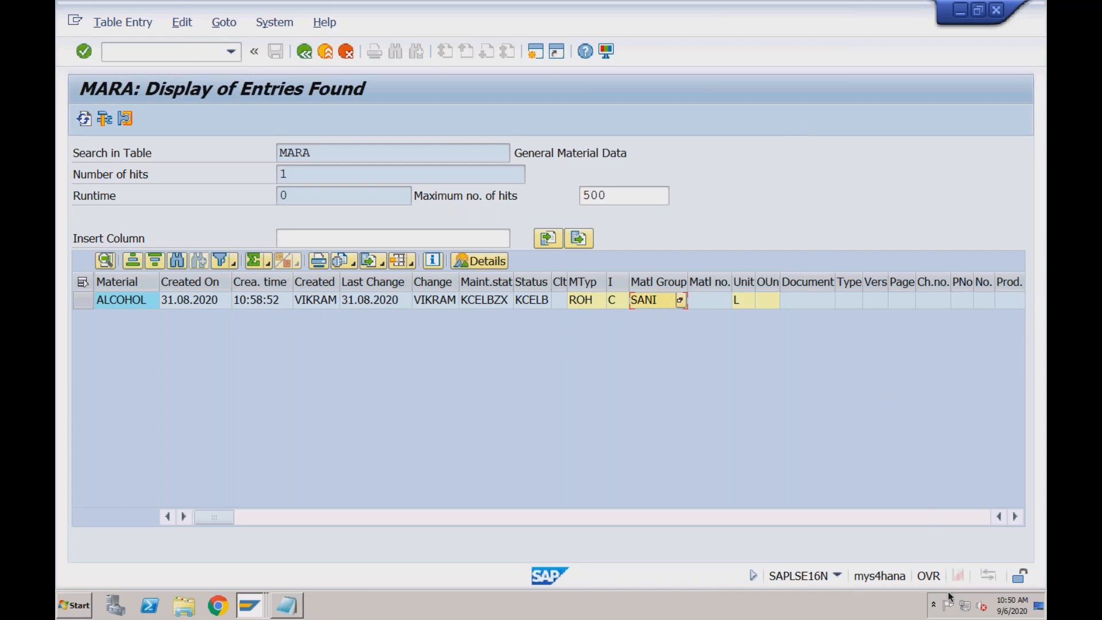
Try to open an additional session, switch to an open SAP Easy Access session, and start Display Material with mm03
{"action": "left_click", "coordinate": [535, 51]}
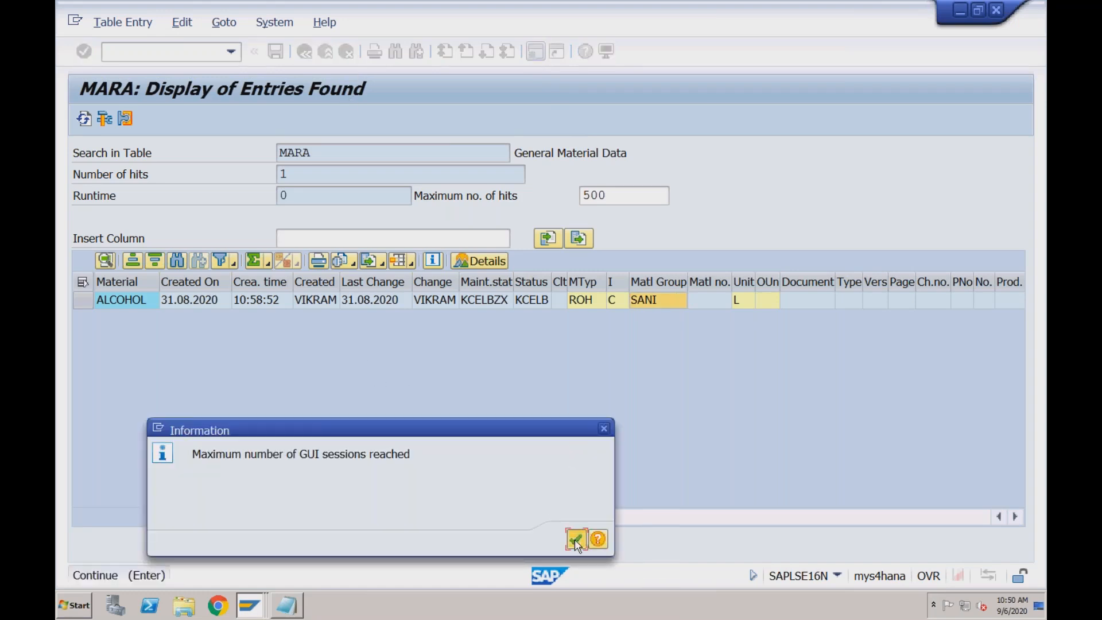
{"action": "left_click", "coordinate": [574, 539]}
{"action": "left_click", "coordinate": [249, 605]}
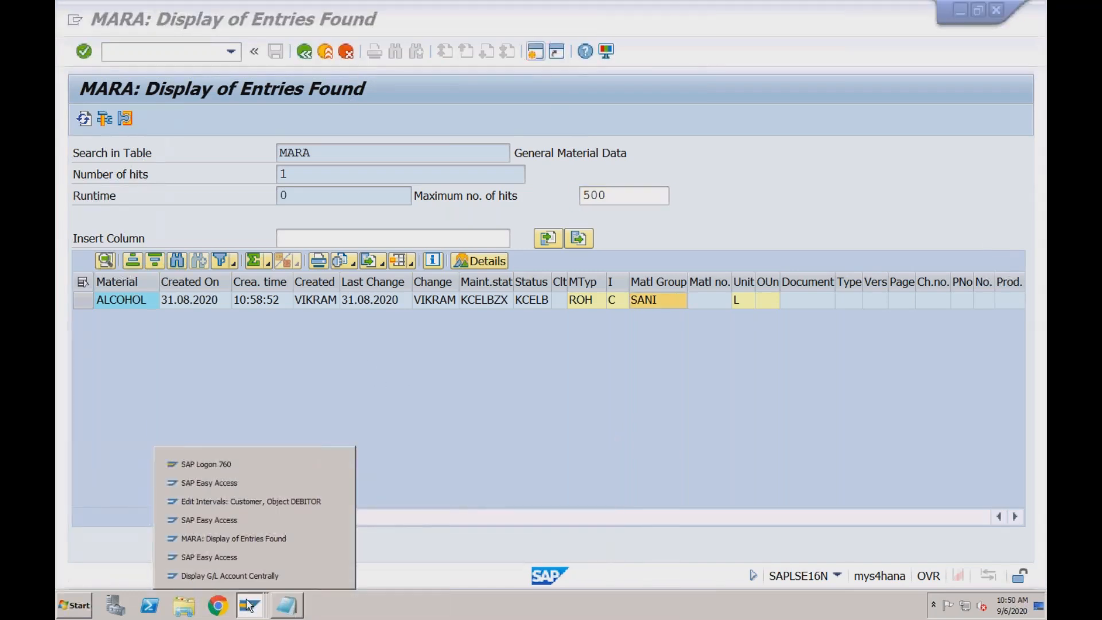
{"action": "left_click", "coordinate": [241, 483]}
{"action": "type", "text": "mm03"}
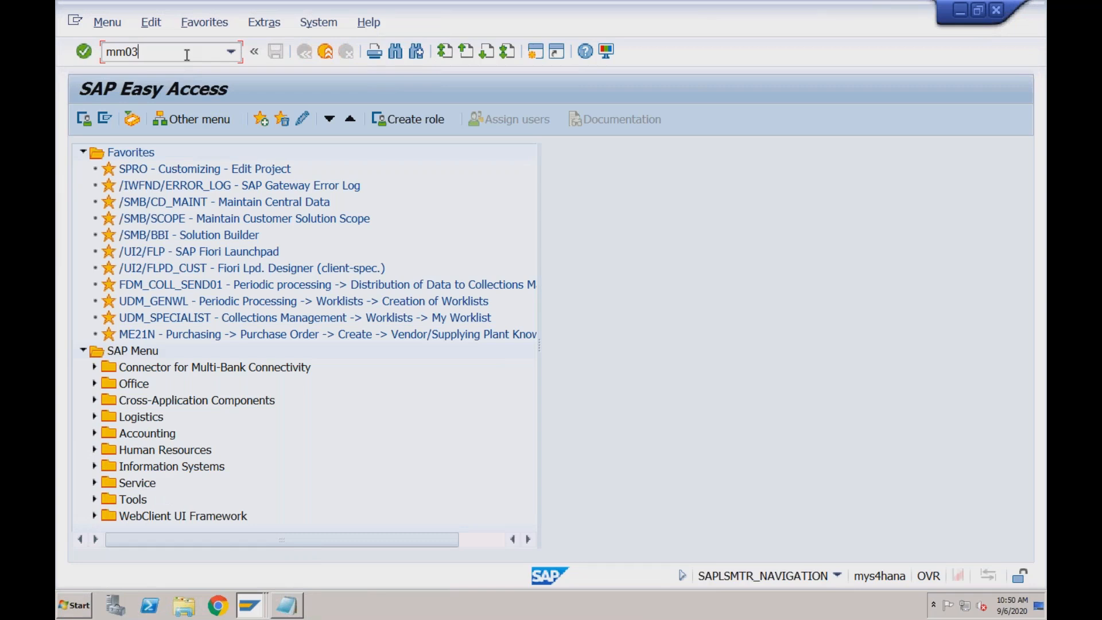
{"action": "key", "text": "Return"}
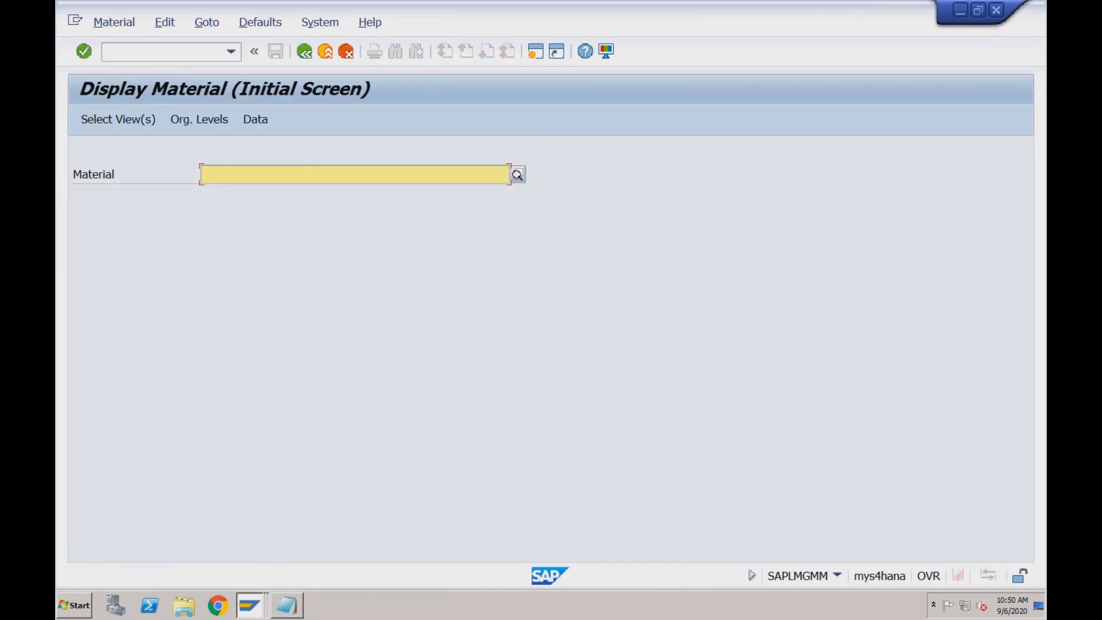
Display material ALCOHOL for plant RC01 and storage location S001, and check its base unit of measure and material group
{"action": "type", "text": "alcohol"}
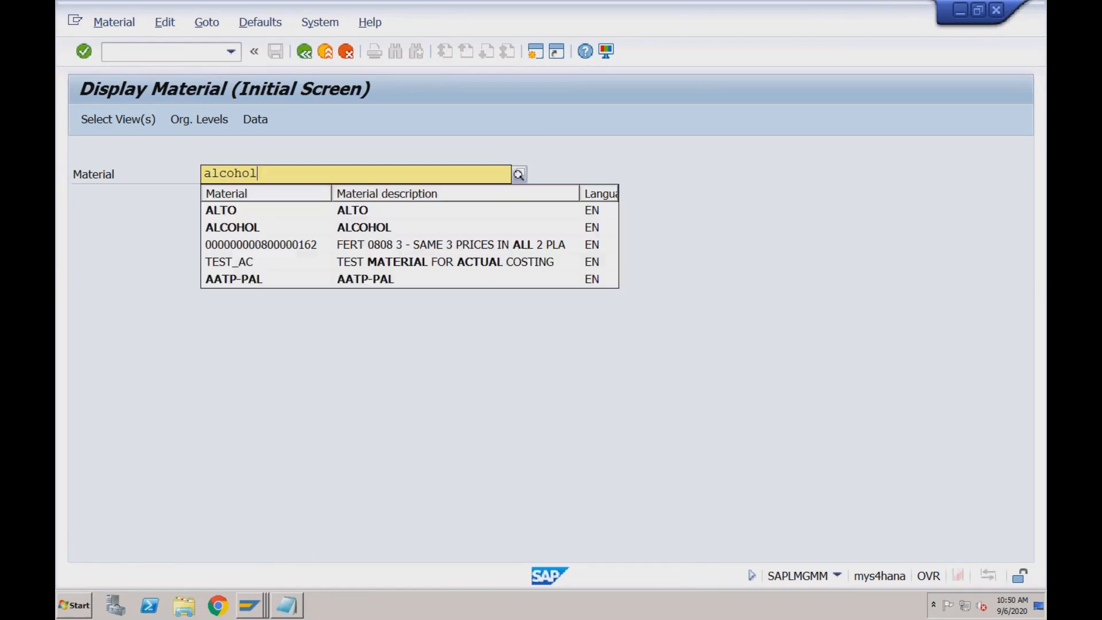
{"action": "key", "text": "Return"}
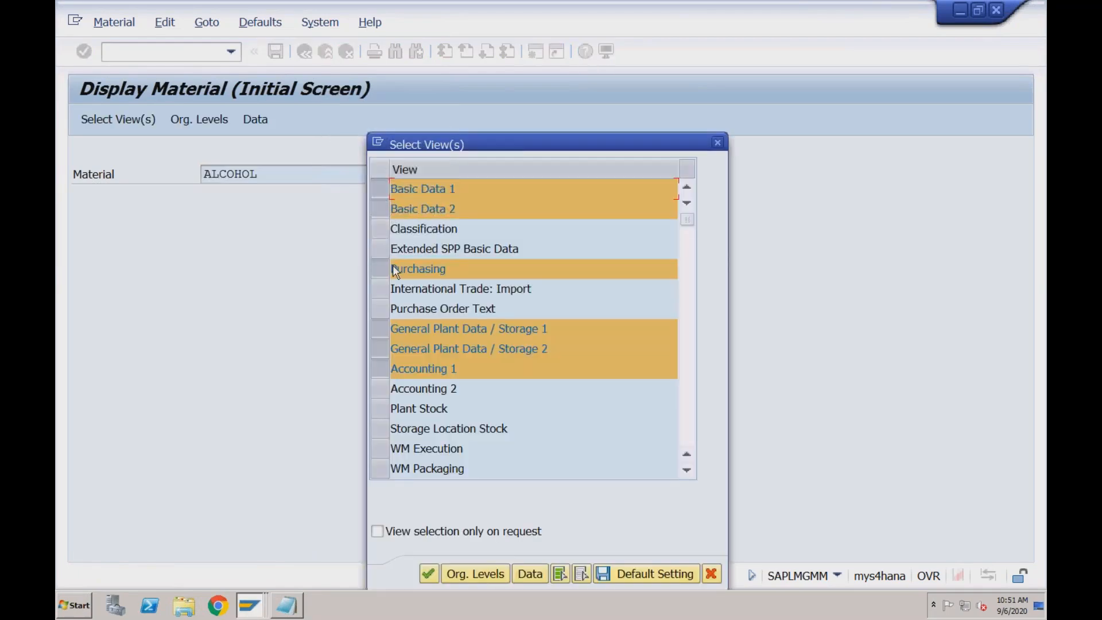
{"action": "left_click", "coordinate": [430, 573]}
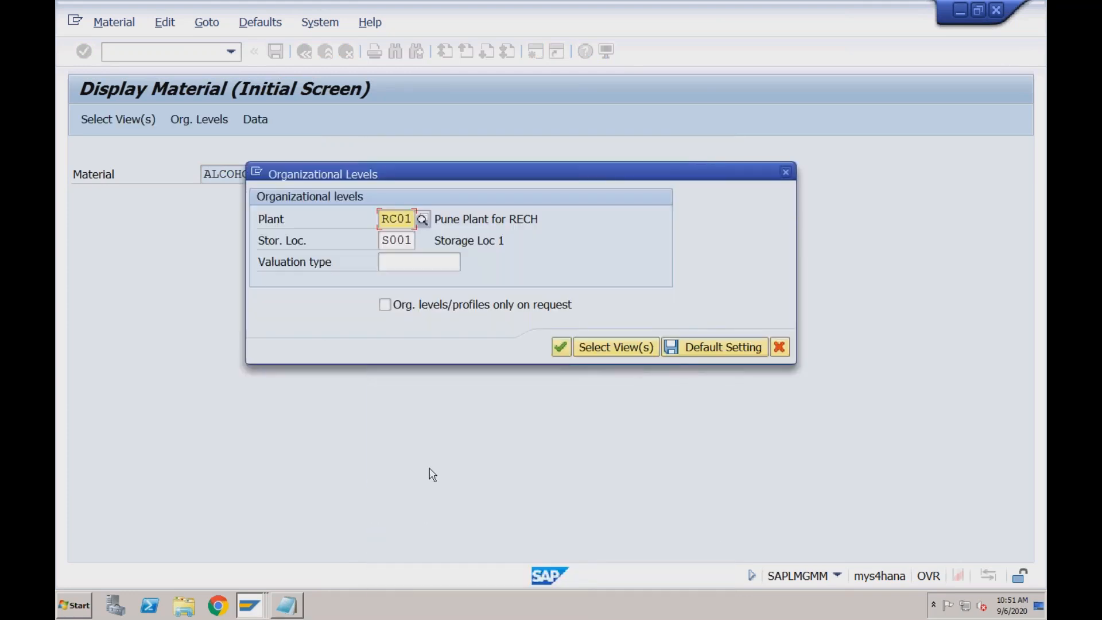
{"action": "key", "text": "Return"}
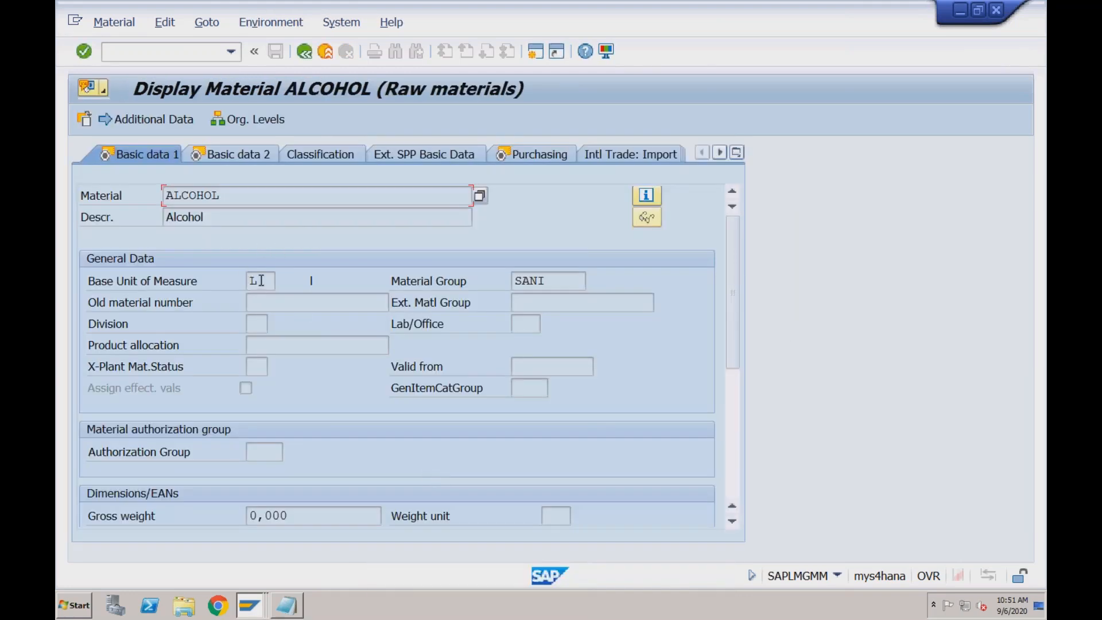
{"action": "left_click", "coordinate": [262, 280]}
{"action": "left_click", "coordinate": [550, 281]}
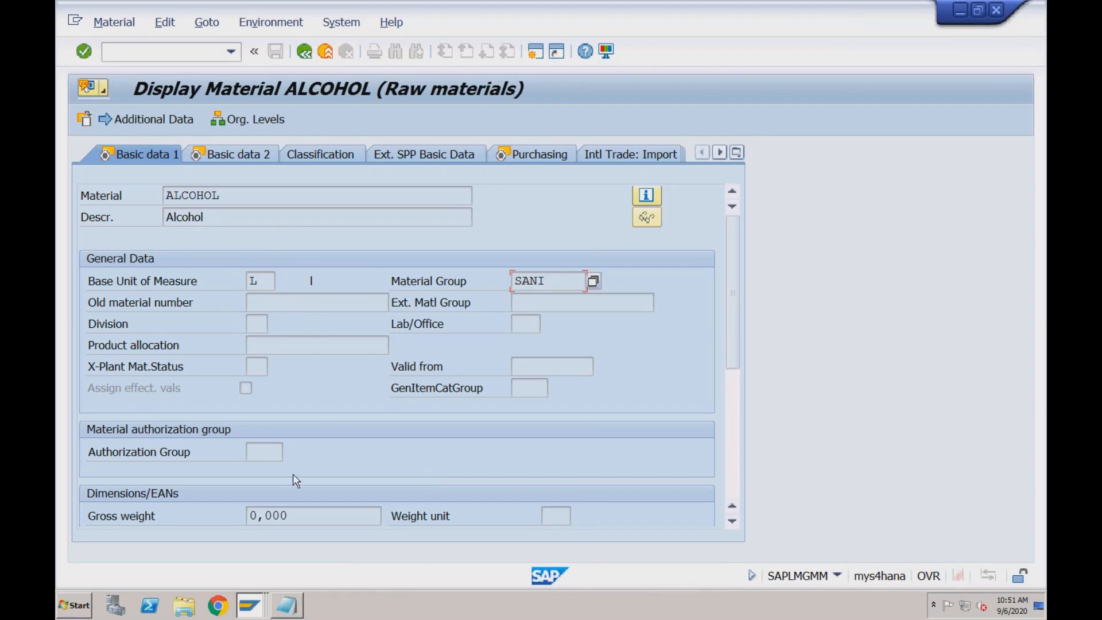
Switch to the MARA entries session and examine the remaining columns of the ALCOHOL entry
{"action": "left_click", "coordinate": [256, 604]}
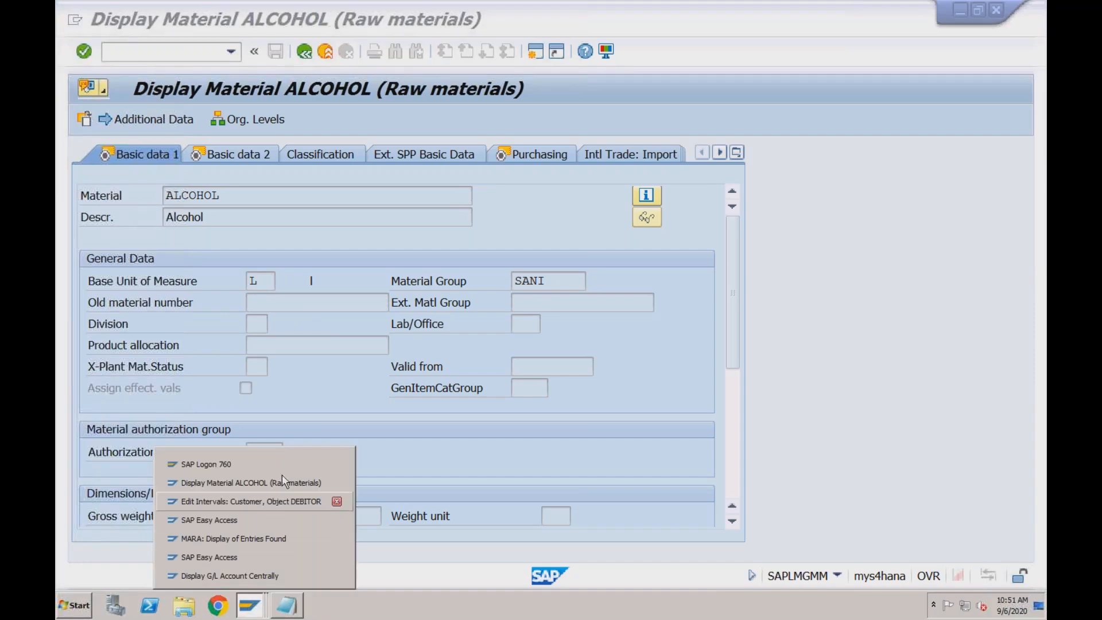
{"action": "left_click", "coordinate": [273, 538]}
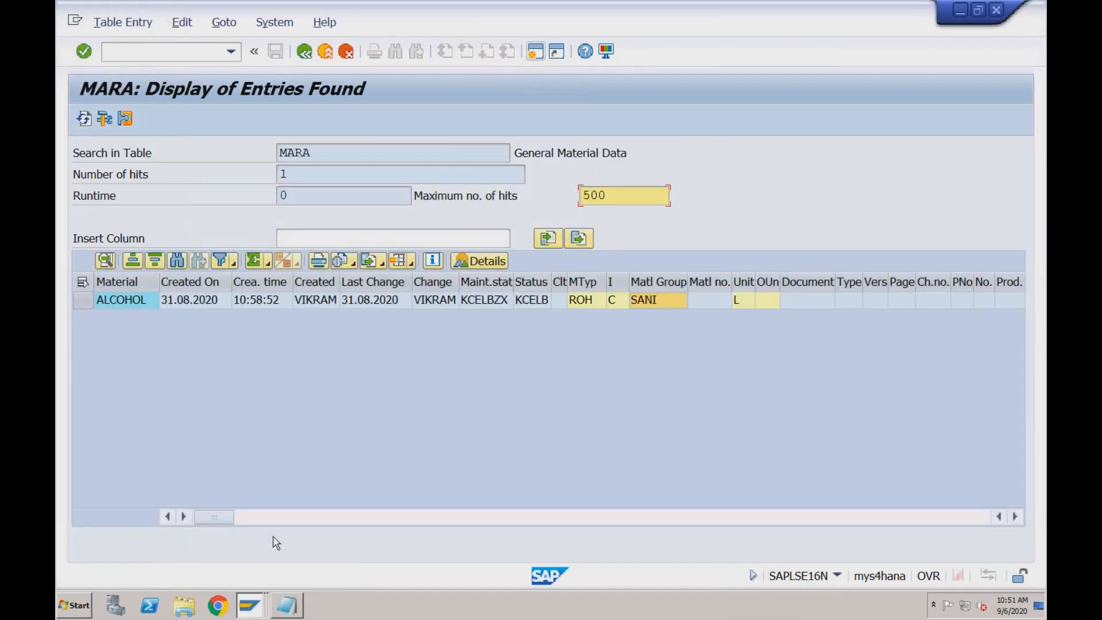
{"action": "left_click", "coordinate": [706, 519]}
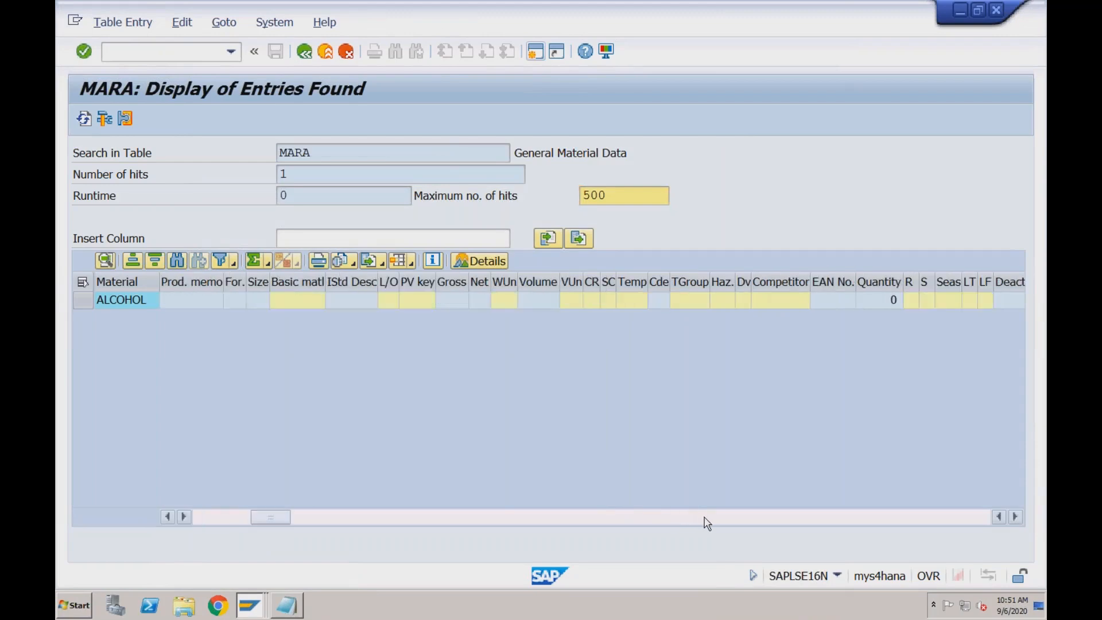
{"action": "left_click", "coordinate": [707, 519]}
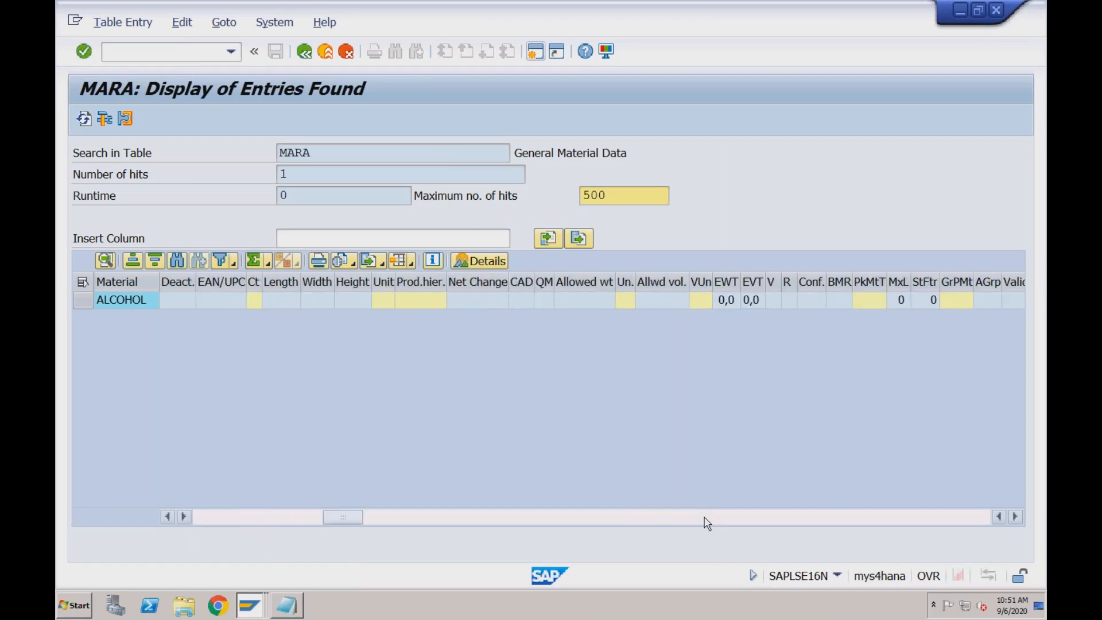
{"action": "left_click", "coordinate": [708, 519]}
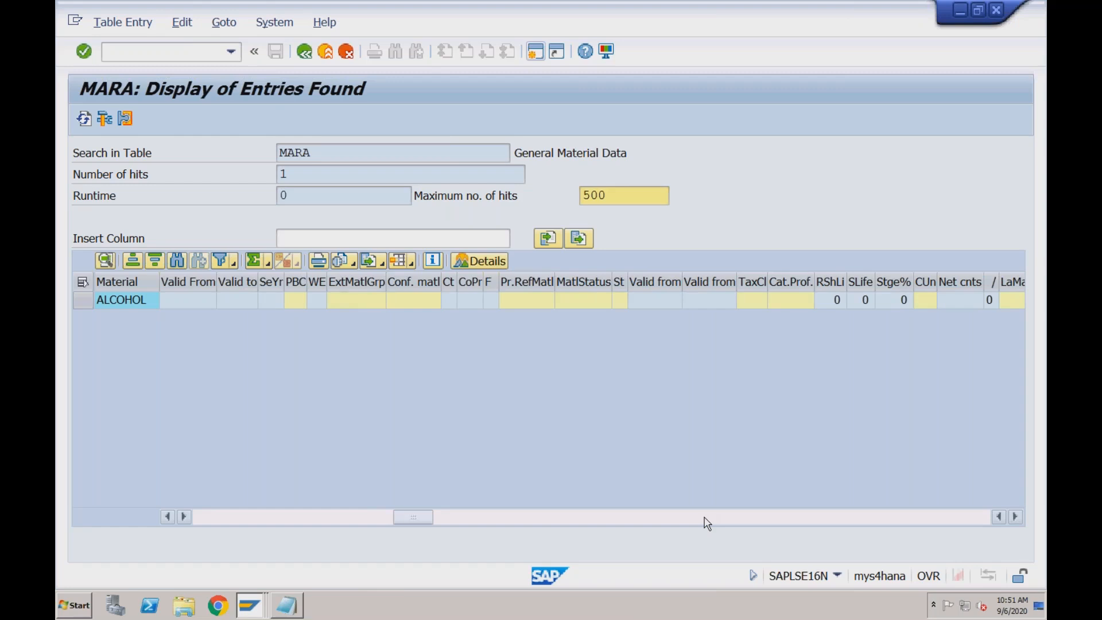
{"action": "left_click", "coordinate": [337, 524]}
{"action": "left_click", "coordinate": [253, 520]}
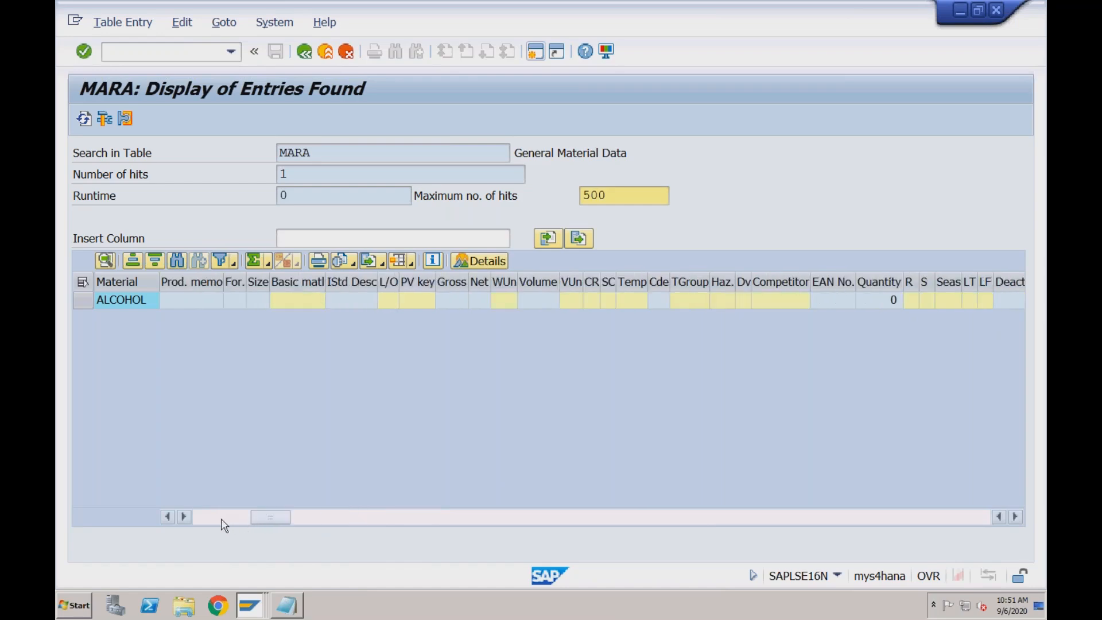
{"action": "left_click", "coordinate": [223, 520]}
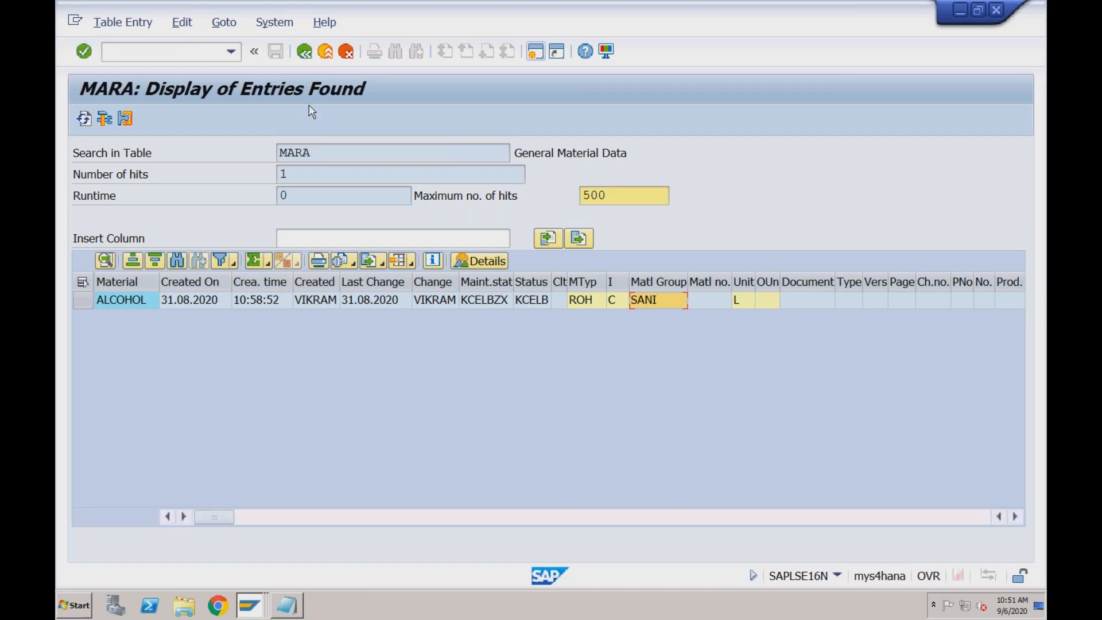
Return to the table selection and load the business partner general data table BUT000
{"action": "left_click", "coordinate": [307, 54]}
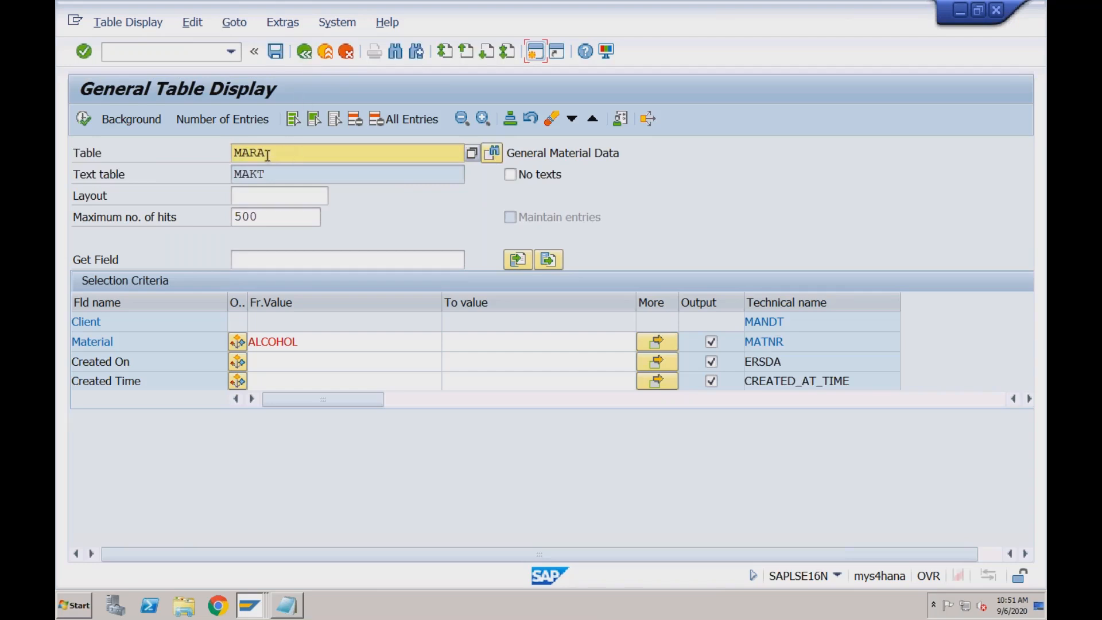
{"action": "double_click", "coordinate": [236, 153]}
{"action": "type", "text": "but000"}
{"action": "key", "text": "Return"}
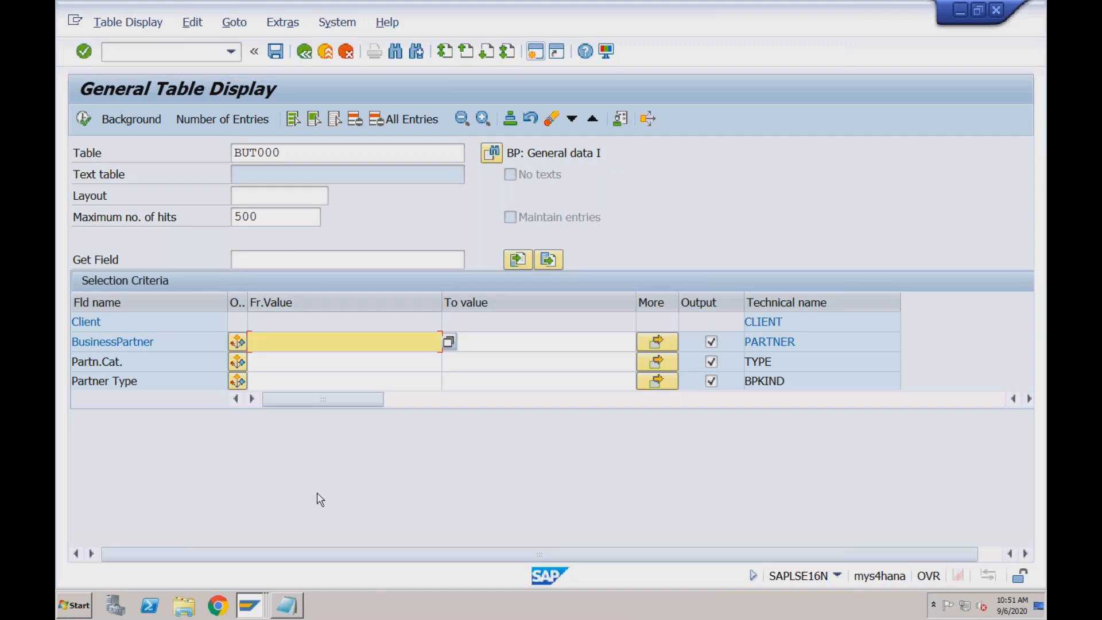
Switch to an SAP Easy Access session, start Maintain Business Partner with bp, and copy the recently used supplier number
{"action": "left_click", "coordinate": [250, 606]}
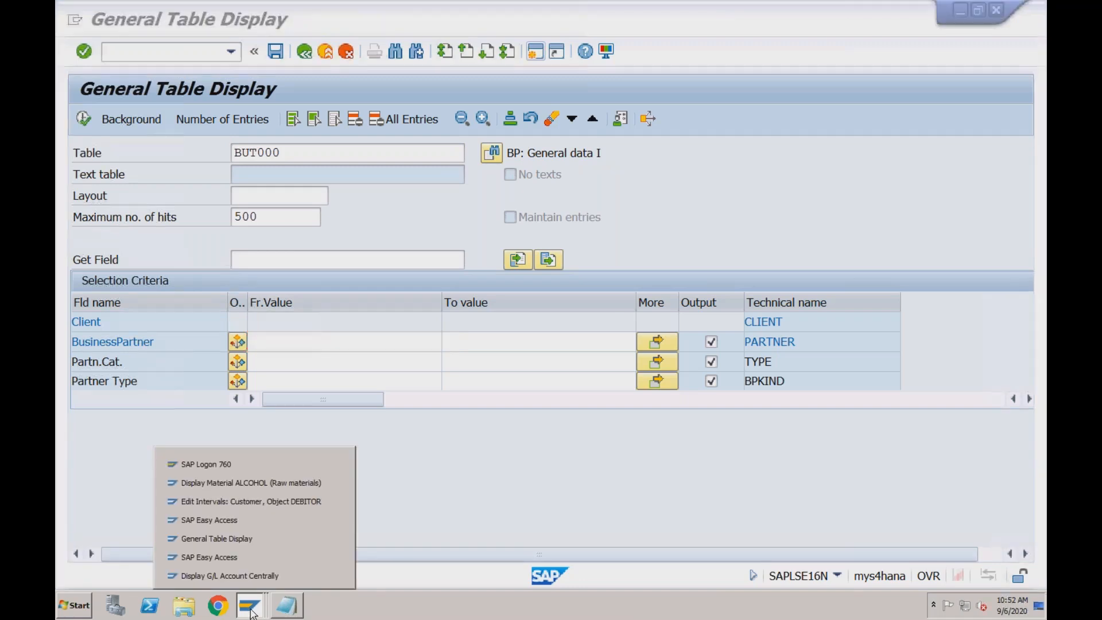
{"action": "left_click", "coordinate": [254, 555]}
{"action": "type", "text": "bp"}
{"action": "key", "text": "Return"}
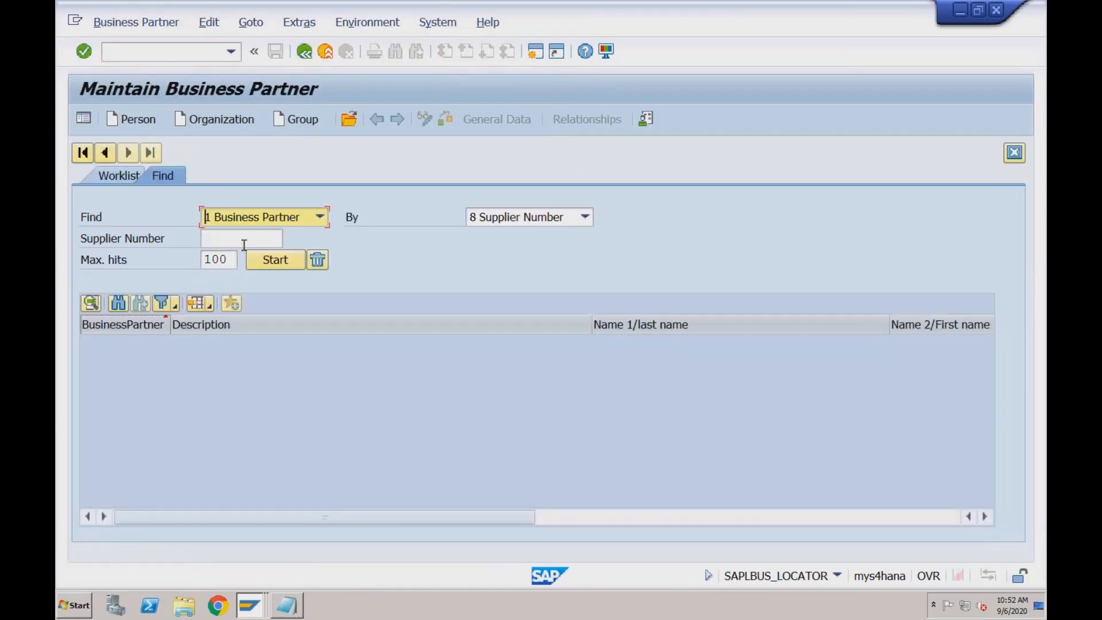
{"action": "left_click", "coordinate": [244, 238]}
{"action": "left_click", "coordinate": [237, 253]}
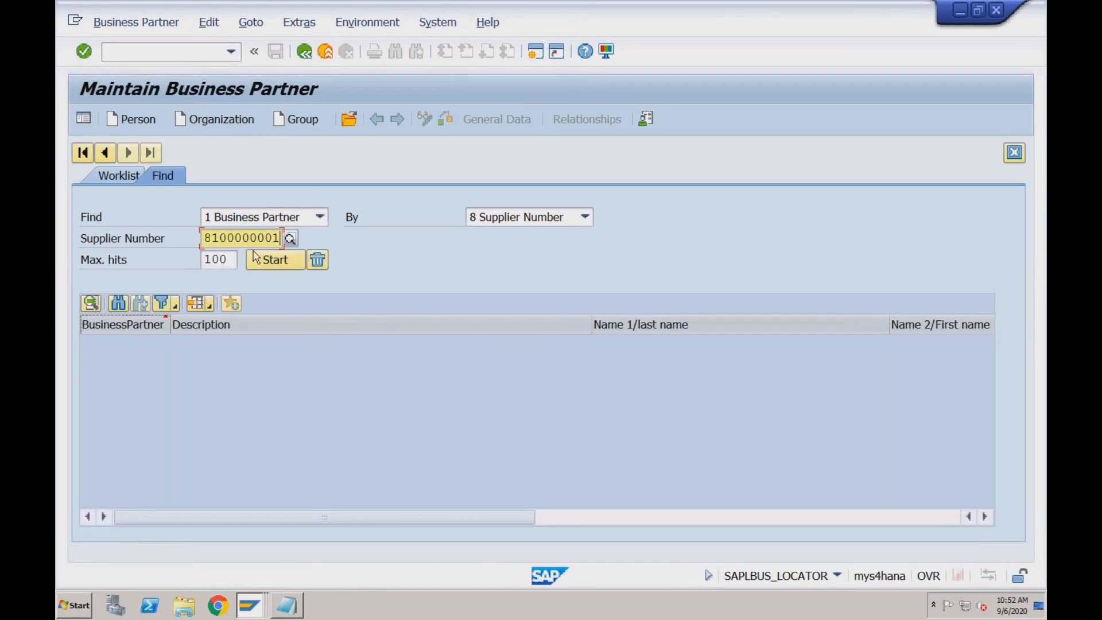
{"action": "left_click_drag", "start_coordinate": [281, 238], "coordinate": [197, 239]}
{"action": "key", "text": "ctrl+c"}
Switch back to General Table Display, restrict BUT000 to the copied business partner number, and display the matching entries
{"action": "right_click", "coordinate": [249, 605]}
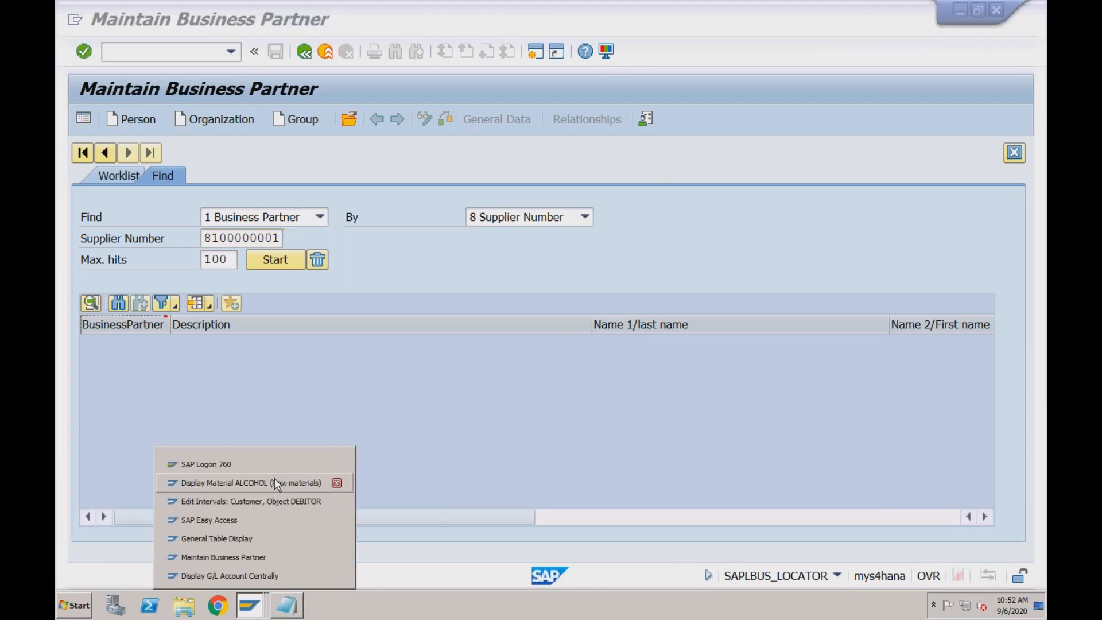
{"action": "left_click", "coordinate": [267, 538]}
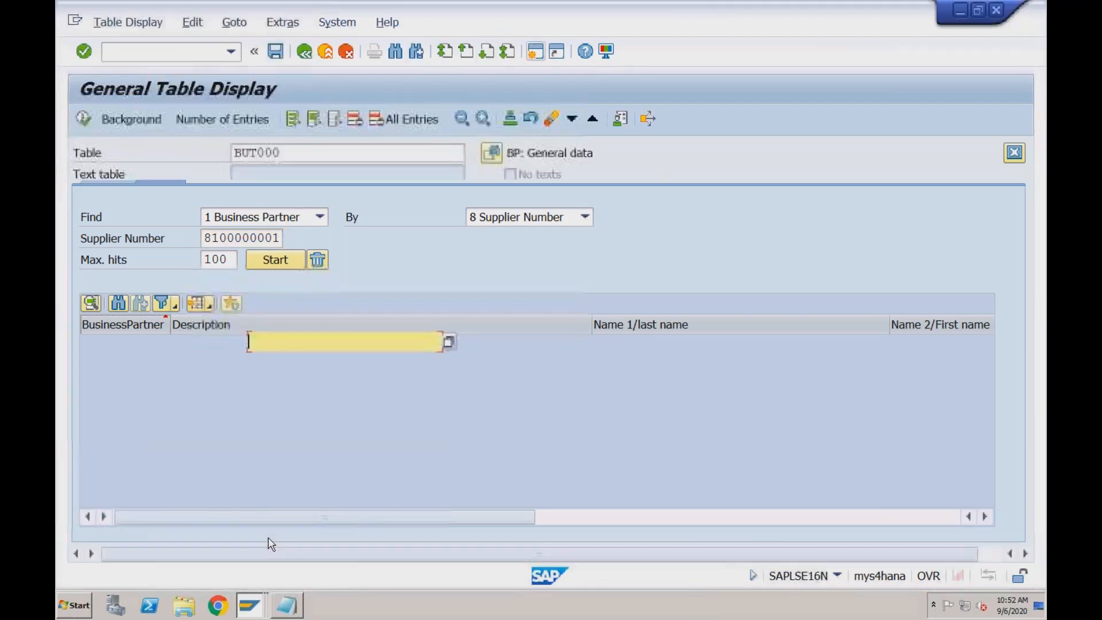
{"action": "key", "text": "ctrl+v"}
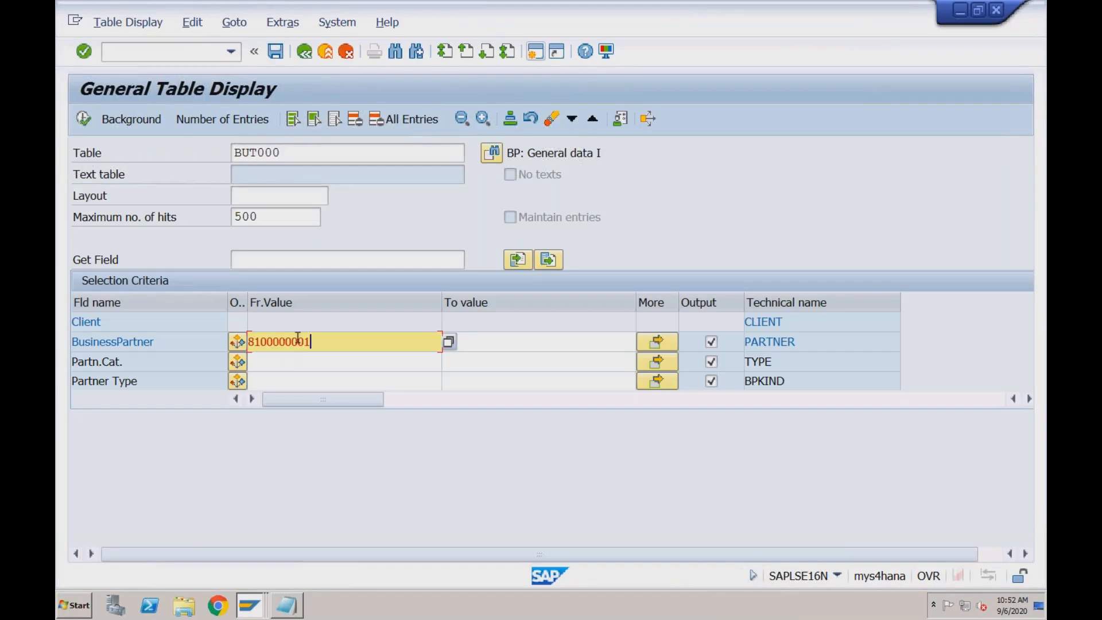
{"action": "left_click", "coordinate": [86, 123]}
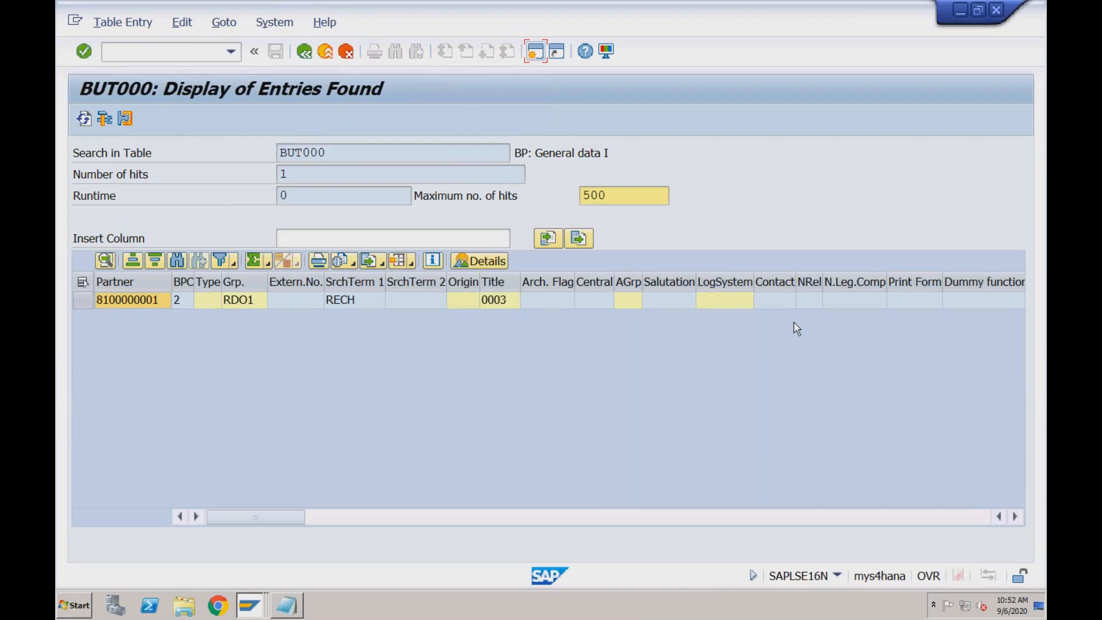
Examine the BUT000 entry's name, creating user, and creation and change dates
{"action": "left_click", "coordinate": [533, 522]}
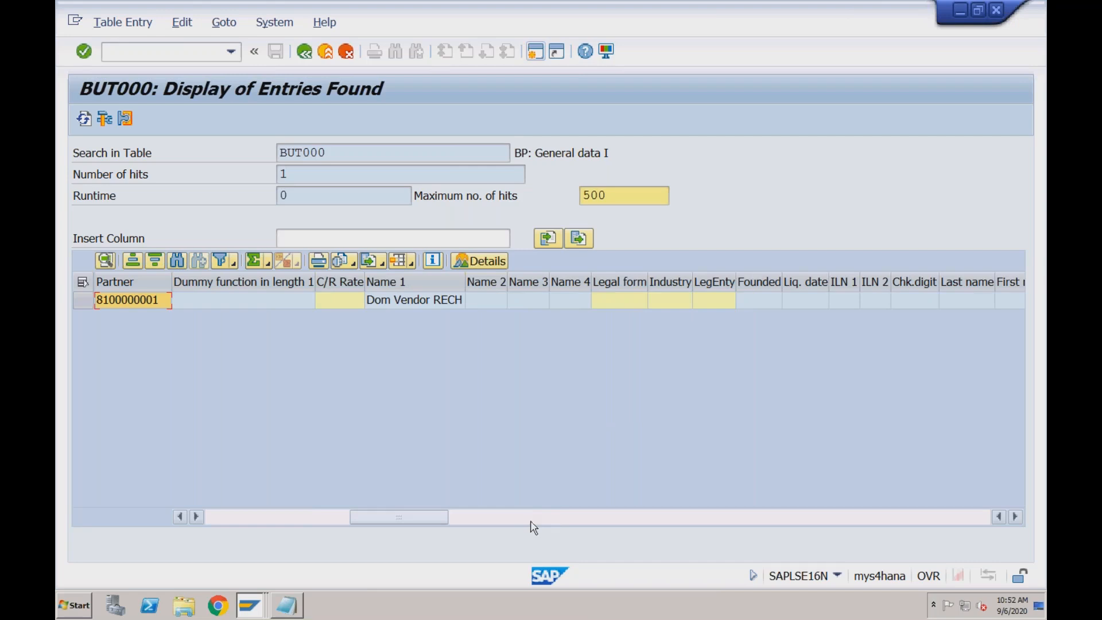
{"action": "left_click", "coordinate": [554, 518]}
{"action": "left_click", "coordinate": [633, 515]}
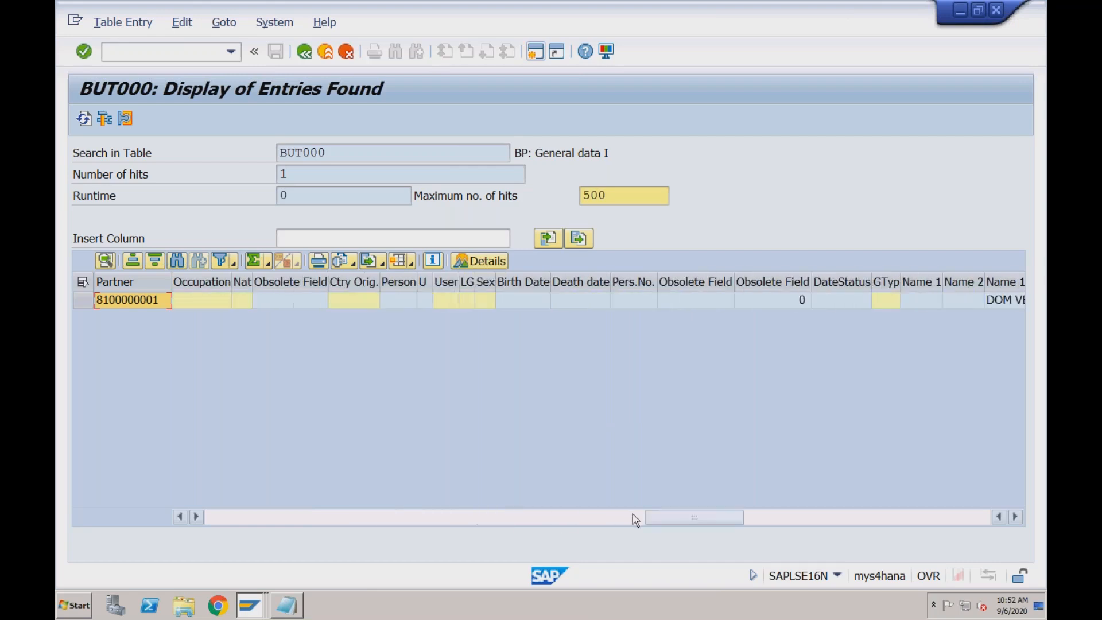
{"action": "left_click", "coordinate": [789, 520]}
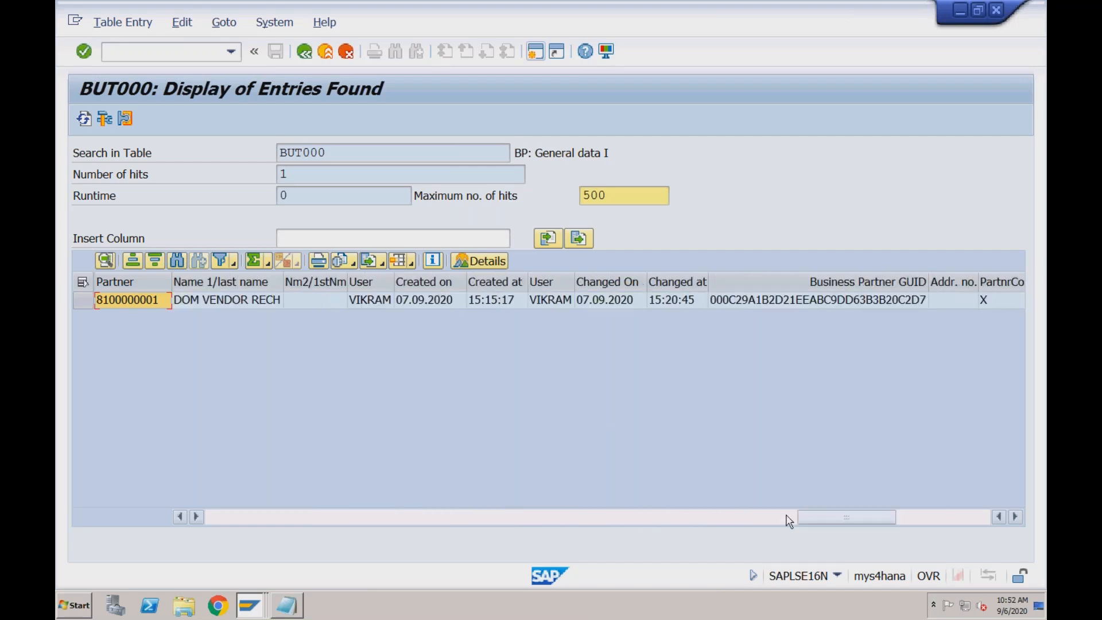
{"action": "left_click", "coordinate": [382, 300]}
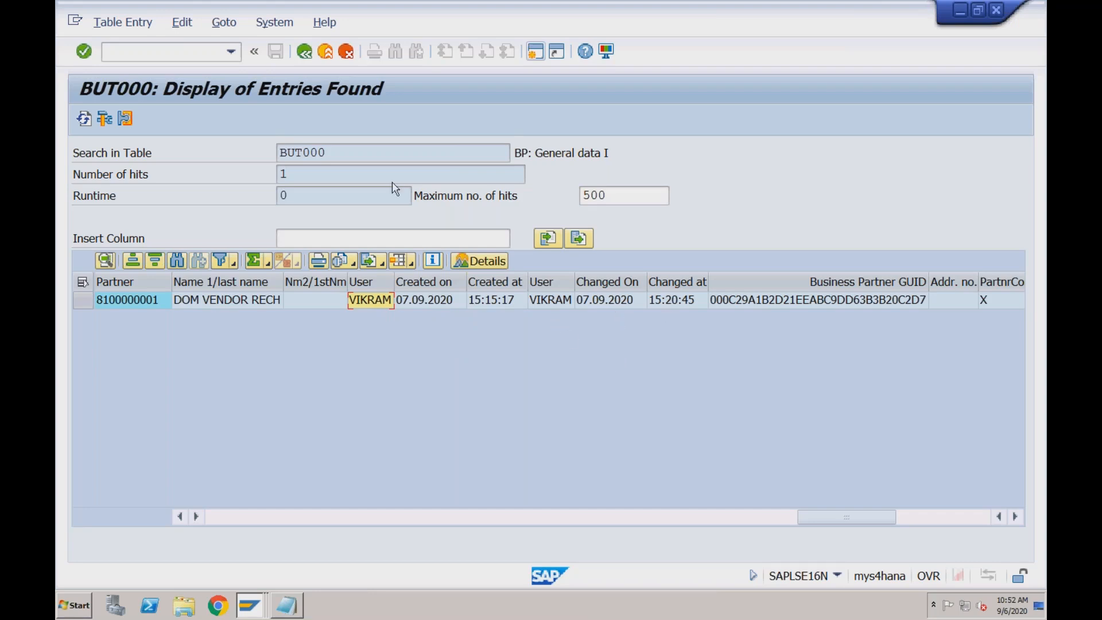
Load the business partner roles table BUT100 and display the entries for the copied business partner number
{"action": "left_click", "coordinate": [305, 51]}
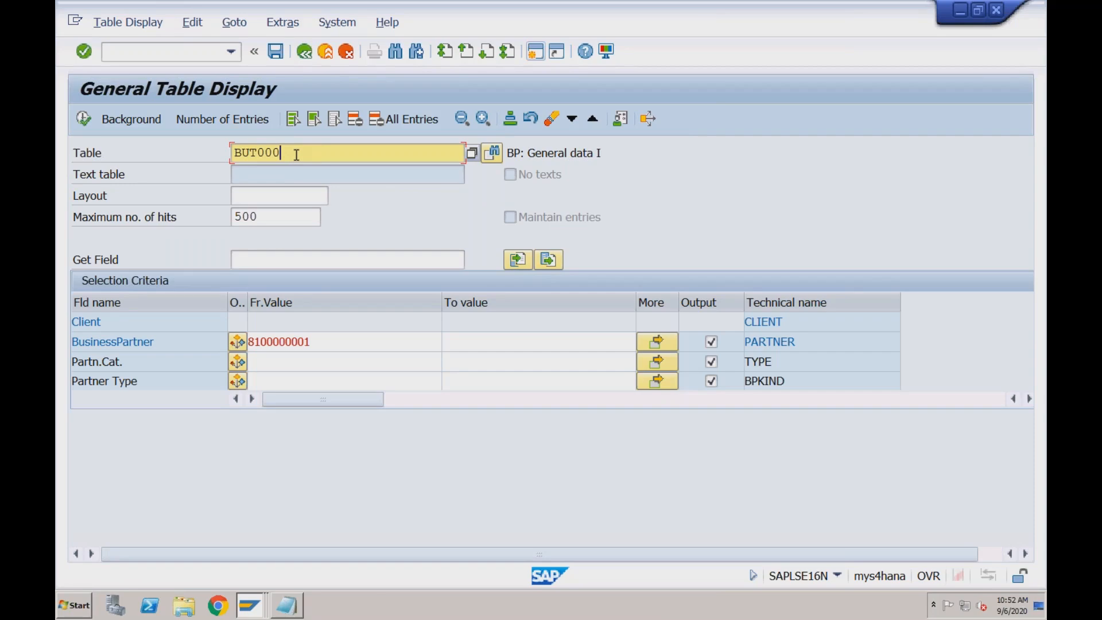
{"action": "key", "text": "BackSpace"}
{"action": "key", "text": "BackSpace"}
{"action": "key", "text": "BackSpace"}
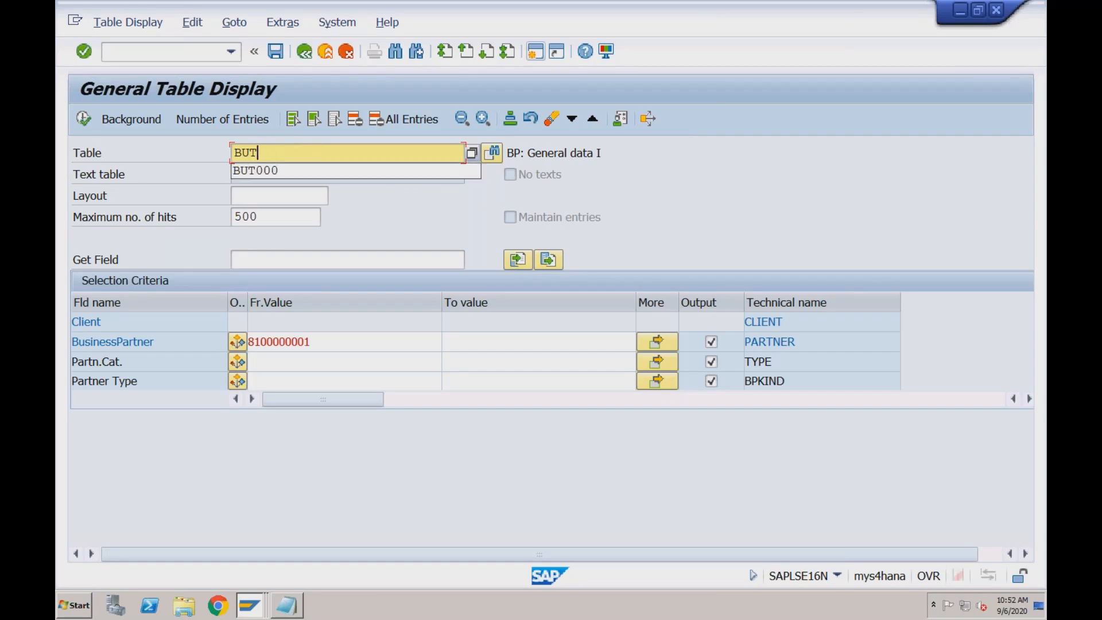
{"action": "type", "text": "100"}
{"action": "key", "text": "Return"}
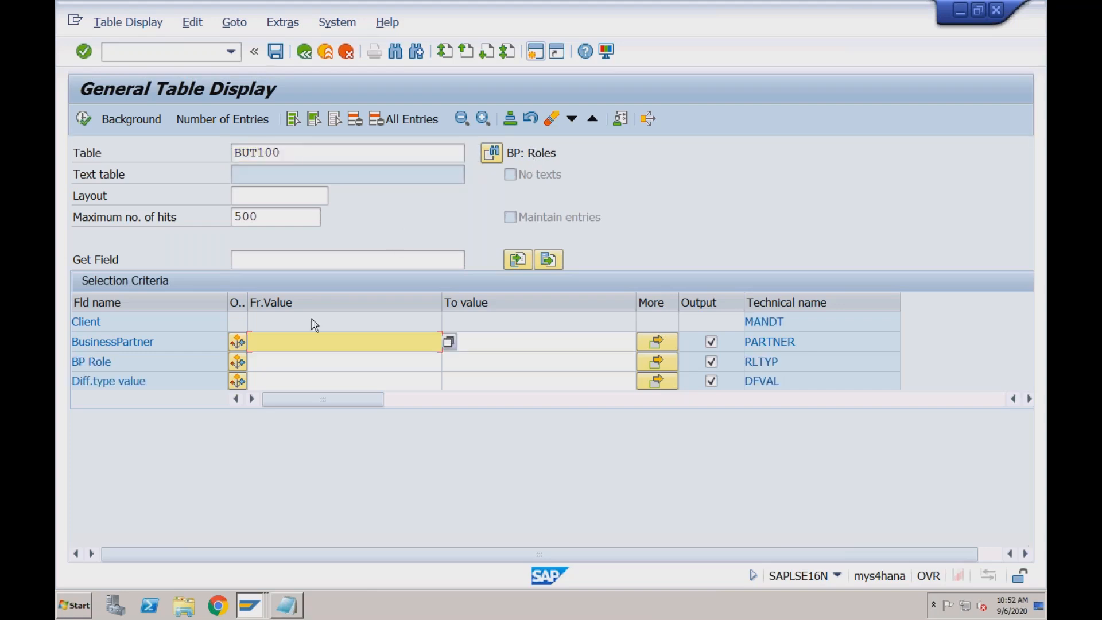
{"action": "key", "text": "ctrl+v"}
{"action": "left_click", "coordinate": [84, 119]}
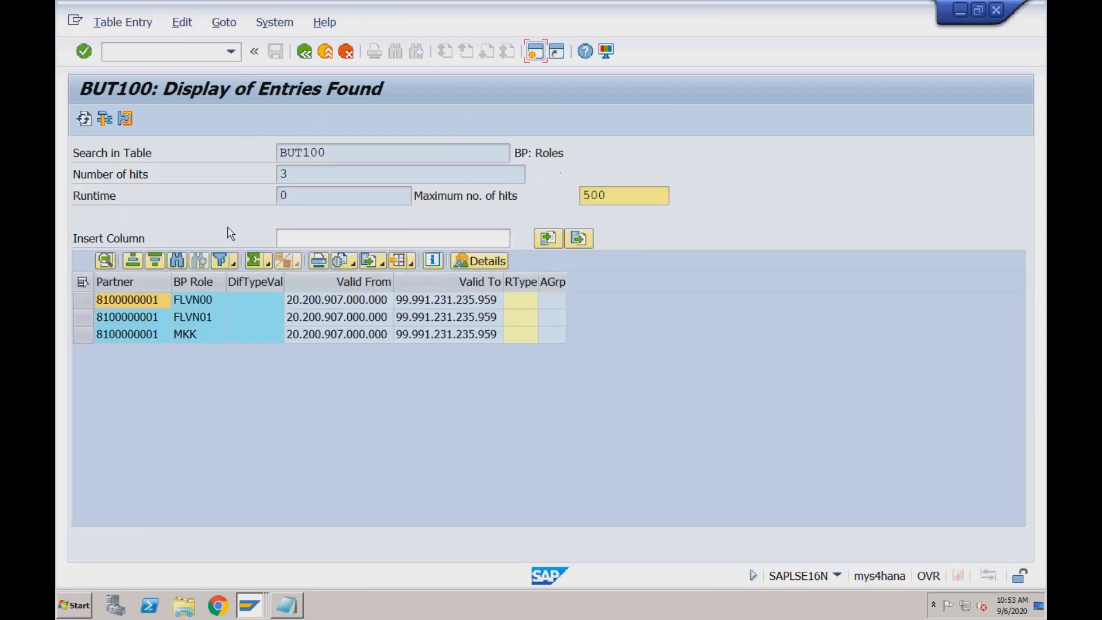
Check the business partner's role entries and validity start, and pick up the role value FLVN00
{"action": "left_click", "coordinate": [218, 302]}
{"action": "left_click", "coordinate": [218, 319]}
{"action": "left_click", "coordinate": [219, 335]}
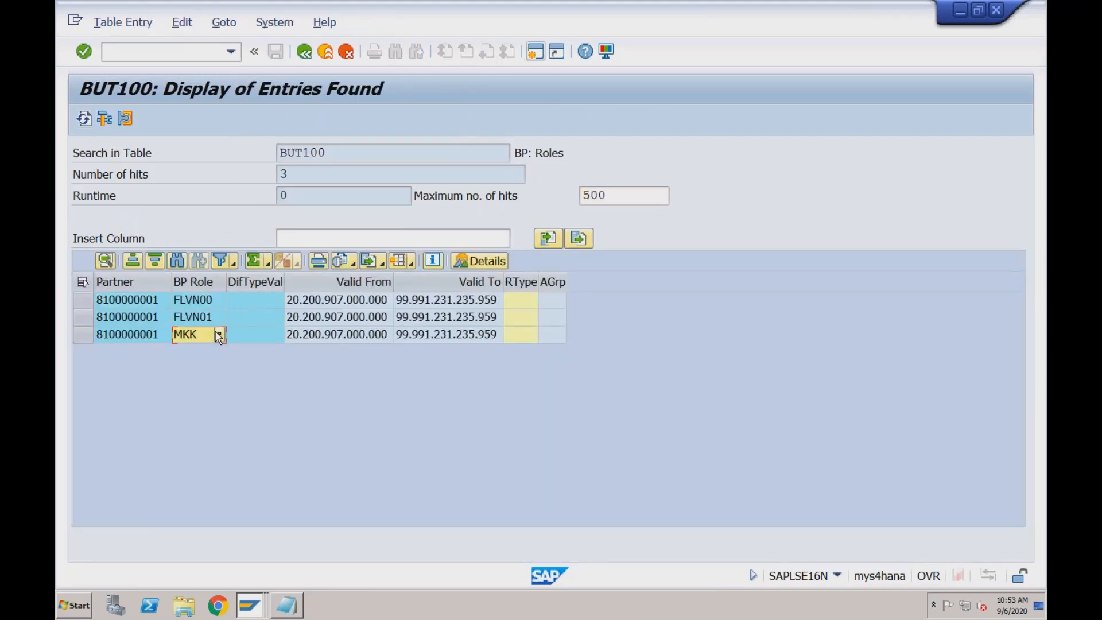
{"action": "left_click", "coordinate": [356, 301]}
{"action": "left_click", "coordinate": [203, 300]}
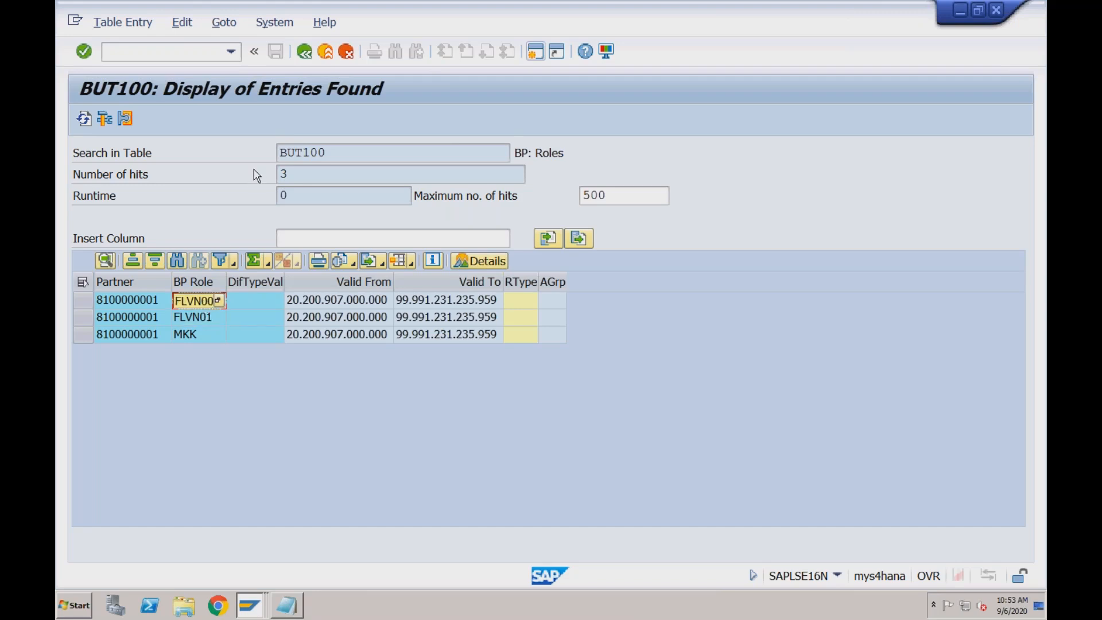
Clear the business partner restriction, set the BP Role criterion to FLVN00, and display all matching BUT100 entries
{"action": "left_click", "coordinate": [305, 51]}
{"action": "left_click_drag", "start_coordinate": [319, 340], "coordinate": [238, 343]}
{"action": "key", "text": "BackSpace"}
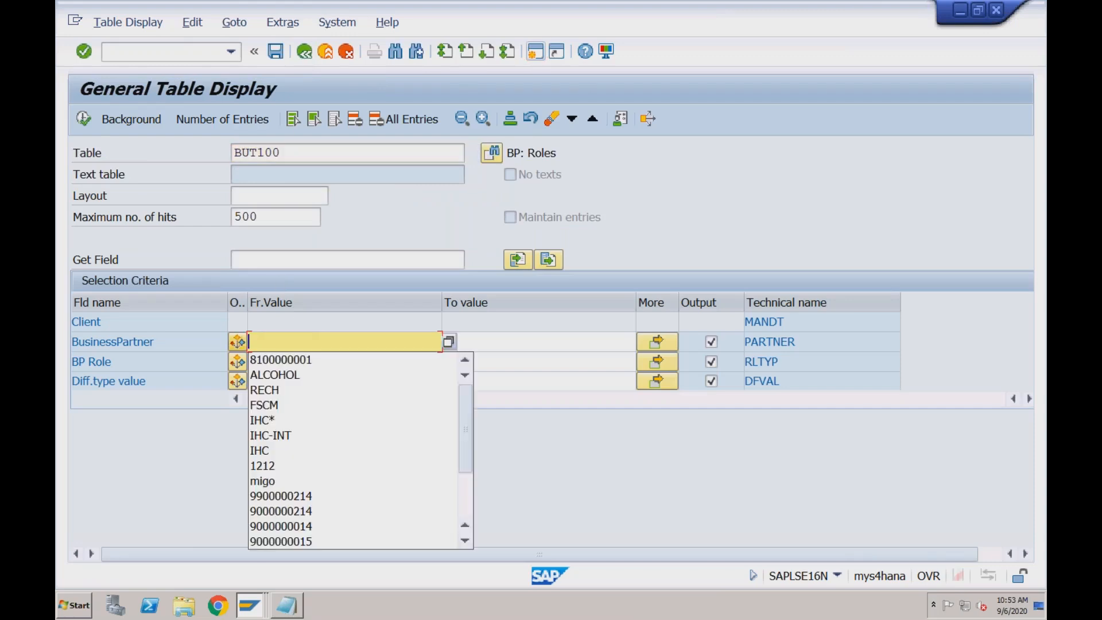
{"action": "left_click", "coordinate": [267, 342]}
{"action": "left_click", "coordinate": [267, 362]}
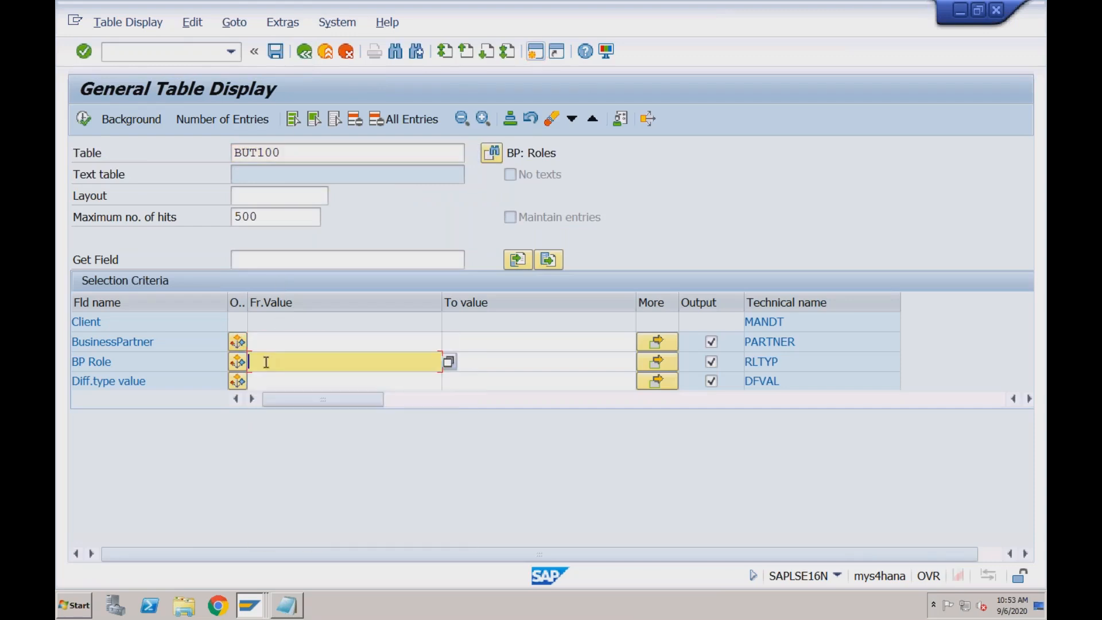
{"action": "type", "text": "FLVN00"}
{"action": "left_click", "coordinate": [83, 119]}
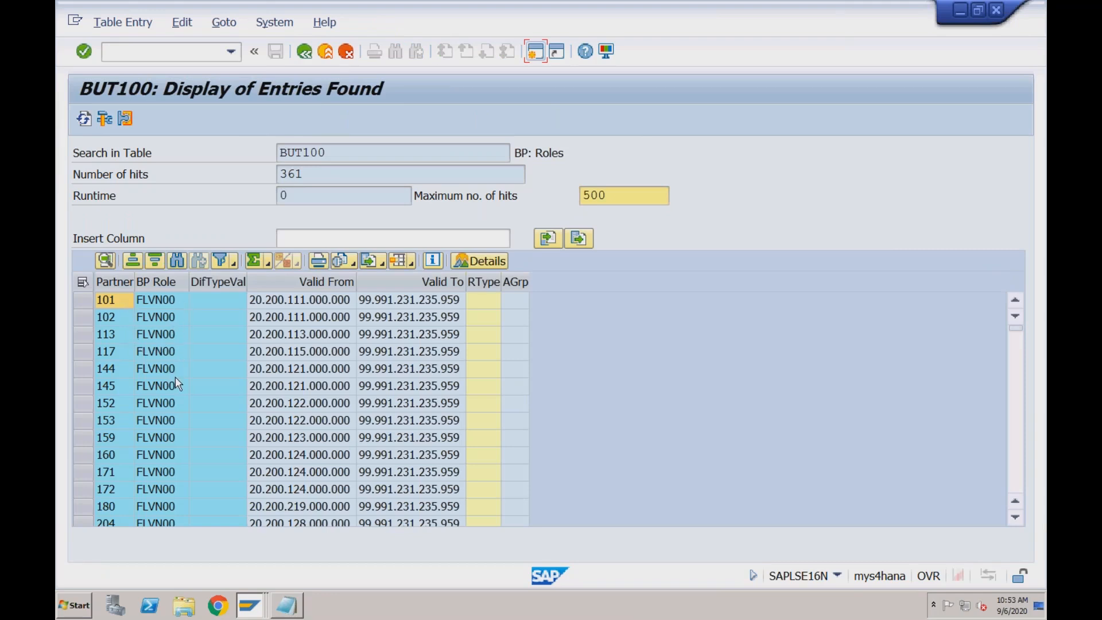
{"action": "left_click", "coordinate": [331, 156]}
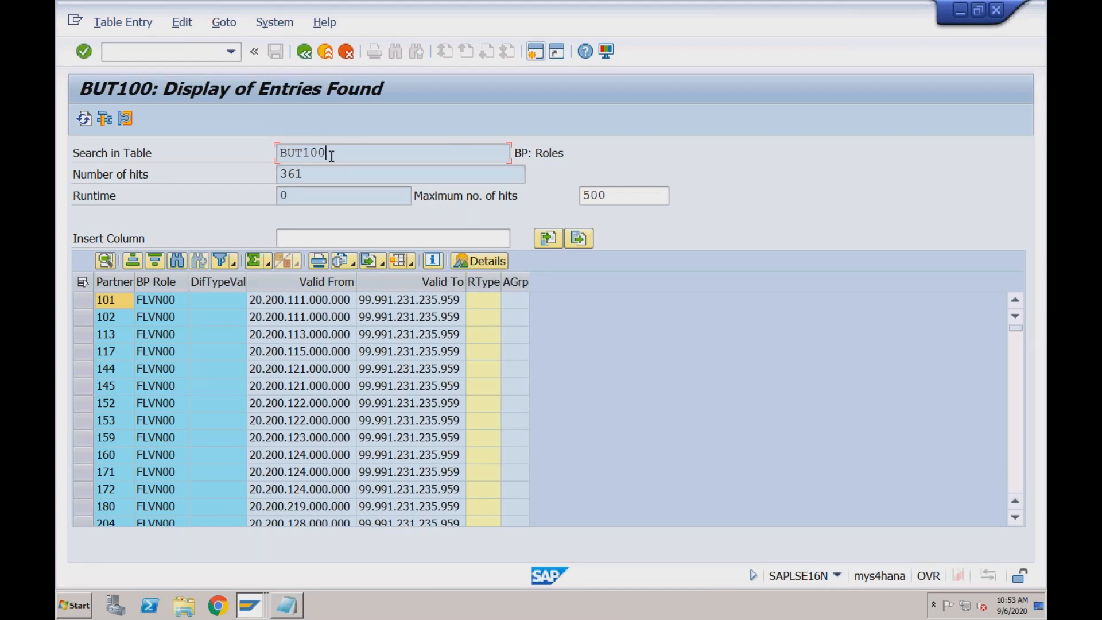
Return to the BUT100 selection screen, then switch to Notepad and duplicate the Segments in Vendor Master list below the original
{"action": "left_click", "coordinate": [307, 55]}
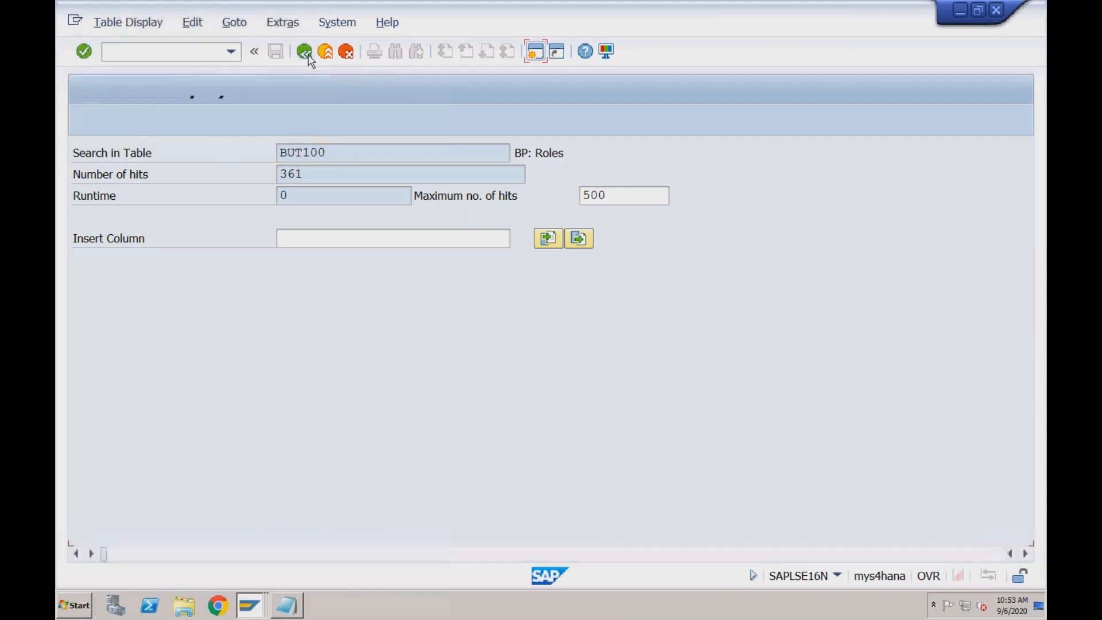
{"action": "left_click", "coordinate": [299, 156]}
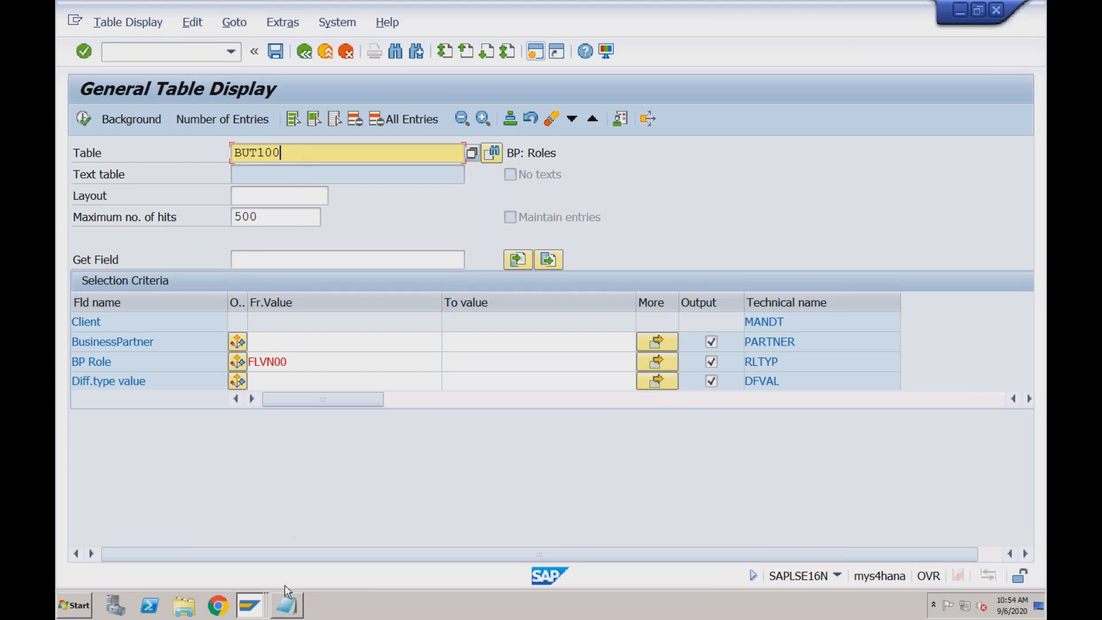
{"action": "left_click", "coordinate": [286, 606]}
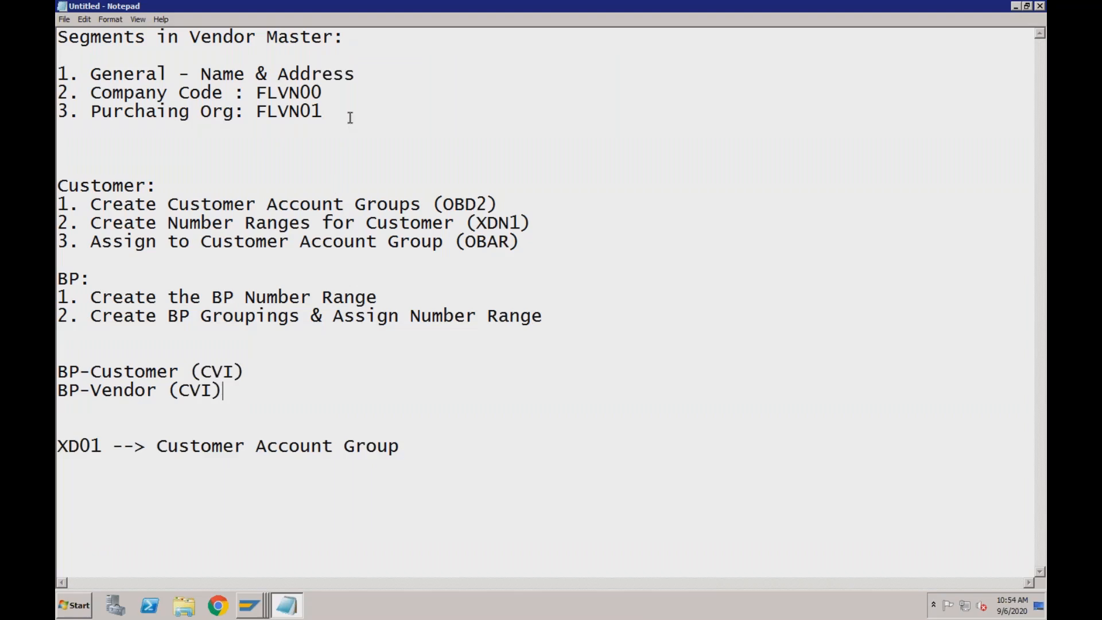
{"action": "left_click", "coordinate": [360, 75]}
{"action": "left_click_drag", "start_coordinate": [60, 38], "coordinate": [338, 115]}
{"action": "key", "text": "ctrl+c"}
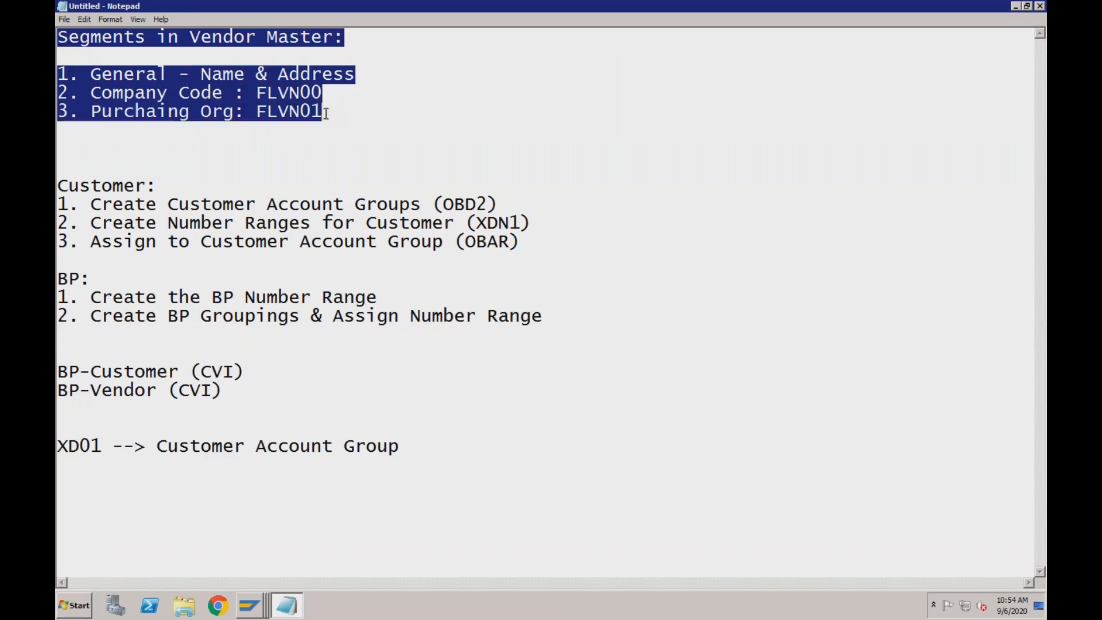
{"action": "left_click", "coordinate": [324, 111]}
{"action": "key", "text": "Return"}
{"action": "key", "text": "Return"}
{"action": "key", "text": "Return"}
{"action": "key", "text": "ctrl+v"}
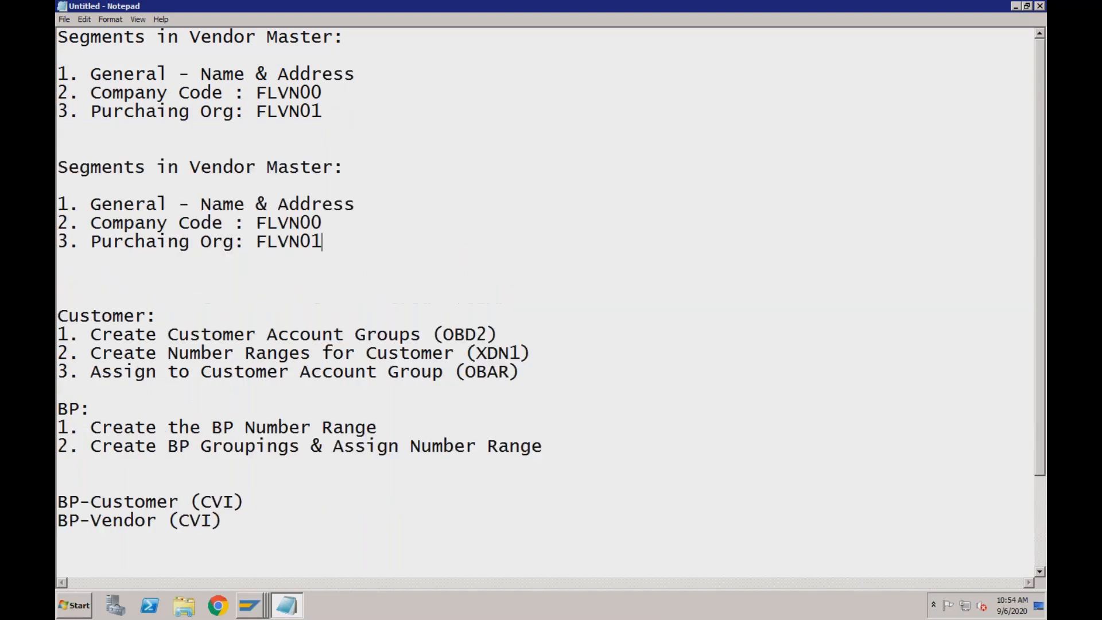
Adapt the copied list to Customer Master, with role FLCU00 for Company Code and Sales Org with role FLCU01 as the third segment
{"action": "left_click_drag", "start_coordinate": [192, 168], "coordinate": [257, 167]}
{"action": "type", "text": "Customer"}
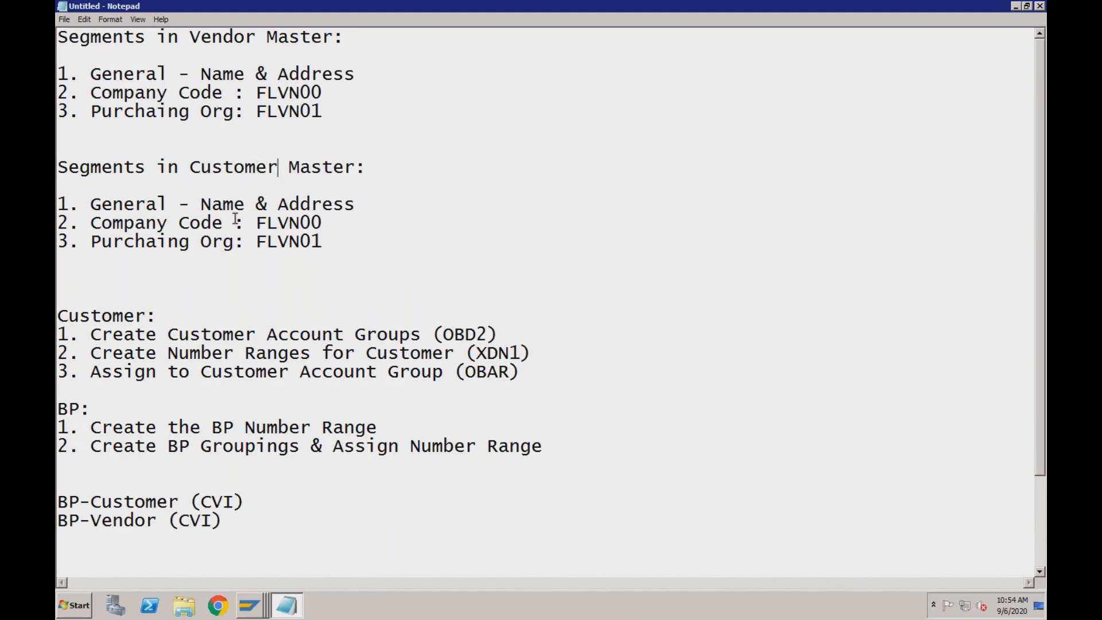
{"action": "left_click_drag", "start_coordinate": [278, 223], "coordinate": [300, 242]}
{"action": "type", "text": "CU"}
{"action": "type", "text": "CU"}
{"action": "left_click_drag", "start_coordinate": [192, 241], "coordinate": [93, 241]}
{"action": "type", "text": "Sales"}
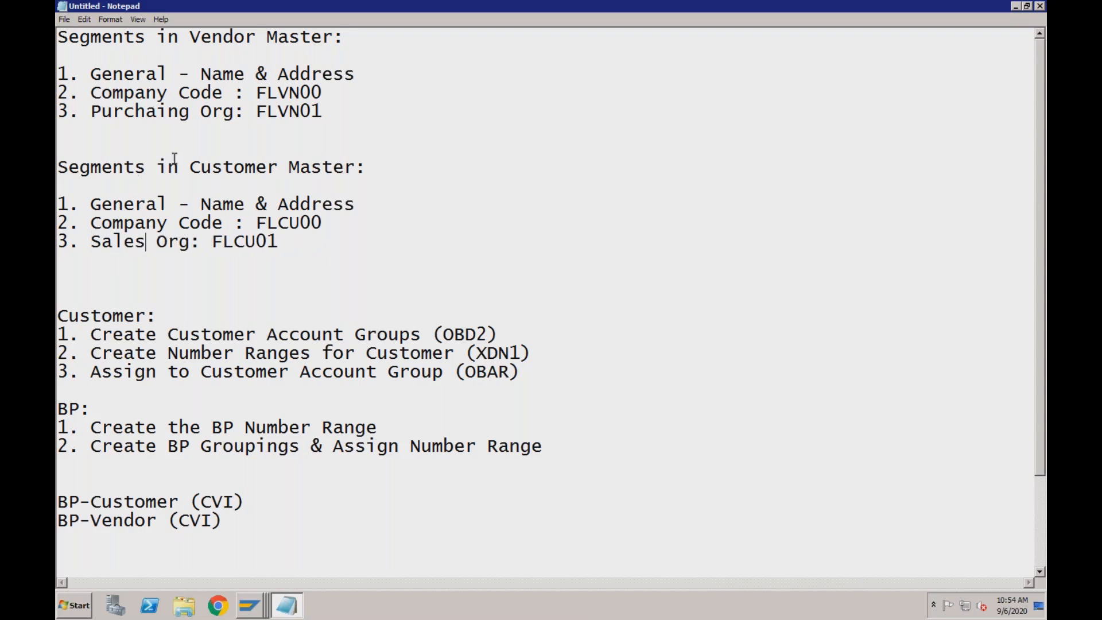
Annotate the vendor master segments with their tables: (LFA1) for General, (LFB1) for Company Code, and (LFM1) for Purchasing Org
{"action": "left_click", "coordinate": [368, 75]}
{"action": "type", "text": "("}
{"action": "type", "text": "LFA1)"}
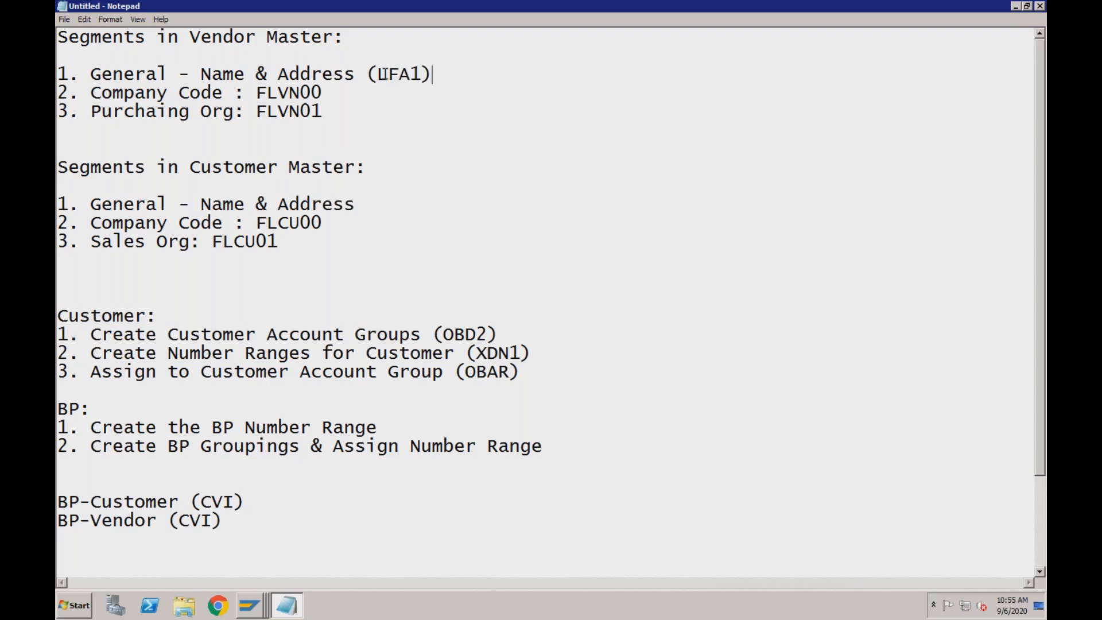
{"action": "left_click", "coordinate": [344, 93]}
{"action": "type", "text": "(LFB1)"}
{"action": "left_click", "coordinate": [344, 109]}
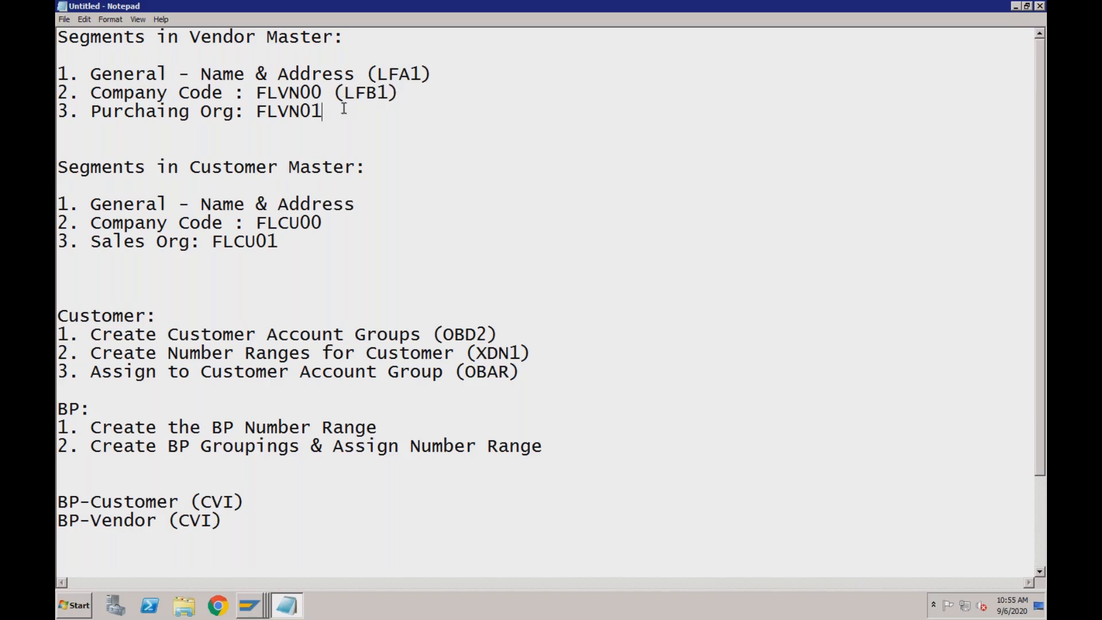
{"action": "type", "text": "(LFM1)"}
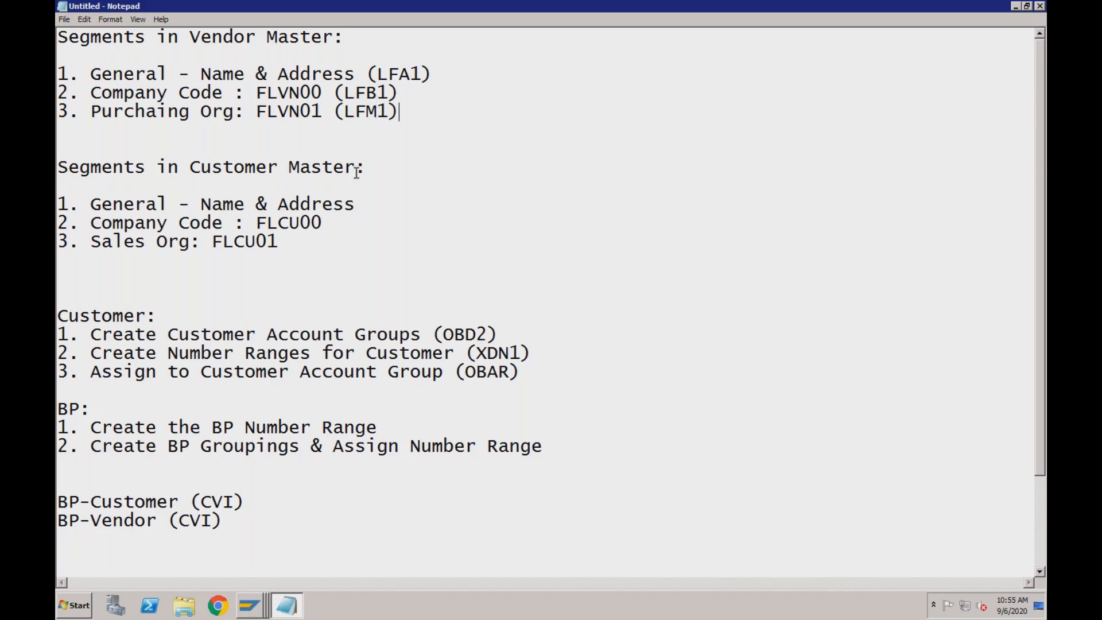
Switch to the SAP General Table Display session and load the supplier master table LFA1
{"action": "left_click", "coordinate": [259, 611]}
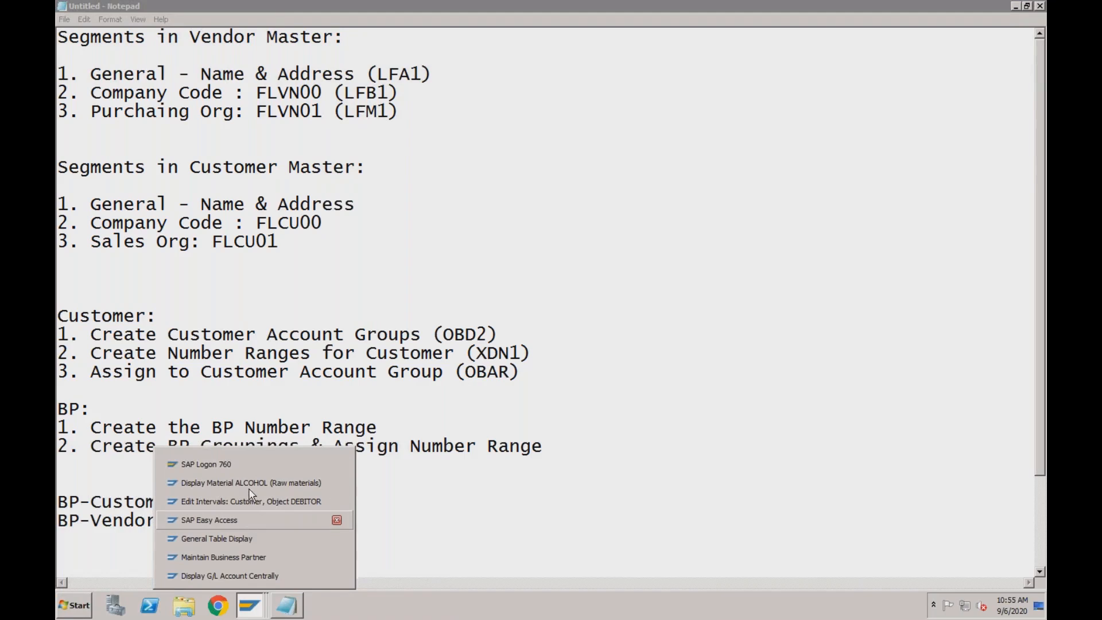
{"action": "left_click", "coordinate": [247, 539]}
{"action": "left_click_drag", "start_coordinate": [290, 153], "coordinate": [230, 148]}
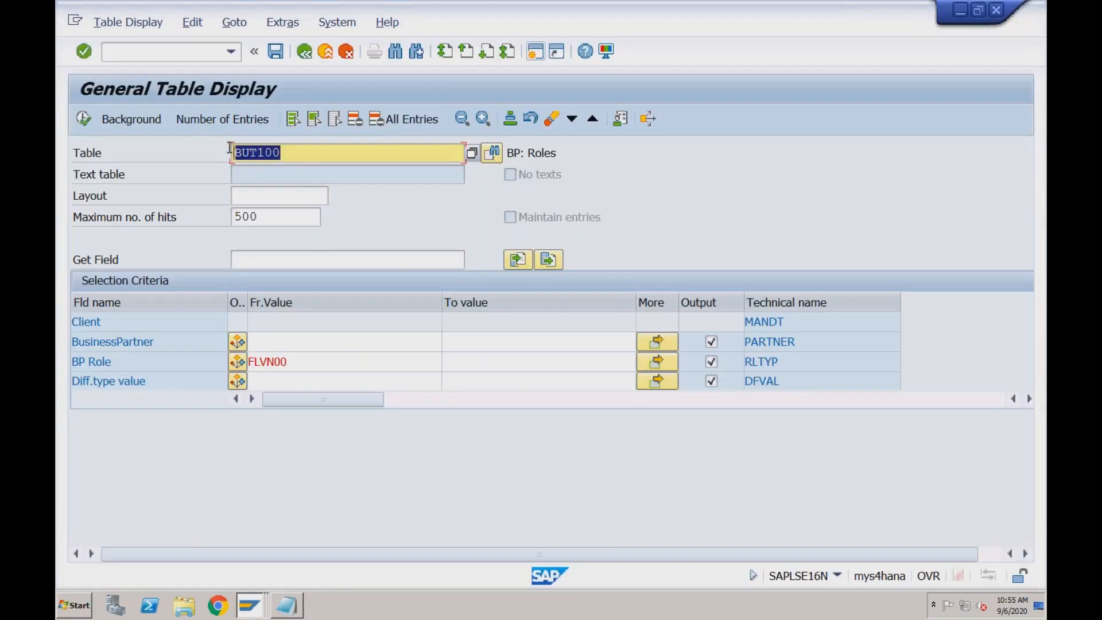
{"action": "type", "text": "lfa1"}
{"action": "key", "text": "Return"}
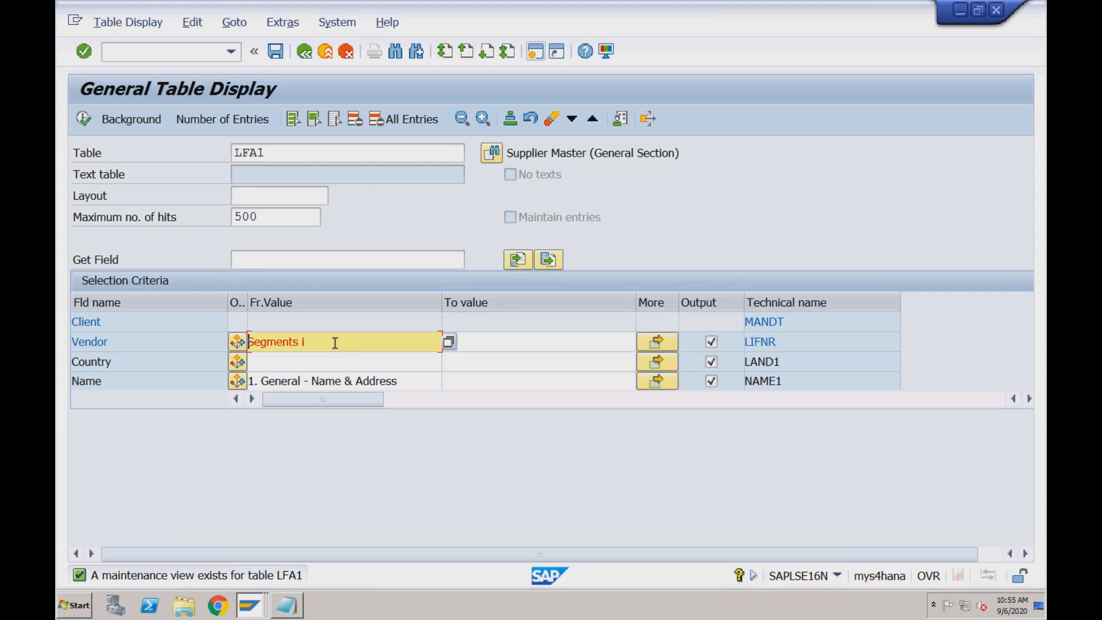
Leave the table display with the stray pasted criteria and restart SE16N for LFA1 from the SAP Easy Access session
{"action": "left_click", "coordinate": [329, 54]}
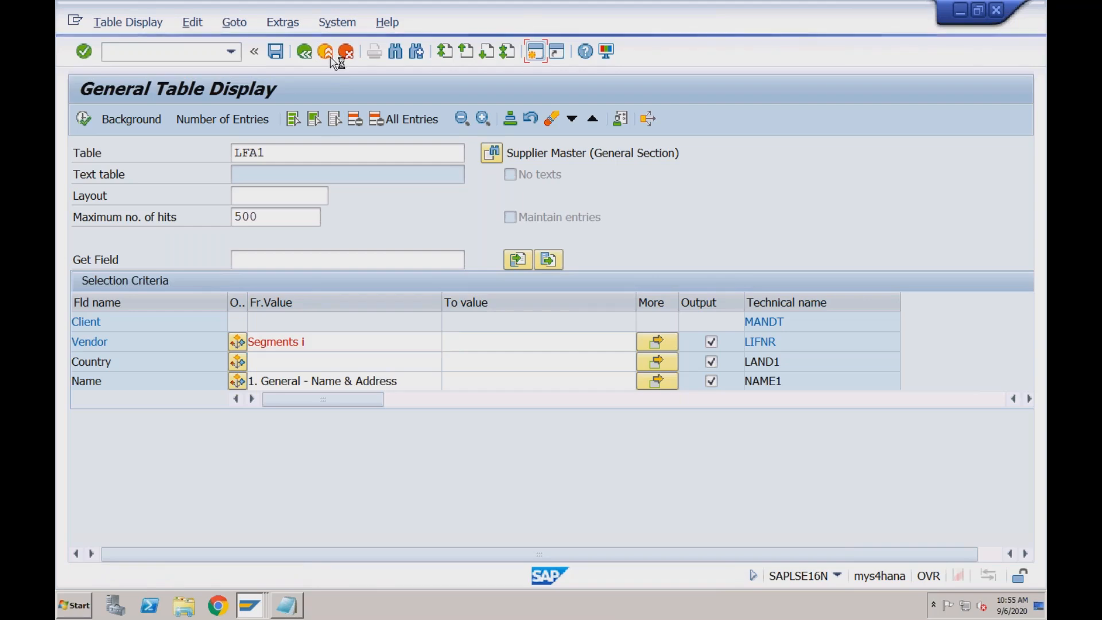
{"action": "left_click", "coordinate": [287, 605]}
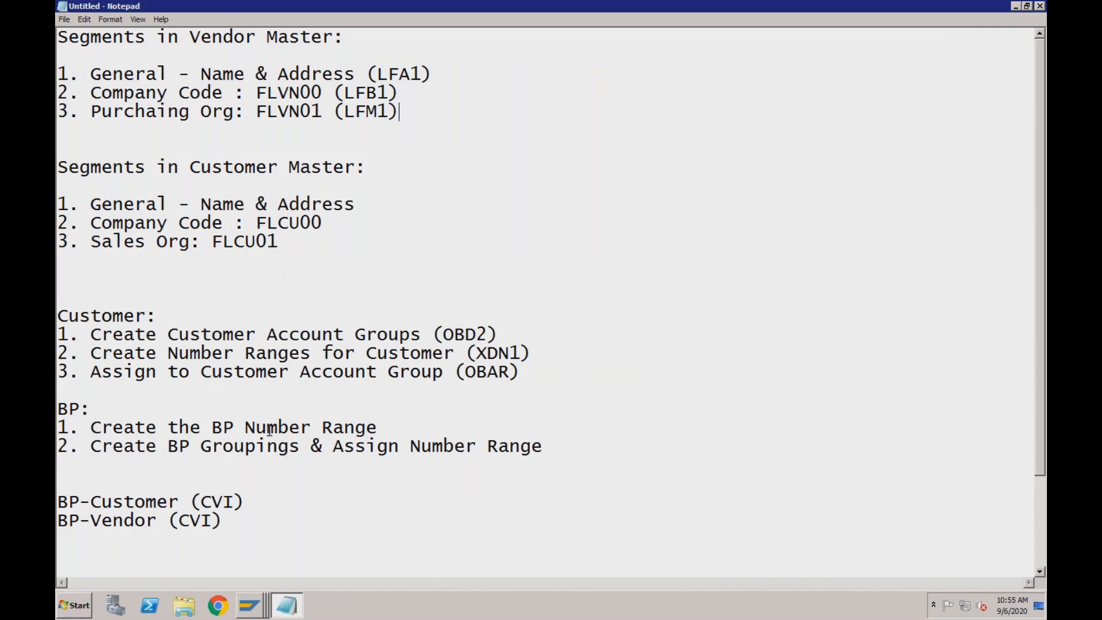
{"action": "left_click", "coordinate": [251, 606]}
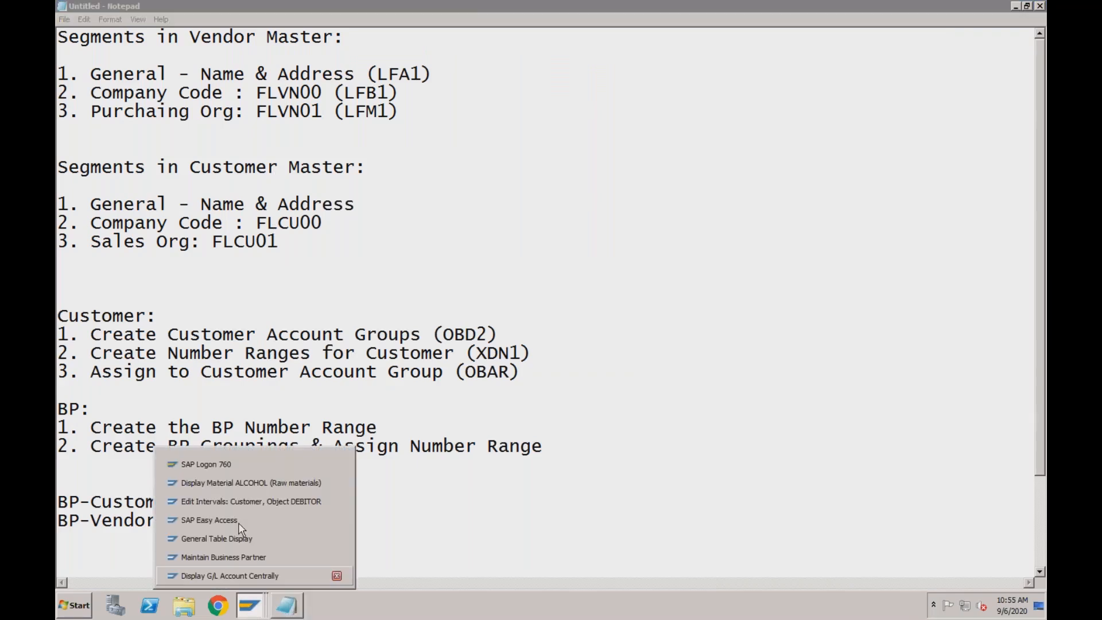
{"action": "left_click", "coordinate": [237, 520]}
{"action": "type", "text": "se16n"}
{"action": "key", "text": "Return"}
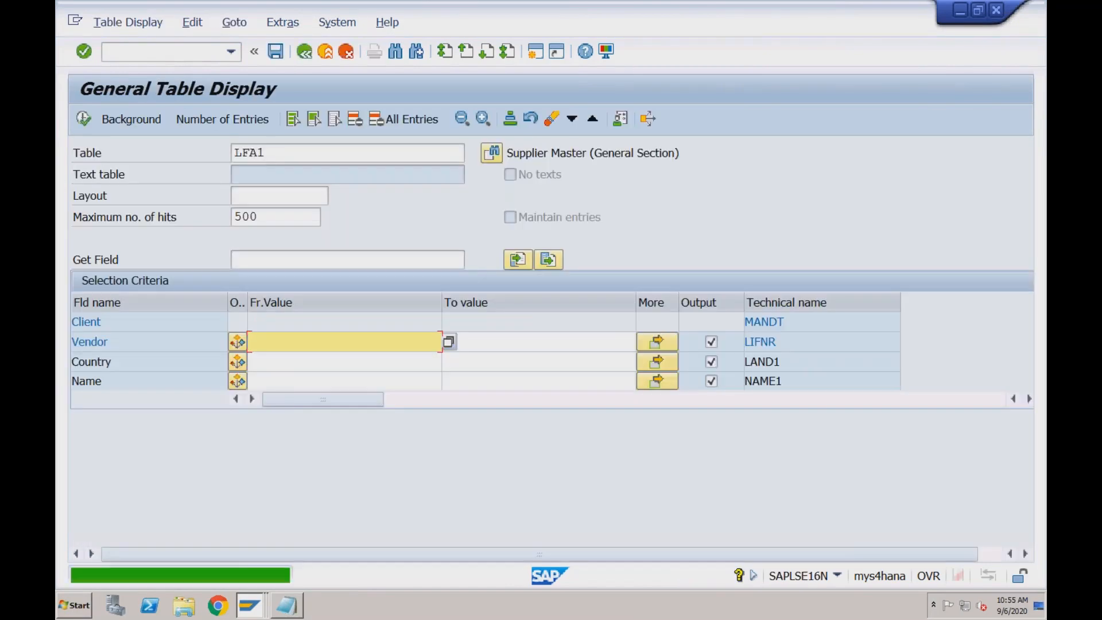
Restrict the Vendor criterion to the previously used RECH vendor number and display the matching LFA1 entry
{"action": "left_click", "coordinate": [283, 339]}
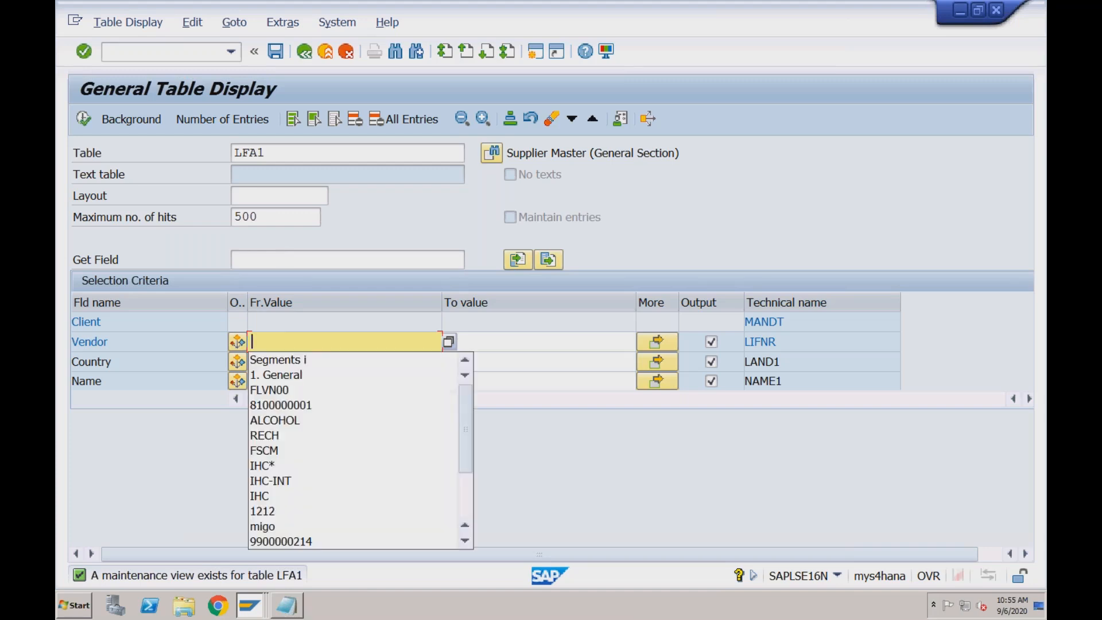
{"action": "left_click", "coordinate": [290, 406]}
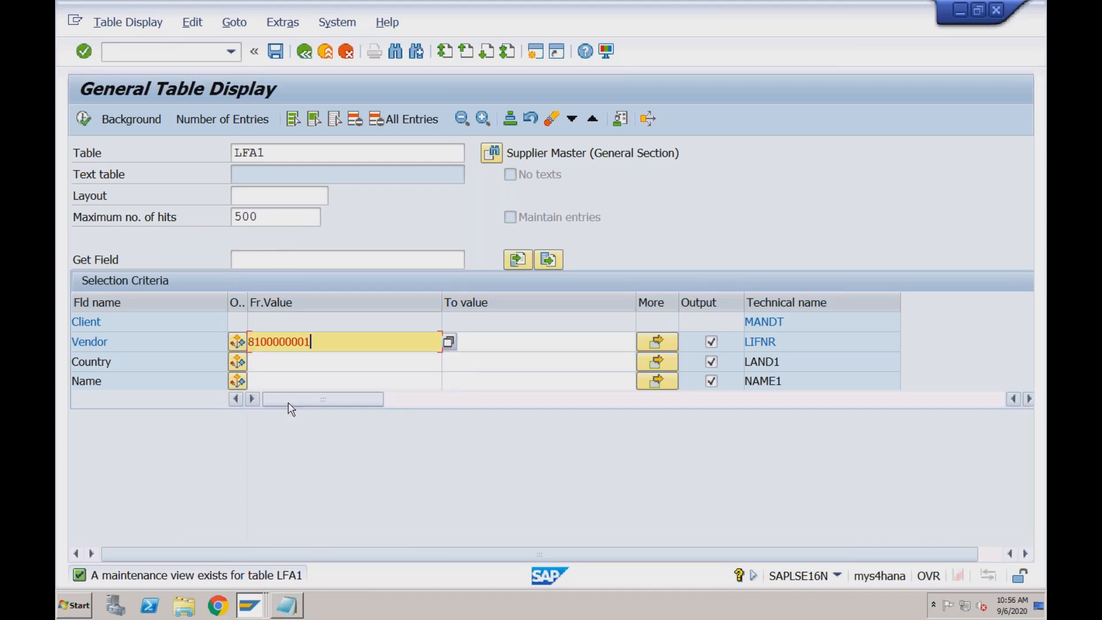
{"action": "left_click", "coordinate": [83, 119]}
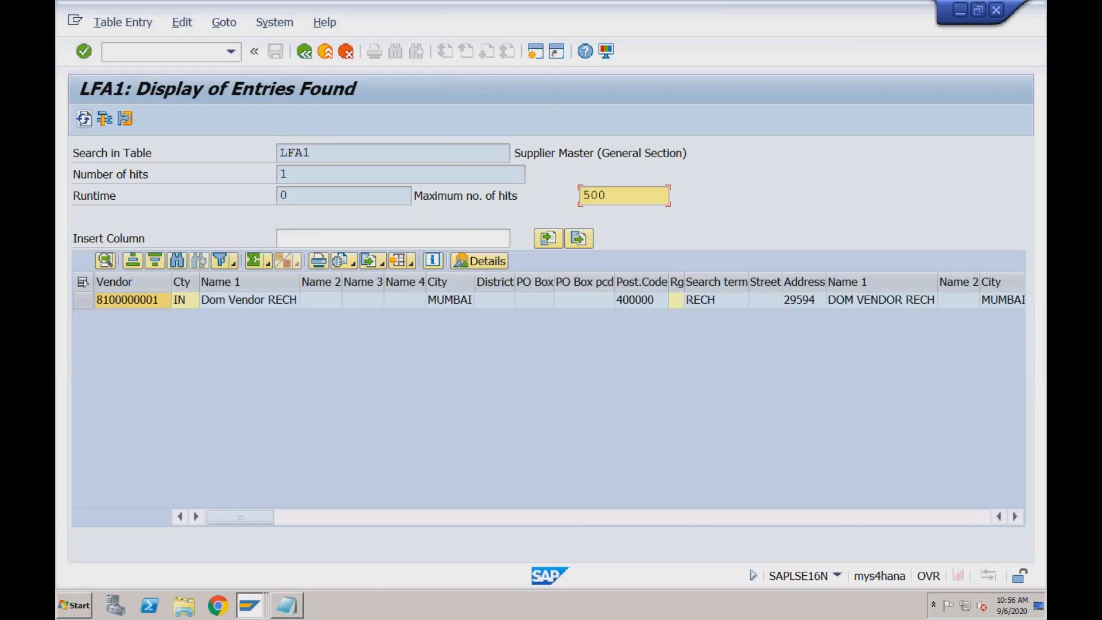
Examine the LFA1 entry's names, address, creation, account group, tax and change fields across all columns
{"action": "left_click", "coordinate": [241, 300]}
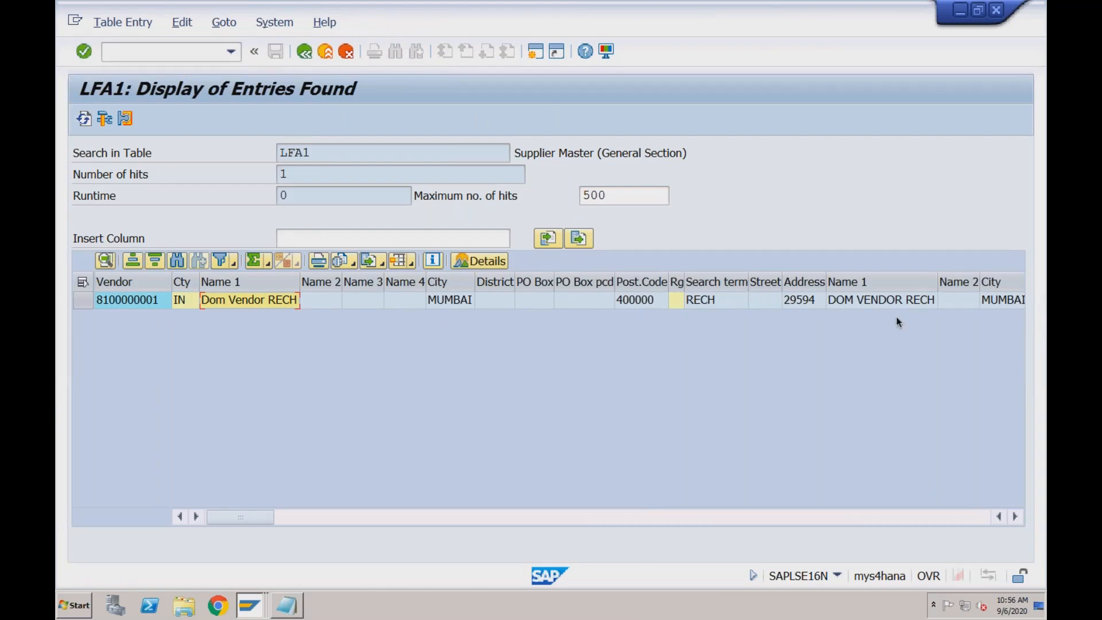
{"action": "left_click", "coordinate": [899, 300]}
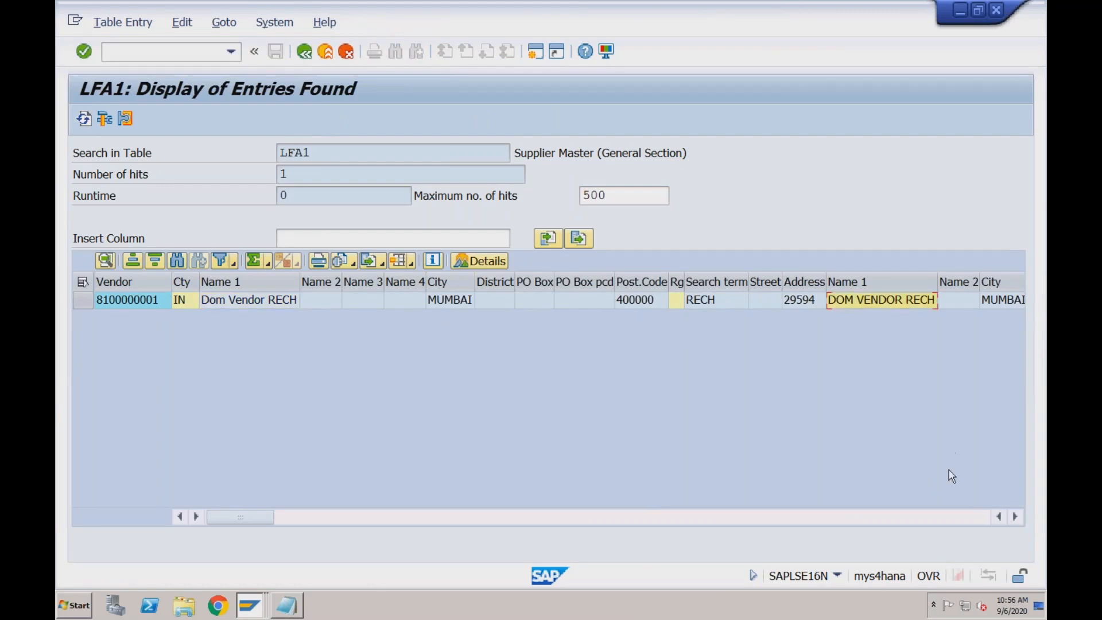
{"action": "left_click", "coordinate": [926, 516]}
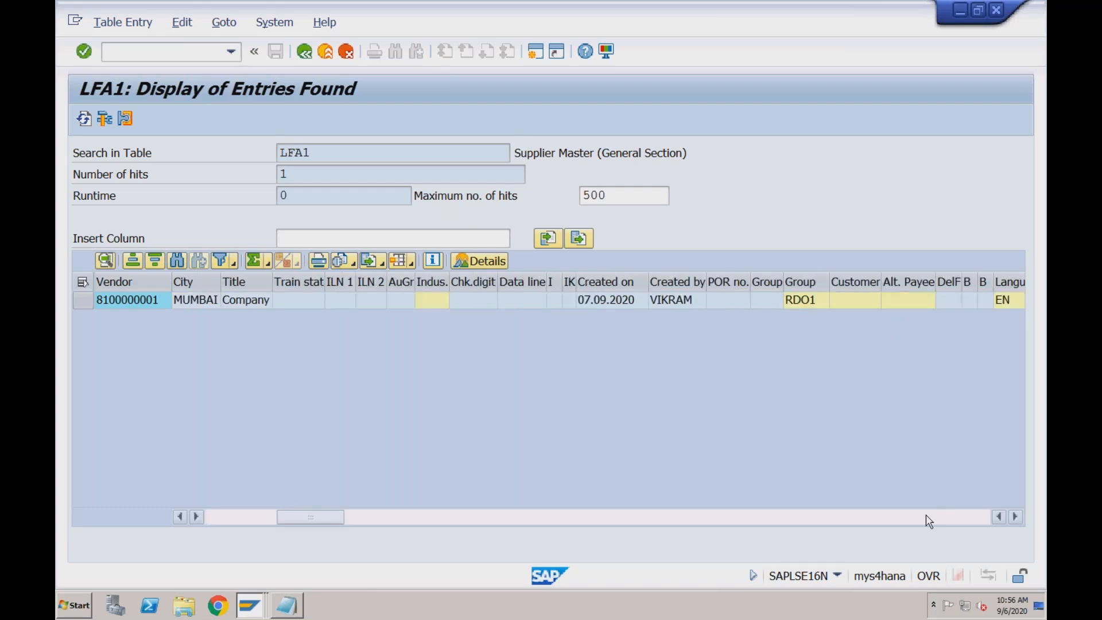
{"action": "left_click", "coordinate": [926, 516]}
{"action": "left_click", "coordinate": [926, 517]}
{"action": "left_click", "coordinate": [926, 517]}
{"action": "left_click", "coordinate": [926, 516]}
{"action": "left_click", "coordinate": [926, 517]}
{"action": "left_click", "coordinate": [925, 516]}
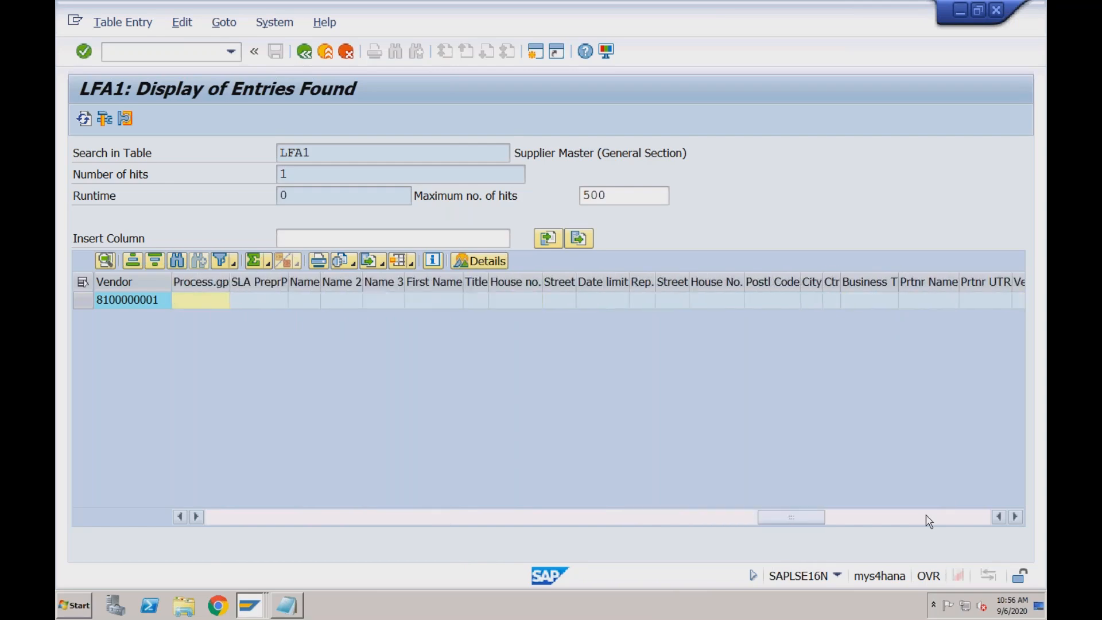
{"action": "left_click", "coordinate": [926, 517]}
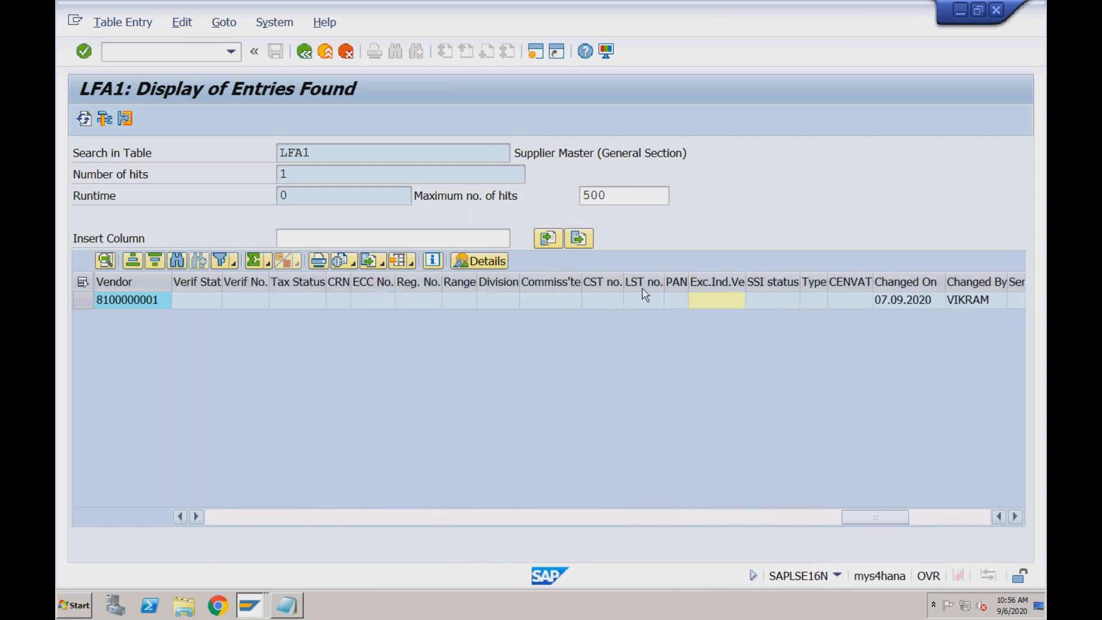
{"action": "left_click", "coordinate": [352, 153]}
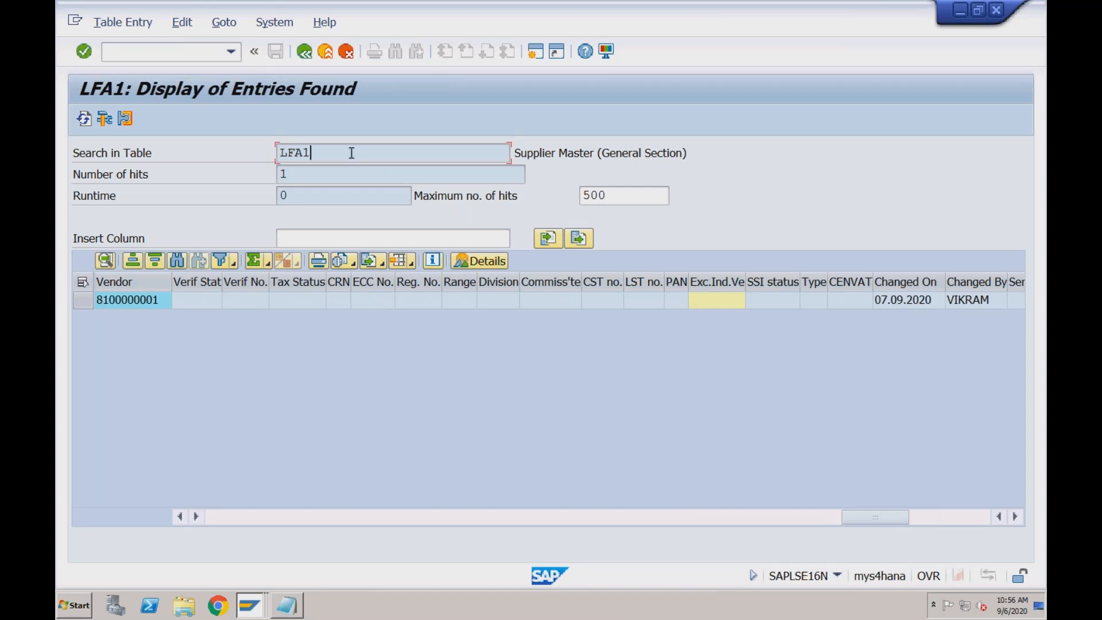
Load the vendor company code table LFB1 and display the entry for the same RECH vendor number
{"action": "left_click", "coordinate": [304, 51]}
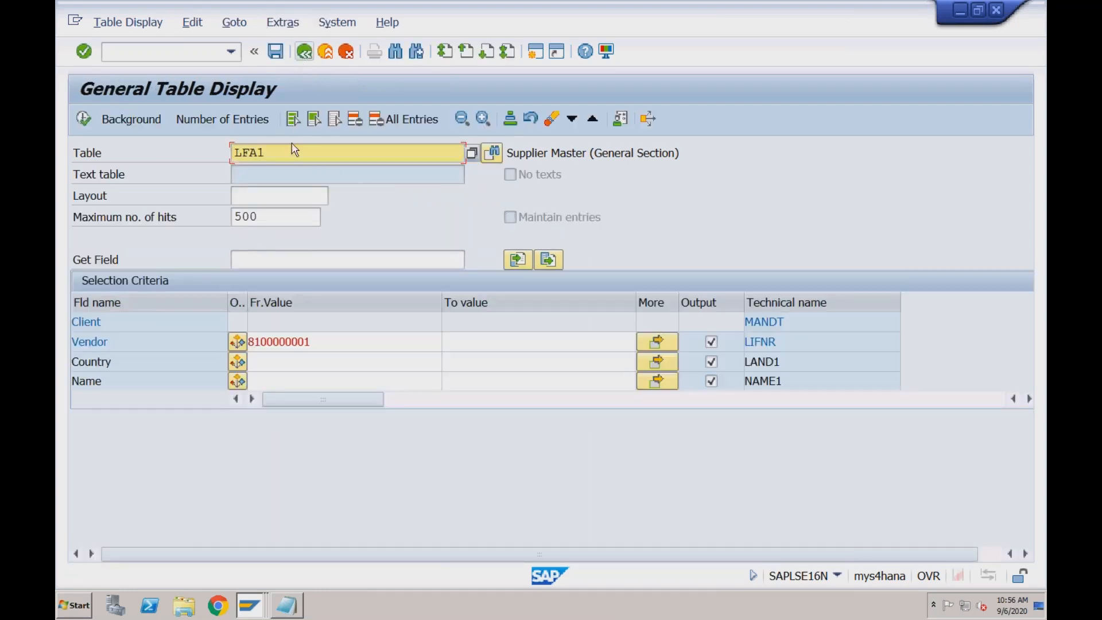
{"action": "left_click_drag", "start_coordinate": [276, 152], "coordinate": [251, 154]}
{"action": "type", "text": "B1"}
{"action": "left_click", "coordinate": [86, 119]}
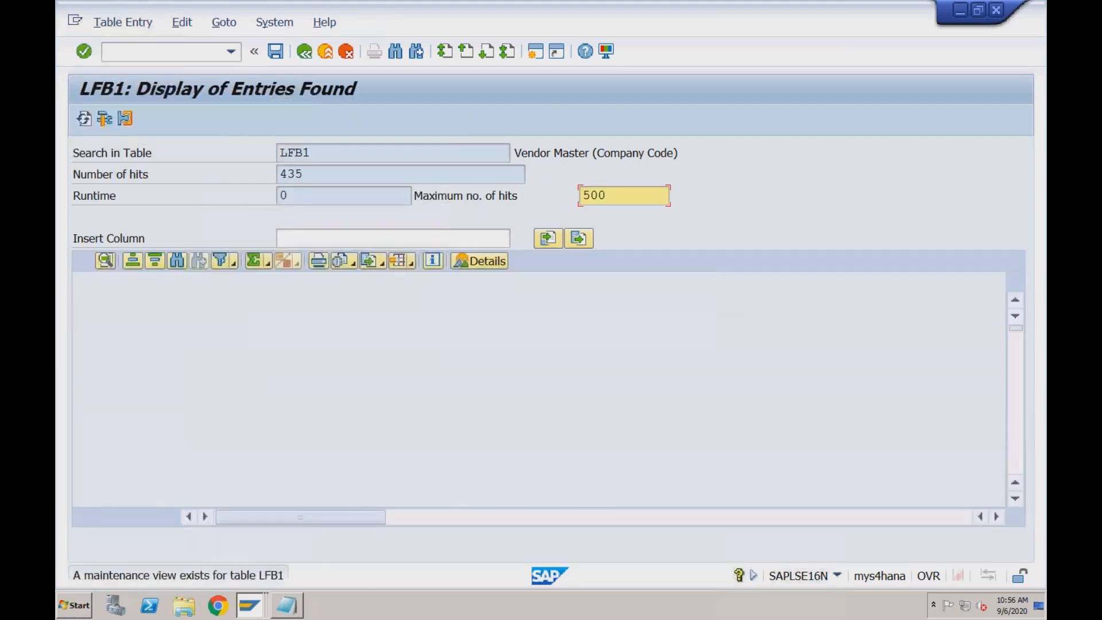
{"action": "left_click", "coordinate": [304, 53]}
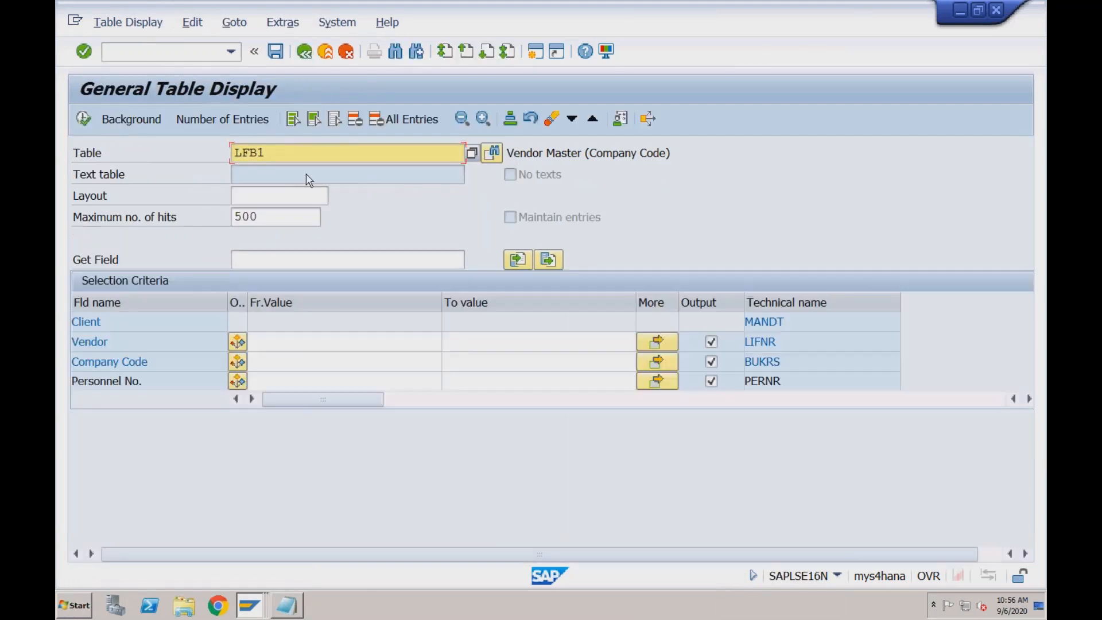
{"action": "left_click", "coordinate": [281, 343]}
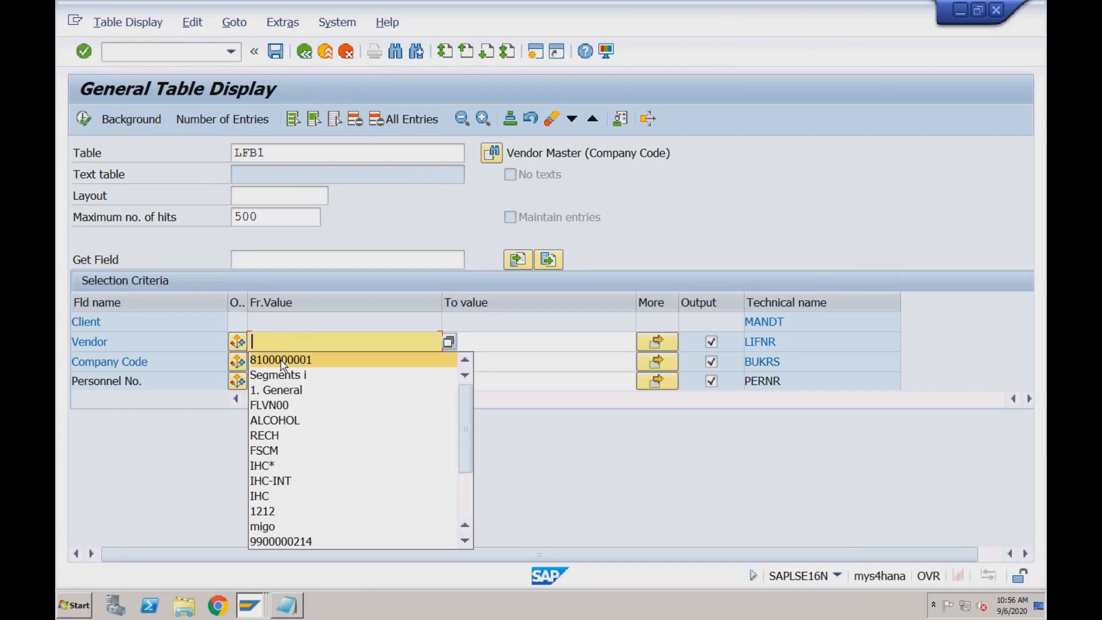
{"action": "left_click", "coordinate": [283, 361]}
{"action": "left_click", "coordinate": [84, 119]}
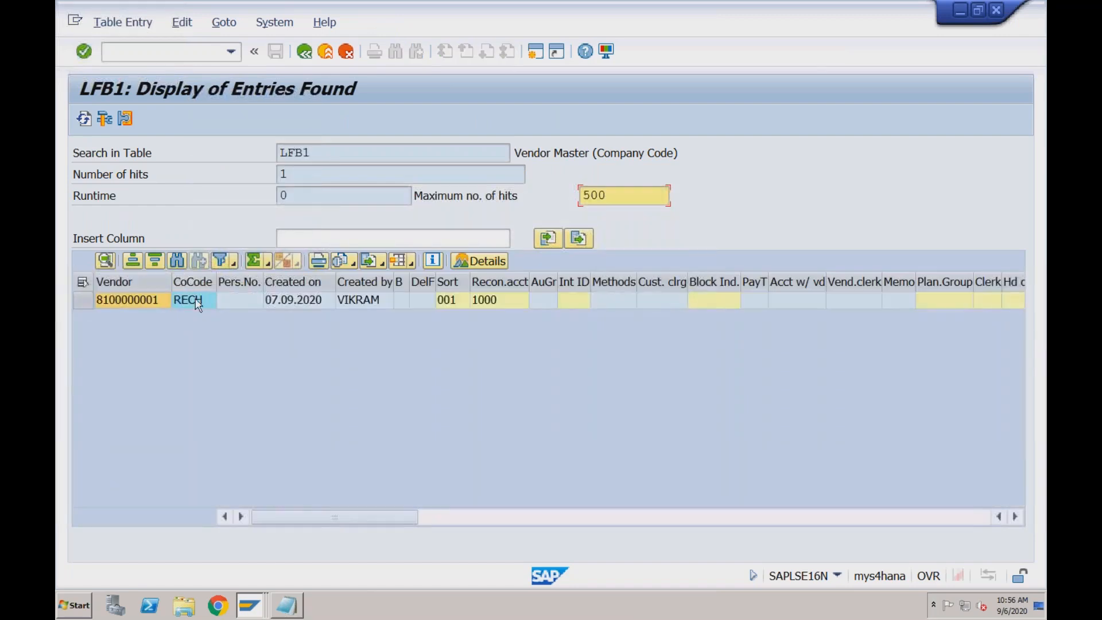
Check the LFB1 entry's vendor, company code, reconciliation account, sort key, creating user, and creation date
{"action": "left_click", "coordinate": [194, 304]}
{"action": "left_click", "coordinate": [143, 300]}
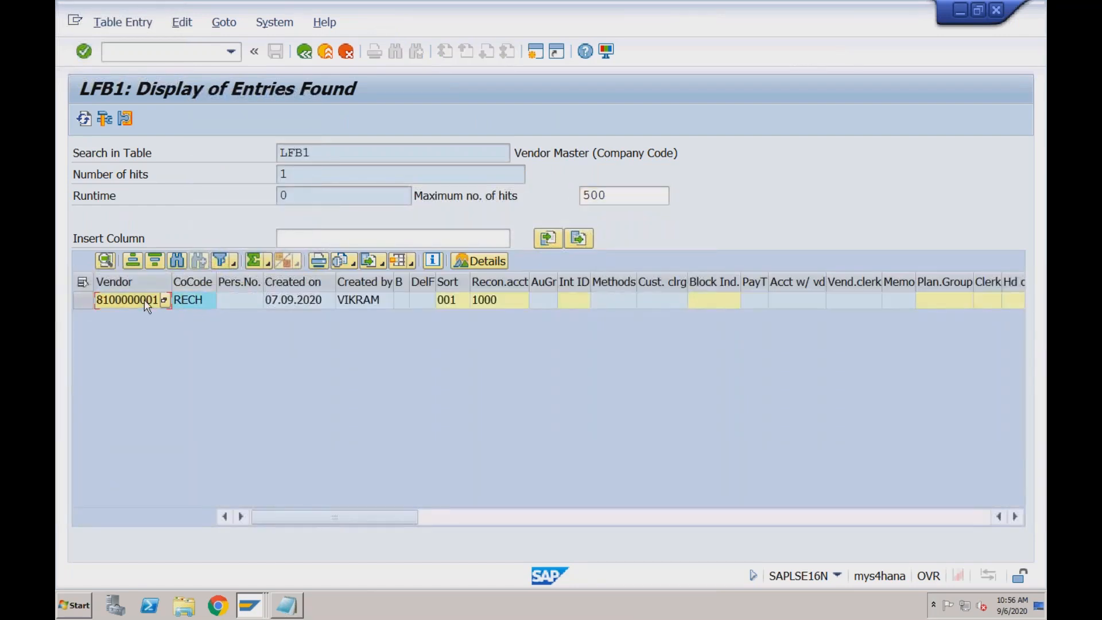
{"action": "left_click", "coordinate": [195, 305]}
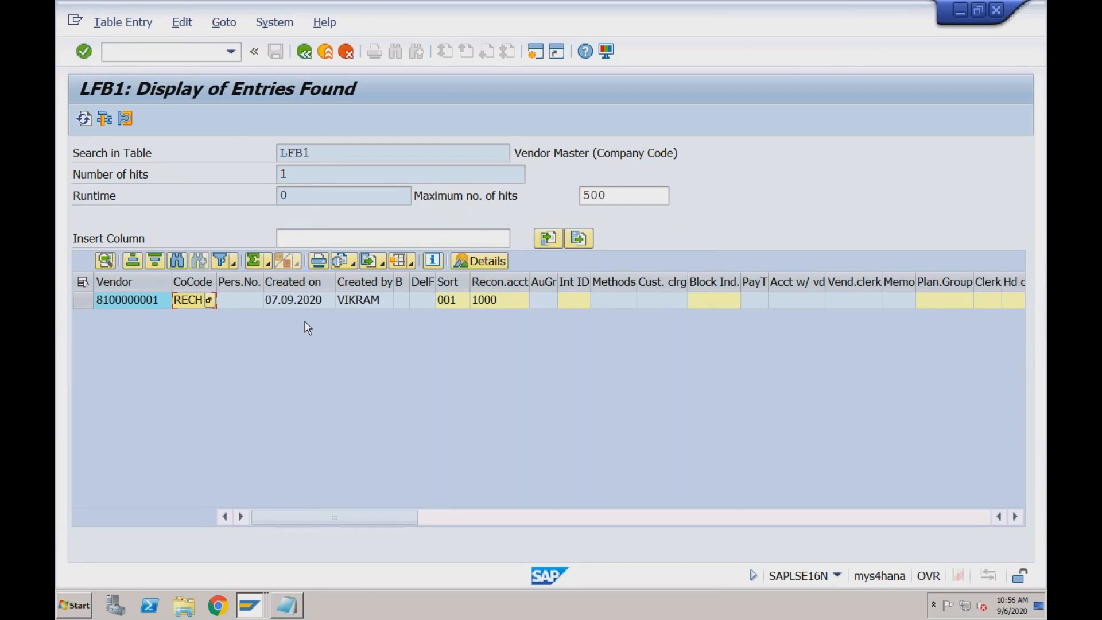
{"action": "left_click", "coordinate": [507, 303]}
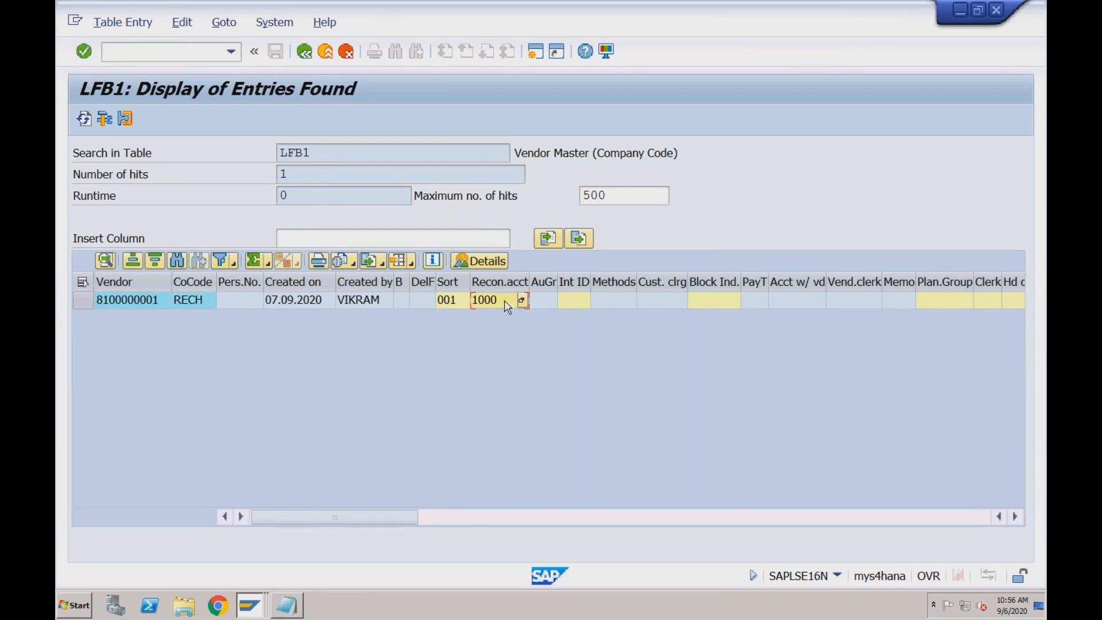
{"action": "left_click", "coordinate": [453, 303]}
{"action": "left_click", "coordinate": [373, 309]}
{"action": "left_click", "coordinate": [311, 304]}
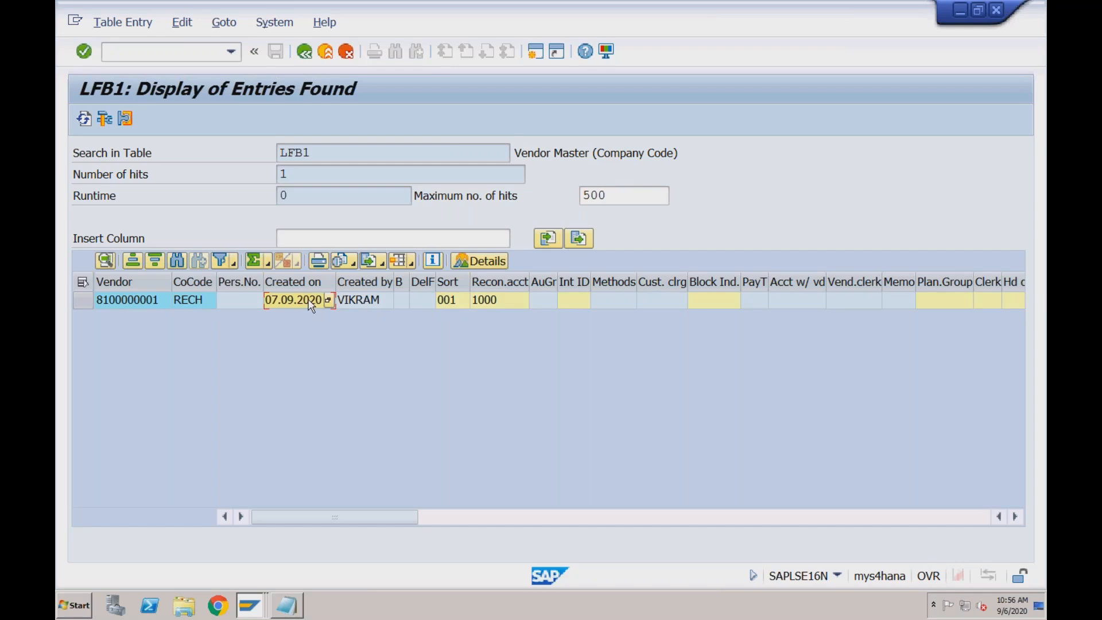
Look through the LFB1 entry's company code columns up to the confirmation, telephone and ledger fields, and return to the creation data
{"action": "left_click", "coordinate": [571, 516]}
{"action": "left_click", "coordinate": [656, 521]}
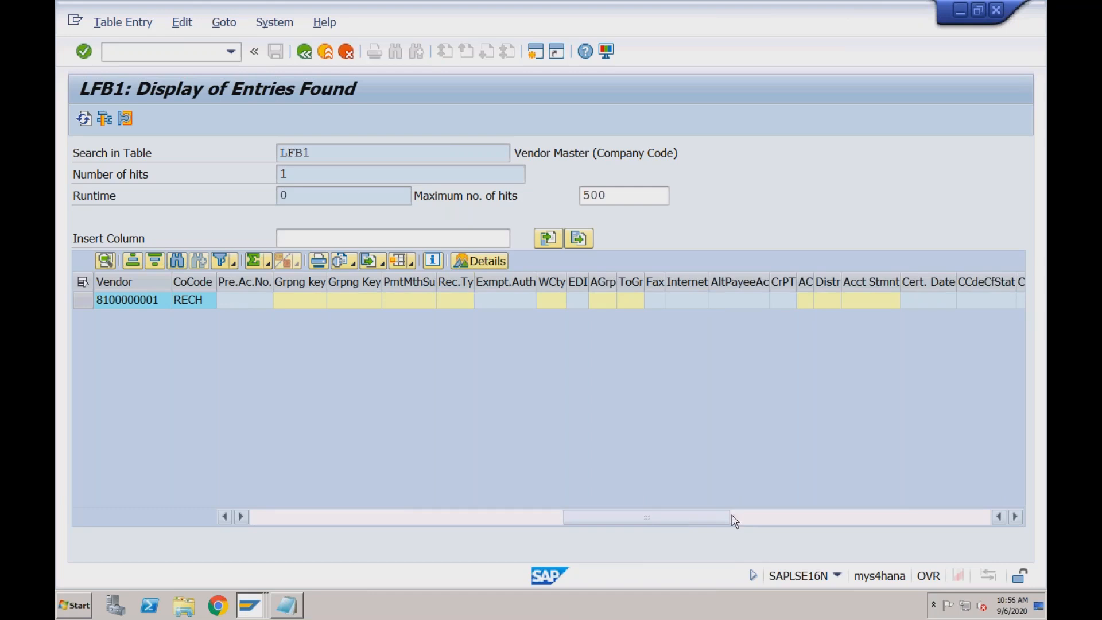
{"action": "left_click", "coordinate": [762, 519]}
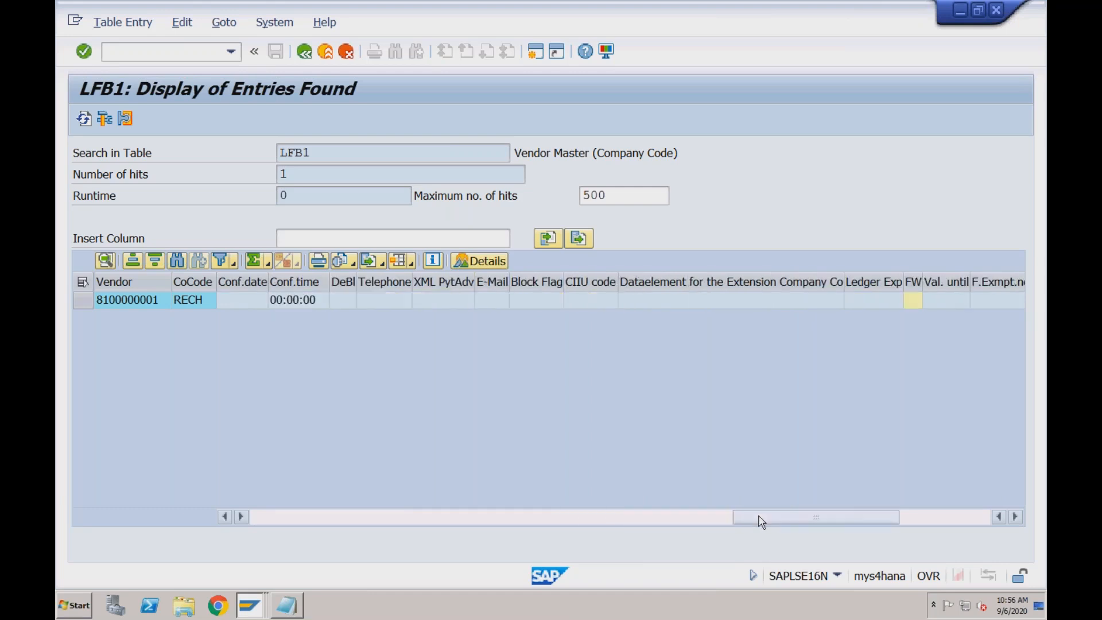
{"action": "left_click", "coordinate": [344, 152]}
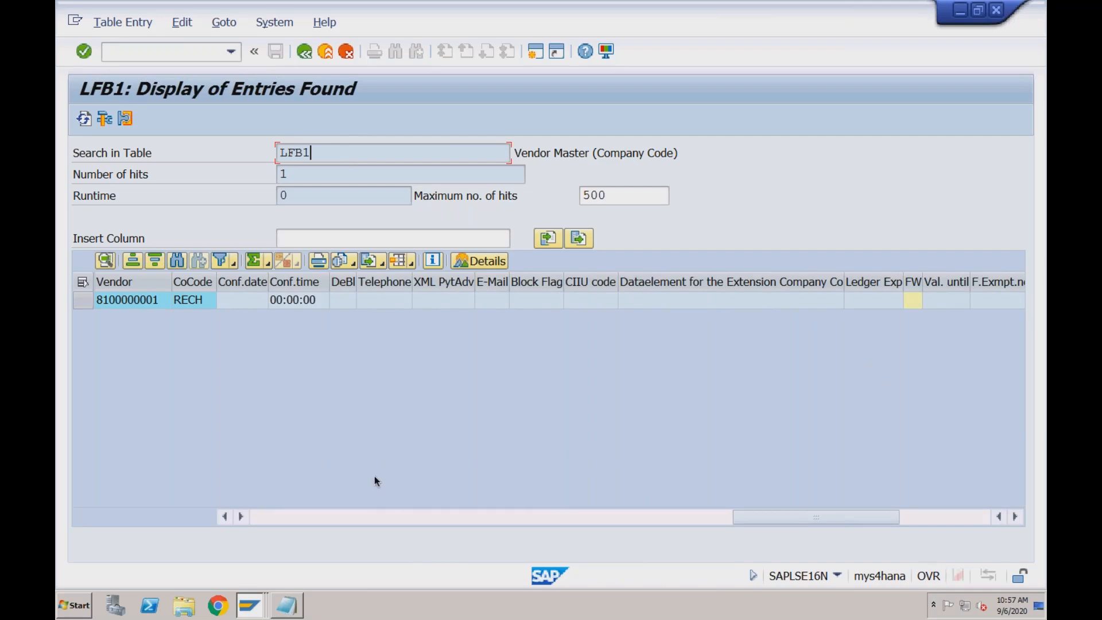
{"action": "left_click", "coordinate": [312, 518]}
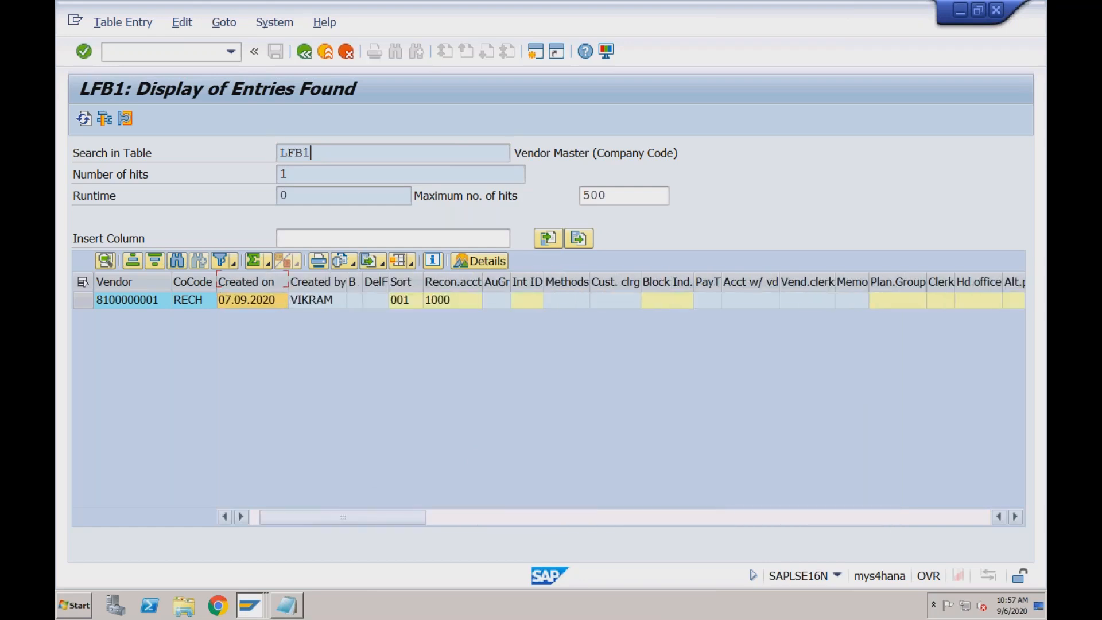
Review the LFB1 entry's key fields again: company code, vendor, creation date, creating user, sort key and reconciliation account
{"action": "left_click", "coordinate": [181, 299]}
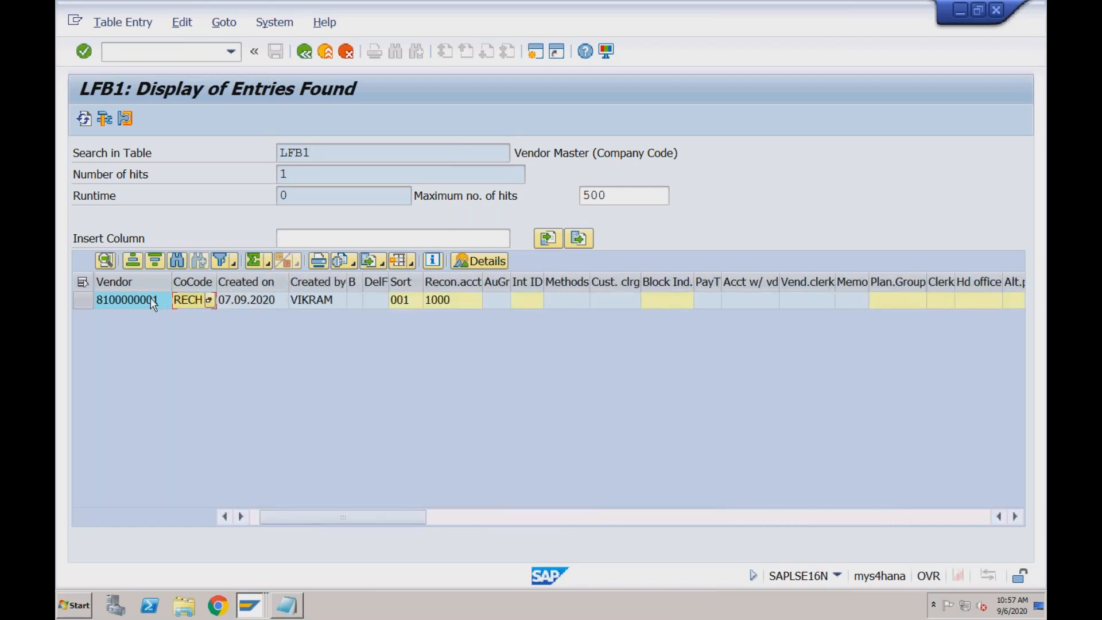
{"action": "left_click", "coordinate": [153, 301]}
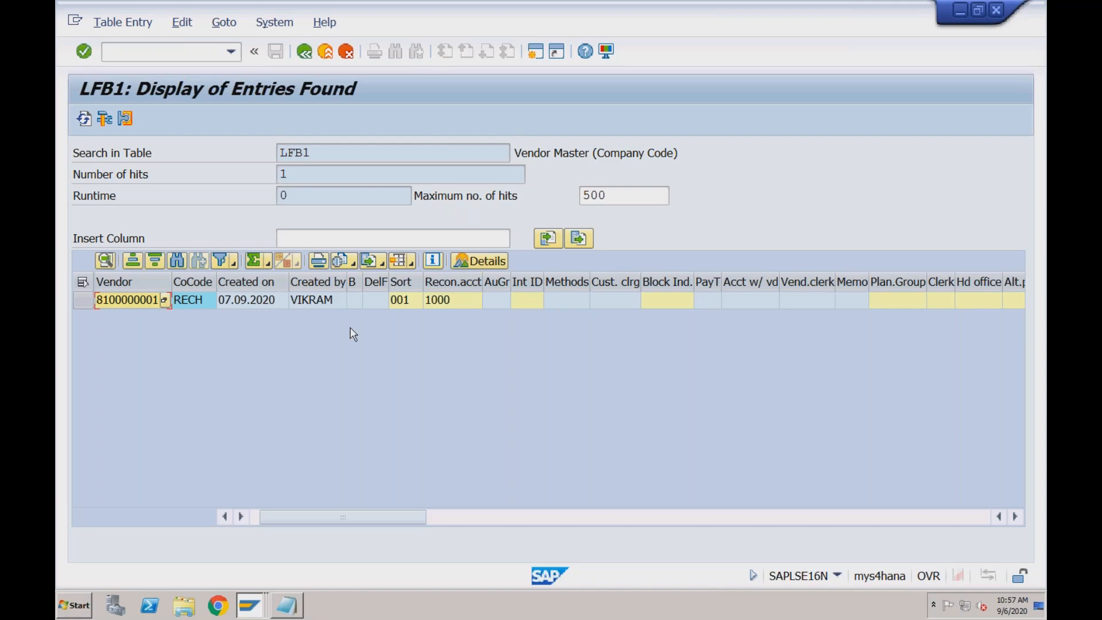
{"action": "left_click", "coordinate": [274, 302]}
{"action": "left_click", "coordinate": [317, 302]}
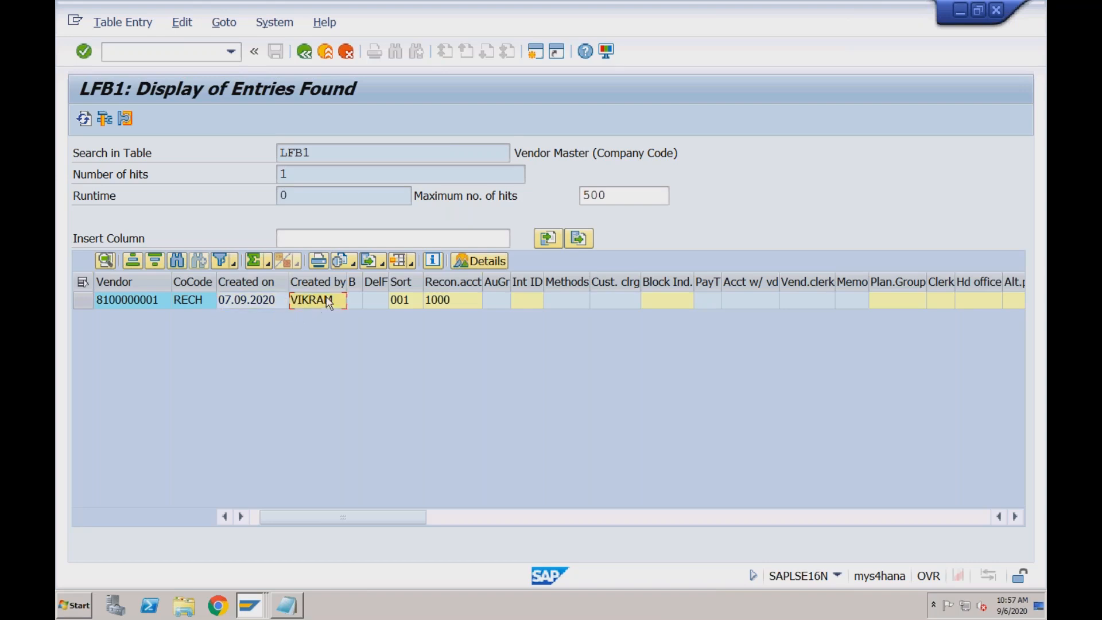
{"action": "left_click", "coordinate": [403, 302]}
{"action": "left_click", "coordinate": [453, 302]}
Examine the remaining LFB1 columns, from alternative payee and tolerance group through assignment group, and return to the first columns
{"action": "left_click", "coordinate": [651, 517]}
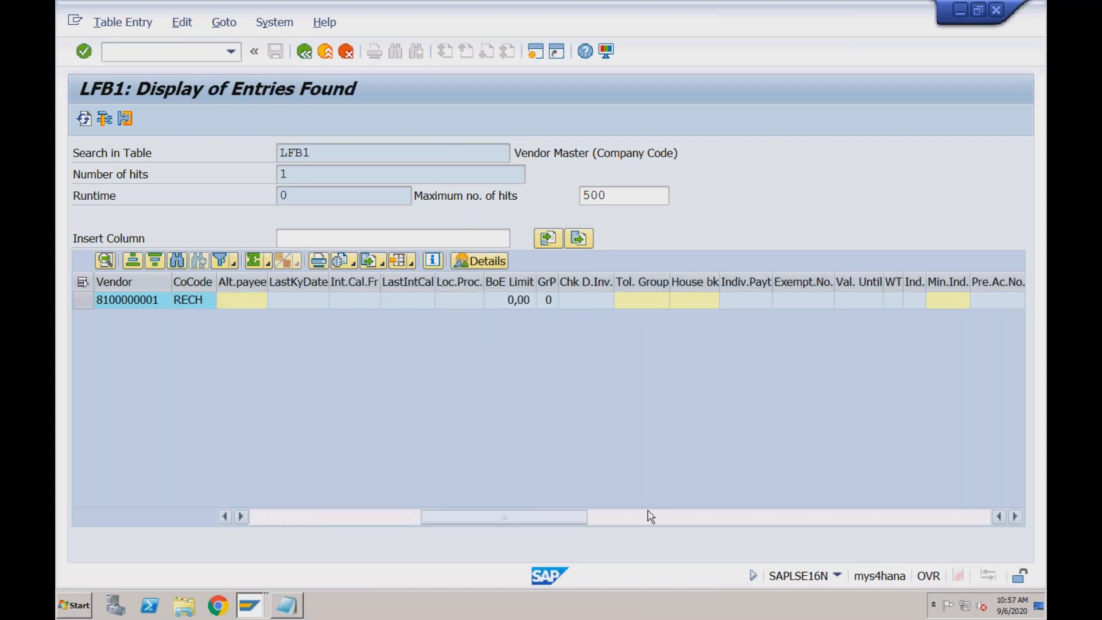
{"action": "left_click", "coordinate": [661, 518]}
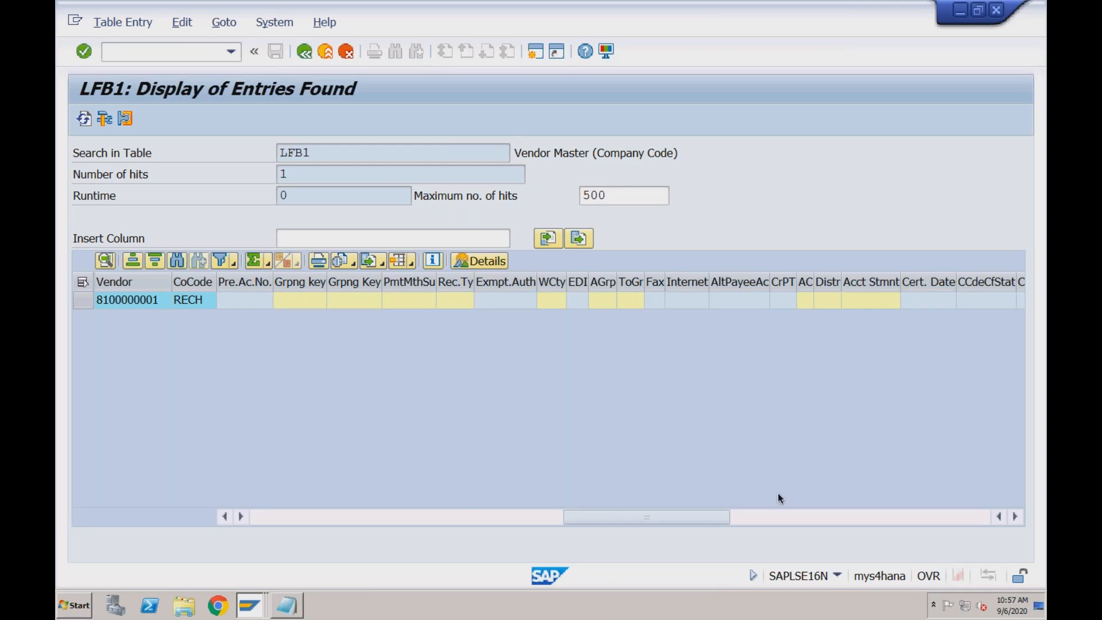
{"action": "left_click", "coordinate": [781, 520]}
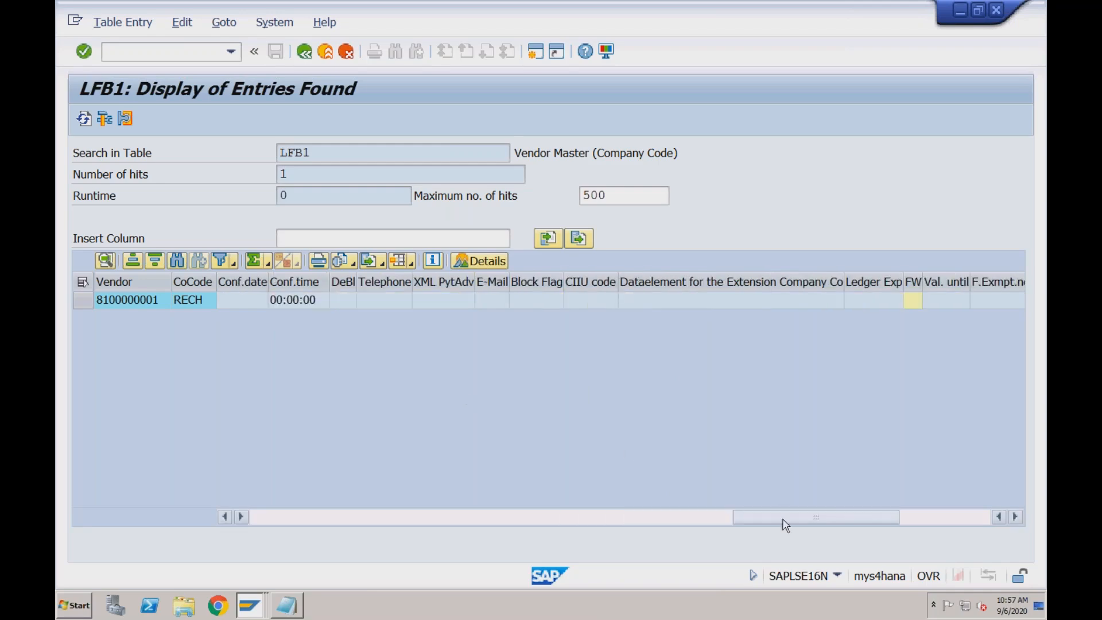
{"action": "left_click", "coordinate": [927, 519]}
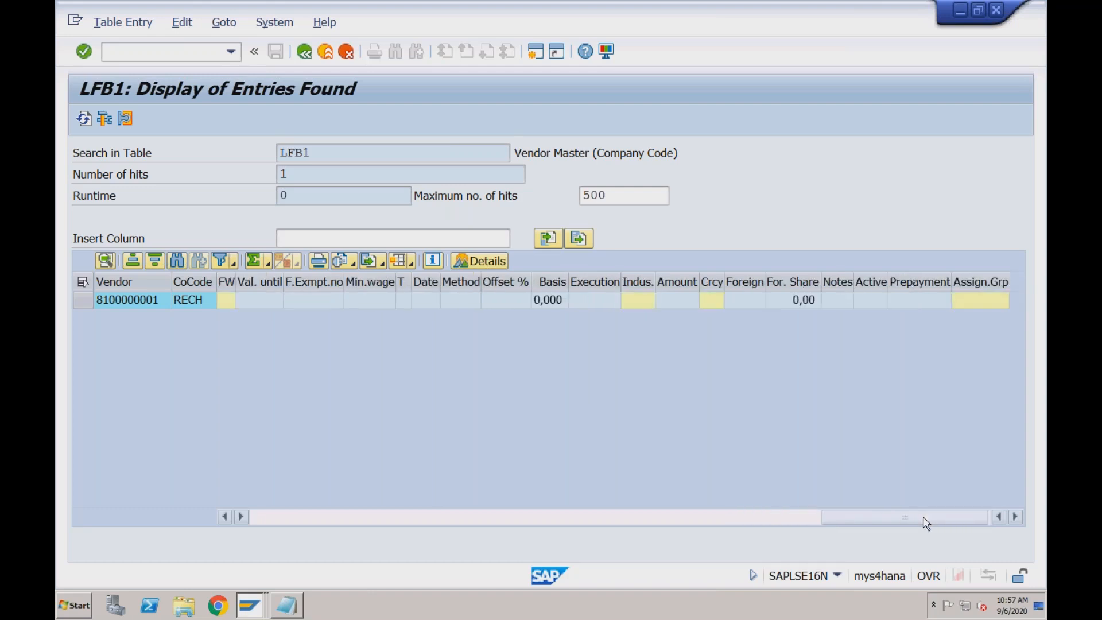
{"action": "left_click", "coordinate": [785, 520]}
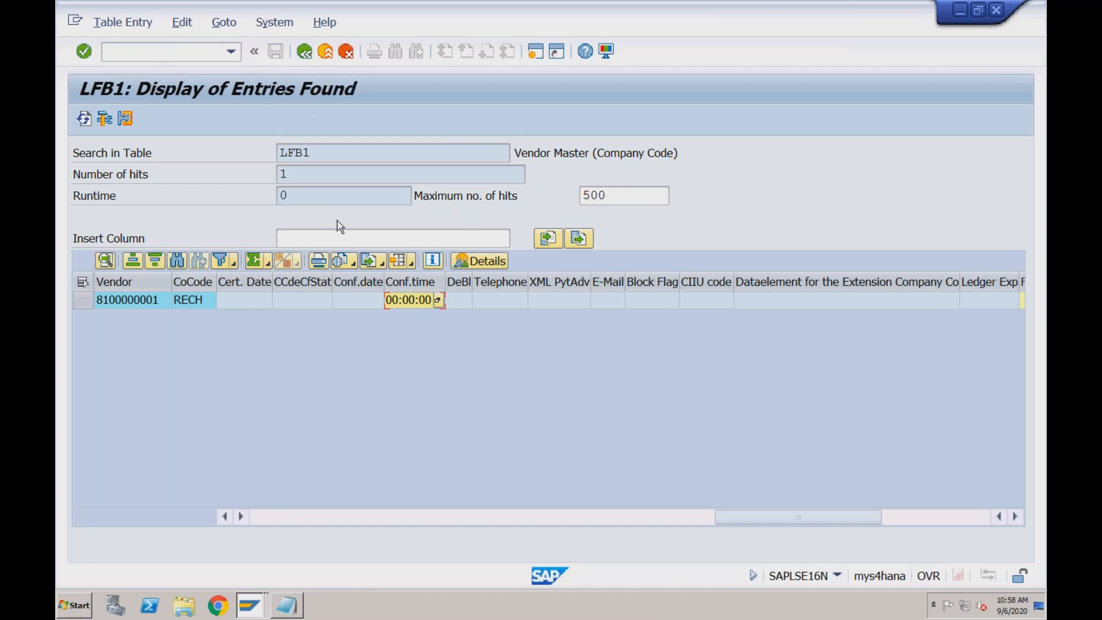
{"action": "left_click", "coordinate": [397, 518]}
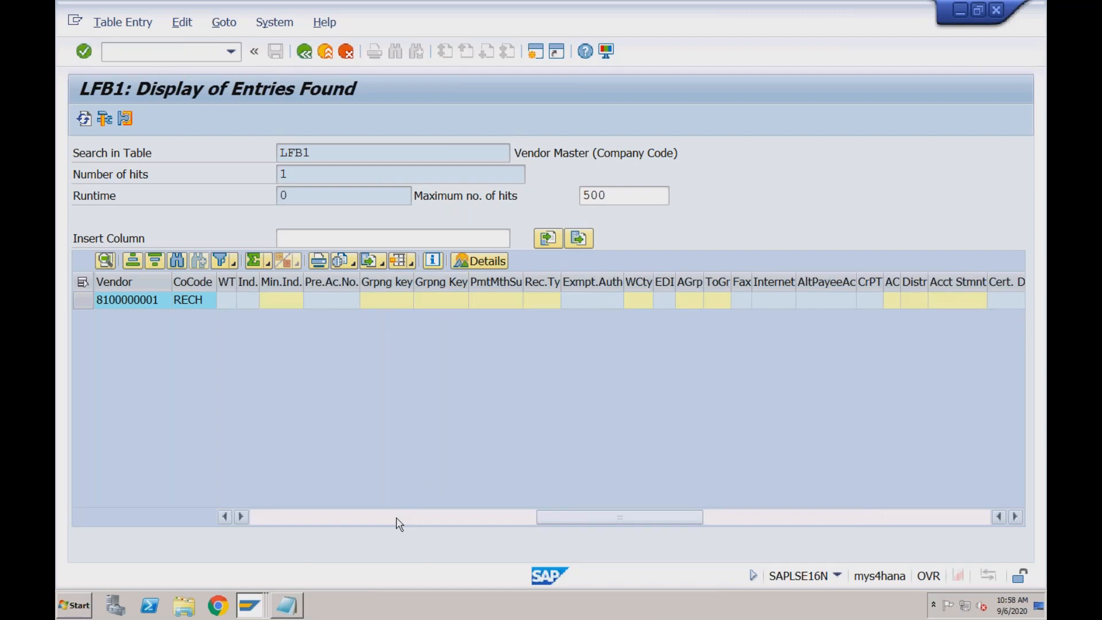
{"action": "left_click", "coordinate": [397, 519]}
{"action": "left_click", "coordinate": [356, 521]}
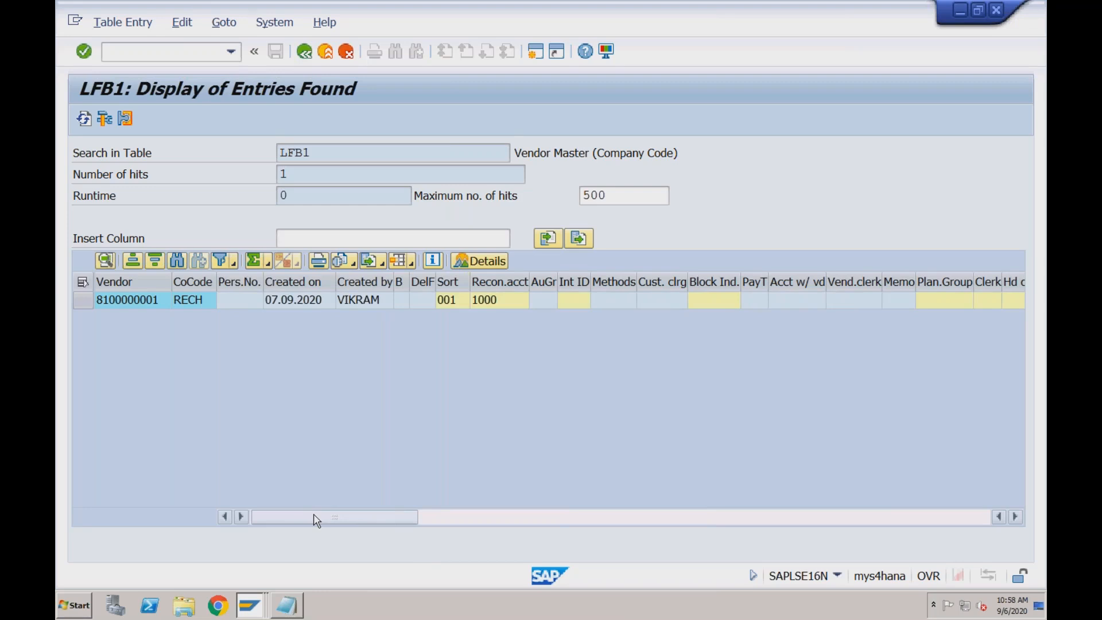
Inspect the LFB1 entry's deletion flag, sort key, reconciliation account, authorization group and interest ID fields
{"action": "left_click", "coordinate": [419, 303]}
{"action": "left_click", "coordinate": [455, 302]}
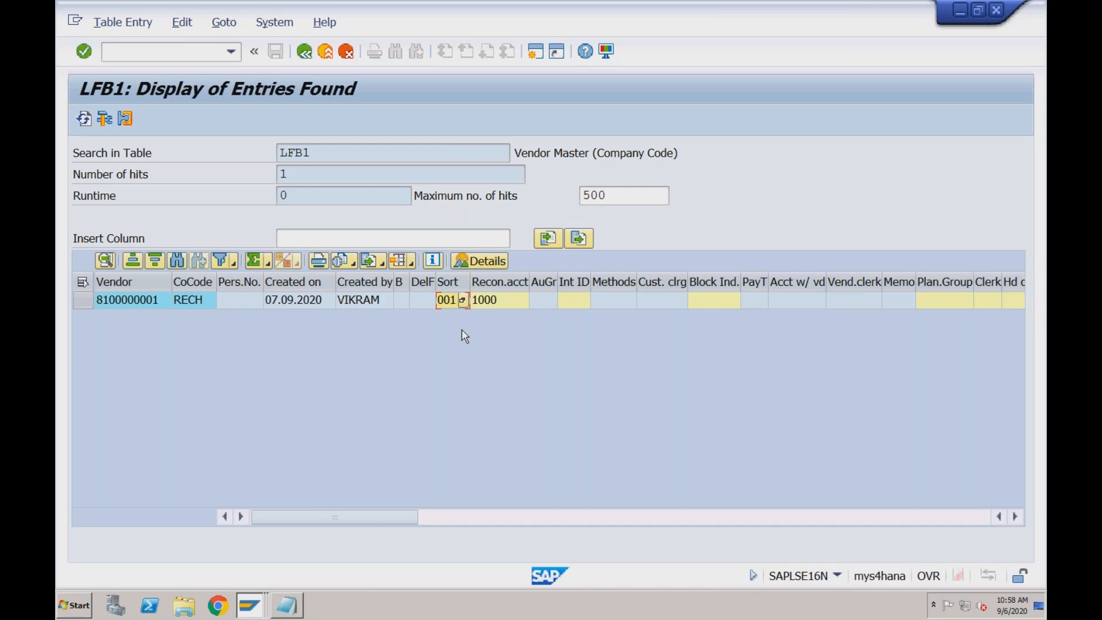
{"action": "left_click", "coordinate": [490, 301]}
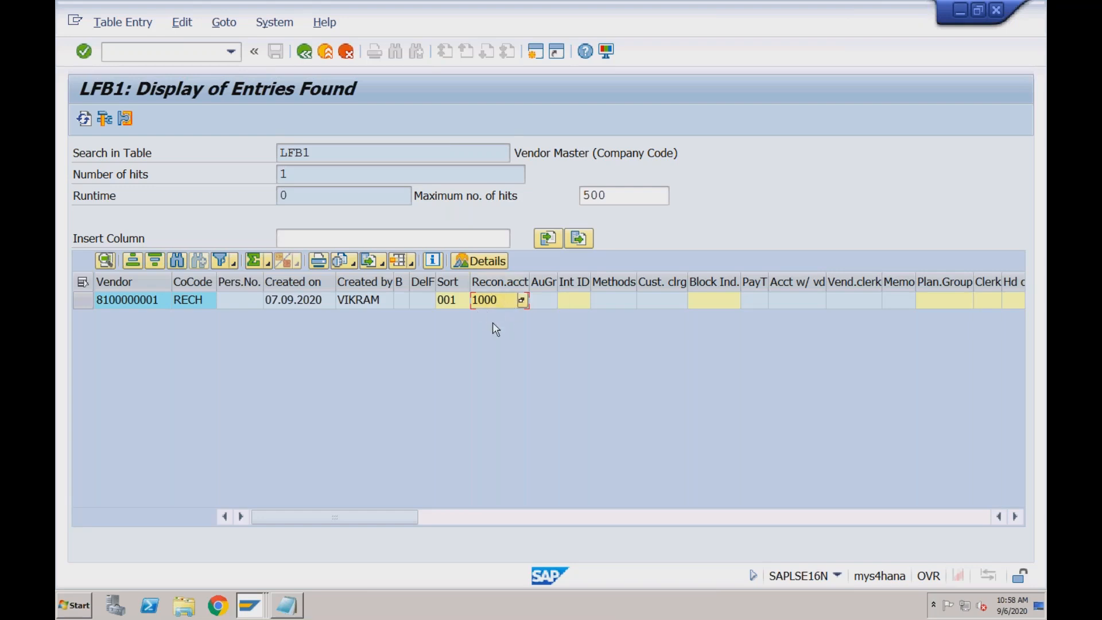
{"action": "left_click", "coordinate": [542, 305]}
{"action": "left_click", "coordinate": [578, 306]}
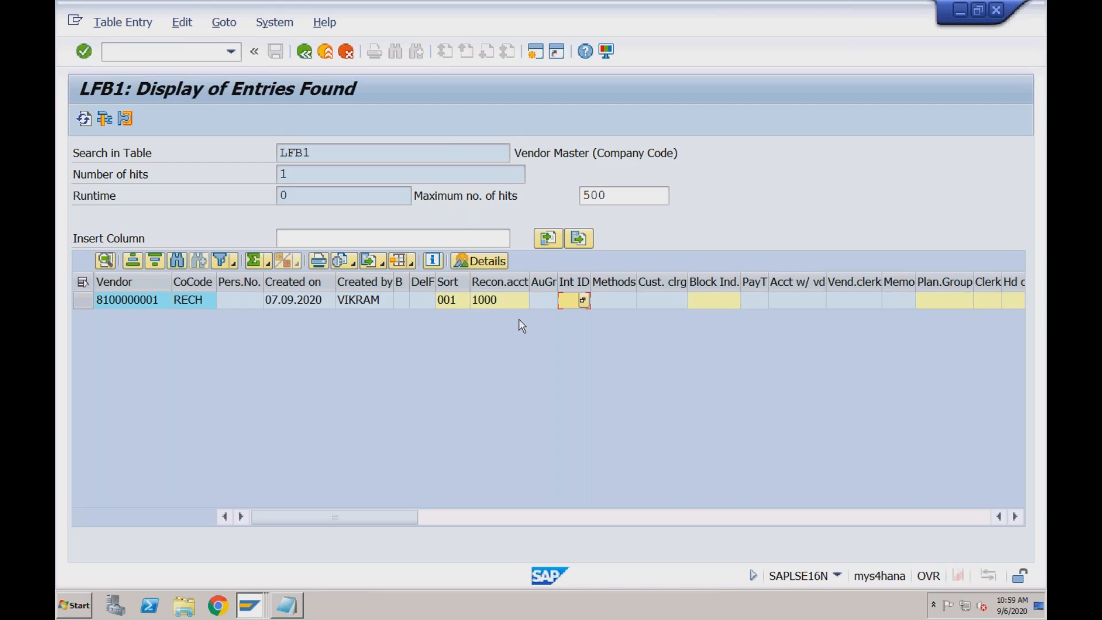
Switch to the Maintain Business Partner session, find the RECH vendor by supplier number, and open its record
{"action": "left_click", "coordinate": [253, 608]}
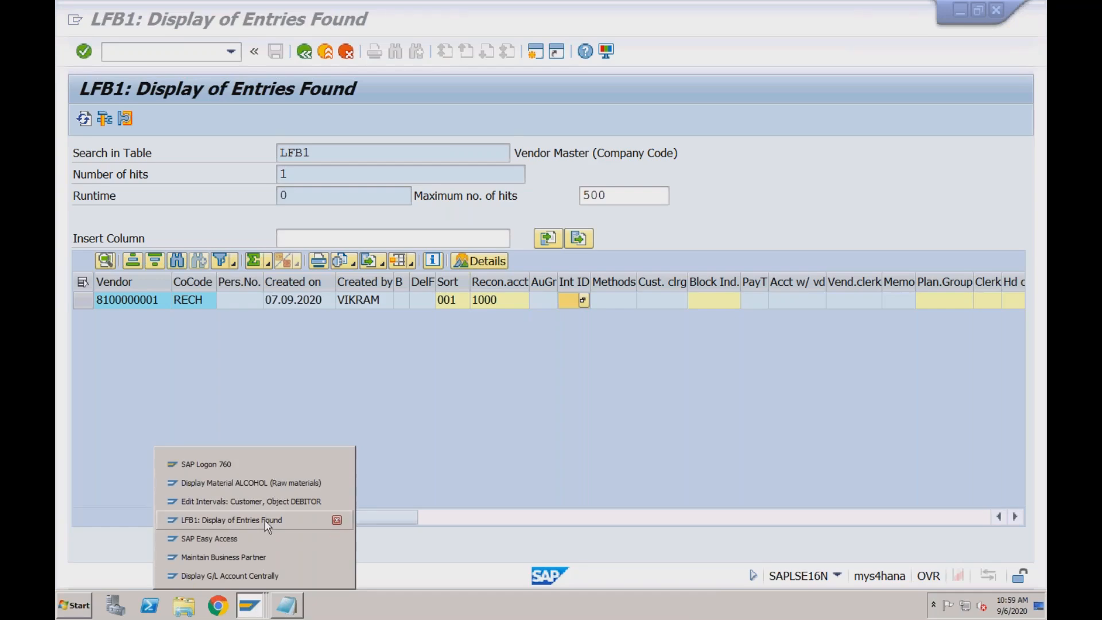
{"action": "left_click", "coordinate": [258, 538]}
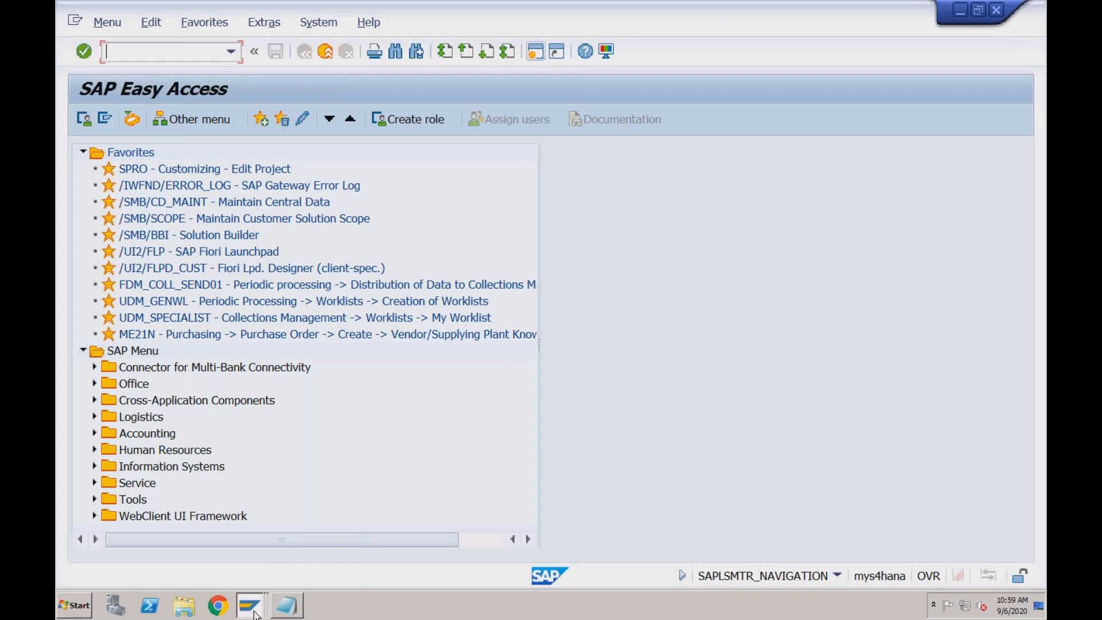
{"action": "left_click", "coordinate": [255, 612]}
{"action": "left_click", "coordinate": [254, 552]}
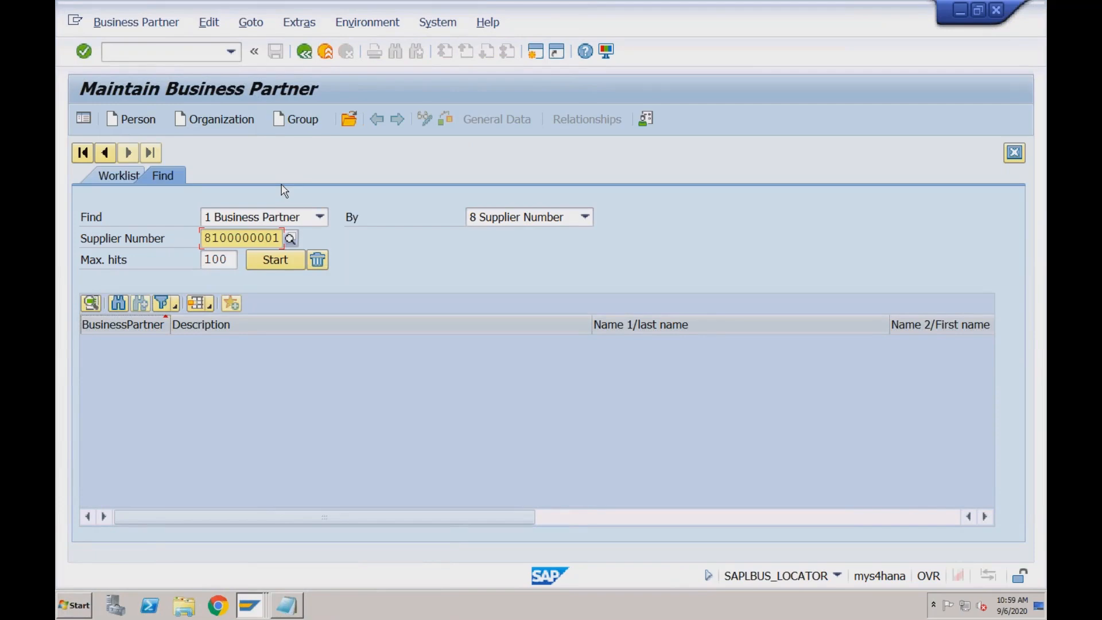
{"action": "left_click", "coordinate": [274, 263]}
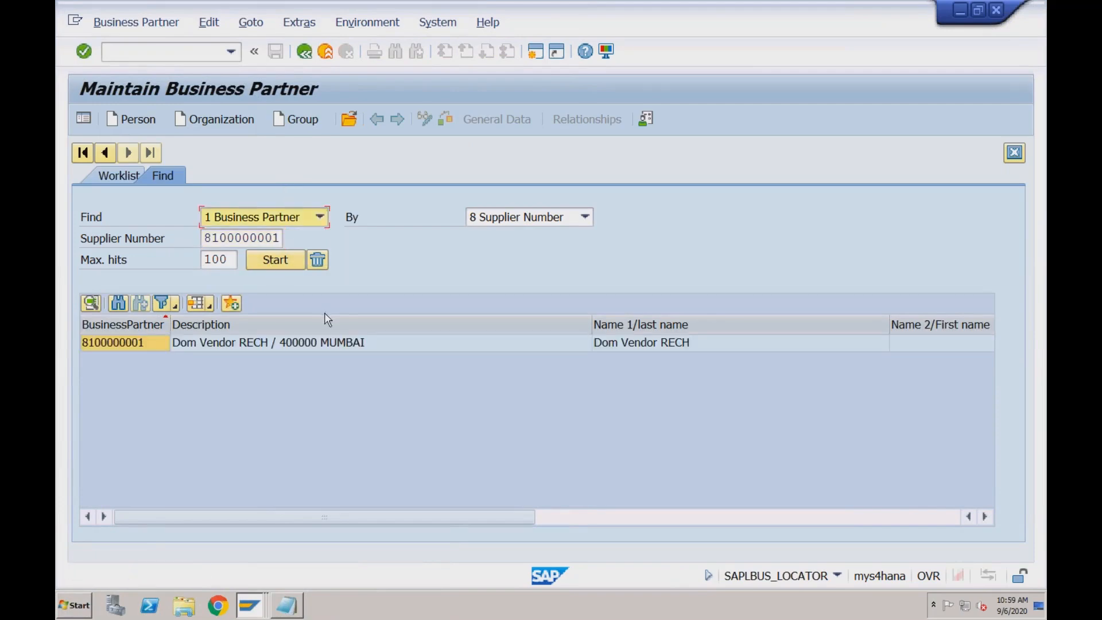
{"action": "double_click", "coordinate": [298, 341]}
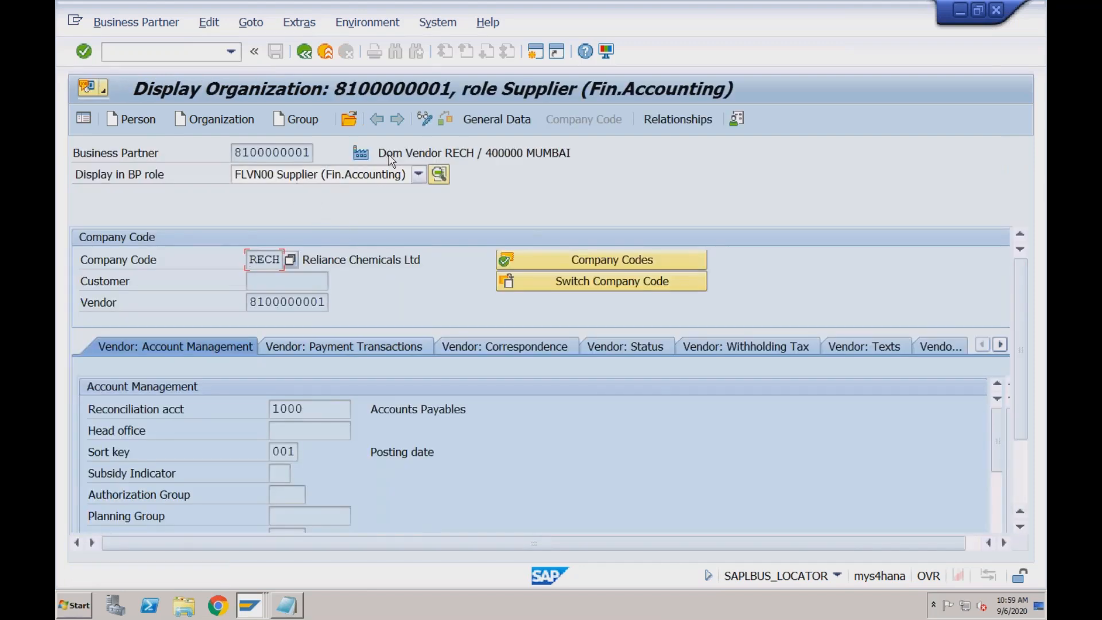
Check the vendor's name in the general data and its reconciliation account and sort key in the company code data
{"action": "left_click", "coordinate": [472, 120]}
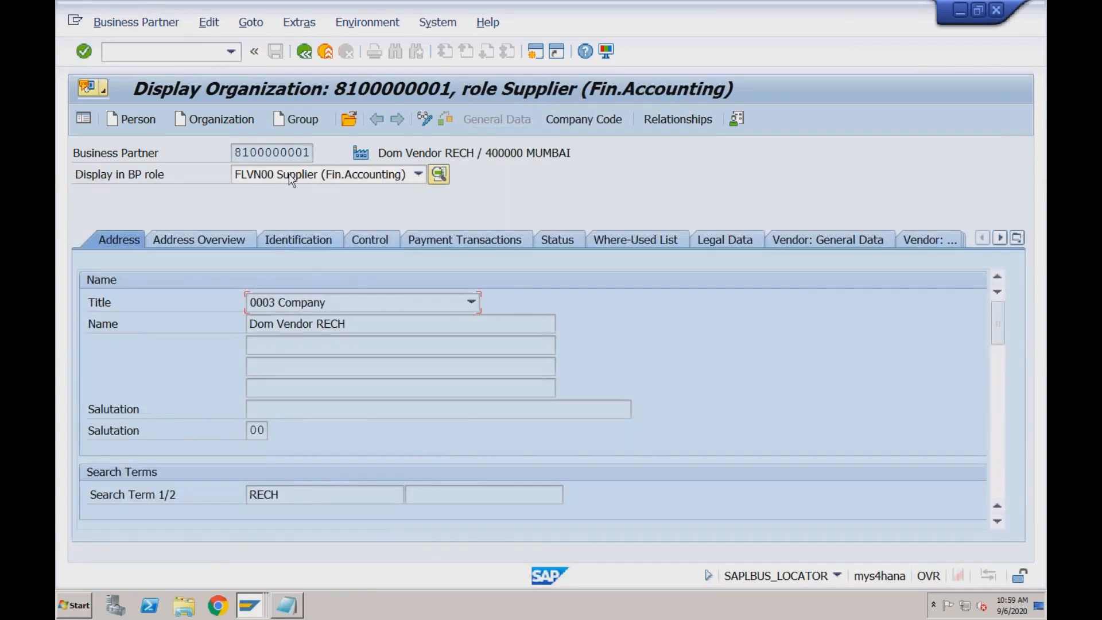
{"action": "left_click", "coordinate": [345, 325]}
{"action": "left_click", "coordinate": [574, 118]}
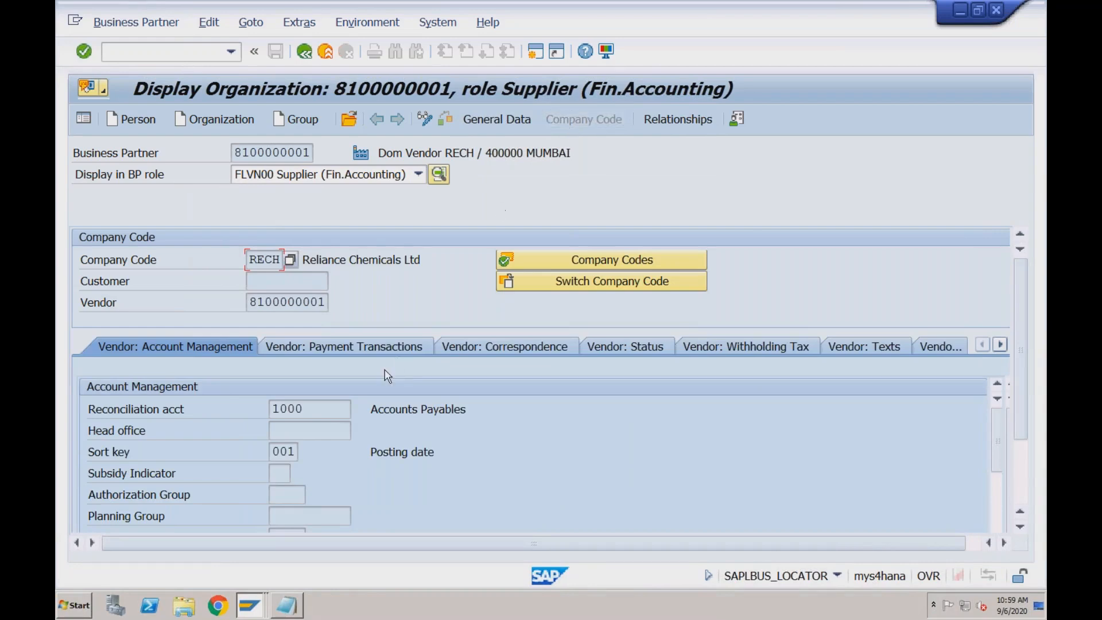
{"action": "left_click", "coordinate": [316, 414]}
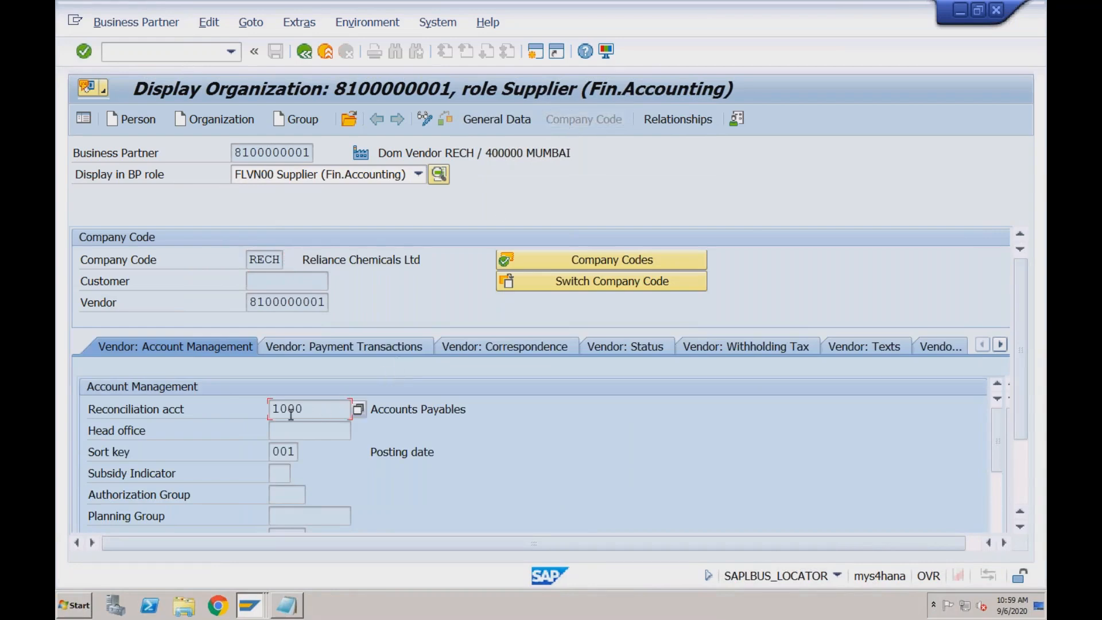
{"action": "left_click", "coordinate": [288, 452]}
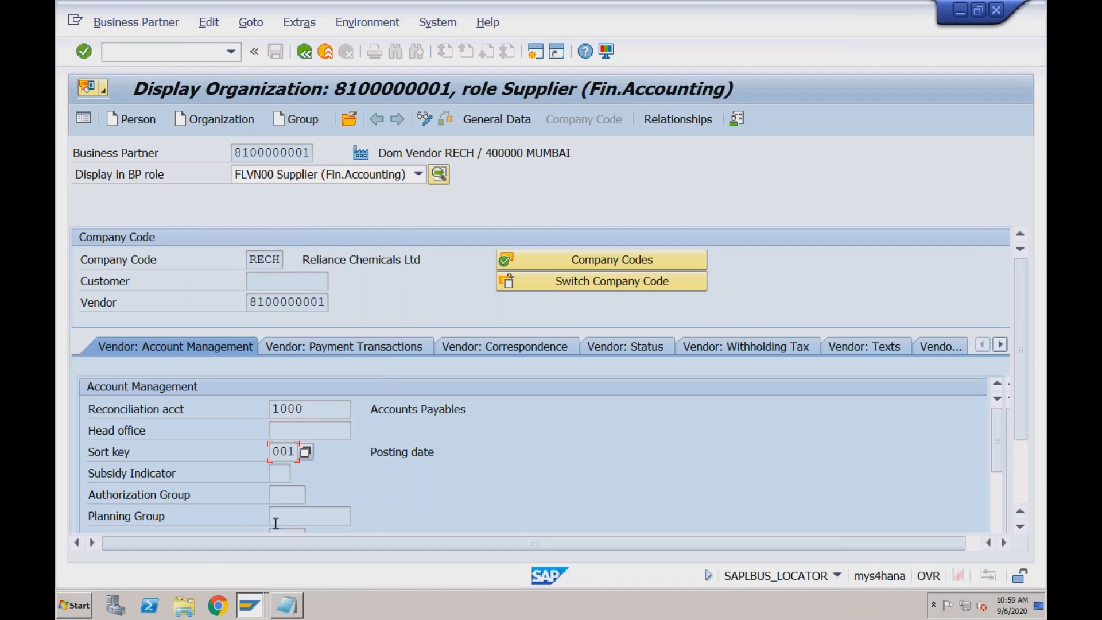
Return to the LFB1 results session and check the vendor entry's block indicator field
{"action": "left_click", "coordinate": [249, 612]}
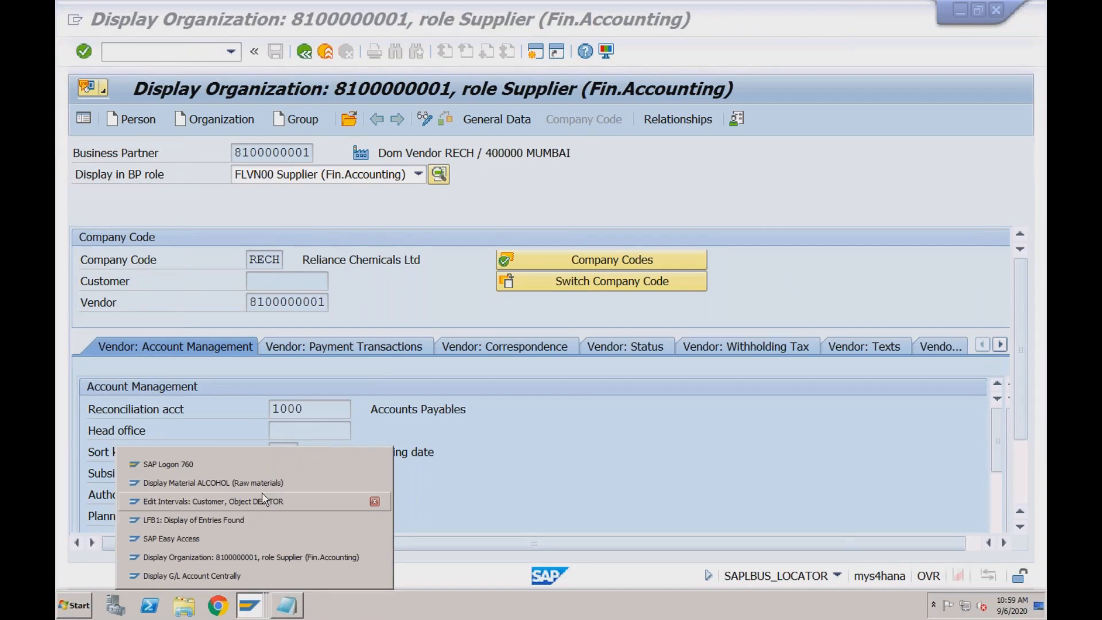
{"action": "left_click", "coordinate": [263, 521]}
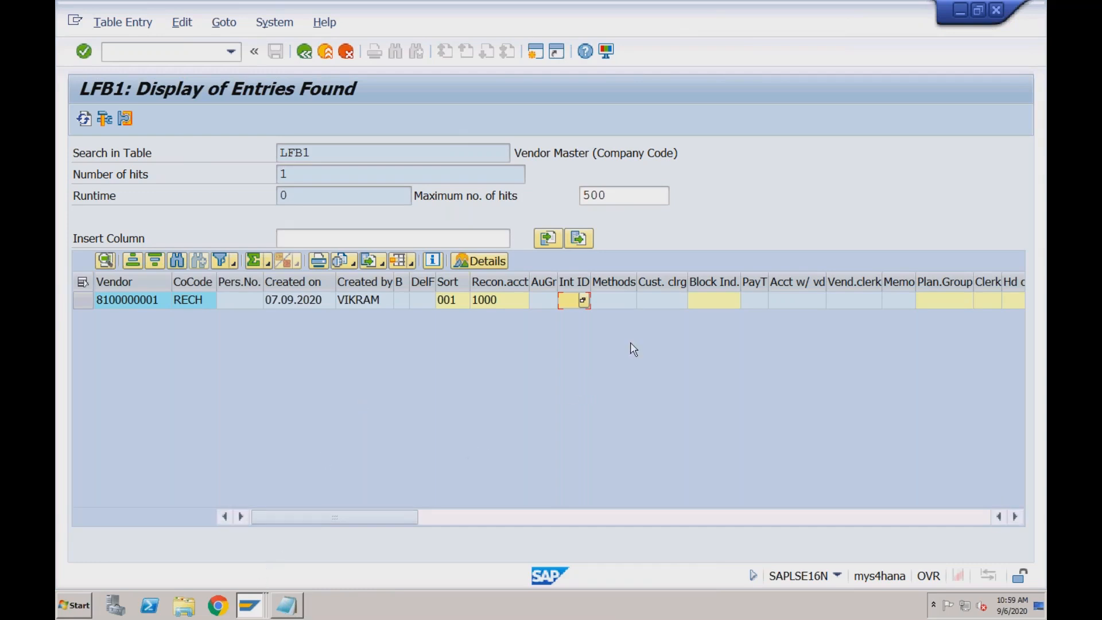
{"action": "left_click", "coordinate": [705, 303]}
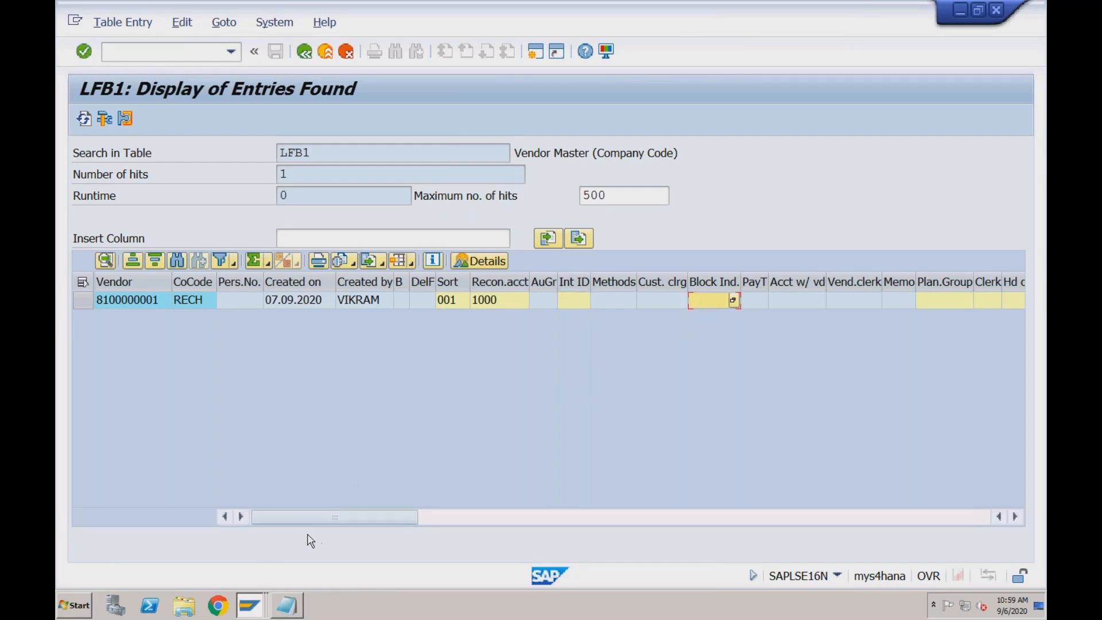
Go back to the vendor's business partner record and review its company code payment transactions and status data
{"action": "left_click", "coordinate": [253, 601]}
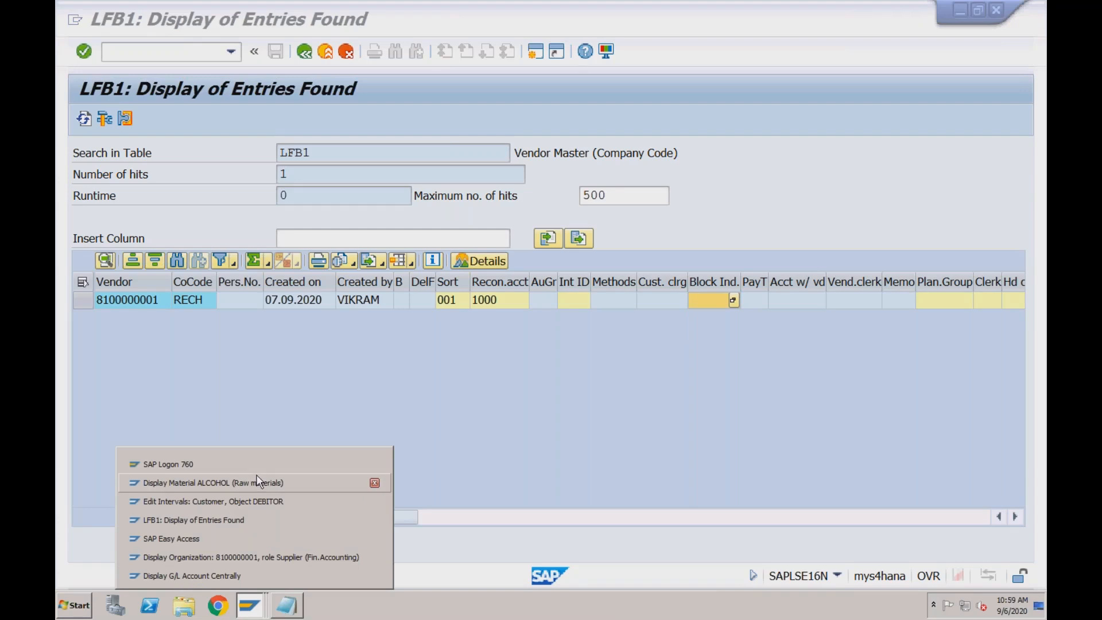
{"action": "left_click", "coordinate": [243, 552]}
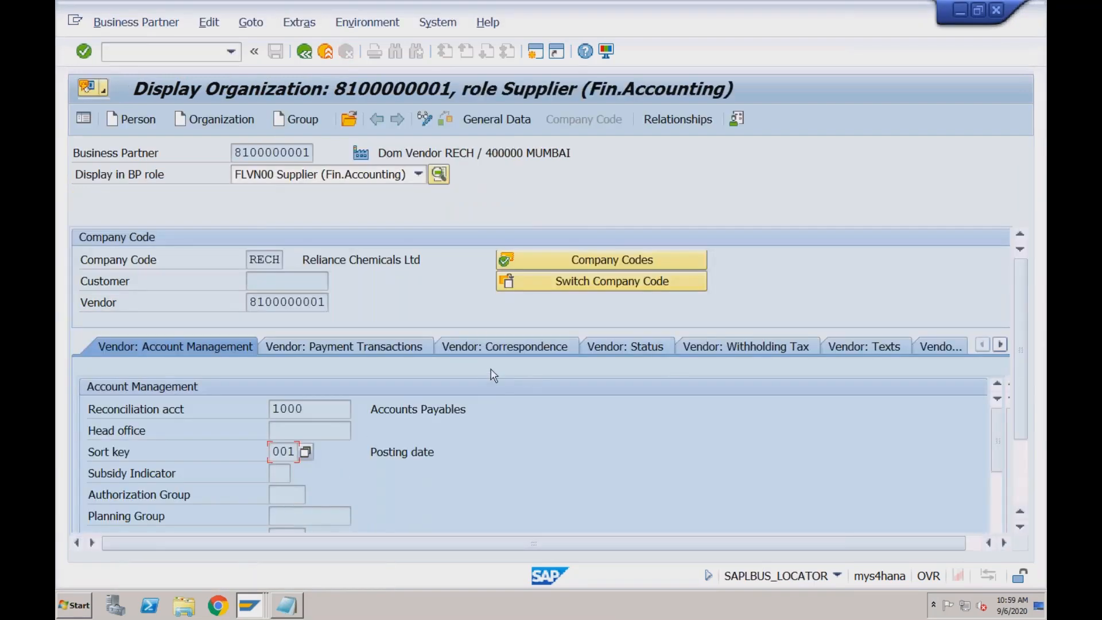
{"action": "left_click", "coordinate": [400, 352]}
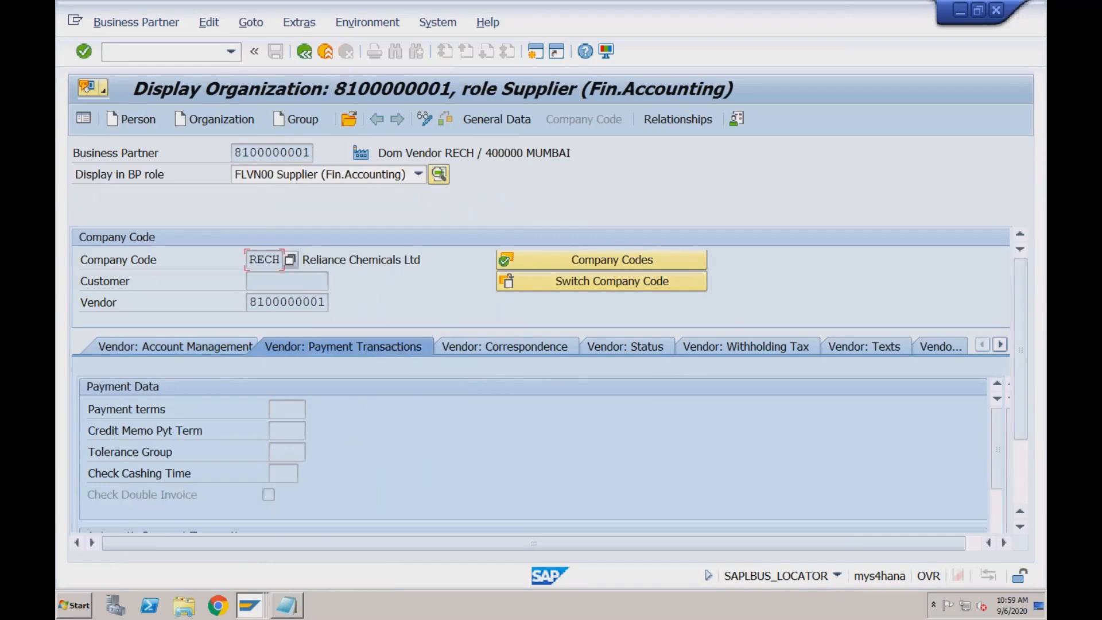
{"action": "left_click", "coordinate": [997, 513]}
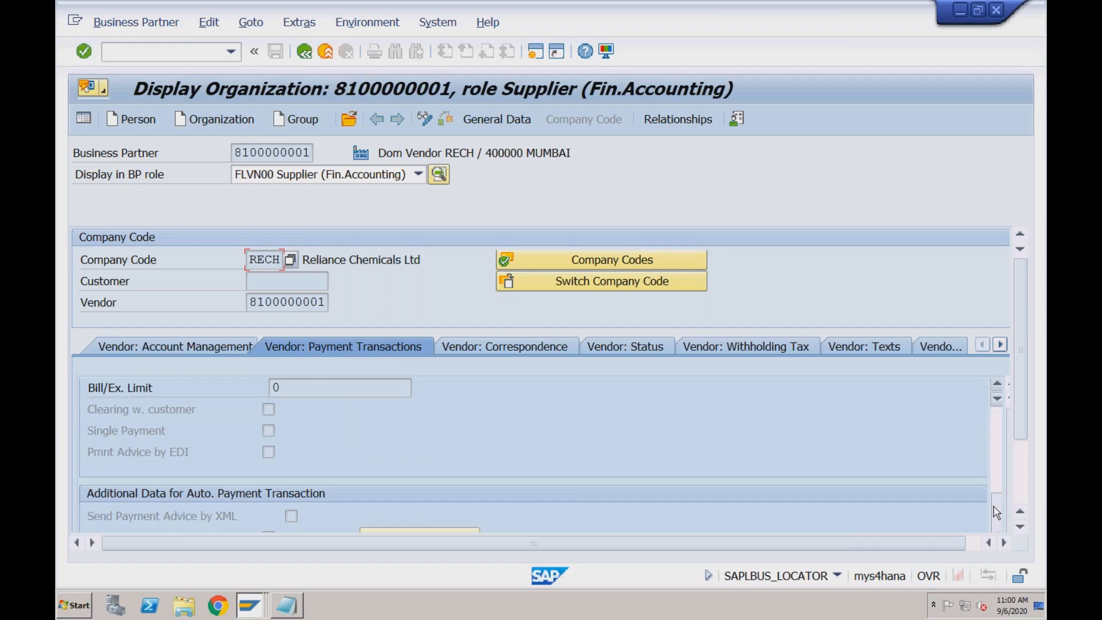
{"action": "left_click", "coordinate": [1022, 478]}
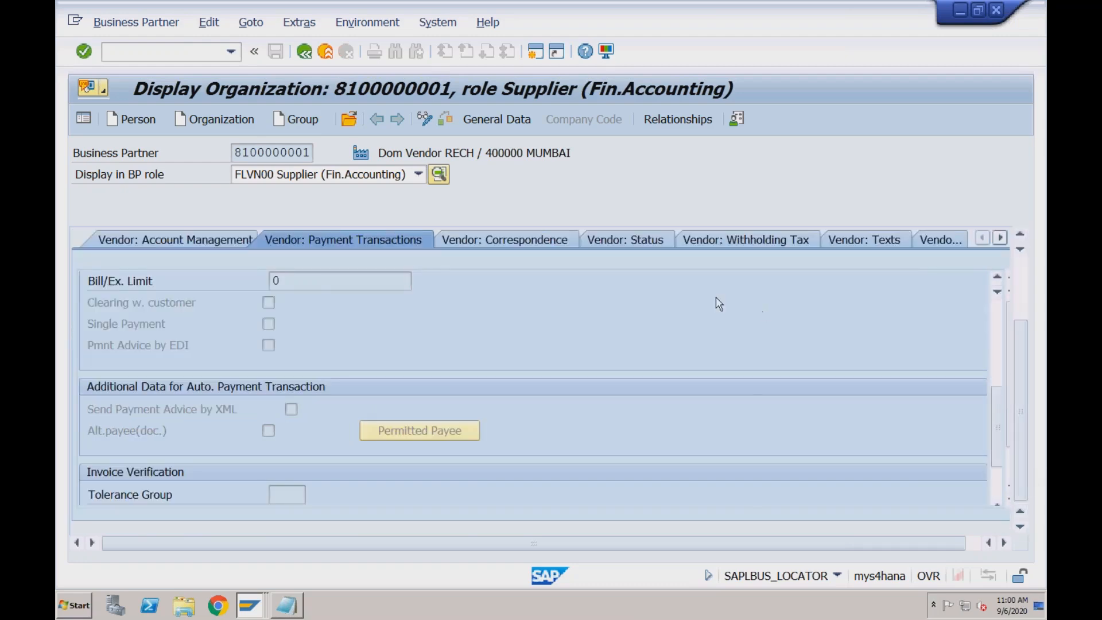
{"action": "left_click", "coordinate": [614, 250]}
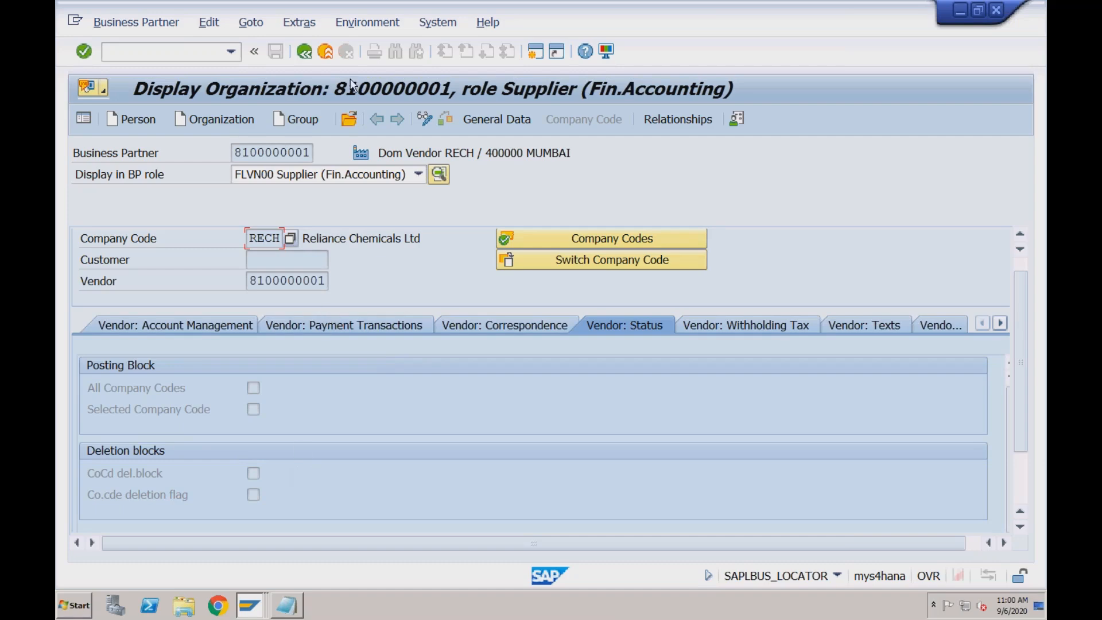
Leave the vendor's business partner record and return to the LFB1 results session to check the table name
{"action": "left_click", "coordinate": [308, 56]}
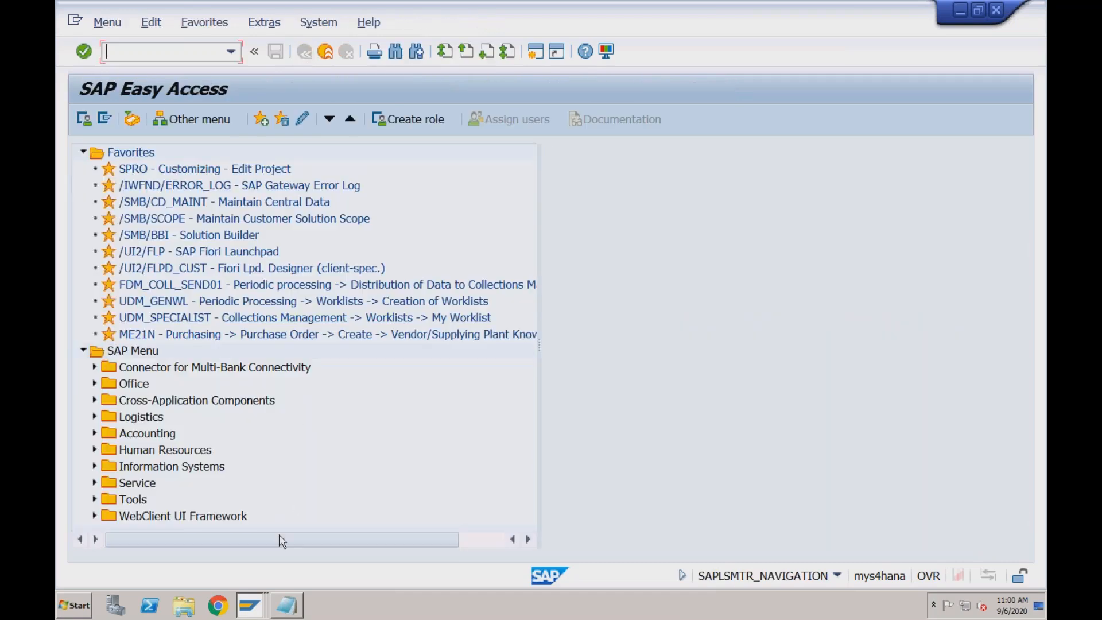
{"action": "mouse_move", "coordinate": [253, 604]}
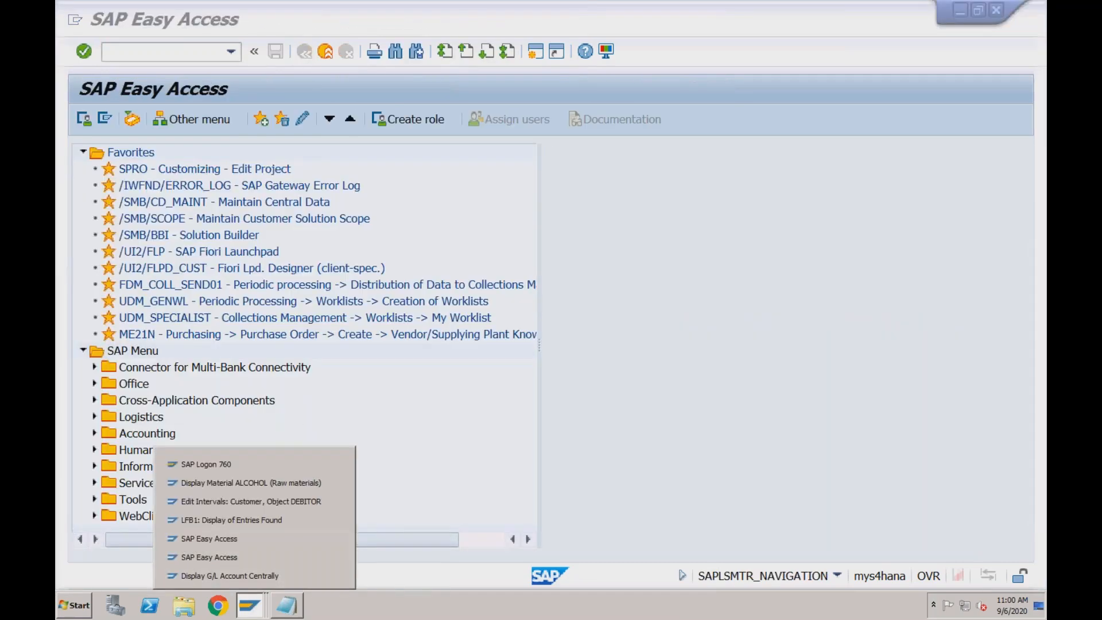
{"action": "left_click", "coordinate": [259, 520]}
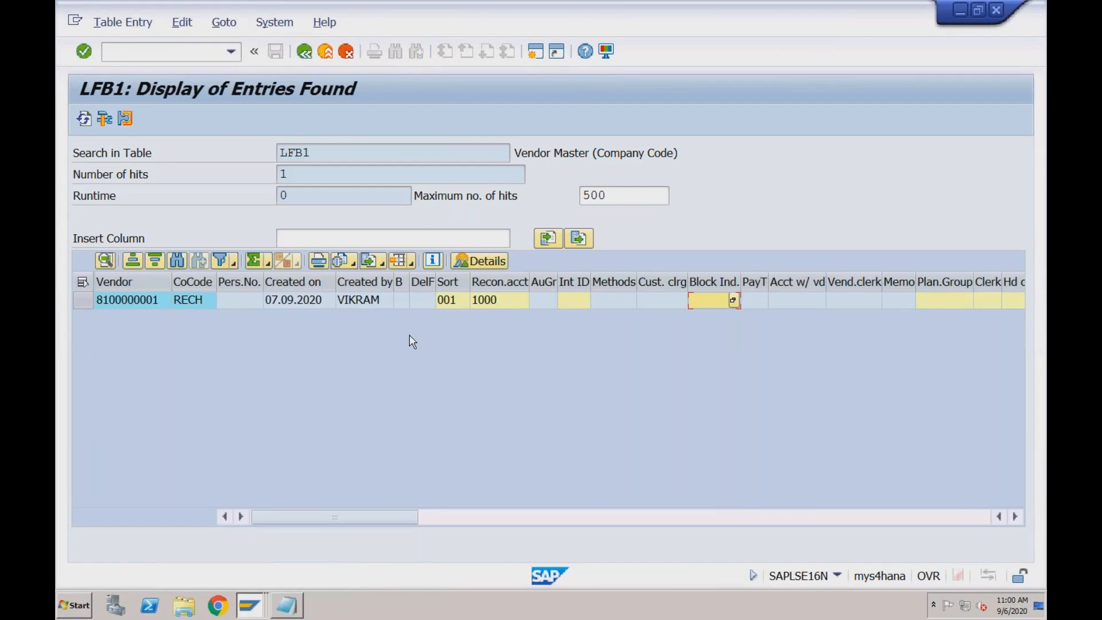
{"action": "left_click", "coordinate": [385, 157]}
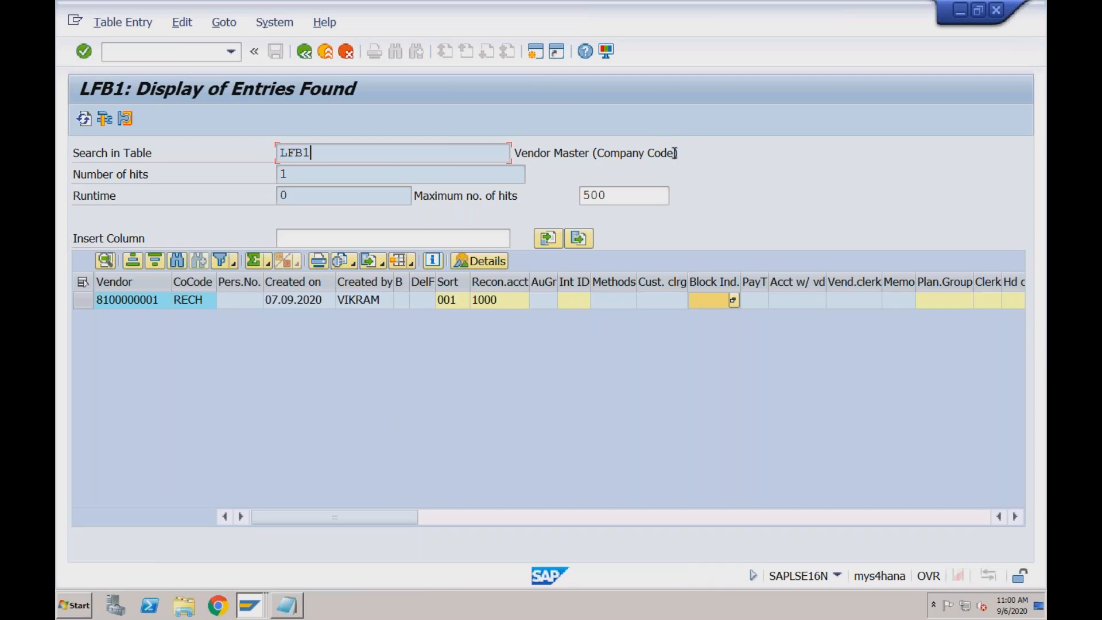
Return to the table selection and load LFM1, the vendor purchasing organization table, in place of LFB1
{"action": "left_click", "coordinate": [306, 53]}
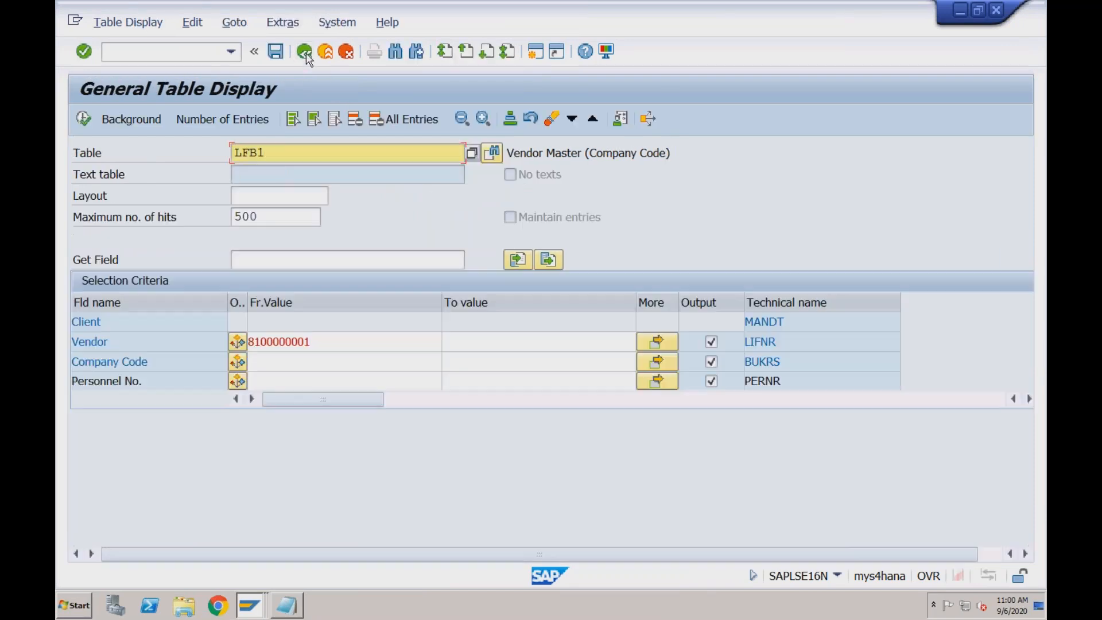
{"action": "key", "text": "BackSpace"}
{"action": "key", "text": "BackSpace"}
{"action": "type", "text": "M1"}
{"action": "key", "text": "Return"}
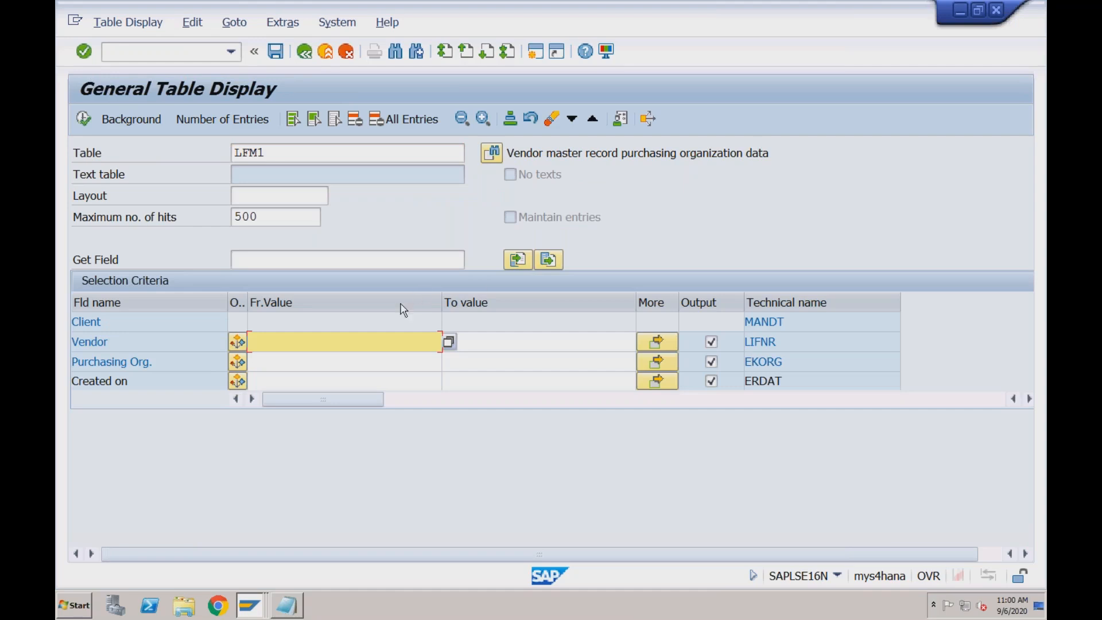
List the LFM1 entries for the RECH vendor's number, check the currency field, and return to the selection
{"action": "left_click", "coordinate": [372, 344]}
{"action": "left_click", "coordinate": [372, 361]}
{"action": "left_click", "coordinate": [84, 121]}
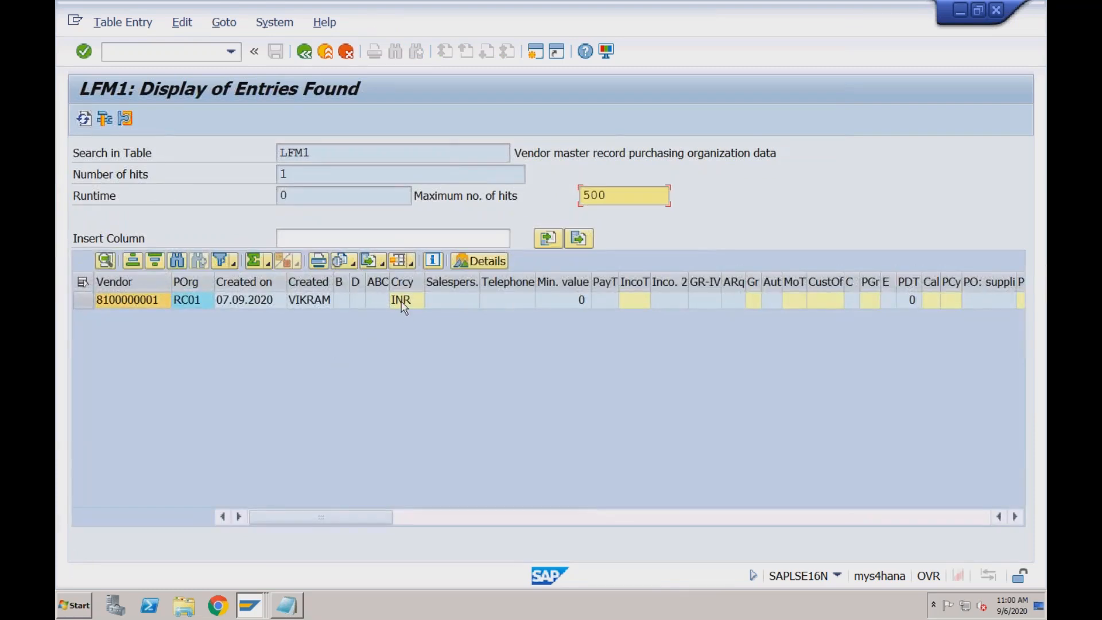
{"action": "left_click", "coordinate": [404, 301]}
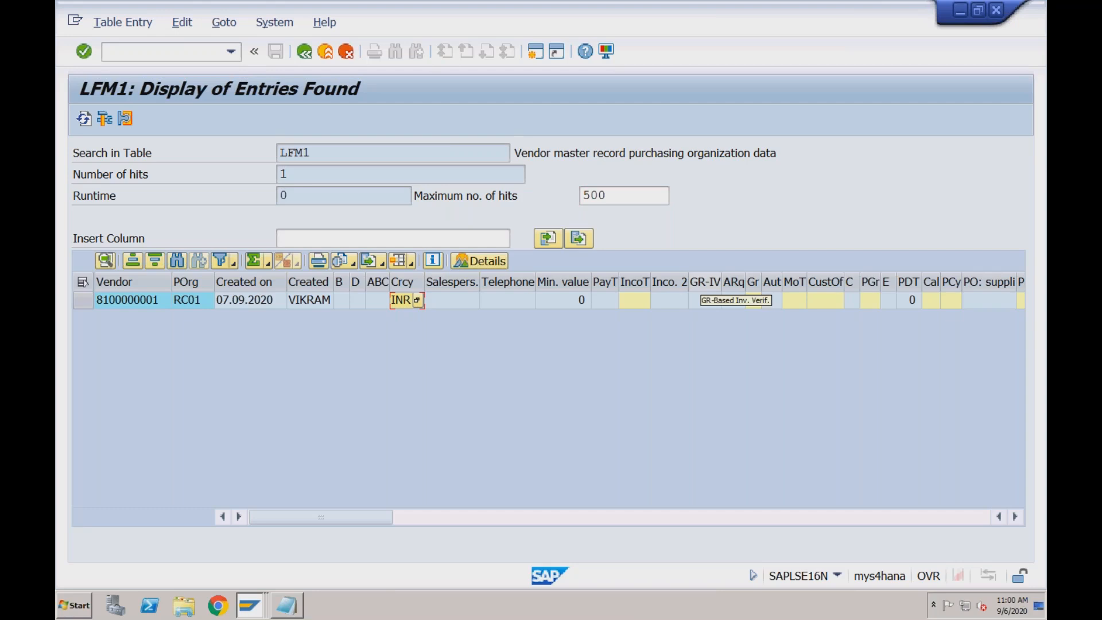
{"action": "left_click", "coordinate": [306, 54]}
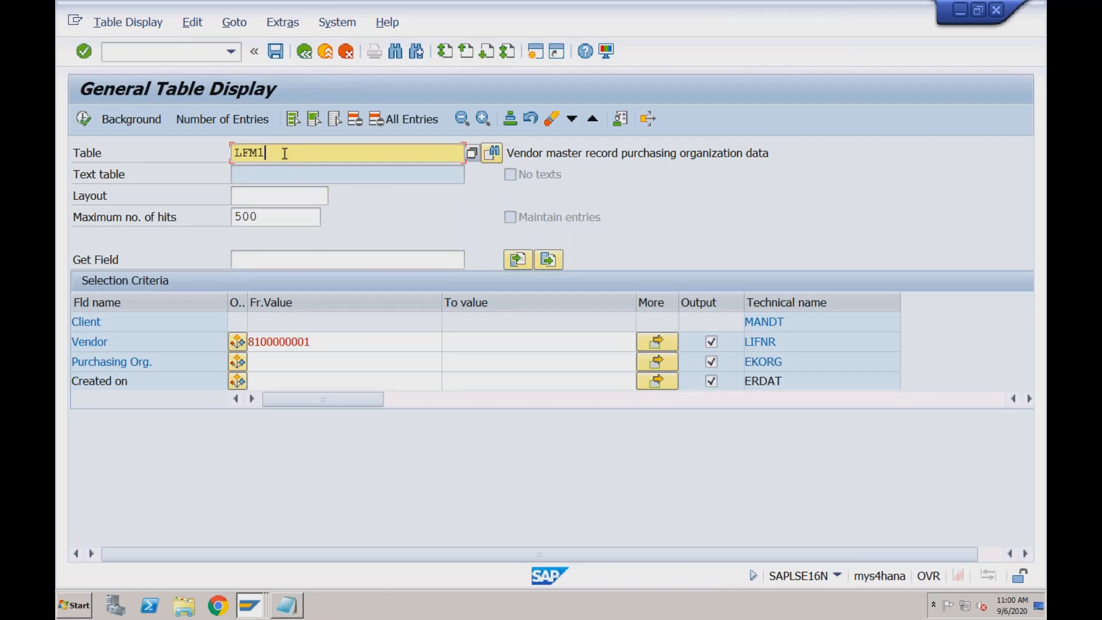
Switch to Notepad and append (KNA1) to the General - Name & Address line of the customer master segments
{"action": "left_click", "coordinate": [295, 607]}
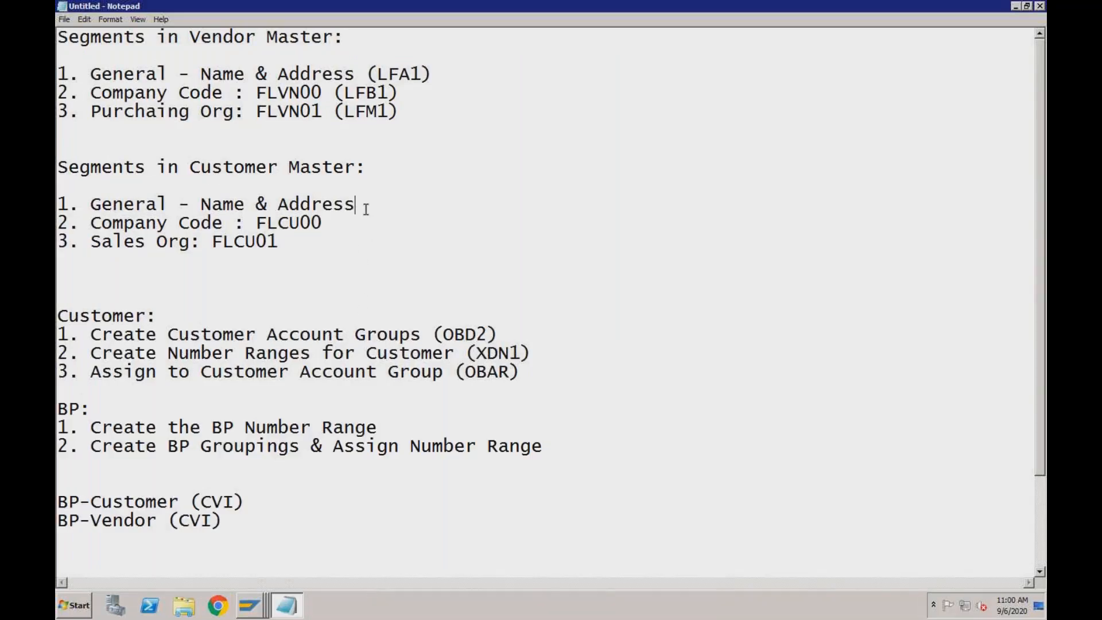
{"action": "type", "text": "(KNA1)"}
Append (KNB1) to the Company Code : FLCU00 line of the customer master segments, without leaving an extra line break
{"action": "left_click", "coordinate": [345, 220]}
{"action": "type", "text": "(KNB"}
{"action": "key", "text": "BackSpace"}
{"action": "type", "text": "NB1)"}
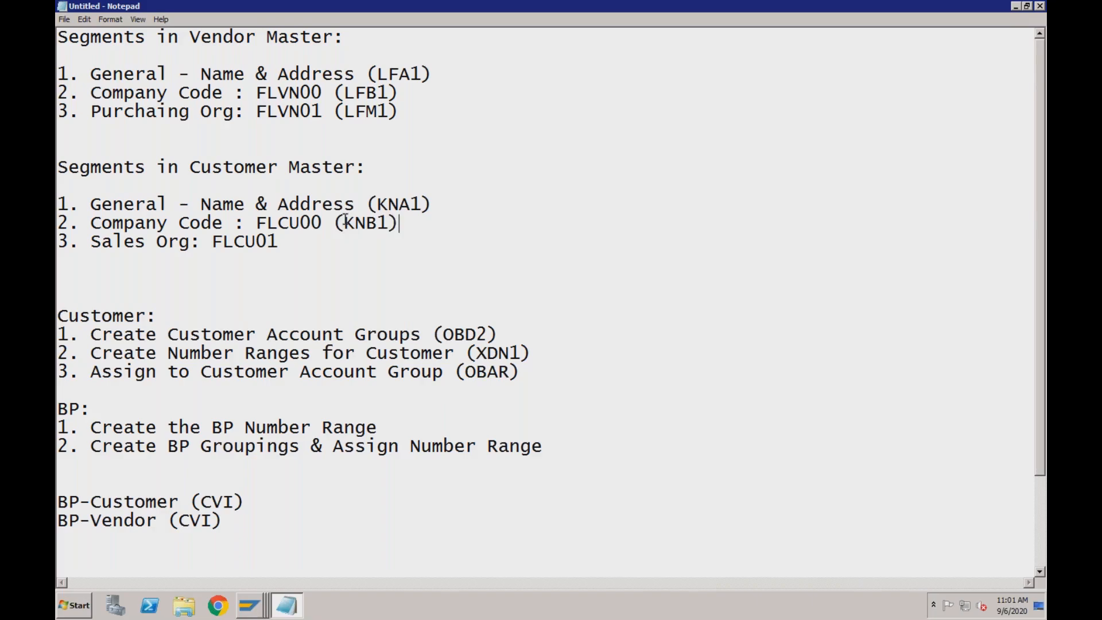
{"action": "key", "text": "Return"}
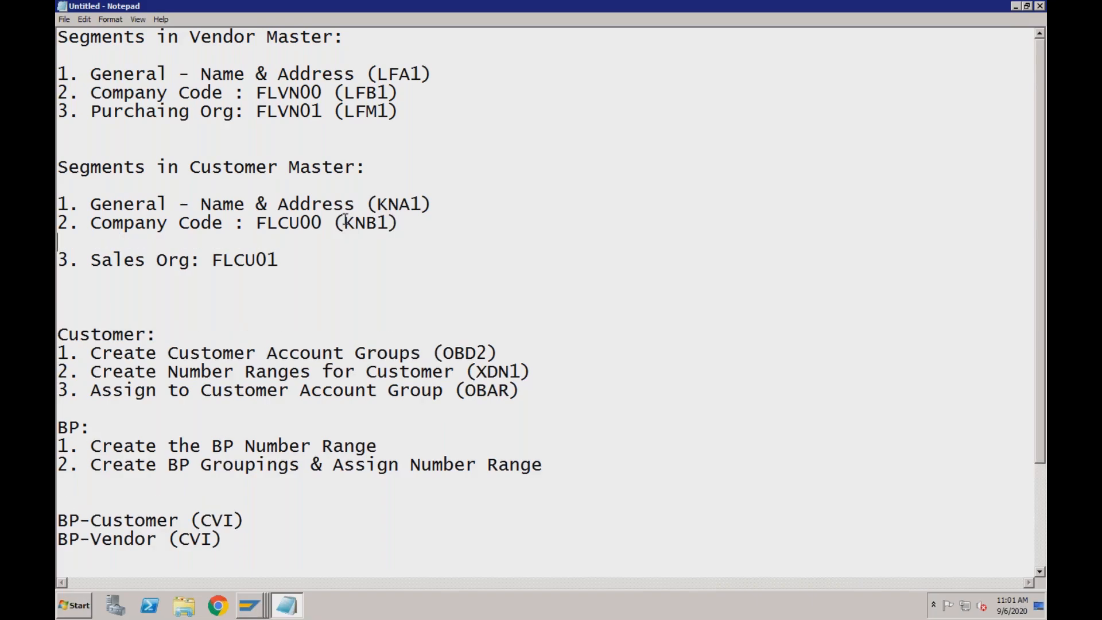
{"action": "key", "text": "BackSpace"}
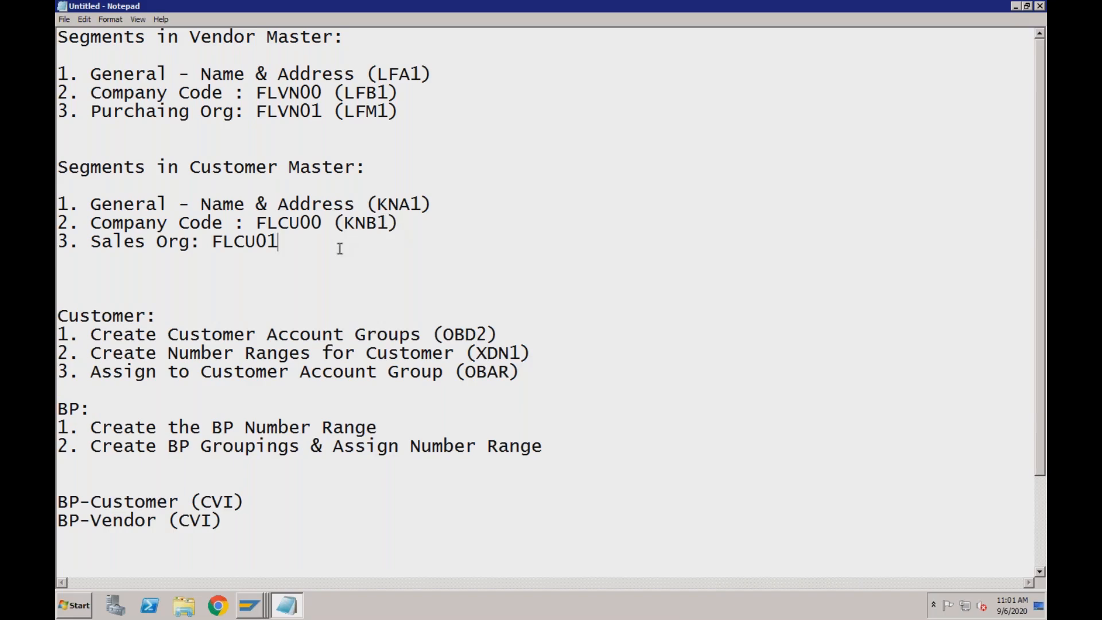
Append (KNVV) to the Sales Org: FLCU01 line of the customer master segments
{"action": "type", "text": "(KNVV)"}
{"action": "left_click", "coordinate": [389, 204]}
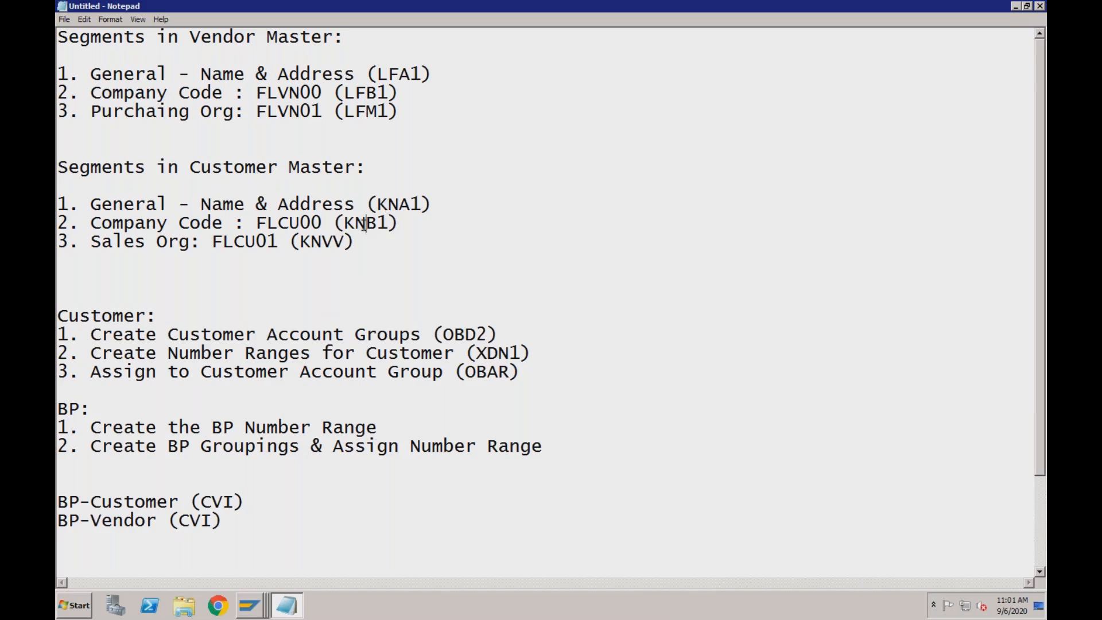
Switch back to the General Table Display session in SAP and load the customer master general data table KNA1
{"action": "left_click", "coordinate": [257, 610]}
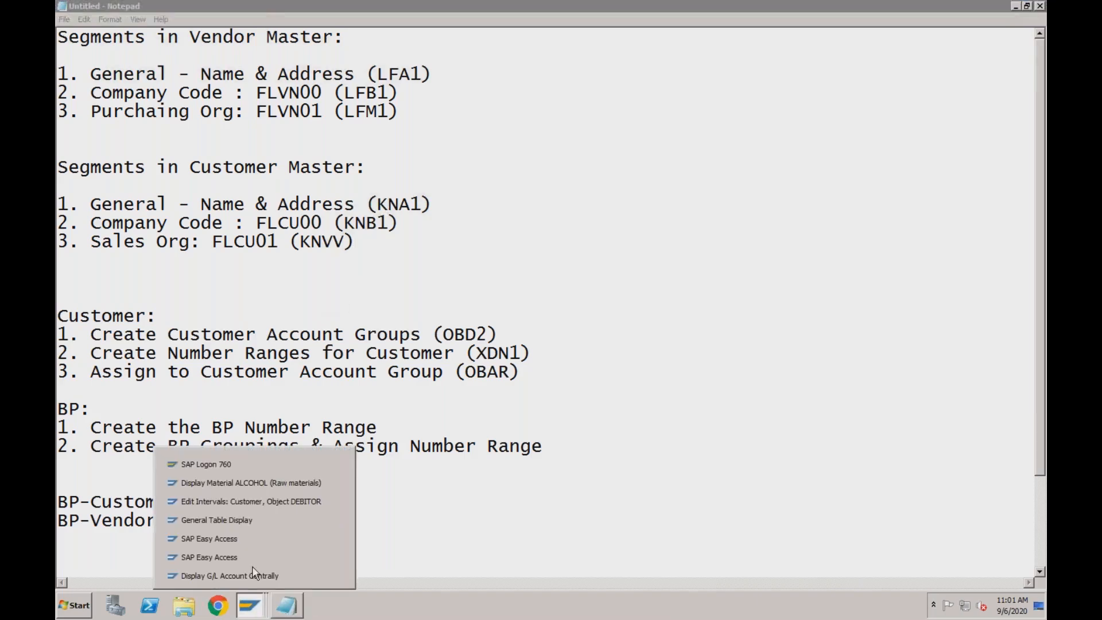
{"action": "left_click", "coordinate": [261, 515]}
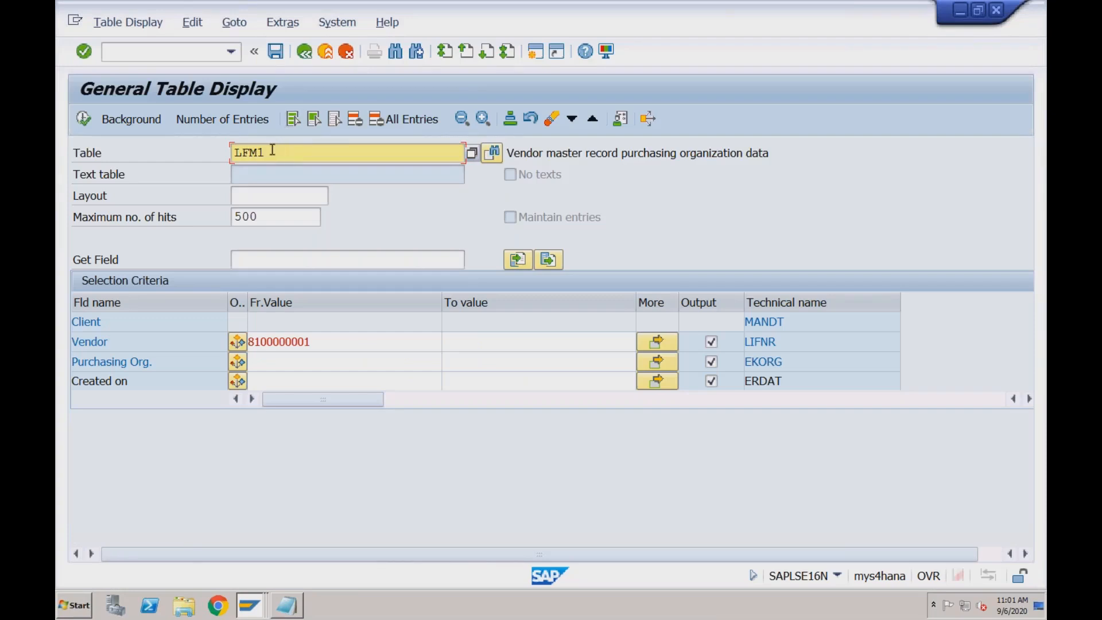
{"action": "double_click", "coordinate": [233, 152]}
{"action": "type", "text": "kna1"}
{"action": "key", "text": "Return"}
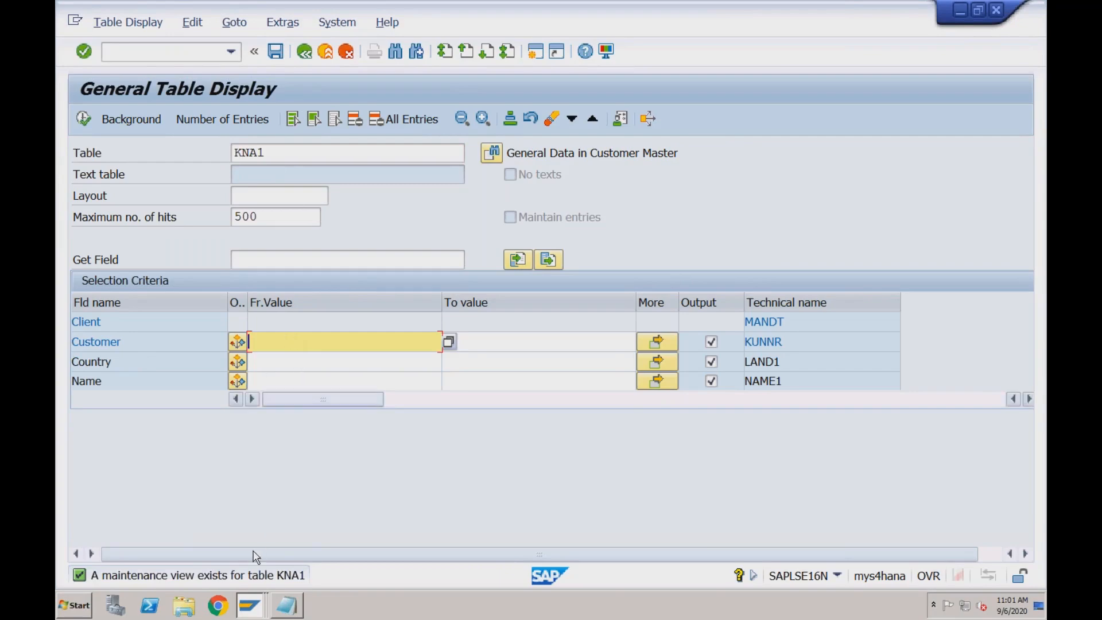
Start transaction BP in a free SAP Easy Access session and set the business partner search to Customer Number
{"action": "left_click", "coordinate": [251, 608]}
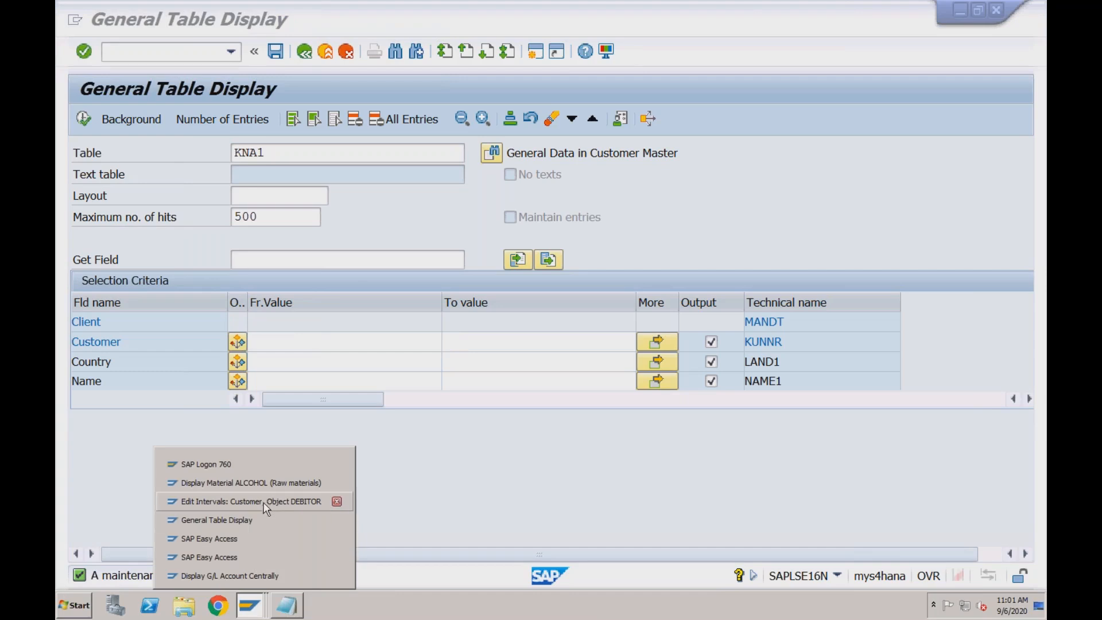
{"action": "left_click", "coordinate": [248, 539]}
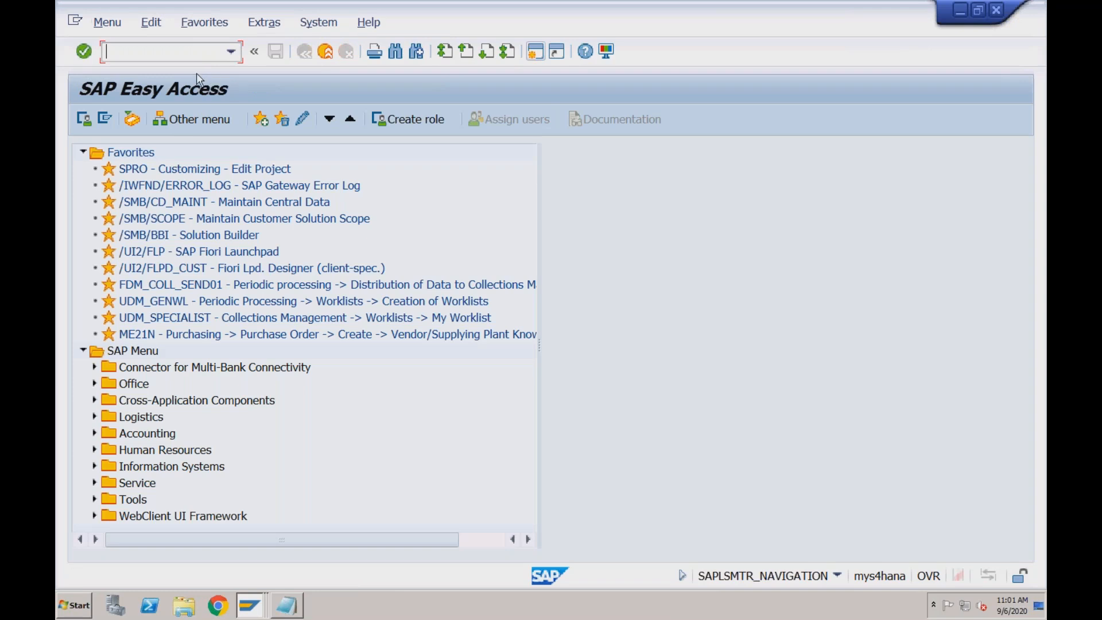
{"action": "type", "text": "bp"}
{"action": "key", "text": "Return"}
{"action": "left_click", "coordinate": [505, 216]}
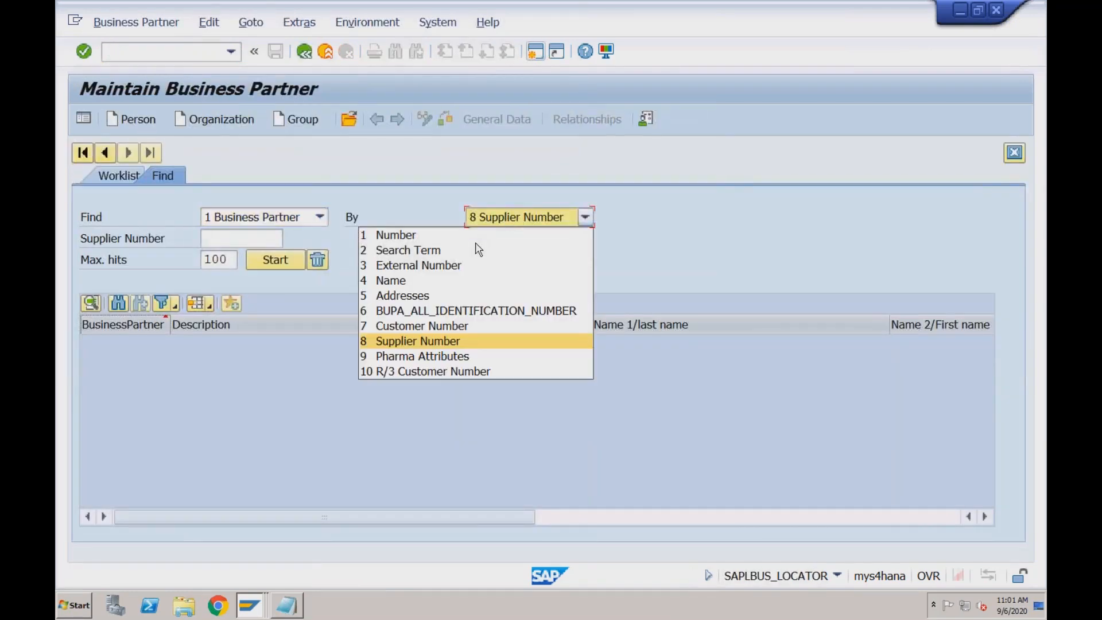
{"action": "left_click", "coordinate": [451, 326]}
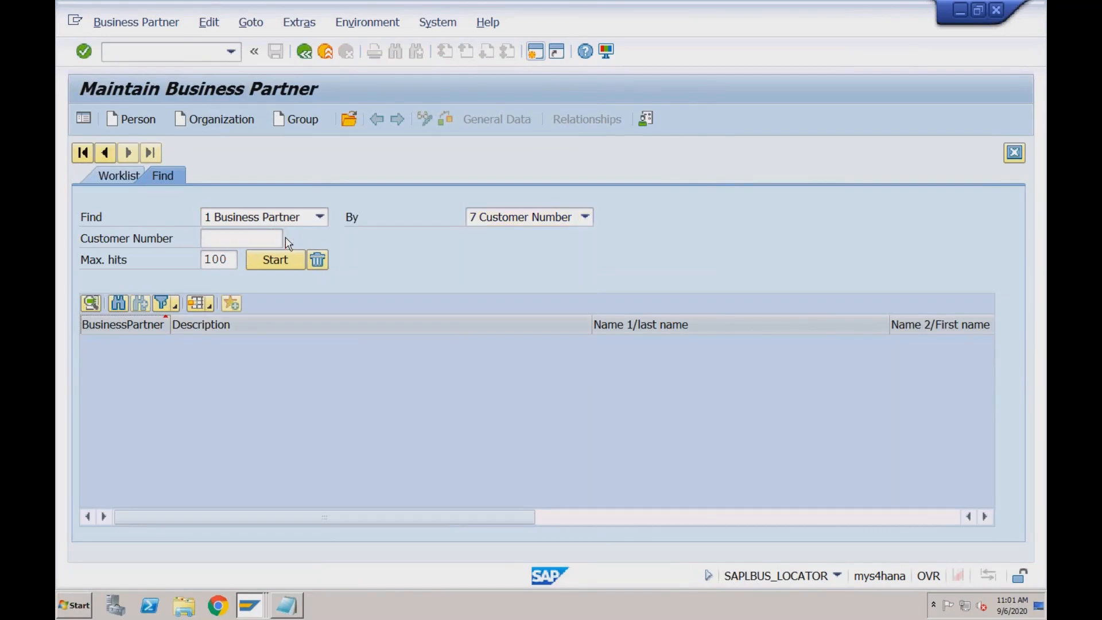
Look up the RECH company code customers, pick the first one, and select its customer number for copying
{"action": "left_click", "coordinate": [289, 243]}
{"action": "key", "text": "Return"}
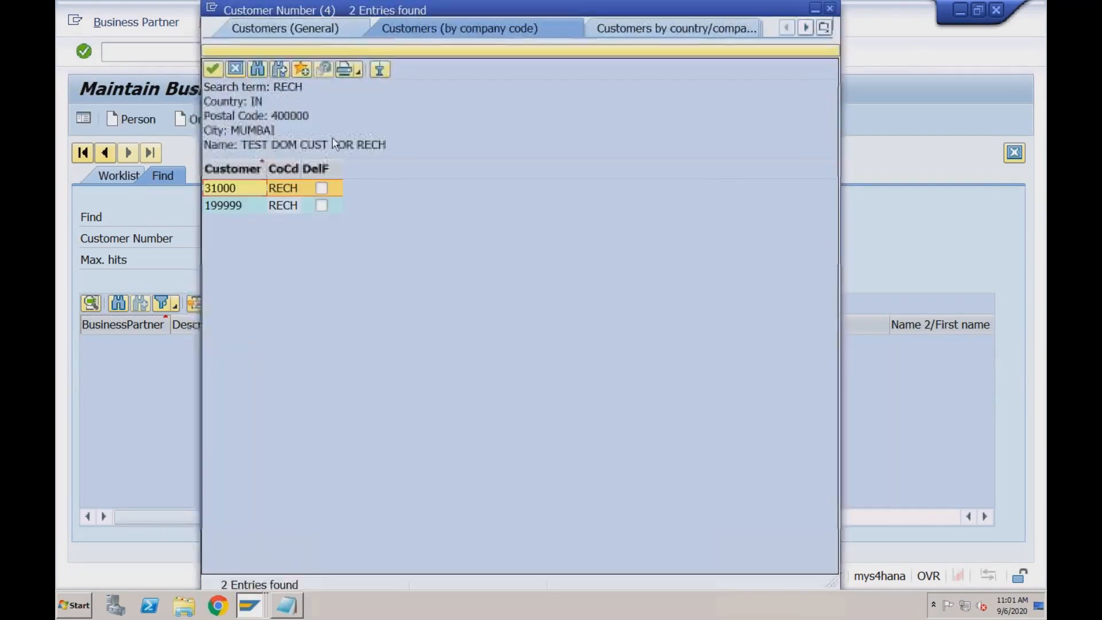
{"action": "left_click", "coordinate": [244, 195]}
{"action": "left_click_drag", "start_coordinate": [244, 238], "coordinate": [200, 239]}
{"action": "key", "text": "ctrl+c"}
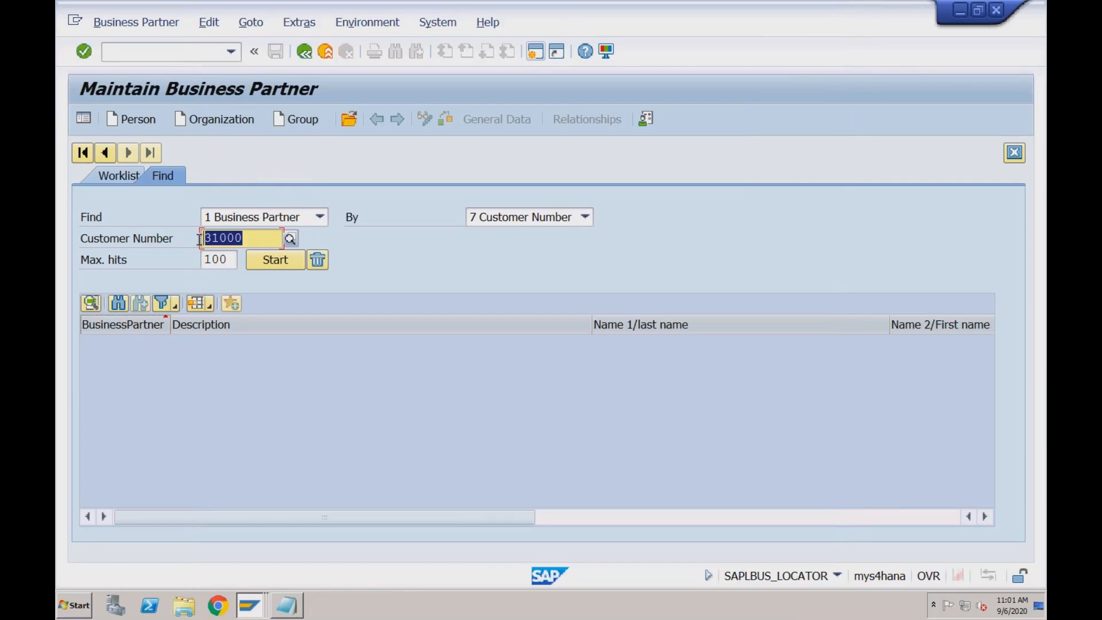
Return to the KNA1 table selection, paste the copied customer number as the customer criterion, and list the matching entries
{"action": "right_click", "coordinate": [250, 606]}
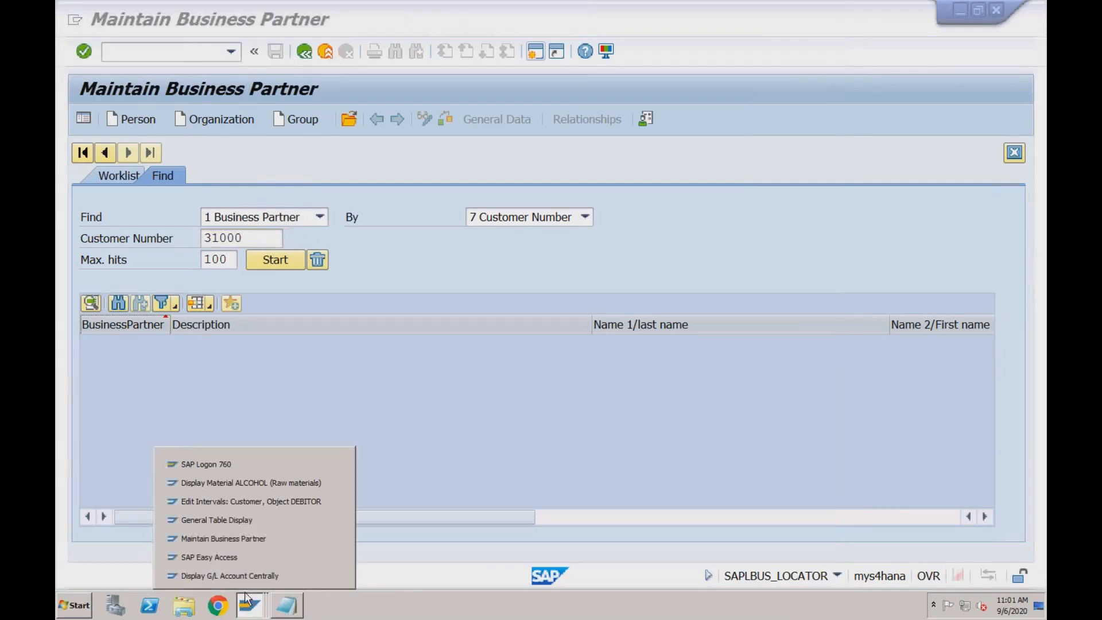
{"action": "left_click", "coordinate": [255, 521]}
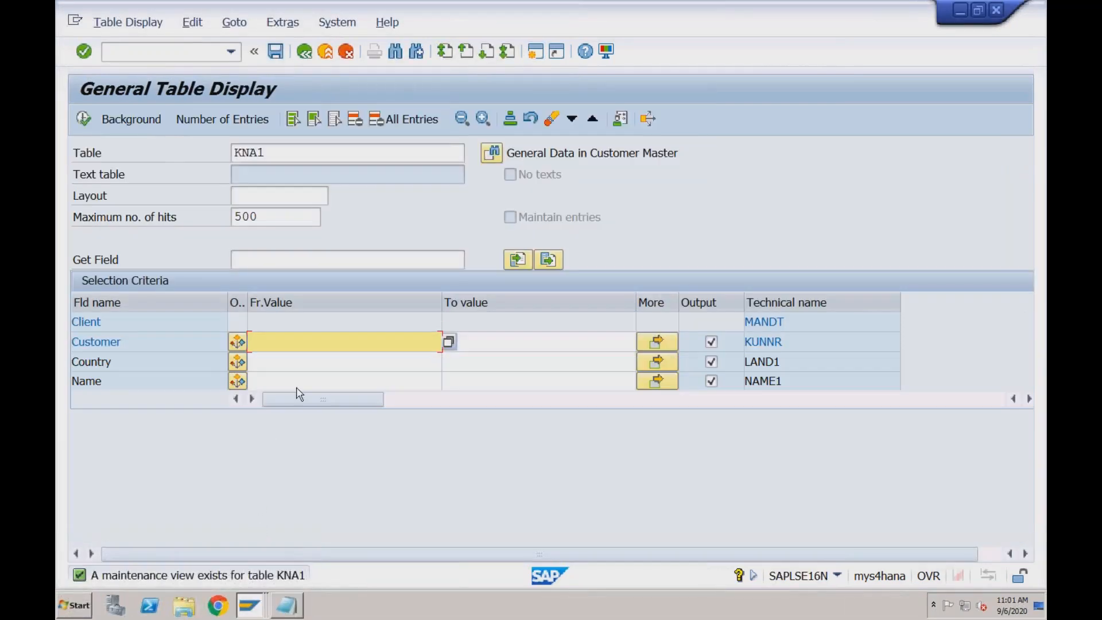
{"action": "key", "text": "ctrl+v"}
{"action": "left_click", "coordinate": [83, 119]}
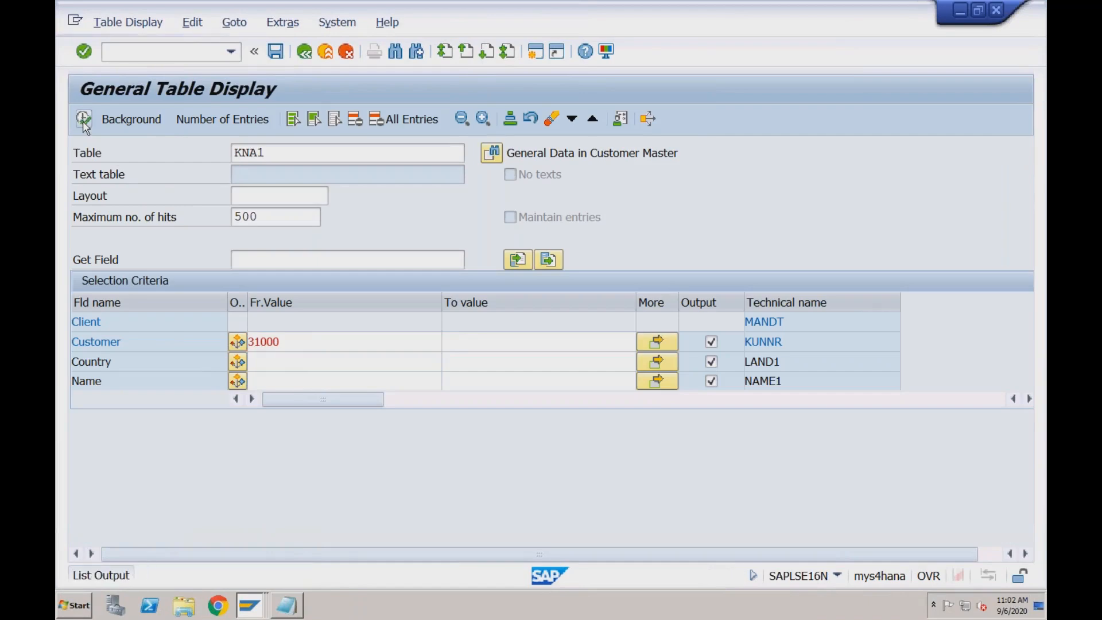
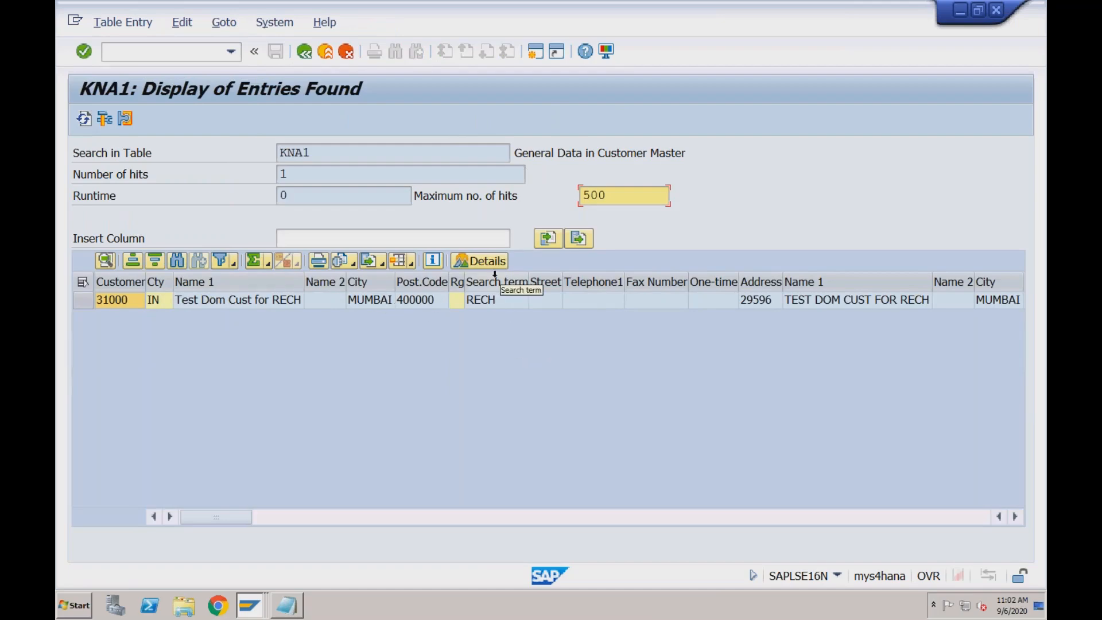
Display the entries of table KNB1 for the same customer number used in the KNA1 lookup
{"action": "left_click", "coordinate": [307, 56]}
{"action": "left_click", "coordinate": [285, 157]}
{"action": "key", "text": "BackSpace"}
{"action": "key", "text": "BackSpace"}
{"action": "type", "text": "b"}
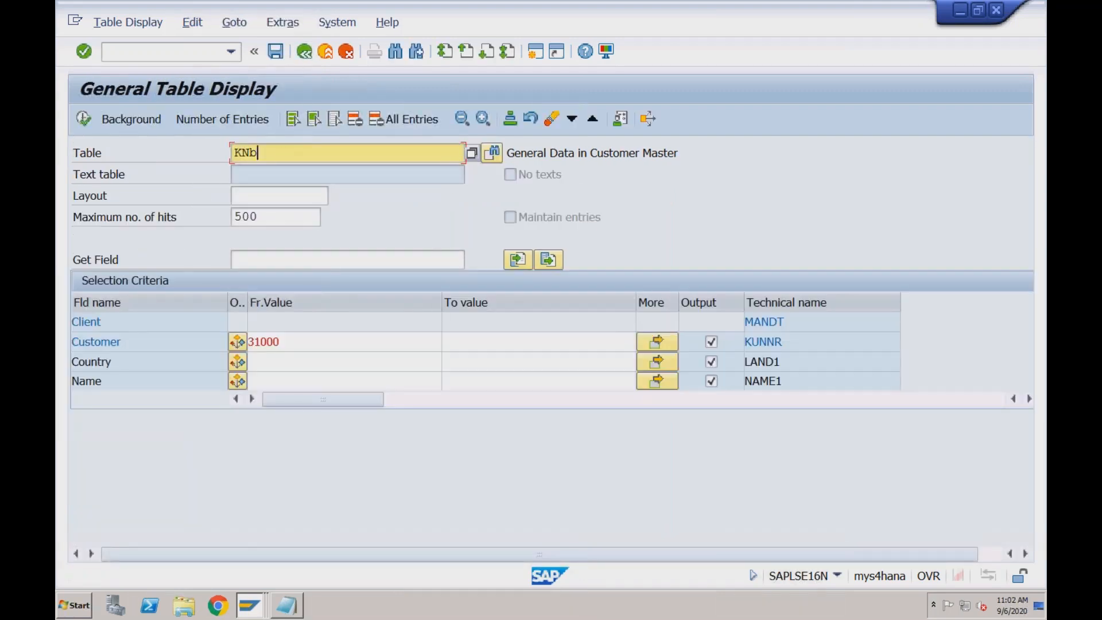
{"action": "type", "text": "1"}
{"action": "key", "text": "Return"}
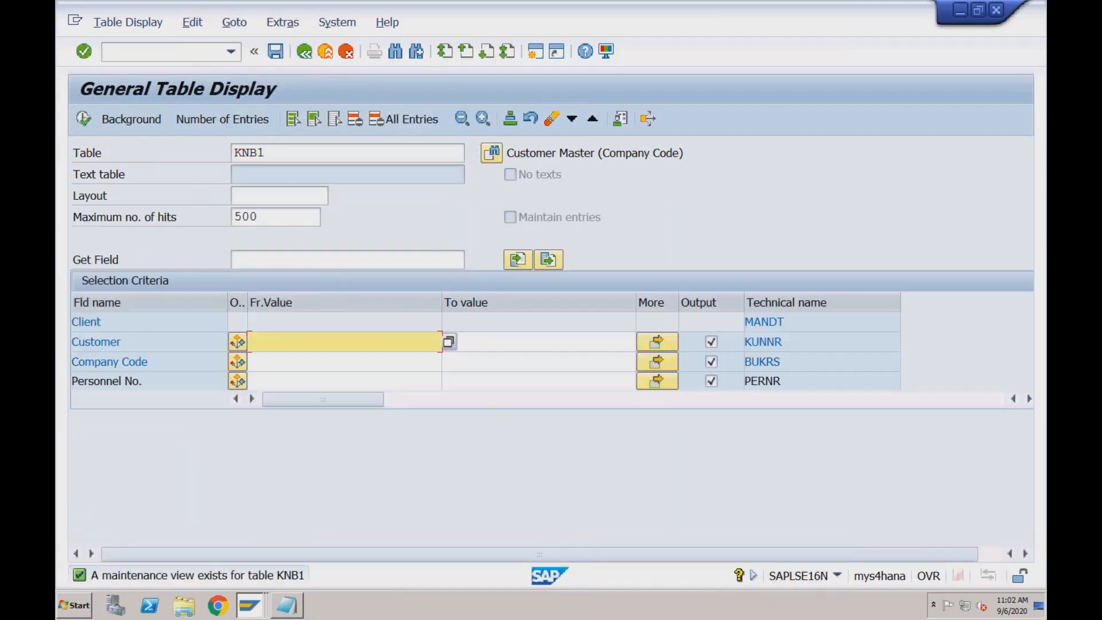
{"action": "left_click", "coordinate": [281, 360]}
{"action": "left_click", "coordinate": [84, 119]}
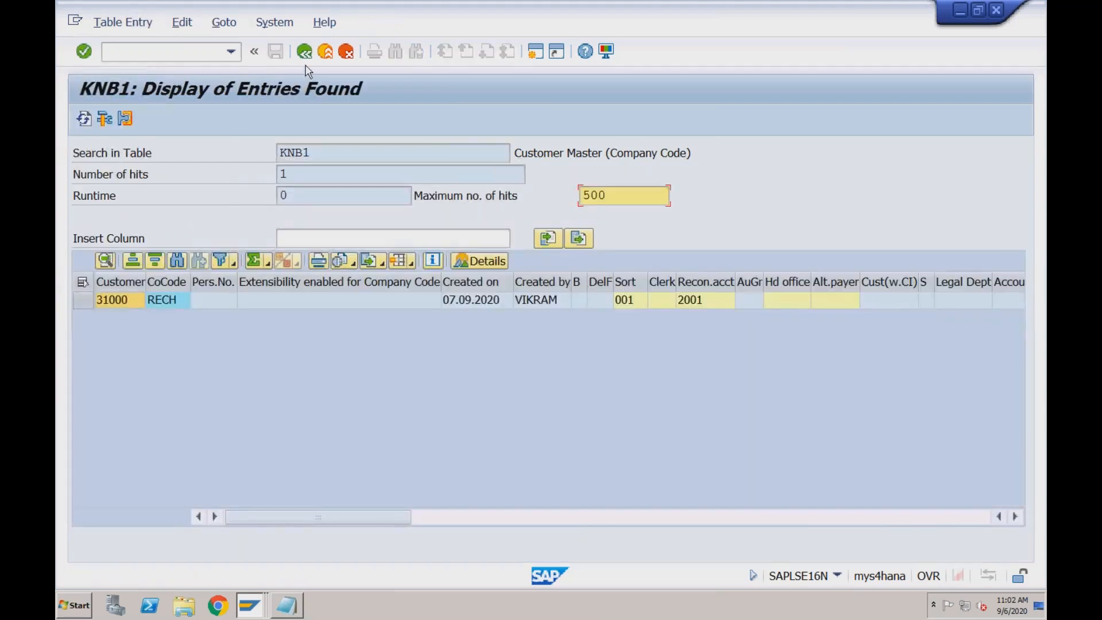
Display the Customer Master Sales Data entries in table KNVV for the same customer number
{"action": "left_click", "coordinate": [304, 53]}
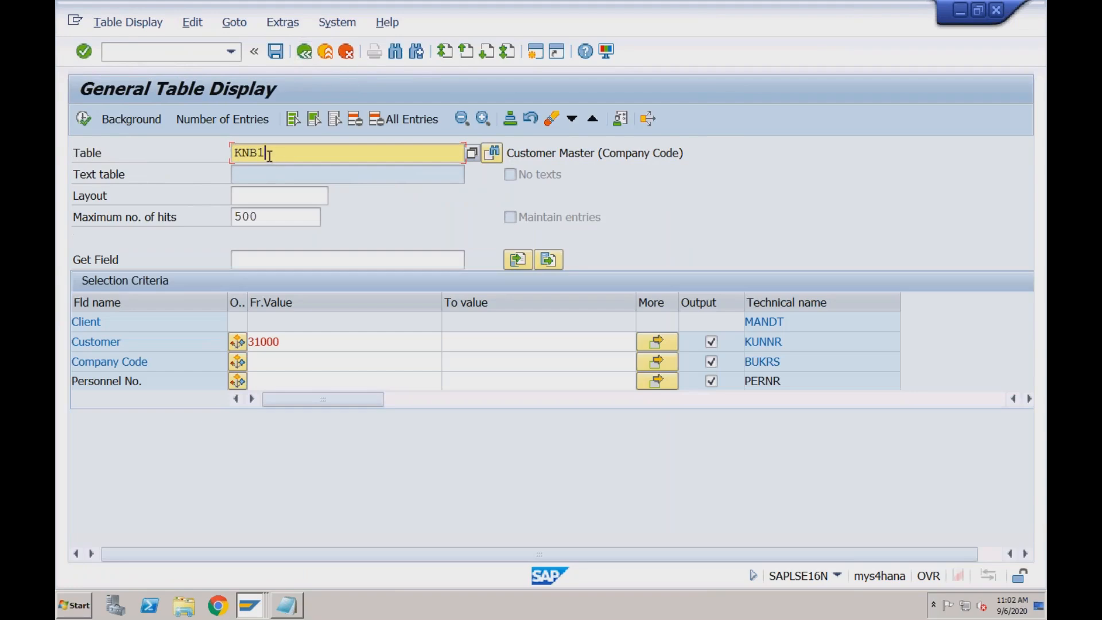
{"action": "key", "text": "BackSpace"}
{"action": "key", "text": "BackSpace"}
{"action": "type", "text": "vv"}
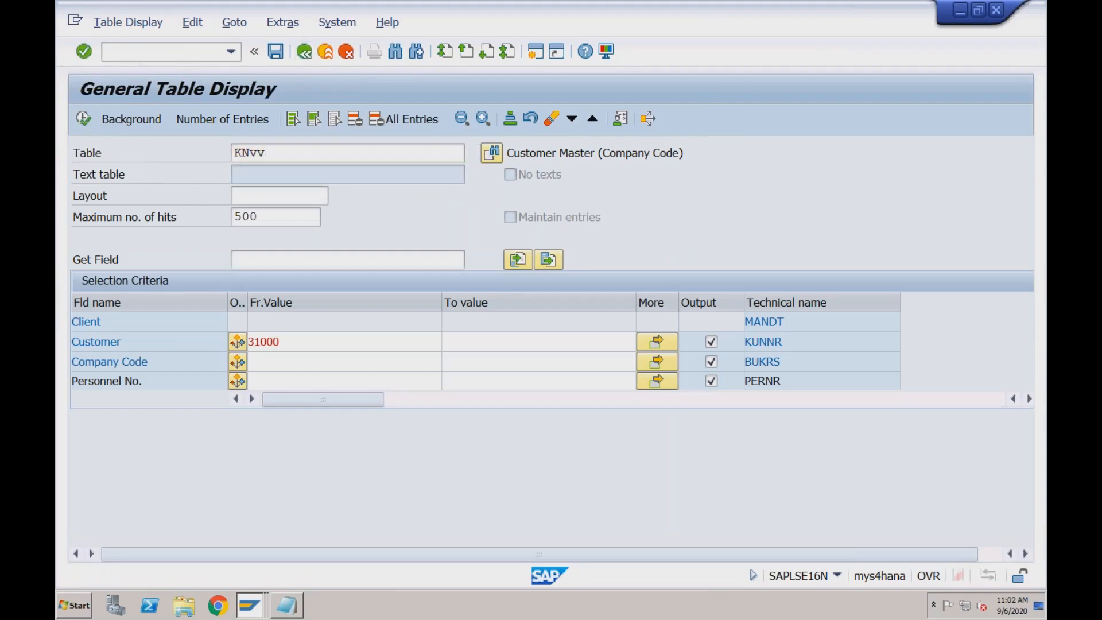
{"action": "key", "text": "Return"}
{"action": "key", "text": "BackSpace"}
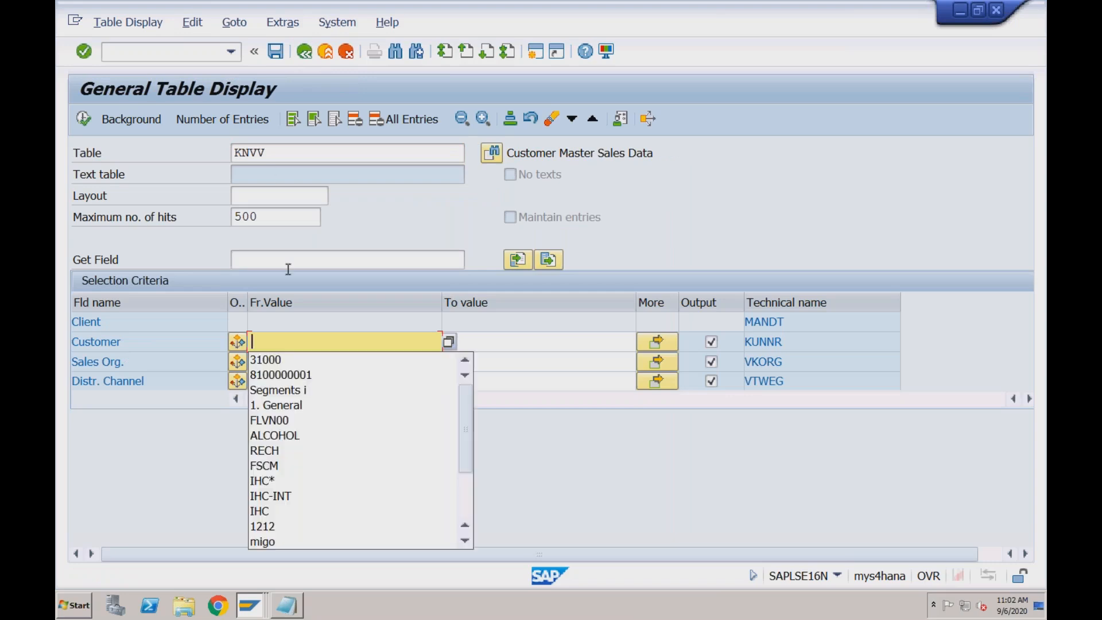
{"action": "left_click", "coordinate": [279, 358]}
{"action": "left_click", "coordinate": [84, 119]}
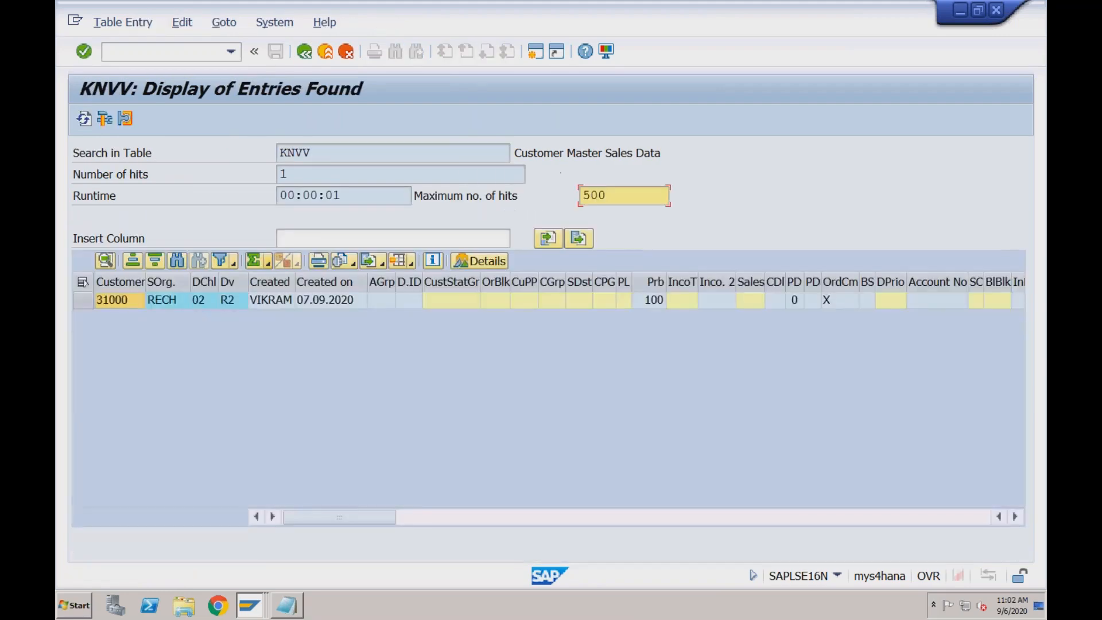
Switch to Notepad and add the heading "Business Partner Tables:" below the customer master segments
{"action": "left_click", "coordinate": [285, 605]}
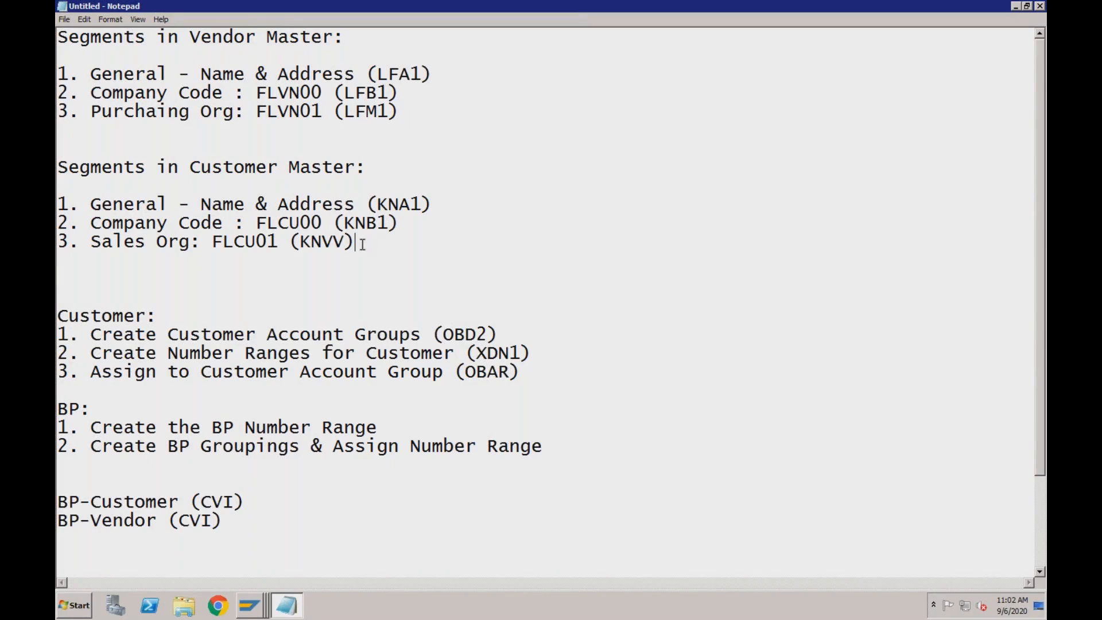
{"action": "key", "text": "Return"}
{"action": "key", "text": "Return"}
{"action": "type", "text": "Business Partner Tables"}
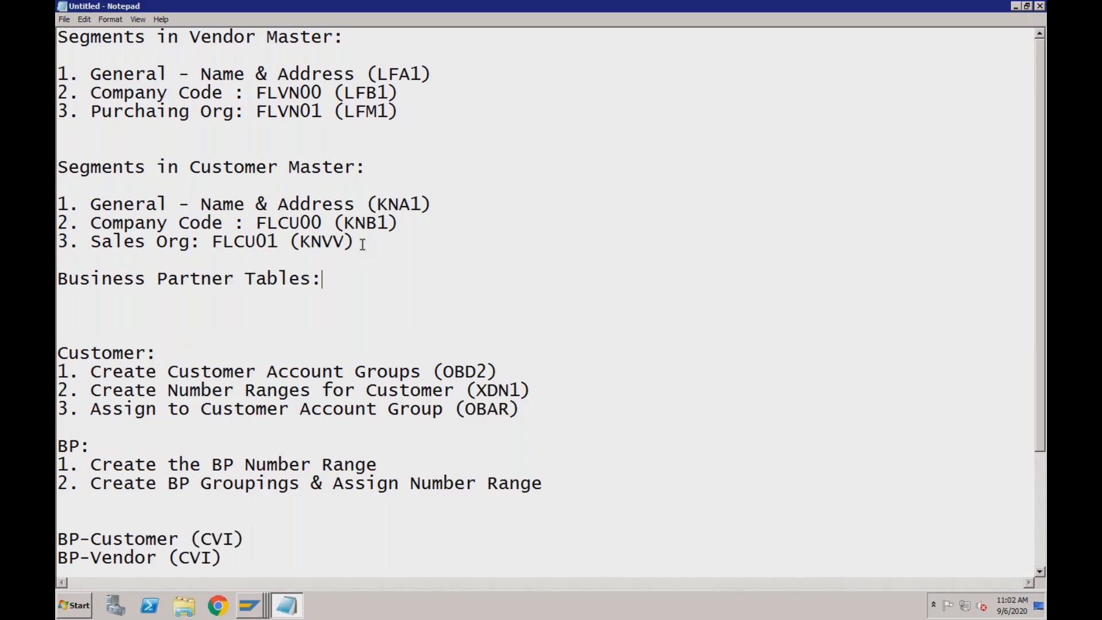
{"action": "type", "text": ":"}
{"action": "key", "text": "Return"}
{"action": "key", "text": "Return"}
Add the list entry "1. BUT000 (General Data)" under the Business Partner Tables heading
{"action": "type", "text": "1. BUT"}
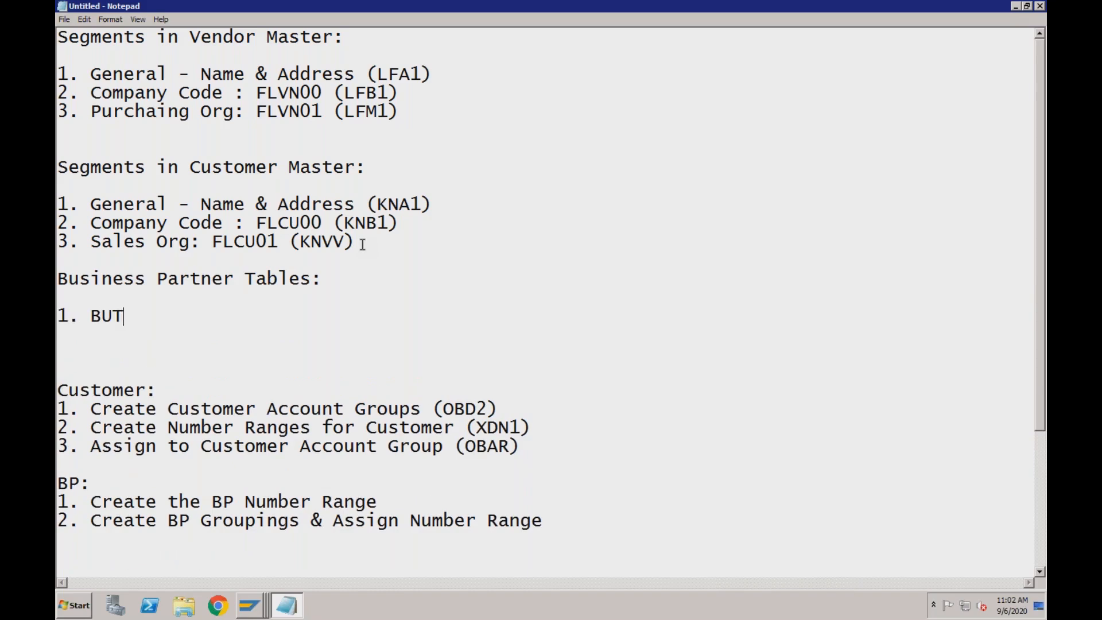
{"action": "type", "text": "000 (General D"}
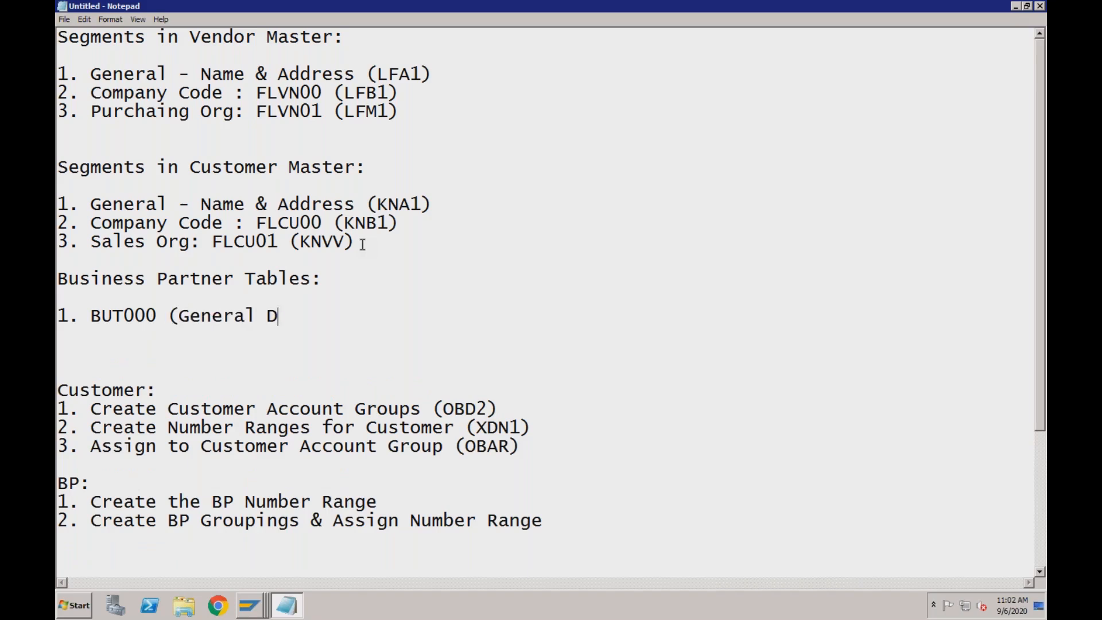
{"action": "type", "text": "ata)"}
{"action": "key", "text": "Return"}
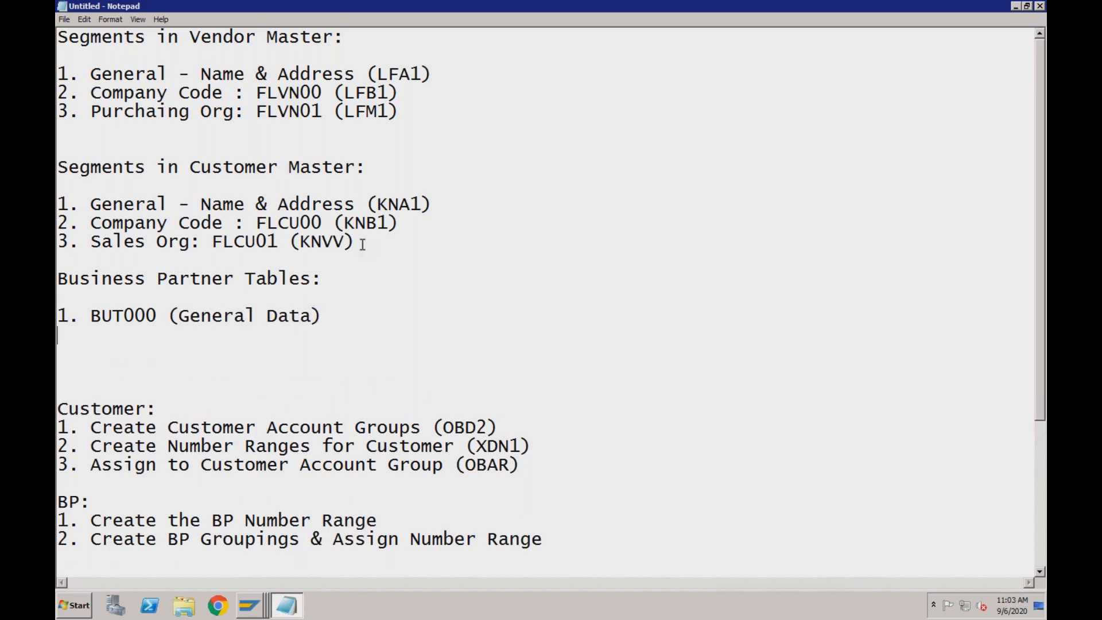
Add the second list entry "2. BUT100 (Roles)" below the BUT000 line
{"action": "type", "text": "2. BUT100 (Ro"}
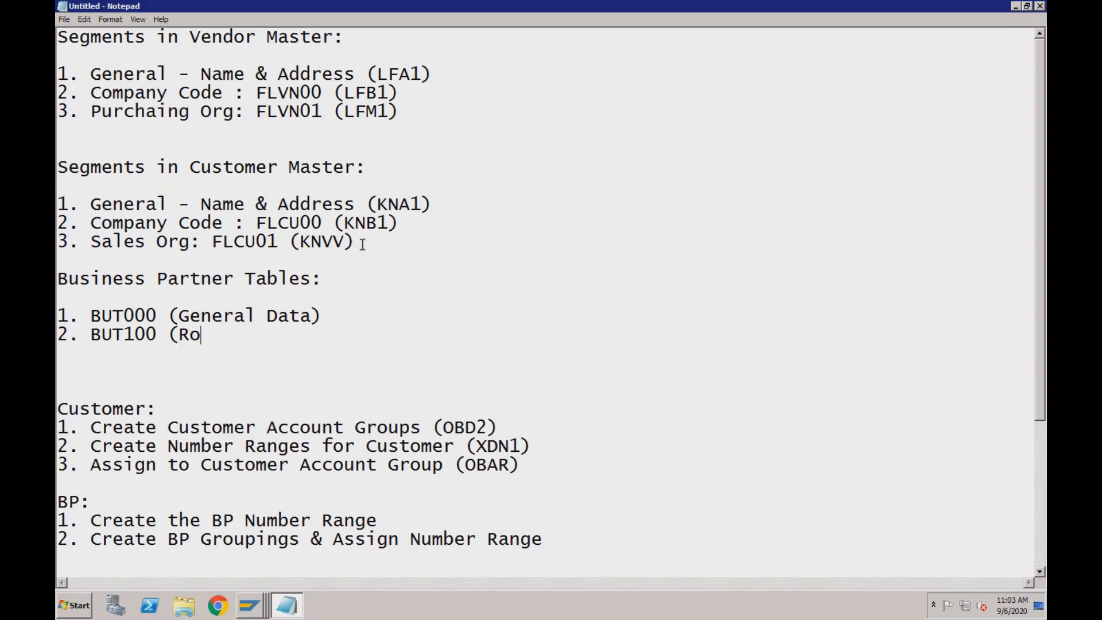
{"action": "type", "text": "les)"}
{"action": "key", "text": "Return"}
{"action": "key", "text": "Return"}
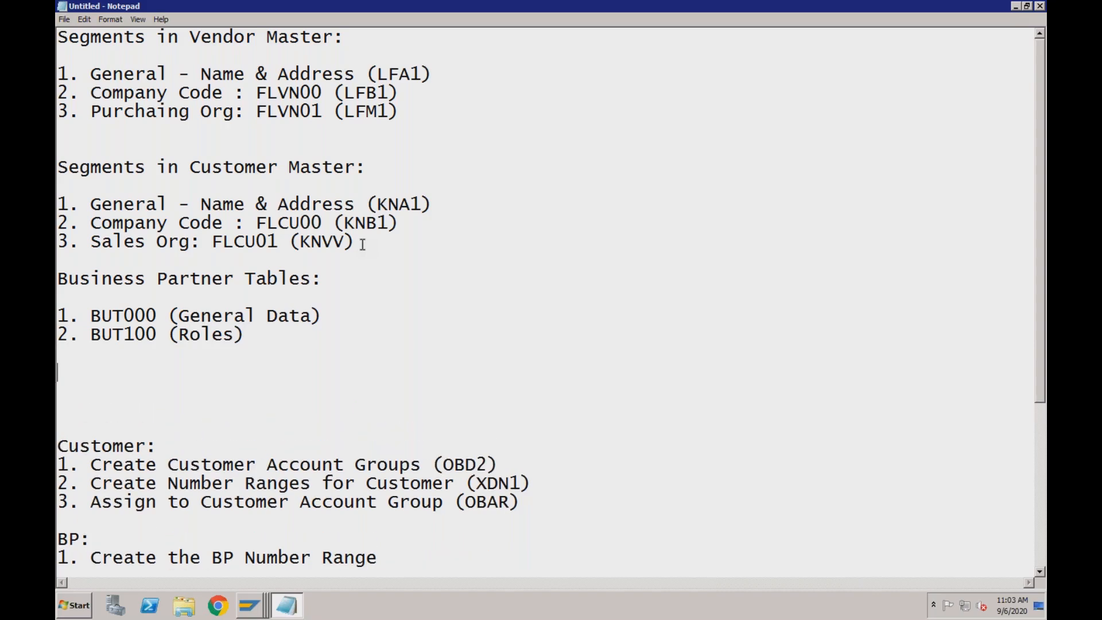
Add the heading "Integration of BP to Customer/ Vendor" below the business partner table list
{"action": "type", "text": "Integration of BP to"}
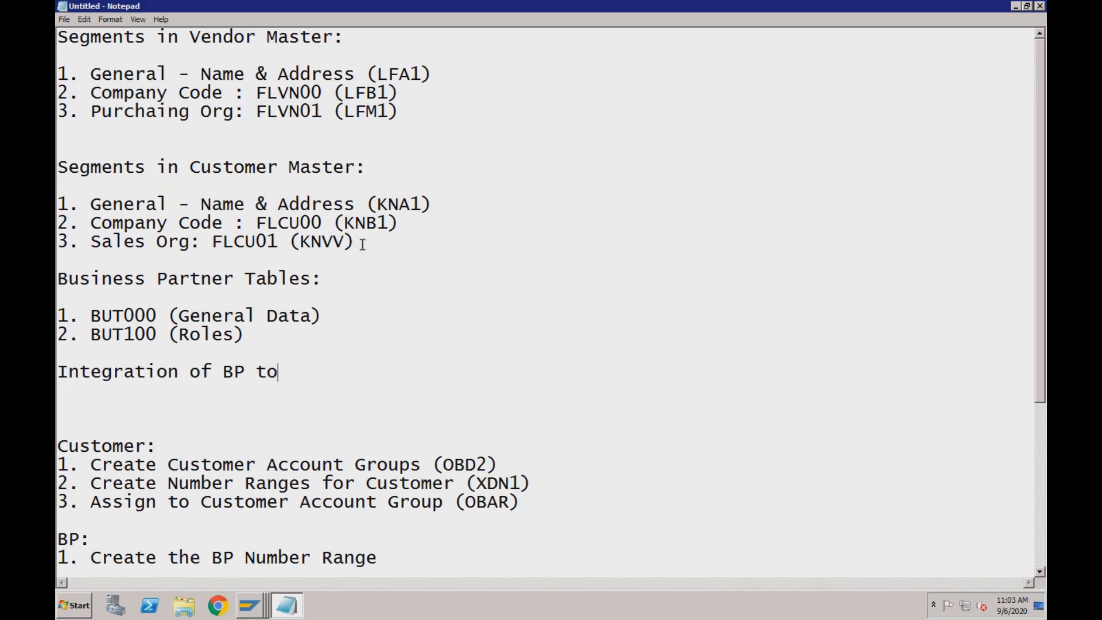
{"action": "type", "text": " Ci"}
{"action": "key", "text": "BackSpace"}
{"action": "type", "text": "ustomer "}
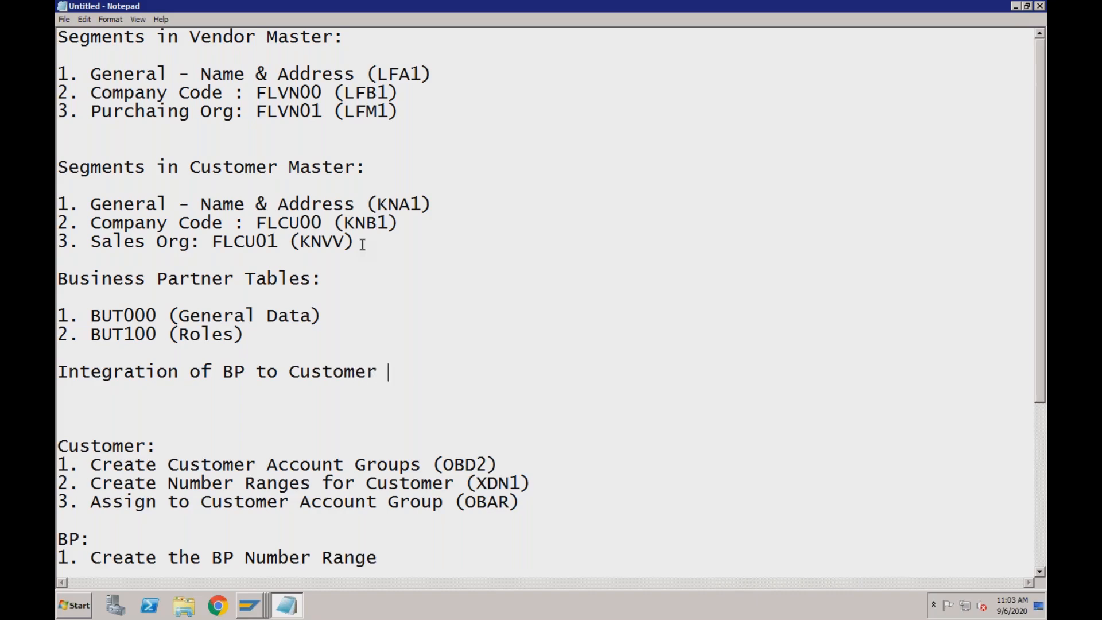
{"action": "type", "text": "/ Vendor"}
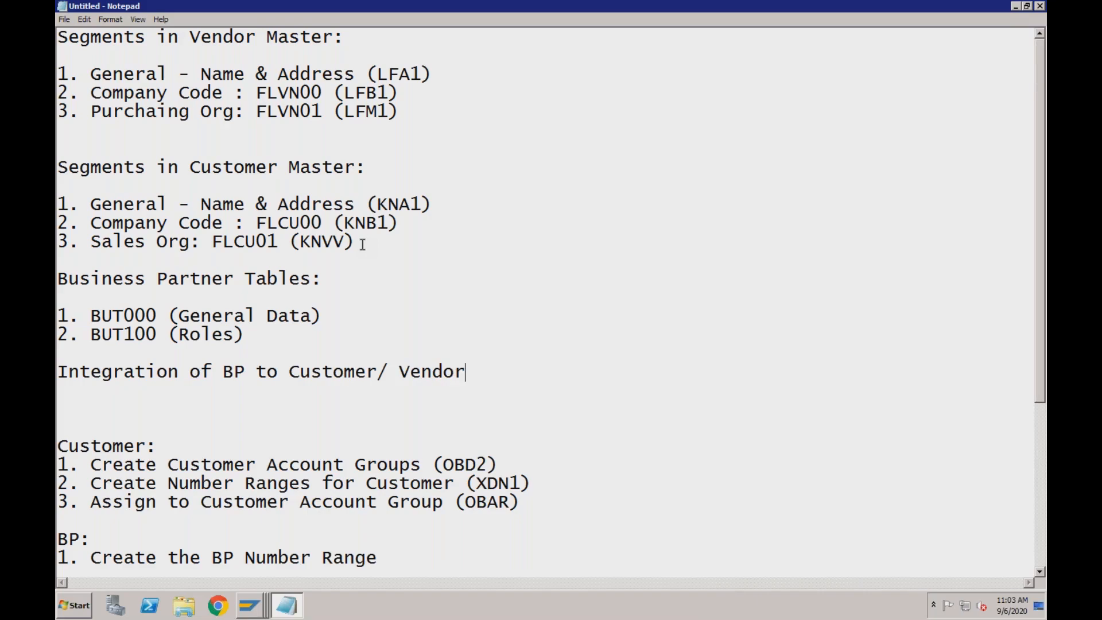
{"action": "key", "text": "Return"}
{"action": "key", "text": "Return"}
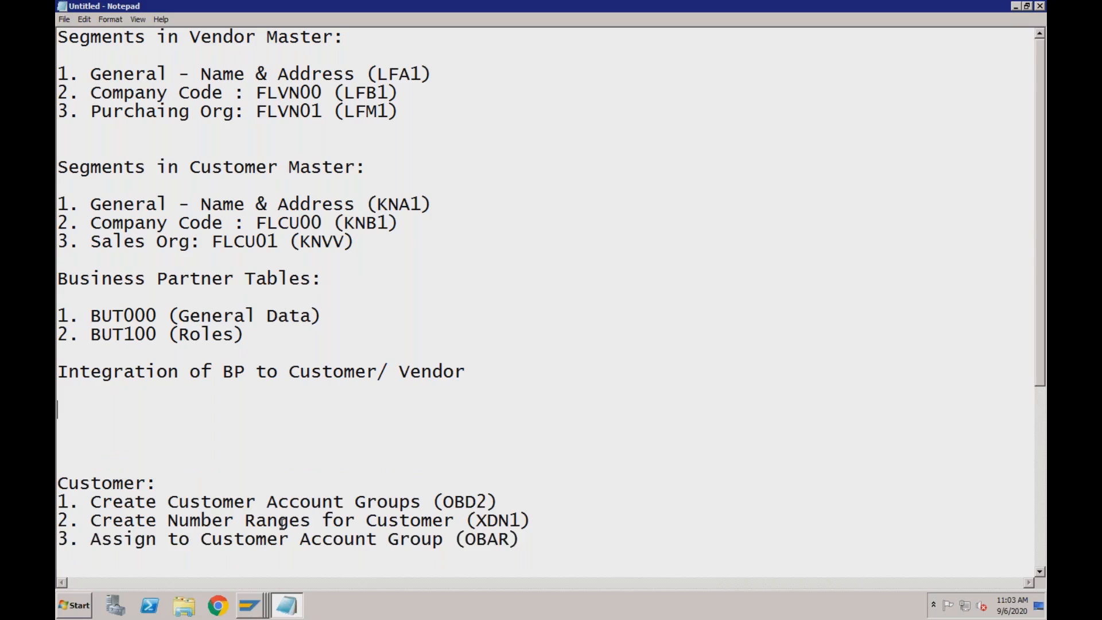
Switch to the SAP Maintain Business Partner session, search by the prefilled customer number and open the matching business partner
{"action": "left_click", "coordinate": [262, 597]}
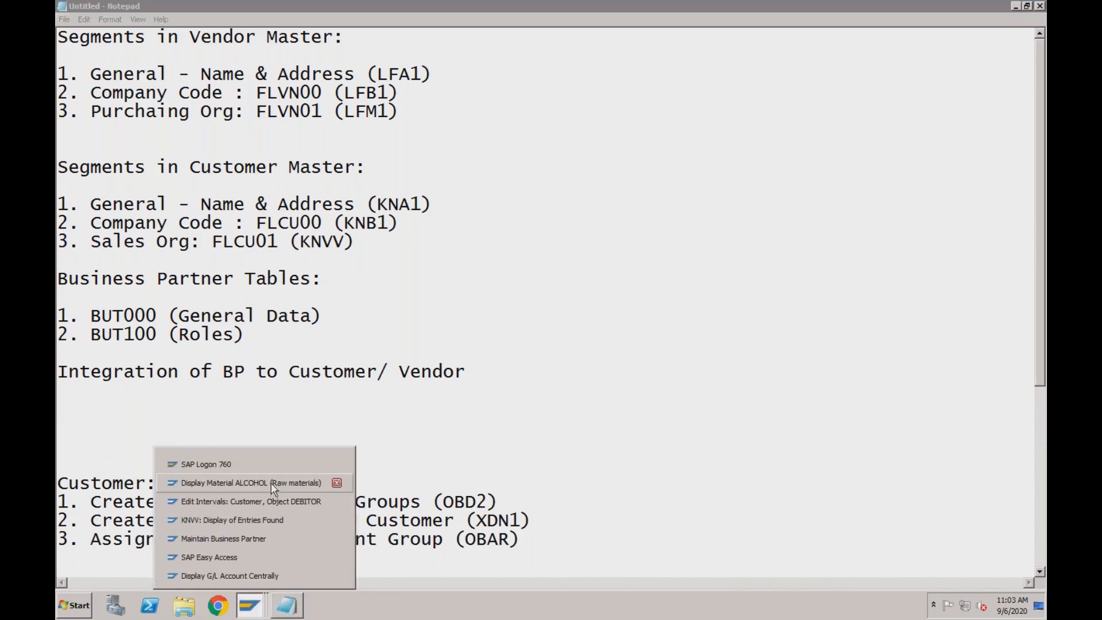
{"action": "left_click", "coordinate": [262, 540]}
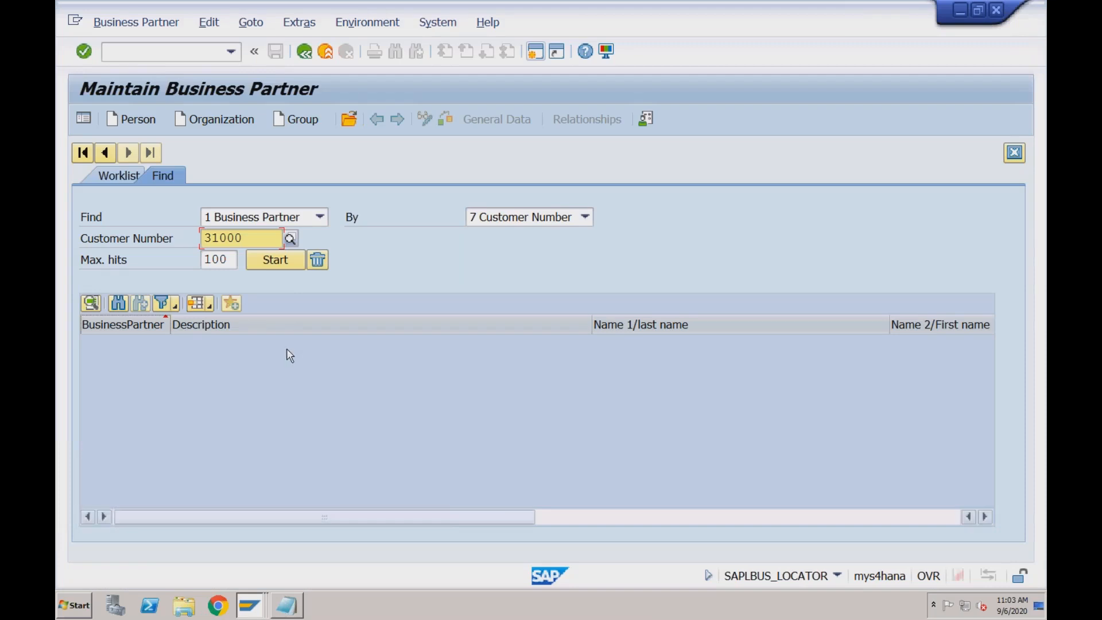
{"action": "left_click", "coordinate": [276, 260]}
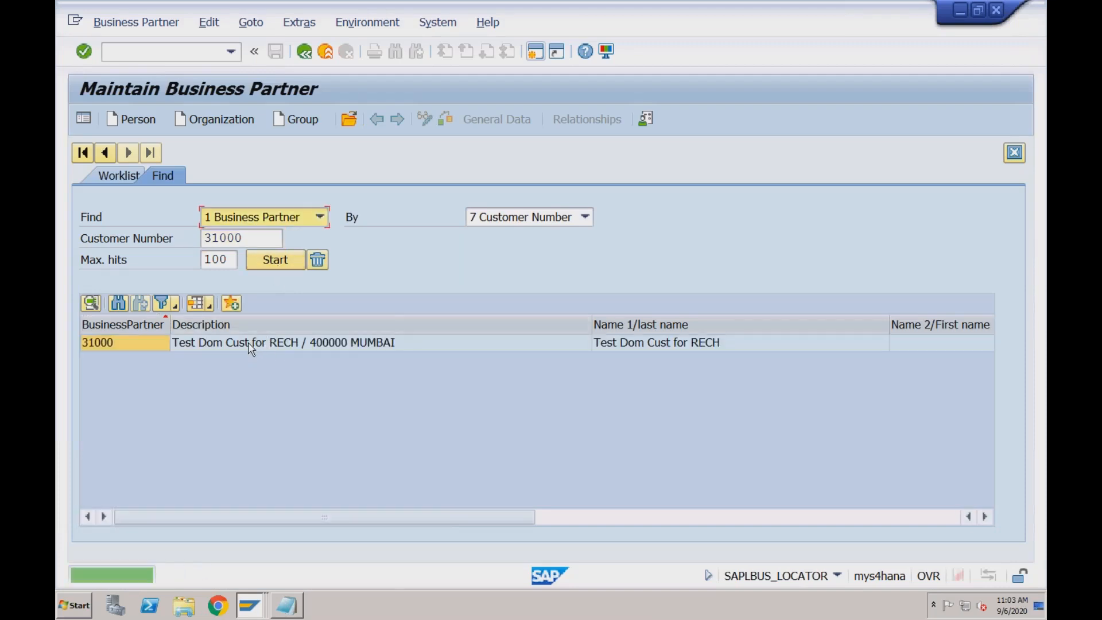
{"action": "double_click", "coordinate": [248, 342]}
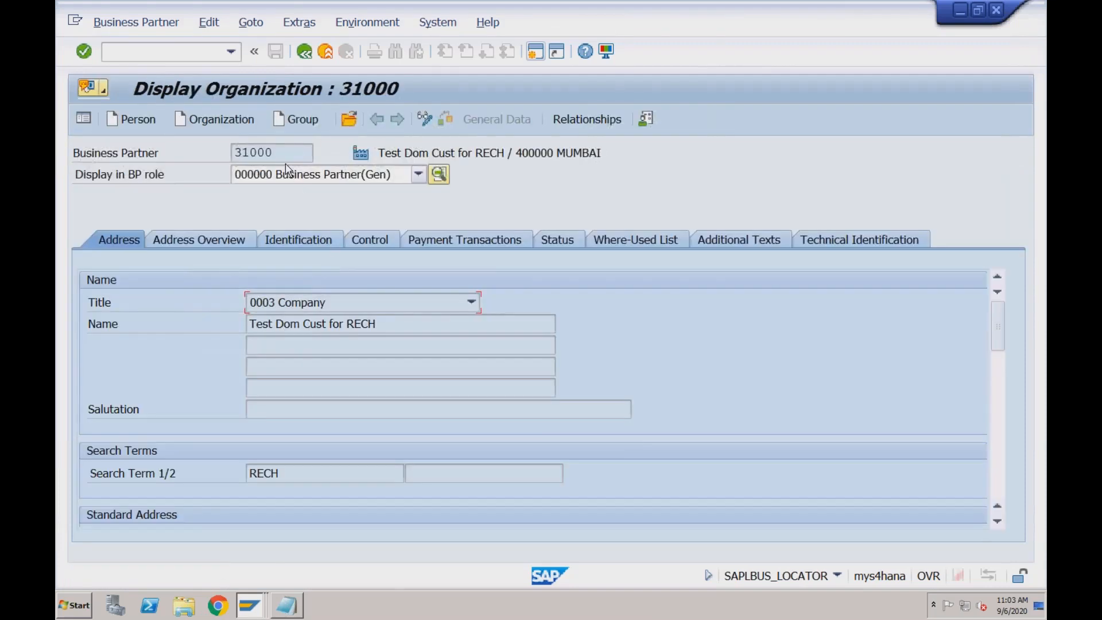
Show the partner's company code data in role FLCU00 Customer (Fin.Accounting) and highlight its customer number
{"action": "left_click", "coordinate": [423, 175]}
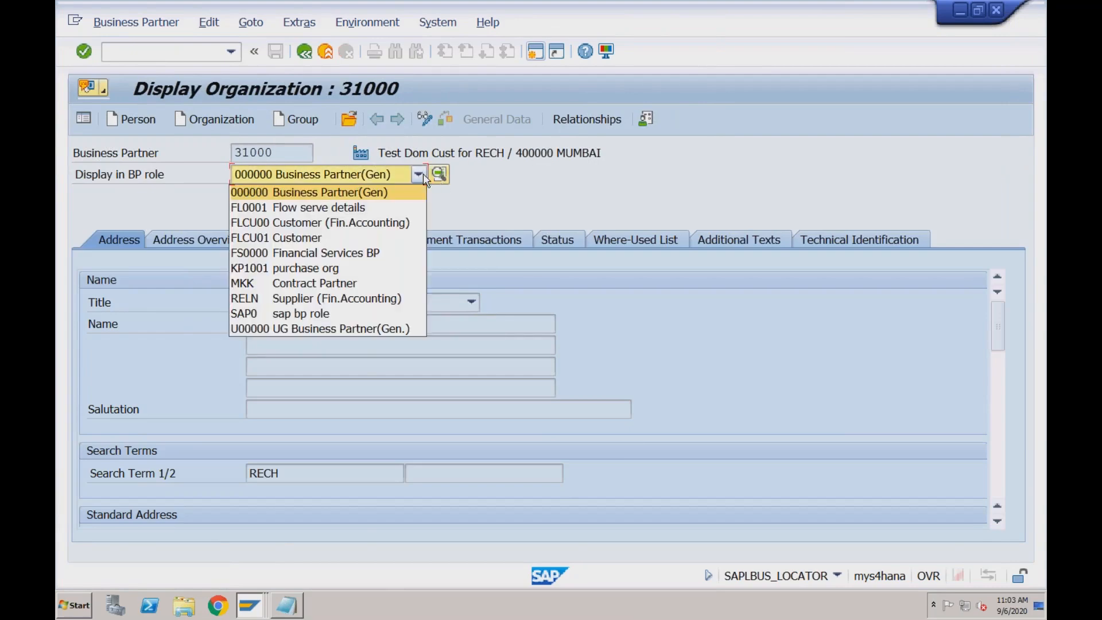
{"action": "left_click", "coordinate": [386, 223]}
{"action": "left_click", "coordinate": [584, 120]}
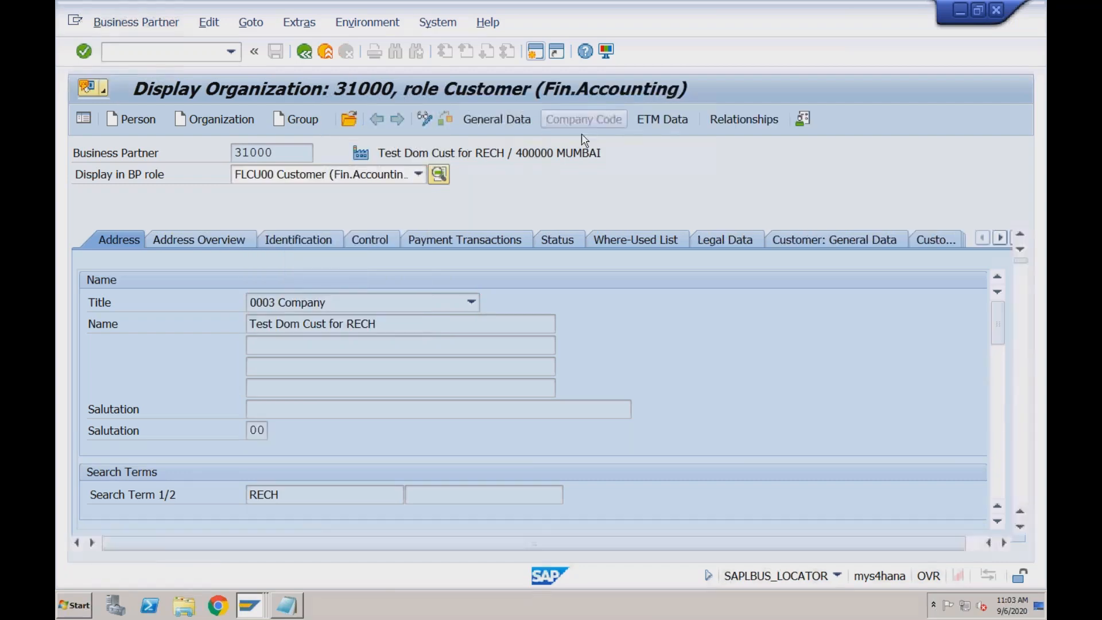
{"action": "left_click_drag", "start_coordinate": [292, 281], "coordinate": [248, 280]}
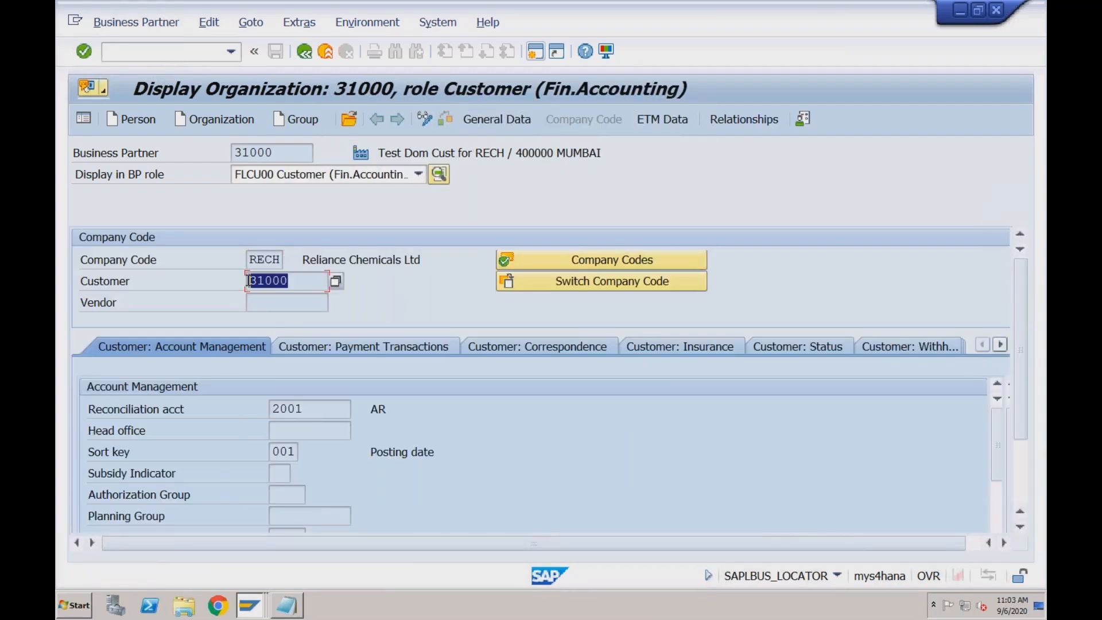
Restart business partner maintenance and open the partner linked to the second customer listed for company code RECH
{"action": "left_click", "coordinate": [305, 57]}
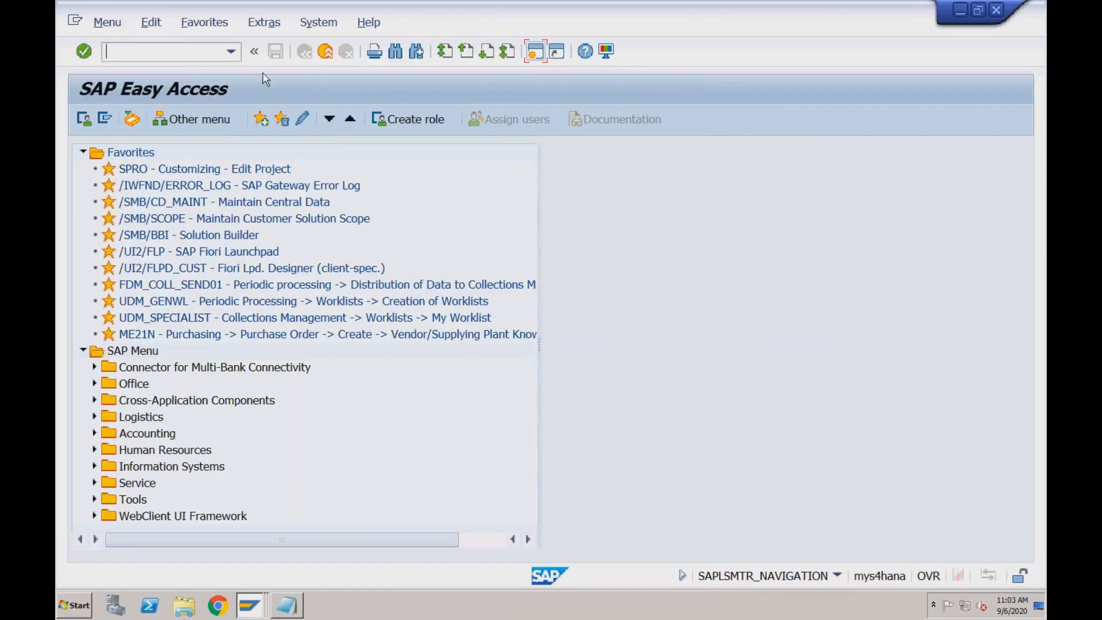
{"action": "left_click", "coordinate": [232, 51]}
{"action": "left_click", "coordinate": [197, 70]}
{"action": "key", "text": "Return"}
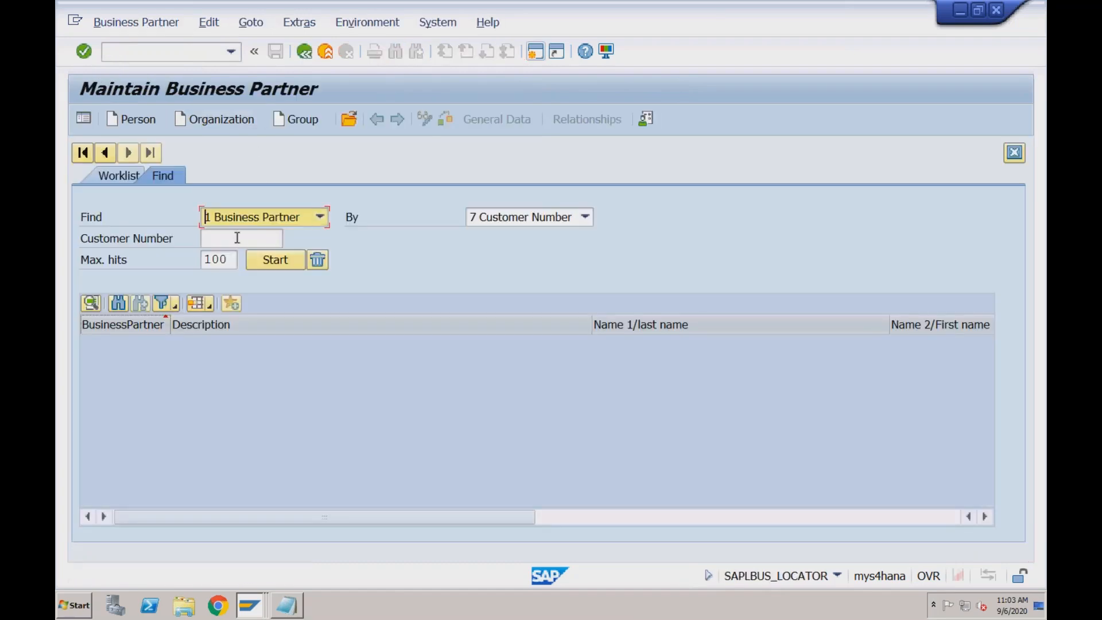
{"action": "left_click", "coordinate": [238, 240]}
{"action": "left_click", "coordinate": [289, 239]}
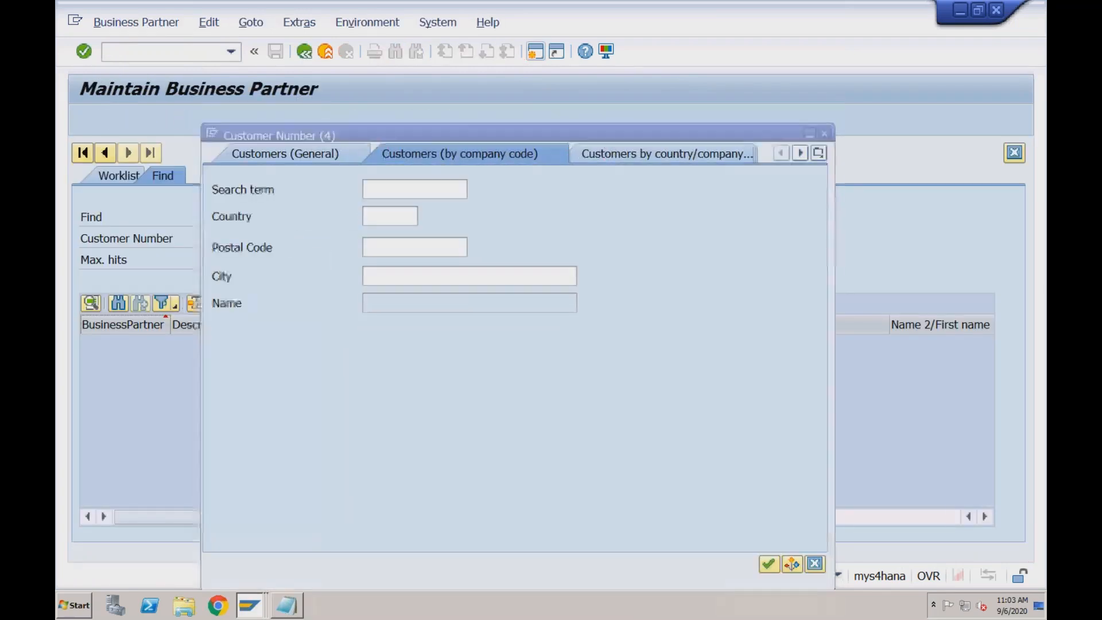
{"action": "key", "text": "Return"}
{"action": "double_click", "coordinate": [238, 203]}
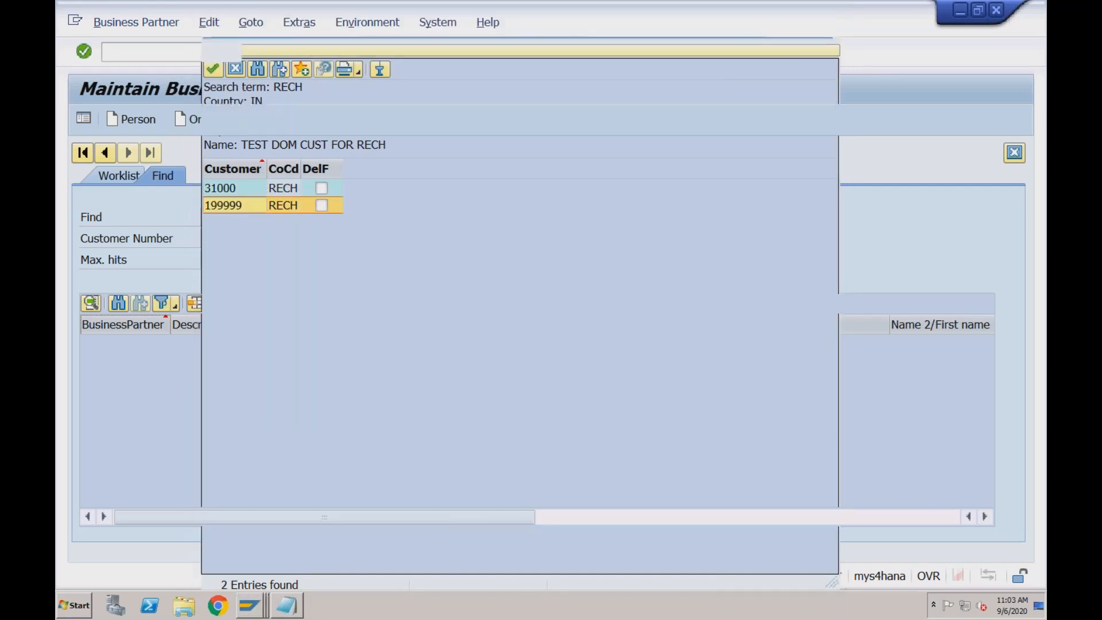
{"action": "key", "text": "Return"}
{"action": "left_click", "coordinate": [203, 343]}
{"action": "double_click", "coordinate": [203, 343]}
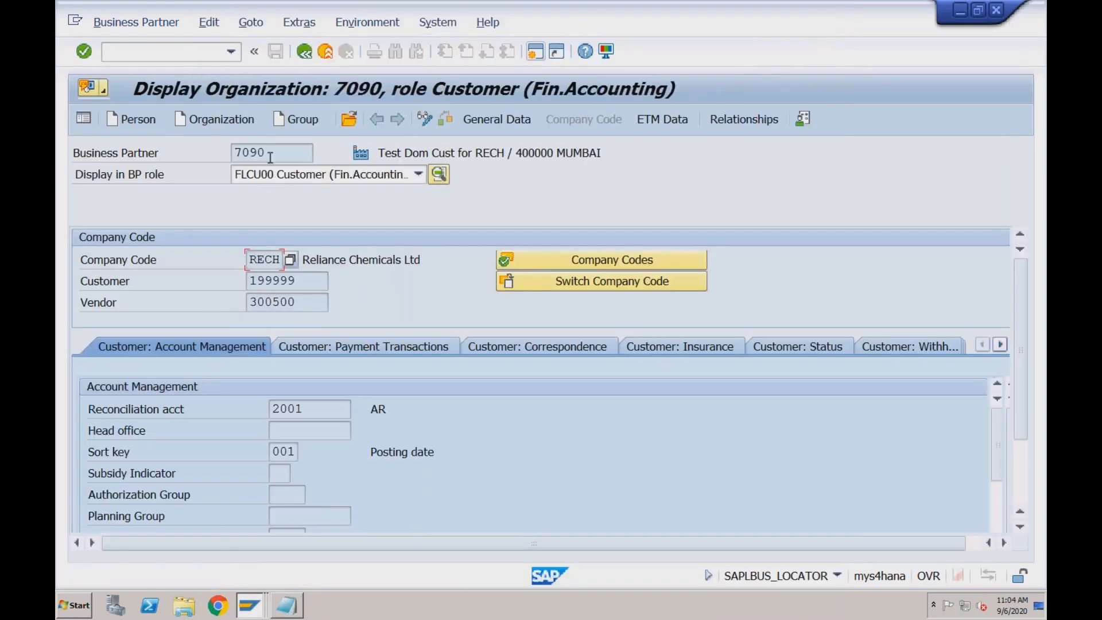
Compare the partner's business partner number with its customer number in the company code data
{"action": "double_click", "coordinate": [234, 153]}
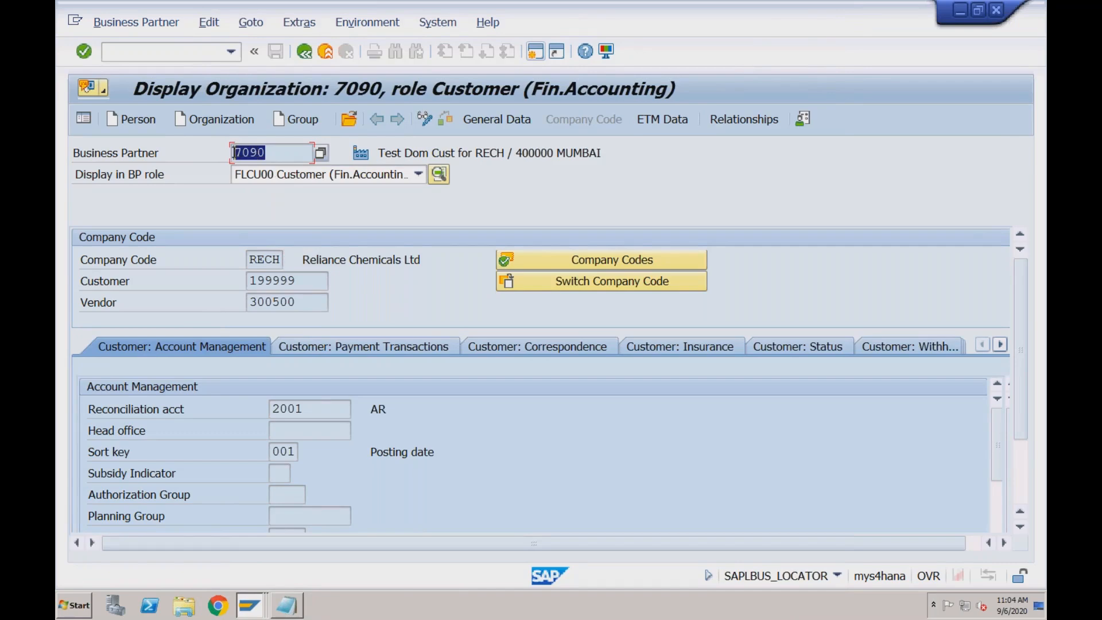
{"action": "left_click_drag", "start_coordinate": [296, 280], "coordinate": [246, 280]}
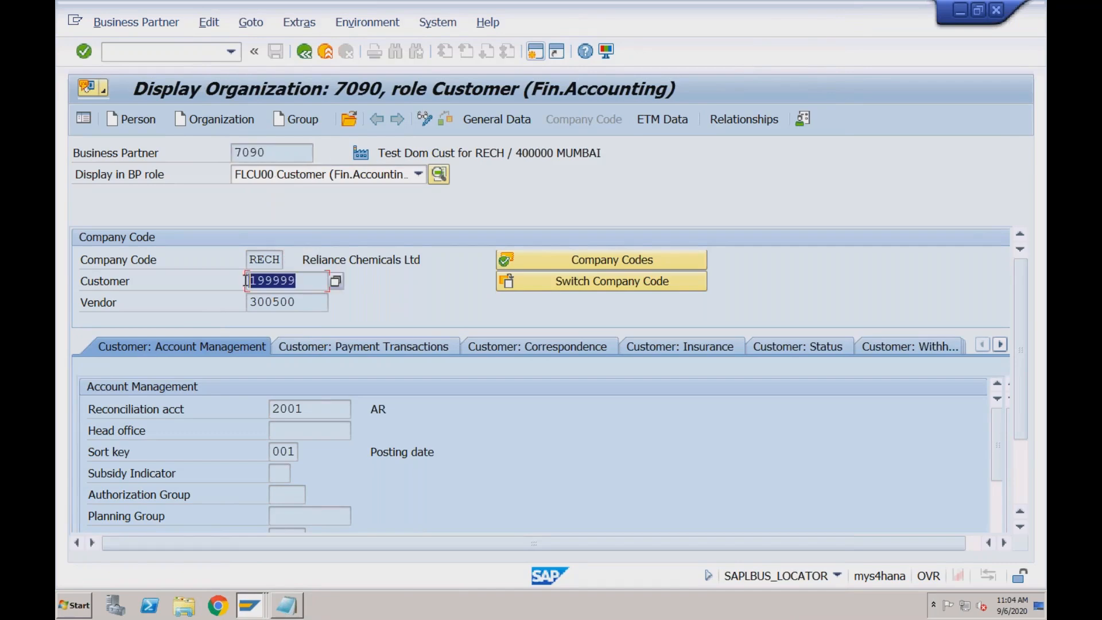
{"action": "left_click_drag", "start_coordinate": [270, 153], "coordinate": [232, 153]}
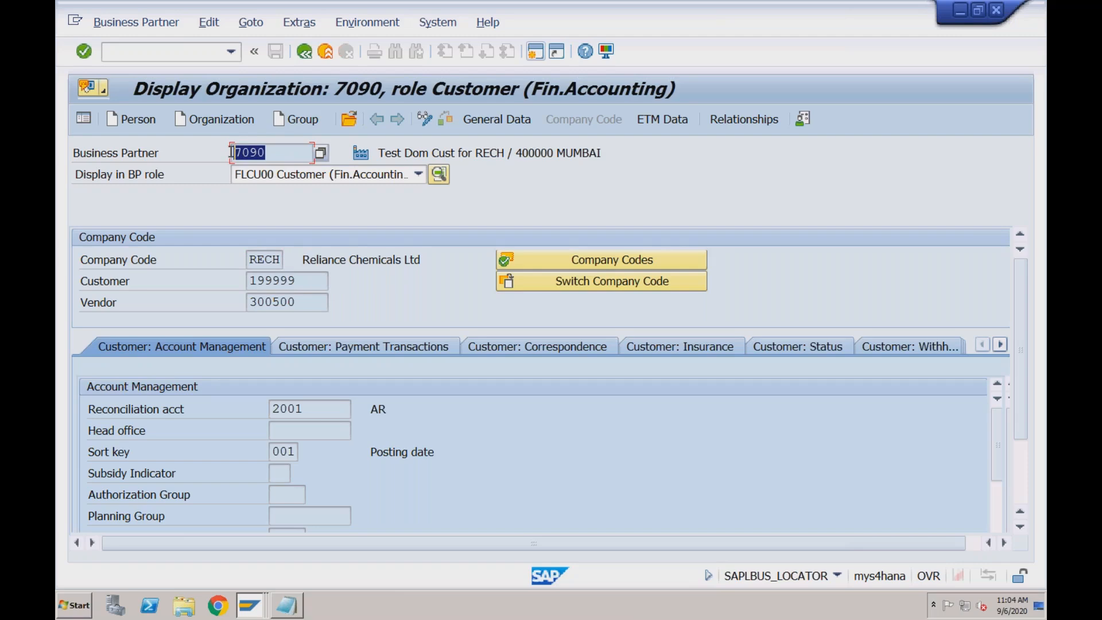
Switch to Notepad and point out the BUT000 and BUT100 entries in the business partner table list
{"action": "key", "text": "alt+Tab"}
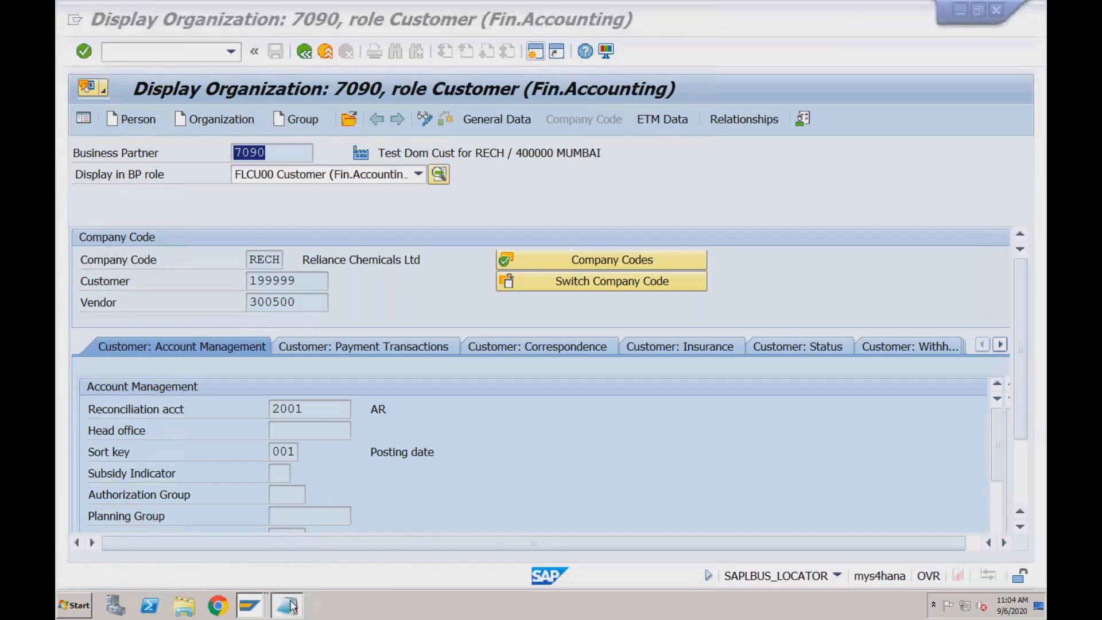
{"action": "left_click", "coordinate": [146, 317]}
{"action": "left_click", "coordinate": [144, 336]}
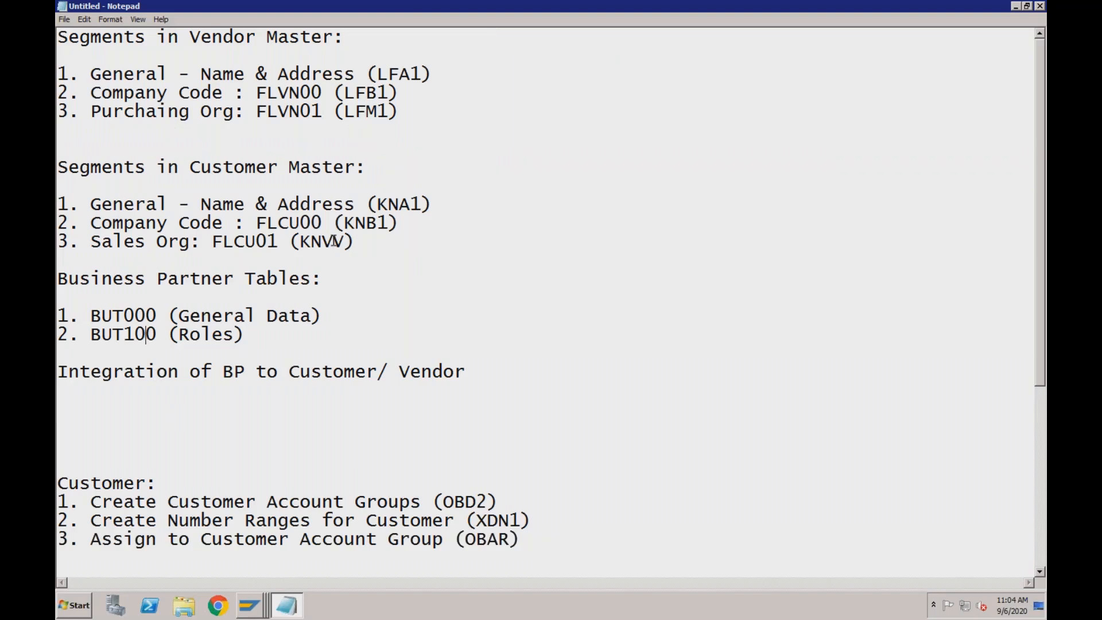
Add "1. CVI_CUST_LINK" beneath the heading "Integration of BP to Customer/ Vendor", leaving a blank line after the heading
{"action": "left_click", "coordinate": [474, 374]}
{"action": "key", "text": "Return"}
{"action": "key", "text": "Return"}
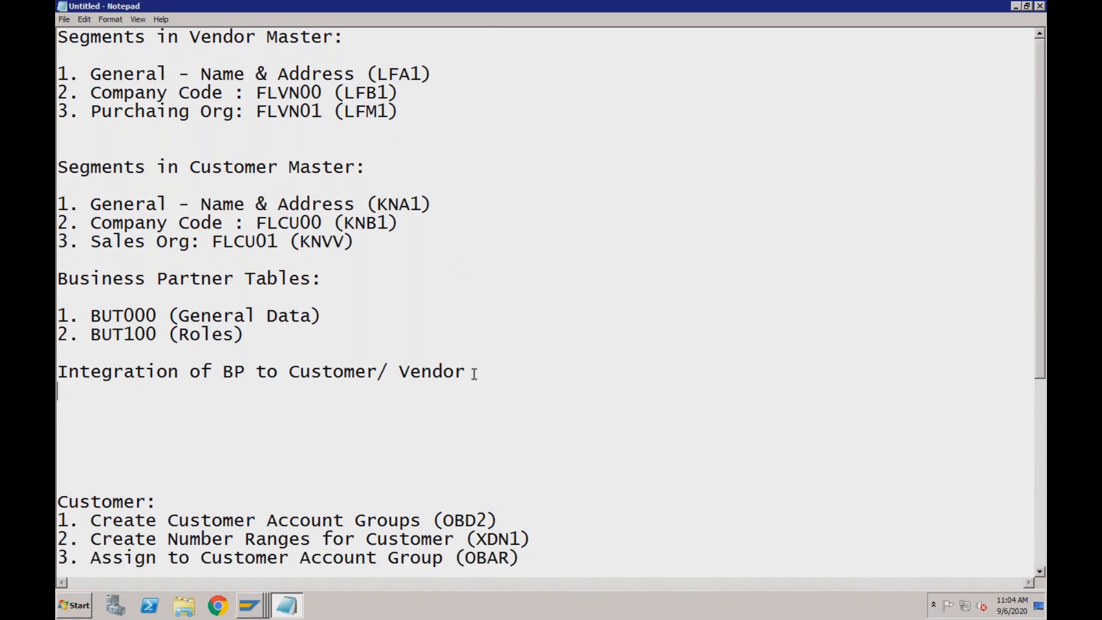
{"action": "type", "text": "1. CVI"}
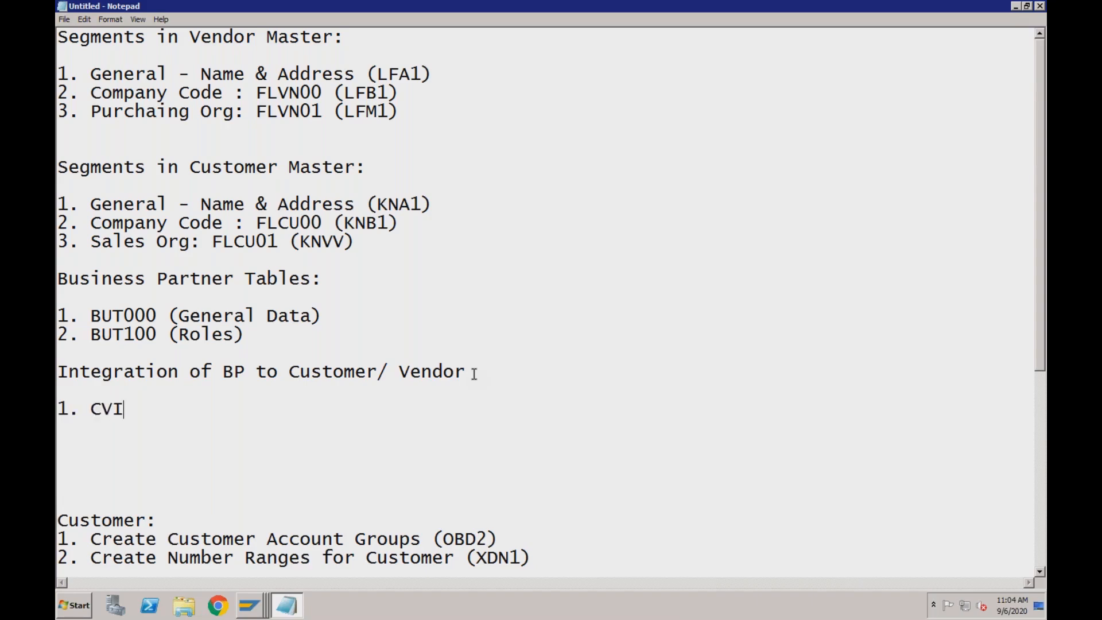
{"action": "type", "text": "_CUST_LINK"}
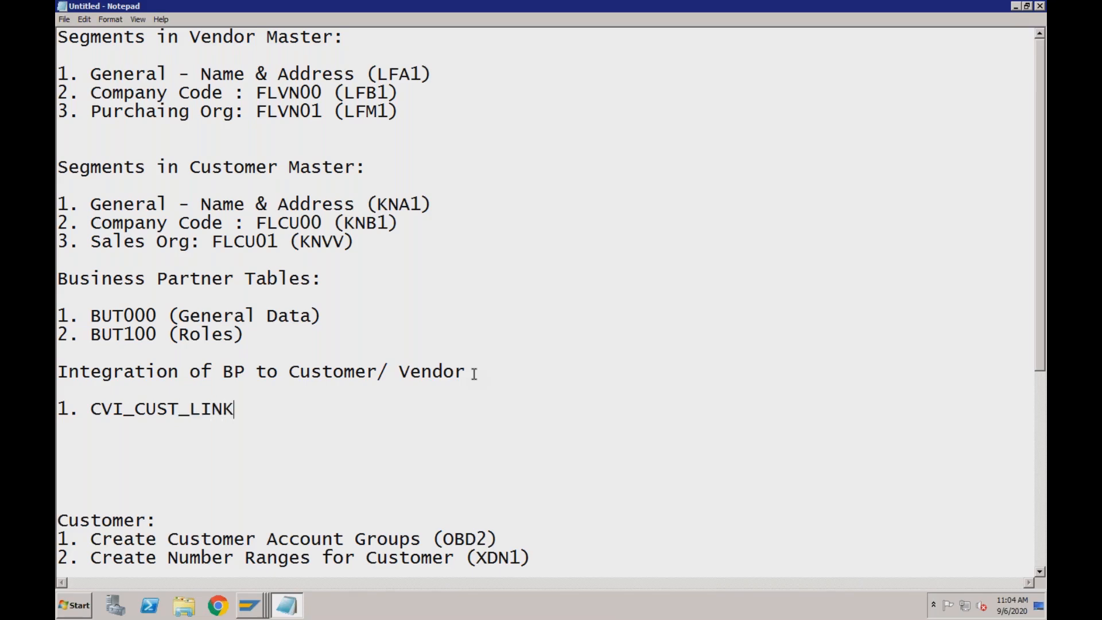
Add "2. CVI_VEND_LINK" as the second entry in the integration table list
{"action": "key", "text": "Return"}
{"action": "type", "text": "2"}
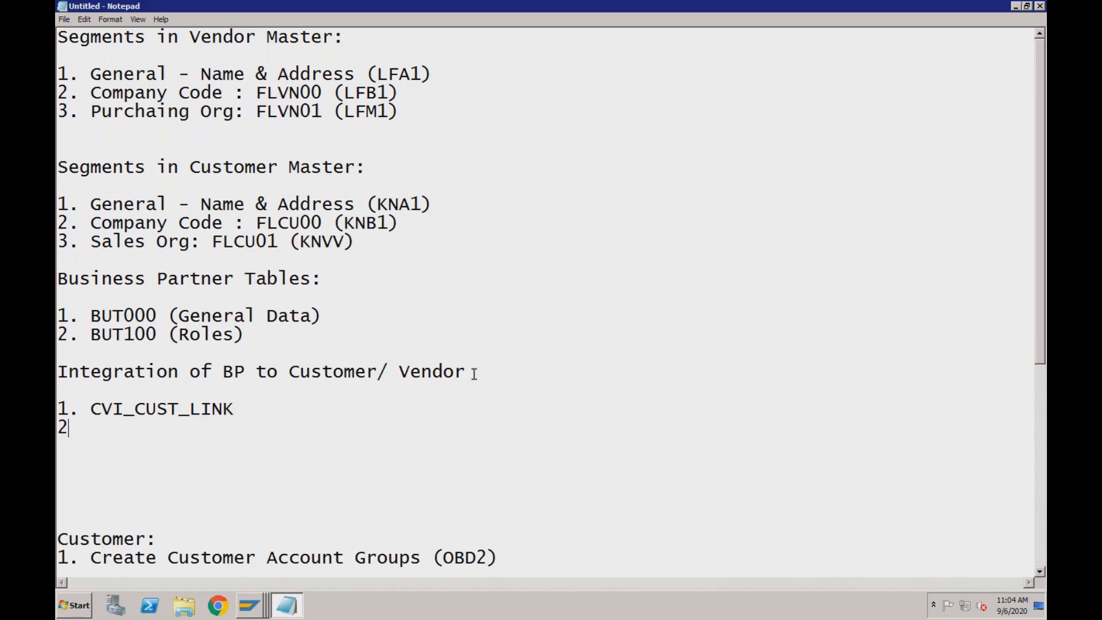
{"action": "type", "text": ". CVI_VEND"}
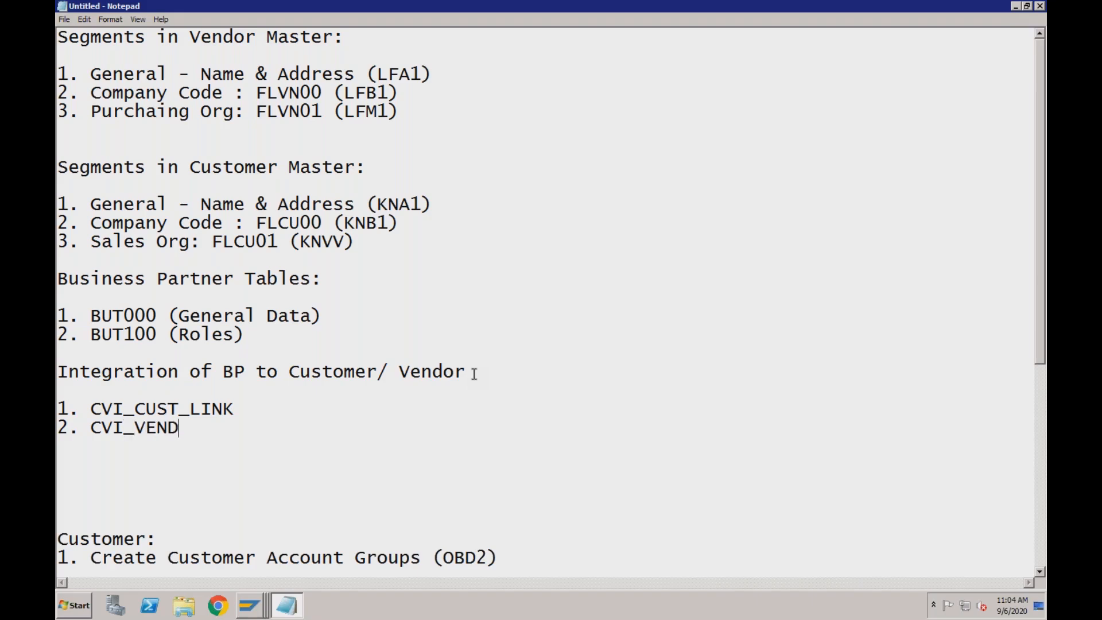
{"action": "type", "text": "_LINK"}
{"action": "left_click", "coordinate": [236, 408]}
Switch to the SAP business partner display and compare the partner's business partner number with its customer number
{"action": "left_click", "coordinate": [252, 606]}
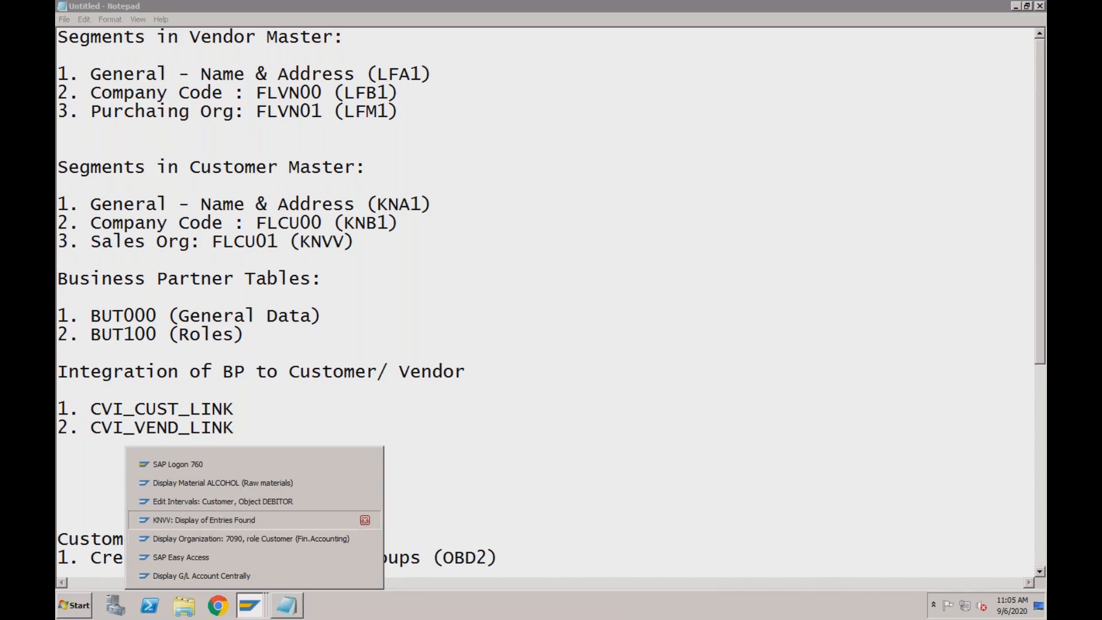
{"action": "left_click", "coordinate": [253, 525]}
{"action": "mouse_move", "coordinate": [253, 606]}
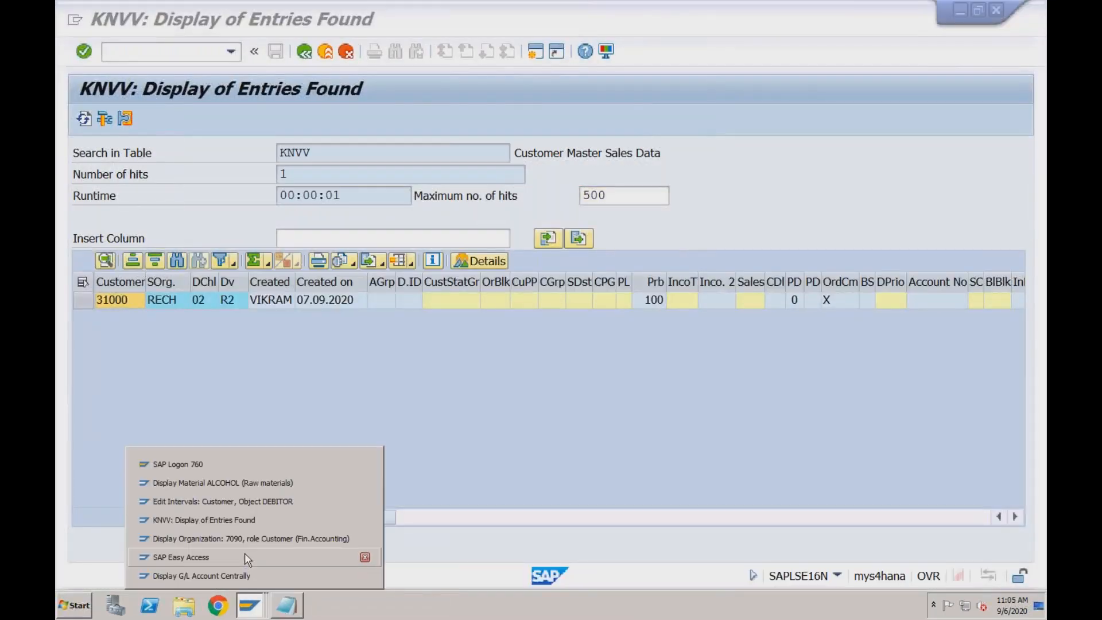
{"action": "left_click", "coordinate": [247, 538]}
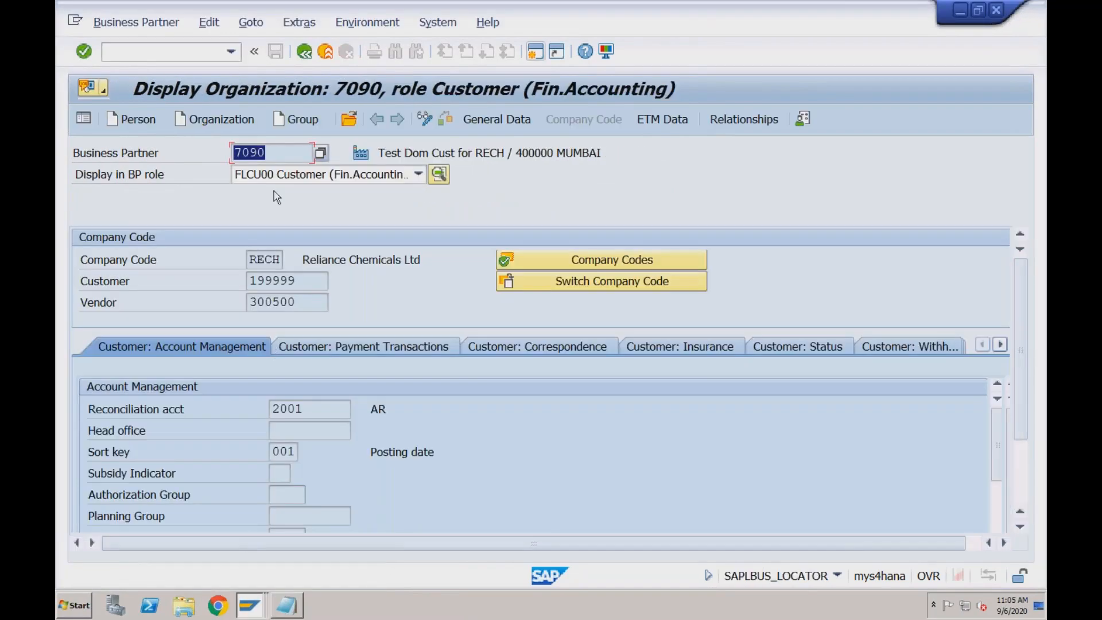
{"action": "left_click", "coordinate": [274, 151]}
{"action": "left_click_drag", "start_coordinate": [274, 151], "coordinate": [233, 152]}
{"action": "left_click", "coordinate": [233, 152]}
{"action": "left_click", "coordinate": [300, 282]}
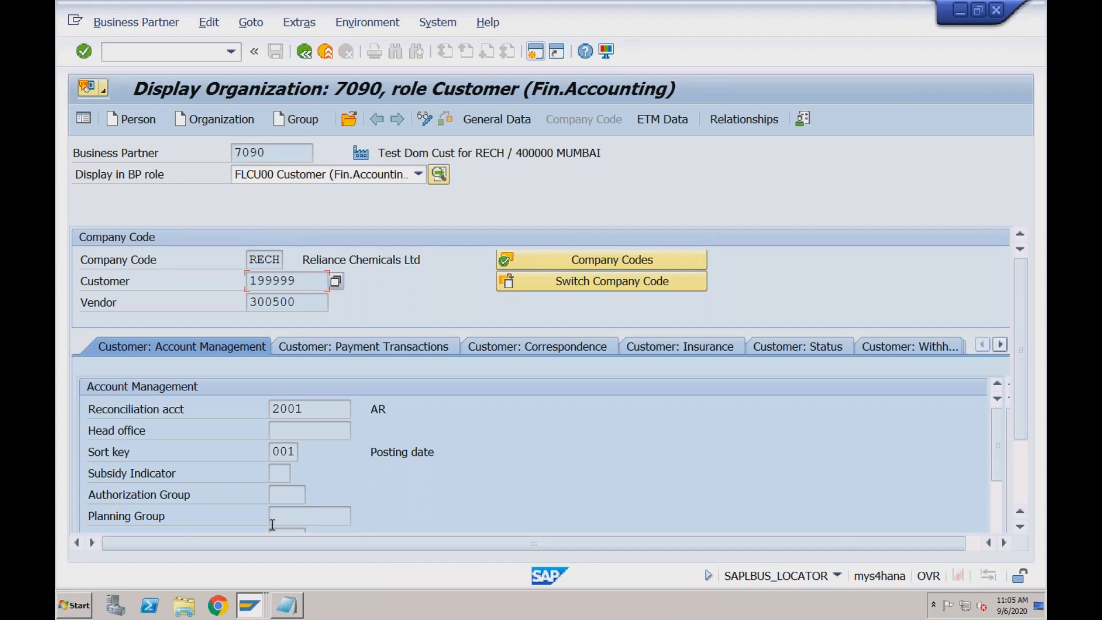
Start transaction SE16N in the SAP Easy Access session and load the table CVI_CUST_LINK
{"action": "left_click", "coordinate": [250, 606]}
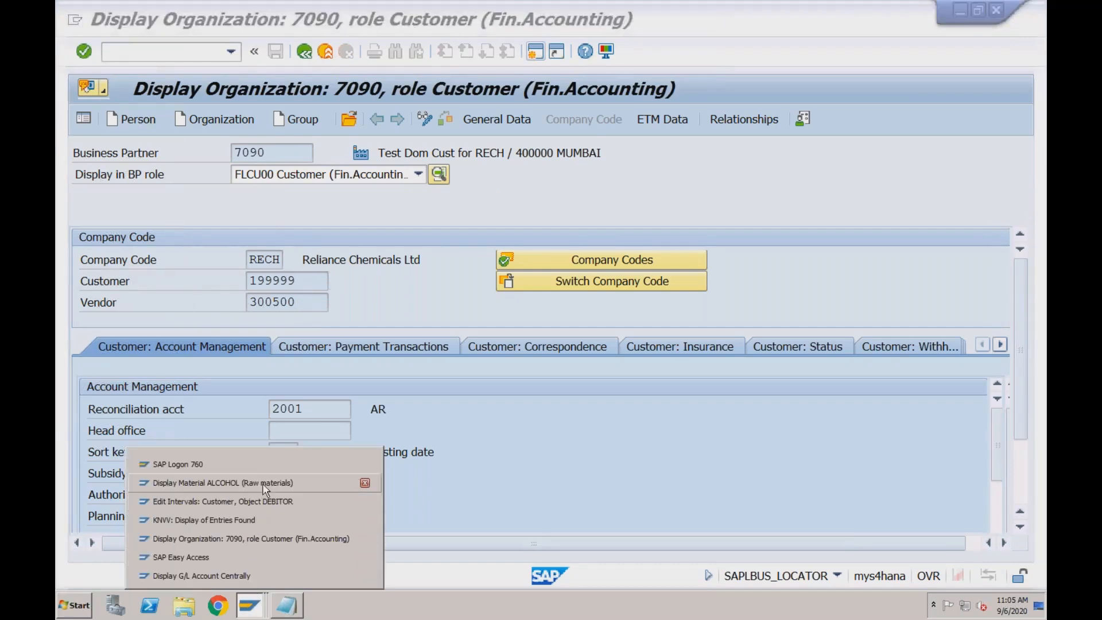
{"action": "left_click", "coordinate": [246, 559]}
{"action": "type", "text": "se16n"}
{"action": "key", "text": "Return"}
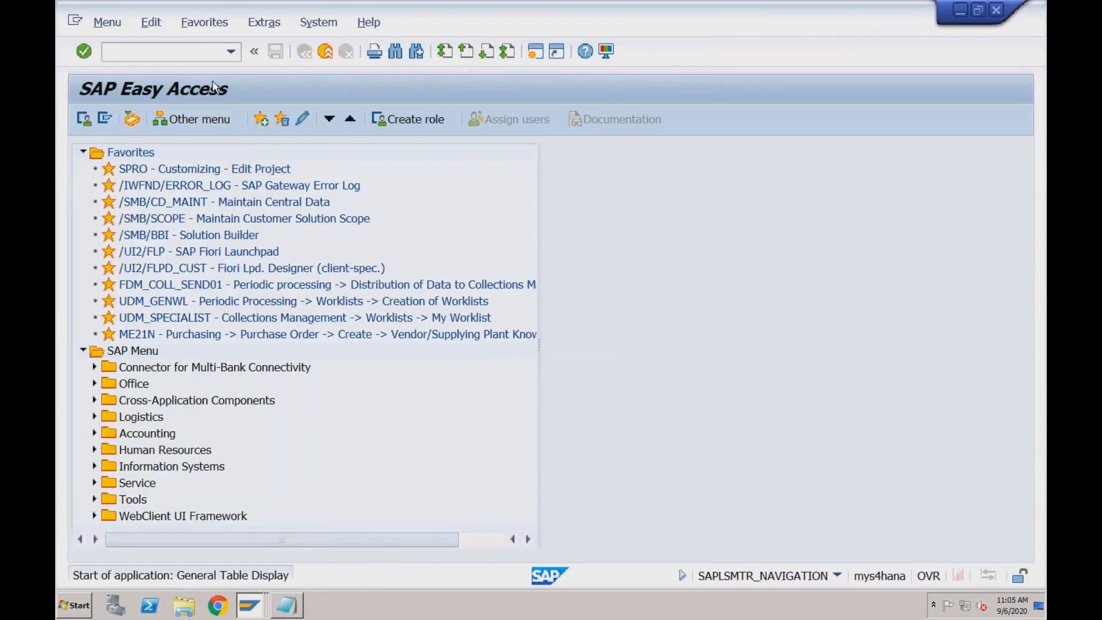
{"action": "left_click_drag", "start_coordinate": [260, 156], "coordinate": [233, 152]}
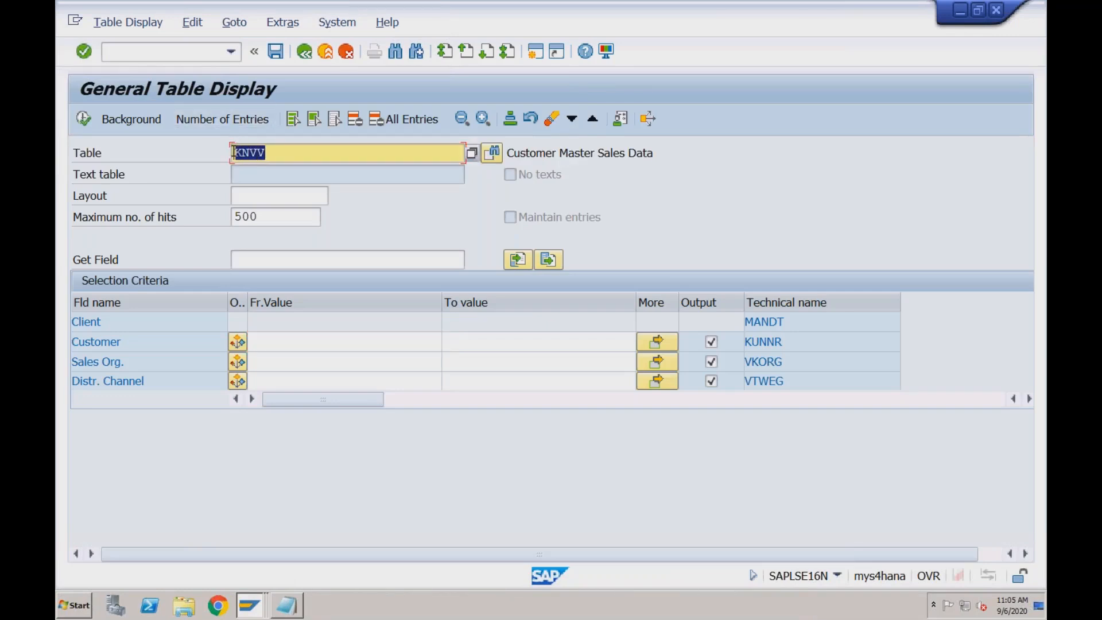
{"action": "type", "text": "cvi_cust_link"}
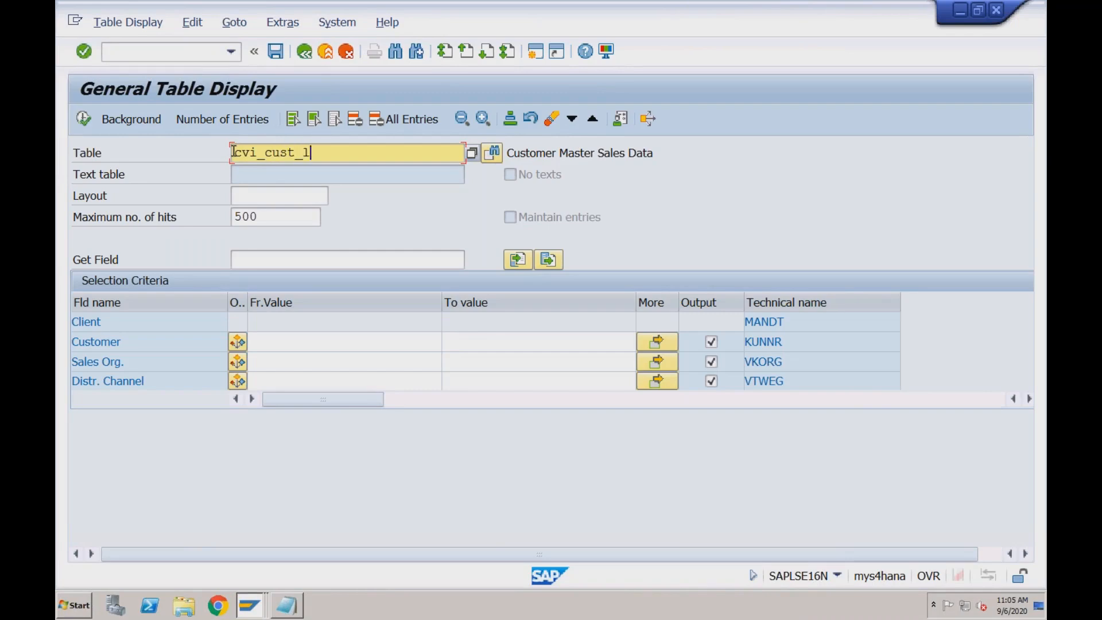
{"action": "key", "text": "Return"}
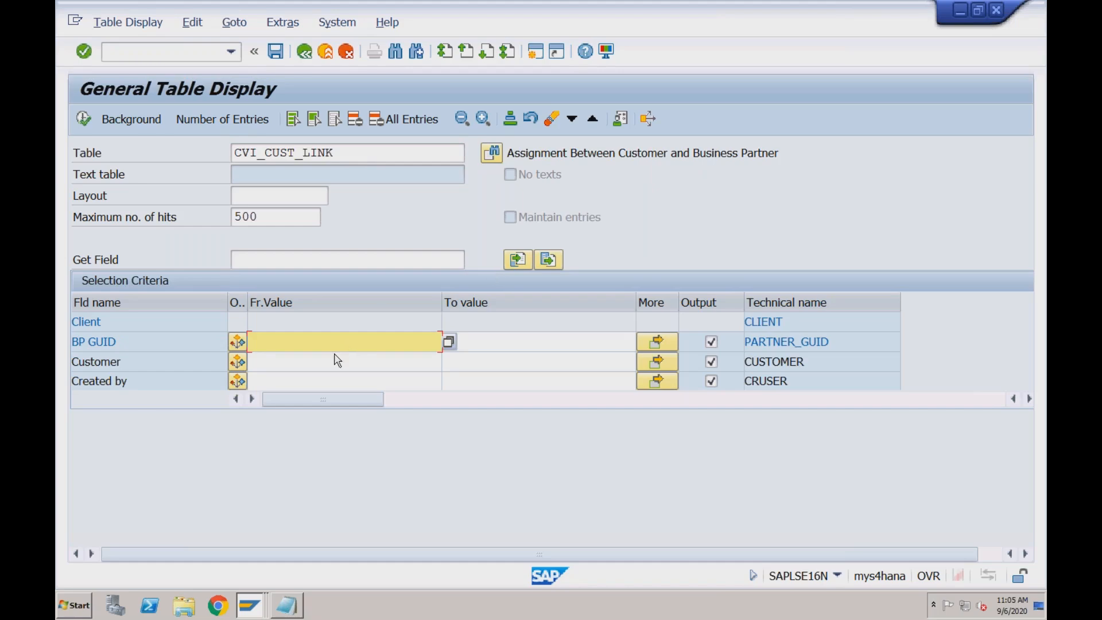
Point out the BP GUID and Customer fields in the selection criteria of CVI_CUST_LINK
{"action": "left_click", "coordinate": [184, 342]}
{"action": "left_click", "coordinate": [262, 342]}
{"action": "left_click", "coordinate": [168, 361]}
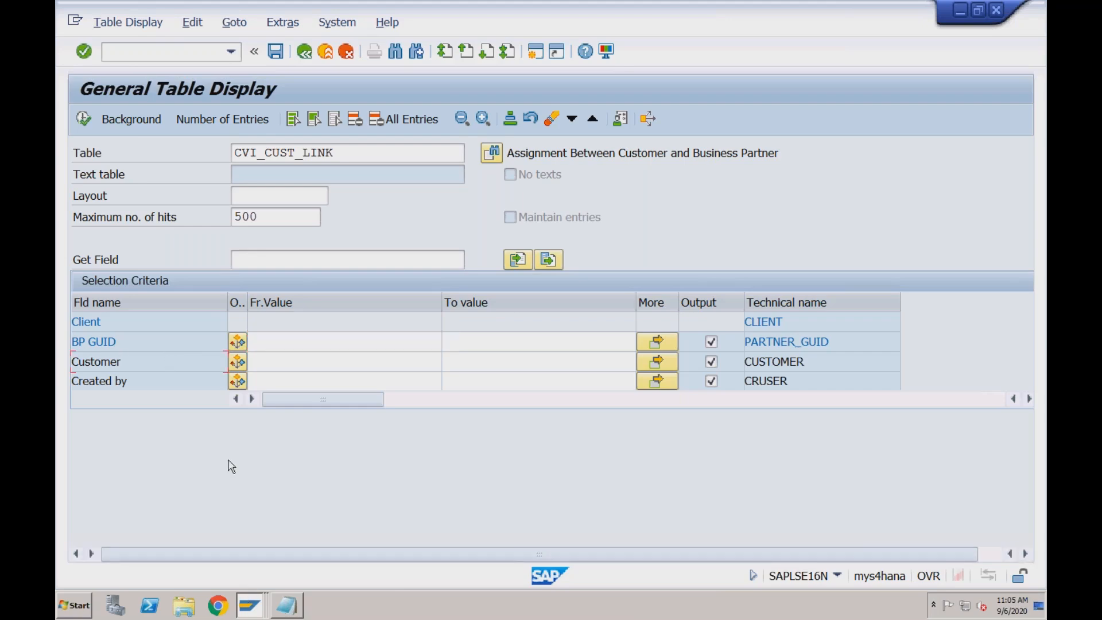
{"action": "left_click", "coordinate": [188, 342]}
Look up the displayed partner's customer number, filter CVI_CUST_LINK by that customer and run the table display
{"action": "left_click", "coordinate": [241, 597]}
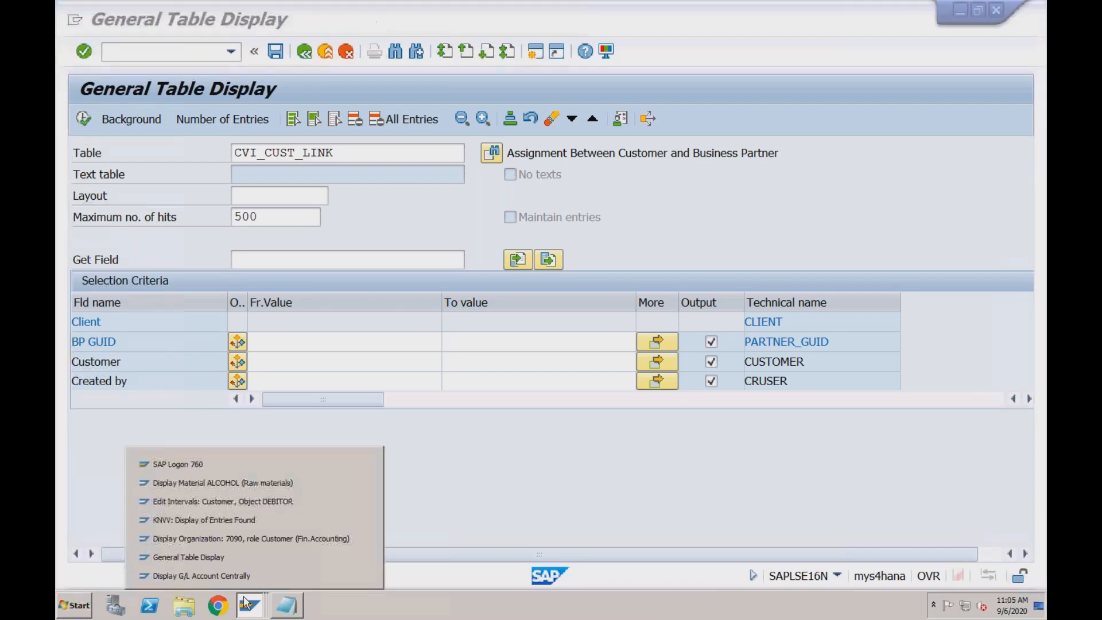
{"action": "left_click", "coordinate": [248, 539]}
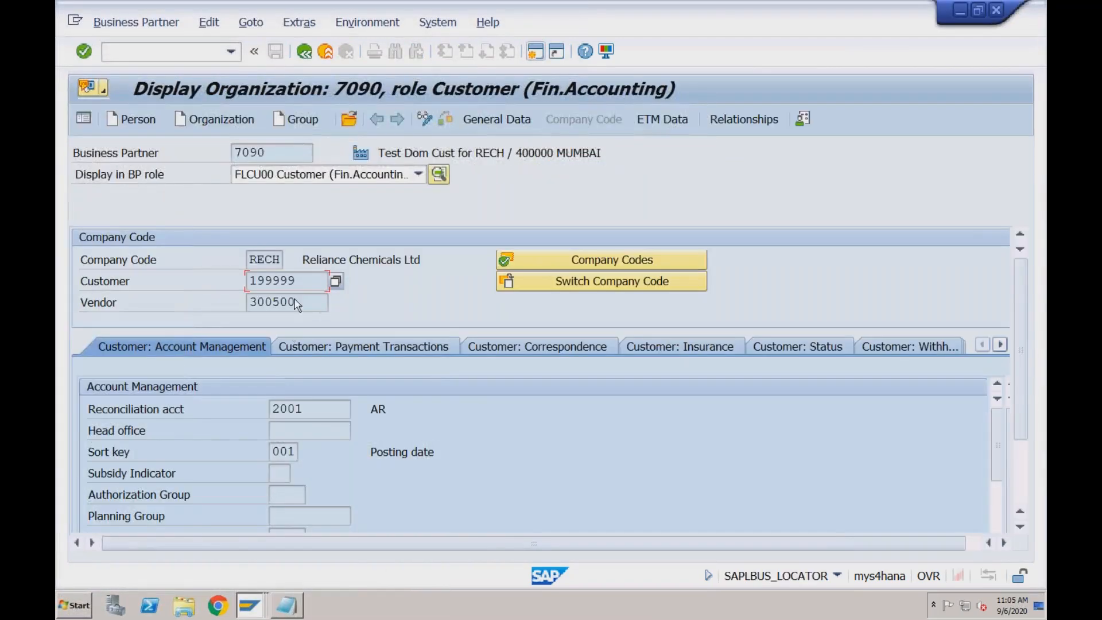
{"action": "key", "text": "shift+Home"}
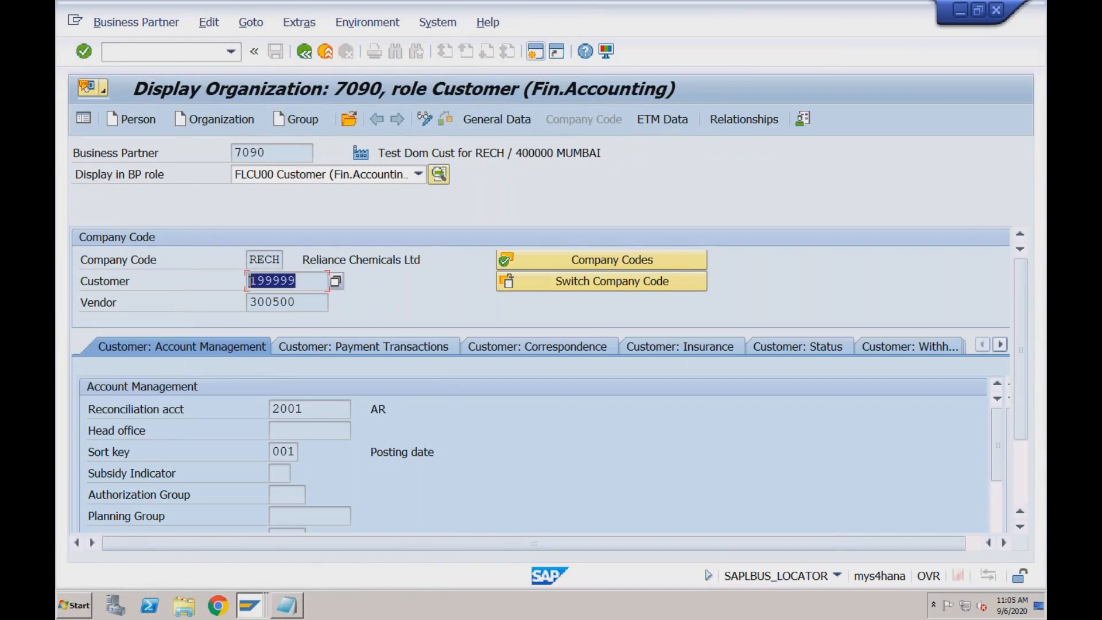
{"action": "left_click", "coordinate": [251, 606]}
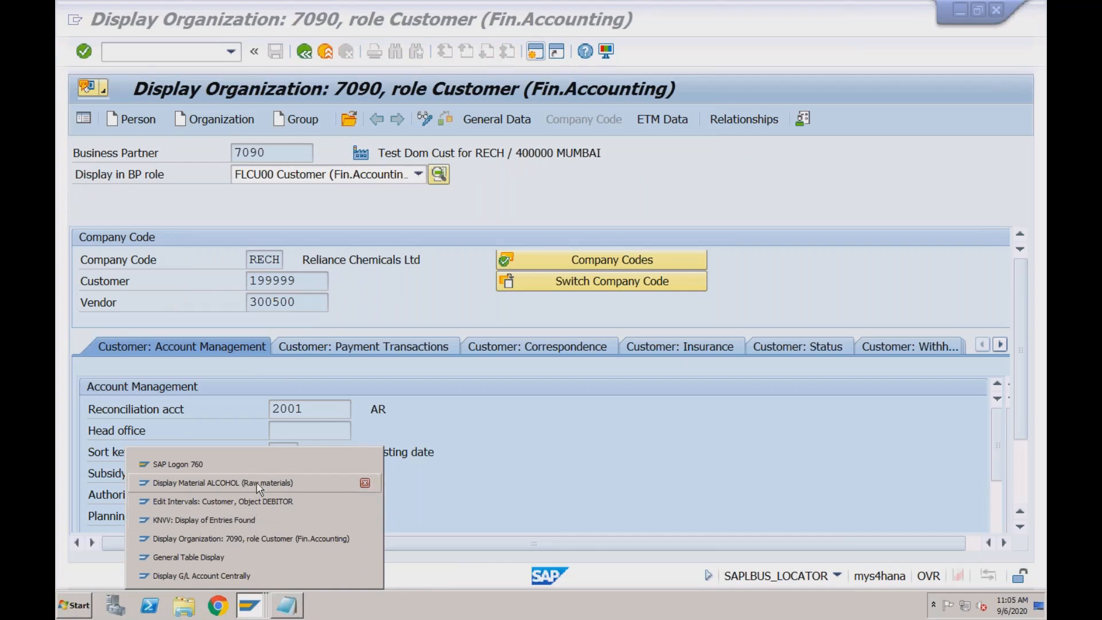
{"action": "left_click", "coordinate": [239, 557]}
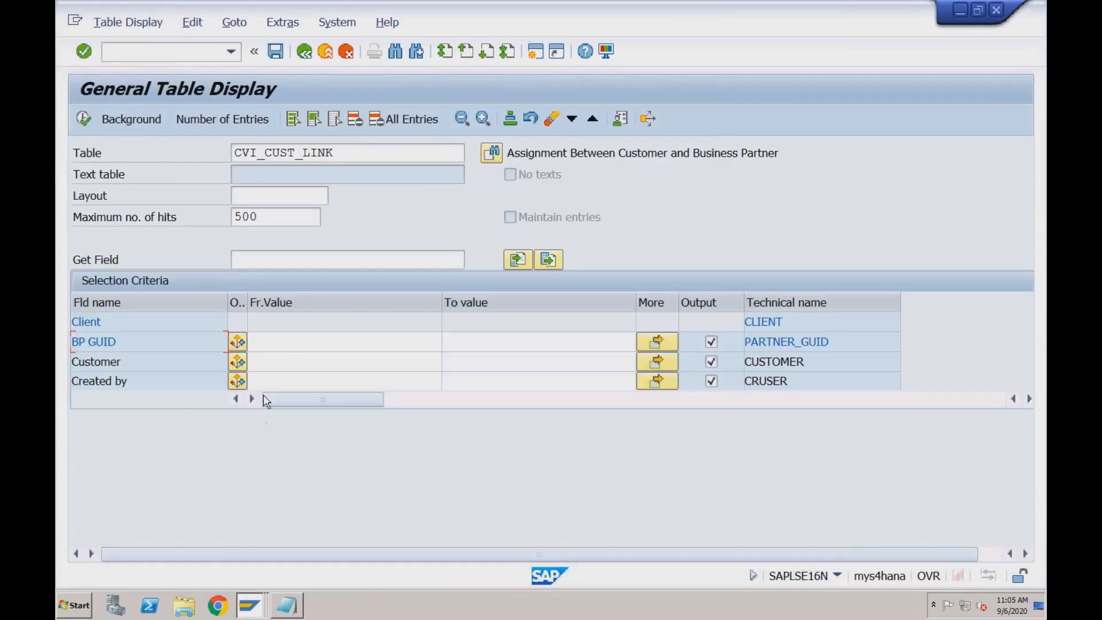
{"action": "left_click", "coordinate": [284, 366]}
{"action": "type", "text": "199999"}
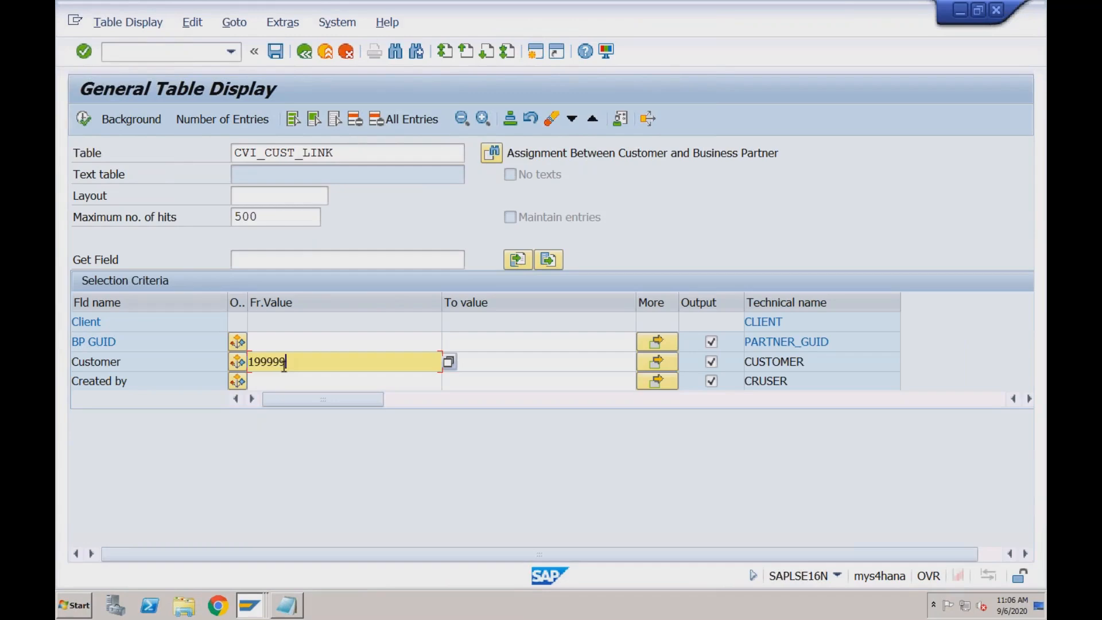
{"action": "left_click", "coordinate": [84, 118]}
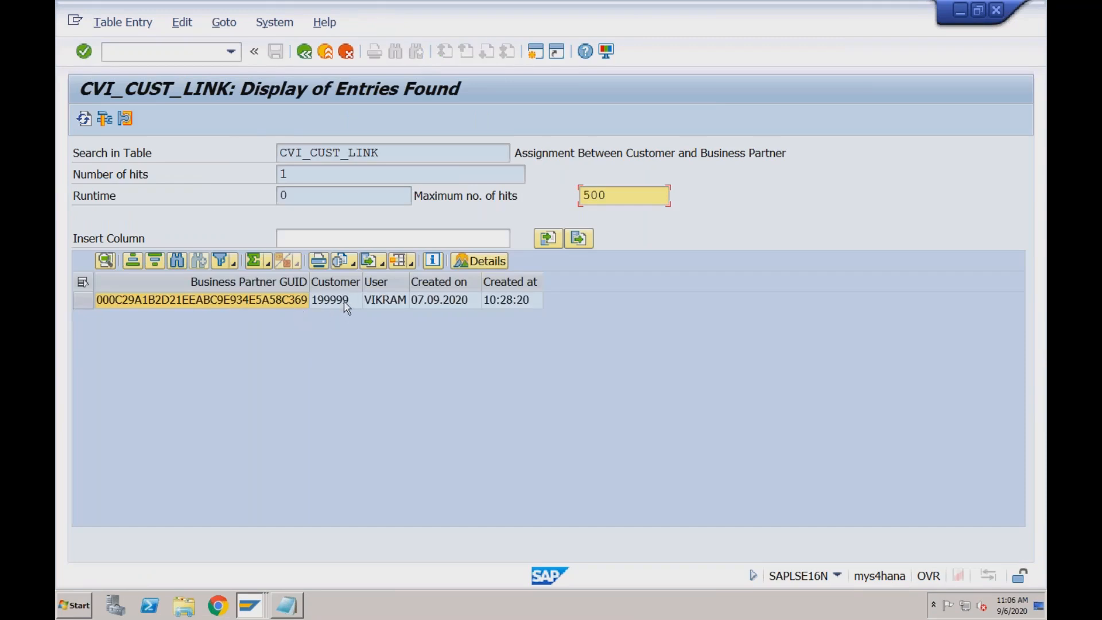
Point out the customer in the entry found and copy its Business Partner GUID
{"action": "left_click", "coordinate": [345, 301]}
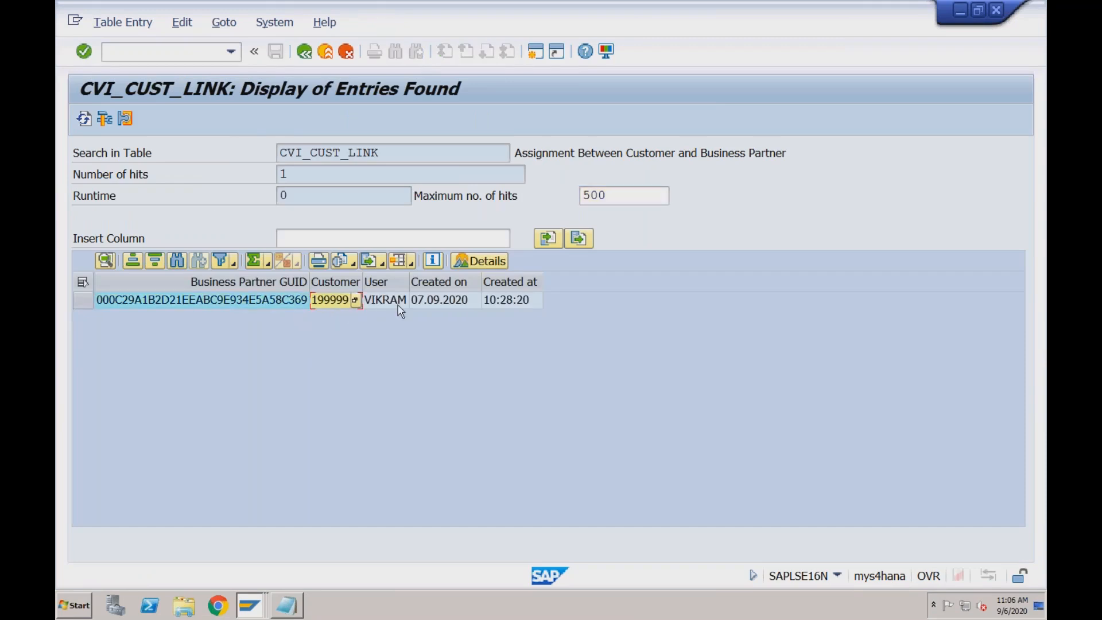
{"action": "left_click", "coordinate": [277, 304]}
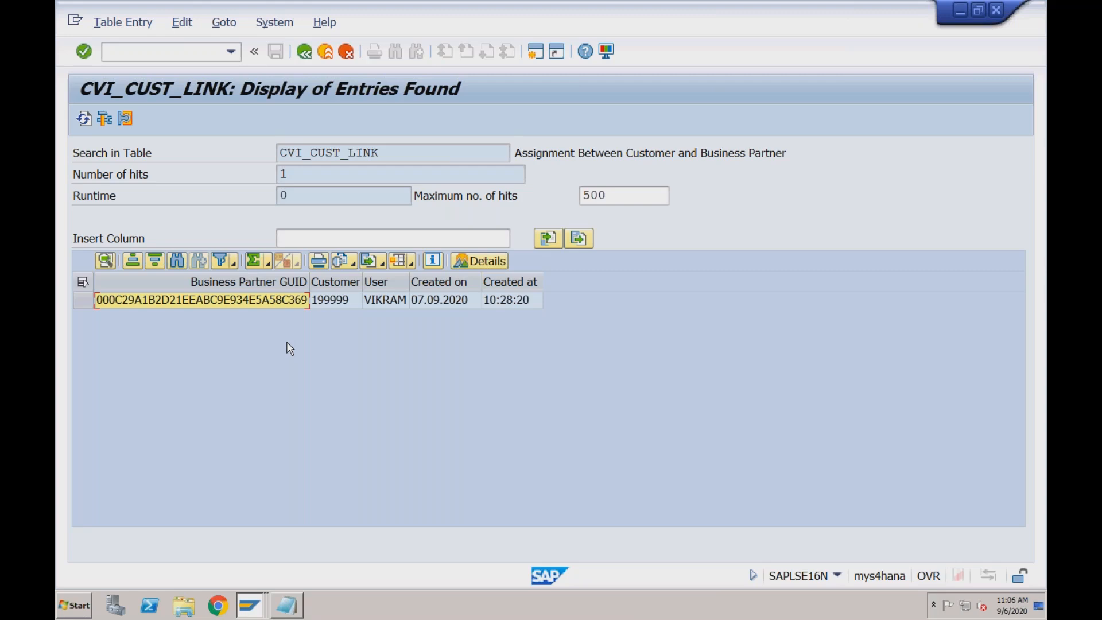
{"action": "key", "text": "ctrl+c"}
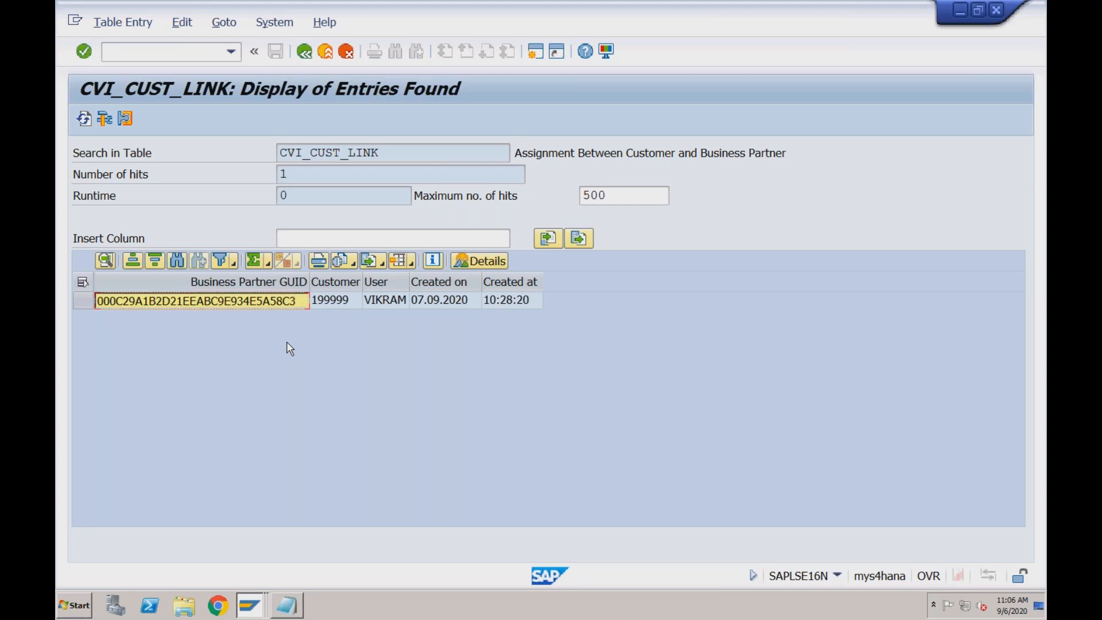
Return to the table selection and load the table BUT000
{"action": "left_click", "coordinate": [306, 57]}
{"action": "left_click_drag", "start_coordinate": [339, 153], "coordinate": [230, 151]}
{"action": "type", "text": "but000"}
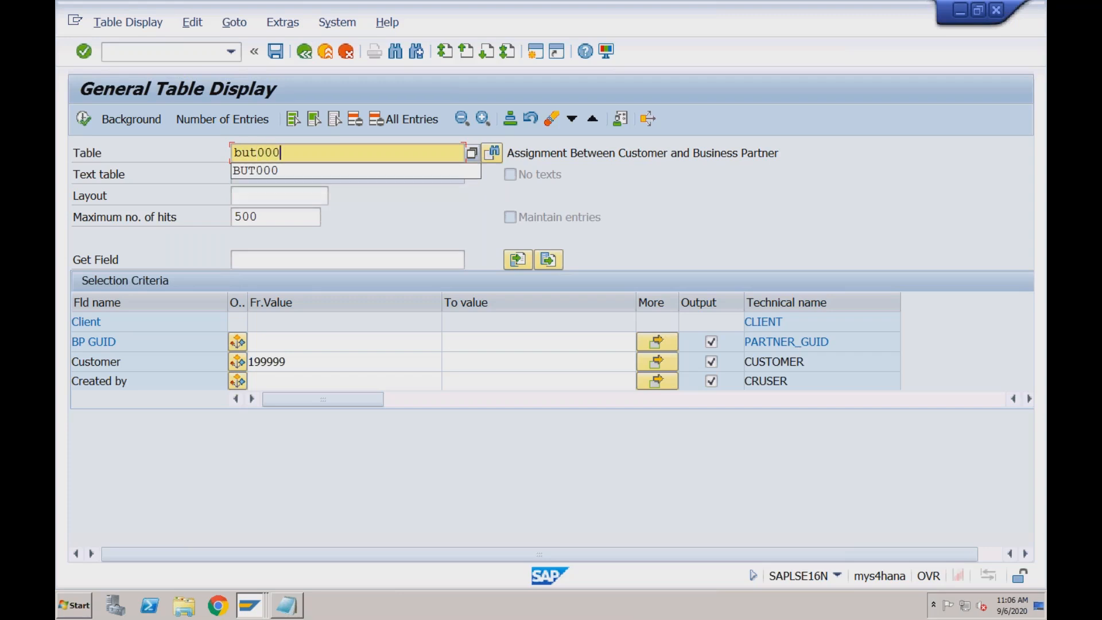
{"action": "key", "text": "Return"}
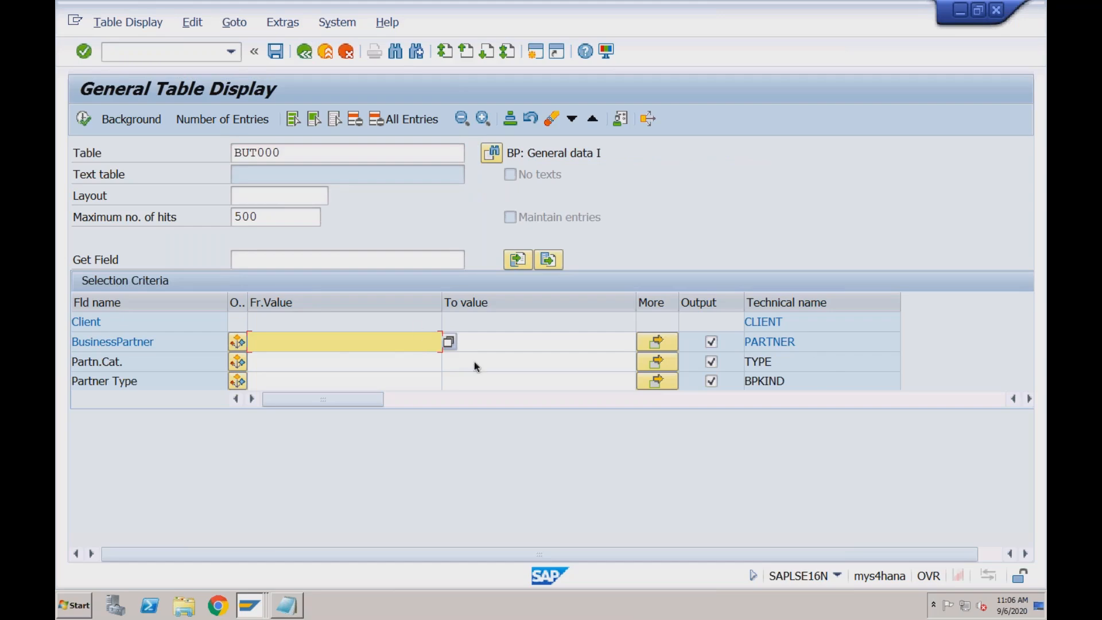
Find the BP GUID field by searching for "guid", filter BUT000 by the copied GUID, and run it to identify the partner
{"action": "left_click", "coordinate": [373, 362]}
{"action": "key", "text": "ctrl+f"}
{"action": "type", "text": "guid"}
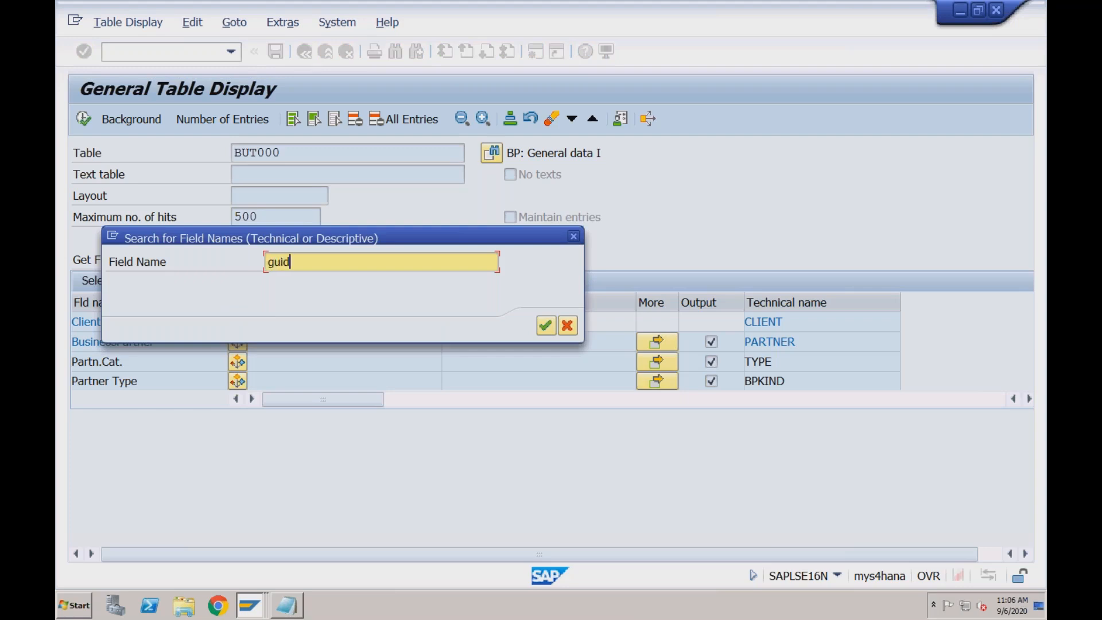
{"action": "key", "text": "Return"}
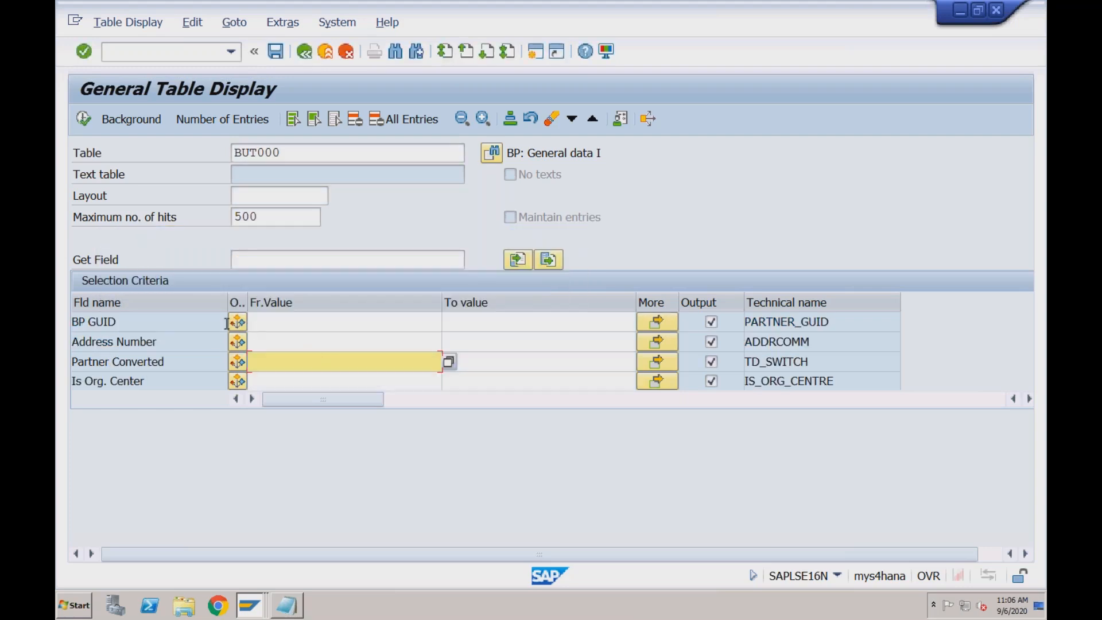
{"action": "left_click", "coordinate": [277, 322]}
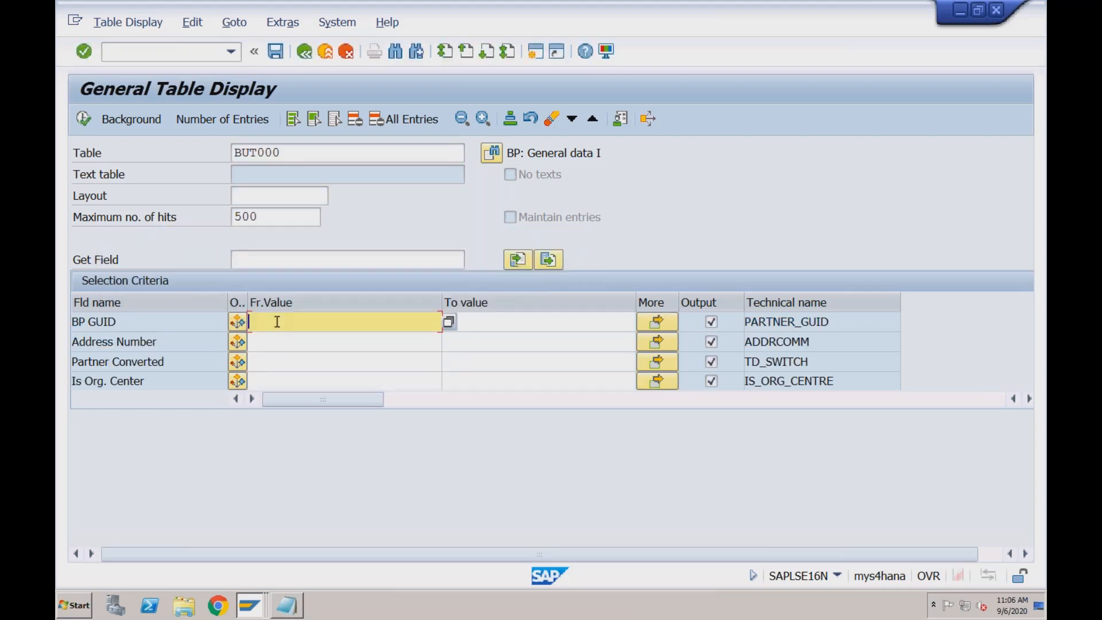
{"action": "key", "text": "ctrl+v"}
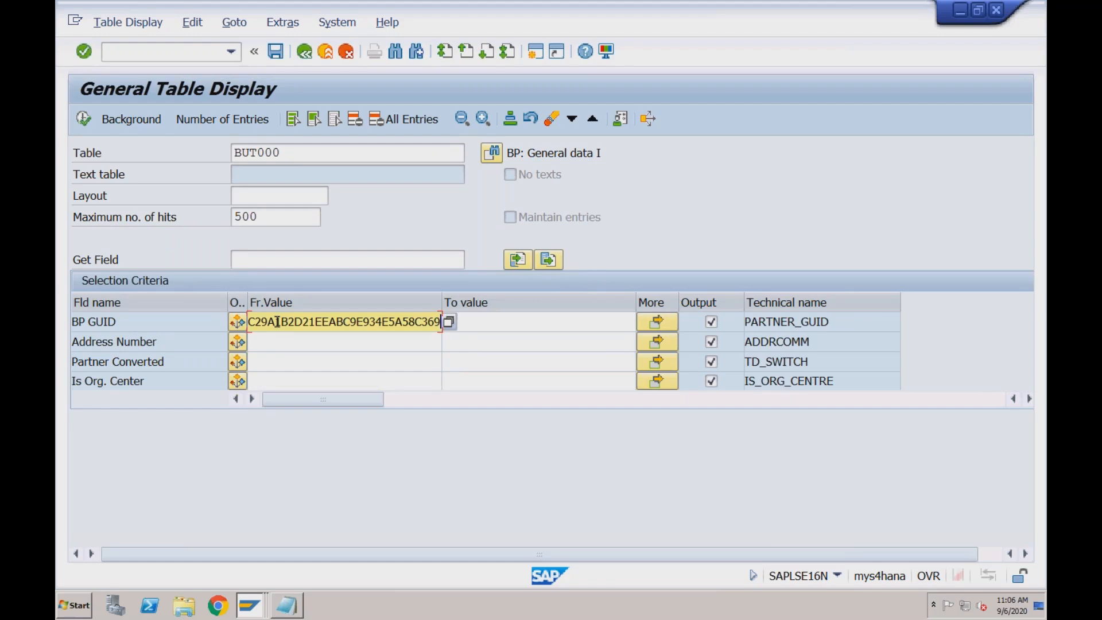
{"action": "left_click", "coordinate": [85, 119]}
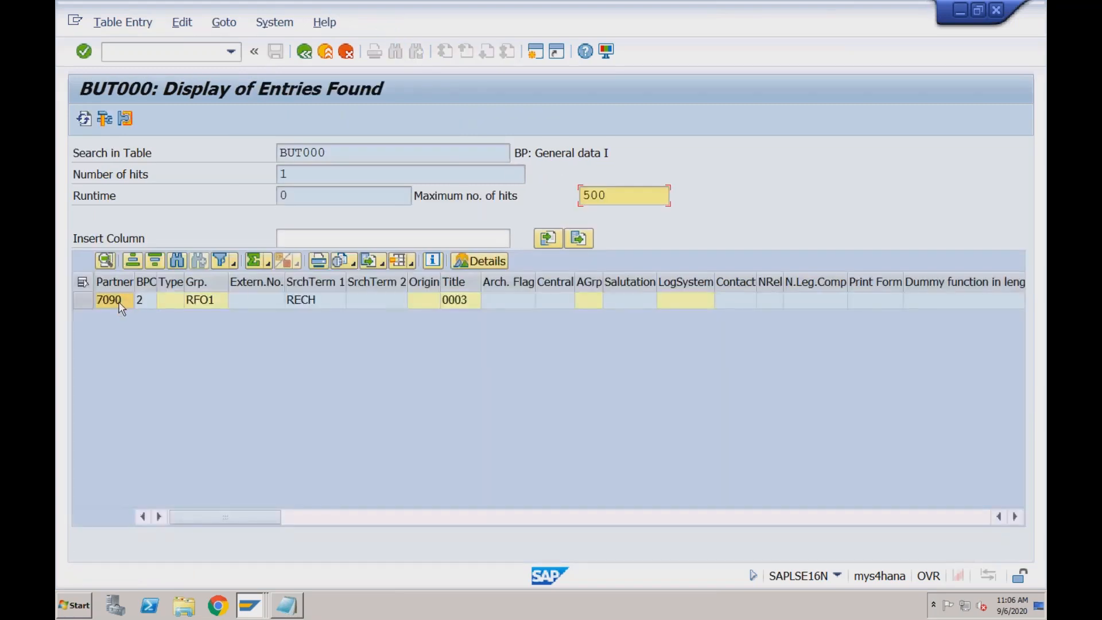
{"action": "left_click", "coordinate": [118, 301]}
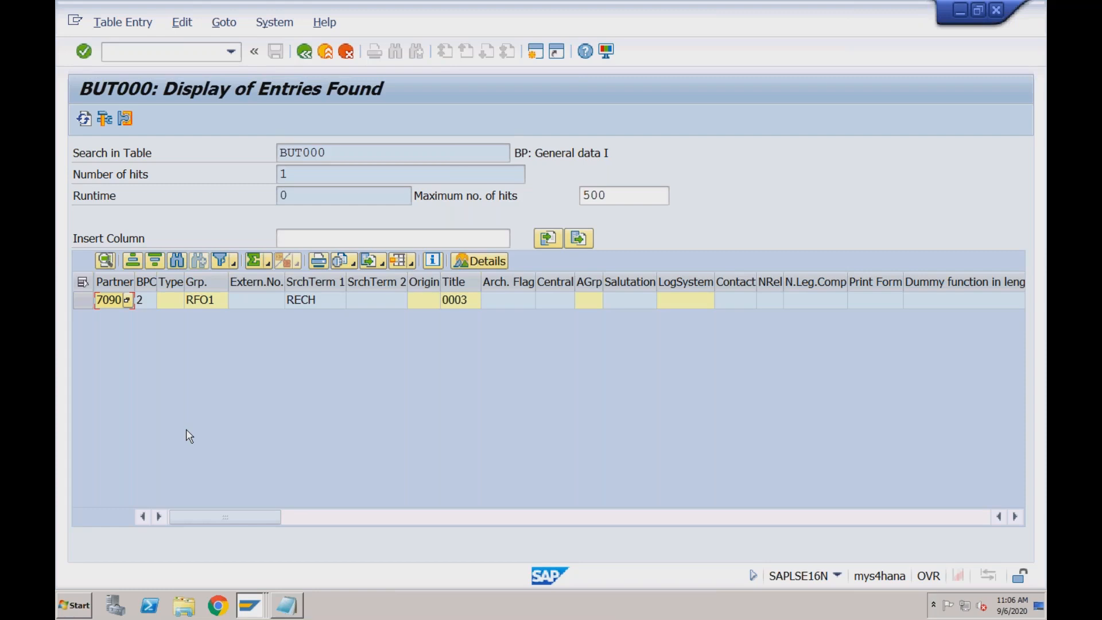
Switch to Notepad and review the notes from the vendor master segments through the CVI_VEND_LINK entry
{"action": "left_click", "coordinate": [290, 608]}
{"action": "left_click", "coordinate": [244, 430]}
{"action": "left_click_drag", "start_coordinate": [244, 430], "coordinate": [57, 38]}
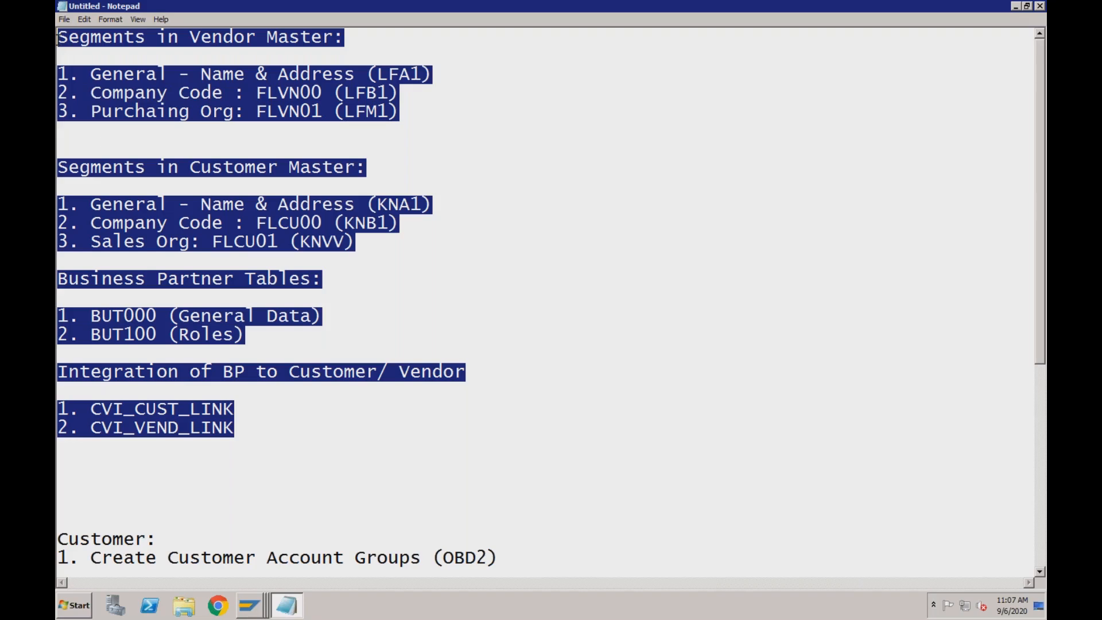
{"action": "left_click", "coordinate": [246, 429]}
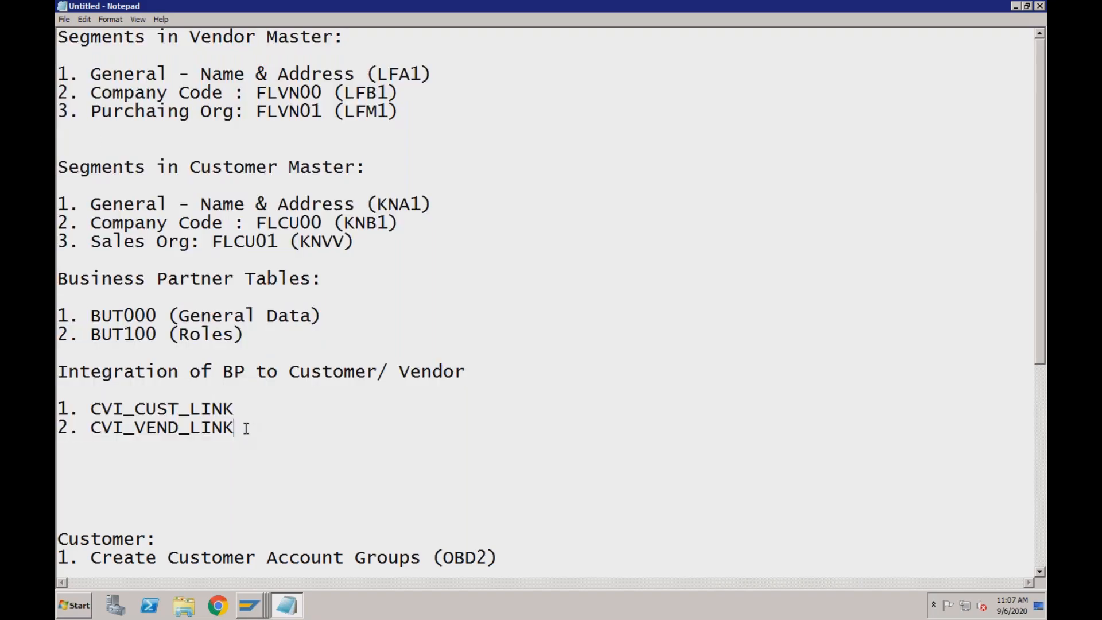
Add the line "Material Table: MARA, MARC, MARD" below the CVI_VEND_LINK entry and highlight MARA in it
{"action": "key", "text": "Return"}
{"action": "key", "text": "Return"}
{"action": "key", "text": "Return"}
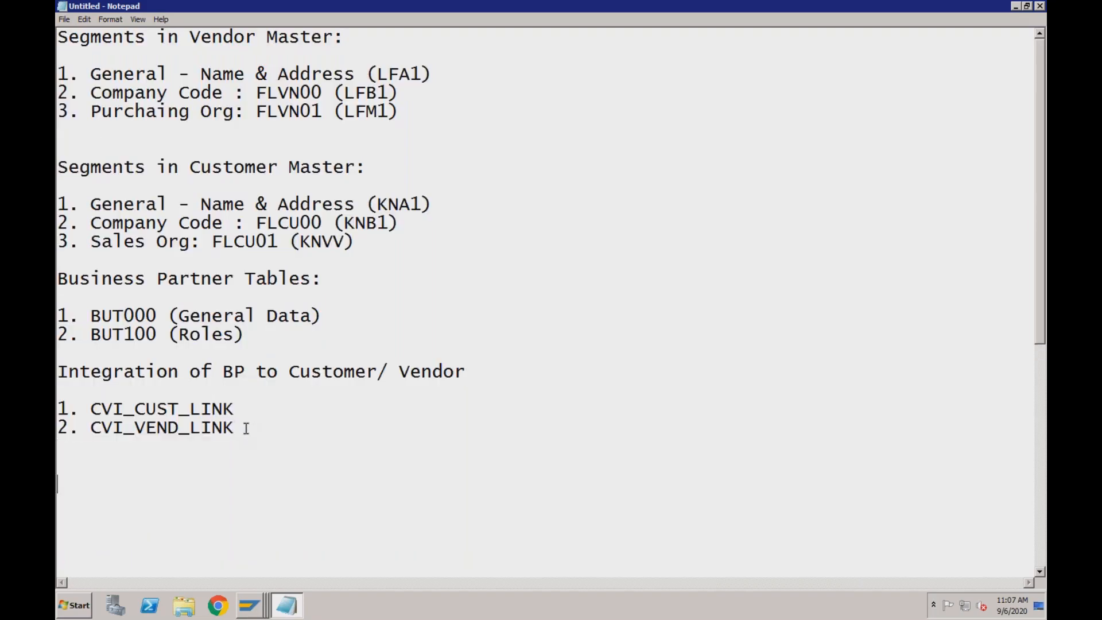
{"action": "type", "text": "Material Table"}
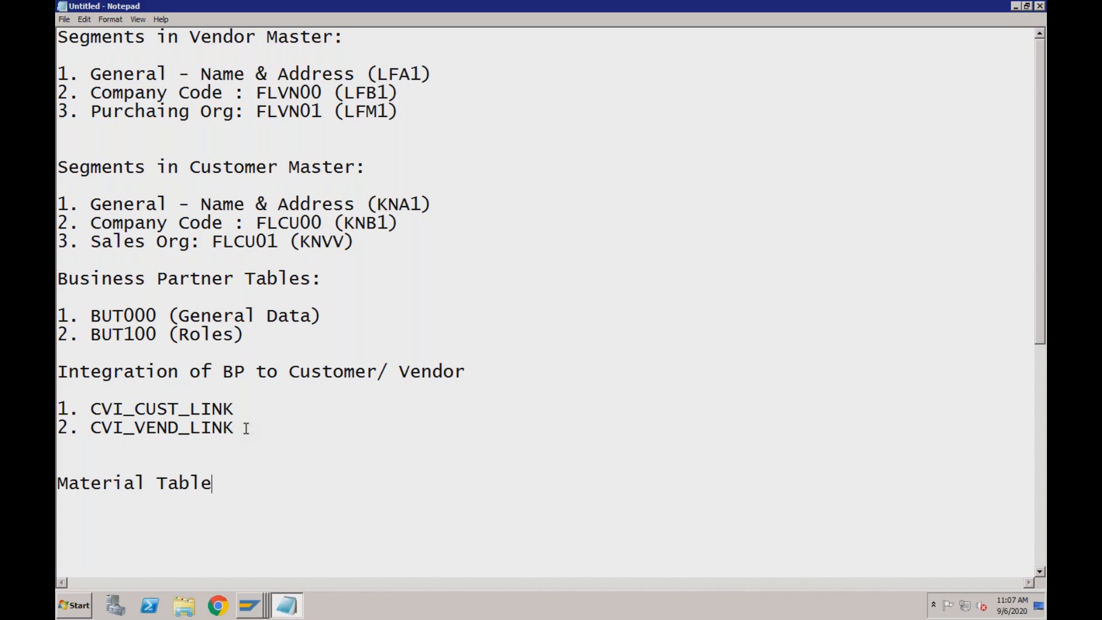
{"action": "type", "text": ": MARA, MARC, MARD"}
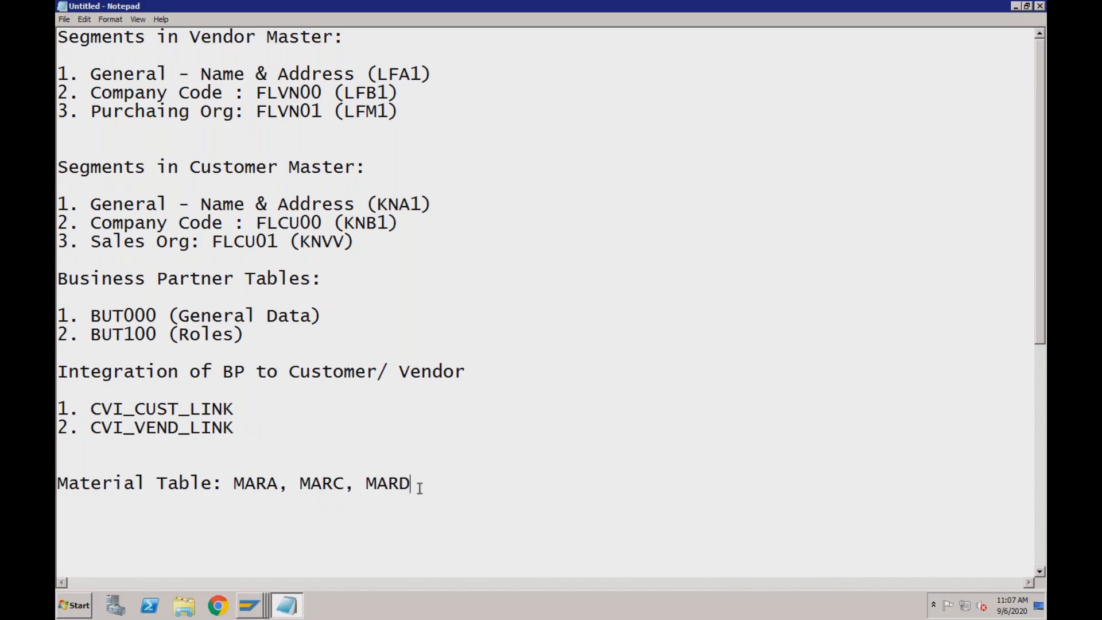
{"action": "left_click_drag", "start_coordinate": [279, 482], "coordinate": [234, 483]}
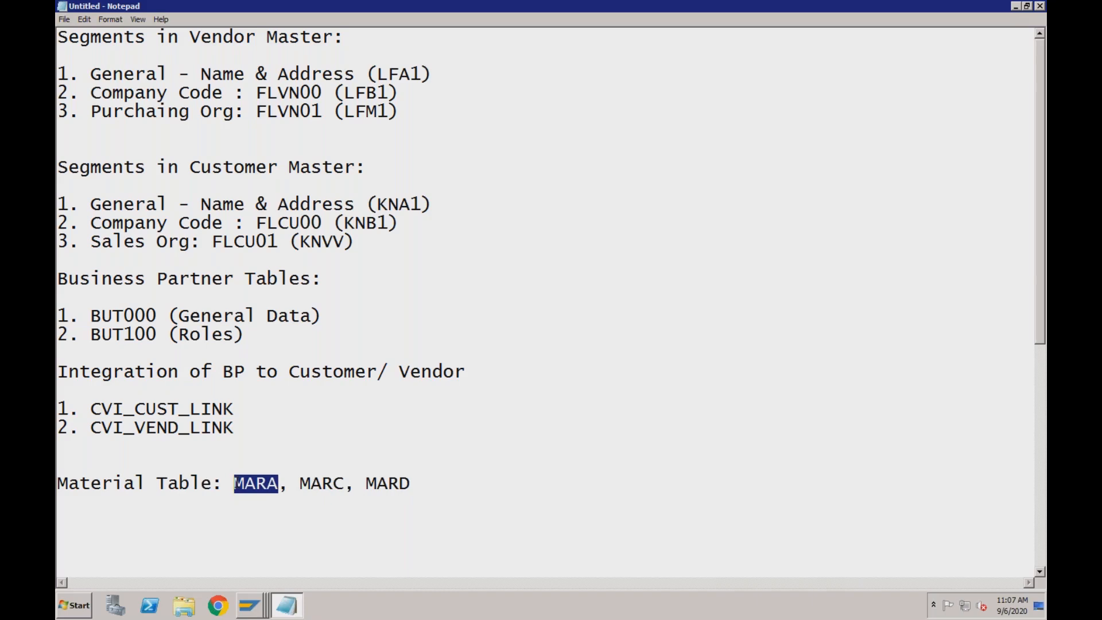
Switch to the SAP window with the BUT000 entries found, view the partner entry's detailed display and close it
{"action": "left_click", "coordinate": [257, 613]}
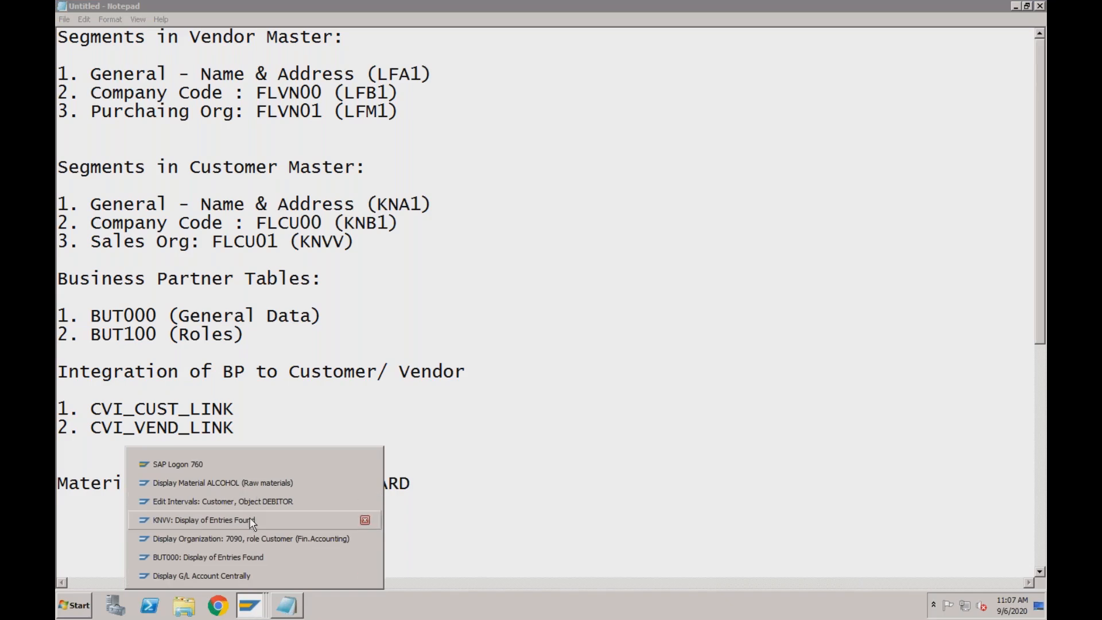
{"action": "left_click", "coordinate": [241, 556]}
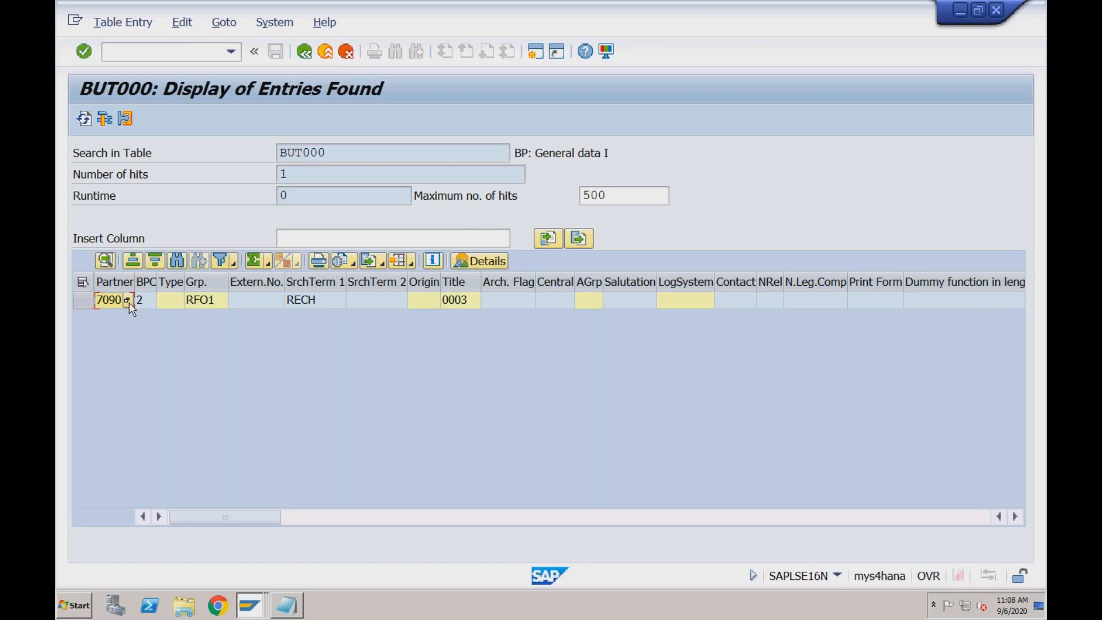
{"action": "double_click", "coordinate": [150, 301]}
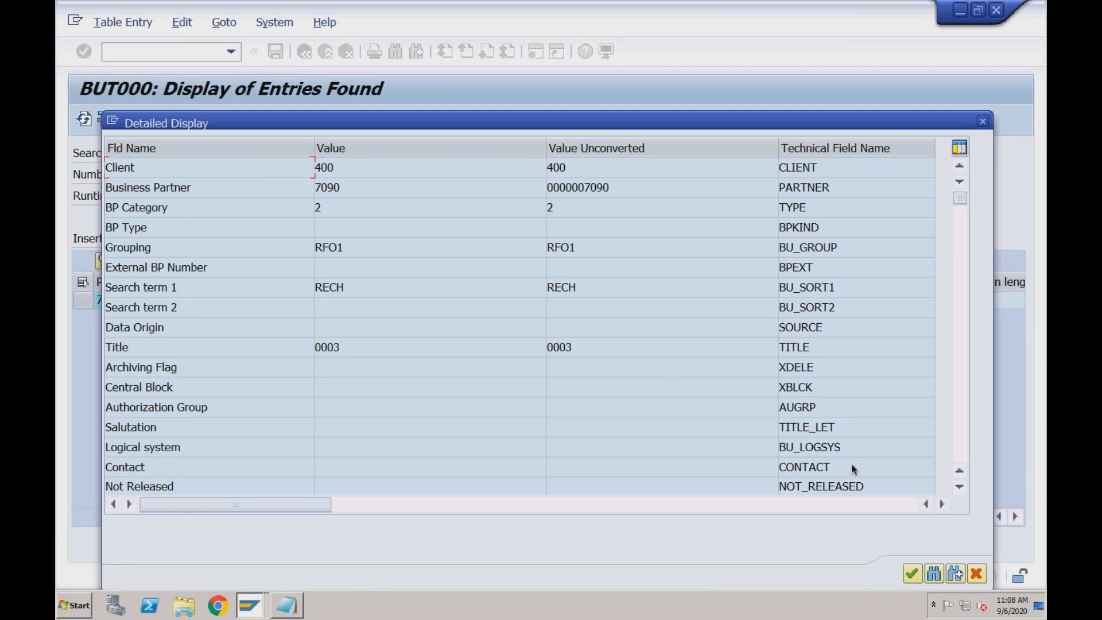
{"action": "left_click", "coordinate": [983, 121]}
Copy the table name BUT000, start transaction /nse11, and display the table's definition in the ABAP Dictionary
{"action": "left_click_drag", "start_coordinate": [326, 152], "coordinate": [274, 152]}
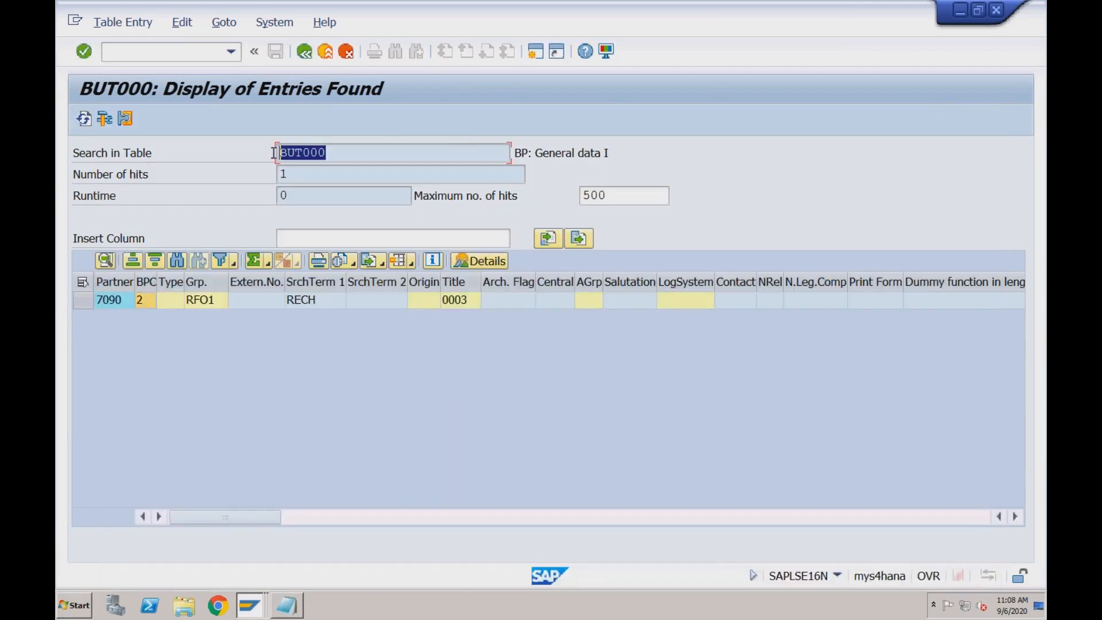
{"action": "key", "text": "ctrl+c"}
{"action": "left_click", "coordinate": [192, 54]}
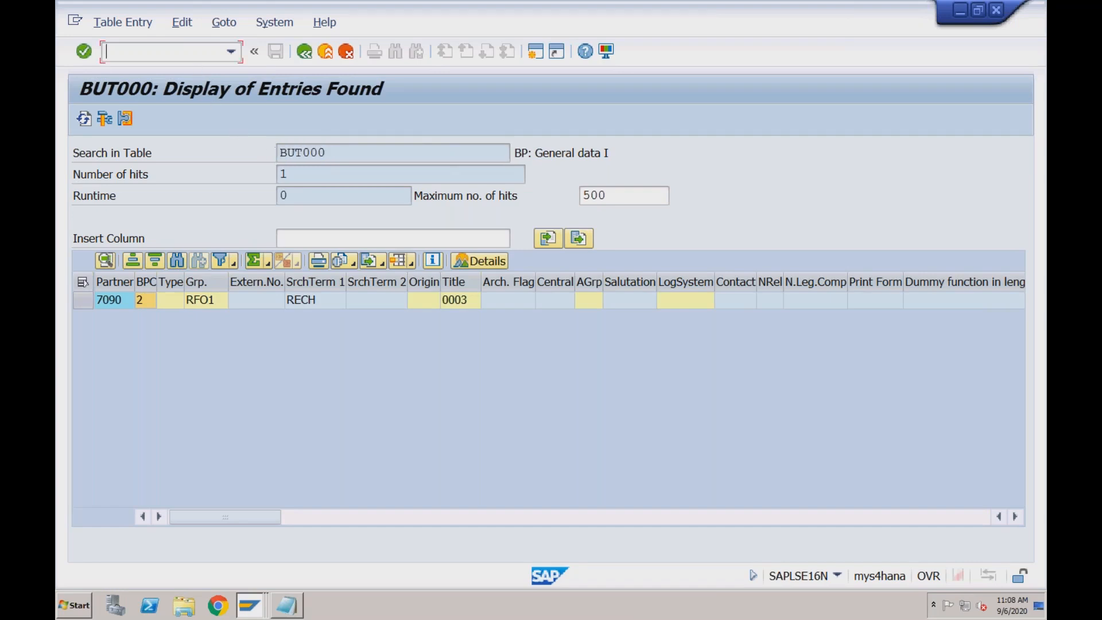
{"action": "type", "text": "/nse11"}
{"action": "key", "text": "Return"}
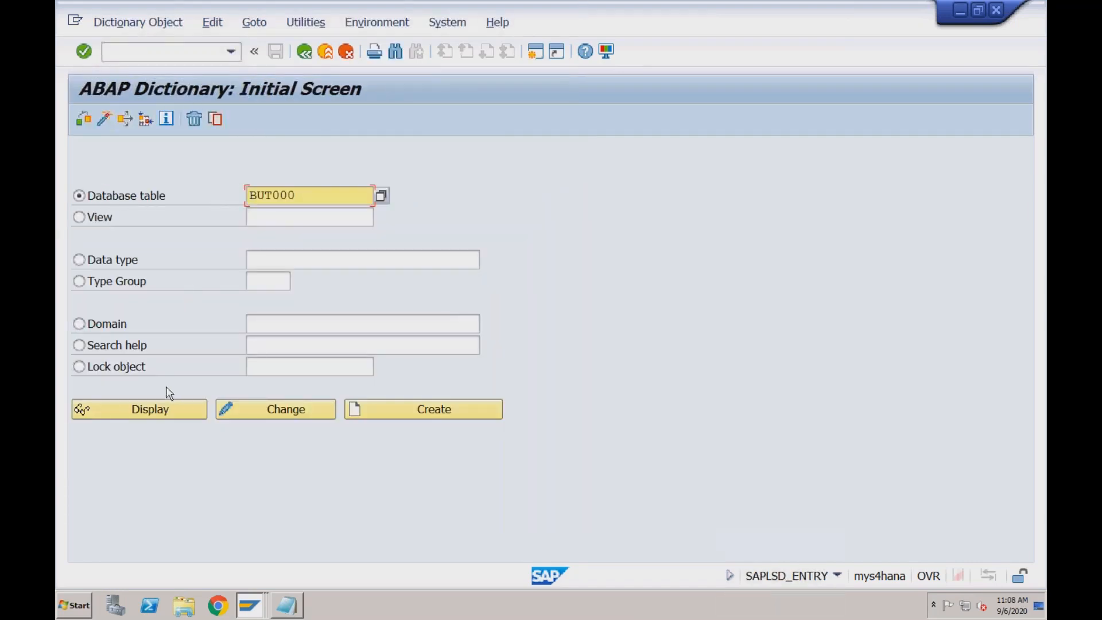
{"action": "left_click", "coordinate": [160, 410]}
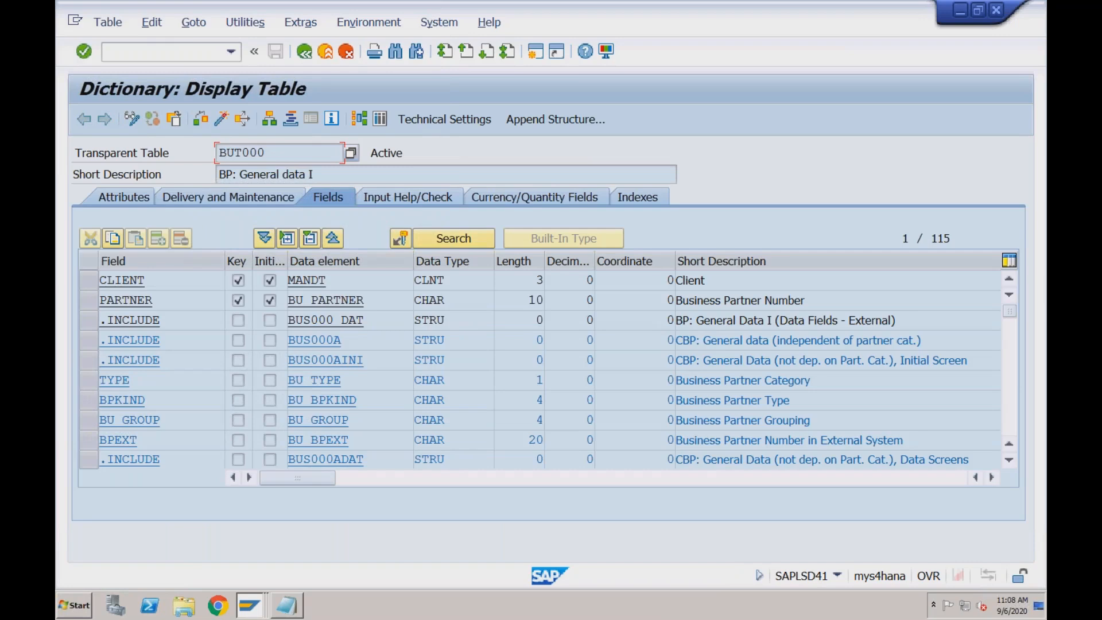
Examine the BU_GROUP data element of BUT000 and the BU_GROUP field's details, including its input help and check table
{"action": "double_click", "coordinate": [343, 422]}
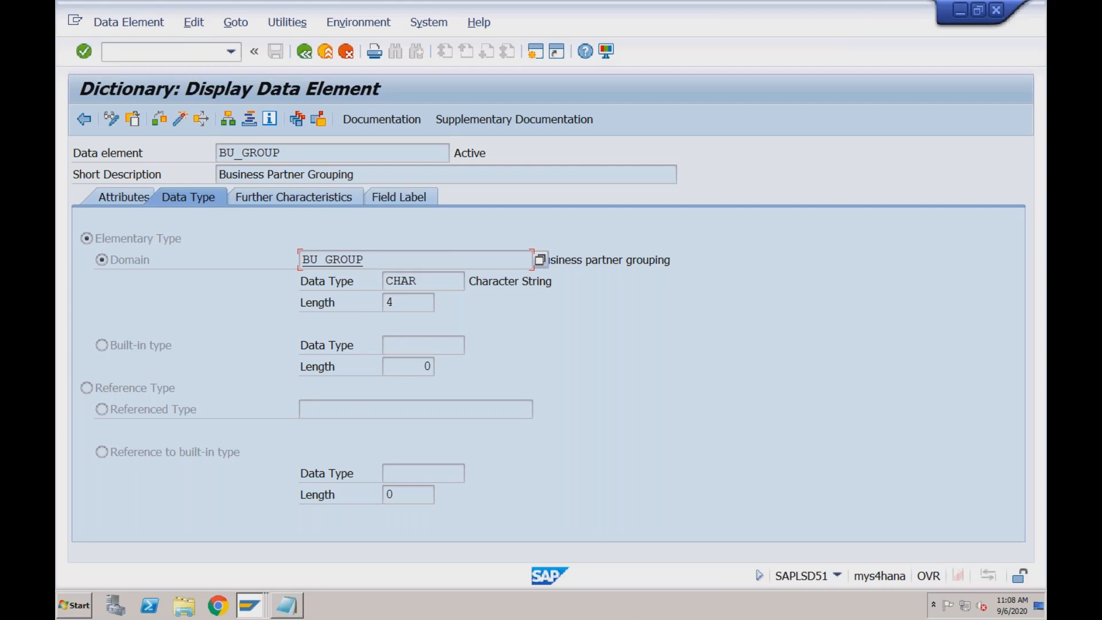
{"action": "left_click", "coordinate": [304, 58]}
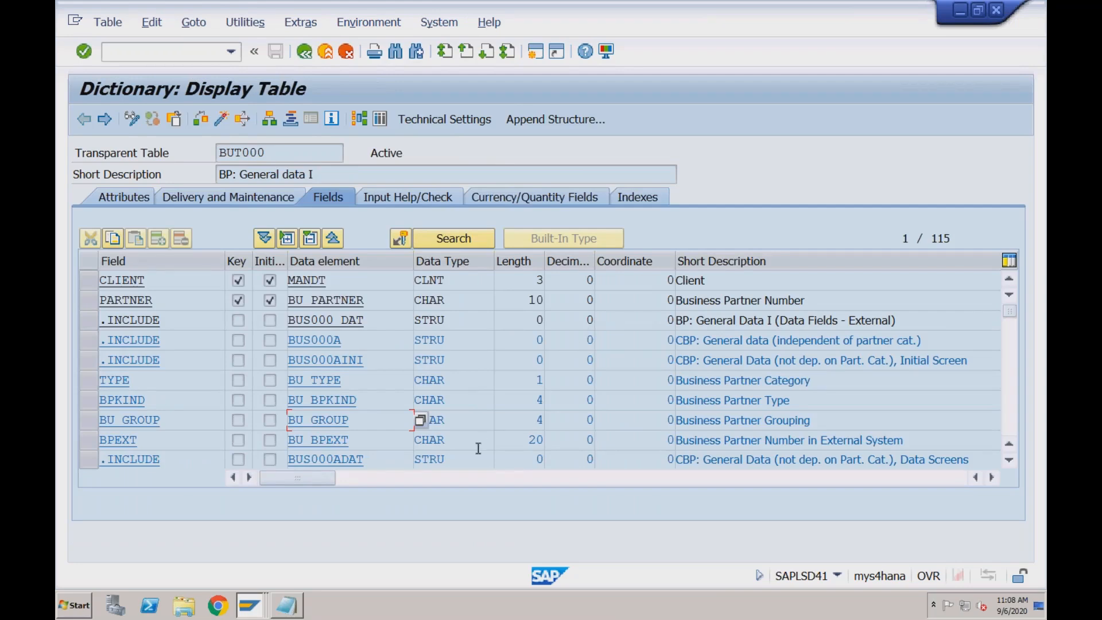
{"action": "double_click", "coordinate": [332, 420]}
{"action": "left_click", "coordinate": [305, 52]}
{"action": "double_click", "coordinate": [148, 421]}
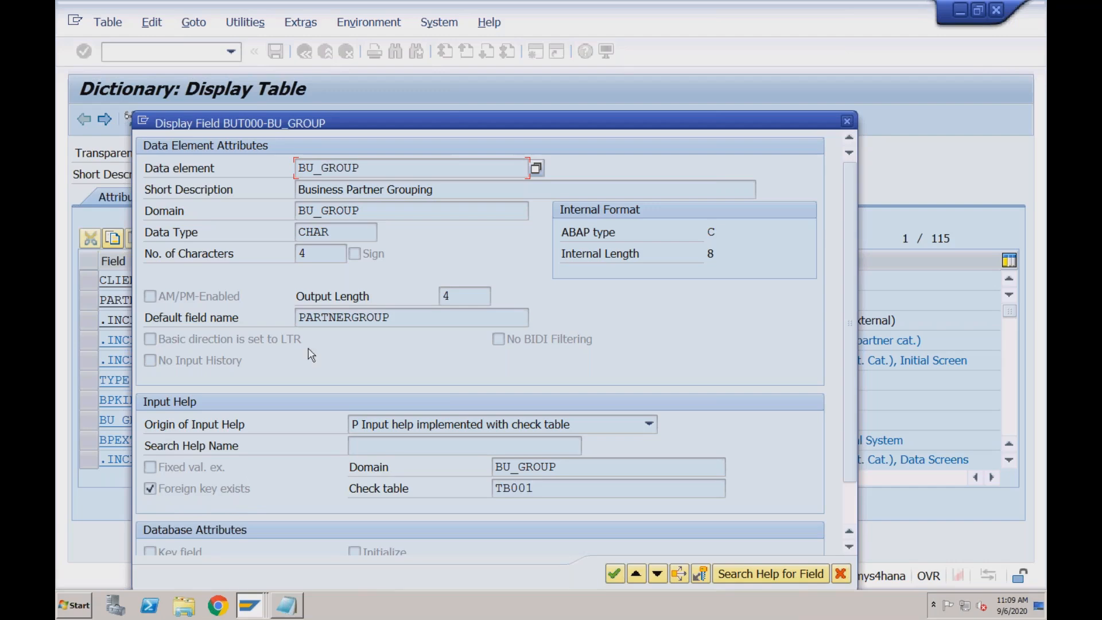
{"action": "left_click_drag", "start_coordinate": [406, 114], "coordinate": [391, 58]}
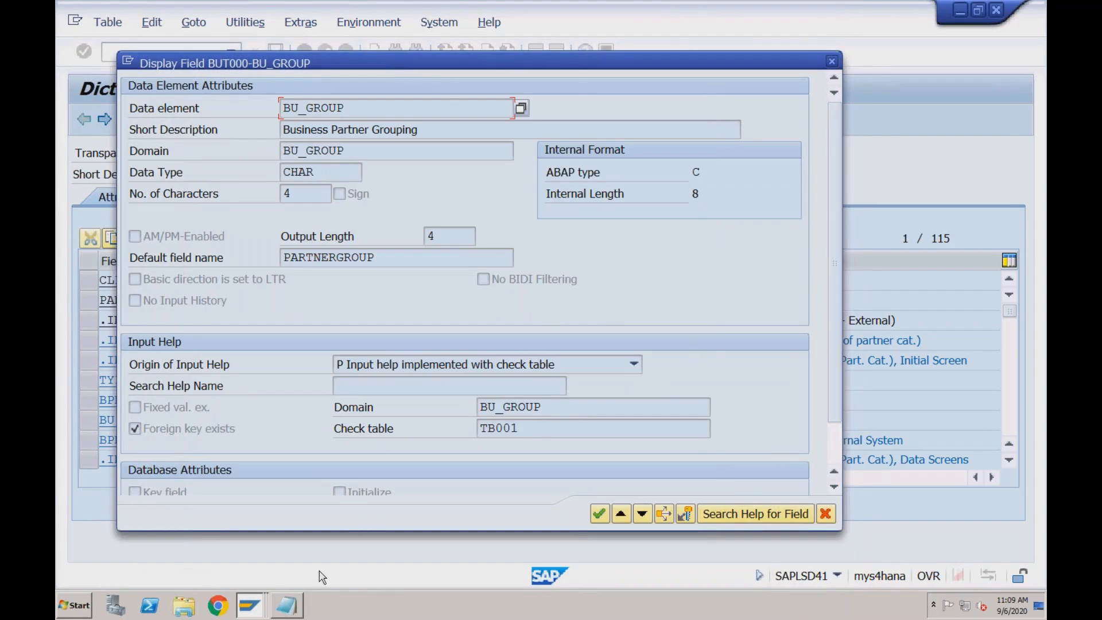
Switch to Notepad and select all the notes, from the vendor master segments to the end, then clear the selection
{"action": "left_click", "coordinate": [291, 607]}
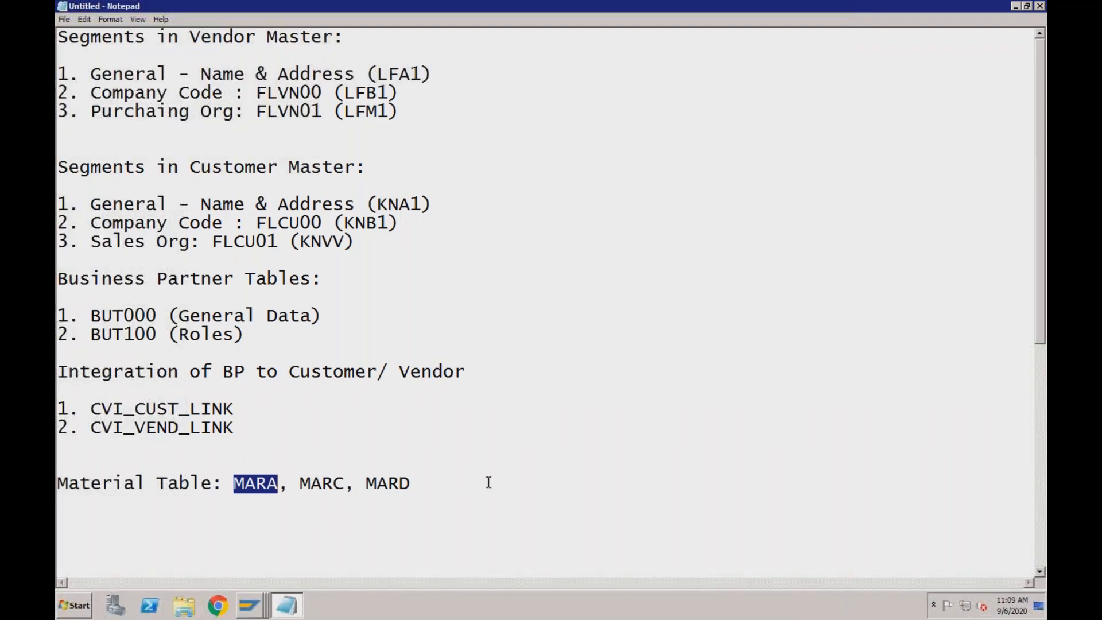
{"action": "left_click_drag", "start_coordinate": [58, 37], "coordinate": [311, 571]}
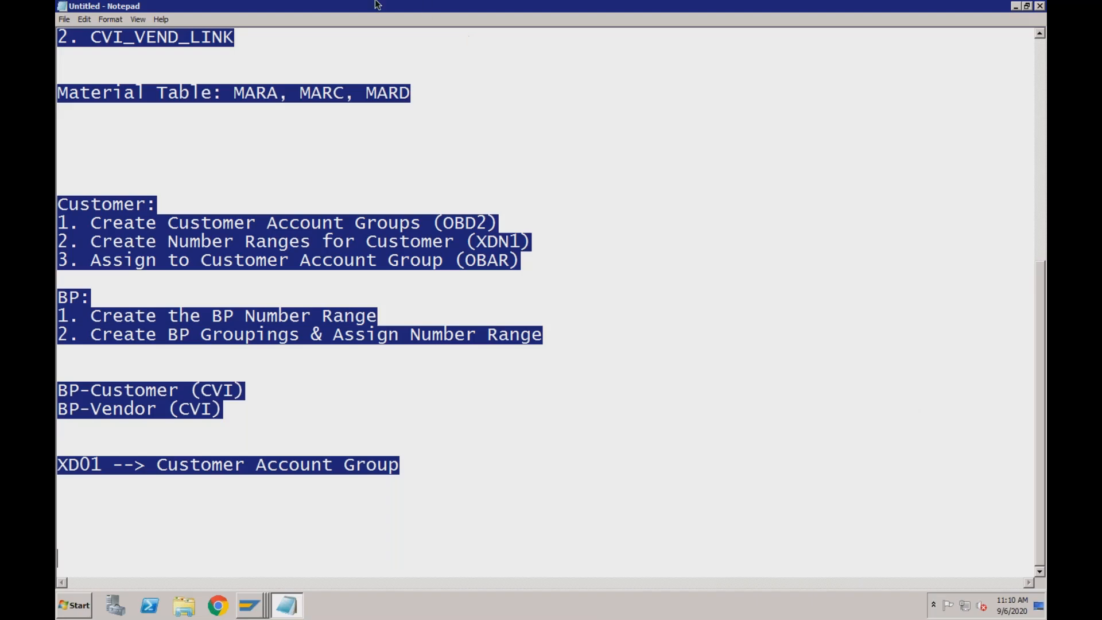
{"action": "mouse_move", "coordinate": [356, 5]}
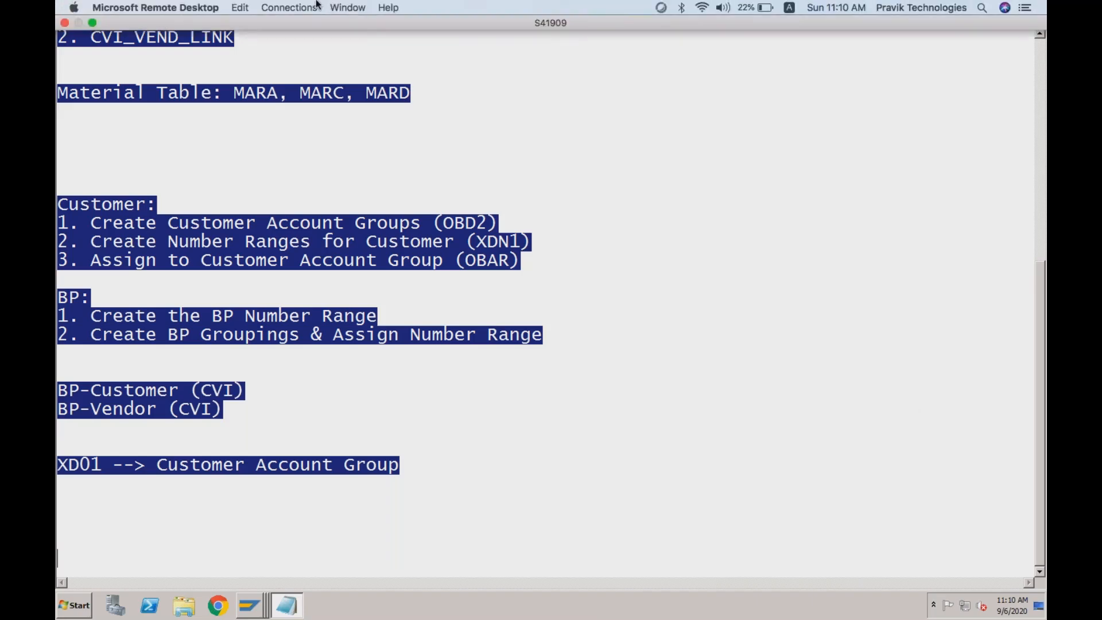
{"action": "left_click", "coordinate": [240, 7]}
{"action": "mouse_move", "coordinate": [287, 7]}
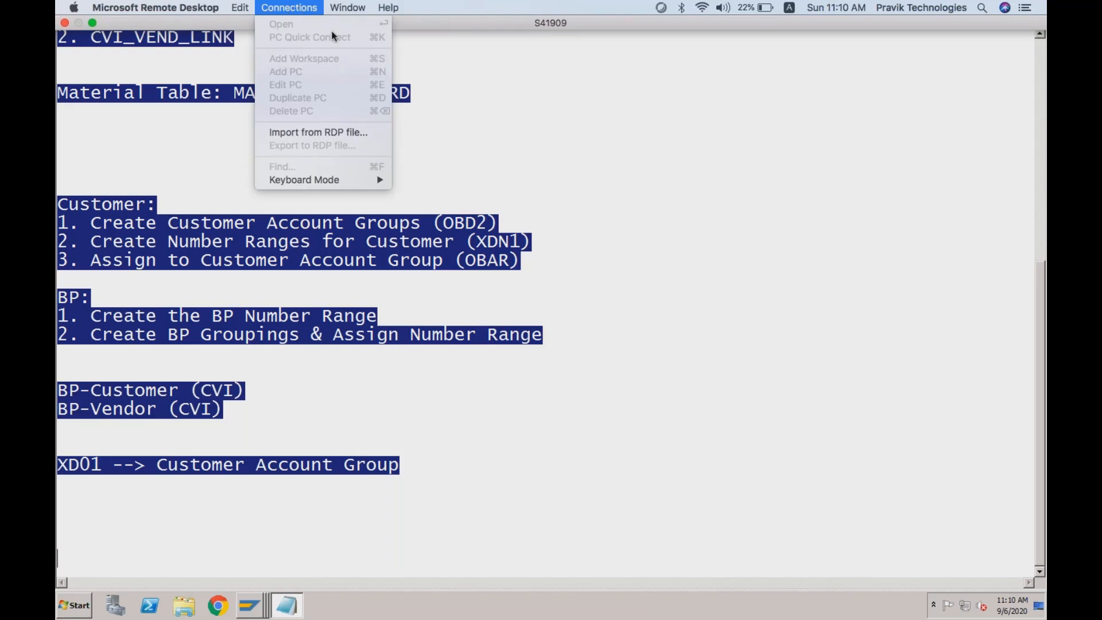
{"action": "left_click", "coordinate": [776, 25]}
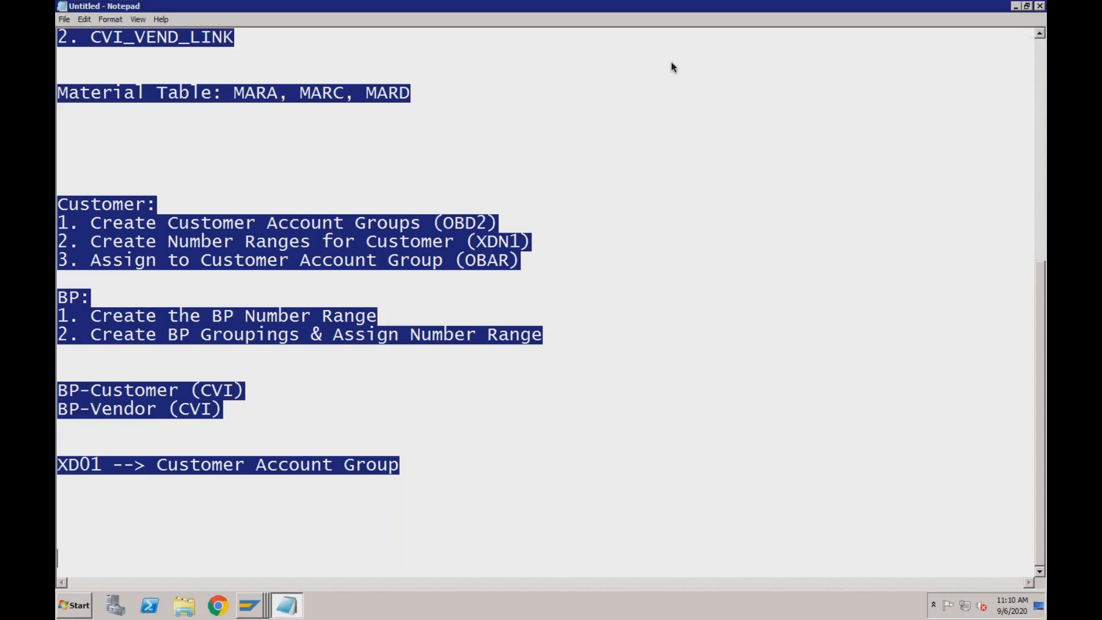
{"action": "left_click", "coordinate": [442, 175]}
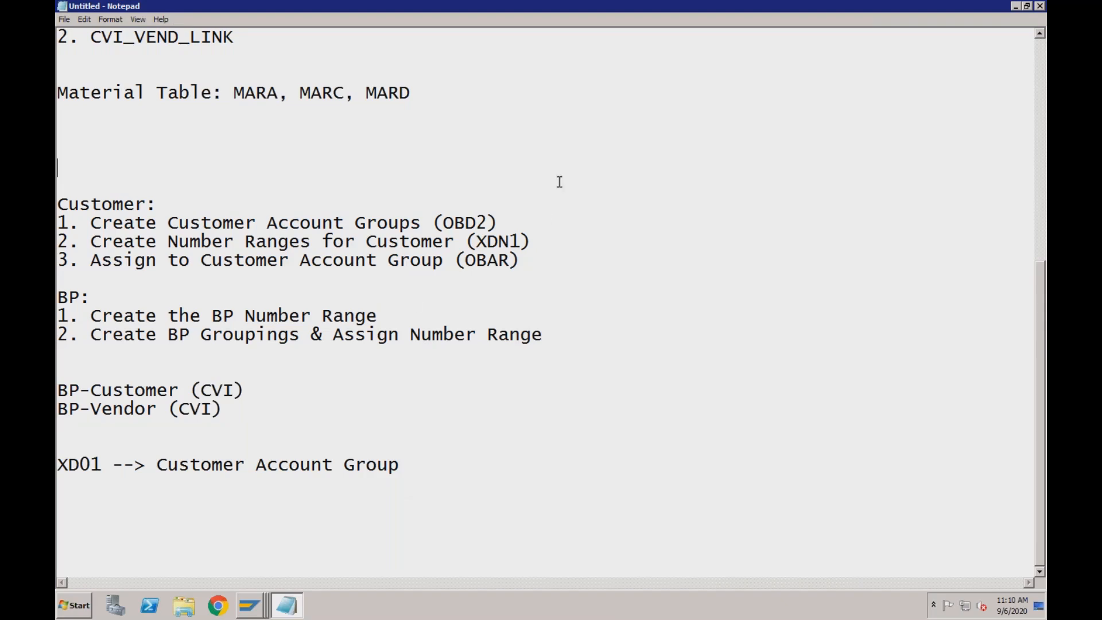
Review the notes on customer account group assignment, BP number ranges and groupings, CVI links, and XD01
{"action": "mouse_move", "coordinate": [740, 2]}
{"action": "left_click", "coordinate": [522, 260]}
{"action": "left_click", "coordinate": [387, 316]}
{"action": "left_click", "coordinate": [548, 339]}
{"action": "left_click", "coordinate": [257, 389]}
{"action": "left_click", "coordinate": [228, 409]}
{"action": "left_click", "coordinate": [410, 464]}
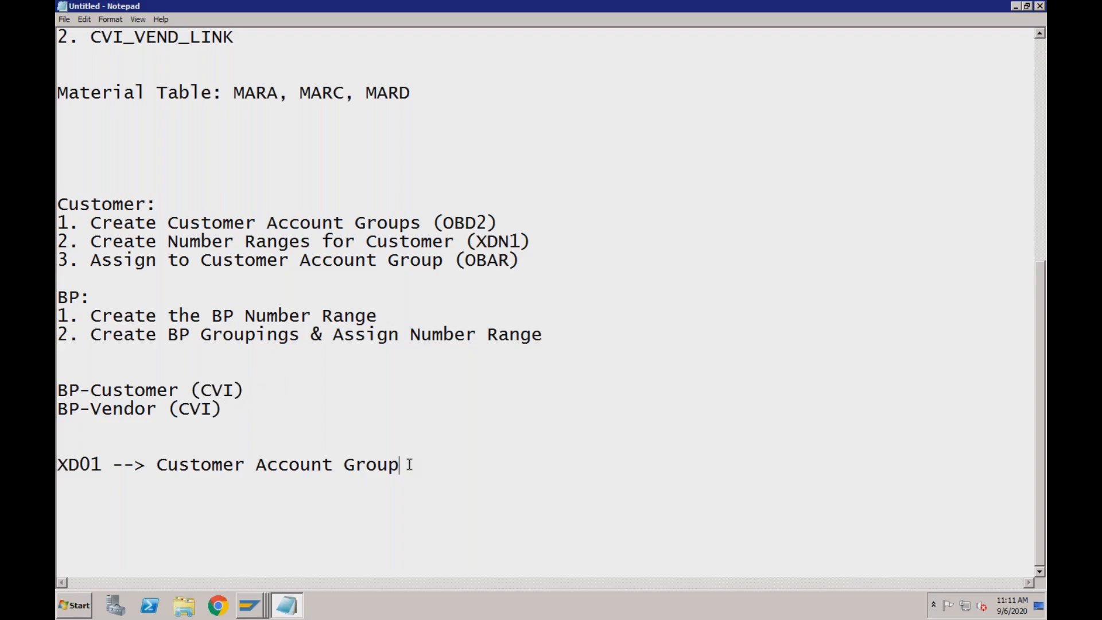